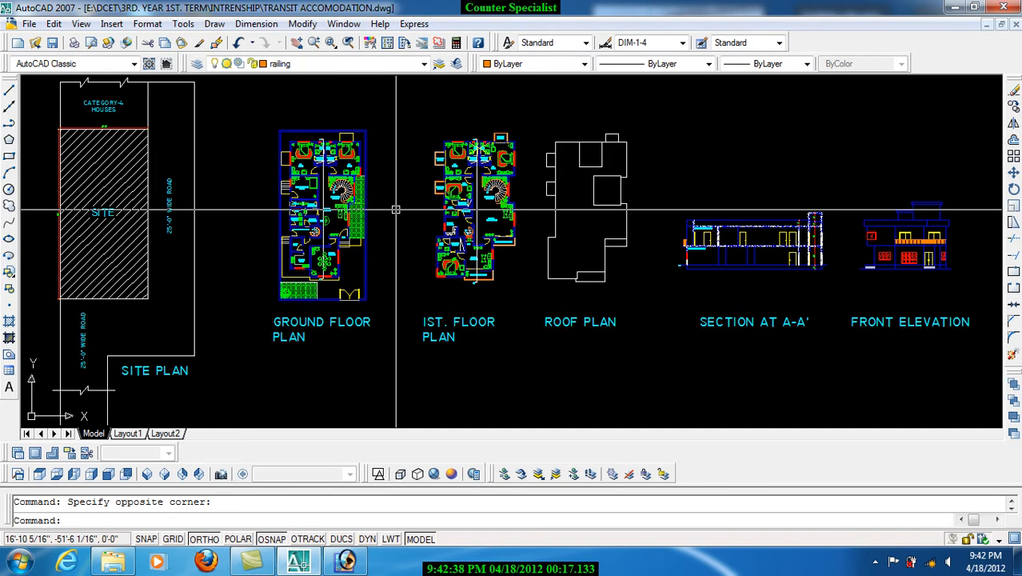
Start adding a plotter managed by My Computer, using the Adobe PostScript Level 1 model without importing a PCP or PC2 file
left_click(186, 24)
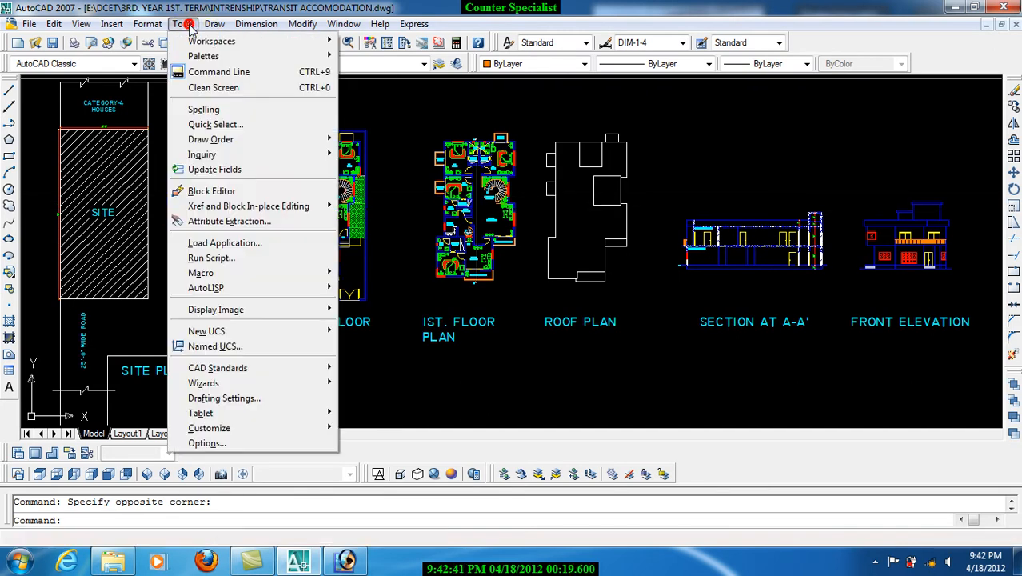
left_click(279, 381)
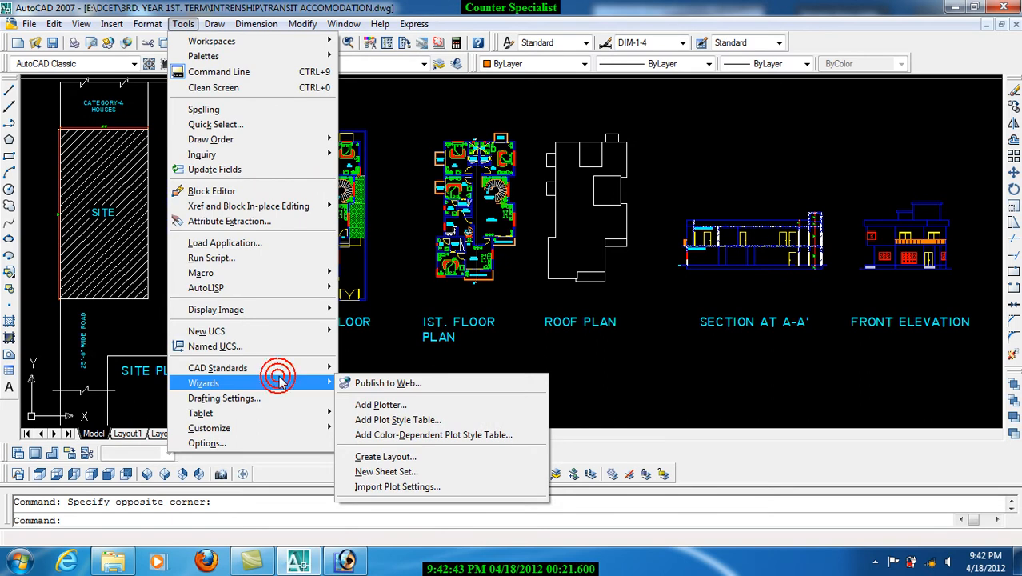
left_click(376, 406)
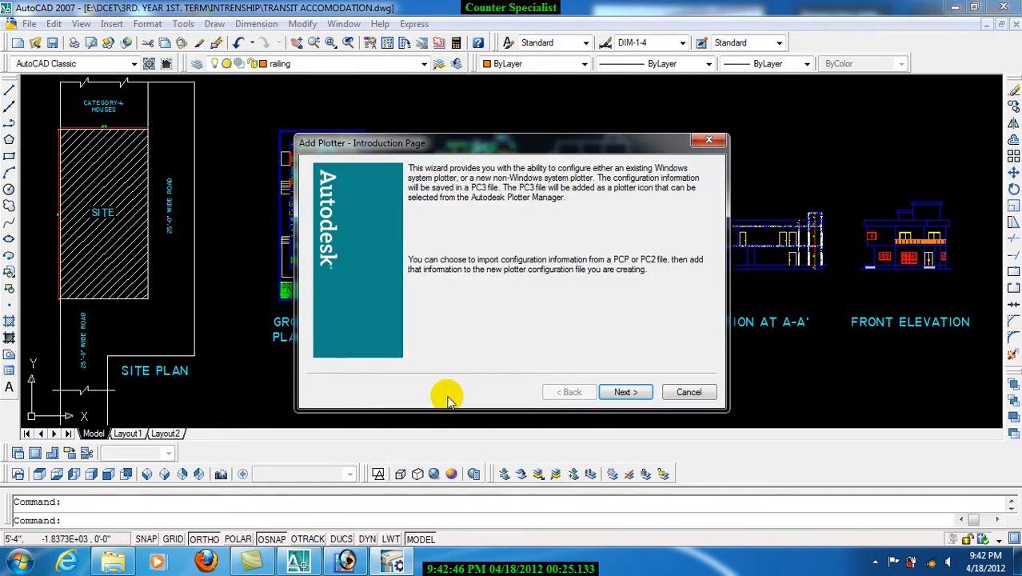
left_click(636, 393)
left_click(638, 393)
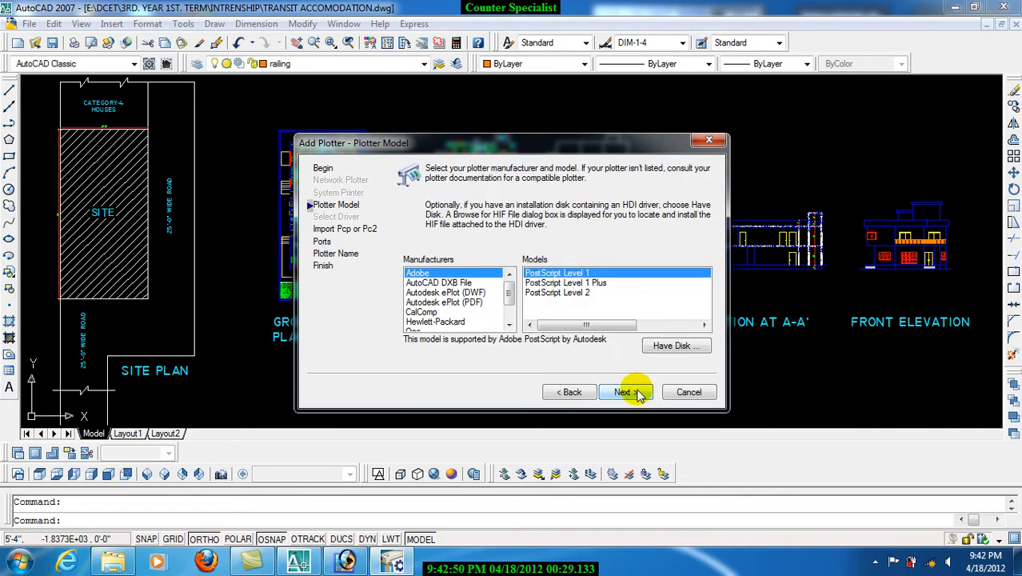
left_click(638, 393)
left_click(632, 393)
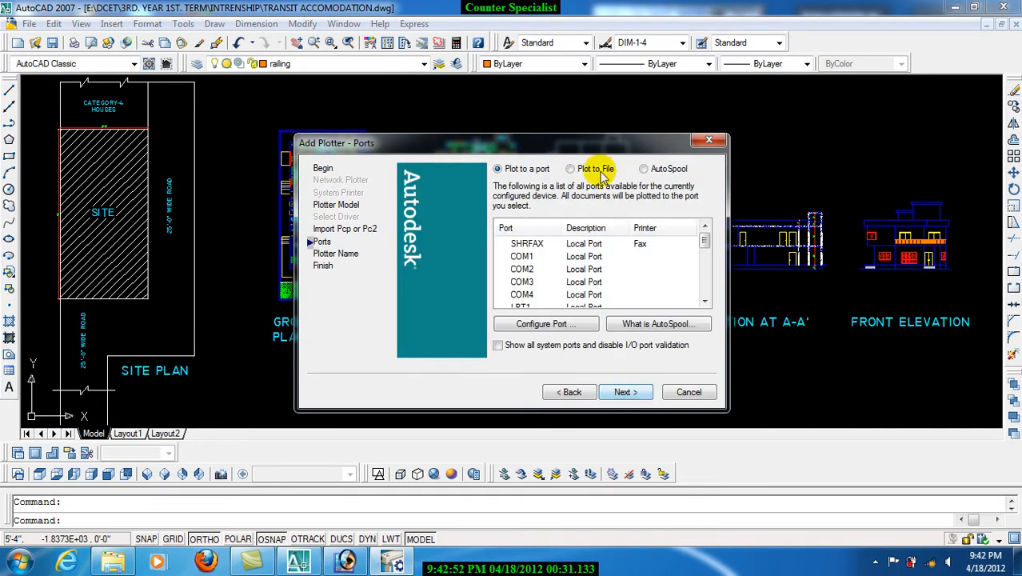
Try to configure the new PostScript plotter to plot to file under the name EPS, and leave the wizard
left_click(571, 171)
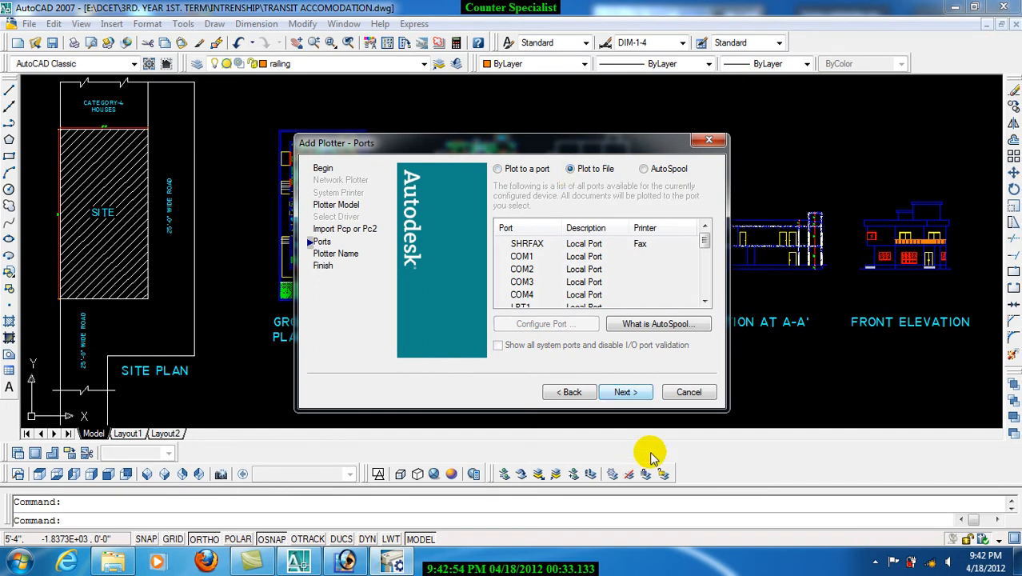
left_click(624, 393)
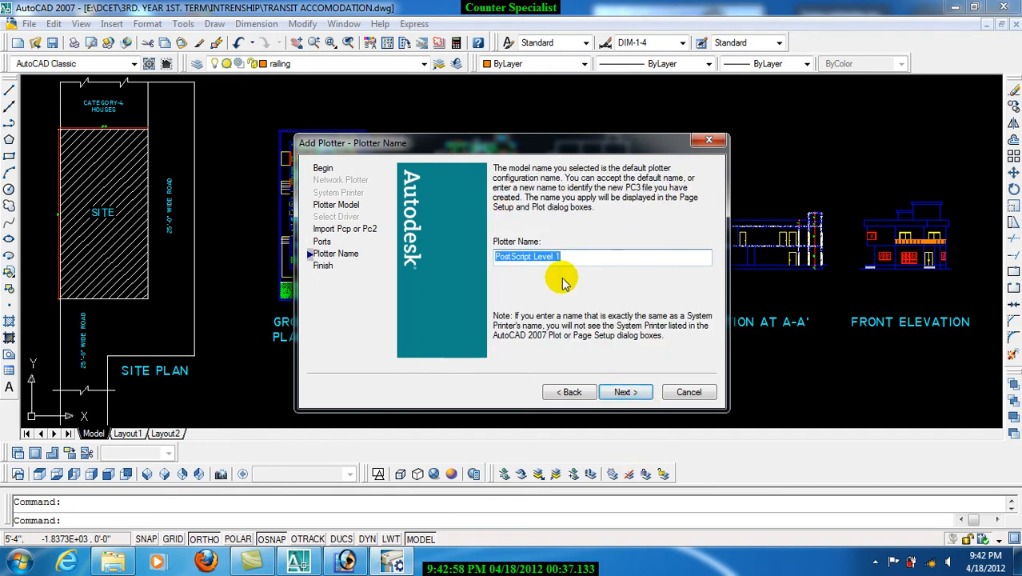
type("EPS")
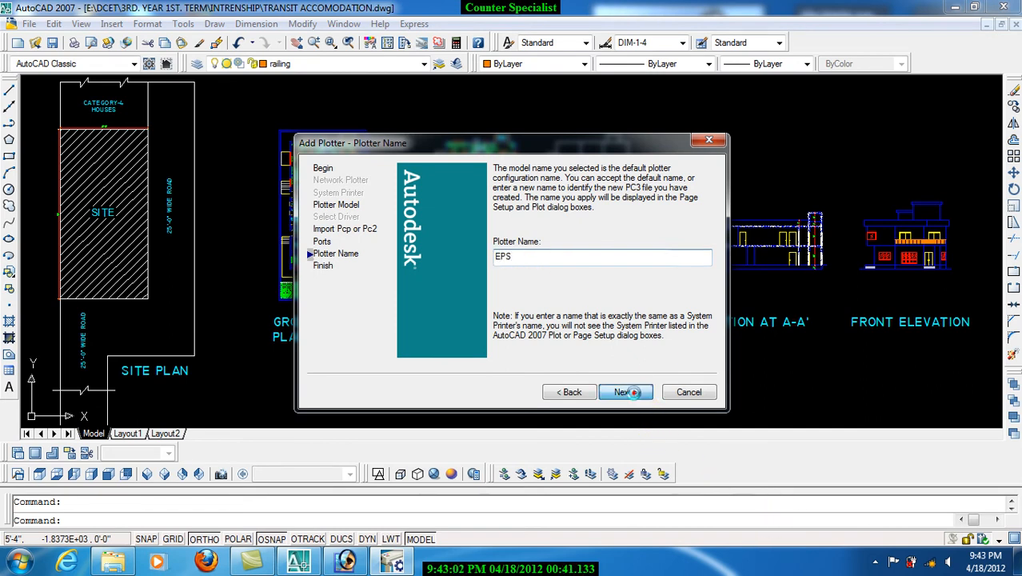
left_click(635, 394)
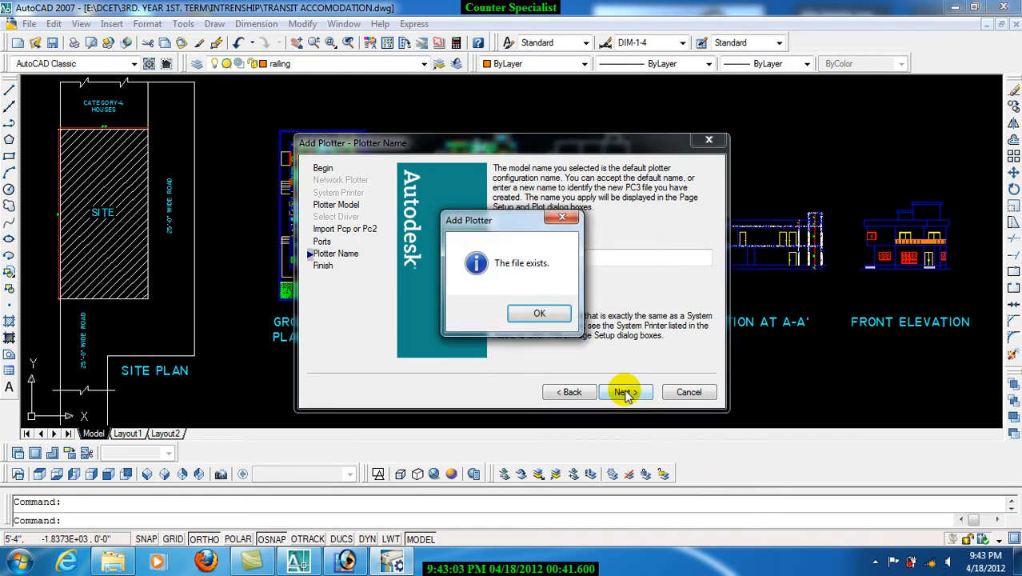
left_click(541, 315)
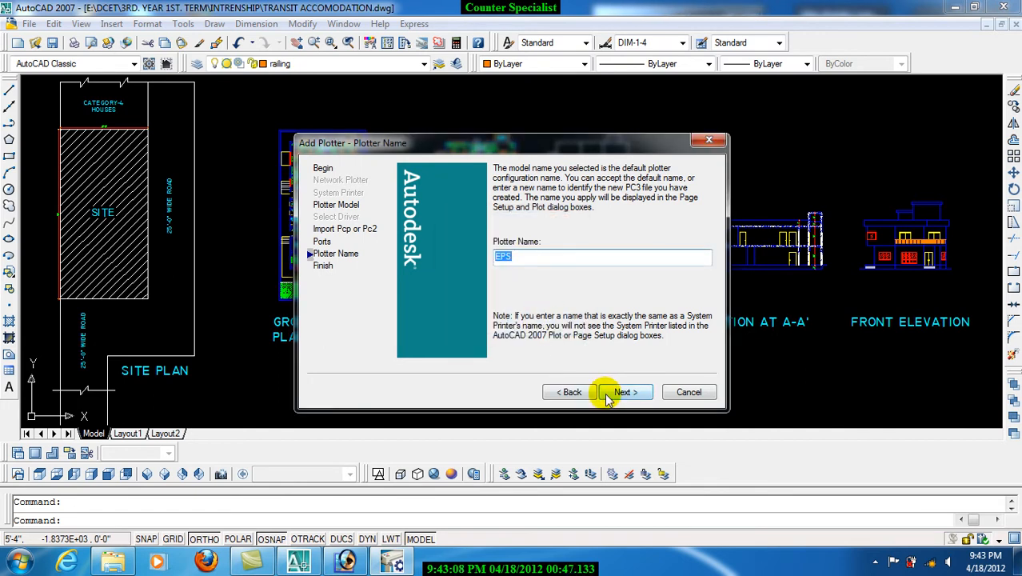
left_click(686, 392)
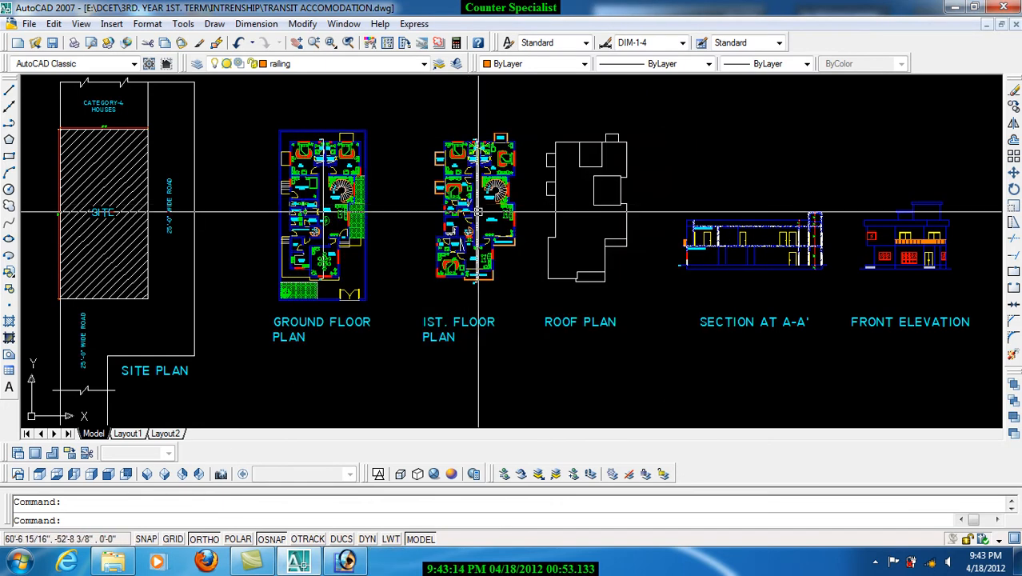
Check the plot settings' printer list for the EPS.pc3 plotter and close the settings without plotting
key("ctrl+p")
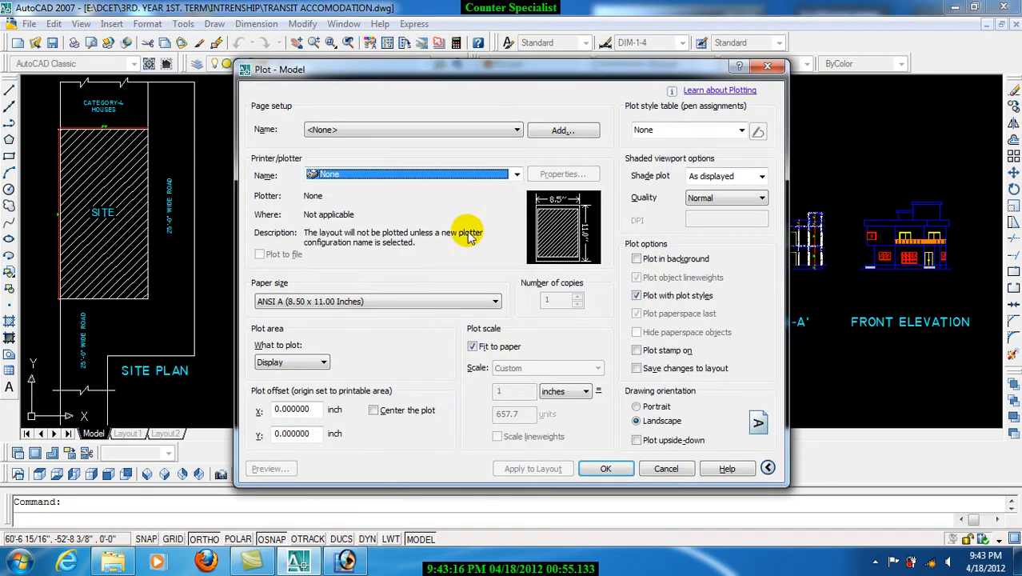
left_click(383, 172)
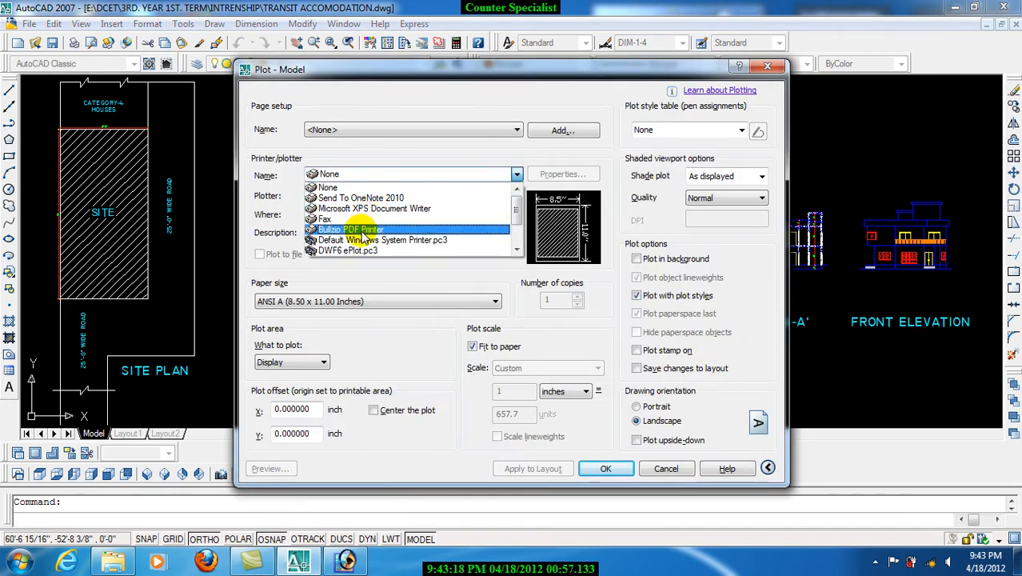
scroll(356, 240, "down", 2)
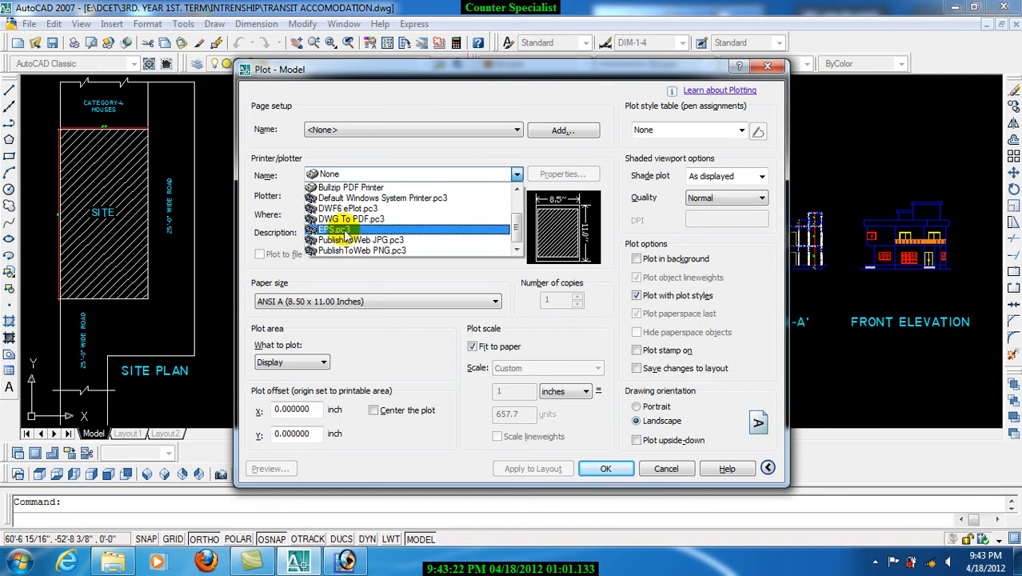
left_click(667, 471)
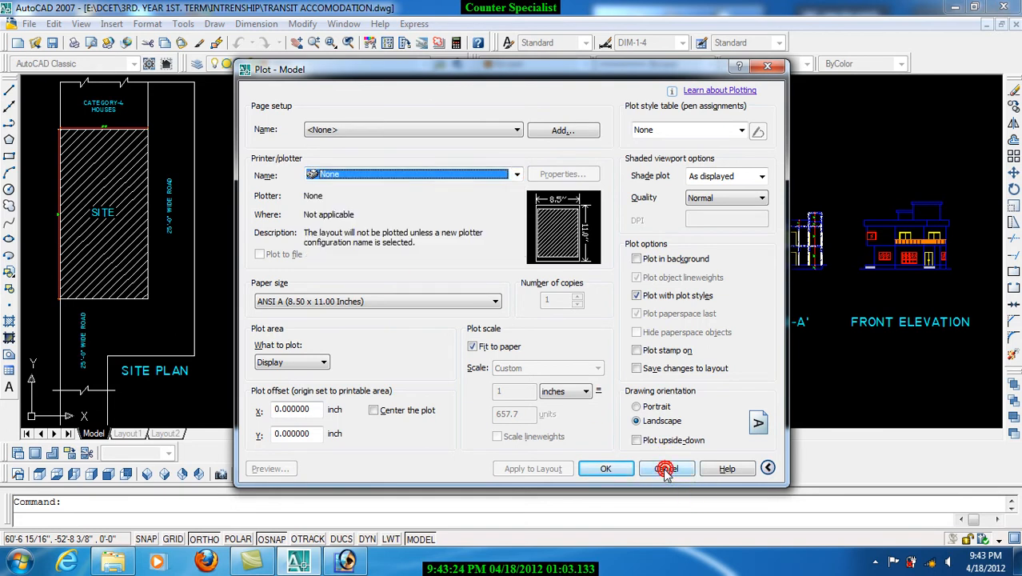
left_click(667, 470)
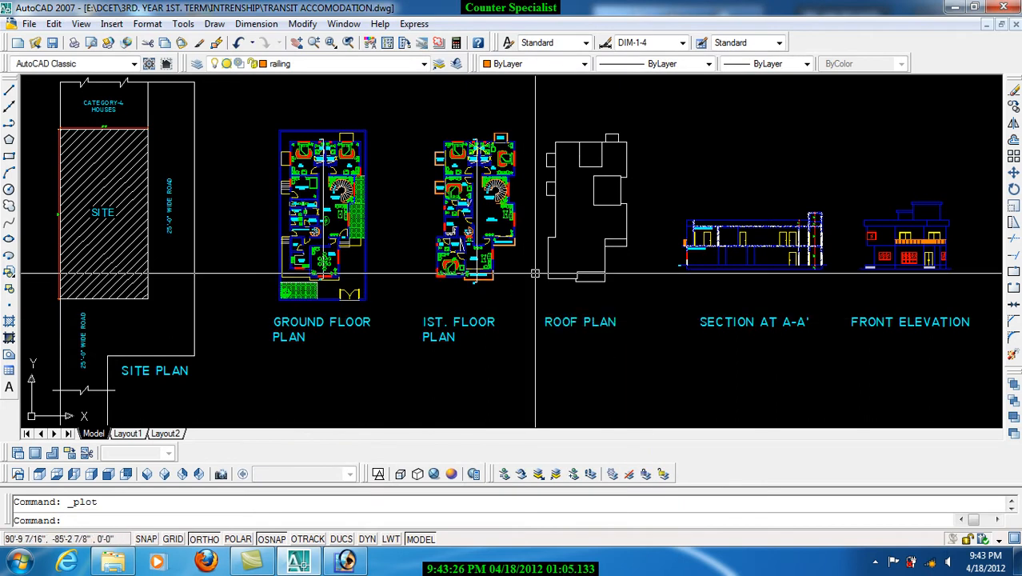
left_click(184, 25)
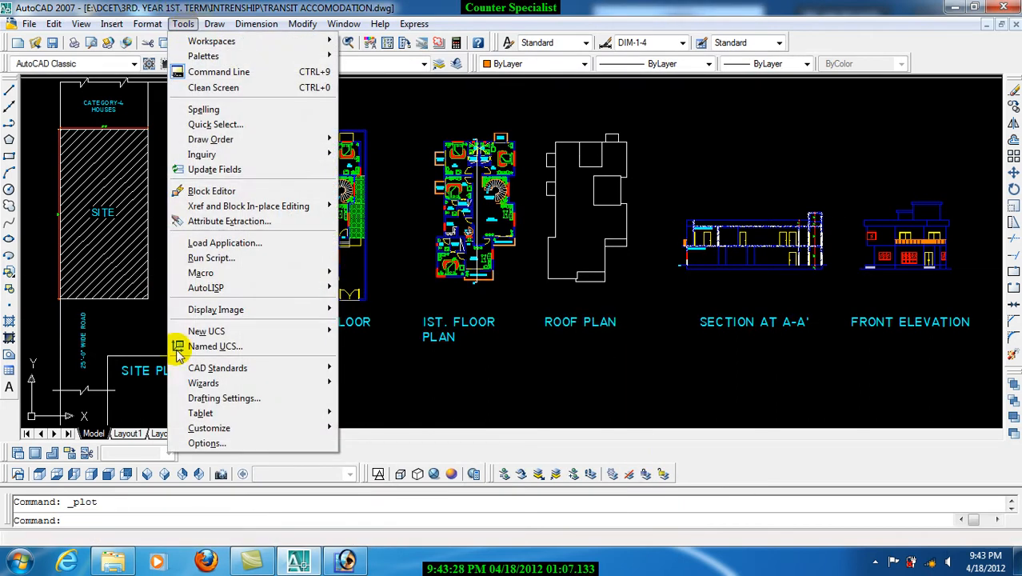
mouse_move(205, 383)
left_click(376, 404)
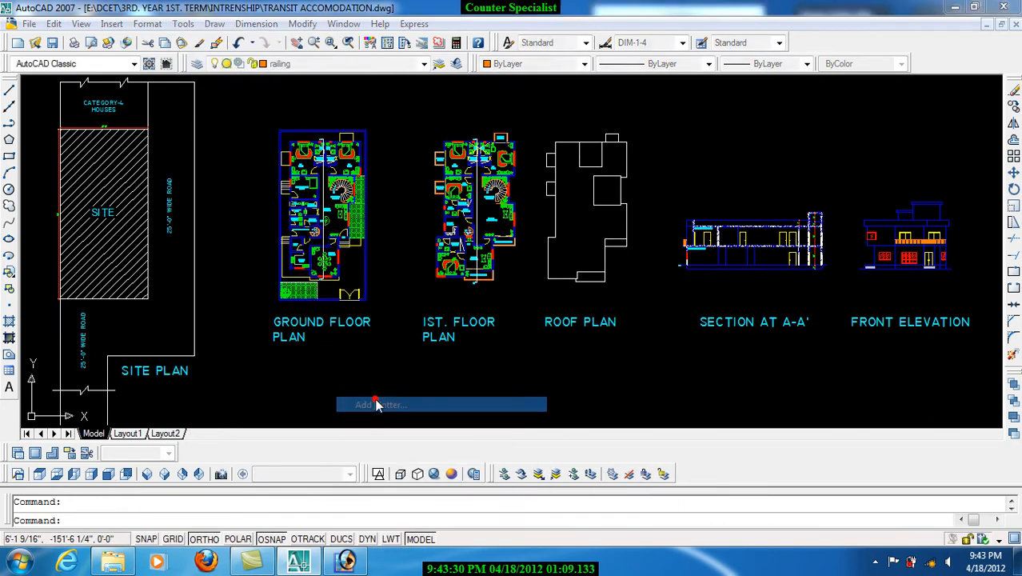
left_click(626, 395)
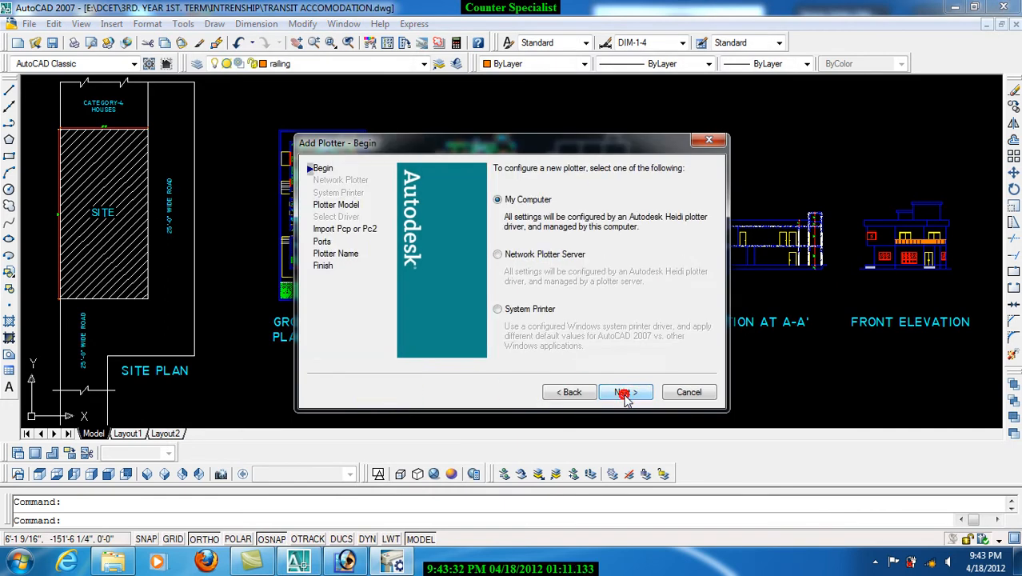
left_click(626, 394)
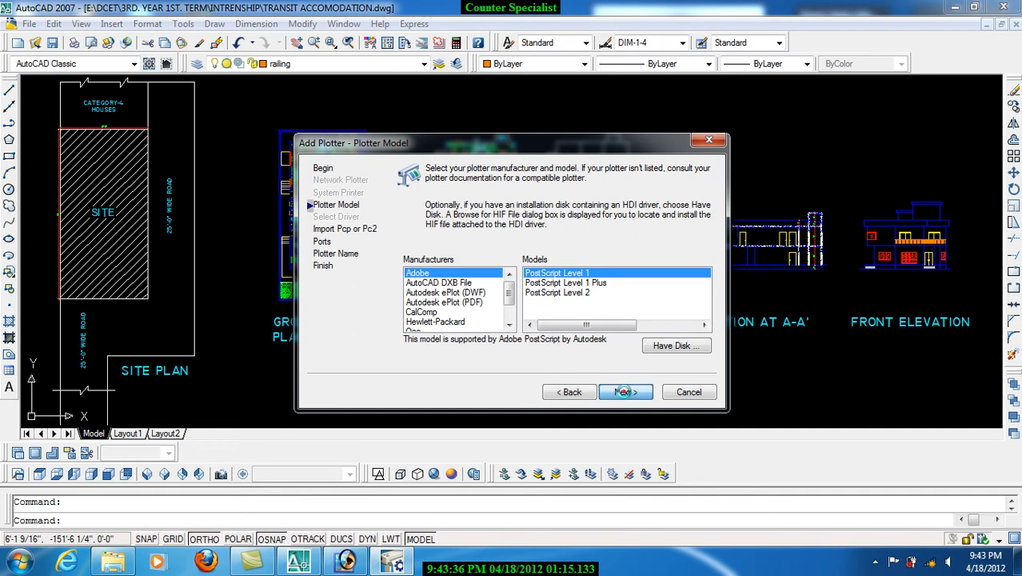
left_click(625, 394)
left_click(626, 394)
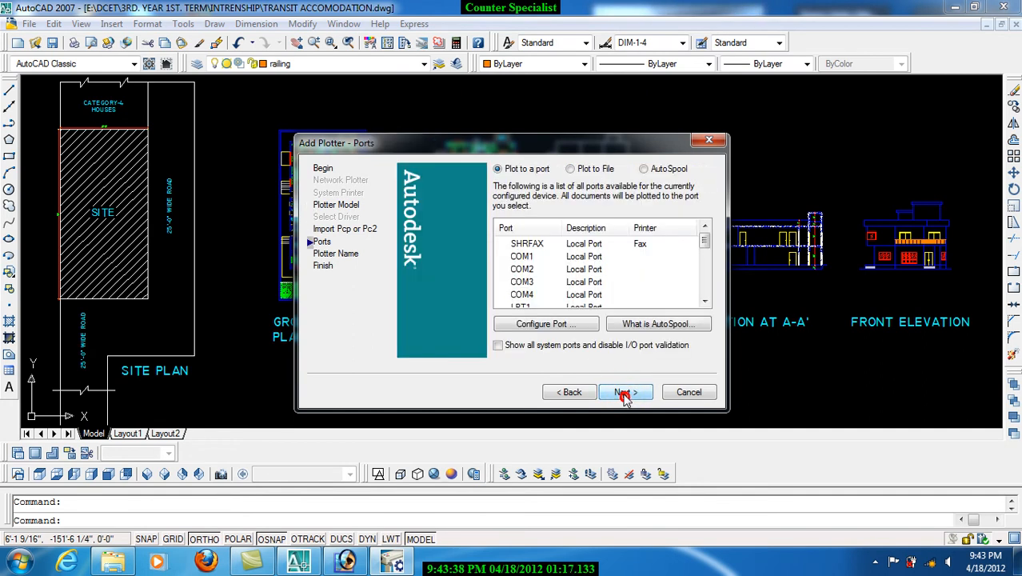
left_click(595, 172)
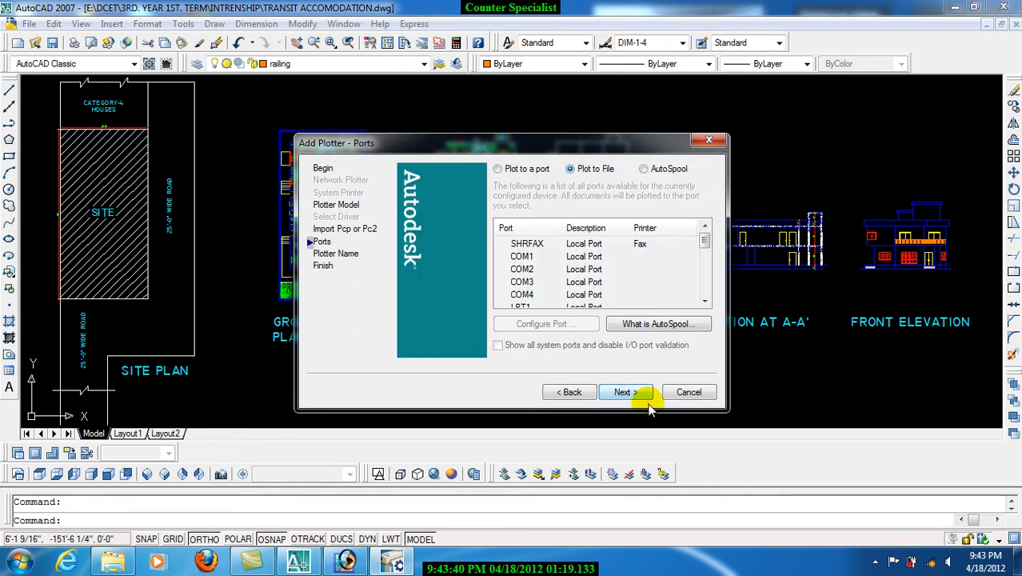
left_click(698, 395)
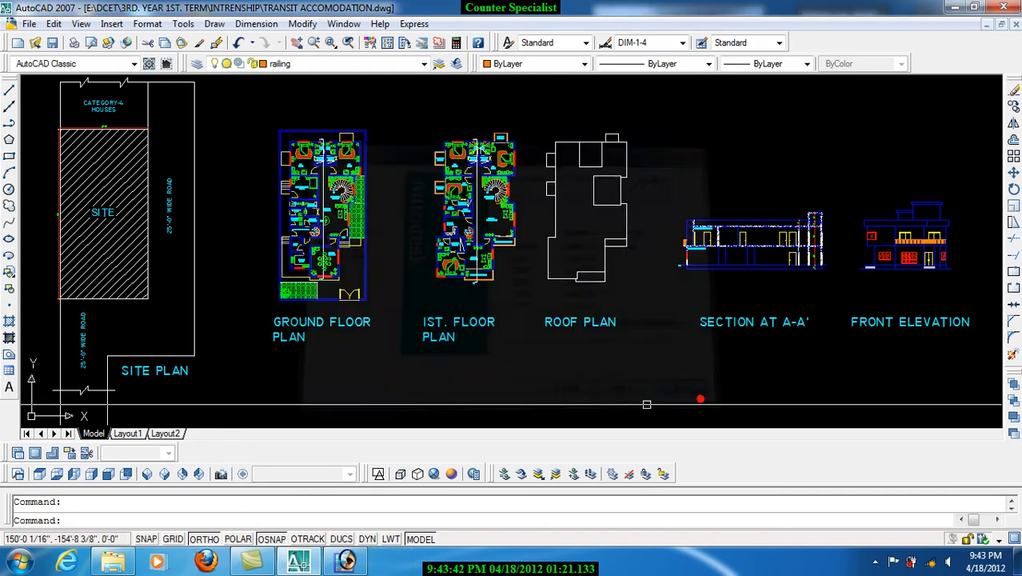
Examine the ground floor plan up close, including the bedrooms, servant room, staircase and lounge, and its place among the other plans
left_click_drag(524, 223, 708, 238)
scroll(544, 246, "up", 6)
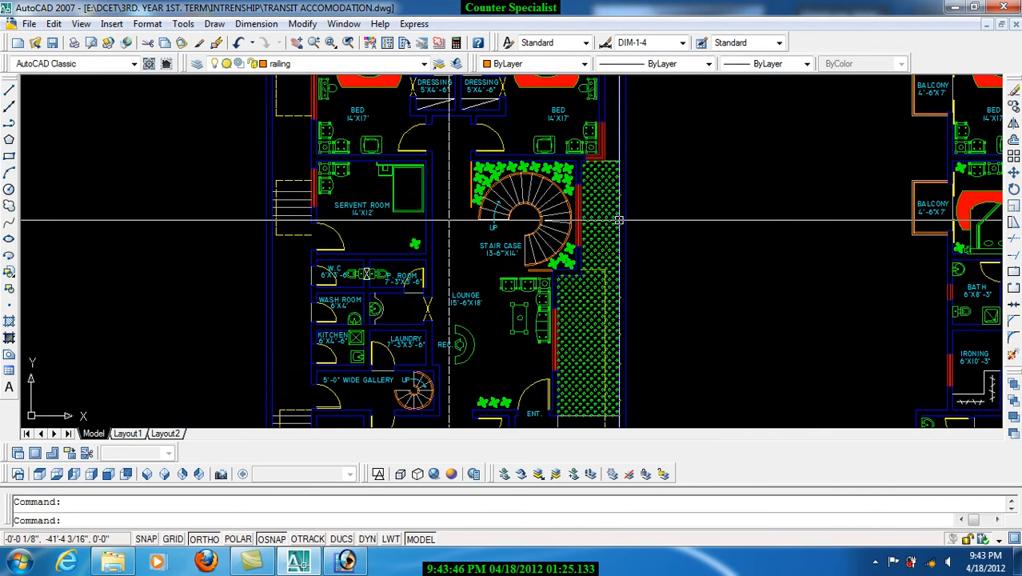
scroll(573, 217, "down", 5)
scroll(572, 217, "up", 3)
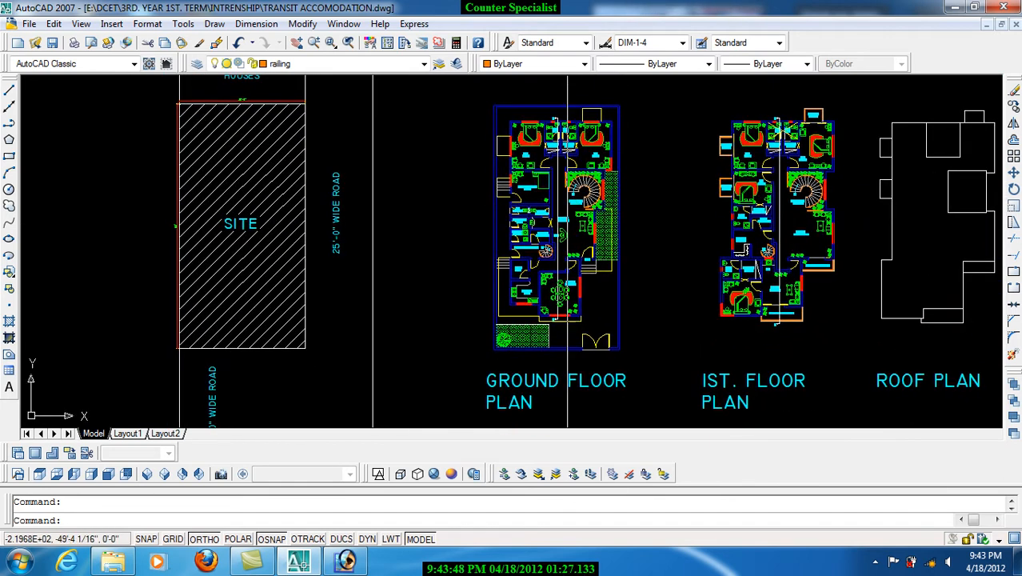
scroll(570, 214, "up", 2)
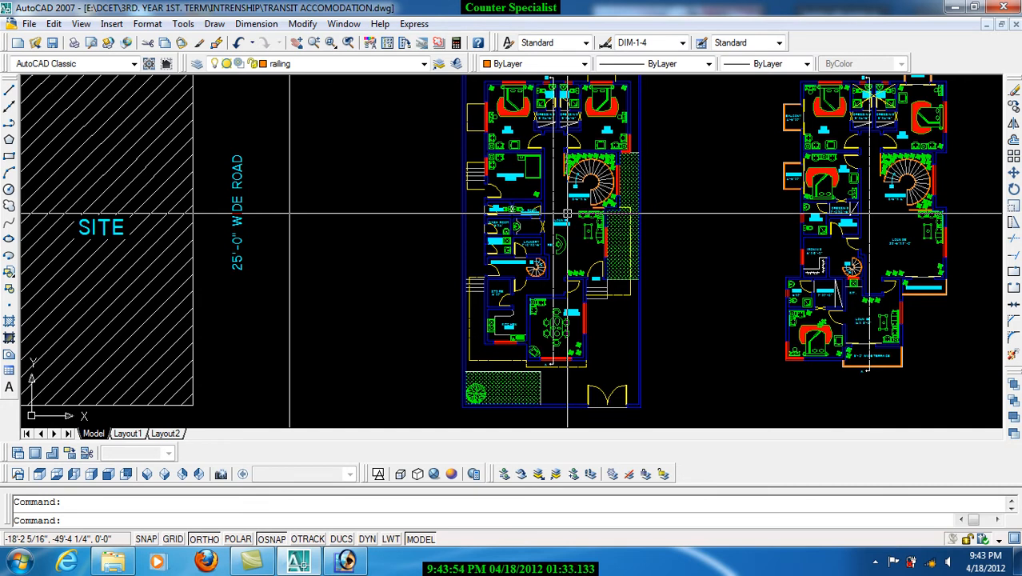
scroll(567, 215, "down", 4)
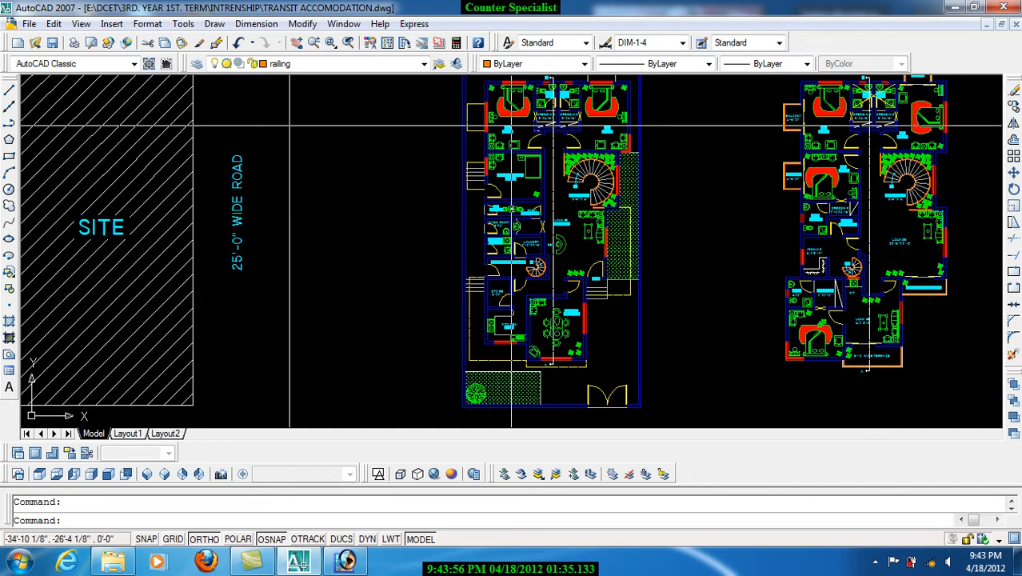
scroll(580, 425, "up", 3)
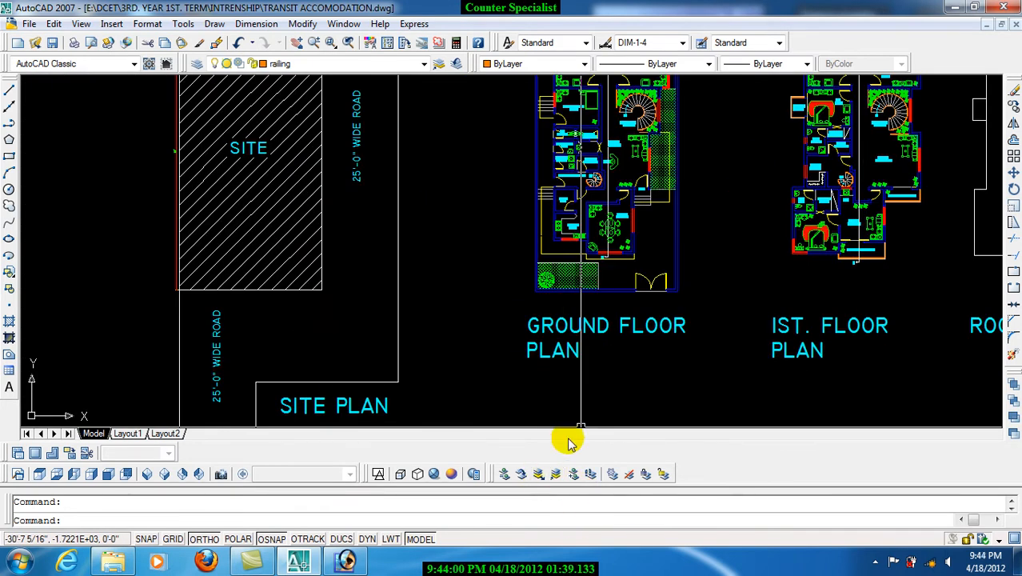
scroll(607, 257, "down", 2)
scroll(607, 257, "up", 1)
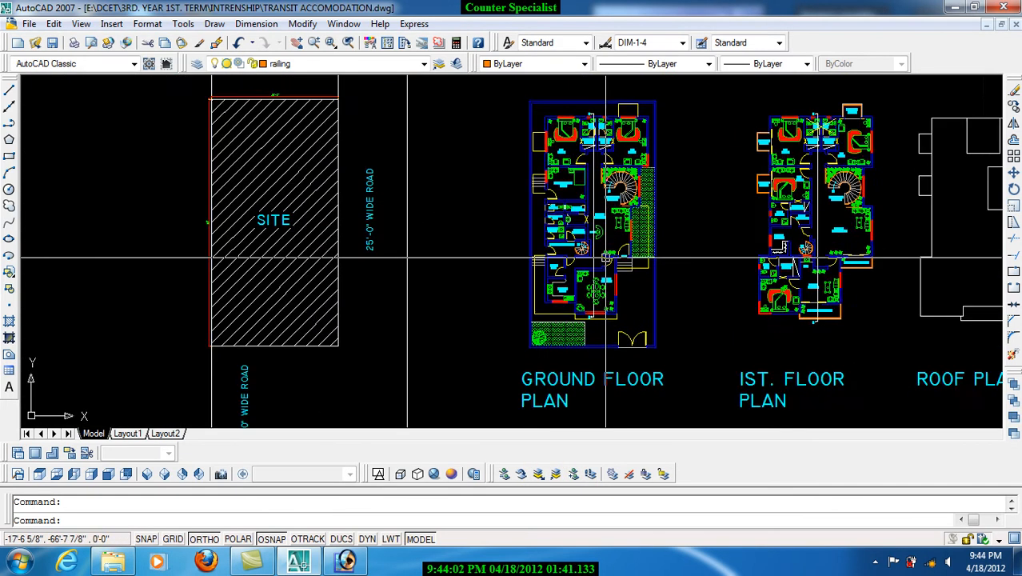
scroll(606, 257, "up", 6)
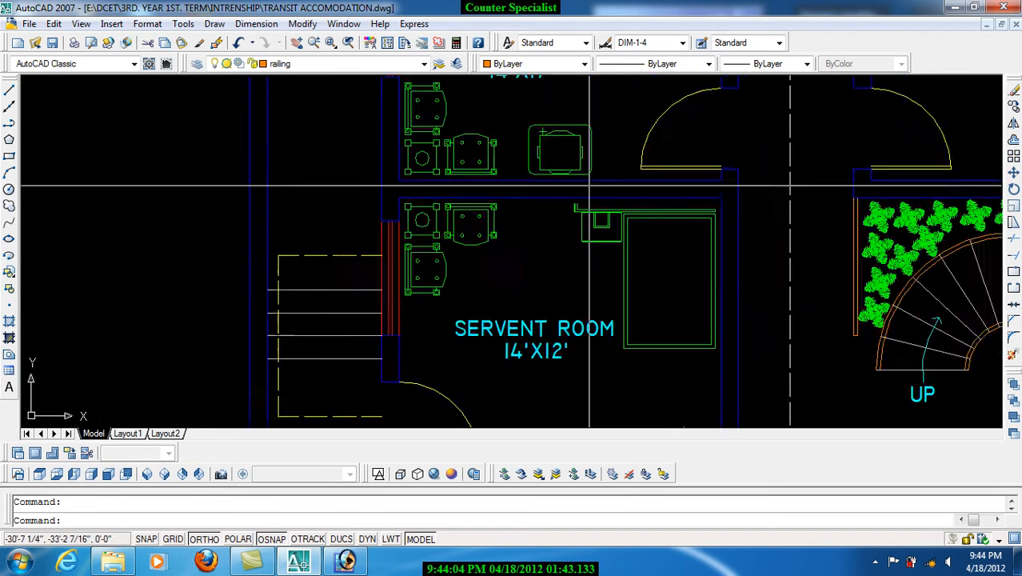
scroll(566, 170, "down", 6)
left_click_drag(619, 260, 562, 257)
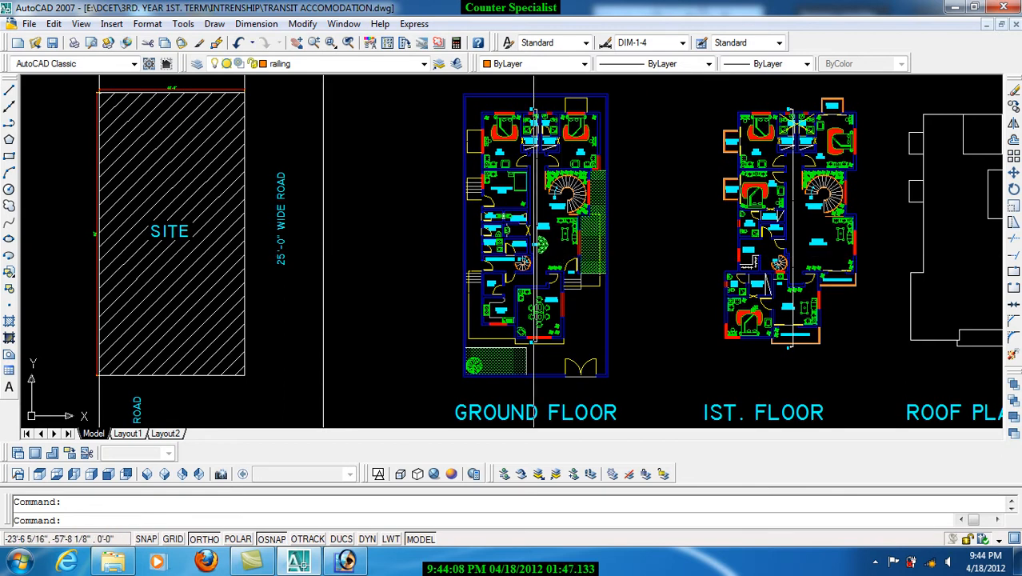
scroll(488, 112, "up", 8)
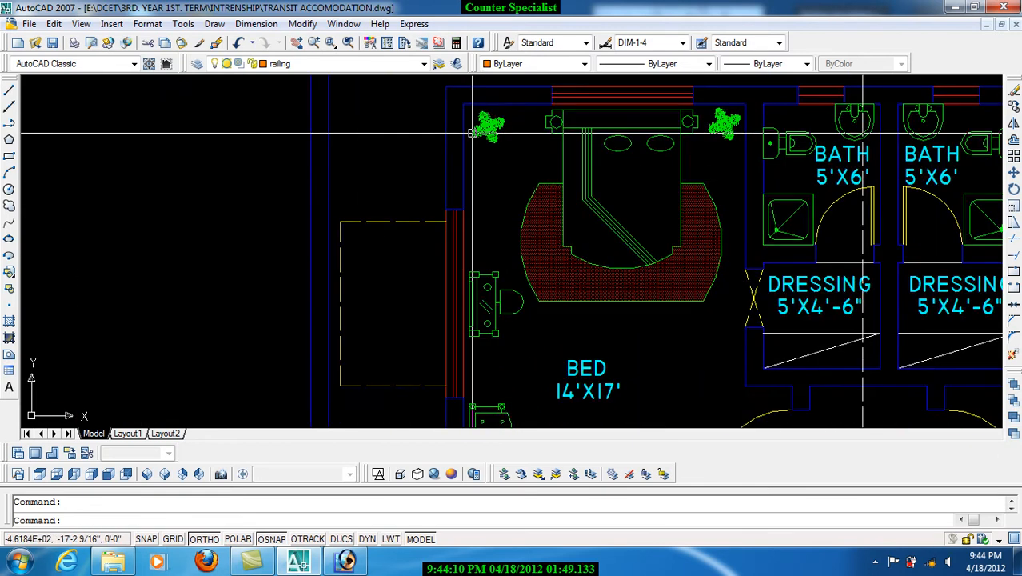
scroll(582, 107, "down", 8)
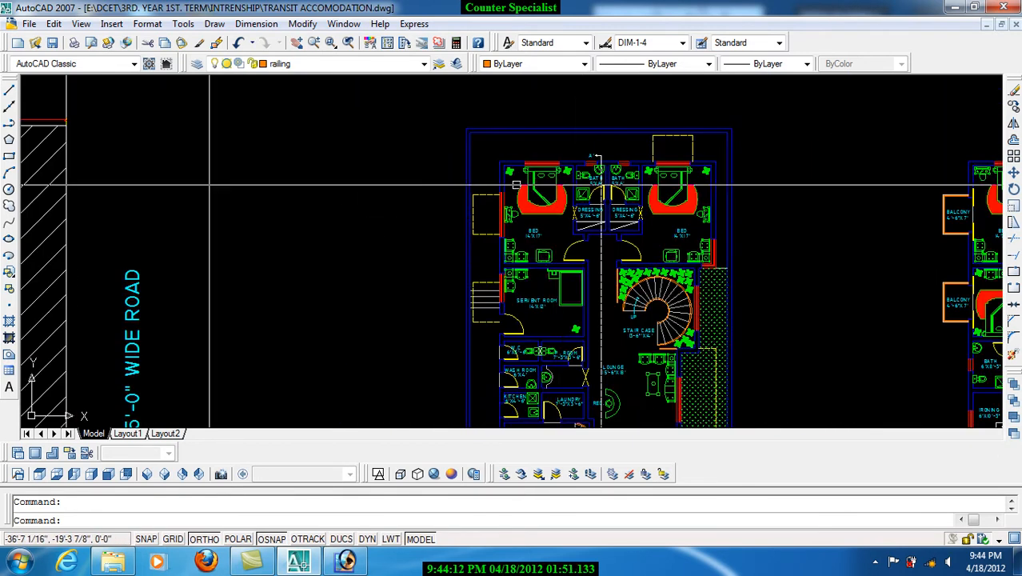
scroll(559, 274, "up", 4)
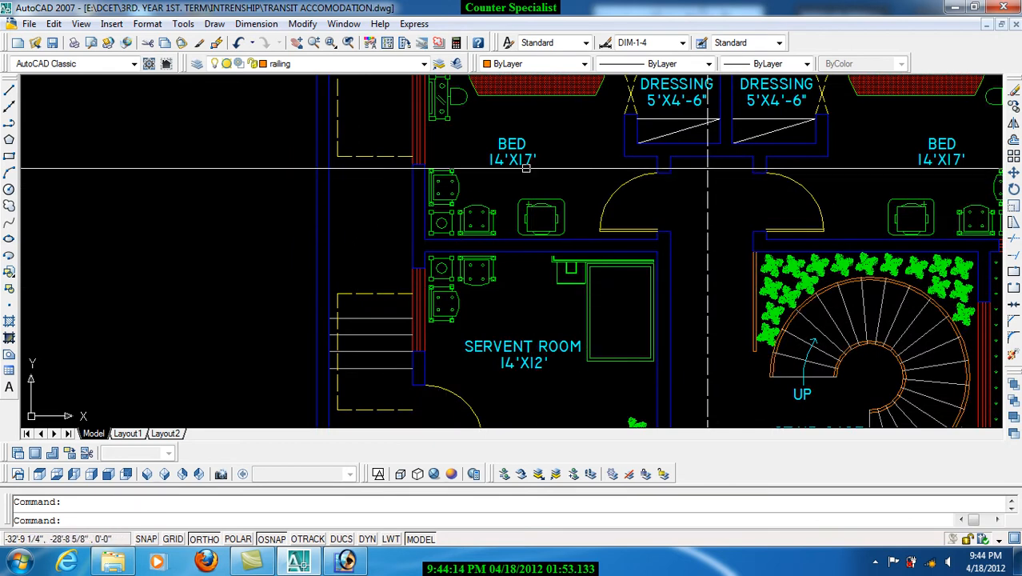
scroll(539, 176, "down", 3)
scroll(540, 175, "down", 6)
left_click_drag(552, 270, 523, 206)
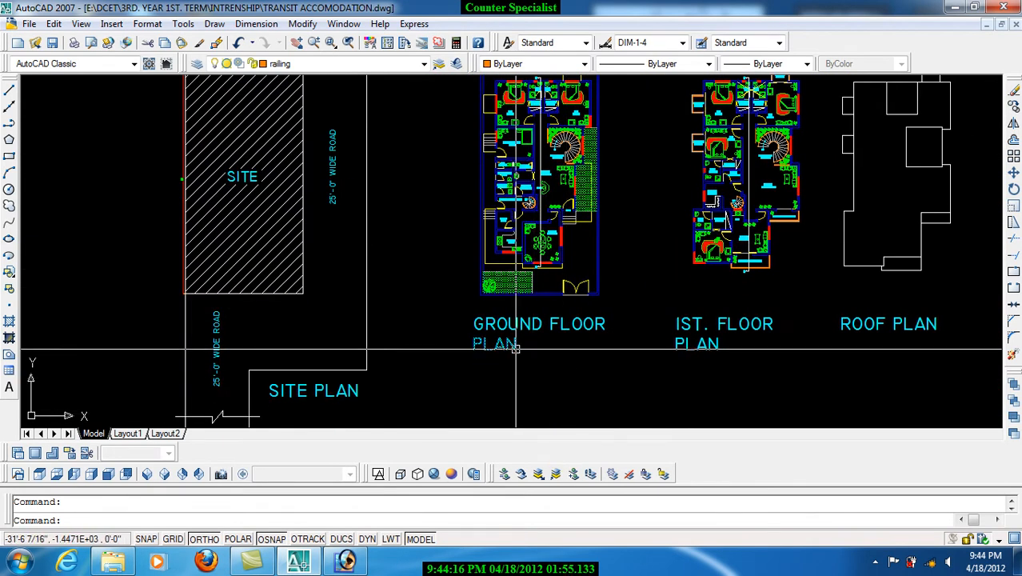
Freeze the FURNITURE layer by picking the washbasin fixture on the ground floor plan
left_click_drag(519, 300, 527, 366)
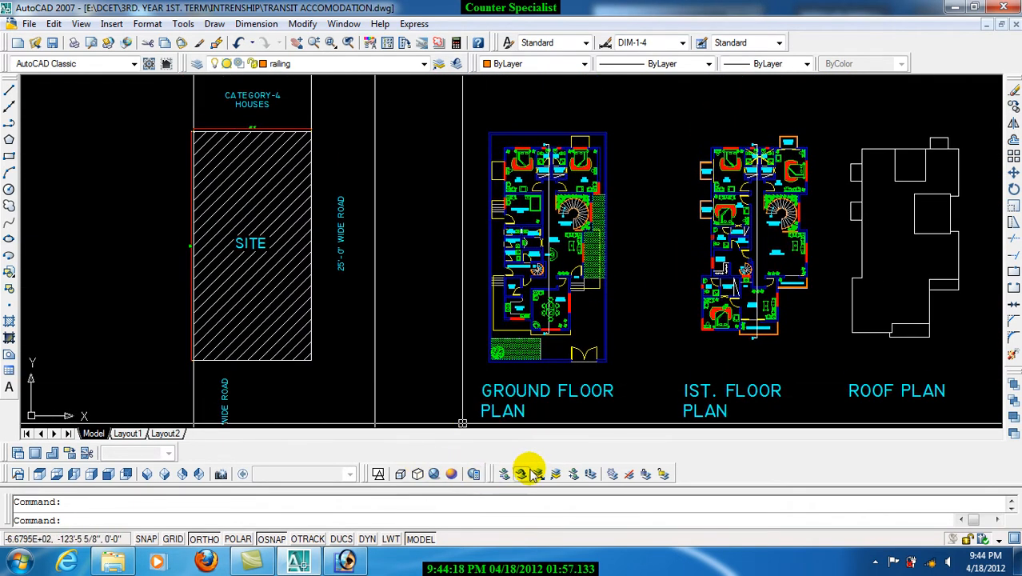
left_click(614, 473)
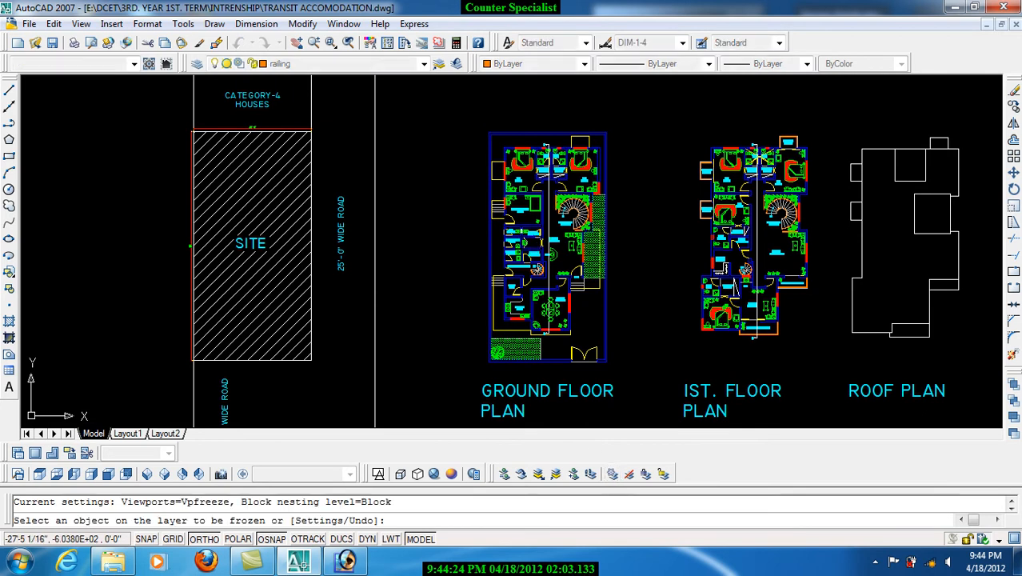
scroll(536, 244, "up", 8)
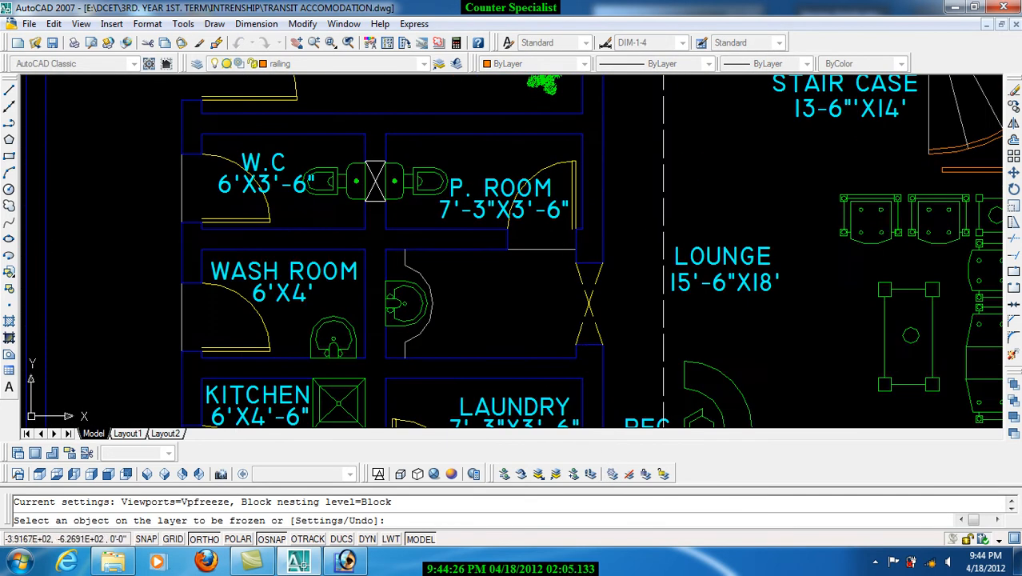
left_click(412, 283)
Freeze the landscap layer using a plant beside the staircase and the SECTION LINE layer using the vertical section line
scroll(309, 285, "down", 5)
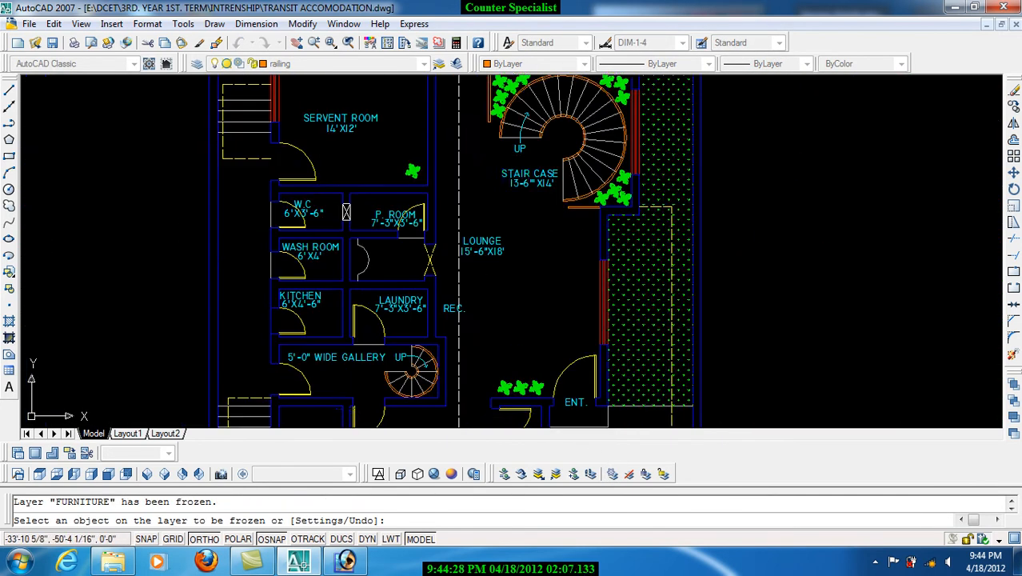
scroll(512, 140, "up", 6)
left_click(512, 140)
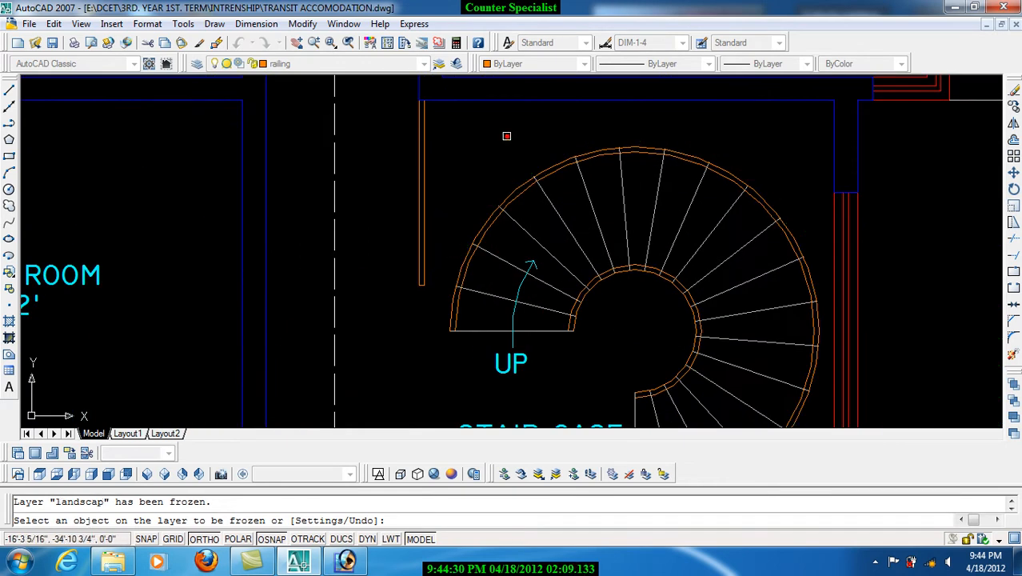
scroll(508, 136, "down", 8)
scroll(511, 219, "up", 3)
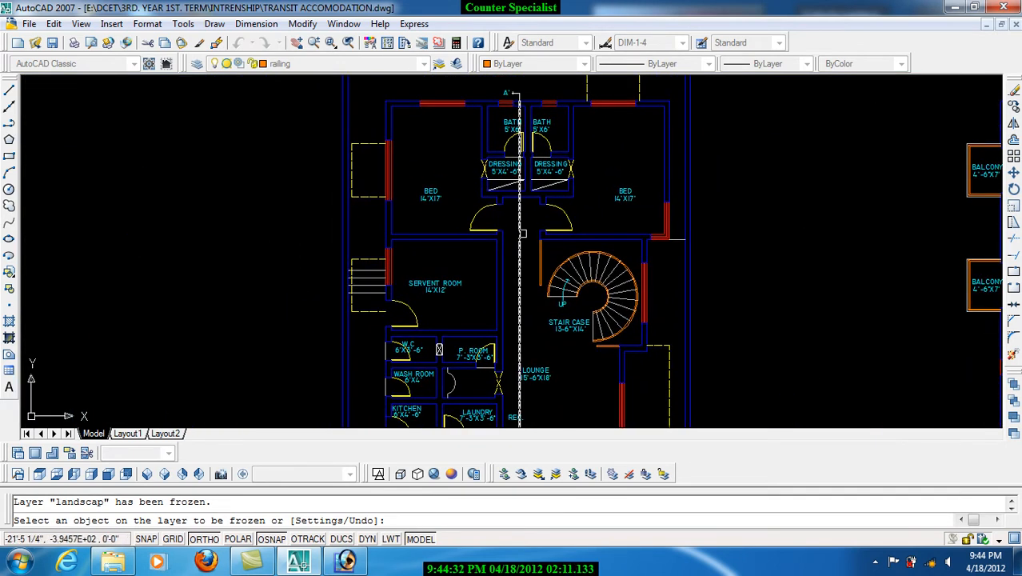
left_click(518, 220)
Freeze the projections layer by picking a dashed projection line on the ground floor plan
scroll(504, 77, "up", 3)
scroll(518, 76, "up", 3)
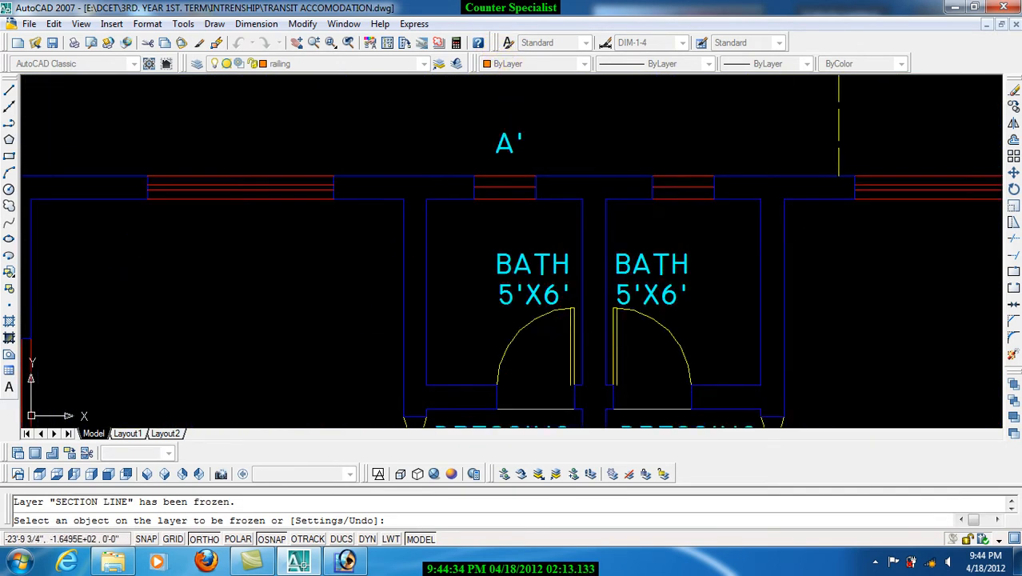
scroll(510, 140, "down", 8)
scroll(528, 192, "up", 5)
left_click(656, 156)
Freeze the text layer by picking the LOUNGE label, and finish the layer freezing
scroll(656, 157, "down", 8)
scroll(488, 88, "up", 8)
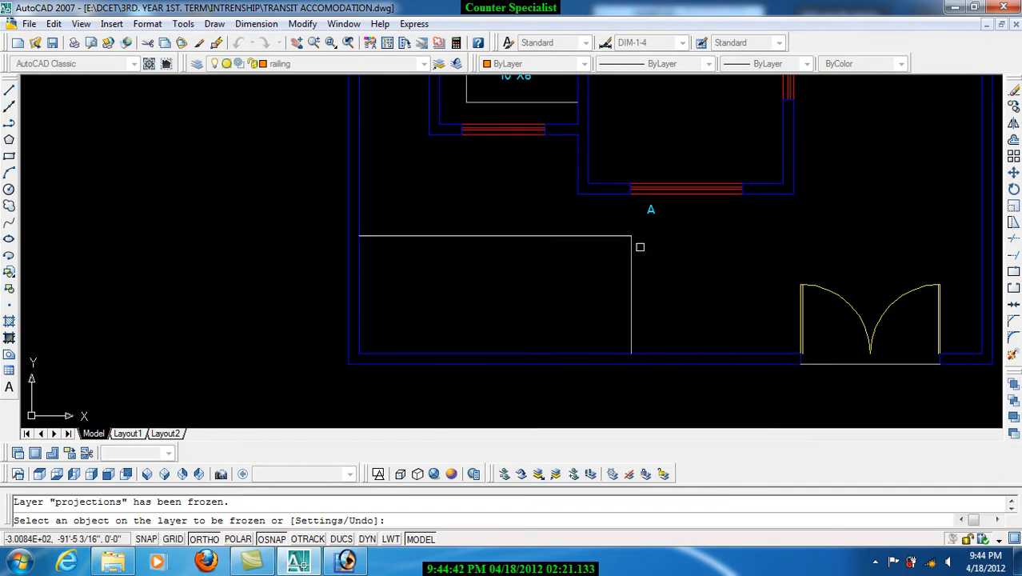
scroll(812, 312, "down", 5)
scroll(628, 212, "up", 3)
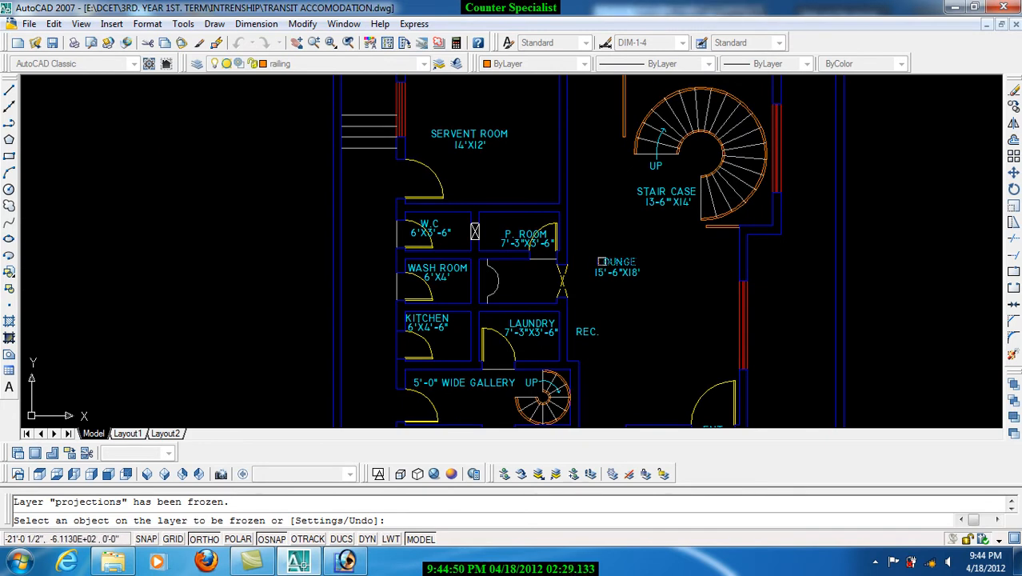
left_click(602, 262)
scroll(589, 282, "down", 5)
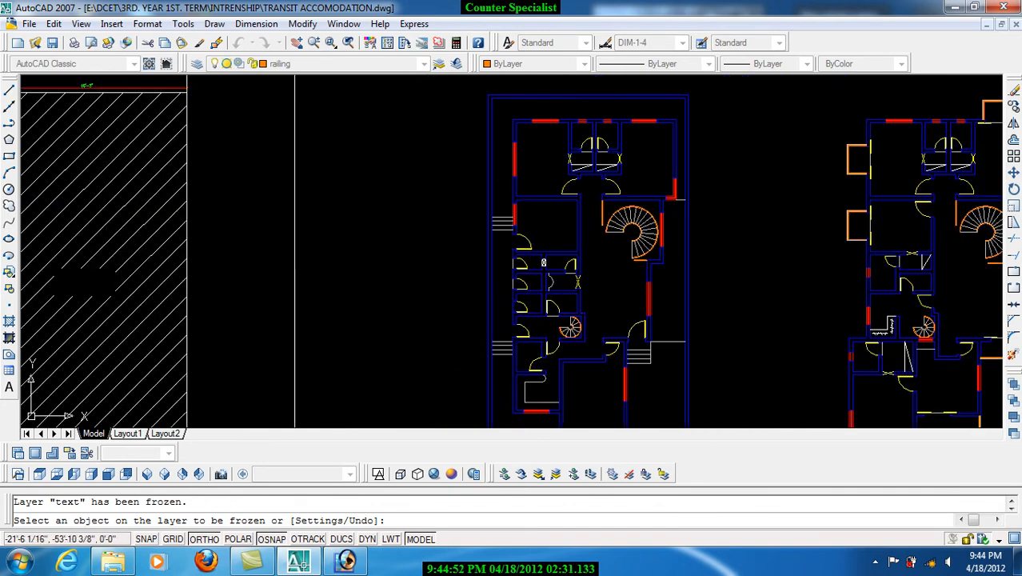
scroll(603, 164, "up", 5)
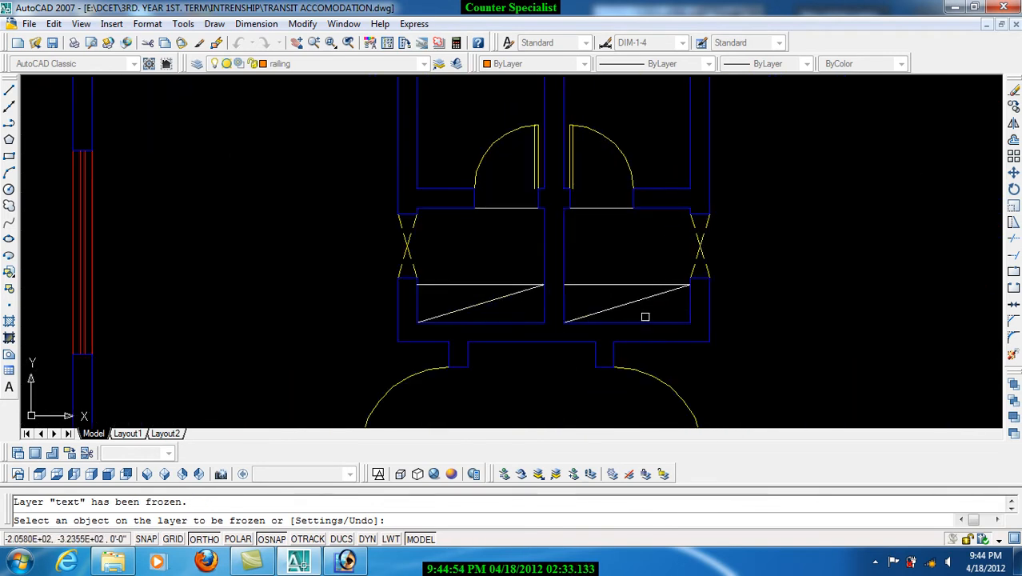
key("Return")
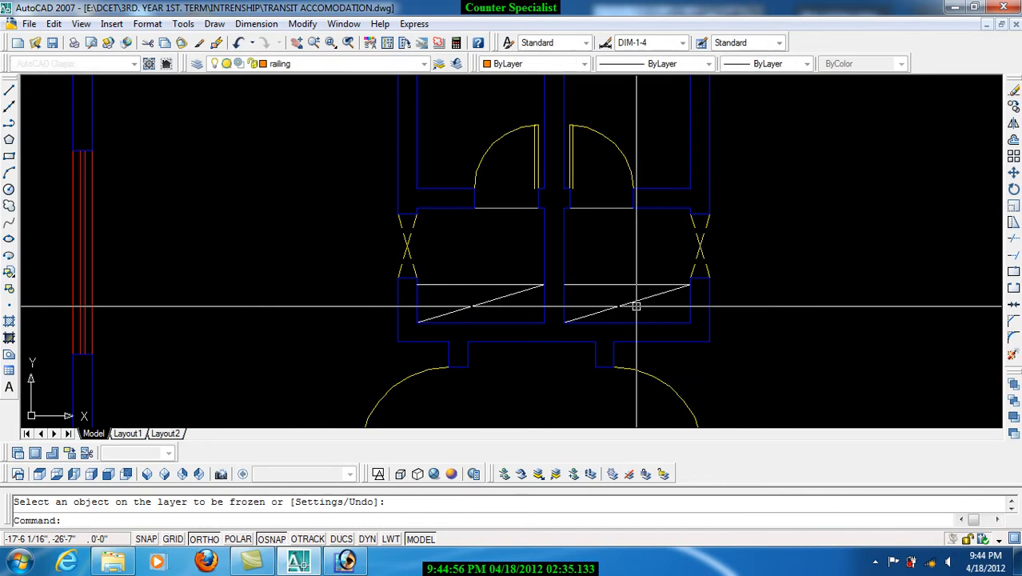
Freeze the arches layer by picking the dashed cross in the dressing room opening
scroll(729, 241, "up", 2)
left_click(730, 253)
left_click(638, 219)
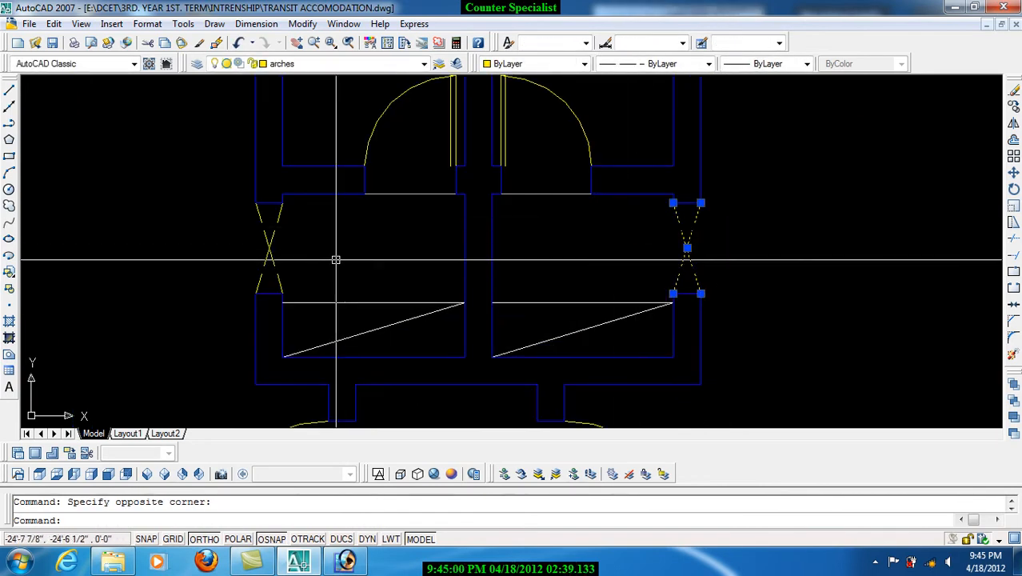
key("Escape")
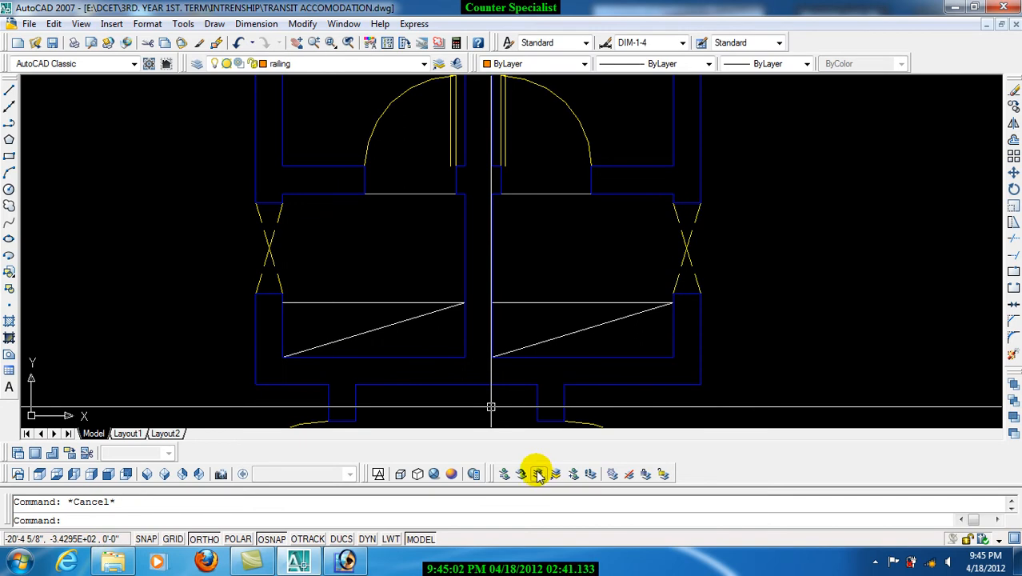
left_click(612, 474)
left_click(691, 230)
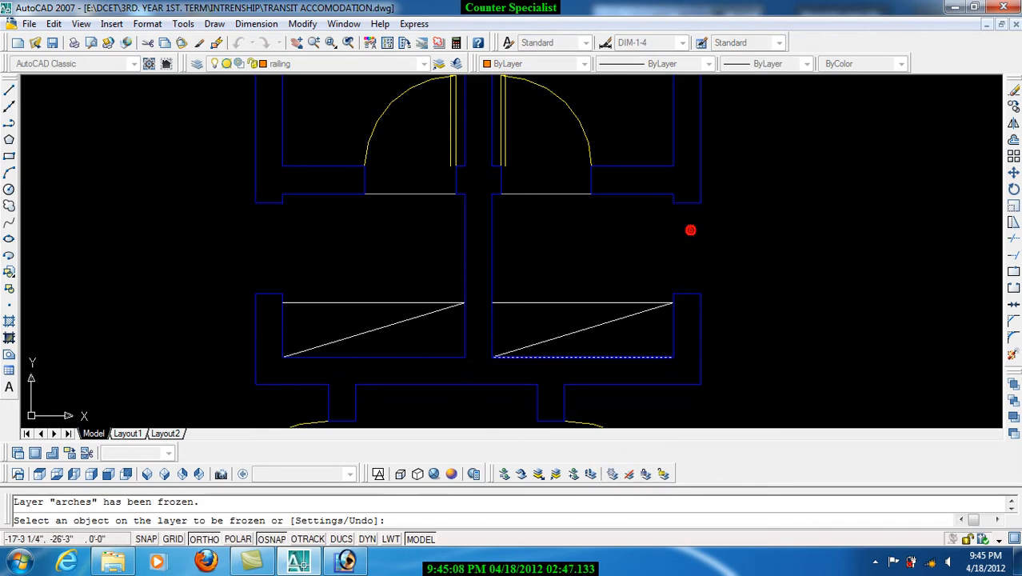
scroll(689, 228, "down", 5)
scroll(564, 219, "up", 4)
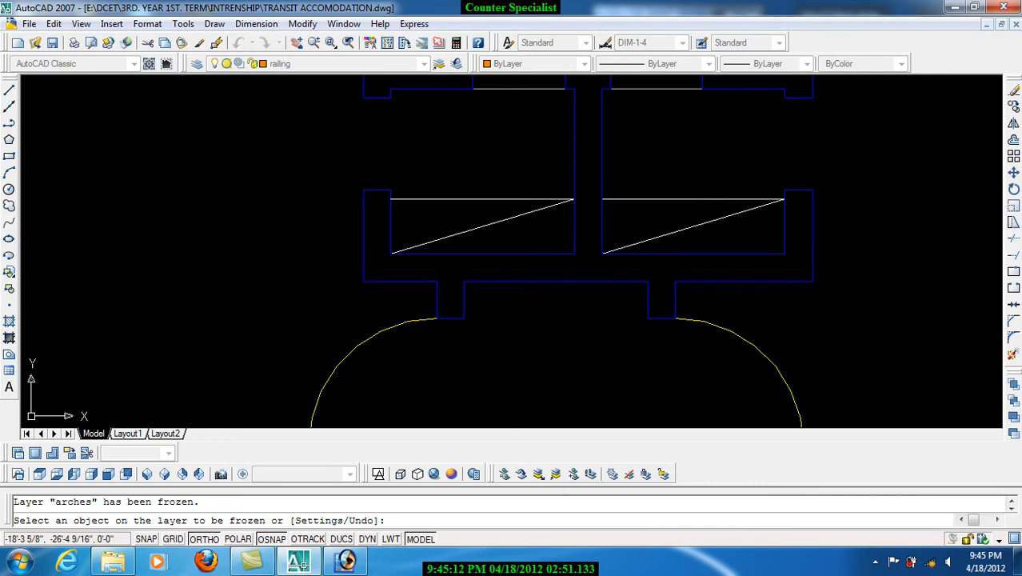
key("Escape")
Erase the diagonal lines in the two dressing room wardrobes
type("e")
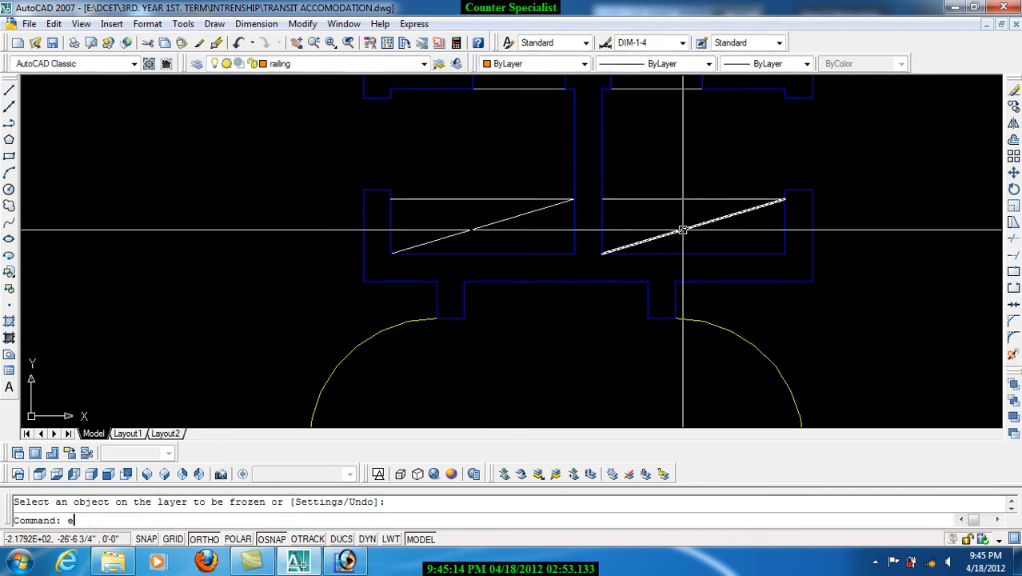
key("Return")
left_click(683, 230)
right_click(510, 219)
Examine the ground floor walls and door openings, from the service rooms up to the bedroom doors
scroll(539, 250, "down", 5)
scroll(462, 208, "down", 4)
scroll(502, 295, "up", 3)
mouse_move(582, 215)
left_mouse_down()
mouse_move(559, 283)
mouse_move(628, 318)
mouse_move(652, 318)
left_mouse_up()
scroll(534, 272, "up", 5)
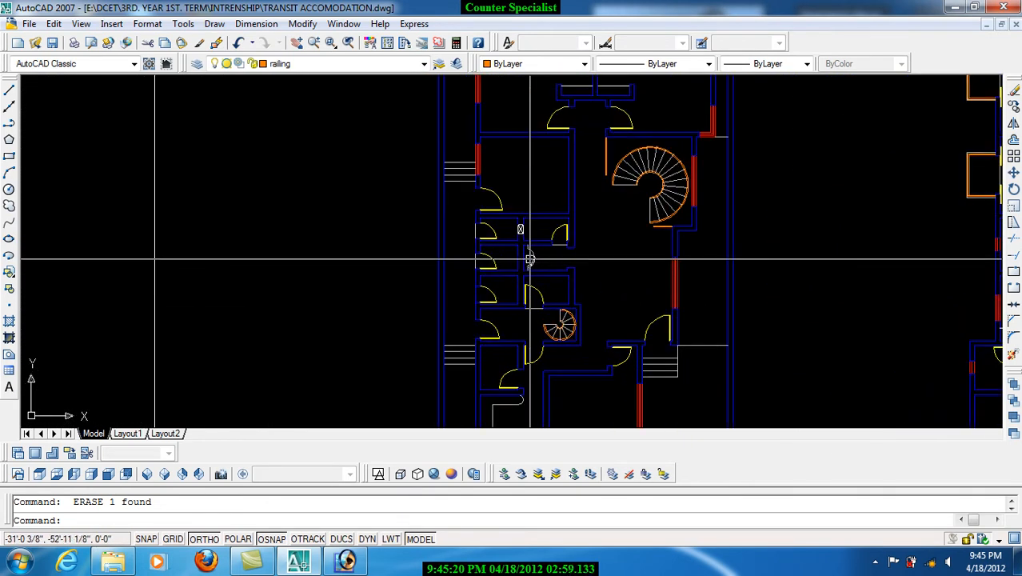
mouse_move(504, 272)
left_mouse_down()
mouse_move(509, 280)
mouse_move(509, 267)
left_mouse_up()
left_click_drag(459, 205, 411, 340)
left_click_drag(632, 290, 555, 285)
scroll(566, 121, "up", 5)
scroll(680, 162, "down", 8)
scroll(602, 283, "up", 3)
scroll(601, 283, "up", 4)
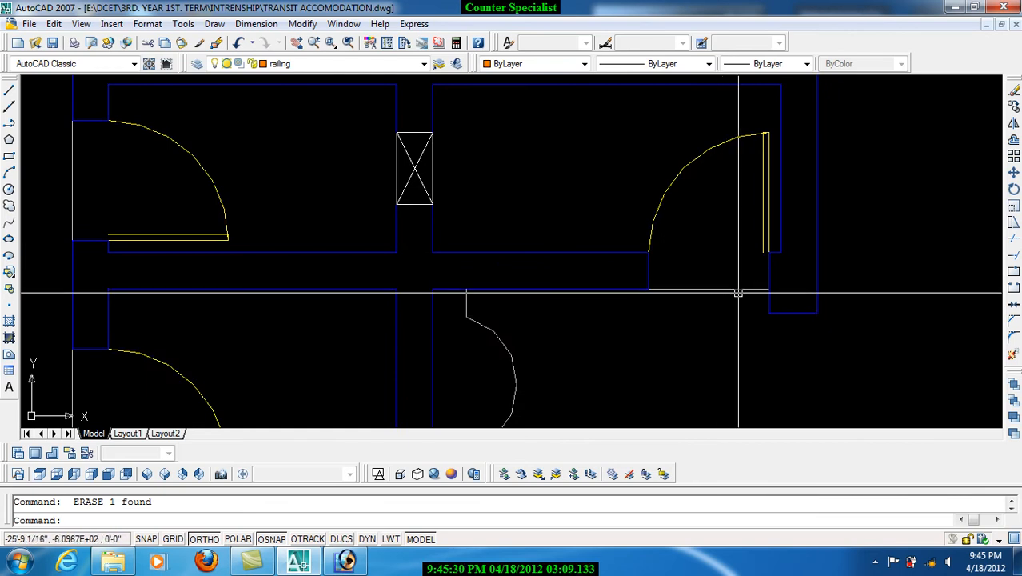
scroll(700, 299, "down", 6)
scroll(700, 299, "down", 5)
scroll(722, 273, "up", 7)
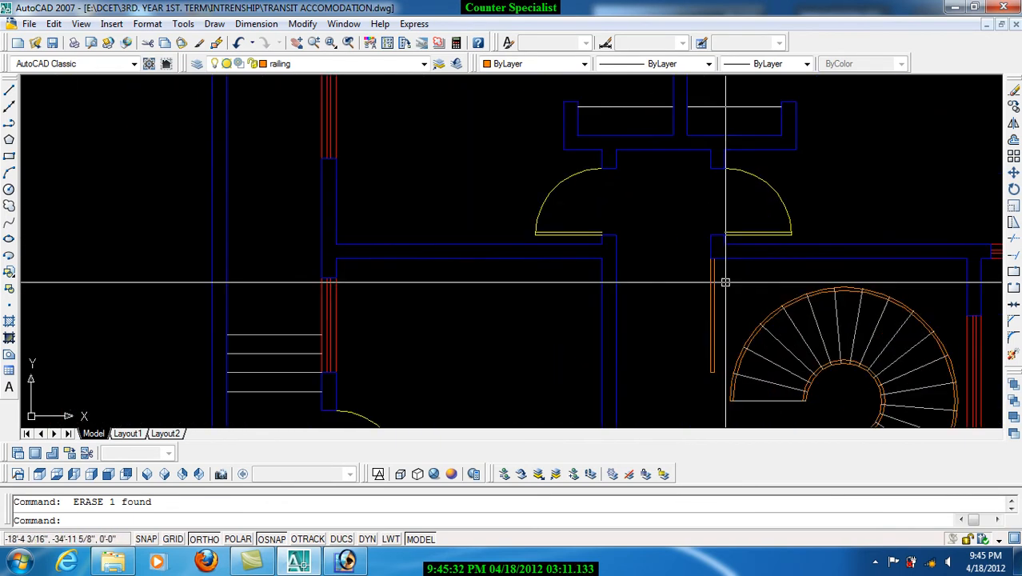
Extend the passage wall lines across the two bedroom door openings
type("ex")
key("Return")
scroll(652, 240, "up", 4)
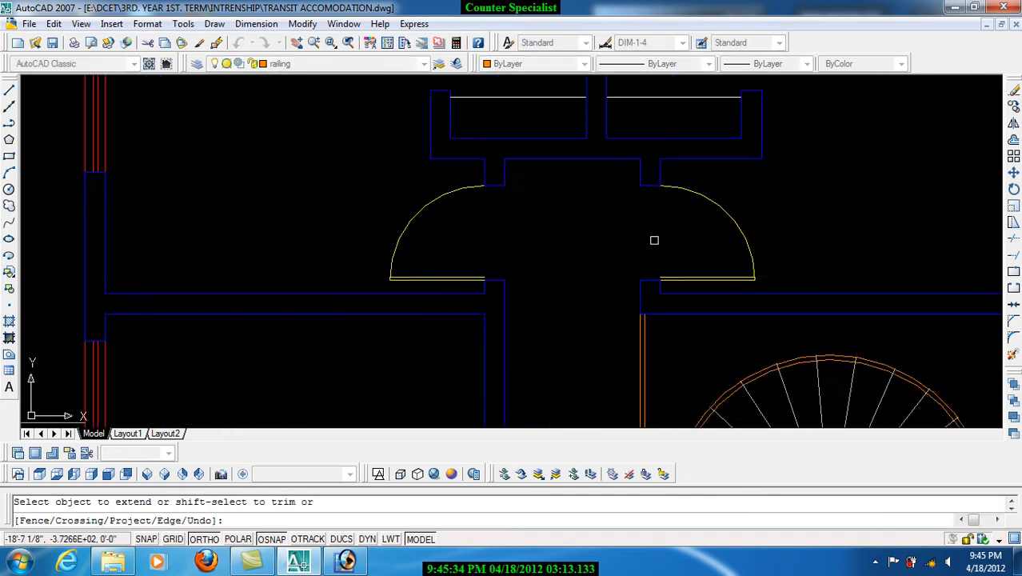
scroll(634, 218, "down", 2)
left_click_drag(633, 218, 660, 285)
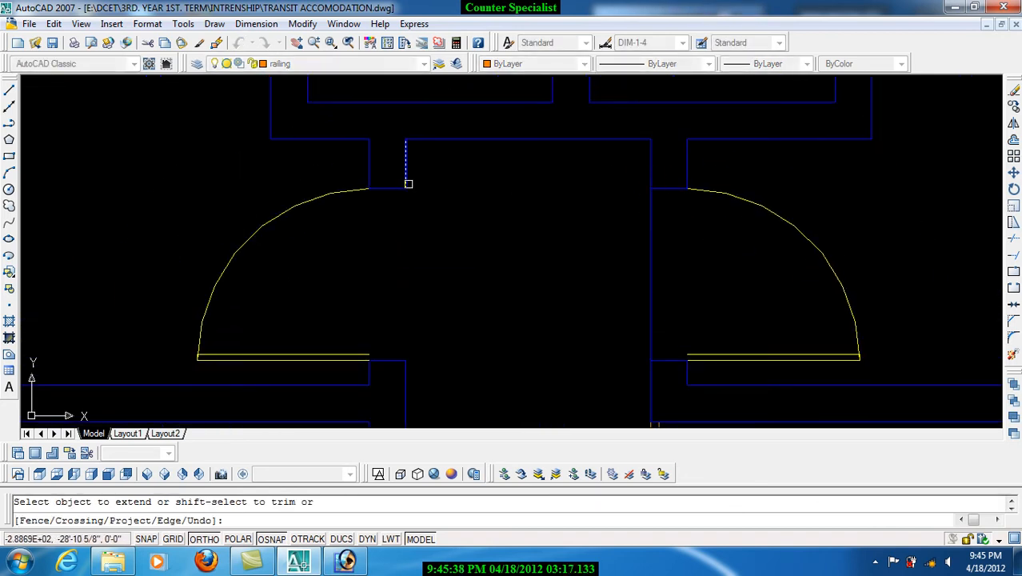
Extend the bedroom wall lines across the openings of both dressing rooms
scroll(559, 298, "down", 3)
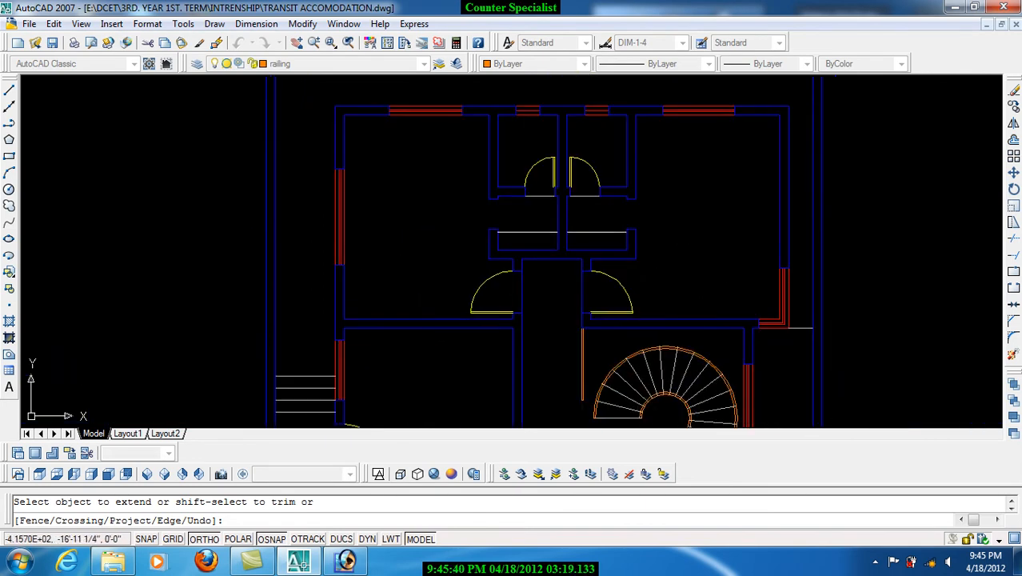
scroll(475, 196, "up", 4)
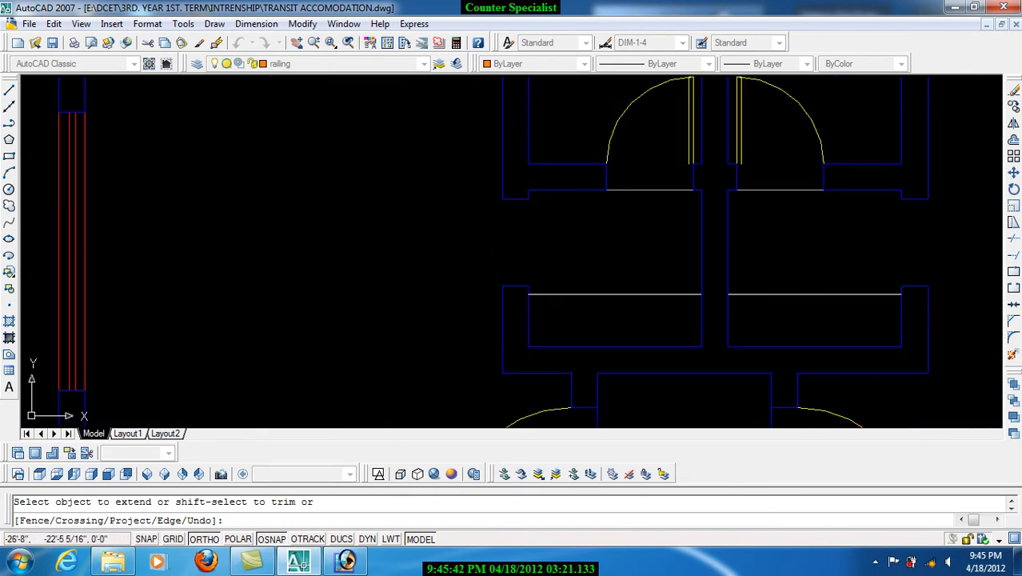
scroll(380, 306, "down", 1)
scroll(731, 237, "up", 1)
scroll(728, 247, "down", 1)
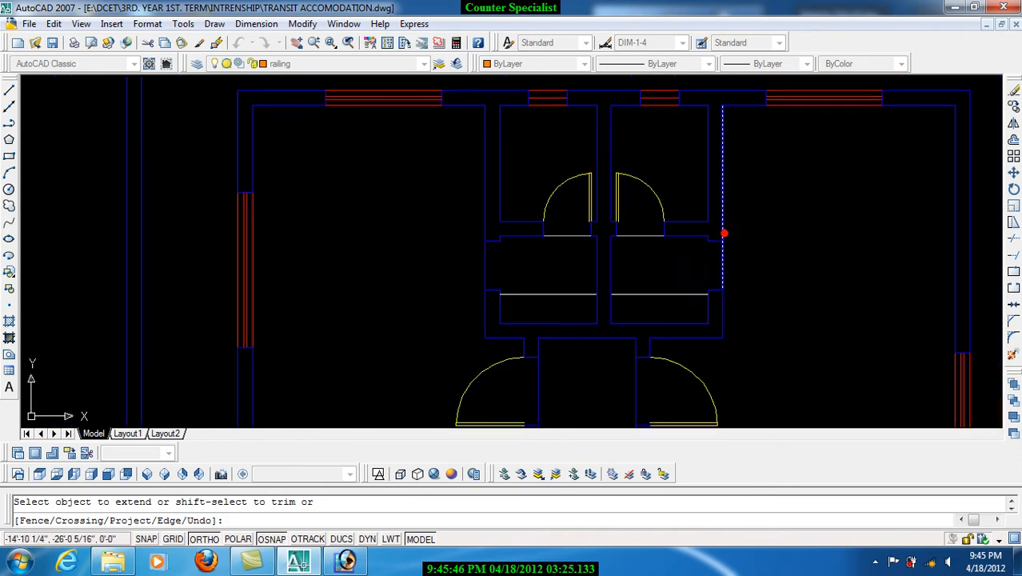
Extend the gallery's lower wall line across the door opening near the small spiral stair
scroll(628, 194, "down", 4)
left_click_drag(628, 315, 622, 176)
scroll(623, 176, "down", 1)
scroll(625, 180, "up", 8)
scroll(579, 222, "down", 5)
left_click_drag(580, 334, 584, 189)
scroll(584, 189, "up", 1)
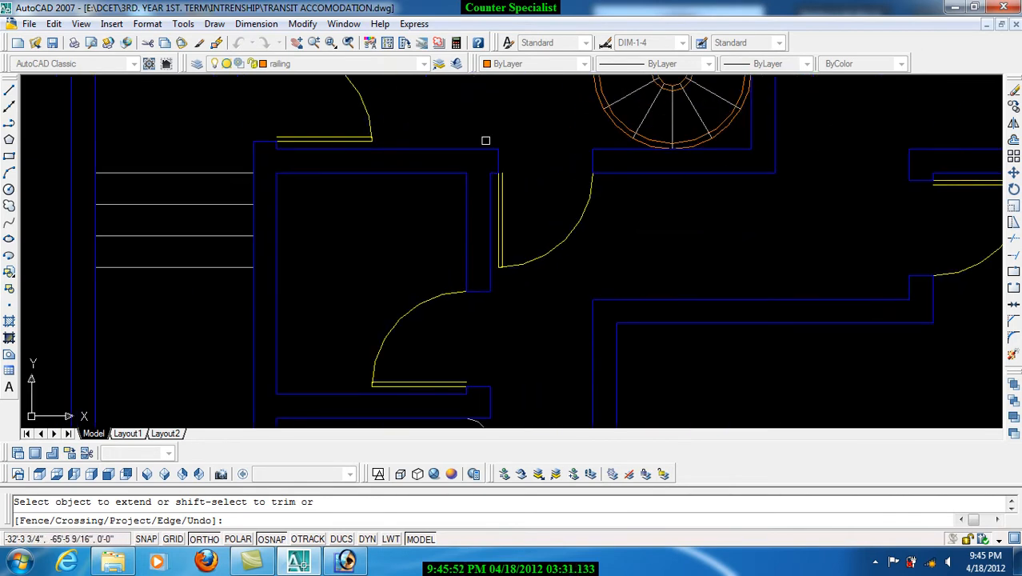
scroll(557, 268, "up", 2)
Extend the wall line across the door opening of the small room between the gallery and the kitchen
left_click_drag(529, 385, 560, 220)
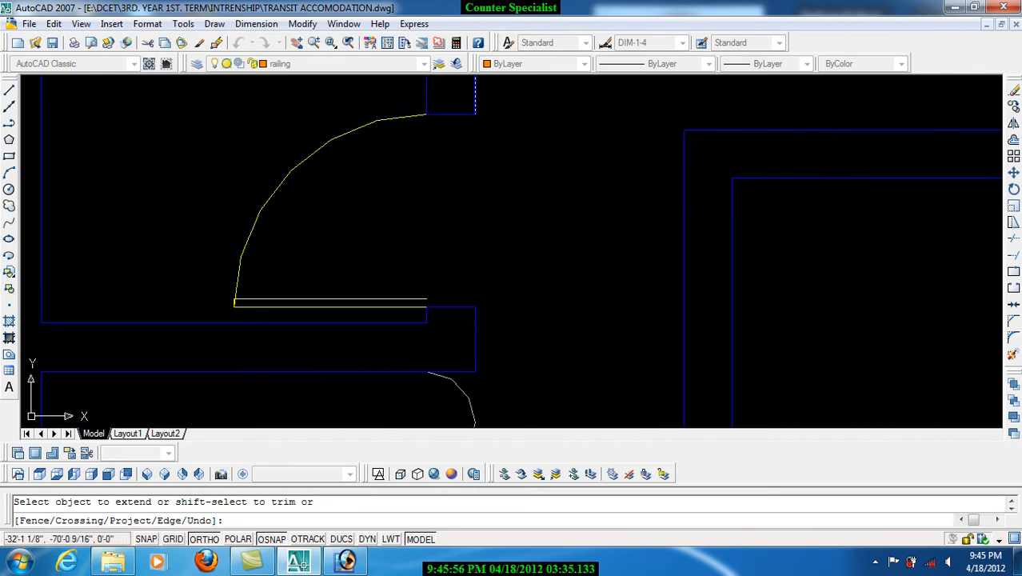
scroll(561, 293, "down", 4)
mouse_move(561, 293)
left_mouse_down()
mouse_move(593, 405)
mouse_move(575, 320)
left_mouse_up()
Extend the wall line across the front room's door opening beside the entrance steps, and finish the Extend command
scroll(464, 282, "up", 2)
scroll(605, 395, "down", 4)
scroll(575, 319, "up", 5)
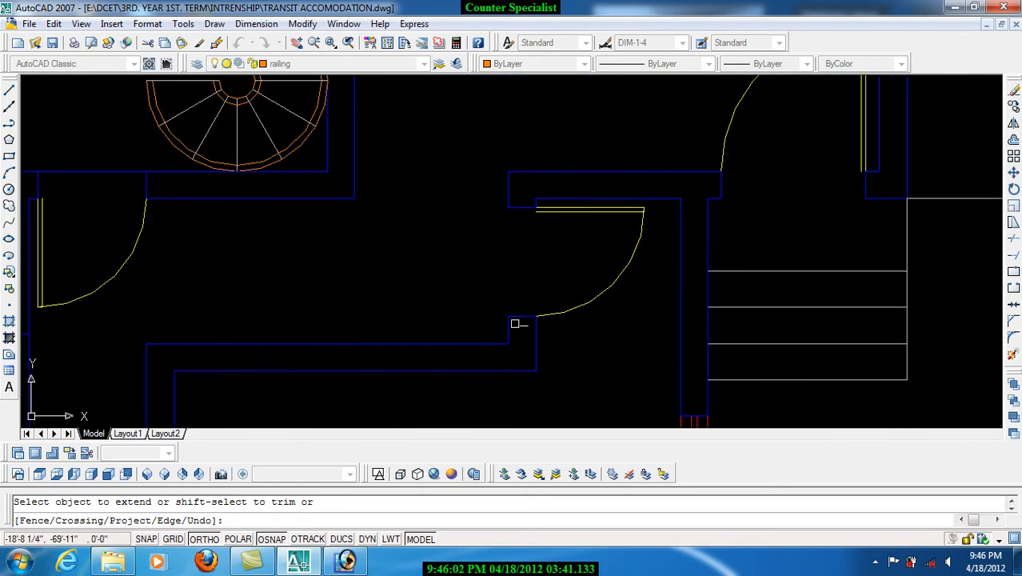
scroll(507, 322, "down", 4)
left_click_drag(772, 192, 581, 281)
scroll(599, 249, "up", 3)
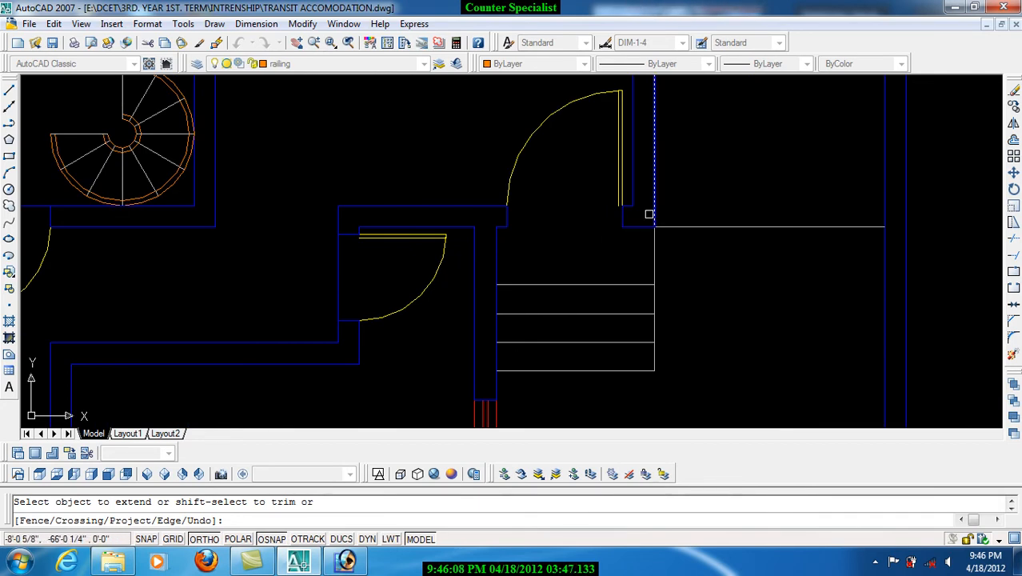
scroll(632, 218, "down", 3)
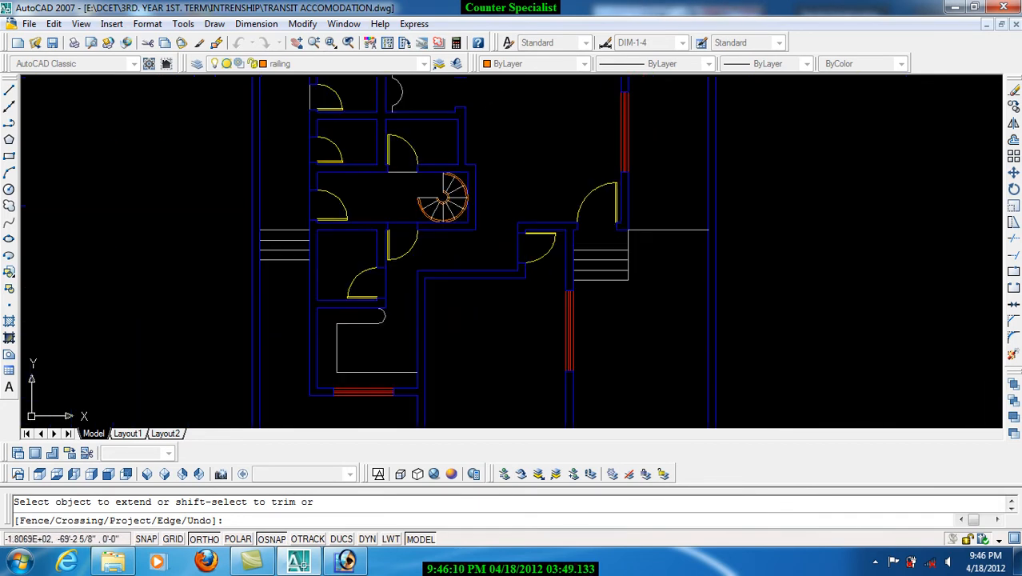
left_click_drag(451, 344, 551, 183)
scroll(485, 125, "up", 2)
left_click_drag(484, 164, 505, 250)
scroll(546, 219, "down", 6)
scroll(544, 236, "up", 3)
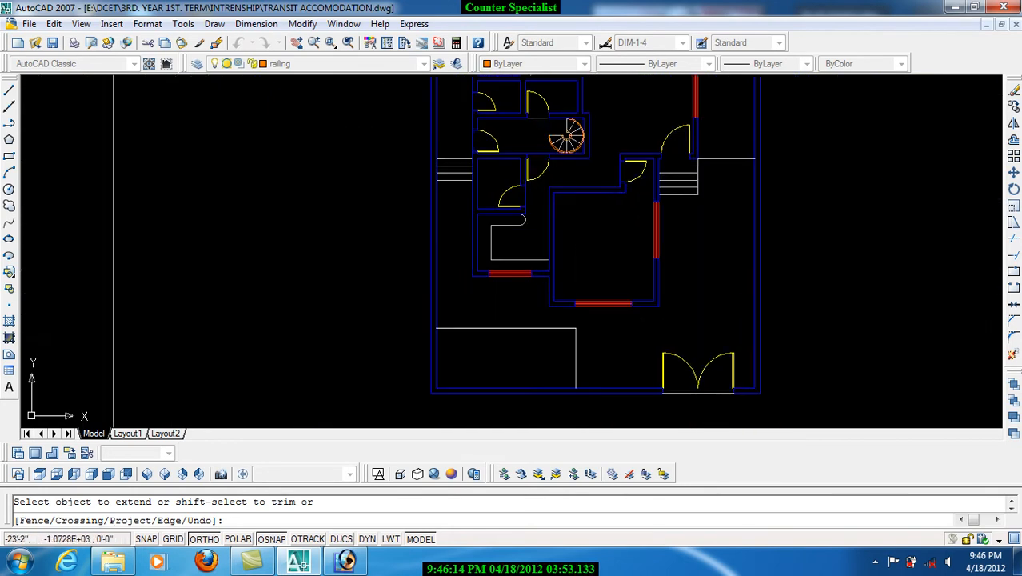
key("Return")
Draw a rectangle around the ground floor plan, slightly outside its boundary walls, and select it
scroll(592, 341, "down", 5)
left_click_drag(595, 336, 554, 340)
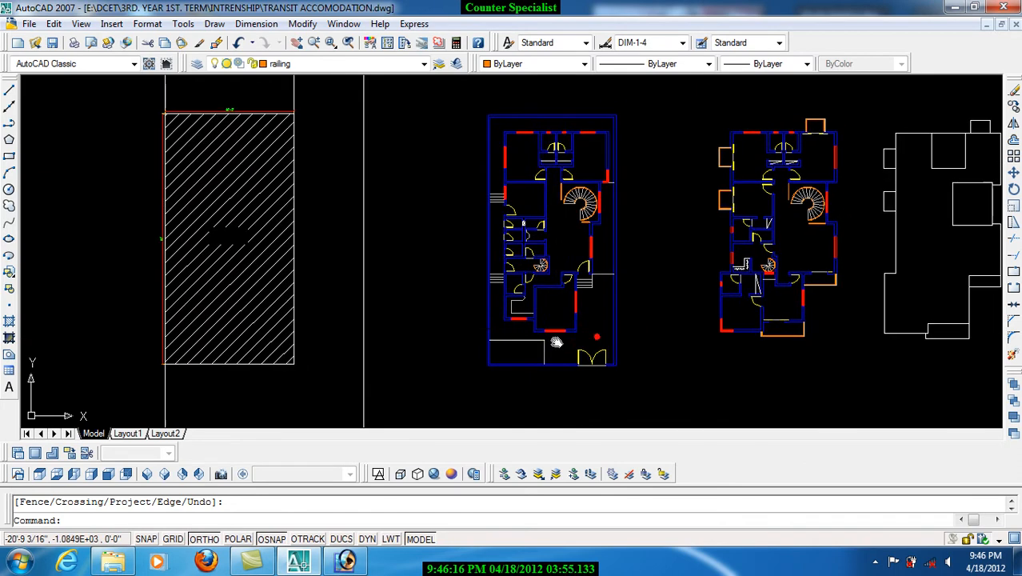
type("rec")
key("Return")
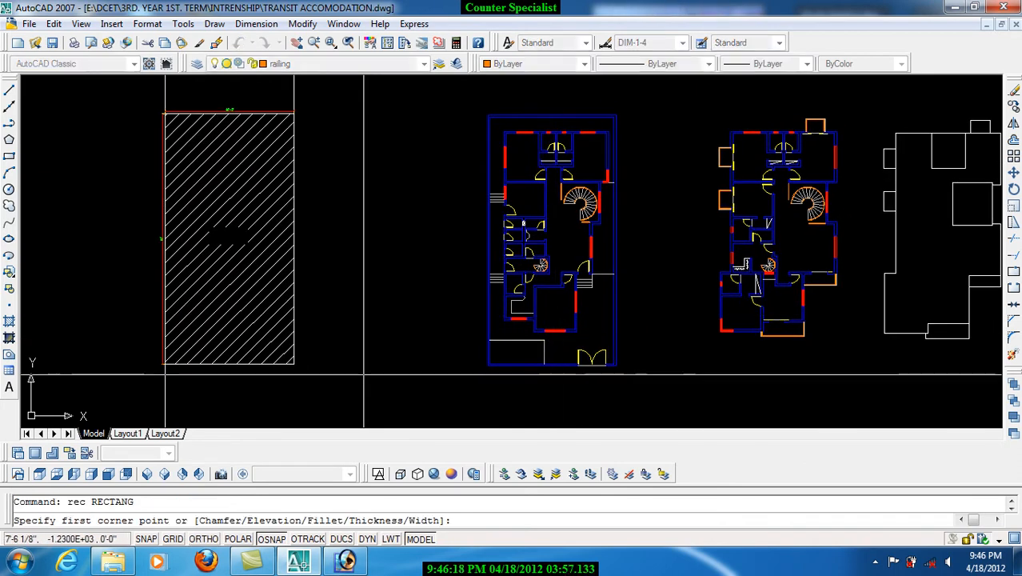
left_click(488, 116)
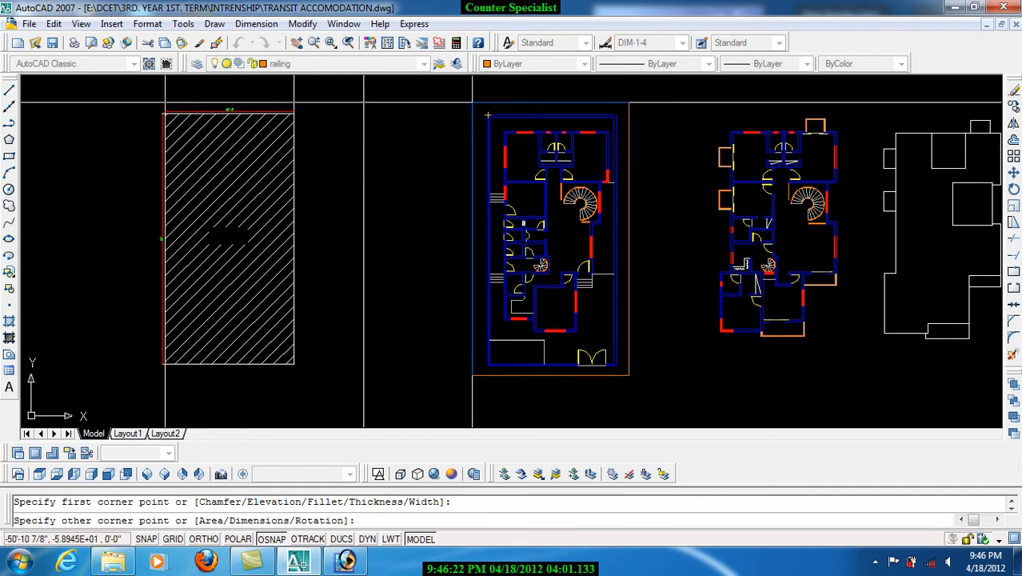
left_click(473, 102)
left_click(476, 120)
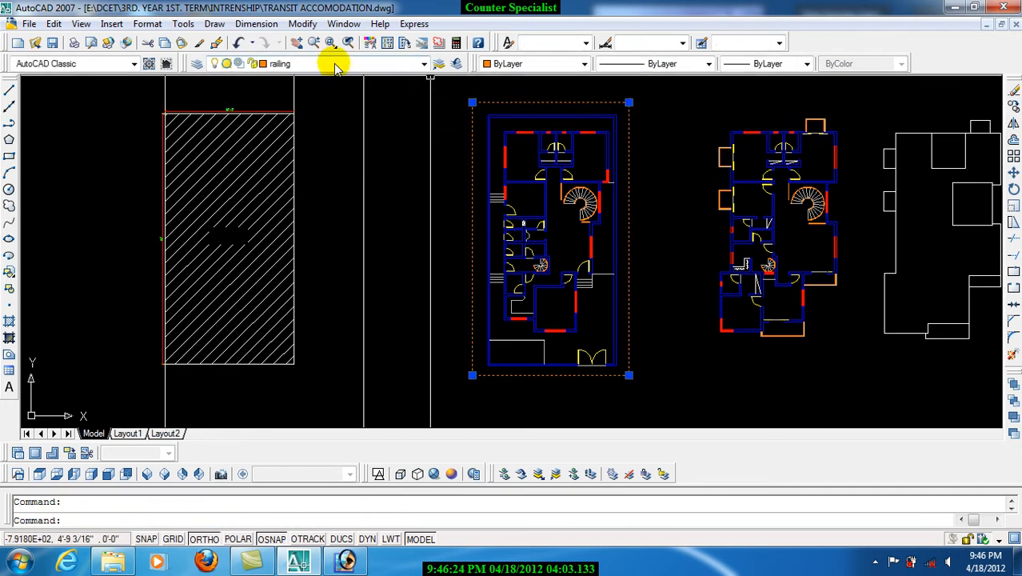
Assign the frame rectangle to the Defpoints layer and move it about 1'-10" downward around the ground floor plan
left_click(390, 64)
left_click(313, 139)
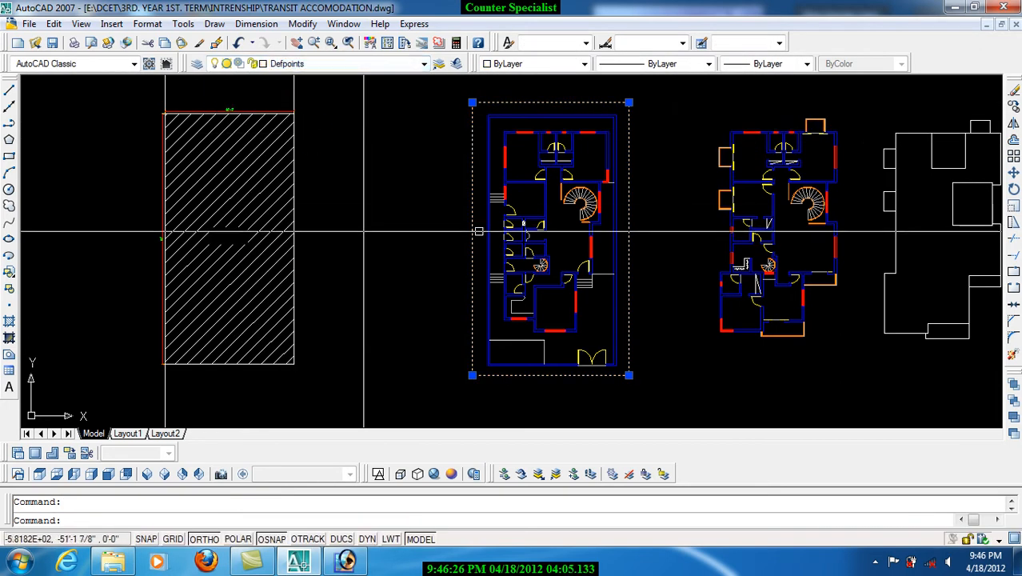
key("Escape")
type("m")
key("Return")
left_click(629, 193)
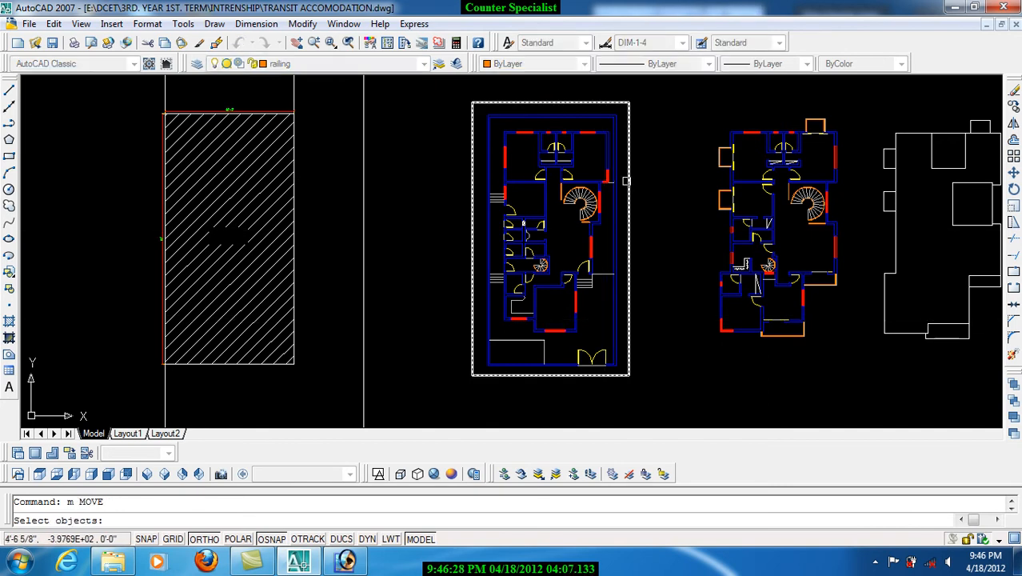
key("Return")
left_click(666, 171)
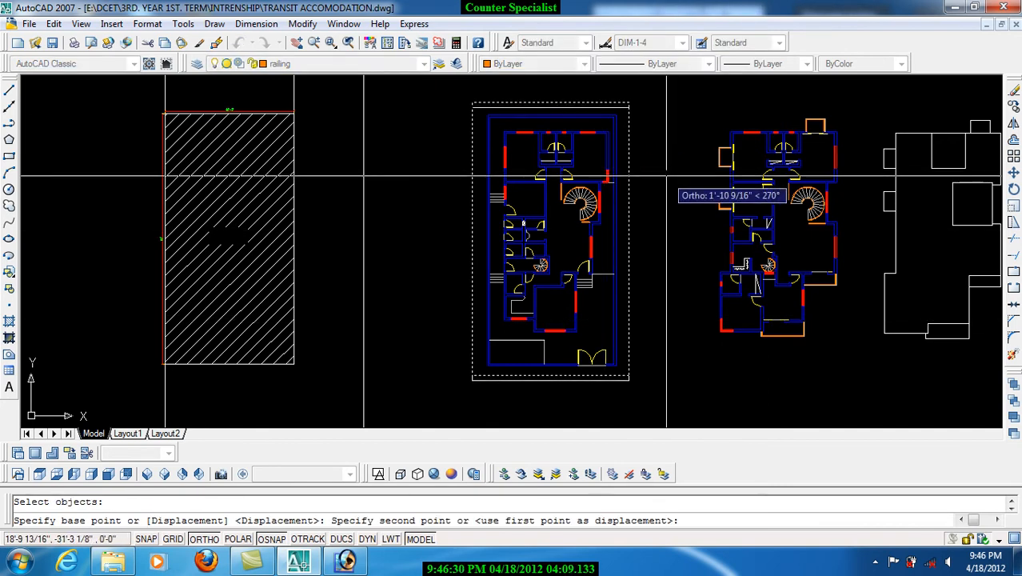
left_click(665, 175)
Examine the framed ground floor plan's walls and door openings for remaining gaps
left_click_drag(657, 272, 641, 285)
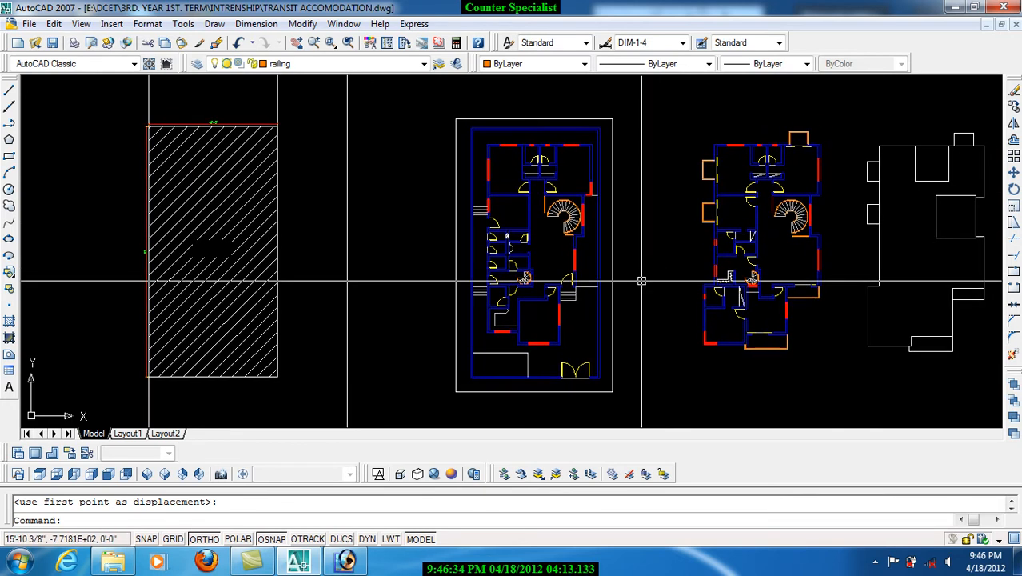
left_click(606, 120)
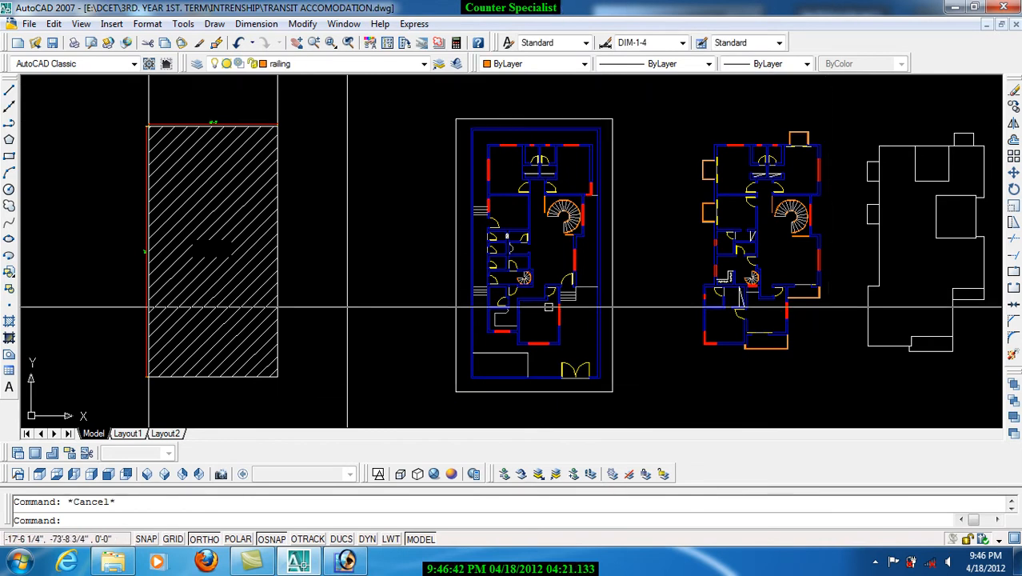
left_click_drag(539, 296, 520, 287)
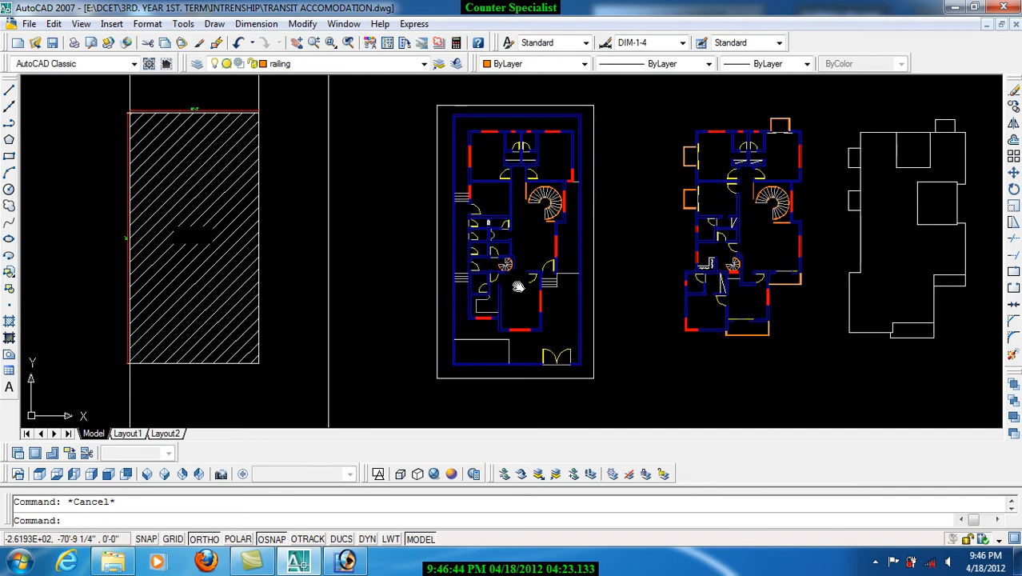
left_click_drag(652, 373, 630, 384)
scroll(568, 324, "up", 2)
left_click_drag(504, 294, 539, 342)
scroll(521, 157, "up", 8)
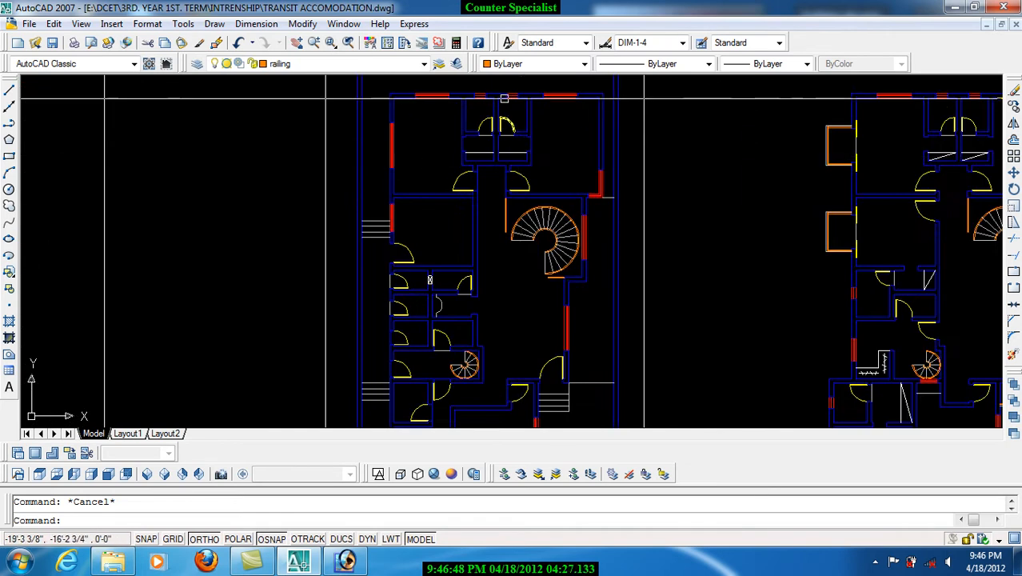
scroll(468, 211, "down", 6)
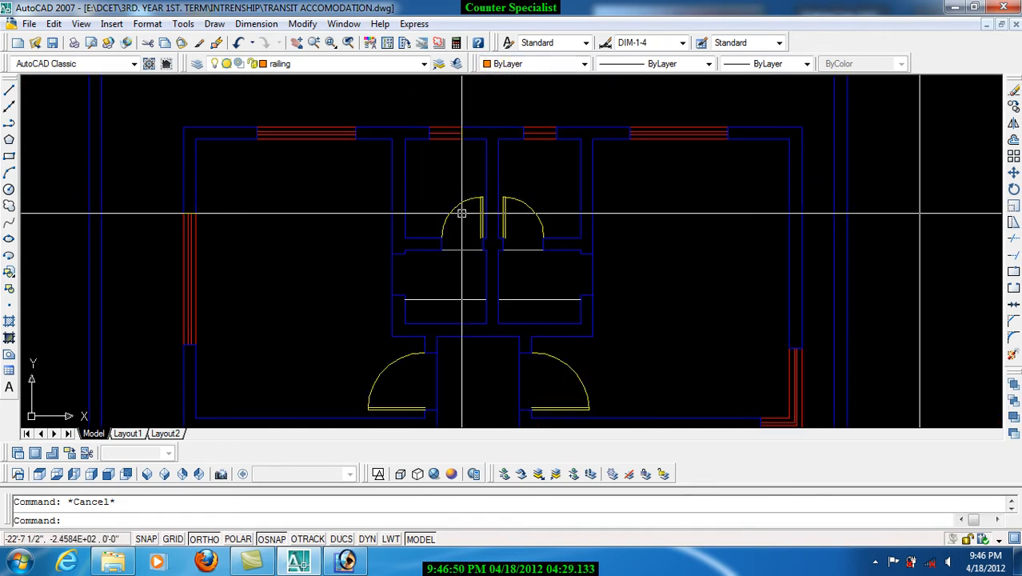
scroll(496, 221, "up", 4)
scroll(475, 222, "down", 2)
scroll(447, 233, "down", 3)
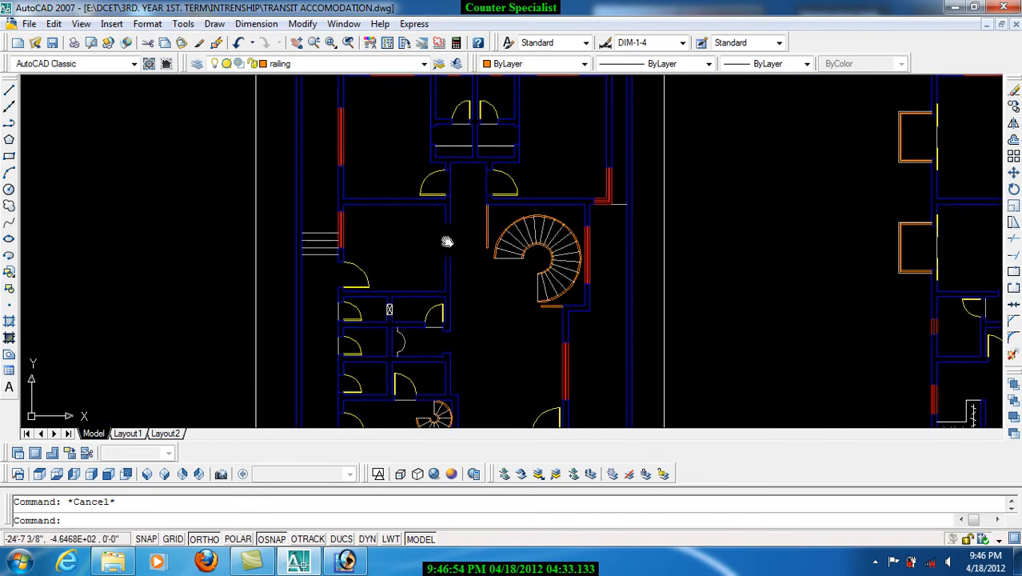
Extend the outer wall line across the door opening of the room beside the upper side steps
scroll(401, 207, "up", 8)
scroll(416, 285, "down", 3)
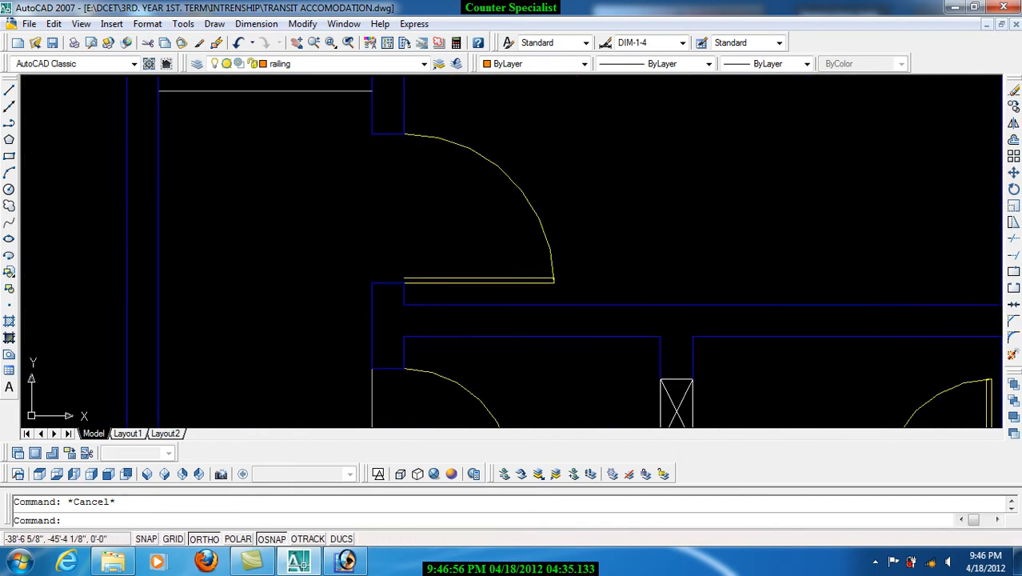
type("ex")
scroll(393, 267, "up", 2)
key("Return")
key("Return")
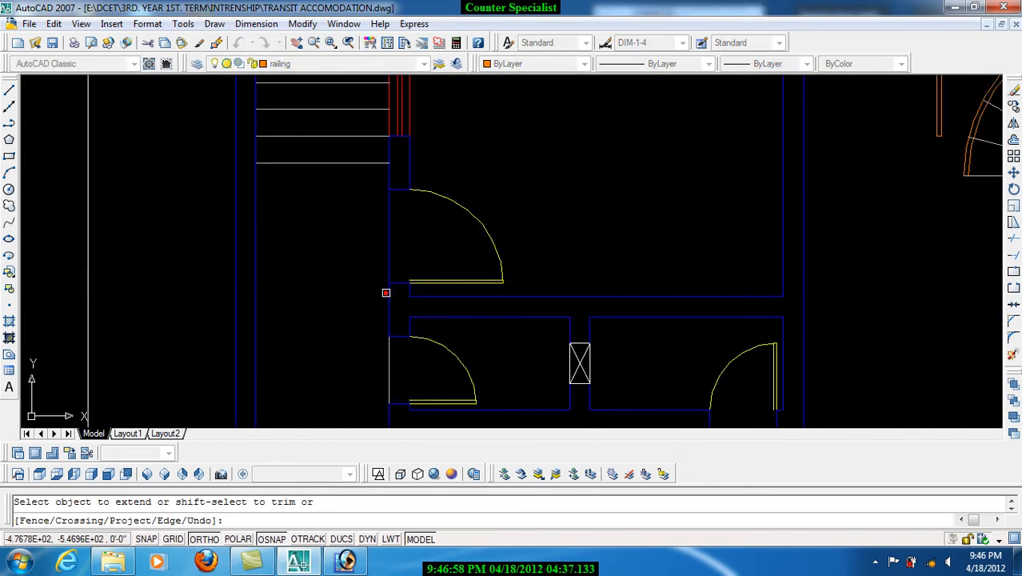
key("Return")
Inspect the closed side door opening and the walls around the large spiral stair
left_click_drag(388, 213, 393, 270)
scroll(484, 201, "down", 2)
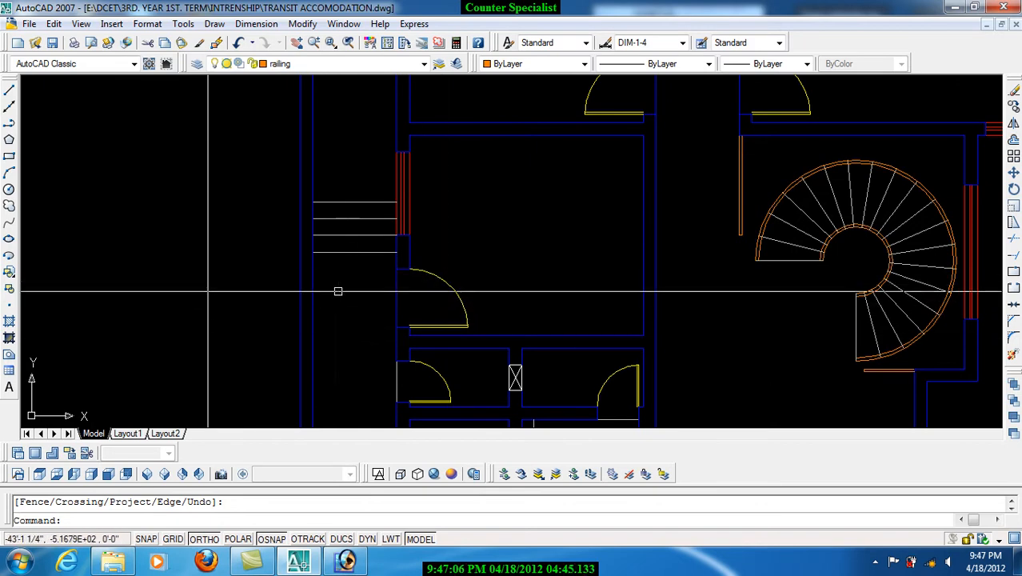
scroll(397, 302, "up", 5)
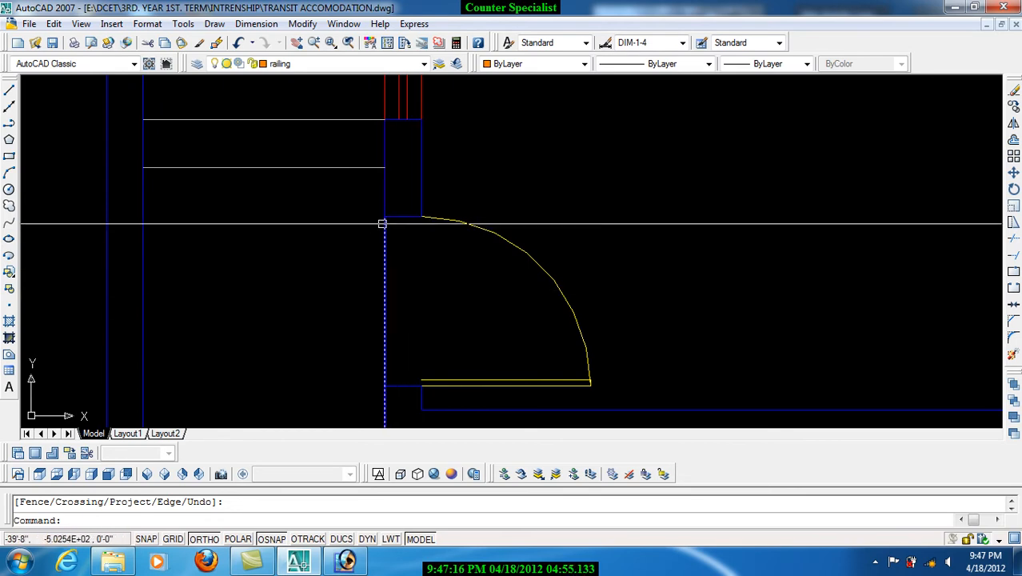
scroll(415, 323, "down", 5)
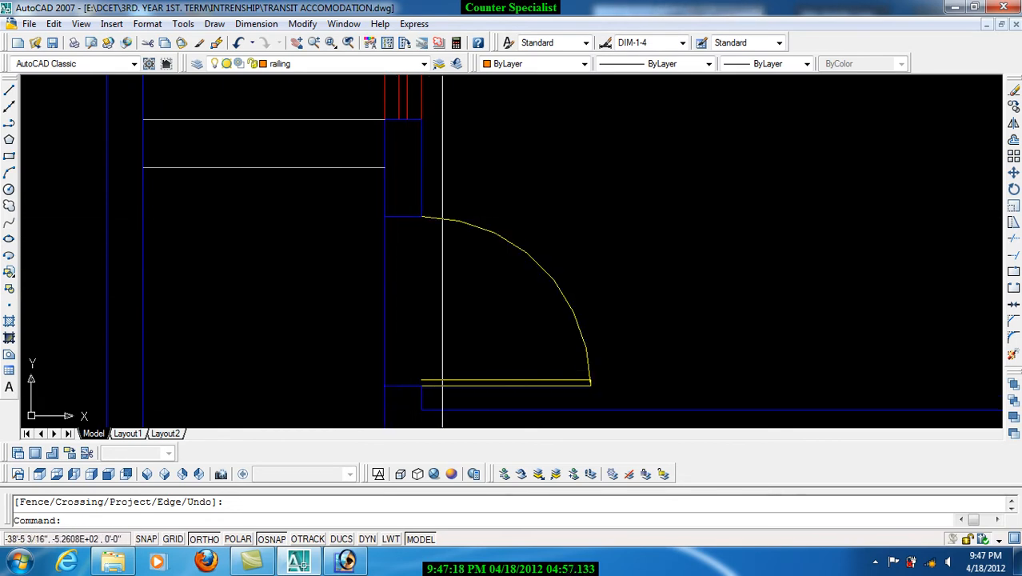
scroll(489, 278, "down", 2)
scroll(504, 224, "up", 6)
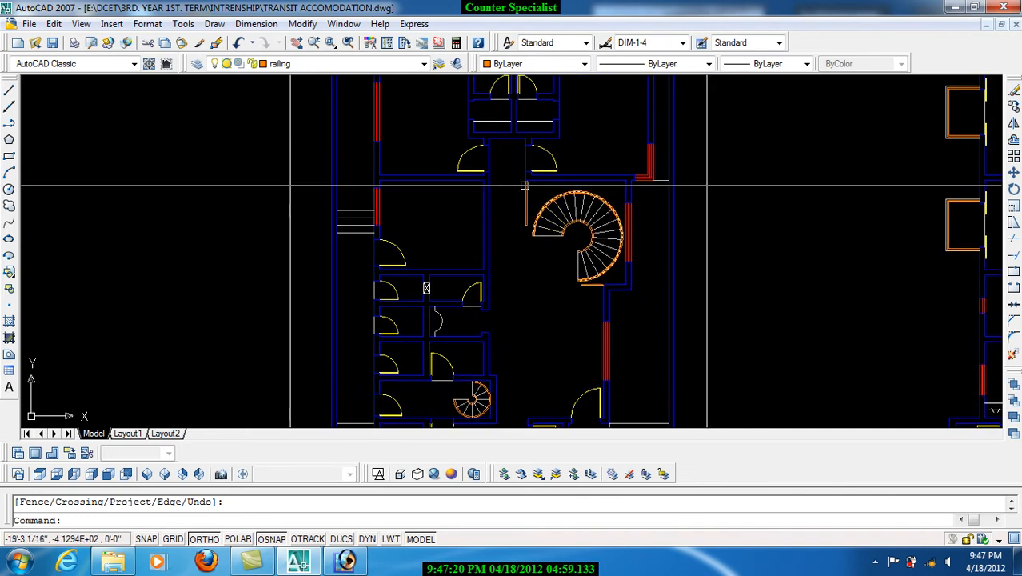
scroll(470, 132, "down", 5)
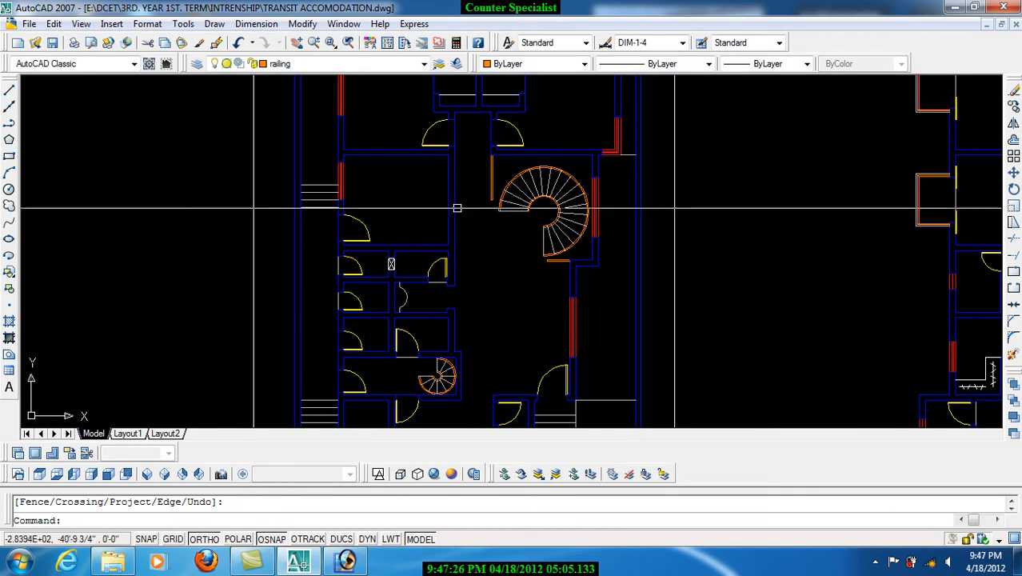
scroll(476, 188, "down", 4)
mouse_move(468, 256)
left_mouse_down()
mouse_move(518, 273)
mouse_move(524, 247)
mouse_move(491, 285)
left_mouse_up()
Start plotting the model and choose the EPS.pc3 plotter
key("ctrl+p")
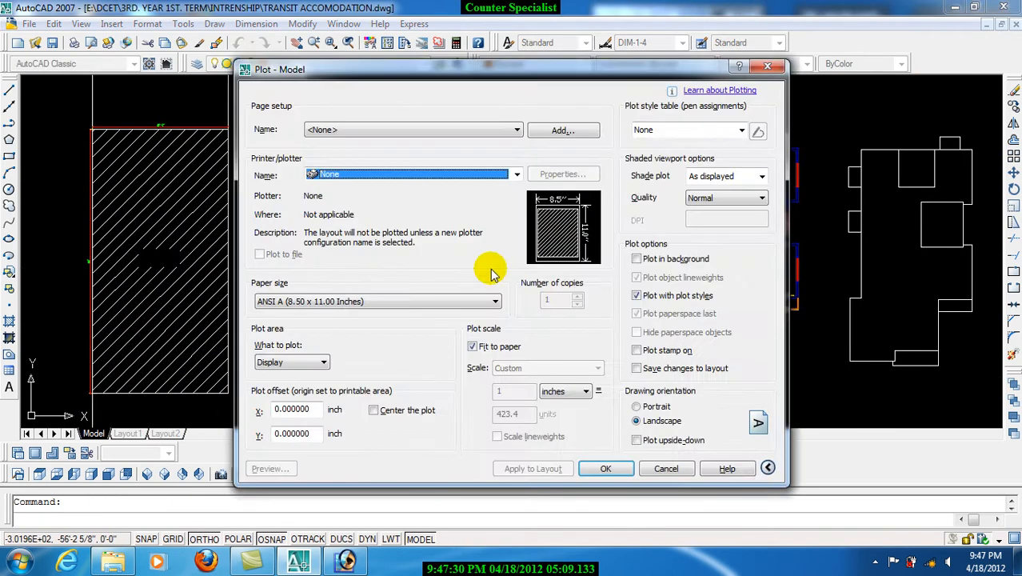
left_click(397, 176)
scroll(364, 240, "down", 2)
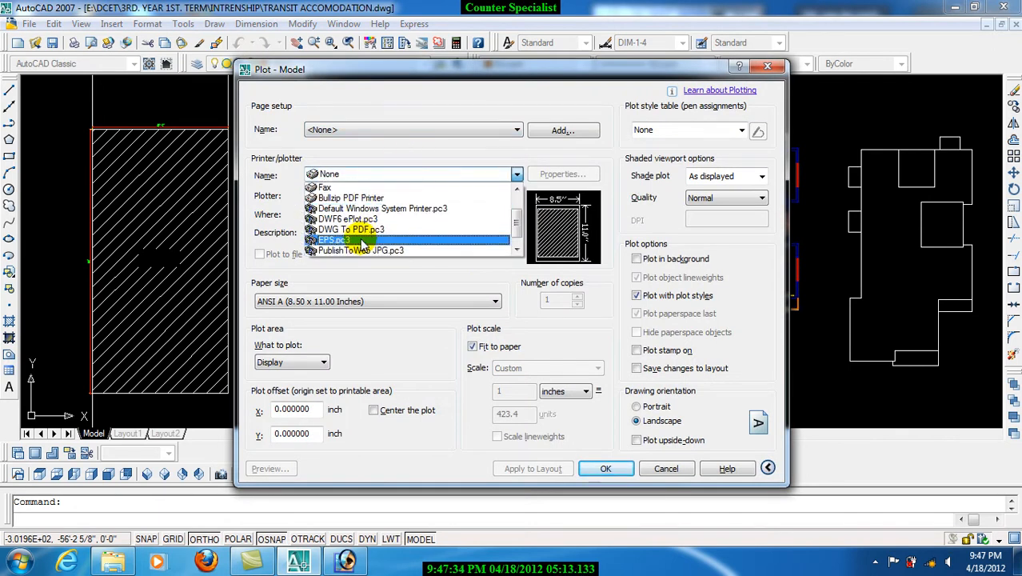
left_click(355, 240)
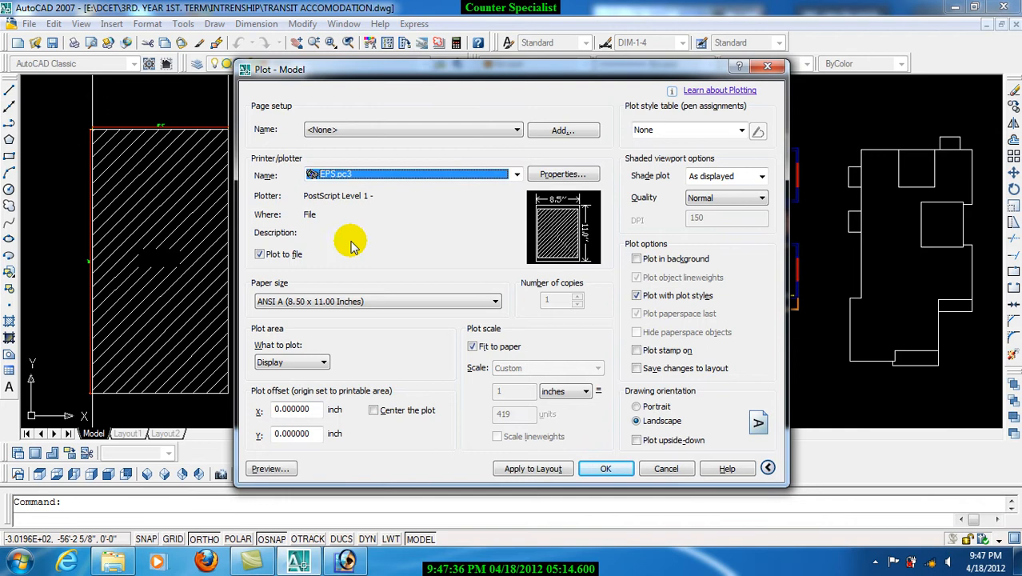
Set the plot's paper size to ANSI B (11.00 x 17.00 Inches)
left_click(335, 302)
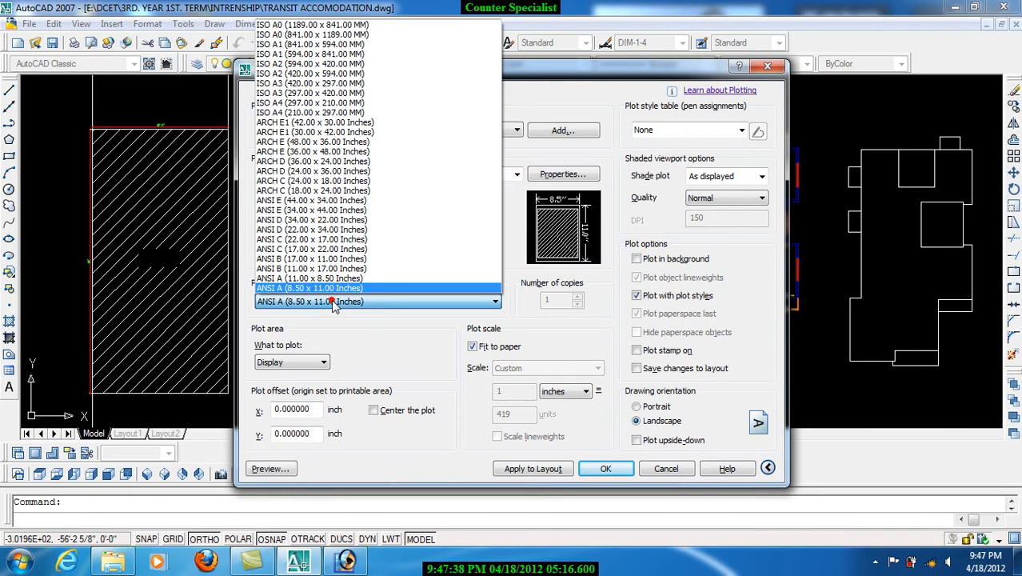
left_click(329, 260)
left_click(324, 307)
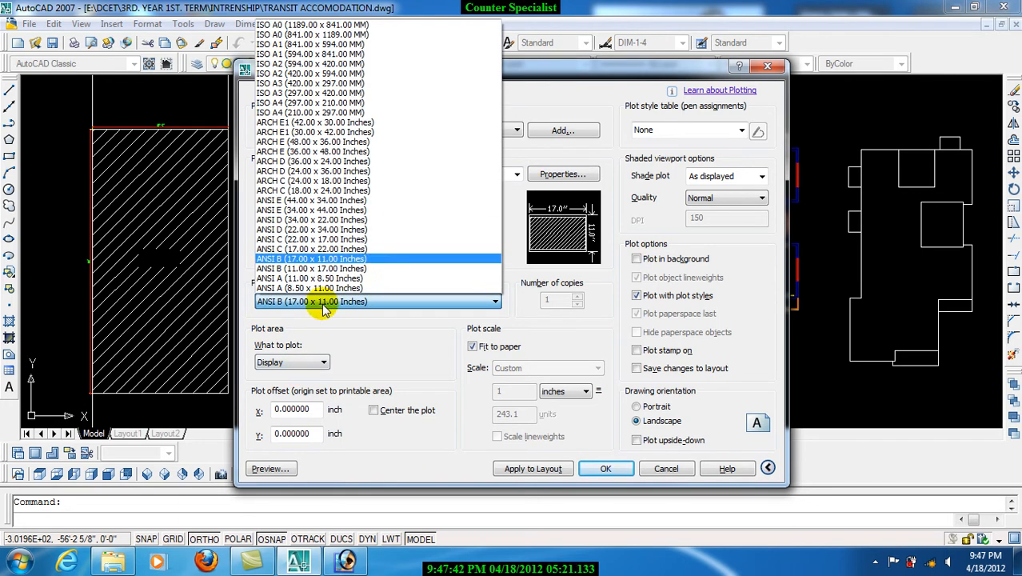
left_click(308, 269)
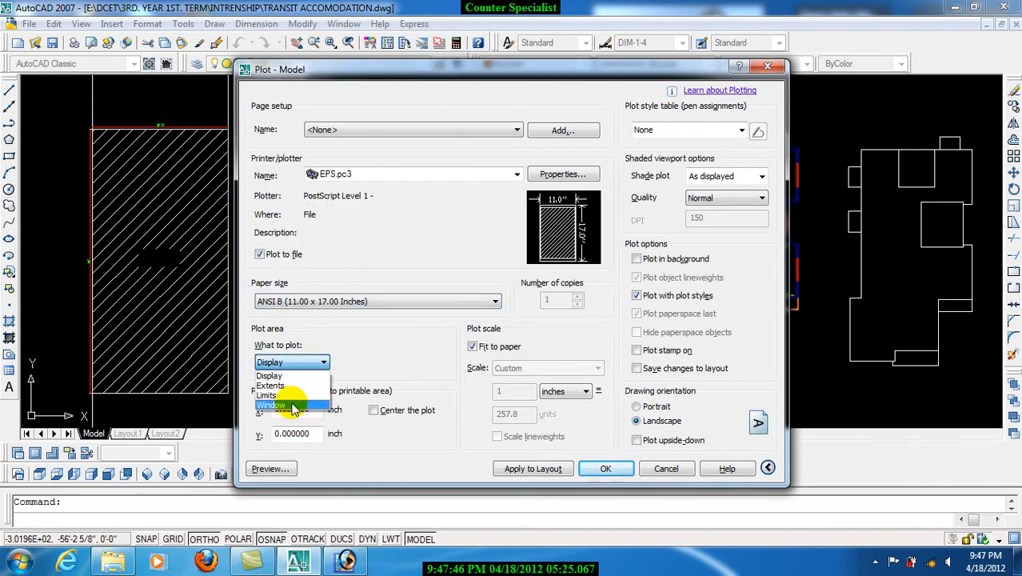
Define the plot area as a window between opposite corners of the frame around the ground floor plan
left_click(293, 406)
left_click(416, 121)
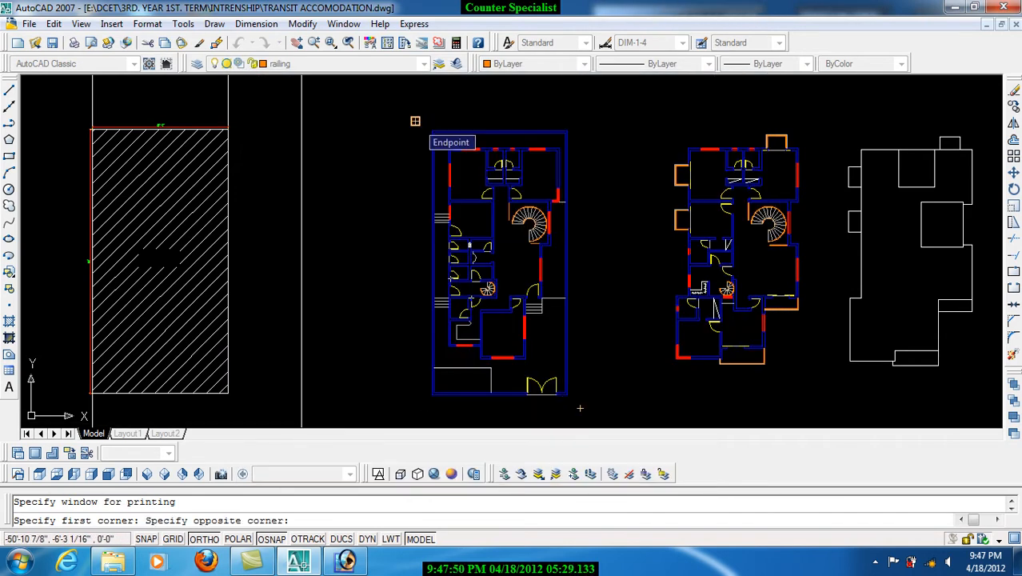
left_click(416, 124)
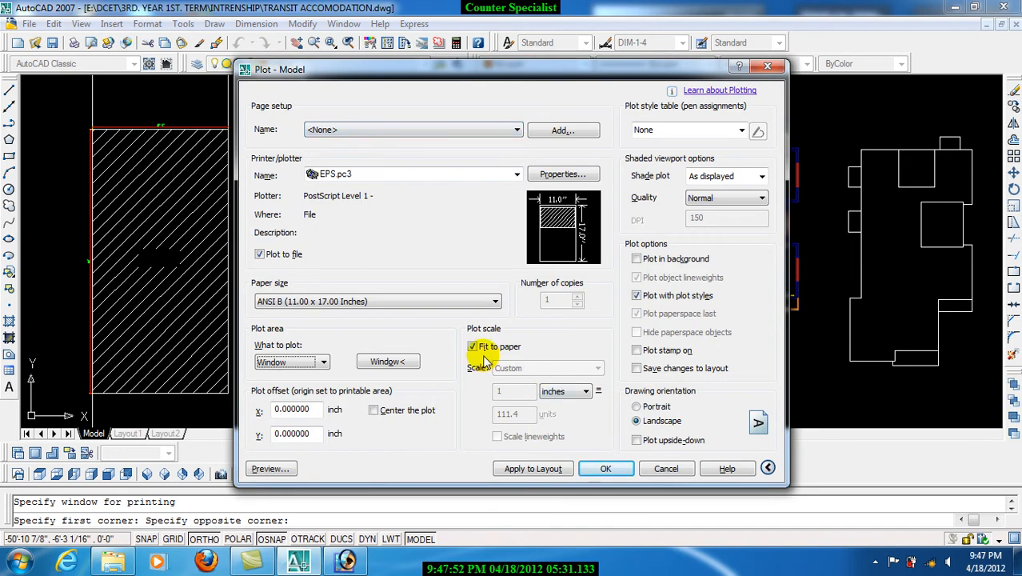
Set the plot to centered portrait orientation with the monochrome.ctb plot style table
left_click(656, 407)
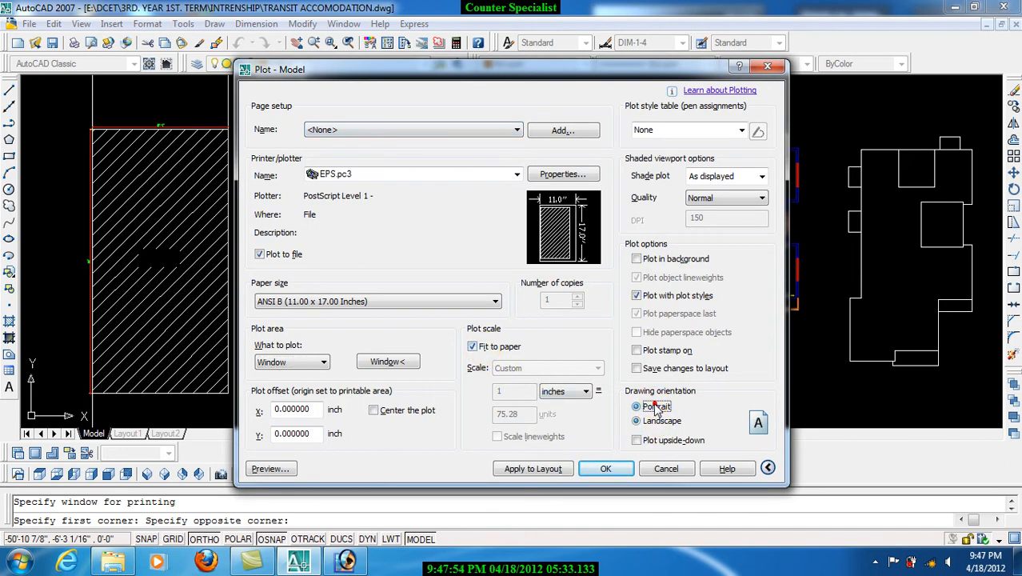
left_click(373, 412)
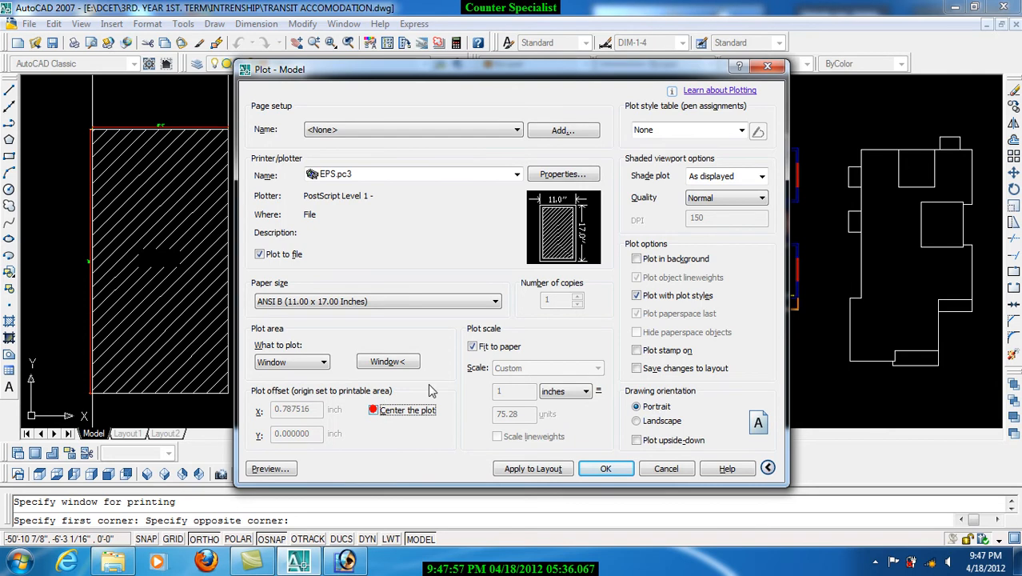
left_click(736, 133)
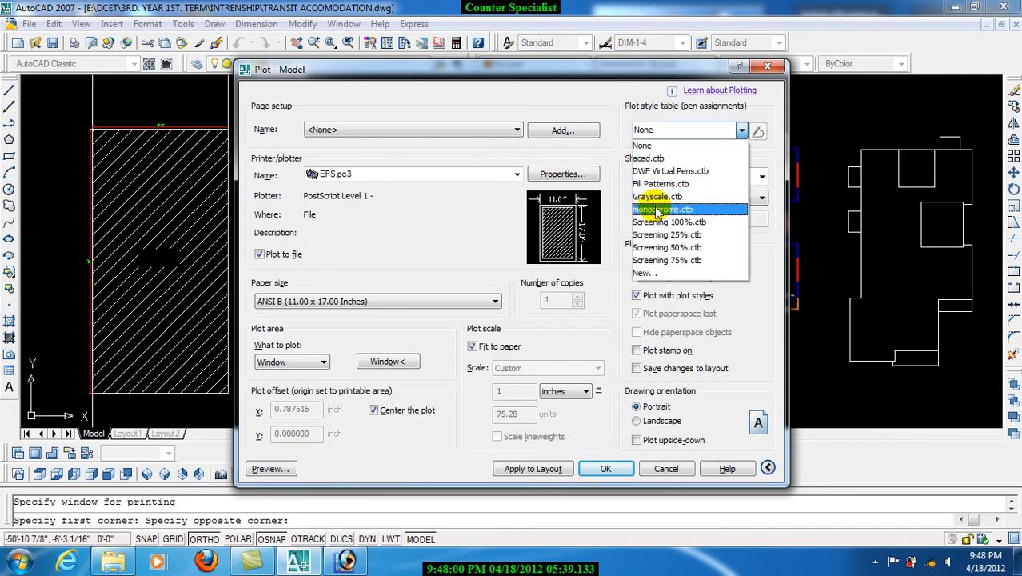
left_click(657, 210)
left_click(519, 315)
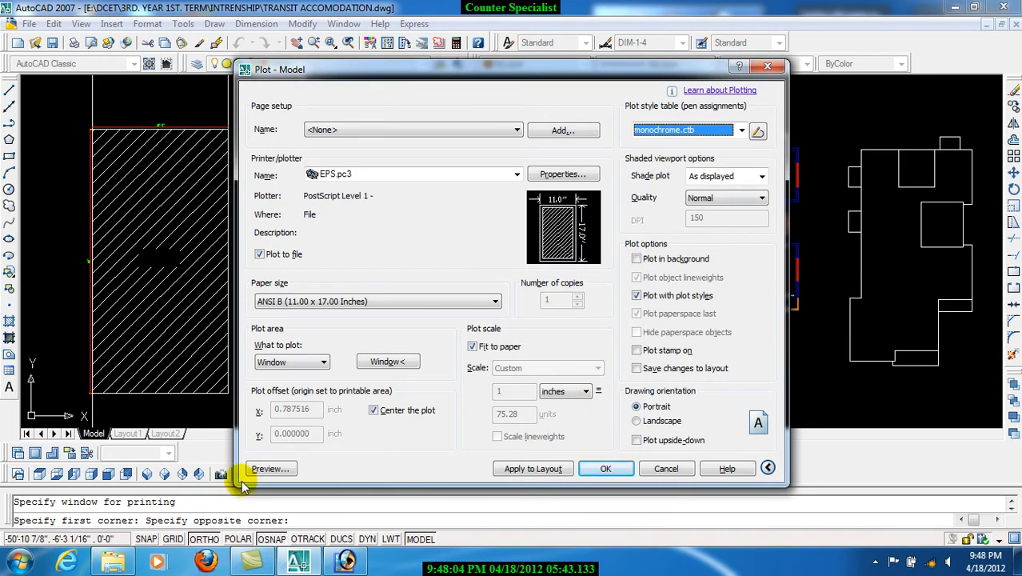
Preview the plot and check the line weights of walls, windows, doors and steps up close
left_click(264, 469)
scroll(514, 164, "up", 3)
scroll(553, 292, "up", 3)
scroll(543, 280, "down", 2)
scroll(488, 232, "up", 3)
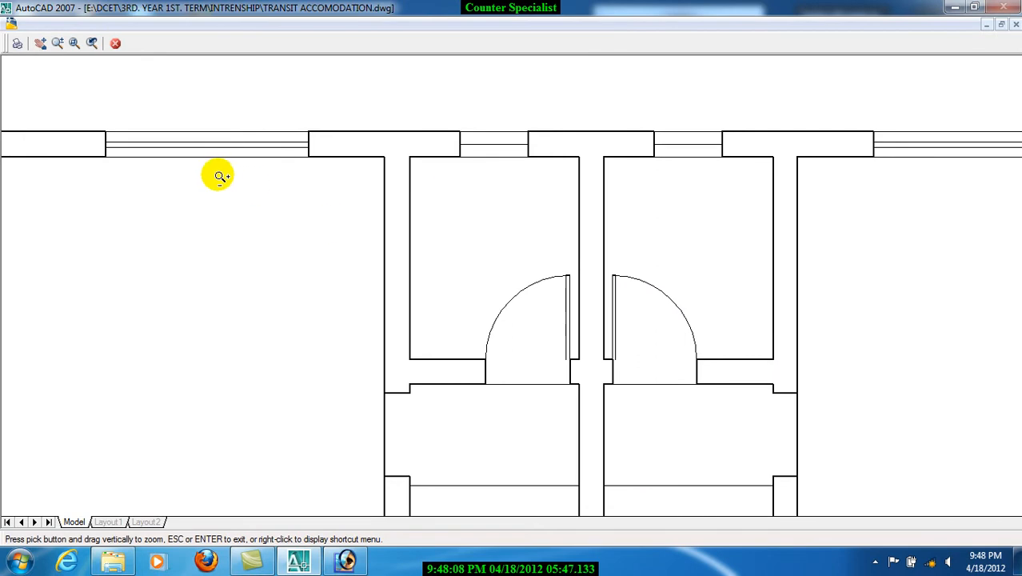
scroll(332, 206, "down", 4)
scroll(484, 221, "up", 5)
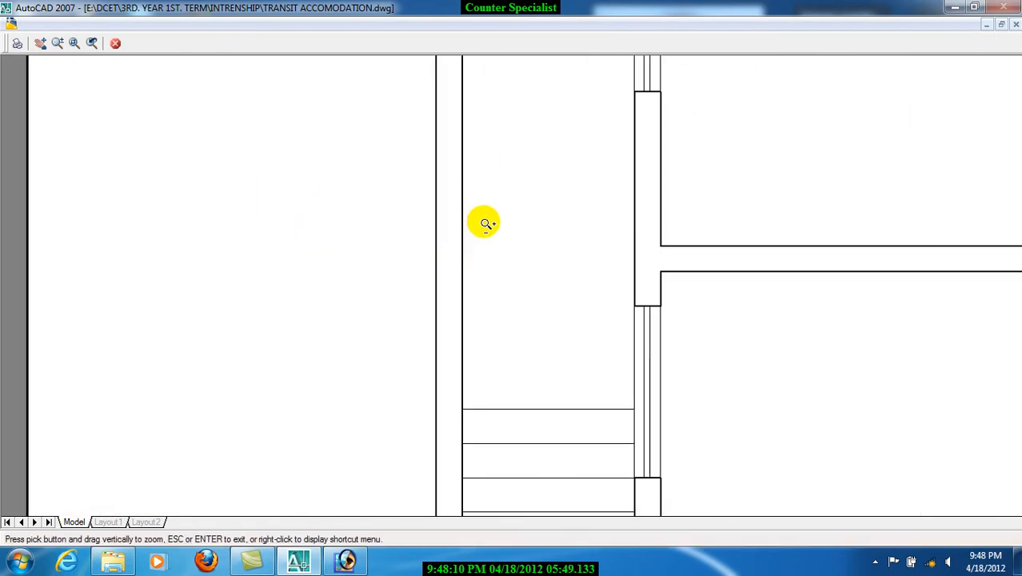
scroll(535, 218, "down", 2)
scroll(534, 218, "down", 3)
scroll(575, 315, "up", 5)
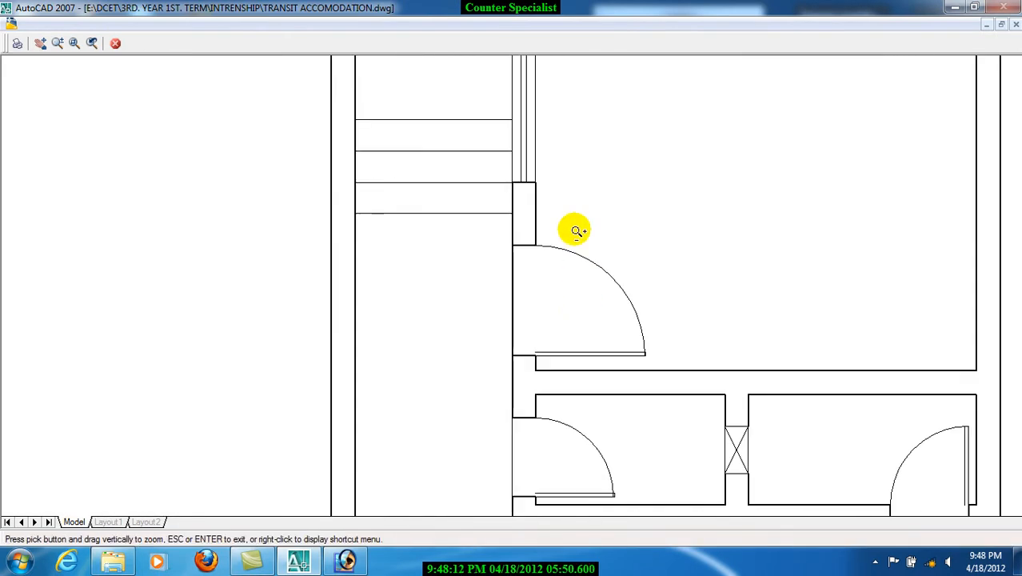
Plot the previewed plan to an Encapsulated PS file named plan on the Desktop
right_click(573, 151)
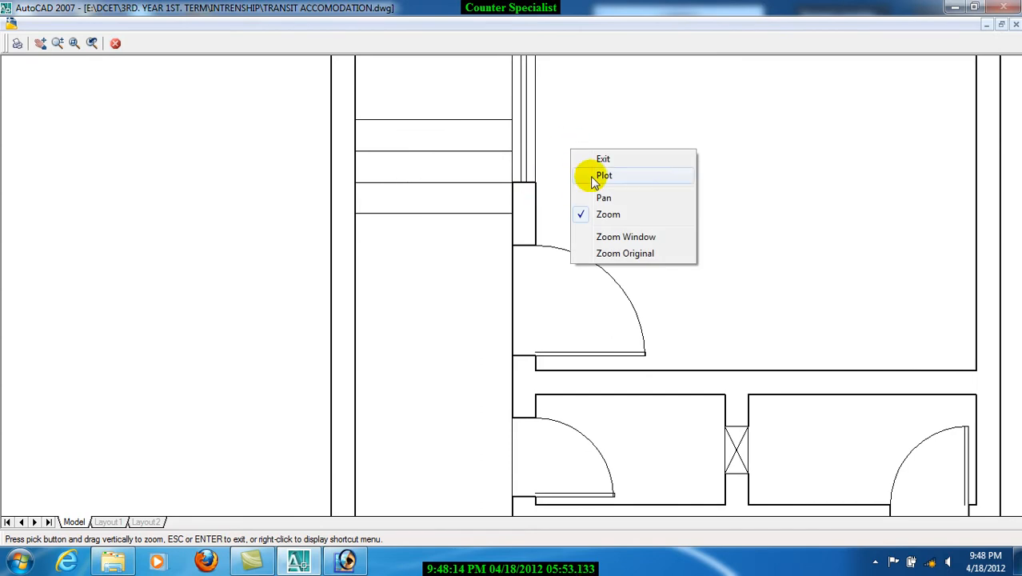
left_click(591, 176)
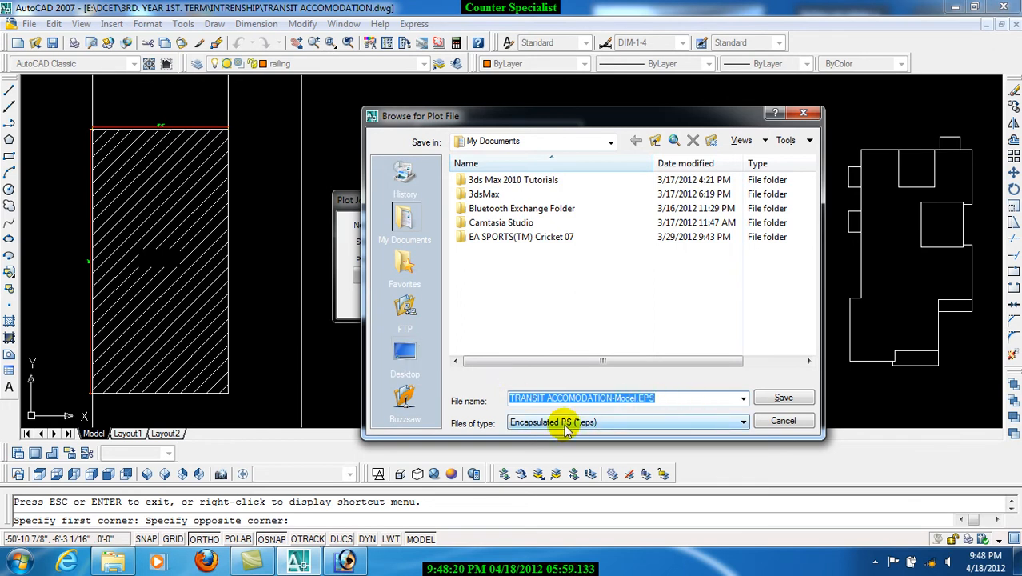
left_click(402, 352)
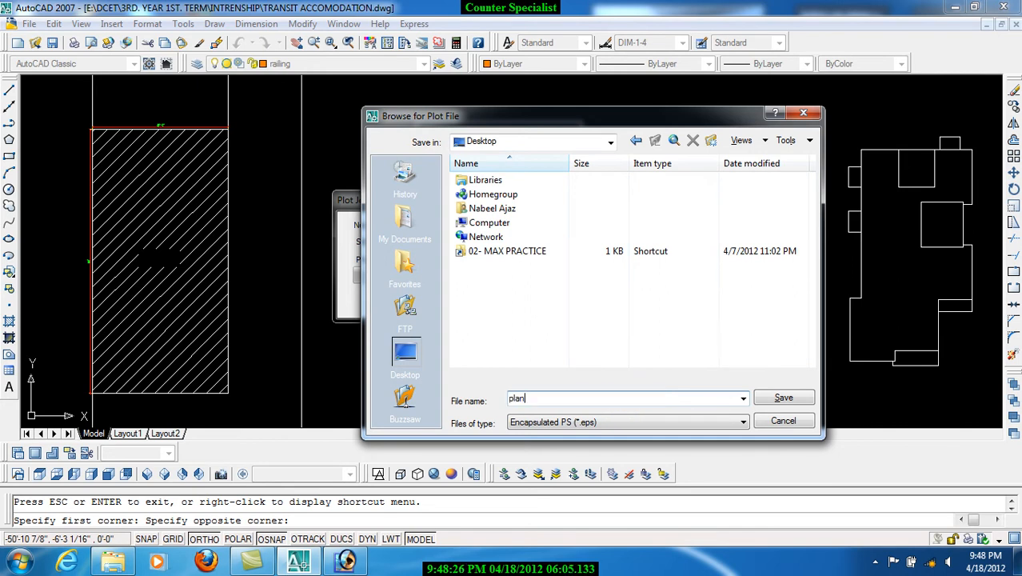
left_click(771, 400)
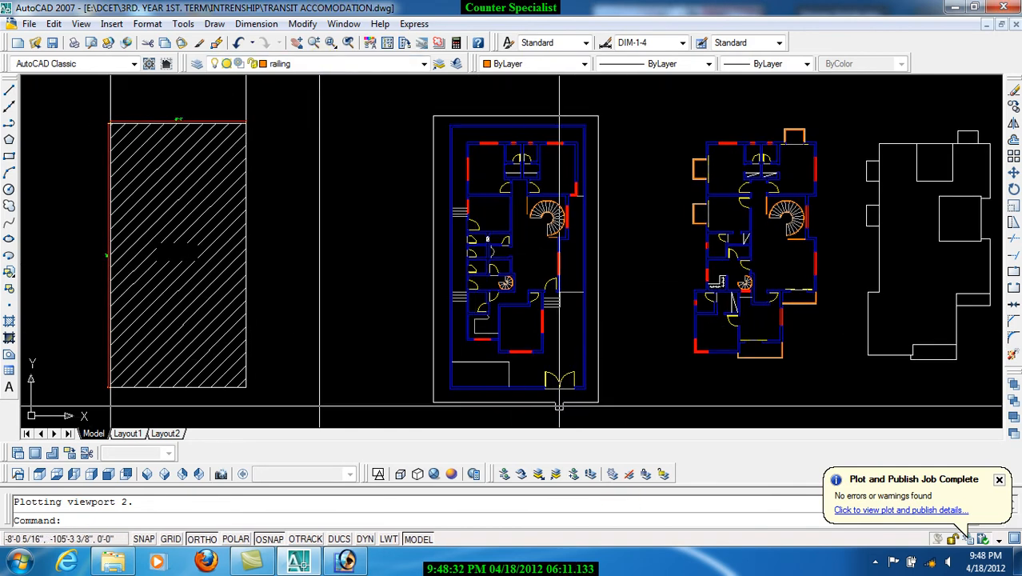
Thaw the text layer and make it current by matching a room label in the ground floor plan
left_click(331, 63)
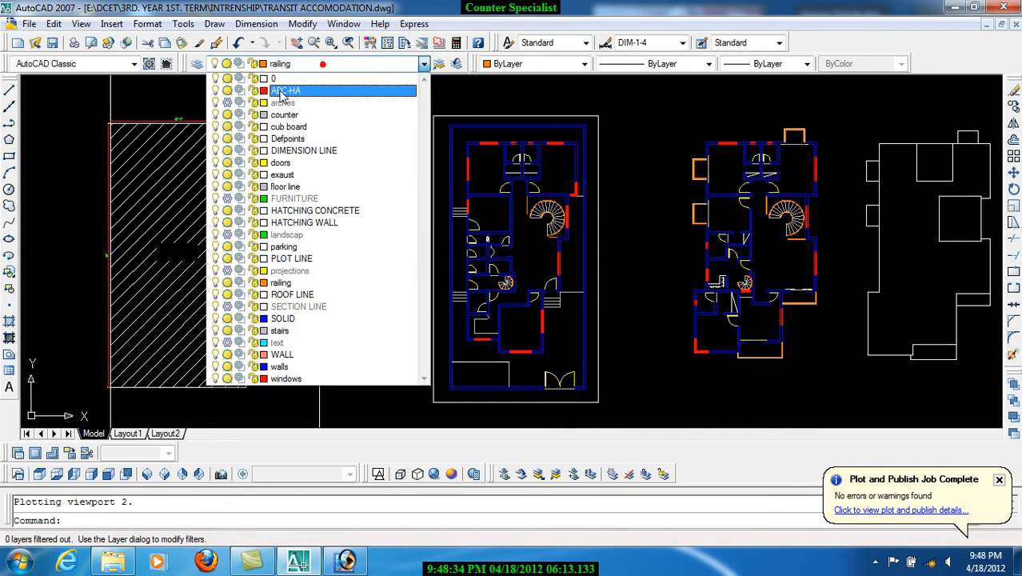
left_click(239, 345)
left_click(701, 293)
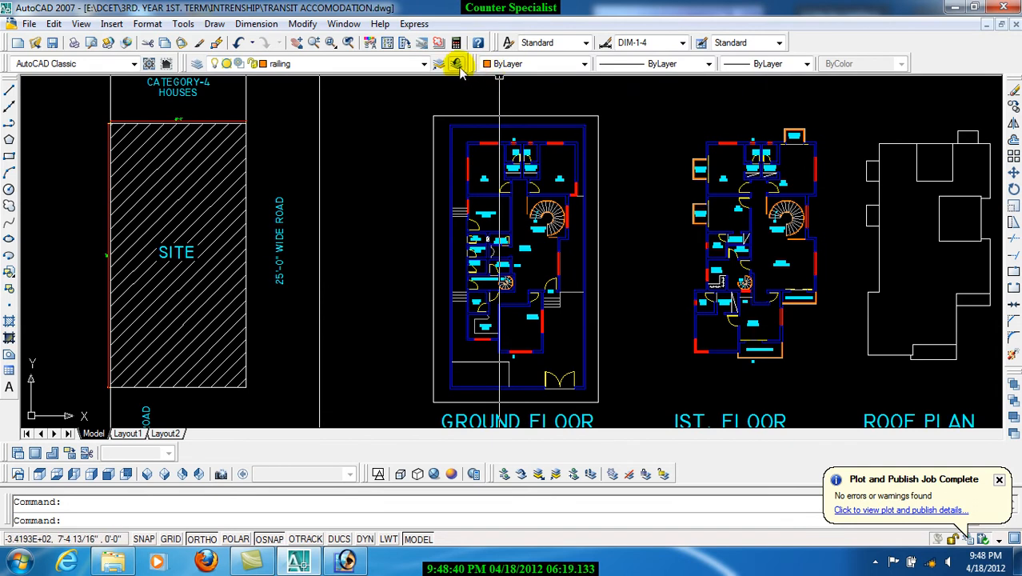
left_click(442, 63)
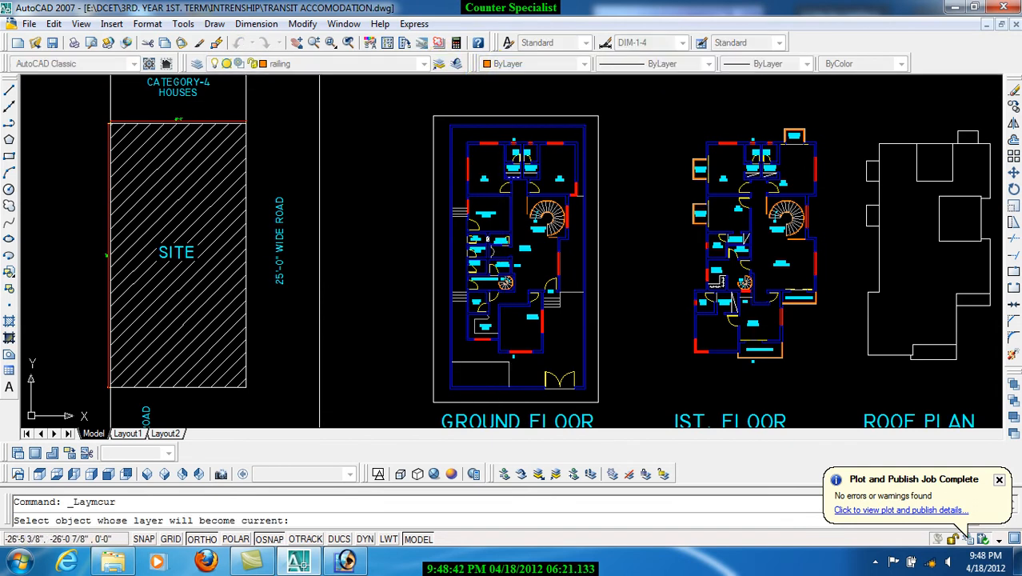
left_click(486, 181)
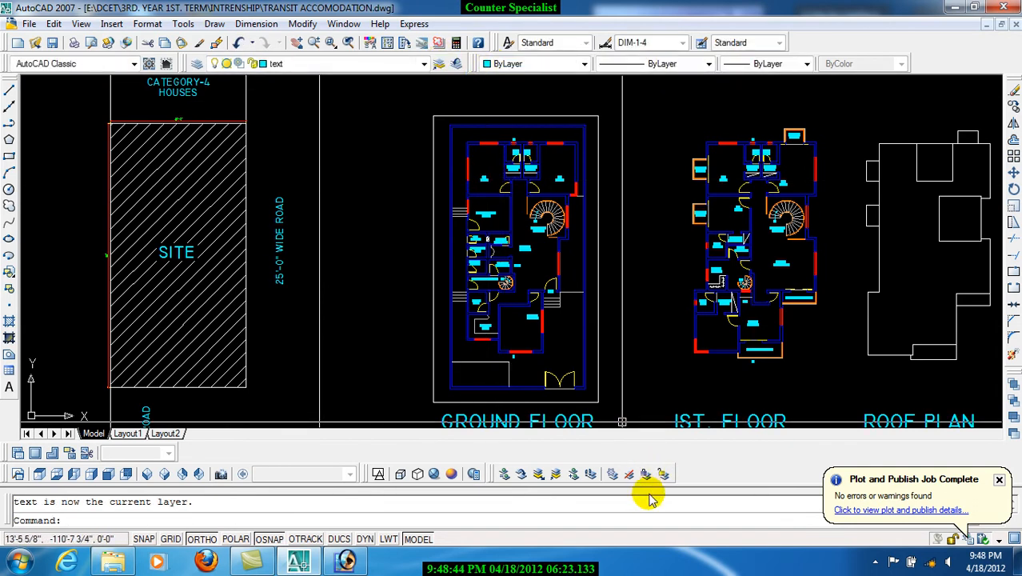
Freeze the door, wall, railing, stair, window and cupboard layers by picking their objects in the floor plans, keeping the text layer on
left_click(613, 475)
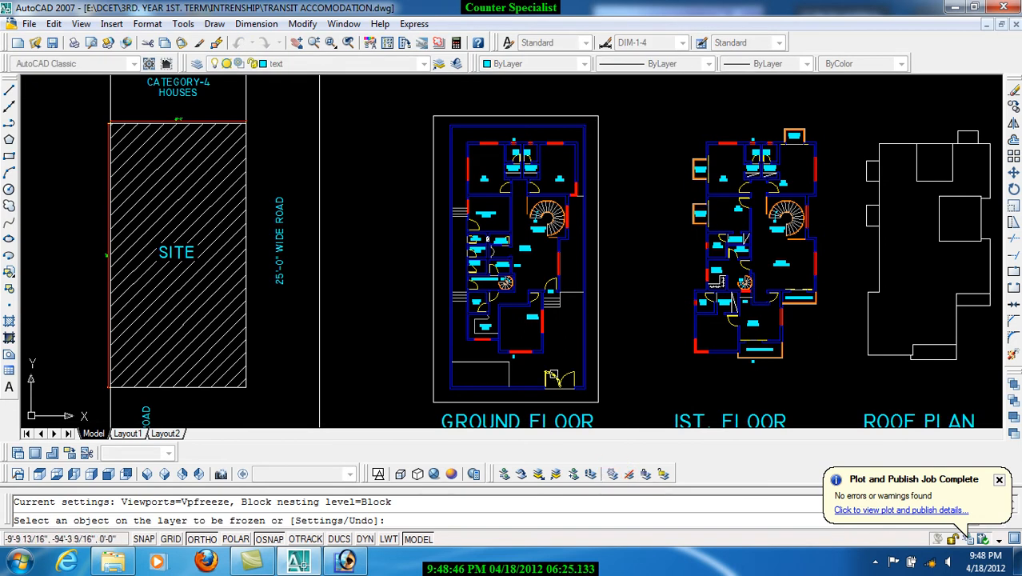
left_click(553, 374)
left_click(512, 376)
left_click(493, 350)
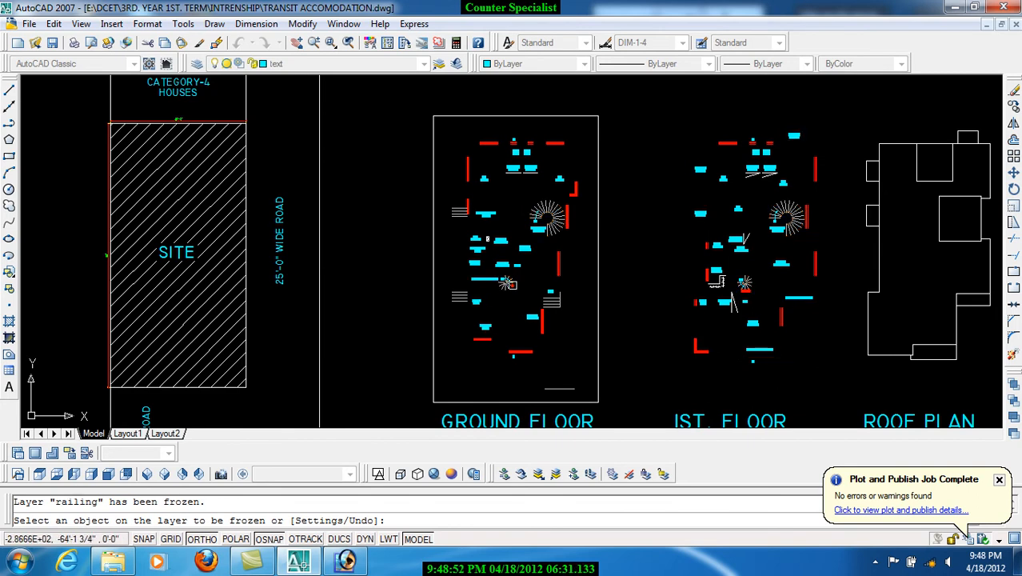
left_click(556, 228)
left_click(568, 218)
scroll(544, 192, "up", 5)
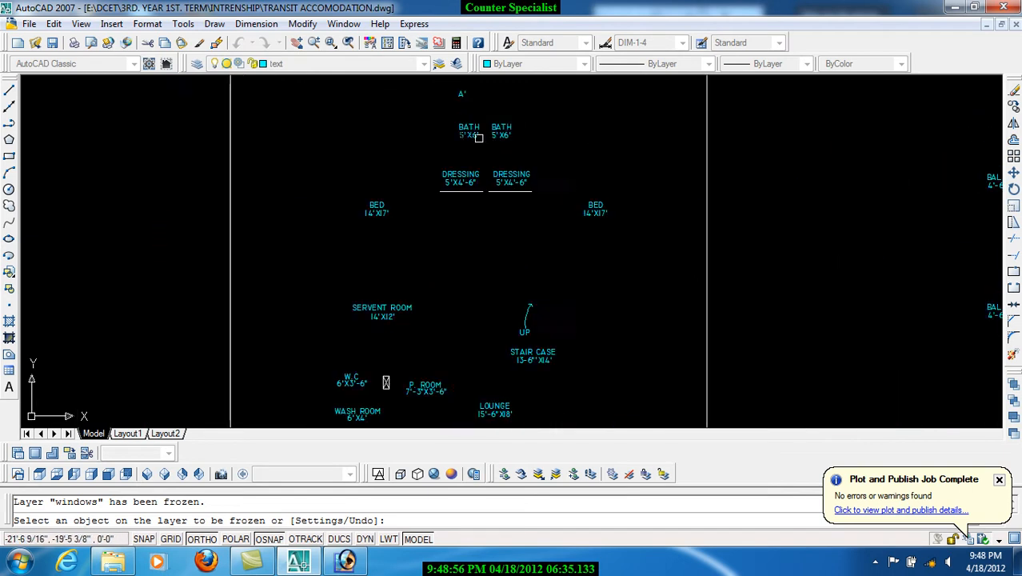
scroll(583, 140, "down", 5)
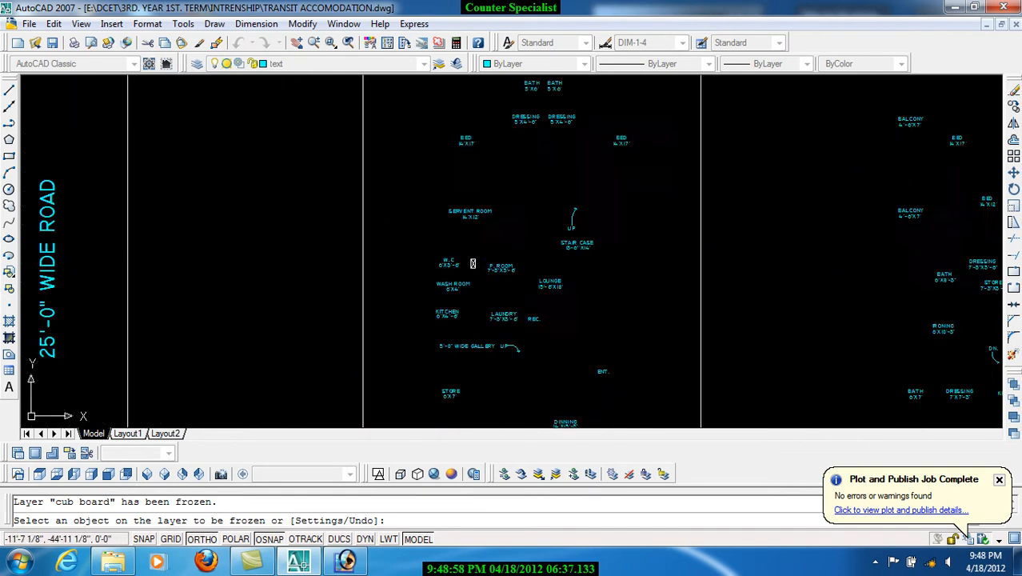
scroll(238, 284, "up", 5)
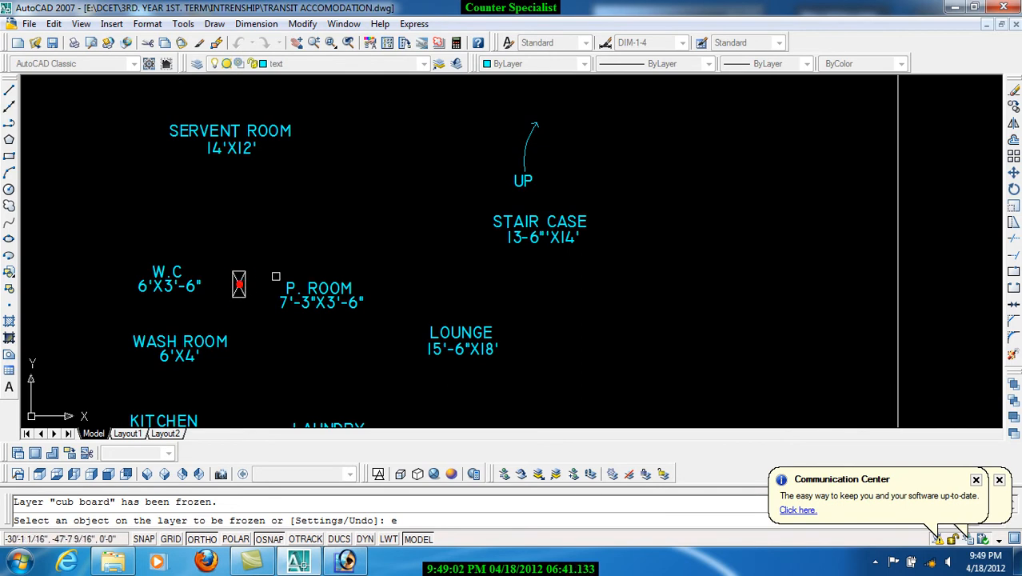
scroll(238, 284, "down", 5)
scroll(375, 272, "up", 5)
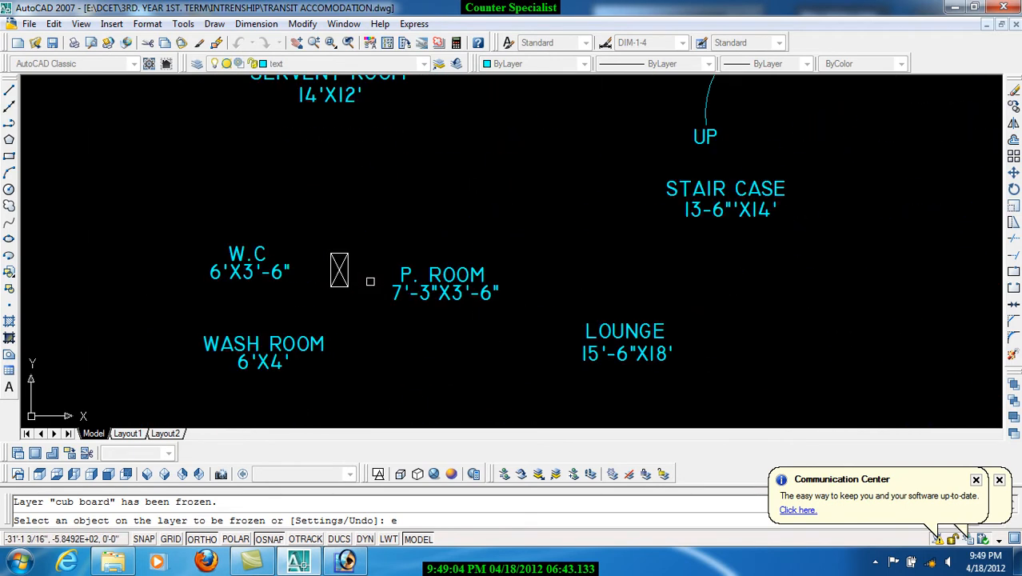
key("Escape")
Examine the leftover crossed rectangle between the W.C and P. ROOM labels and the remaining text within the ground floor frame
scroll(339, 279, "up", 4)
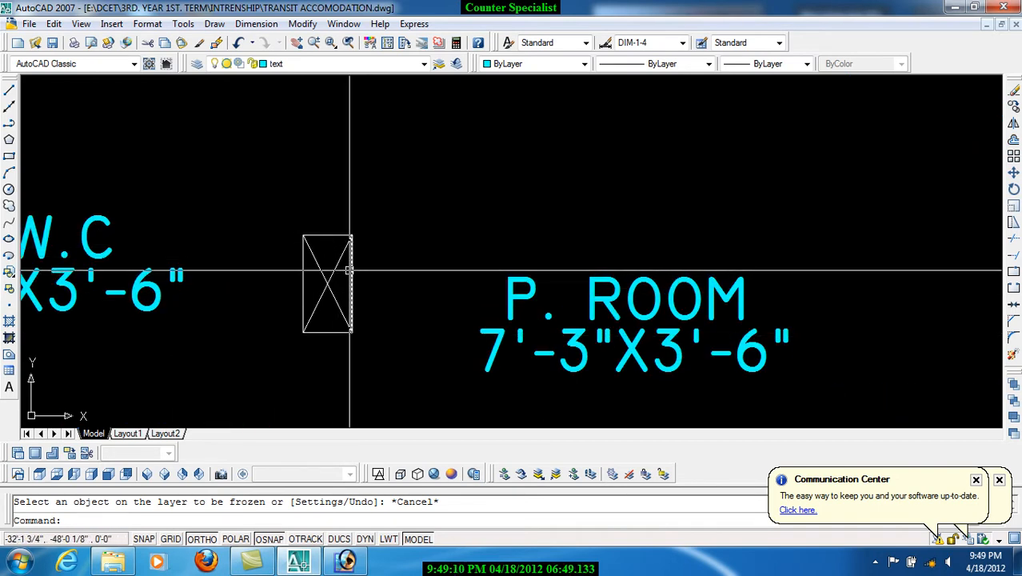
scroll(349, 271, "down", 4)
left_click_drag(412, 266, 520, 275)
scroll(504, 251, "down", 2)
scroll(530, 258, "up", 1)
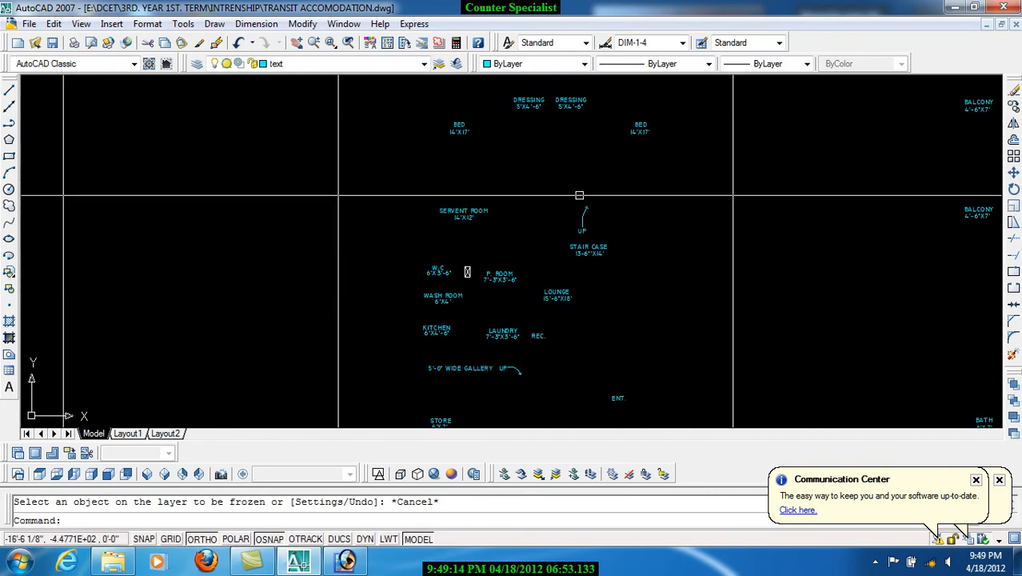
scroll(589, 141, "down", 5)
scroll(519, 230, "up", 6)
scroll(518, 229, "up", 4)
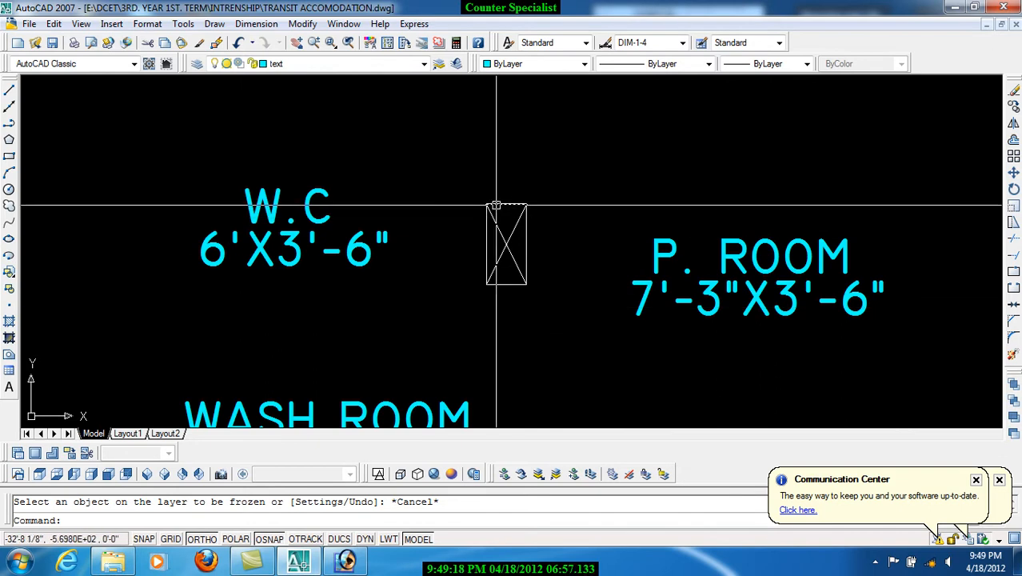
scroll(497, 207, "down", 6)
scroll(512, 230, "up", 3)
mouse_move(509, 264)
left_mouse_down()
mouse_move(511, 281)
mouse_move(499, 272)
left_mouse_up()
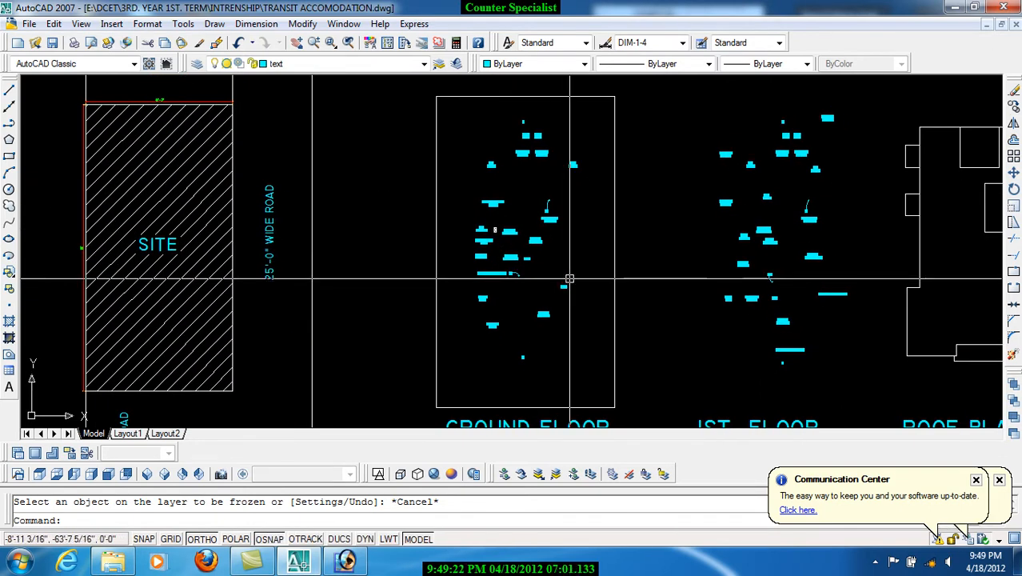
Load the previous plot's page setup and redefine the plot window between opposite corners of the ground floor frame
key("ctrl+p")
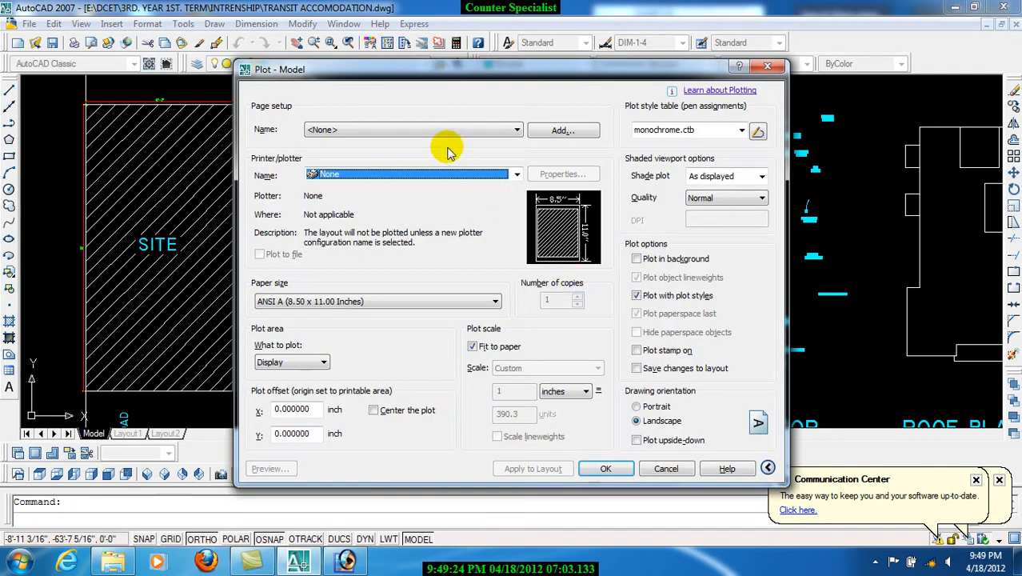
left_click(420, 130)
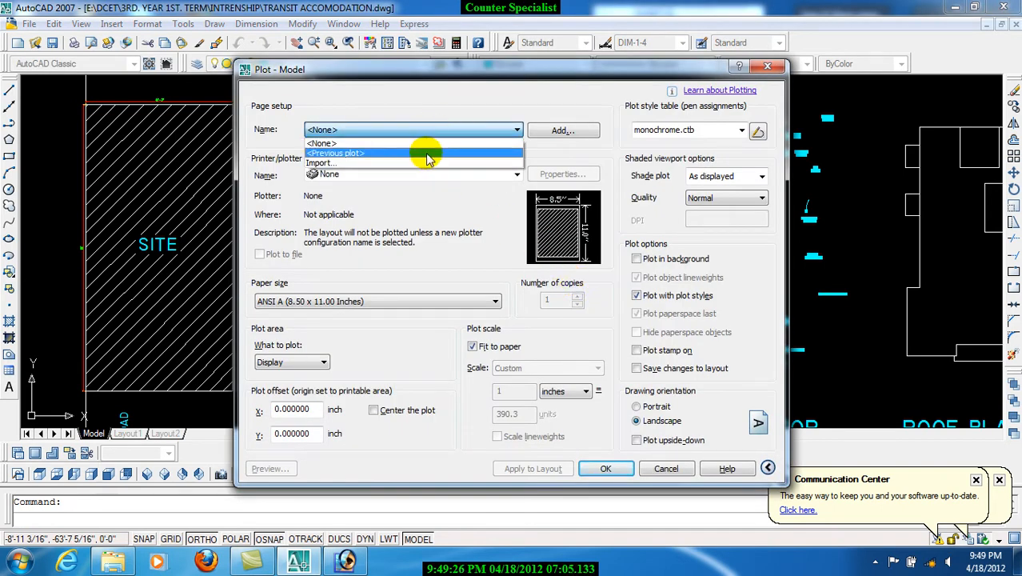
left_click(426, 154)
left_click(378, 358)
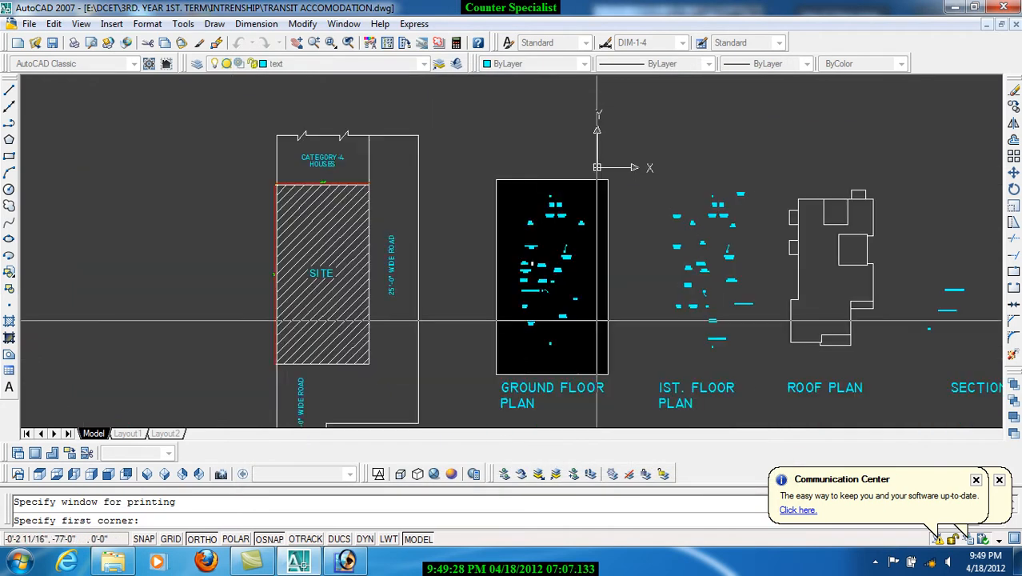
left_click(608, 373)
left_click(496, 180)
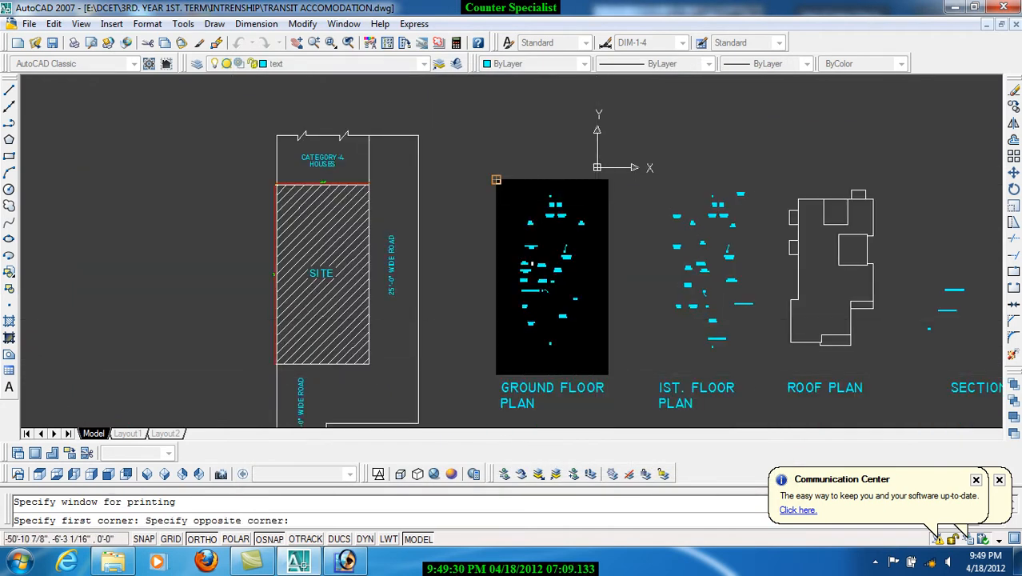
Preview the text-only plot and plot it to an Encapsulated PS file named text on the Desktop
left_click(256, 472)
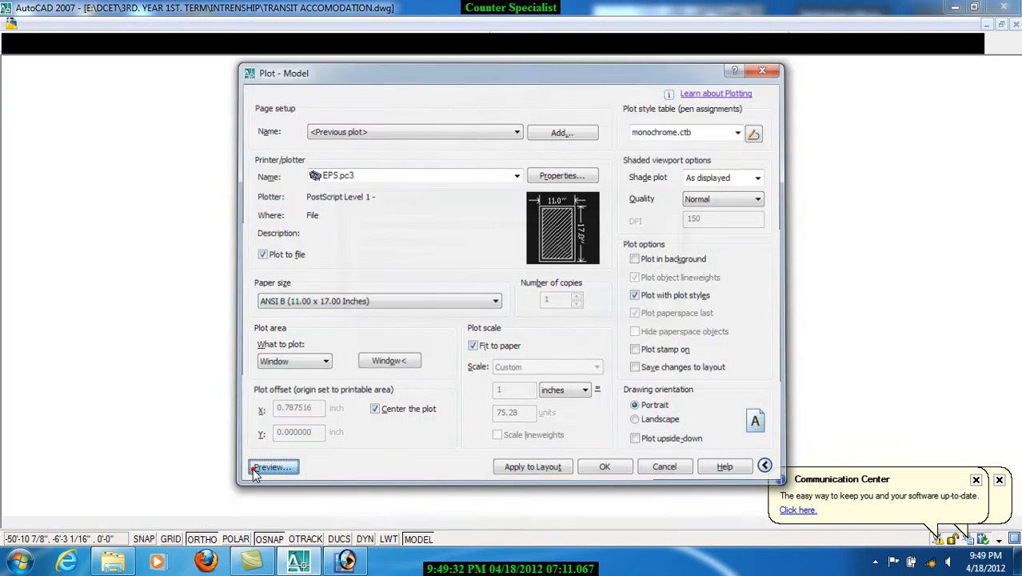
scroll(528, 212, "up", 6)
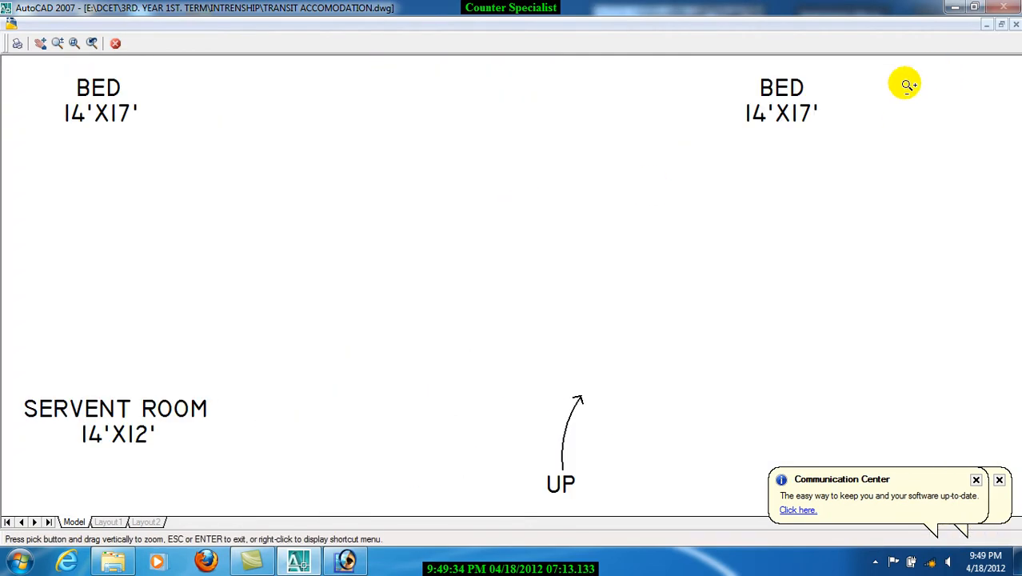
right_click(640, 193)
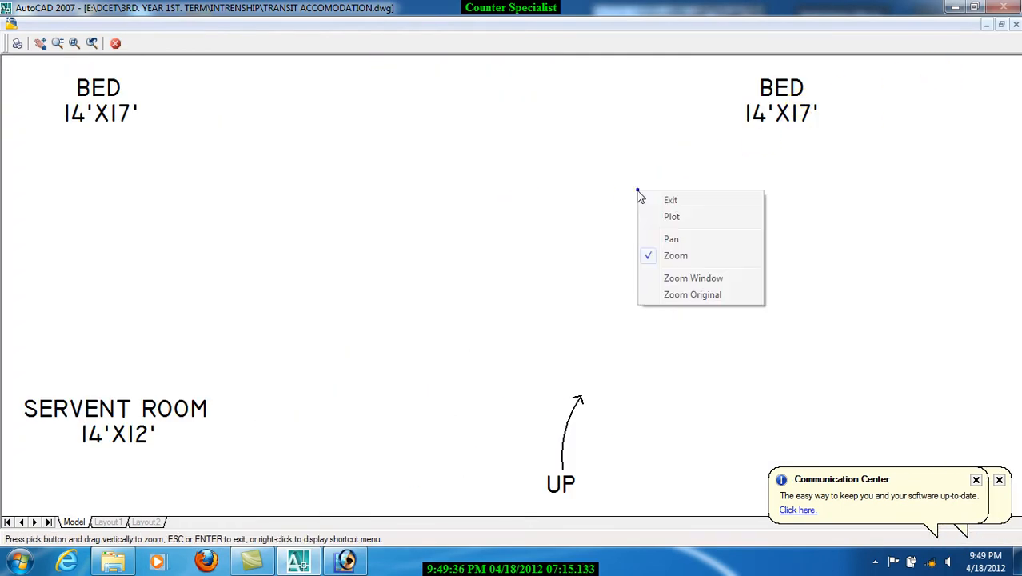
left_click(670, 218)
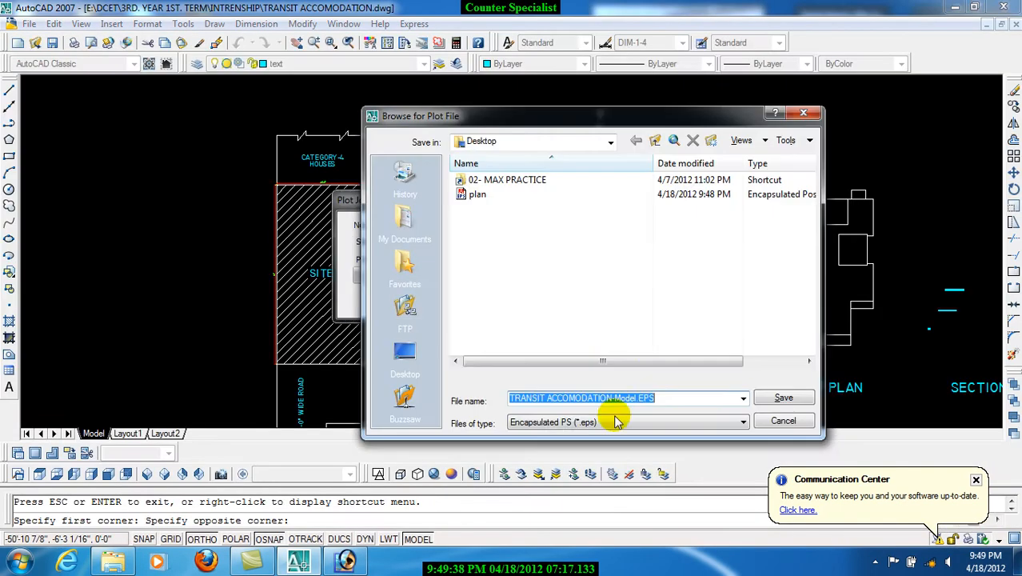
type("te")
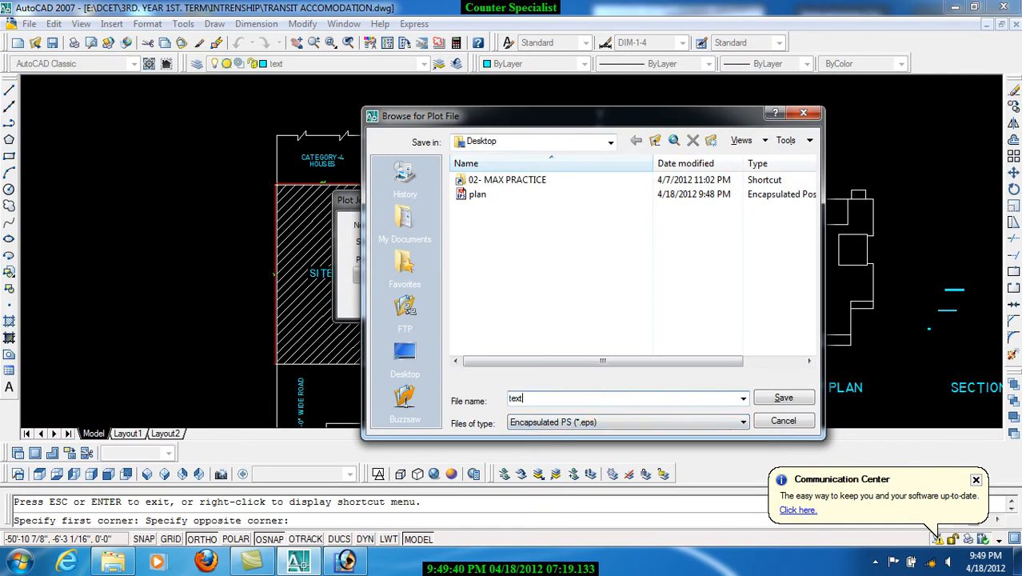
type("xt")
left_click(760, 394)
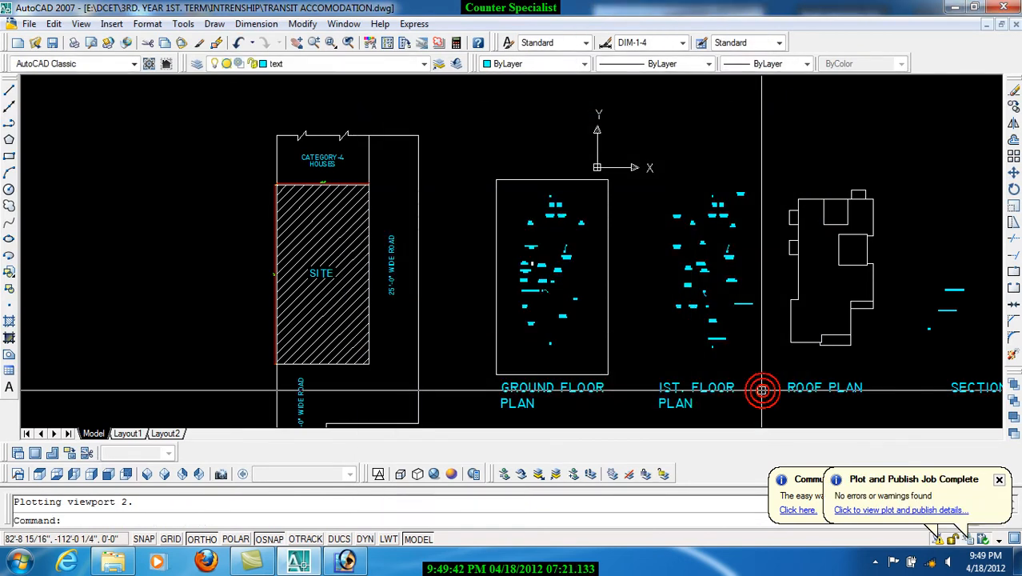
Close AutoCAD without saving the changes to the TRANSIT ACCOMODATION drawing and bring up the Windows desktop
left_click(1005, 7)
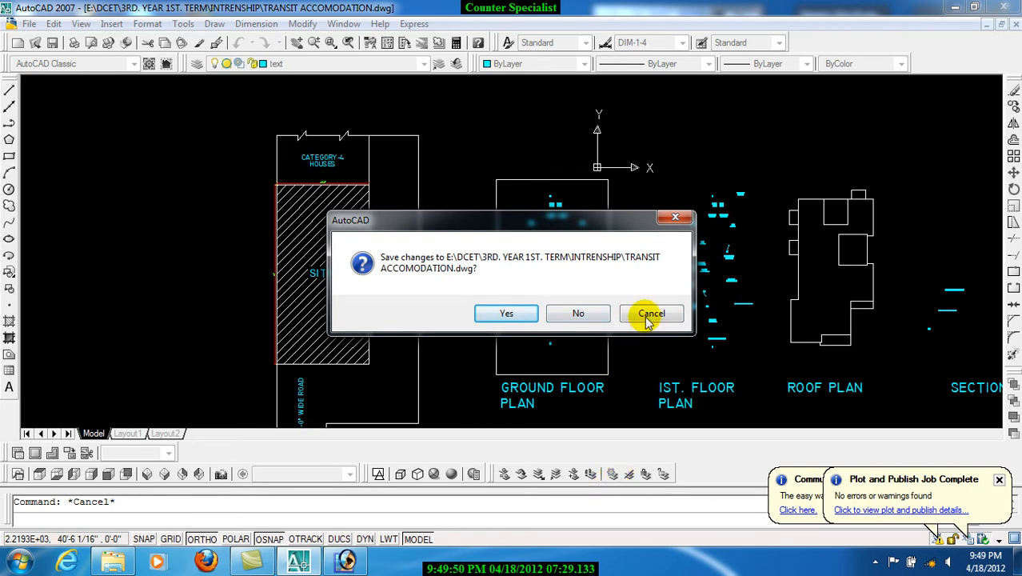
left_click(578, 315)
left_click(640, 279)
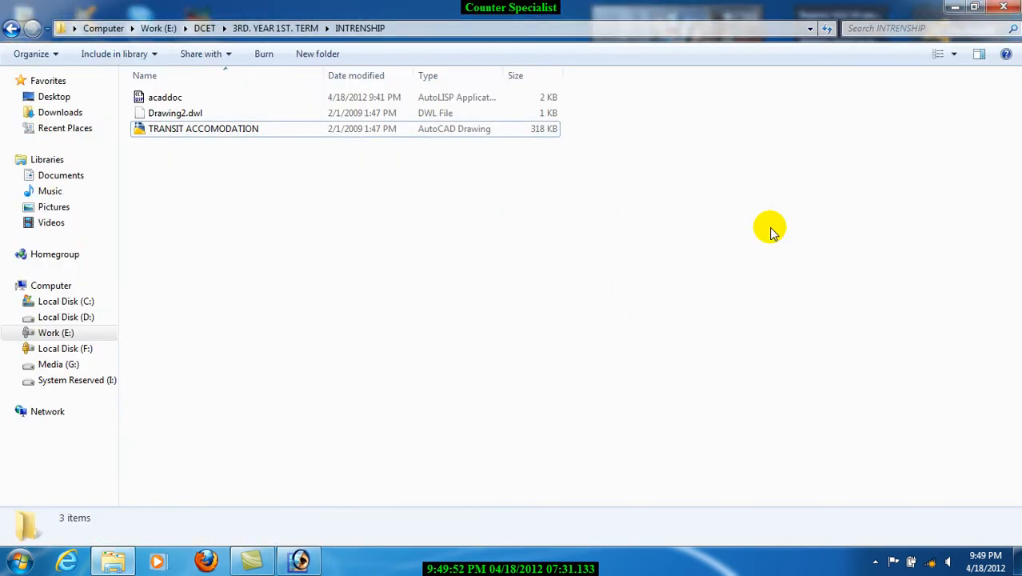
key("super+d")
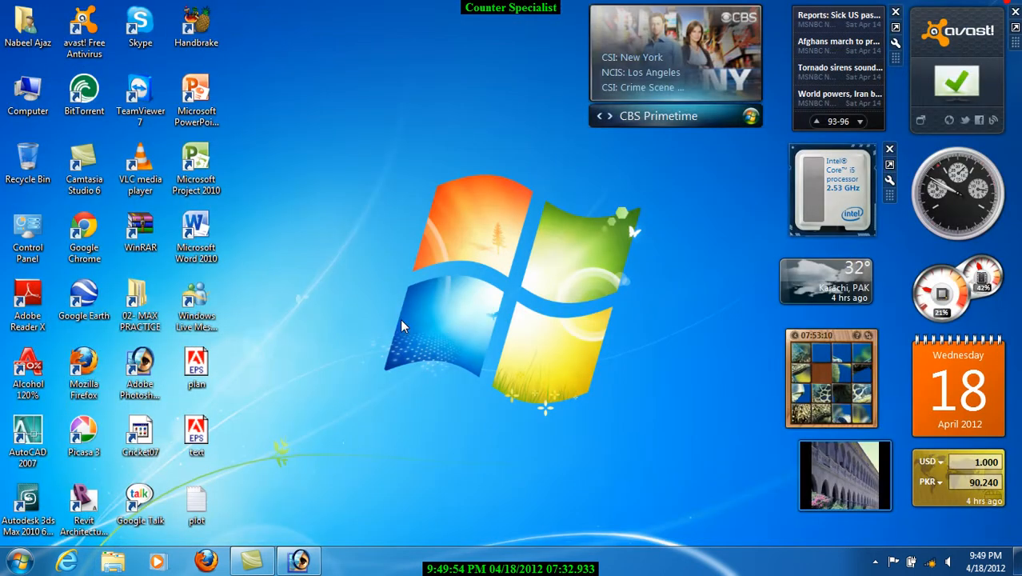
left_click_drag(256, 442, 201, 364)
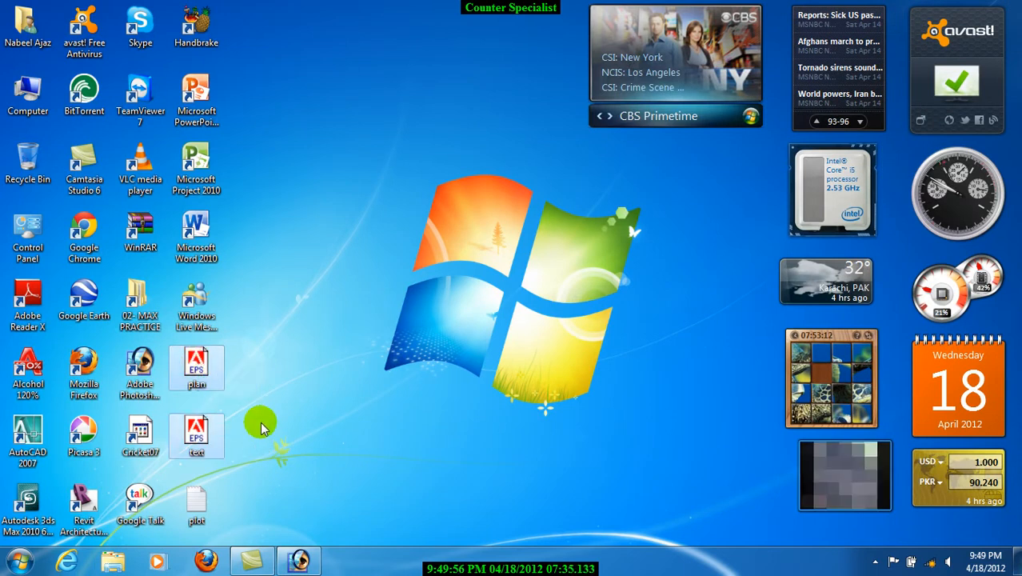
left_click(197, 373)
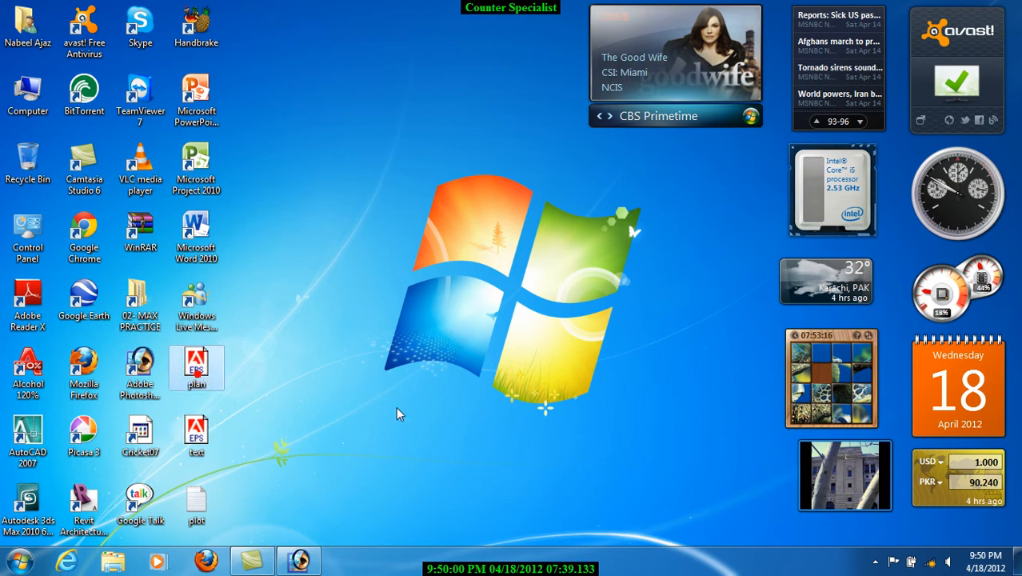
left_click(396, 406)
right_click(396, 407)
left_click(413, 410)
Open the plan EPS file from the desktop in Adobe Photoshop, bringing up its rasterize settings
left_click(300, 560)
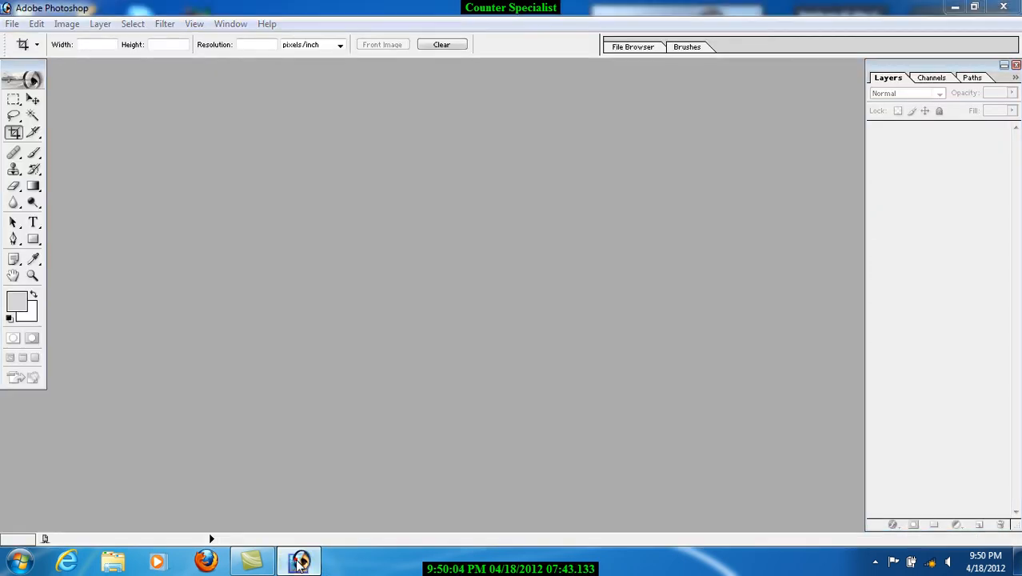
left_click(299, 560)
left_click_drag(198, 364, 379, 240)
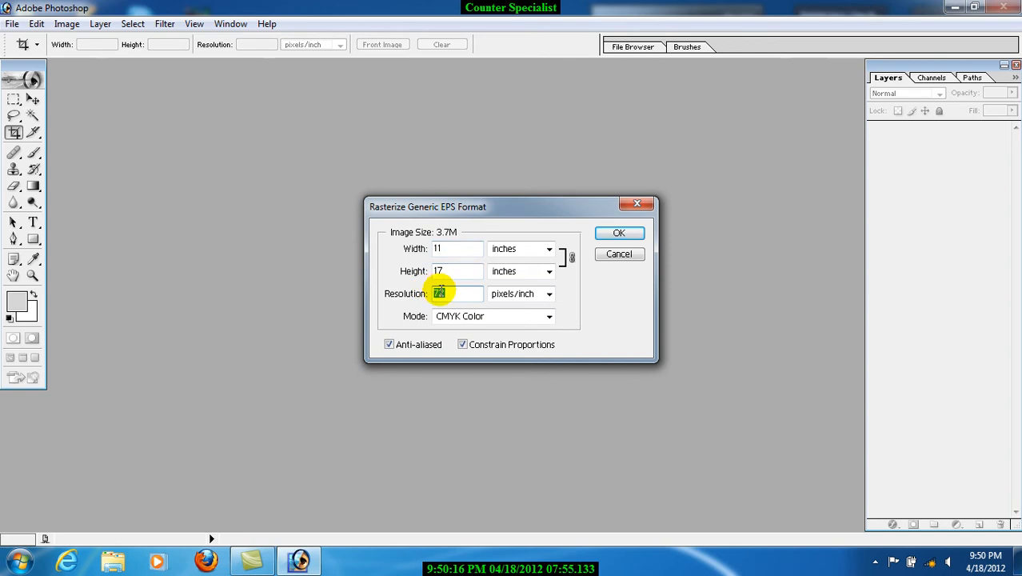
Try RGB Color as the rasterizing mode and return it to CMYK Color
left_click(498, 317)
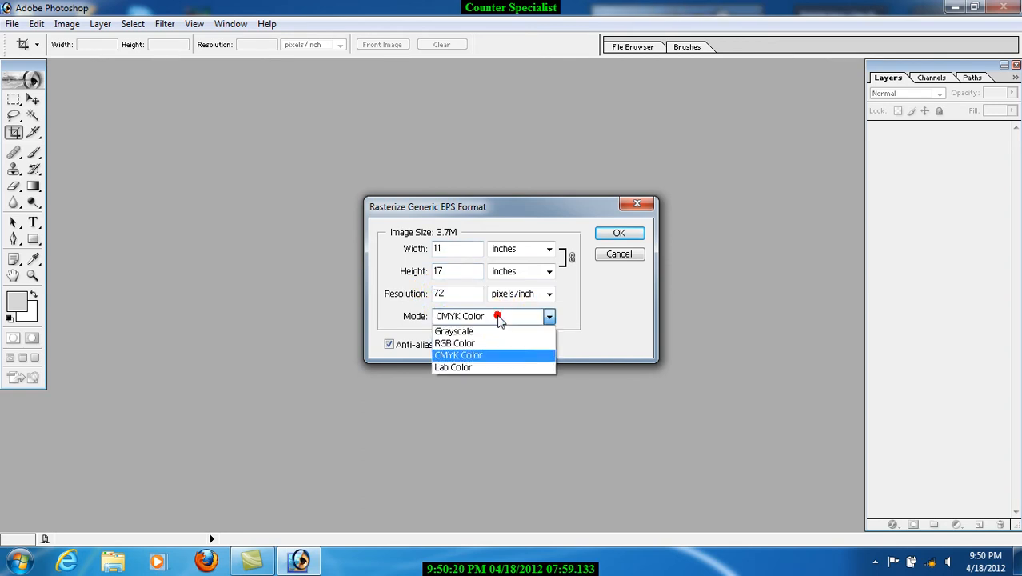
left_click(452, 344)
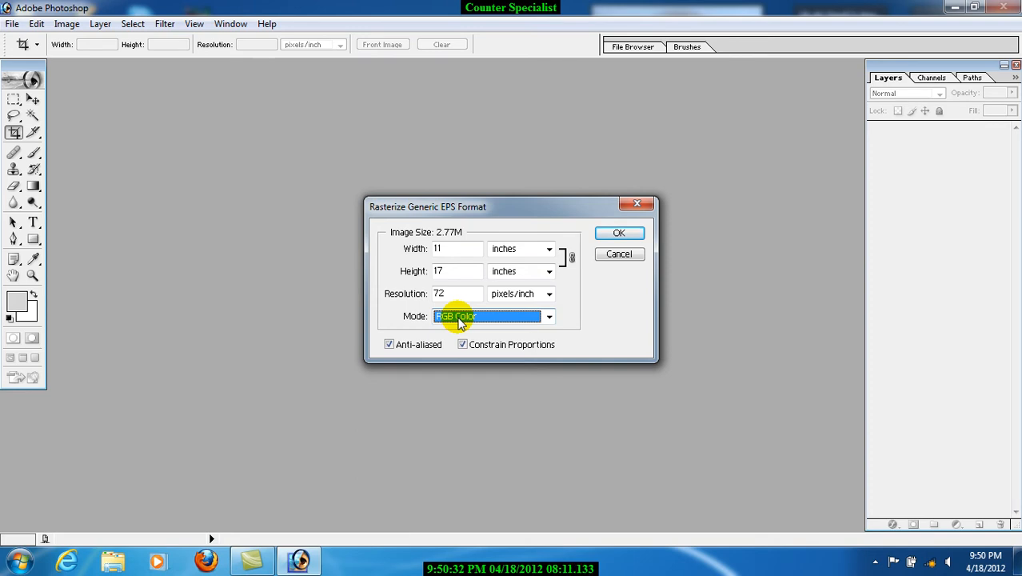
left_click(460, 318)
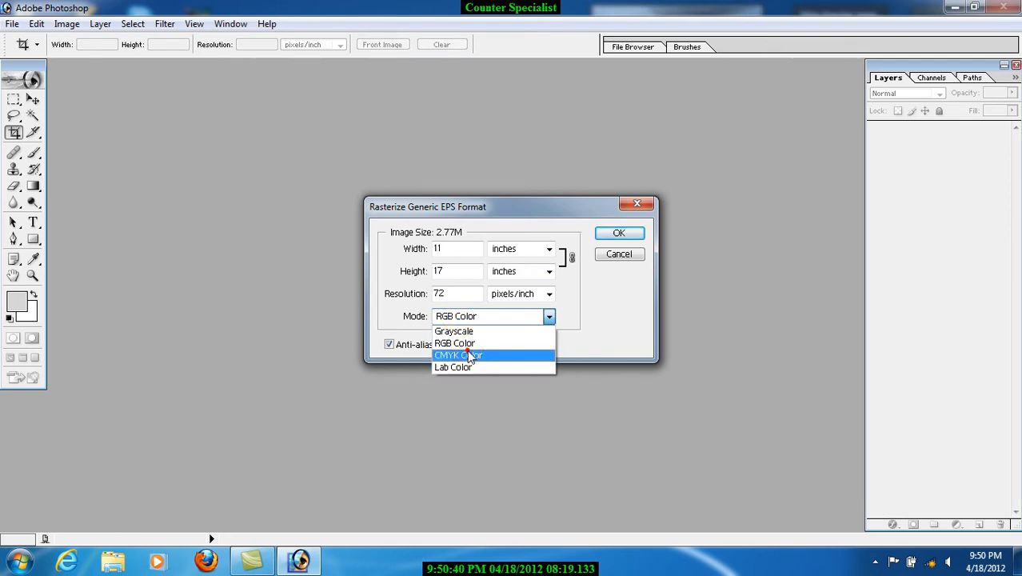
left_click(461, 354)
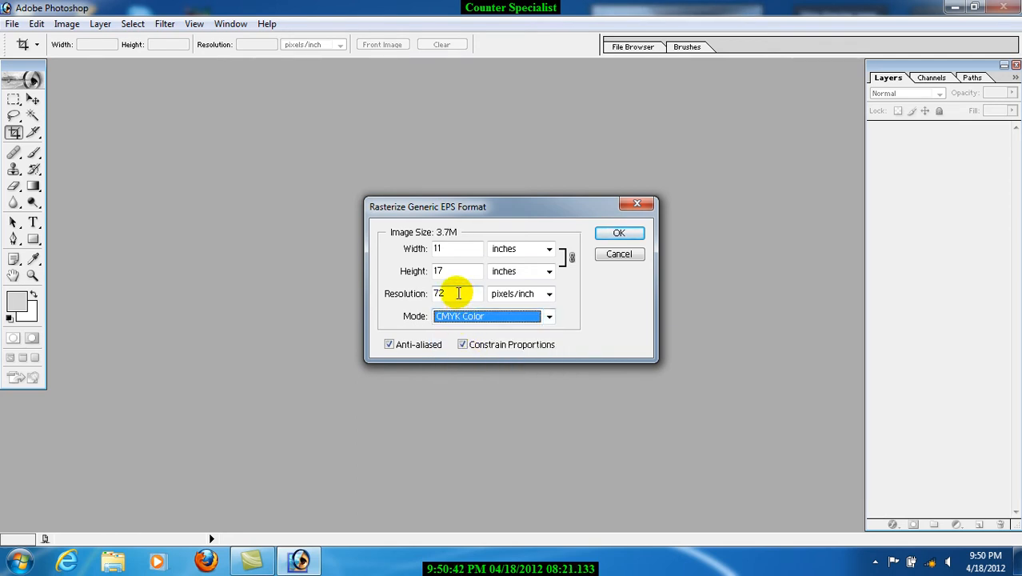
Rasterize the plan EPS at 11 by 17 inches, 72 pixels/inch and CMYK Color, and maximize its document window
double_click(460, 294)
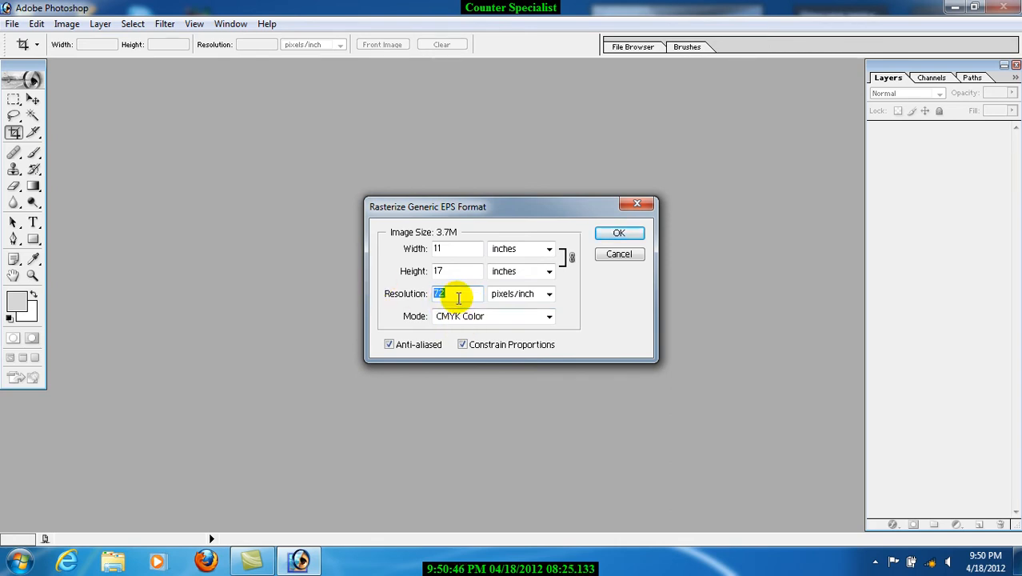
left_click(458, 295)
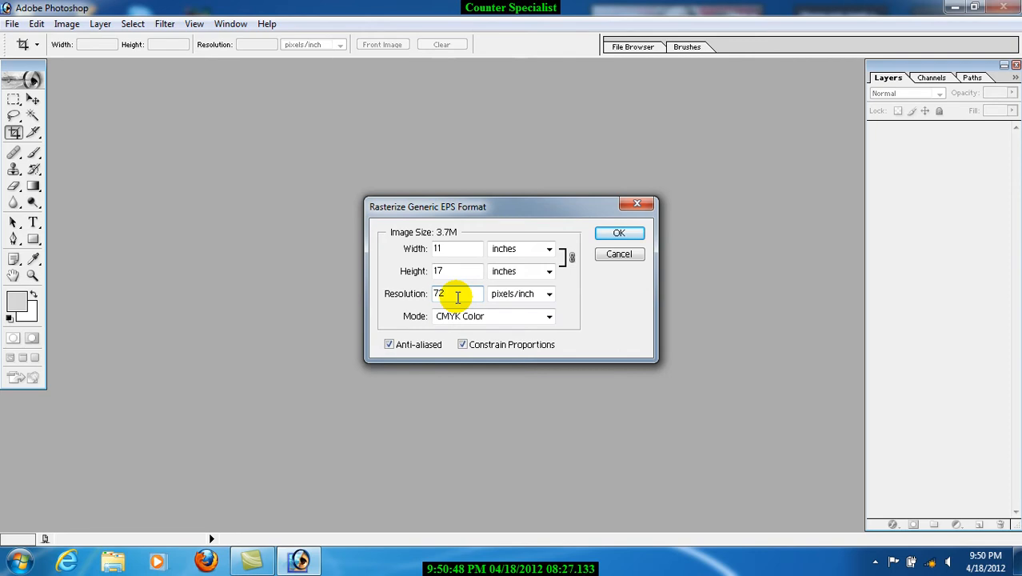
double_click(444, 249)
double_click(448, 271)
double_click(454, 249)
double_click(448, 272)
double_click(450, 295)
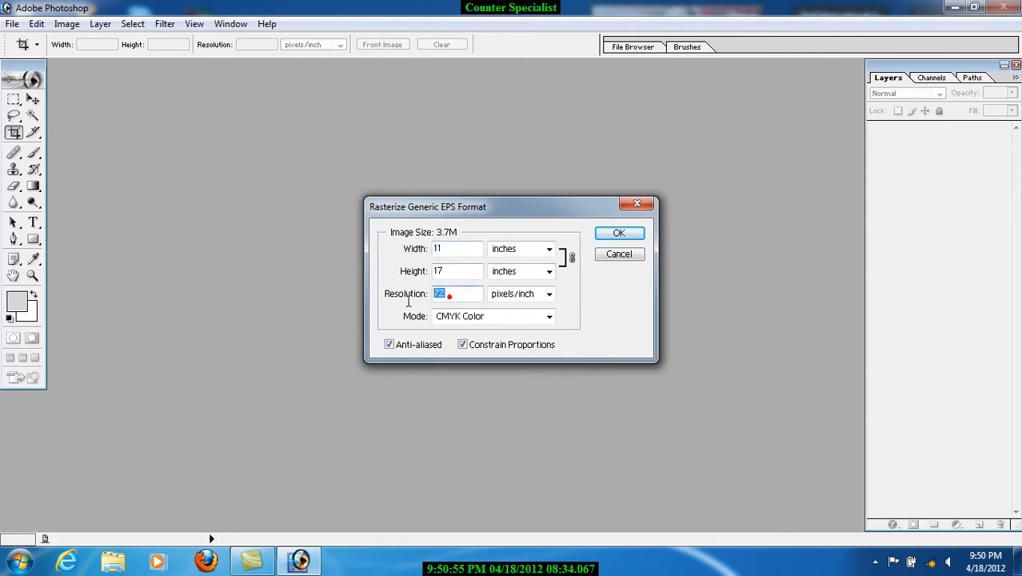
left_click(617, 233)
left_click_drag(104, 75, 422, 90)
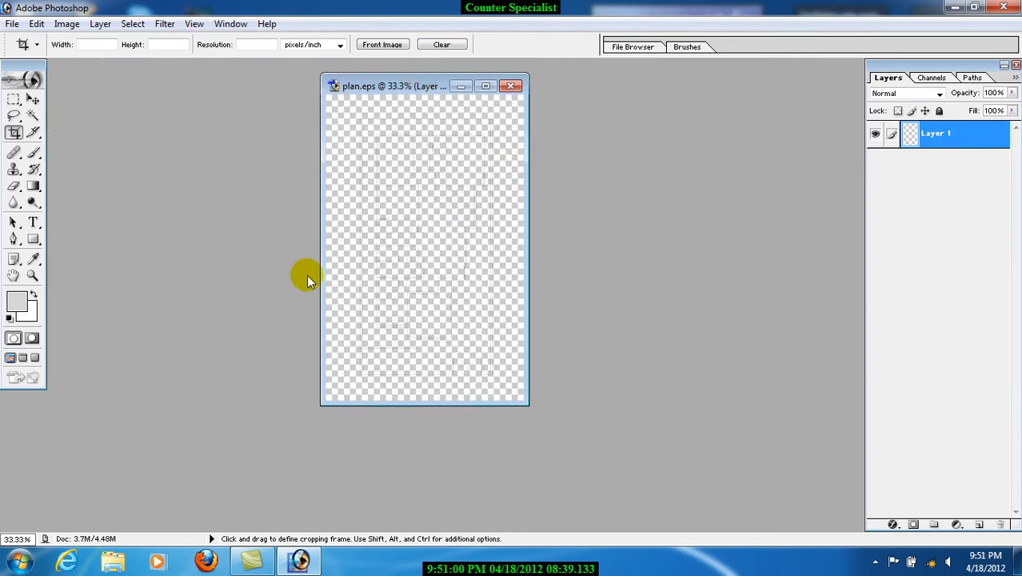
left_click(486, 85)
Examine the upper rooms' linework in the plan up close, and return to the full-page view
left_click(33, 99)
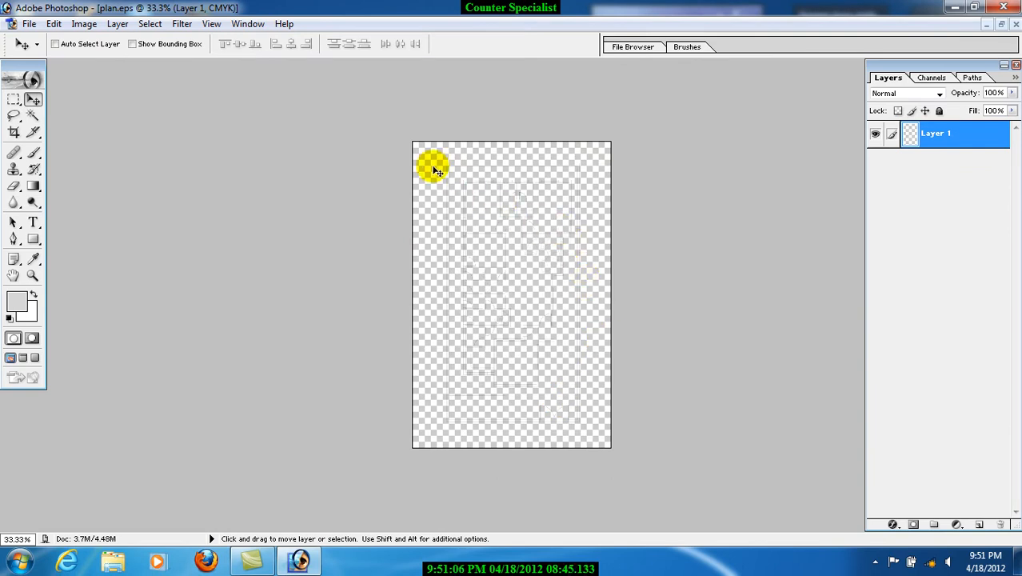
key("z")
left_click_drag(437, 156, 472, 192)
right_click(479, 240)
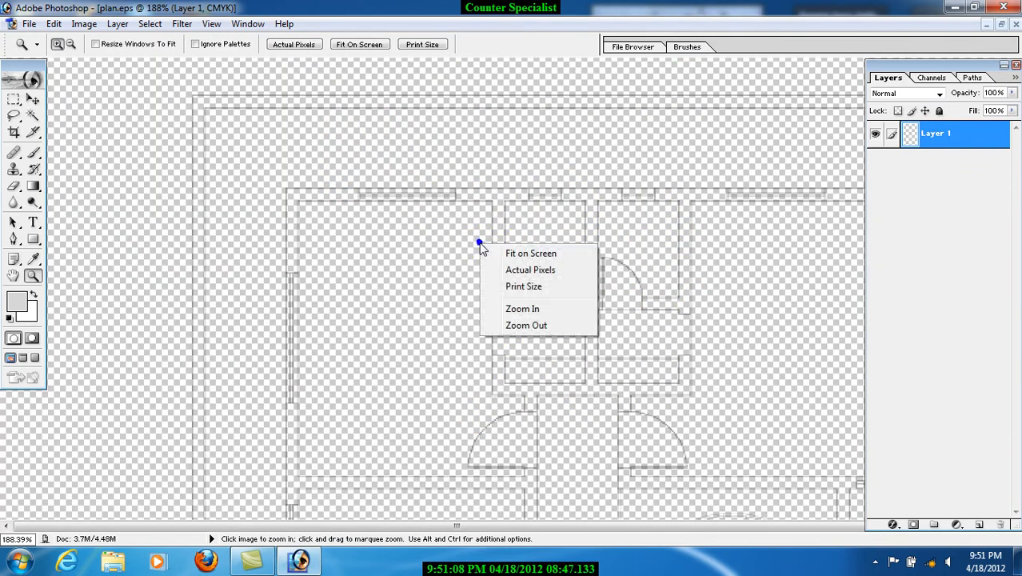
left_click(316, 213)
left_click_drag(265, 178, 648, 420)
right_click(443, 207)
left_click(460, 214)
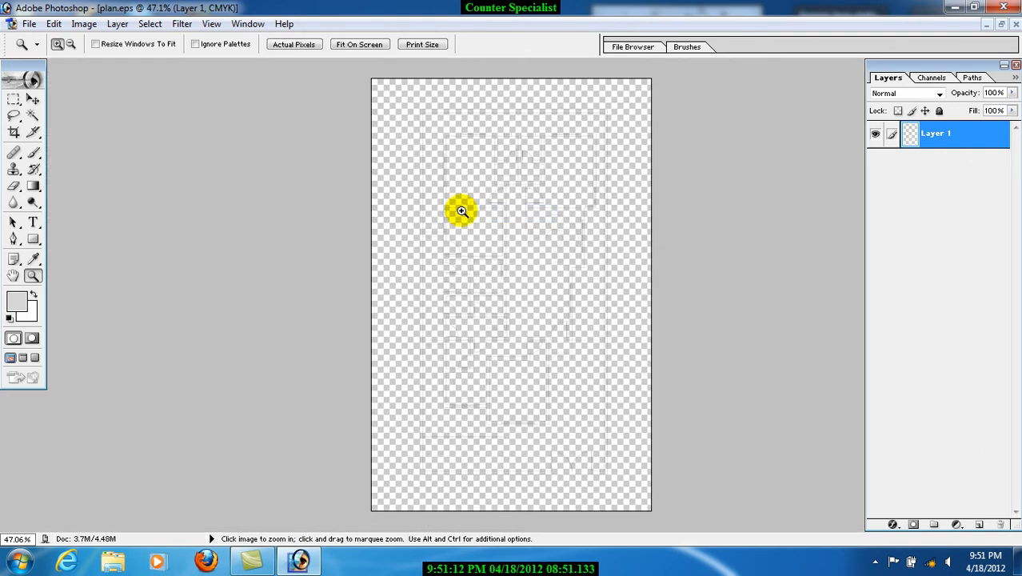
Save the document to the Desktop as plan in Photoshop (PSD) format, keeping its layers
key("v")
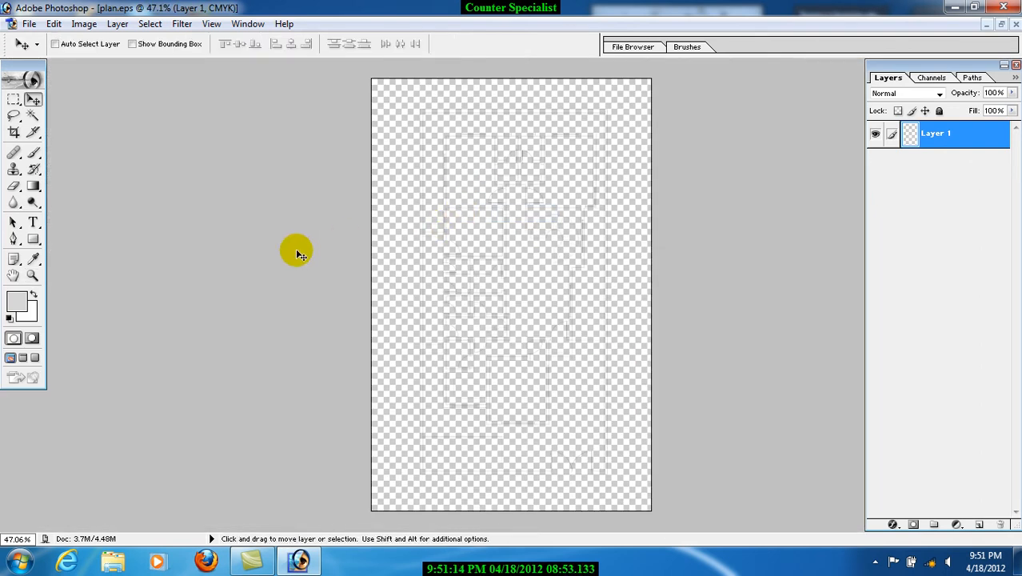
key("ctrl+shift+s")
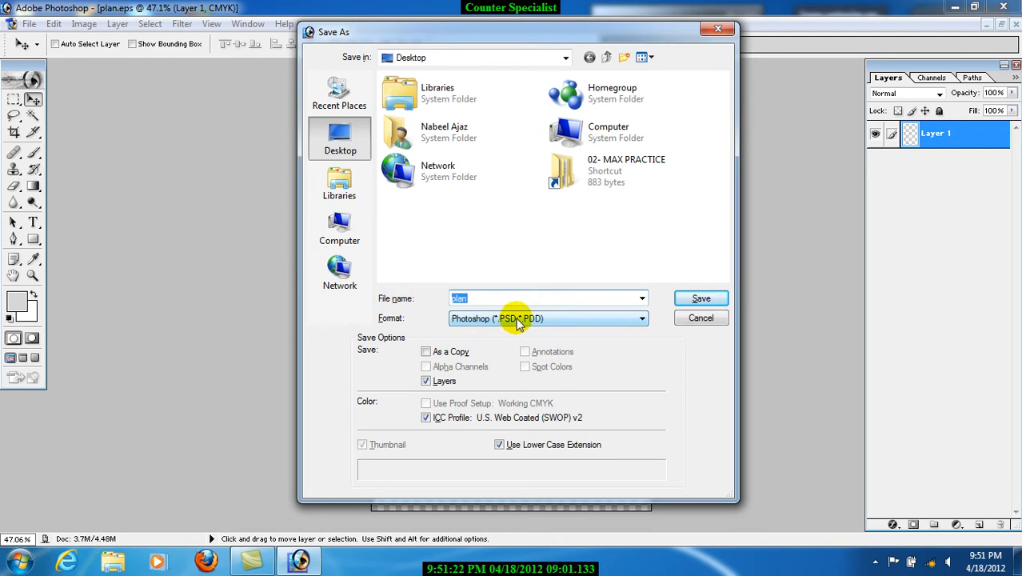
left_click(696, 299)
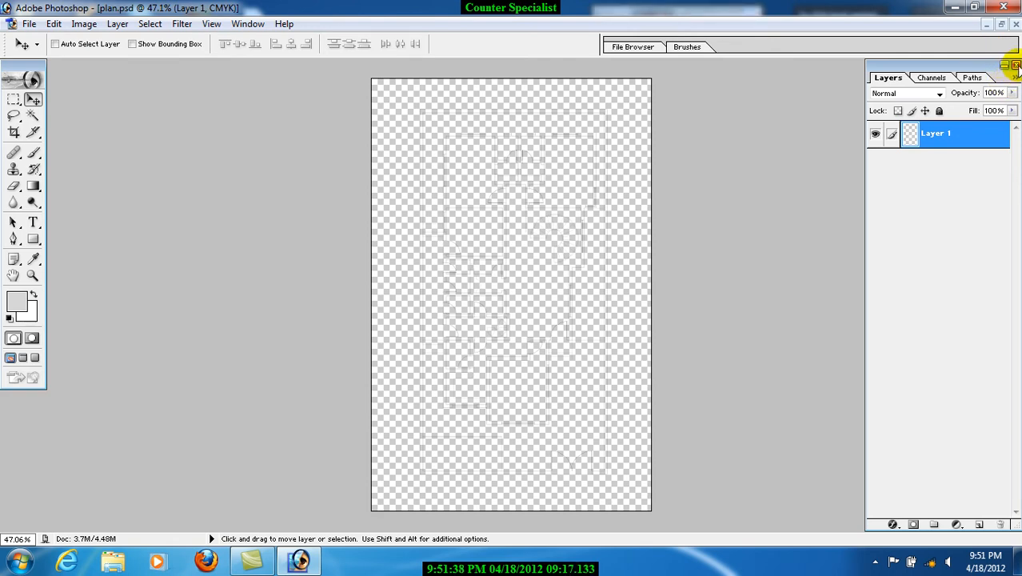
Hide the Layers palette and the toolbox, and show both again
left_click(1015, 65)
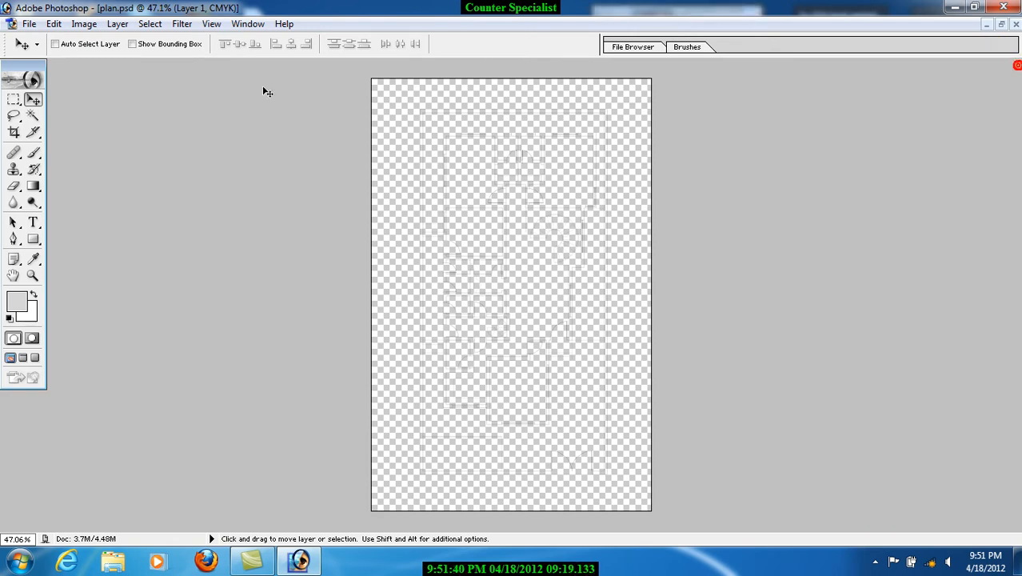
left_click(248, 23)
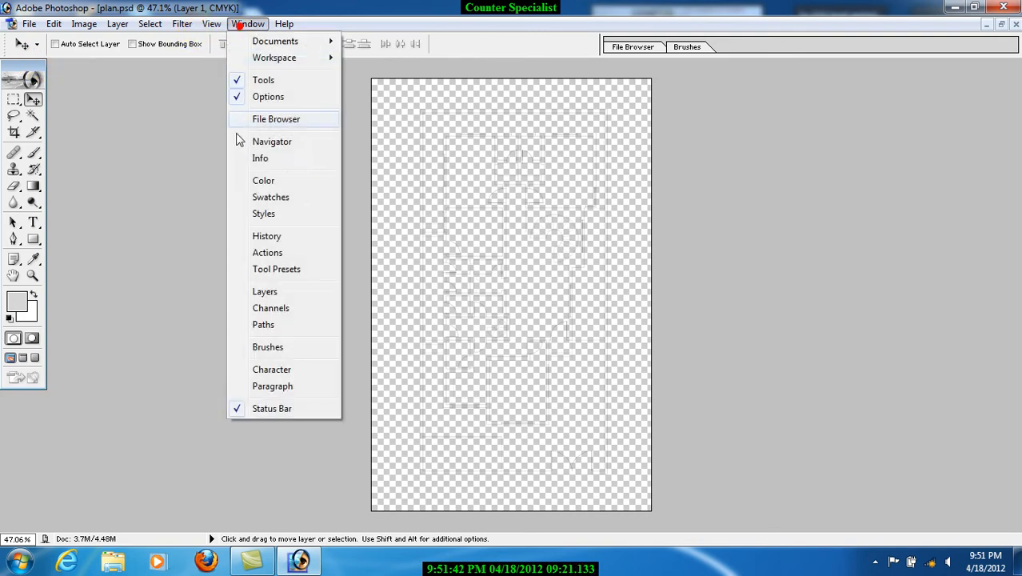
left_click(279, 82)
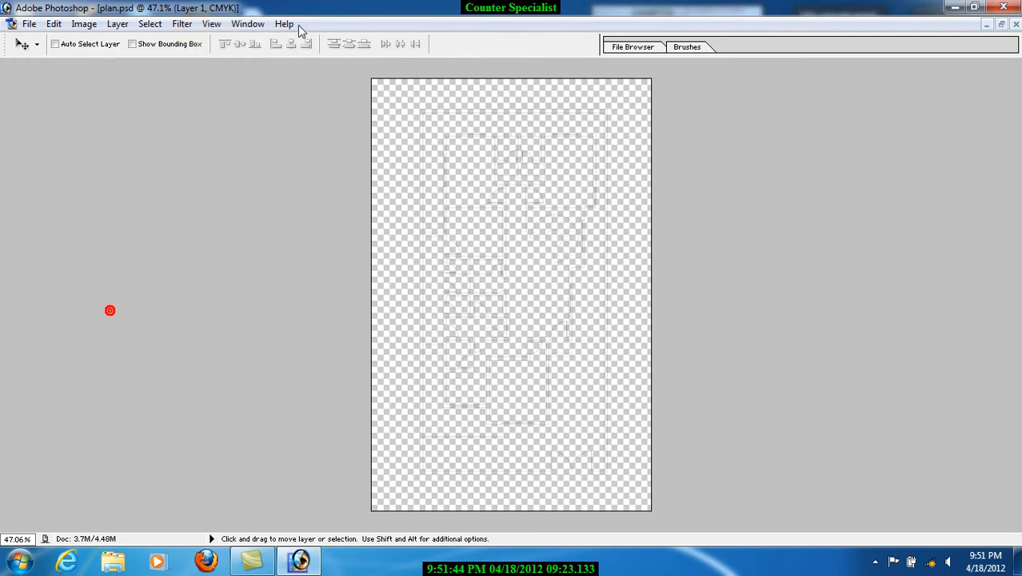
left_click(245, 23)
left_click(243, 82)
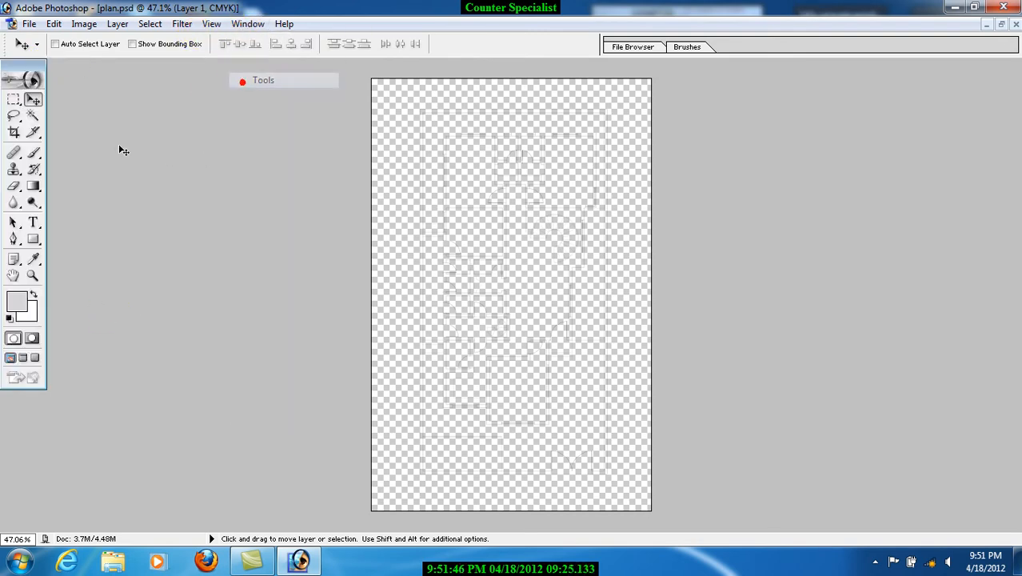
left_click(248, 24)
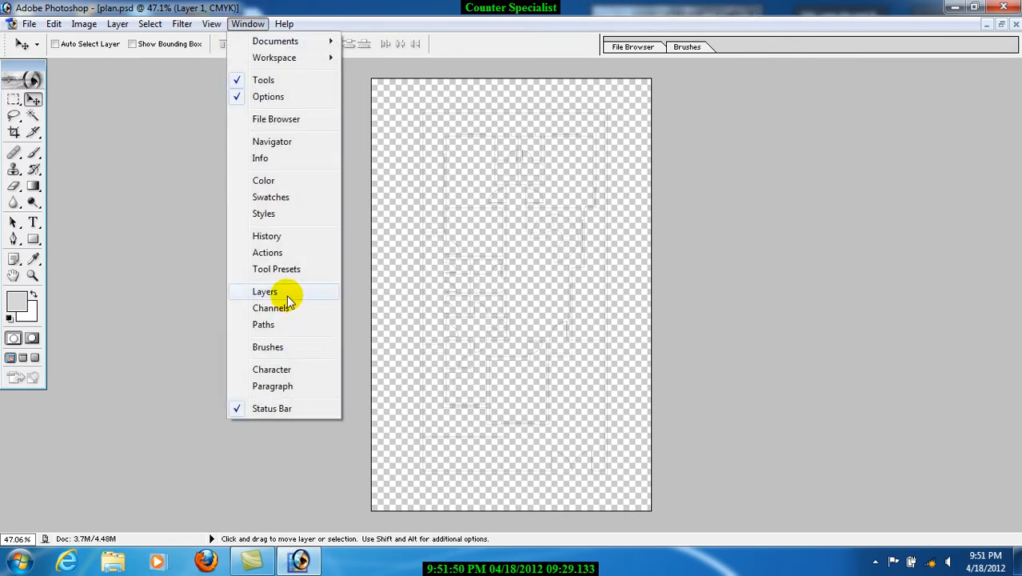
left_click(270, 292)
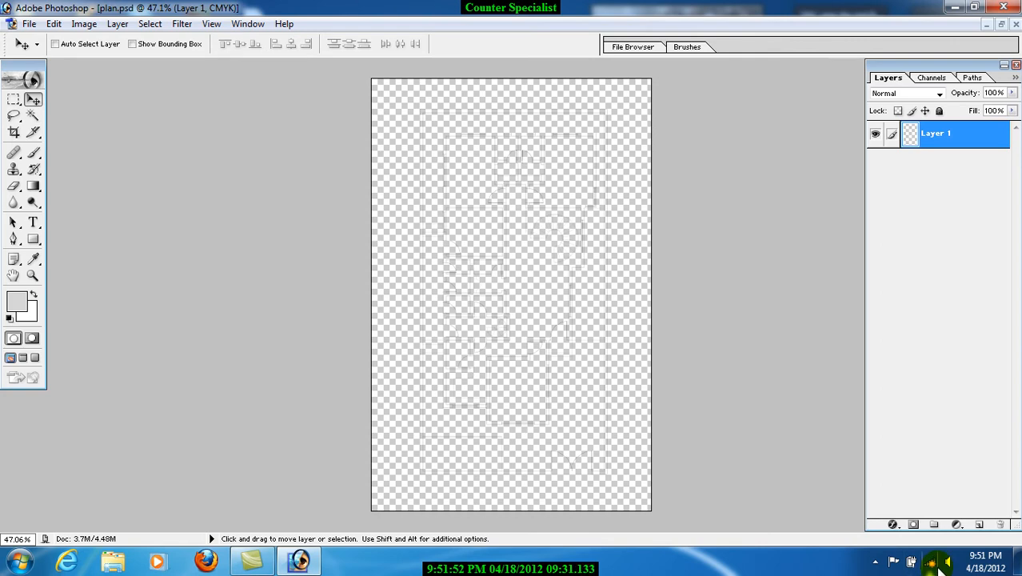
Add four new blank layers above Layer 1
mouse_move(993, 557)
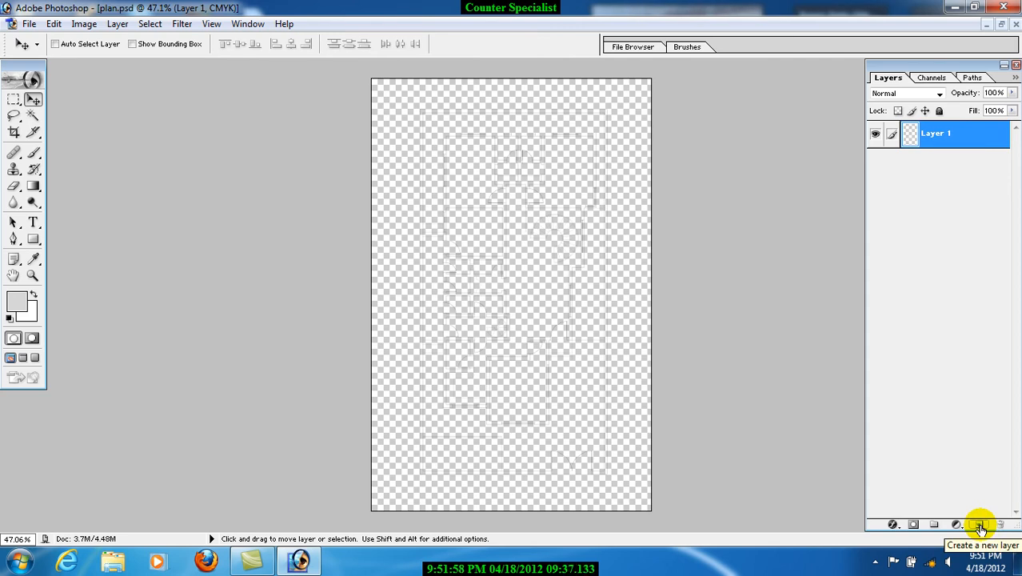
left_click(980, 525)
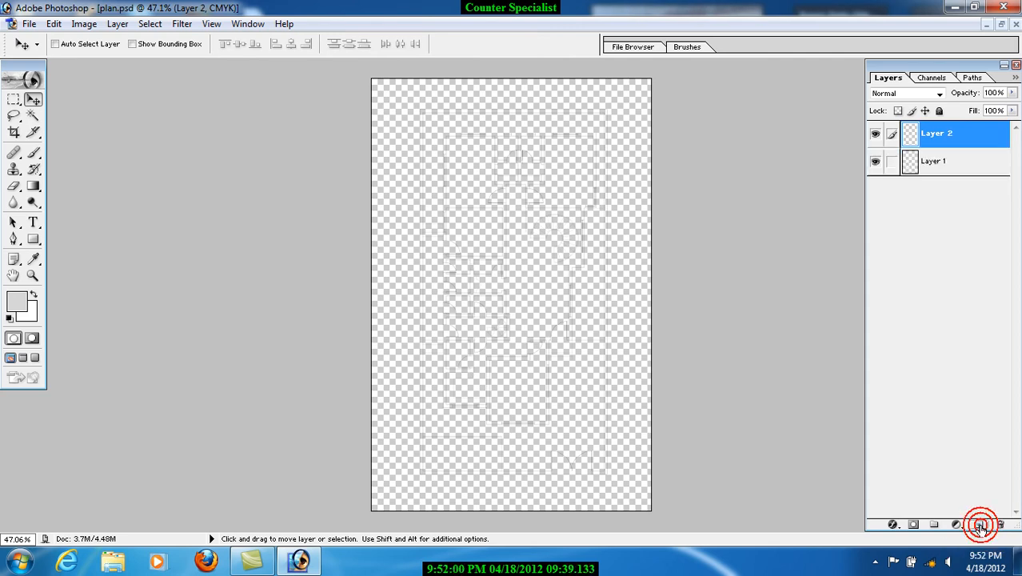
left_click(980, 526)
left_click(980, 526)
left_click(980, 525)
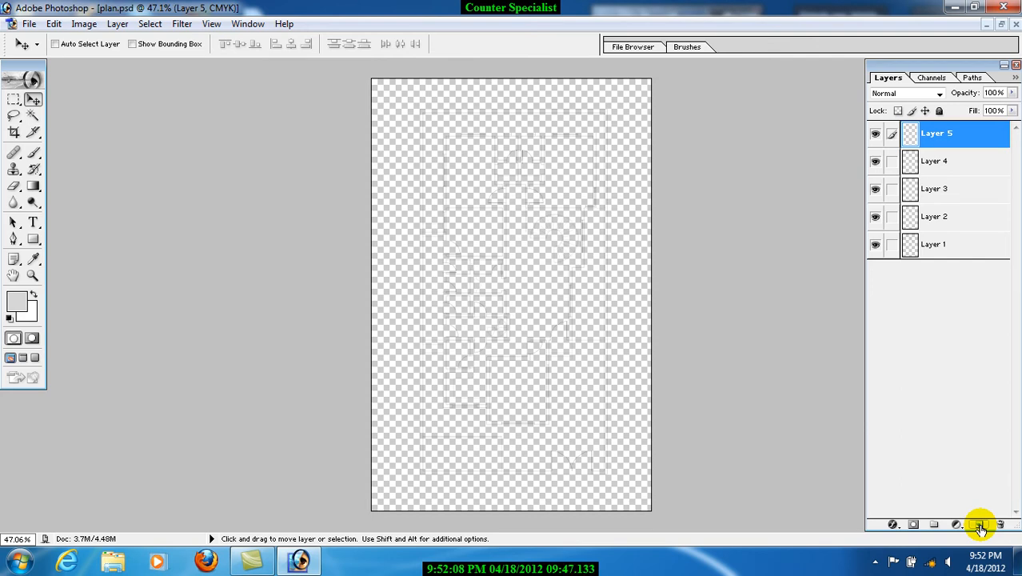
Undo and redo the last layer addition, and step back through the history to remove all four added layers
key("ctrl+z")
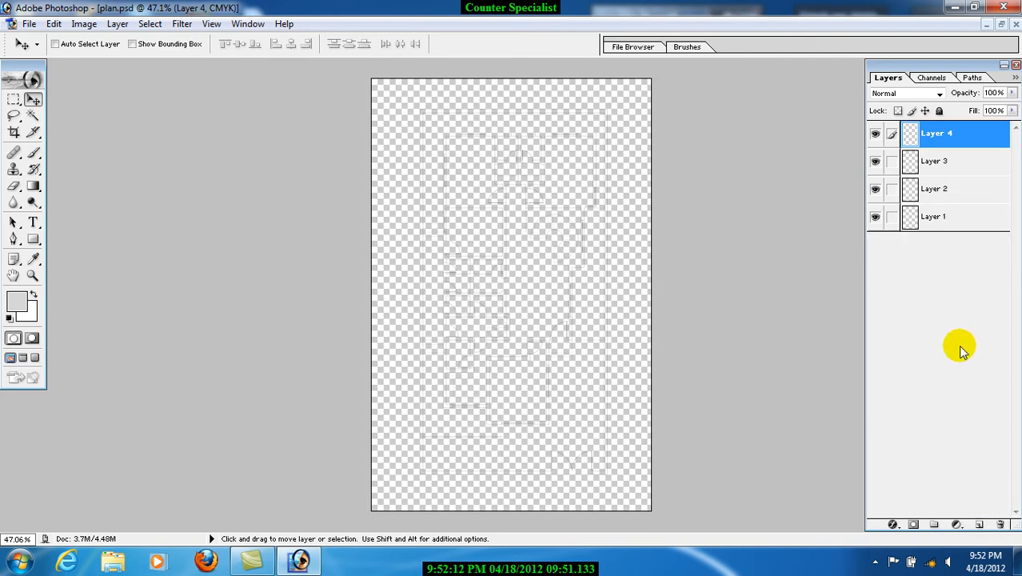
key("ctrl+z")
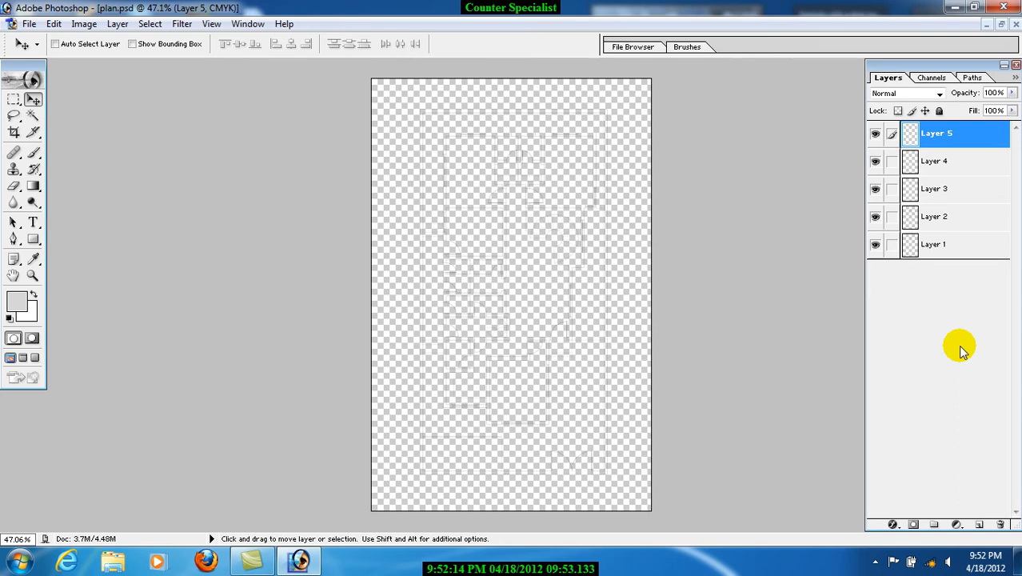
key("ctrl+z")
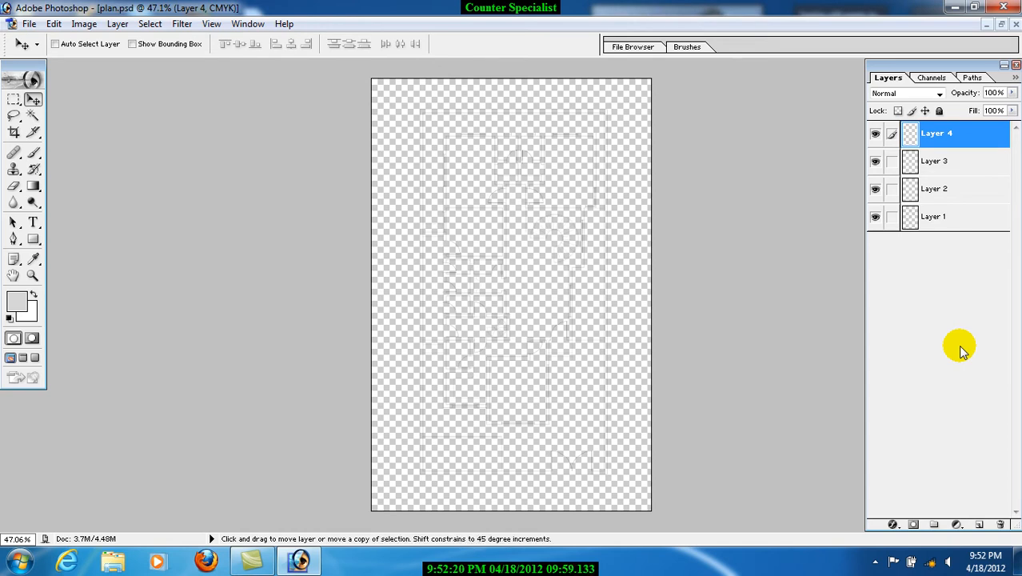
key("ctrl+alt+z")
key("ctrl+alt+z")
key("ctrl+alt+z")
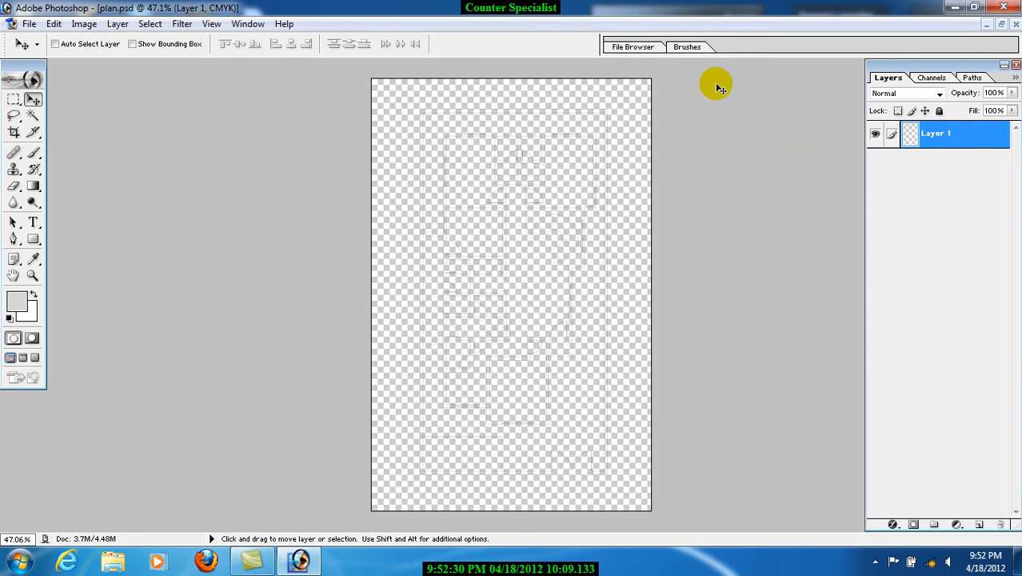
Add one new layer, reset the colors to default black and white, and fill the layer with the white background color
left_click(980, 525)
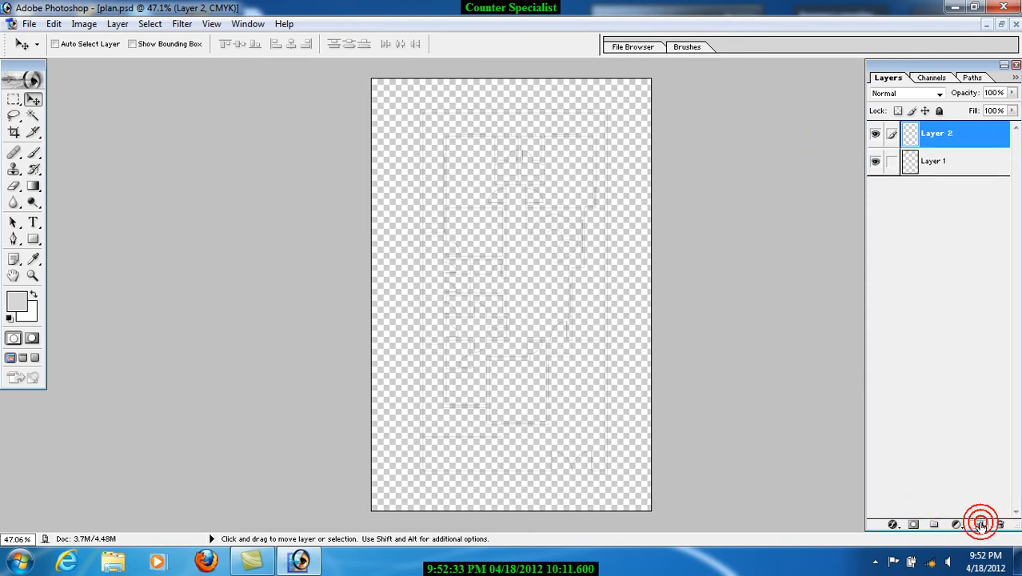
left_click(10, 318)
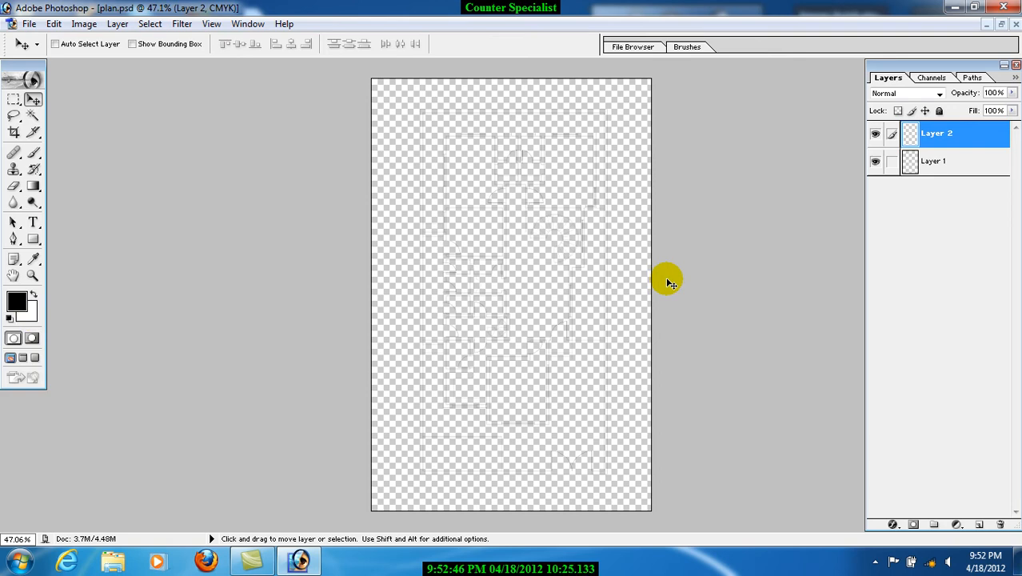
key("ctrl+BackSpace")
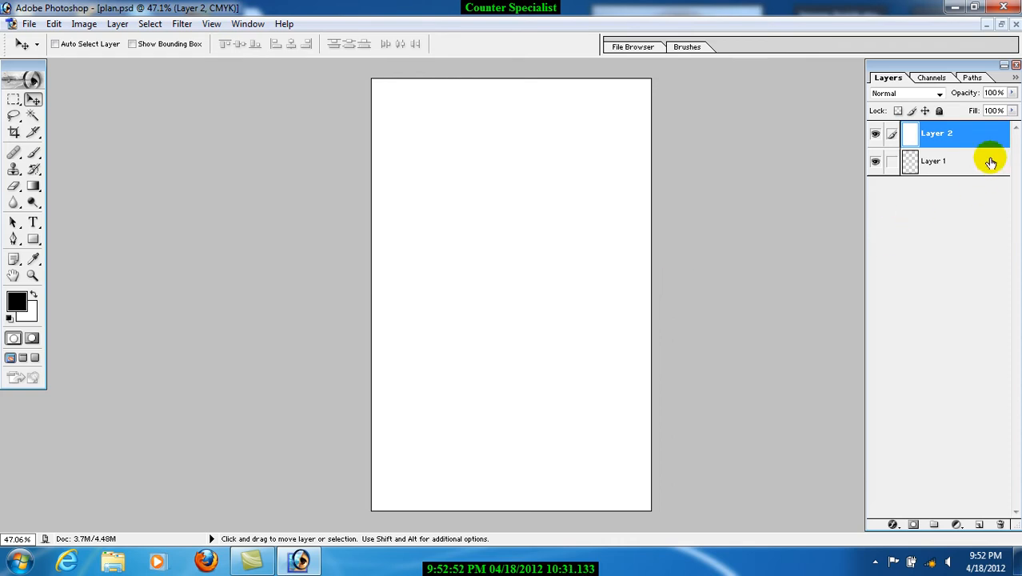
left_click_drag(917, 132, 932, 180)
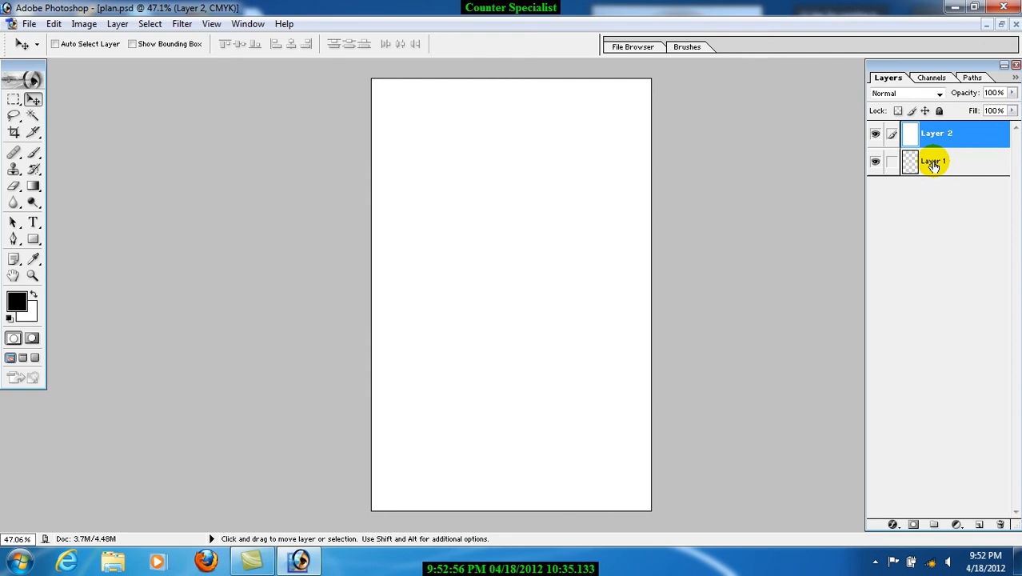
Rename Layer 1, which holds the linework, as plan
double_click(933, 162)
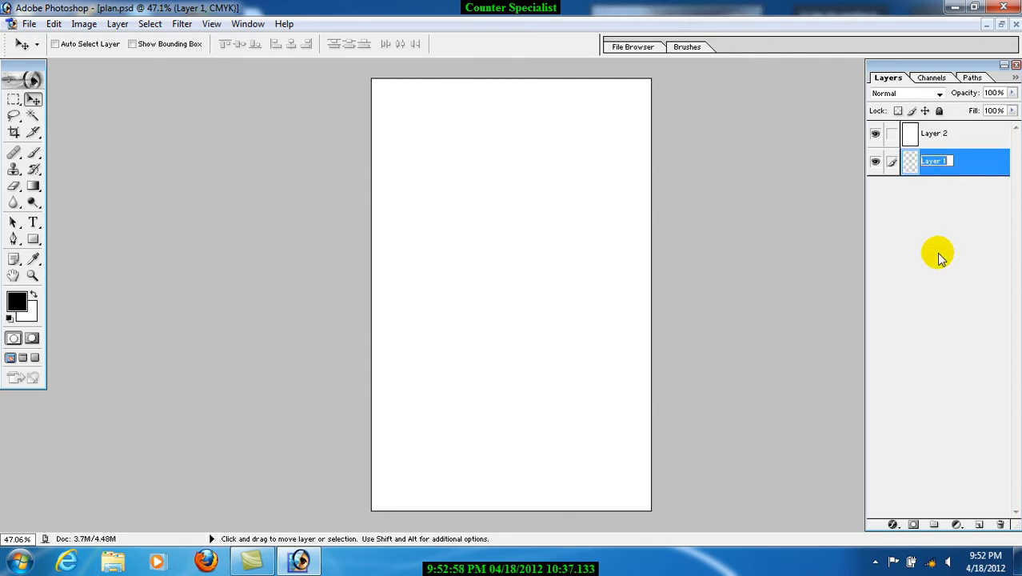
type("plan")
key("Return")
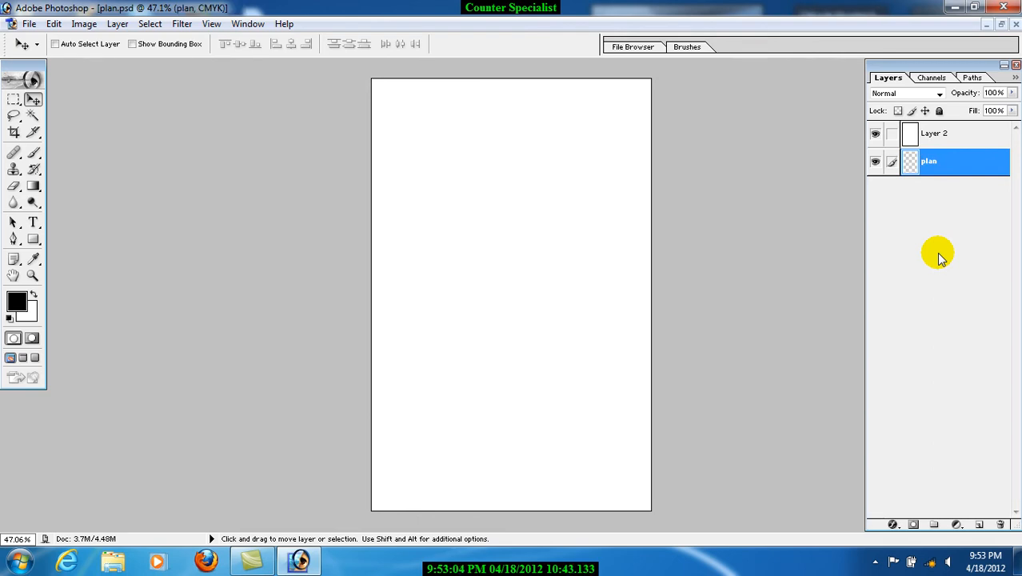
Move the white-filled Layer 2 below the plan layer in the layer stack
left_click(937, 226)
left_click(908, 133)
left_click_drag(910, 136, 912, 172)
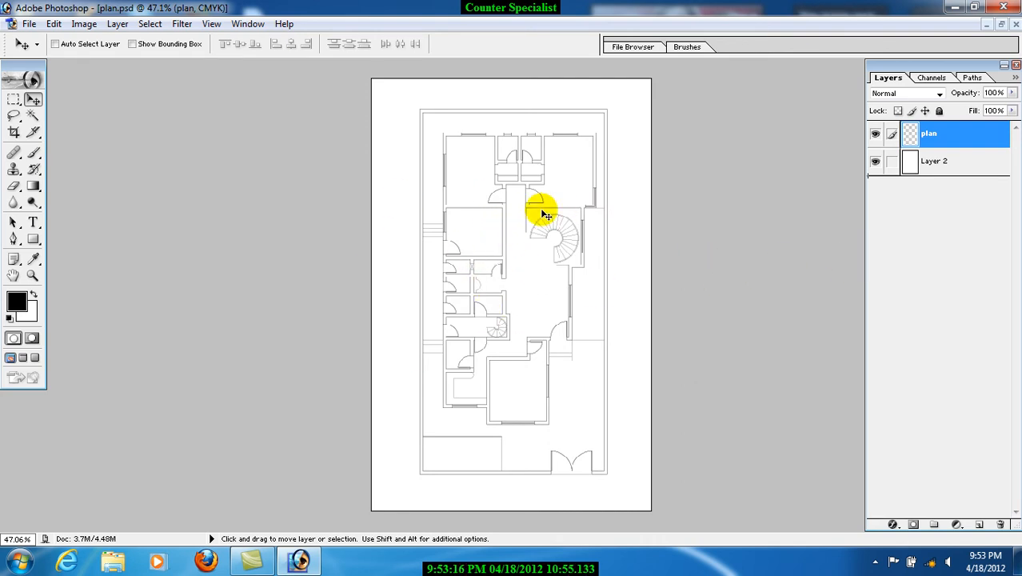
Restore the plan document to a floating window and open the text EPS from the Desktop, rasterized at 11 by 17 inches, 72 pixels/inch, CMYK Color
left_click(1001, 24)
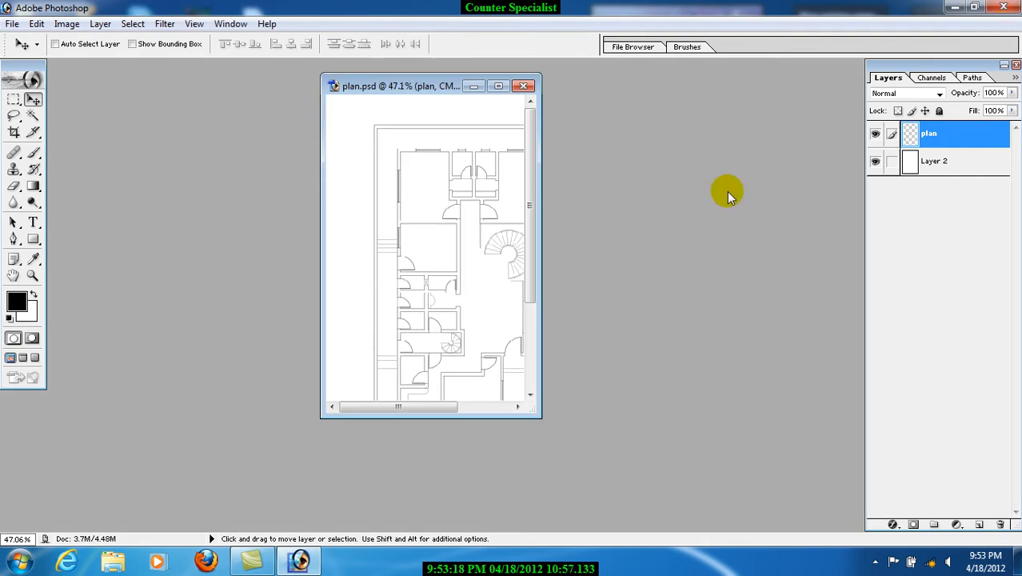
double_click(728, 191)
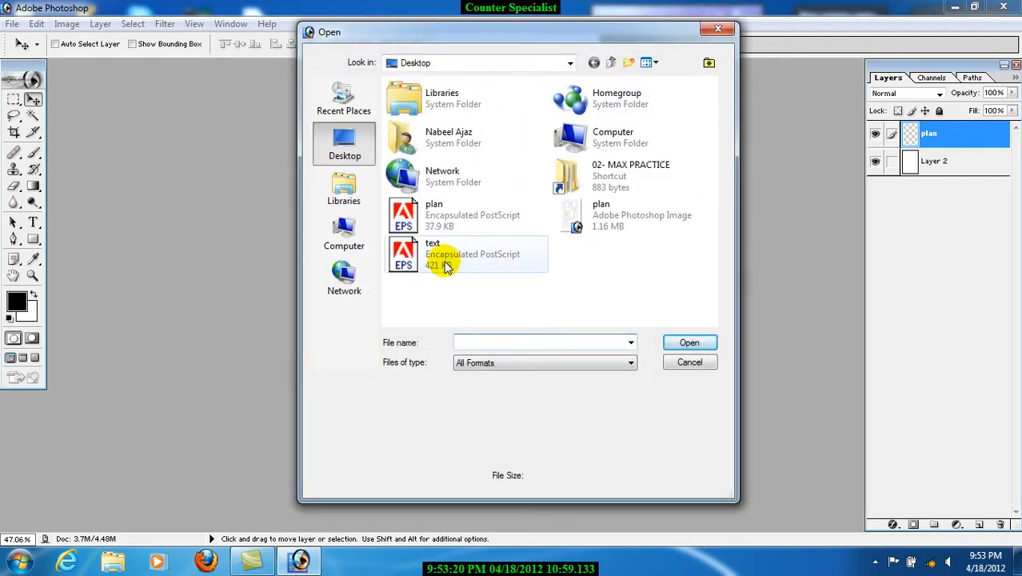
left_click(448, 266)
left_click(688, 343)
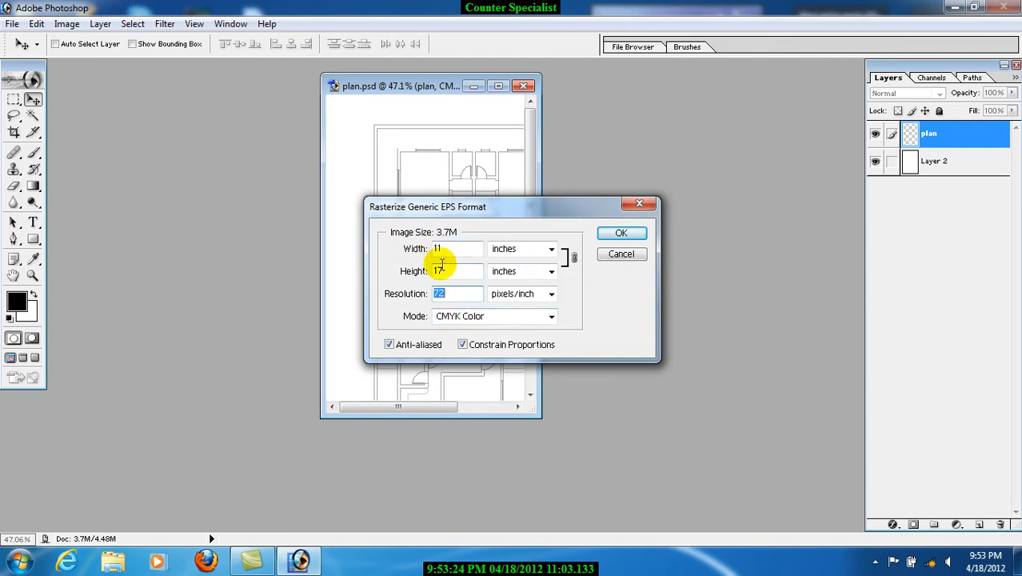
left_click(628, 236)
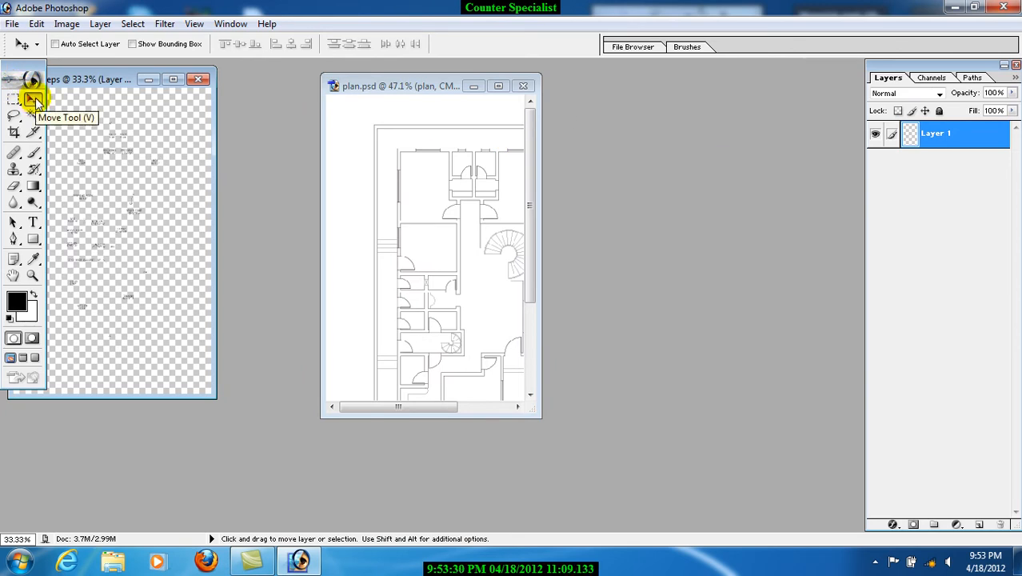
Copy the text layer from the text EPS document into the plan.psd document with the Move tool
left_click_drag(107, 154, 410, 223)
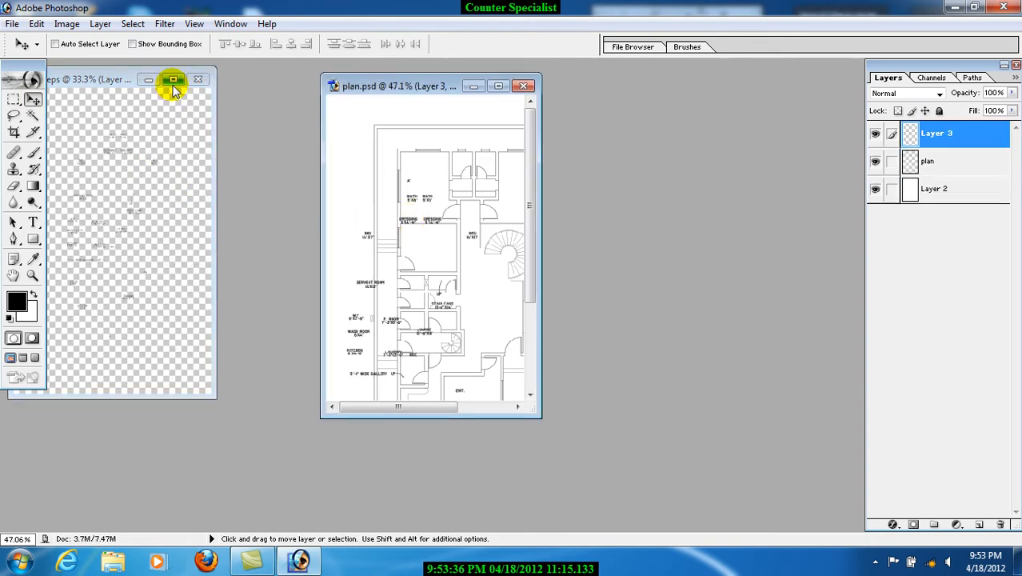
Close the text EPS document and maximize the plan.psd window
left_click(197, 85)
left_click(198, 80)
left_click(518, 221)
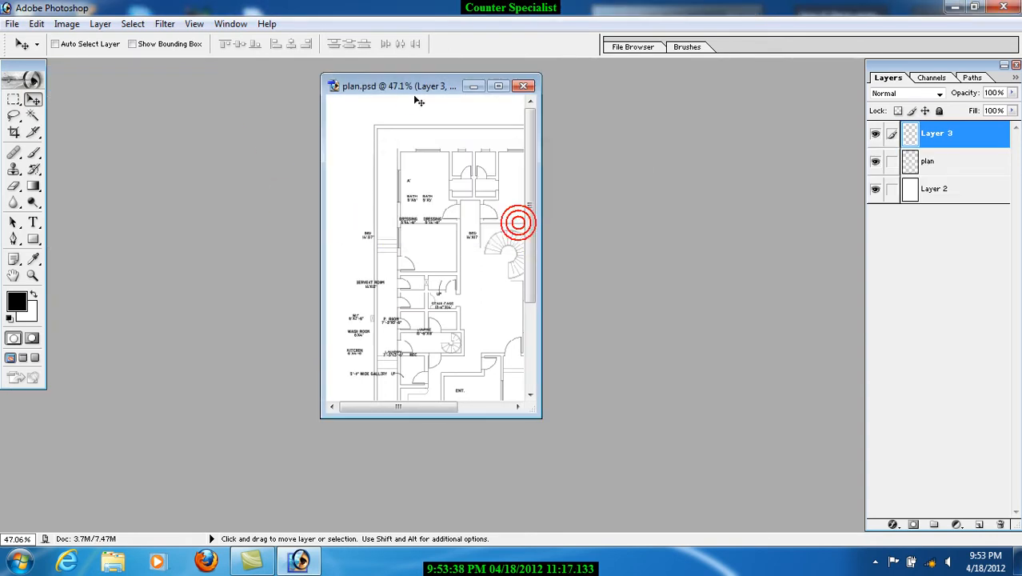
double_click(410, 86)
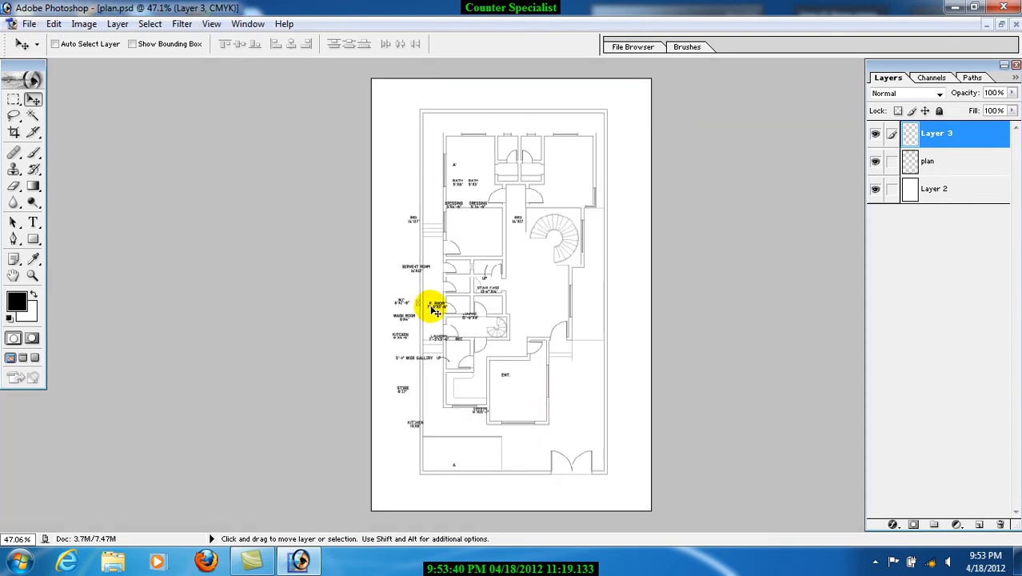
Move Layer 3 over the floor plan so its crossed duct box between W.C and P. Room coincides exactly with the plan's linework
left_click_drag(433, 310, 506, 263)
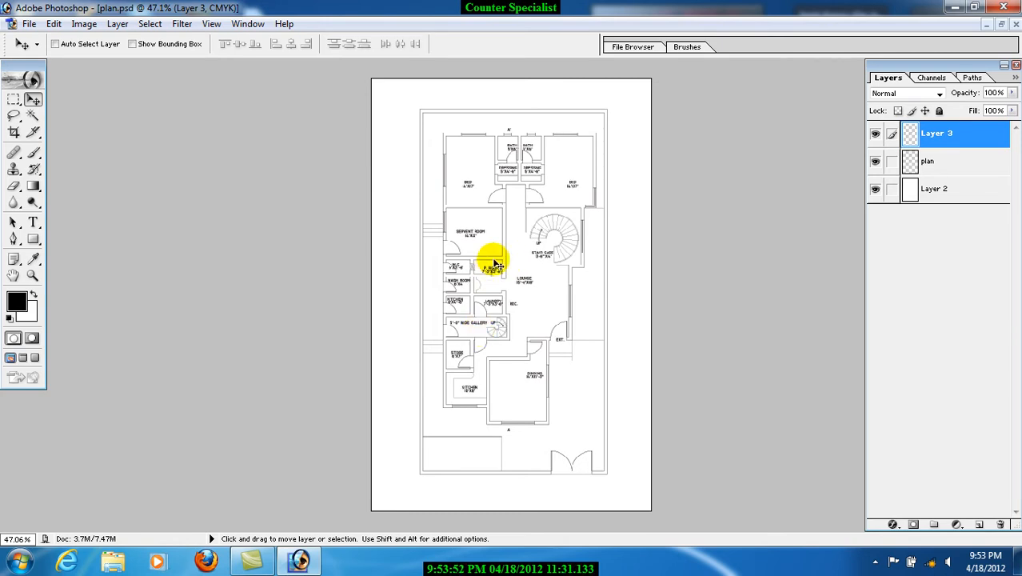
left_click(33, 275)
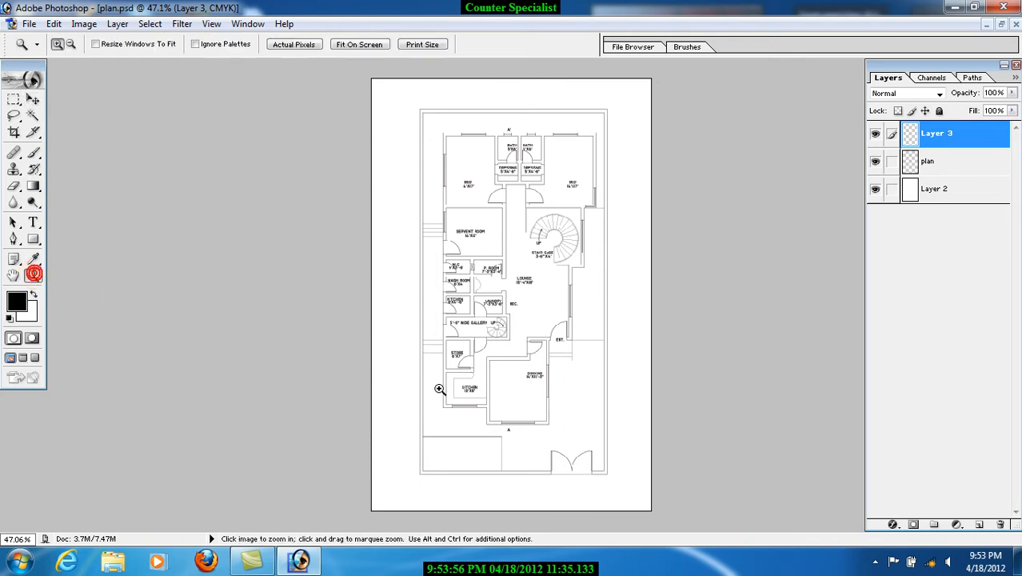
left_click_drag(463, 257, 480, 279)
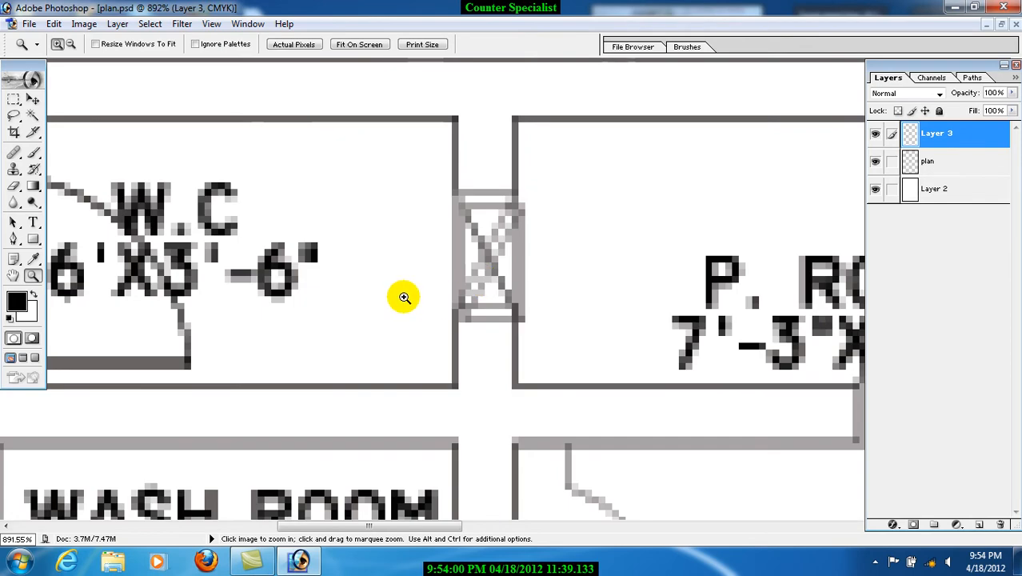
left_click_drag(420, 173, 553, 335)
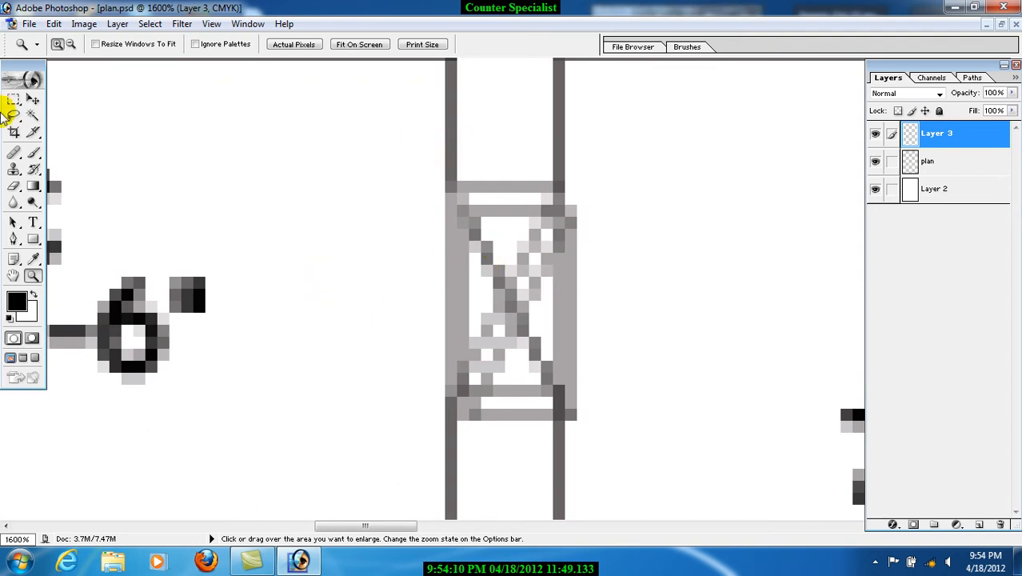
left_click(33, 98)
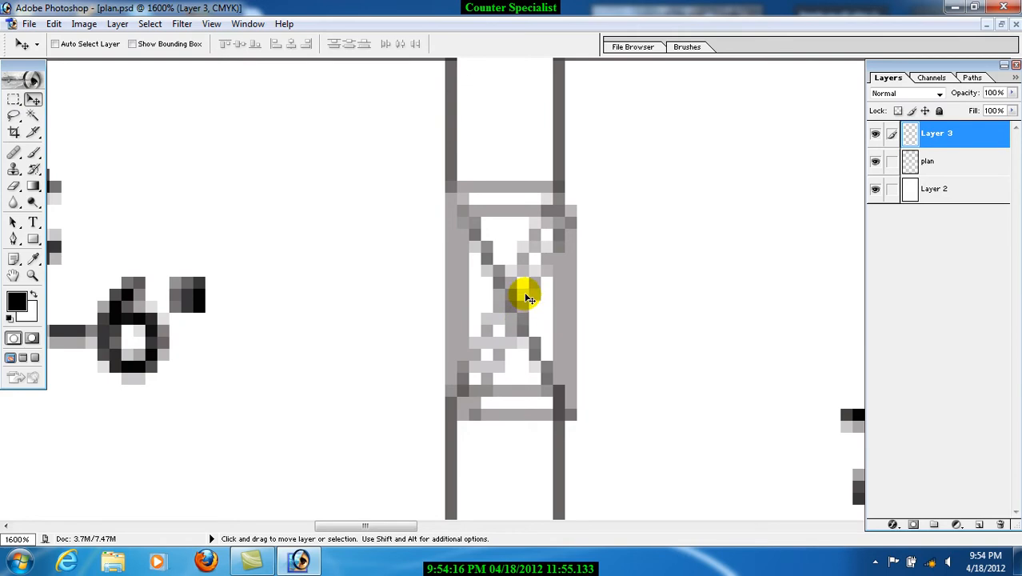
left_click_drag(490, 266, 480, 247)
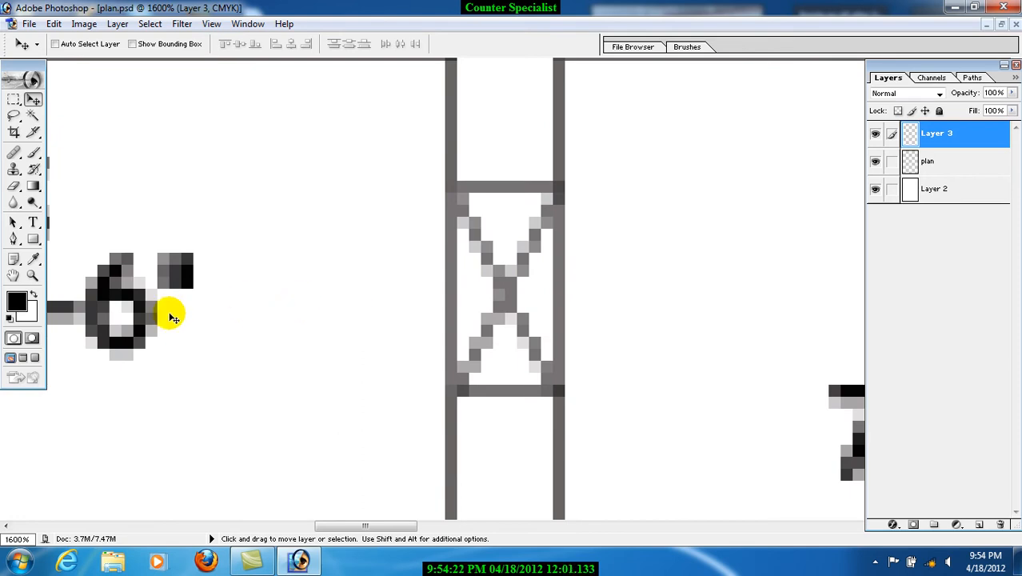
Examine the alignment of the room labels with the plan around the dressing rooms and across the whole floor at 100%
left_click(38, 279)
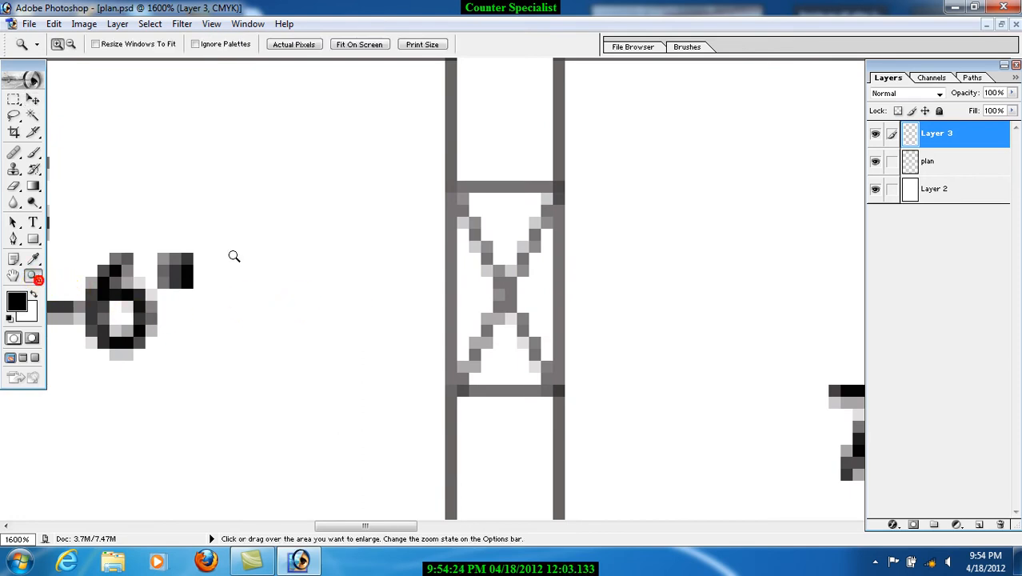
right_click(367, 206)
left_click(407, 217)
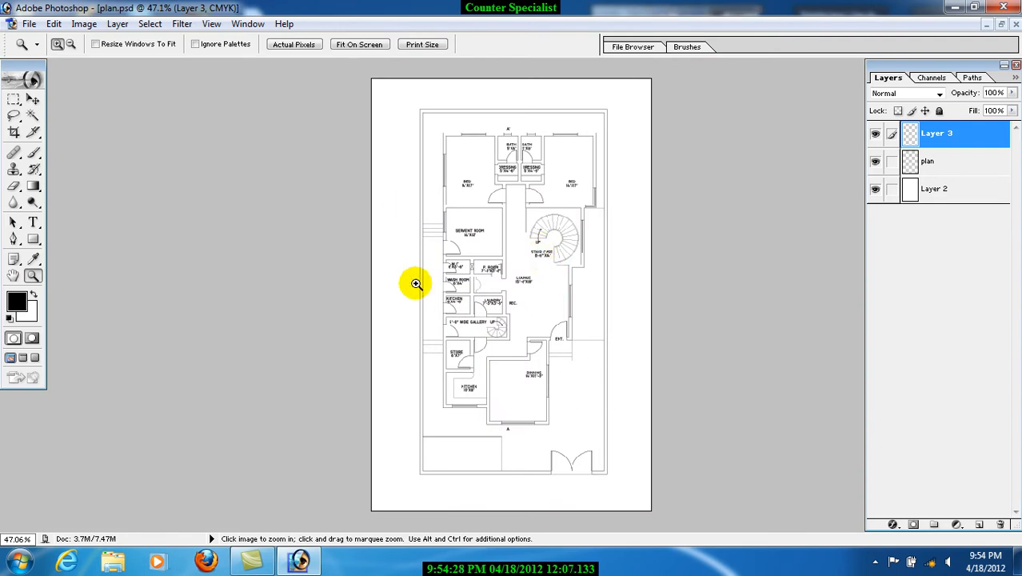
left_click_drag(484, 155, 559, 184)
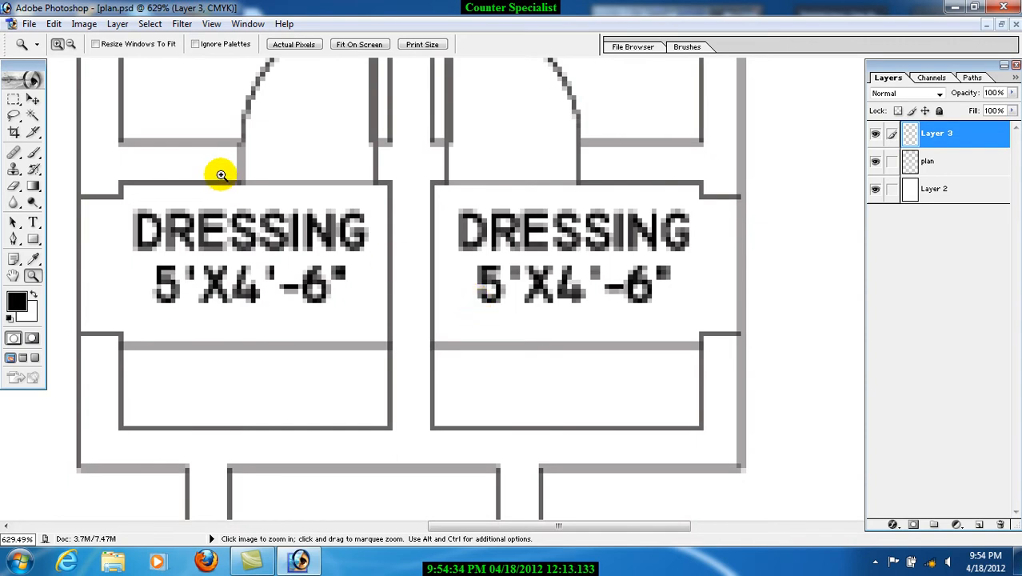
right_click(221, 174)
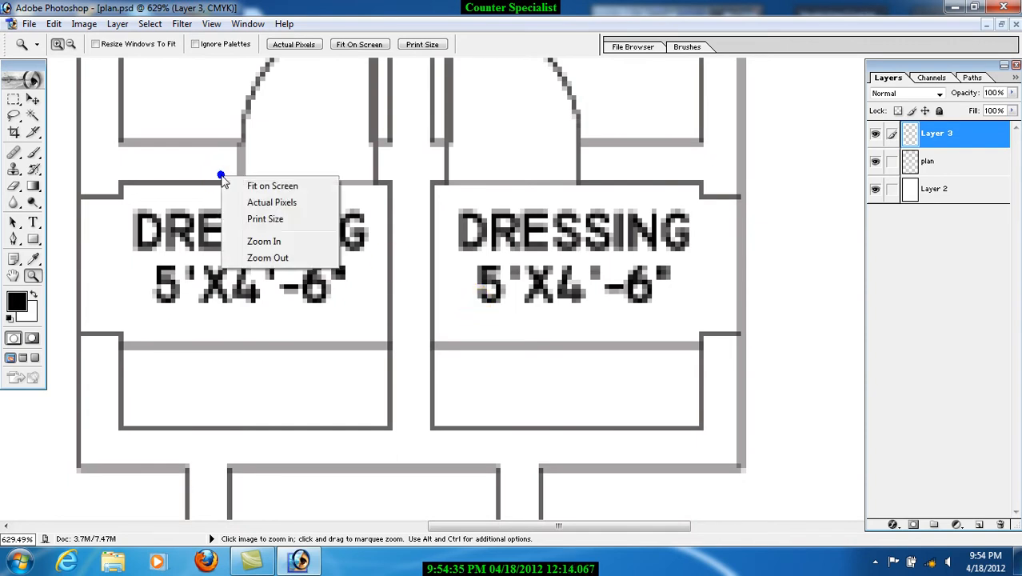
left_click(268, 205)
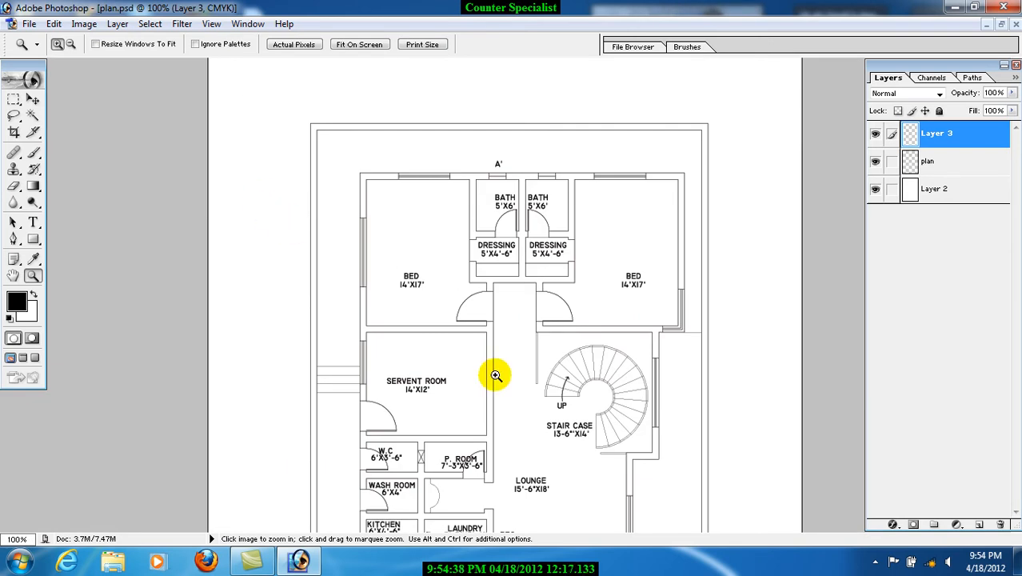
scroll(490, 365, "down", 5)
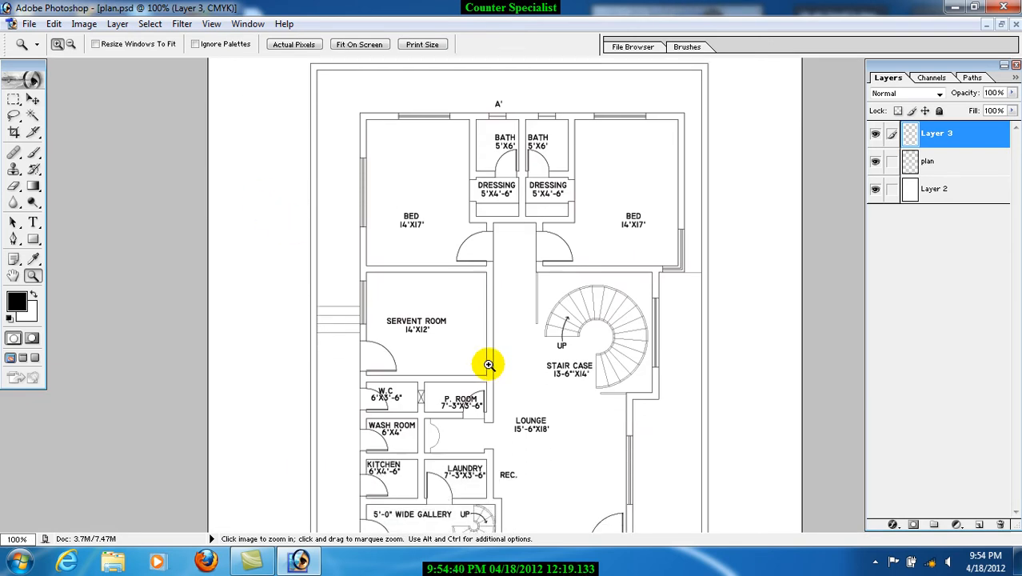
scroll(473, 376, "down", 5)
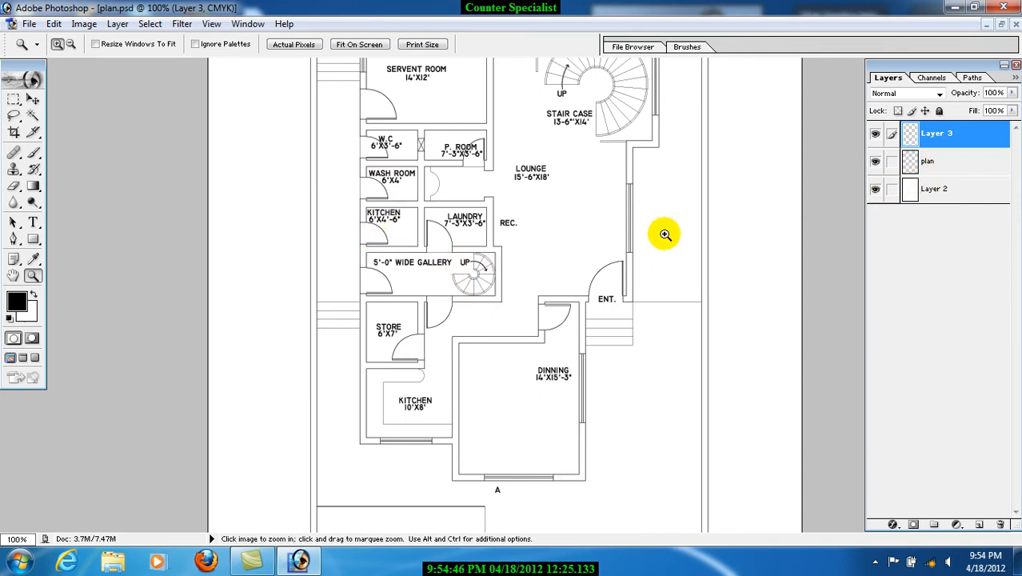
Rename Layer 3, which holds the room labels, as text
left_click(936, 162)
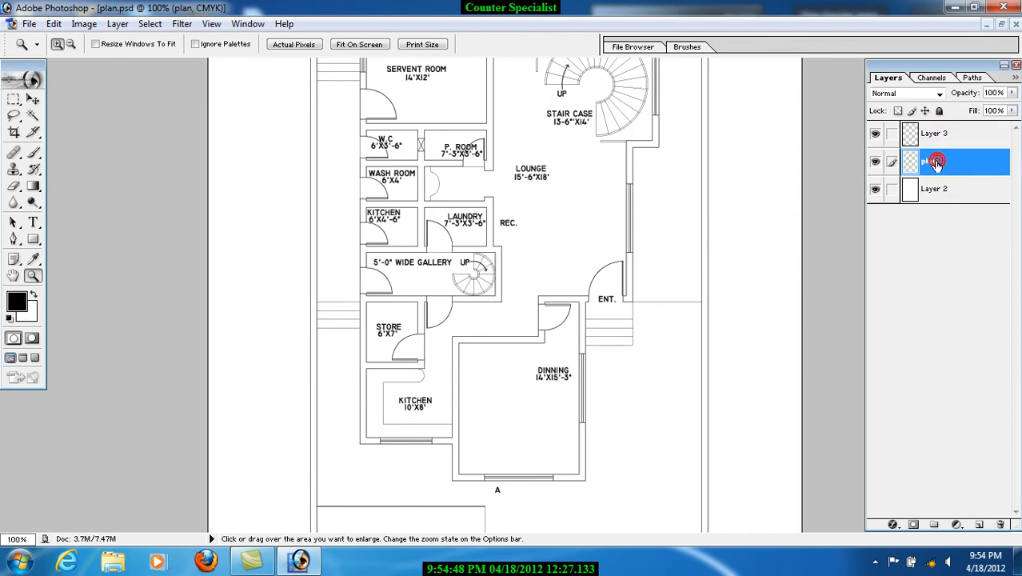
left_click(935, 136)
left_click(934, 162)
left_click(932, 136)
left_click(935, 164)
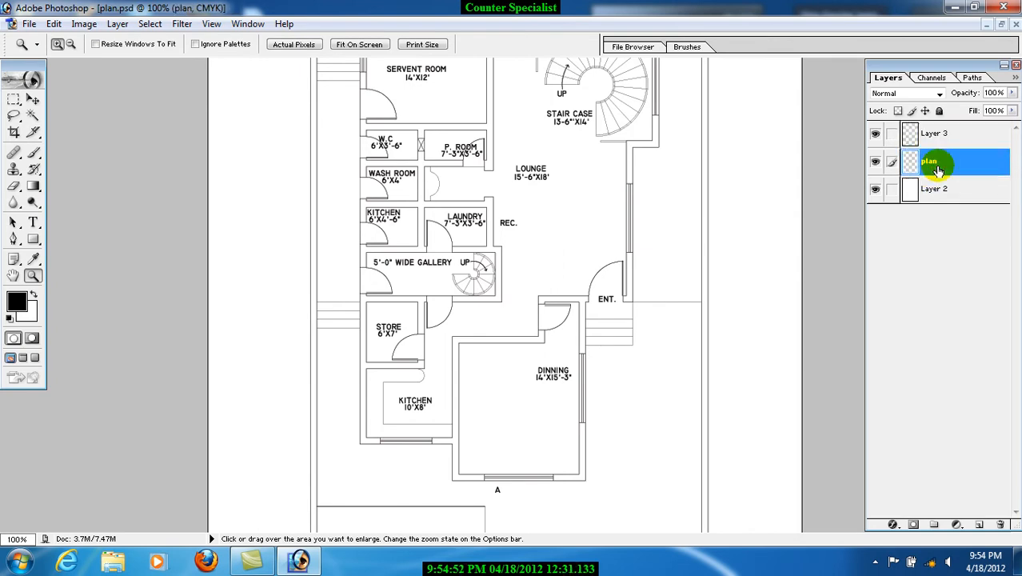
left_click(934, 138)
double_click(937, 135)
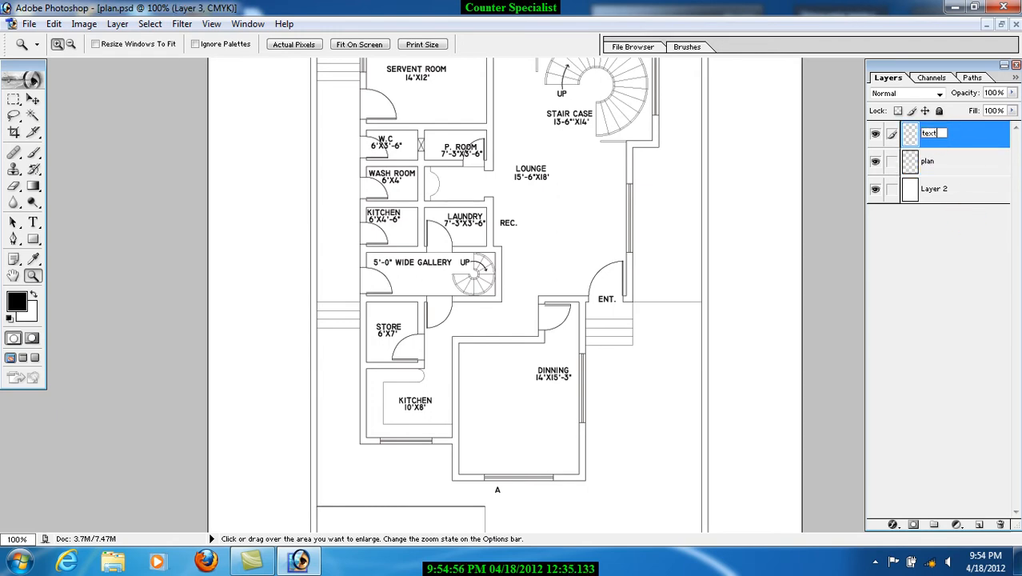
key("Return")
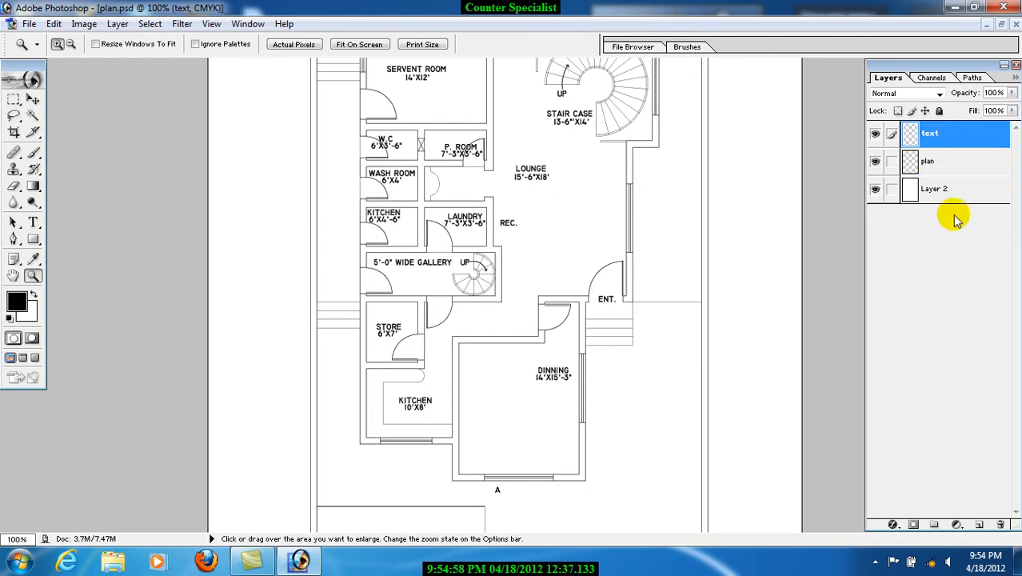
Try moving the text layer by itself away from the plan linework, and undo the move
left_click(948, 162)
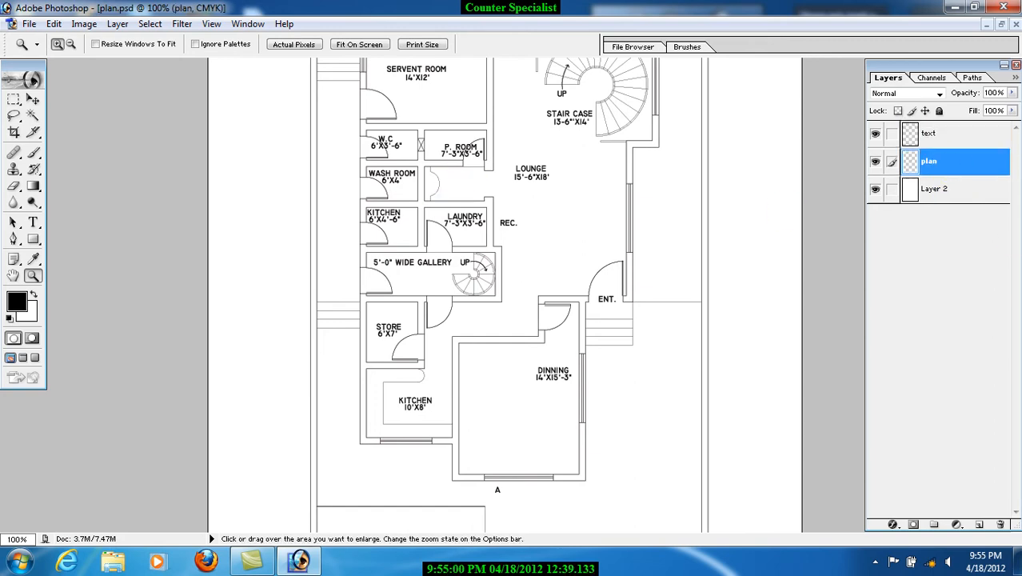
left_click(975, 132)
left_click_drag(468, 171, 519, 216)
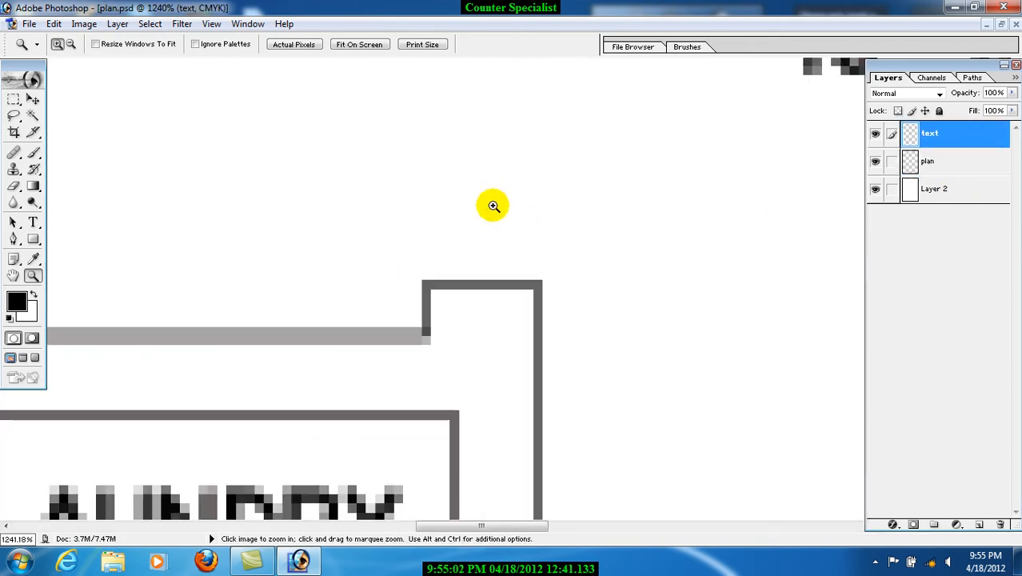
right_click(343, 196)
left_click(378, 205)
left_click(33, 98)
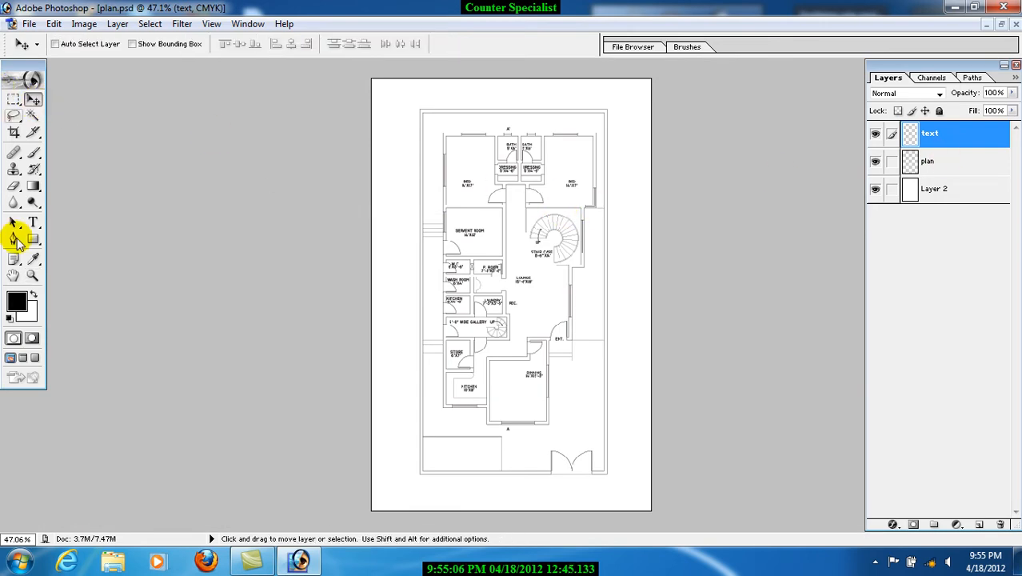
left_click(33, 275)
left_click_drag(383, 160, 415, 217)
right_click(486, 227)
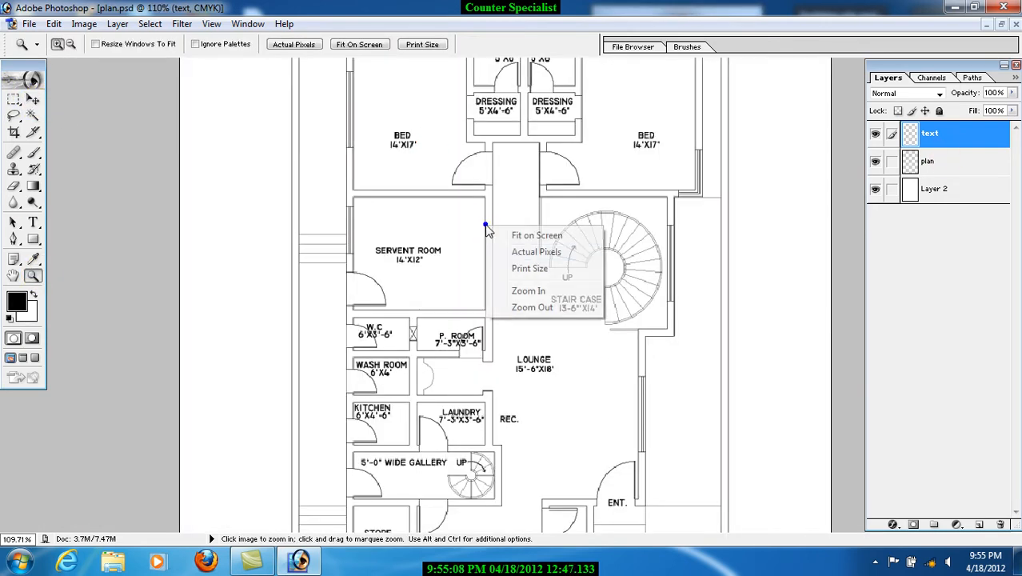
left_click(531, 269)
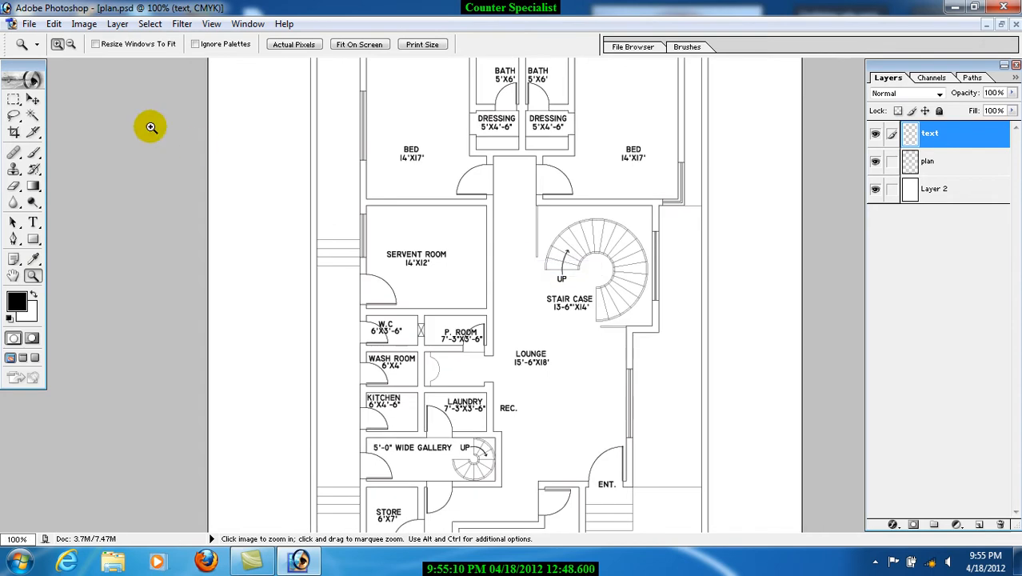
left_click(33, 99)
left_click_drag(406, 153, 482, 225)
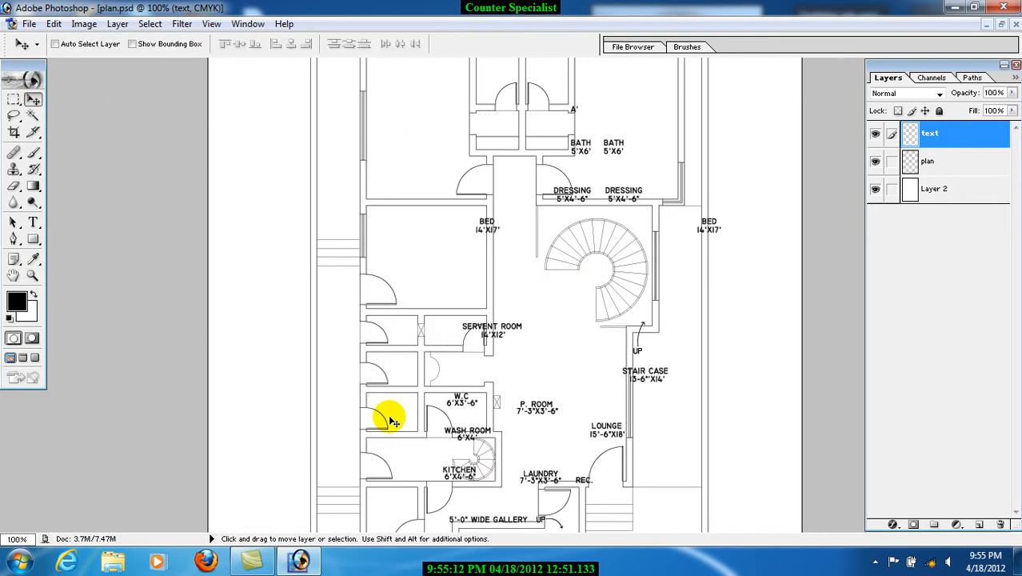
key("ctrl+z")
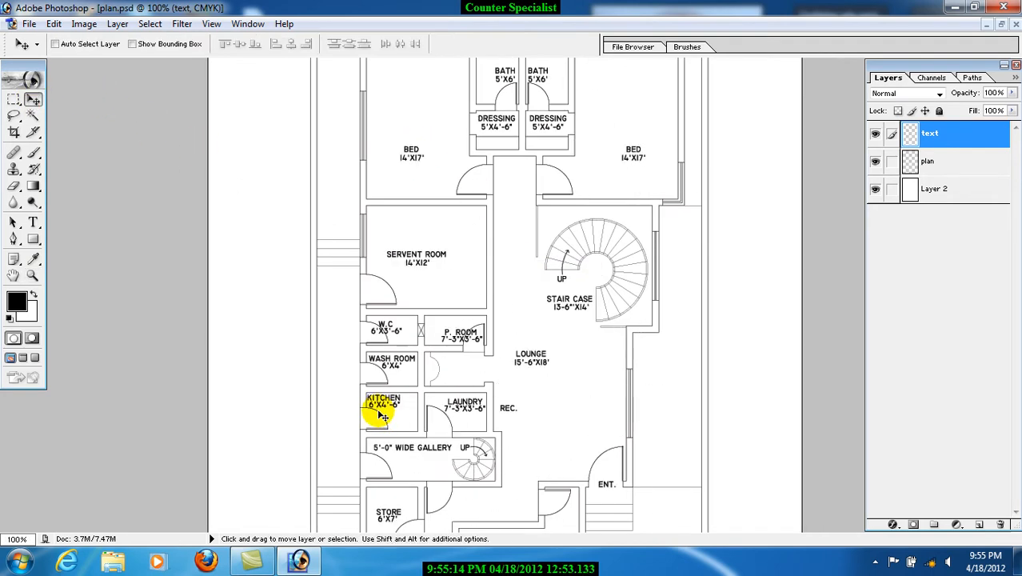
Link the plan layer to the active text layer
left_click(959, 174)
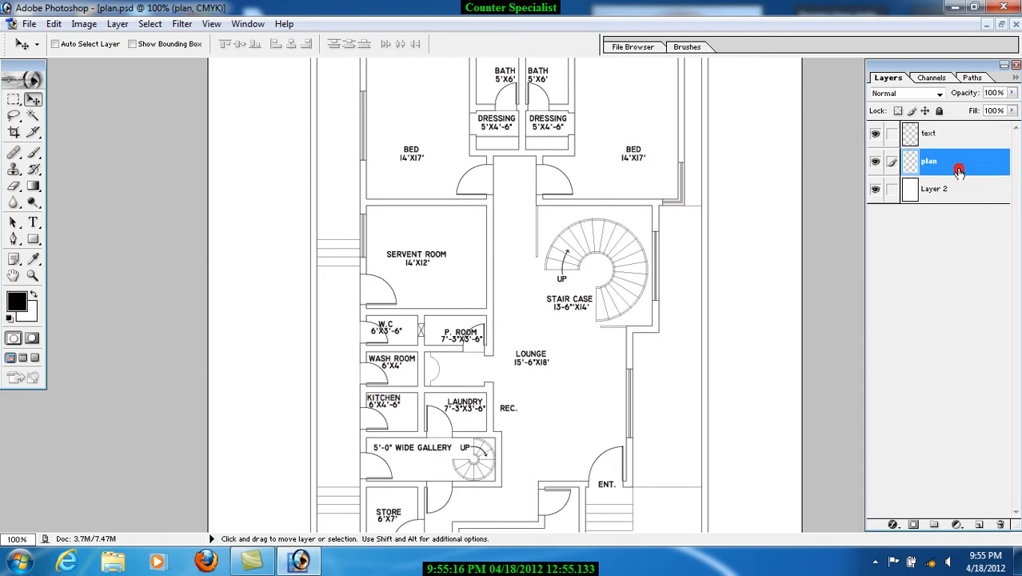
left_click(942, 133)
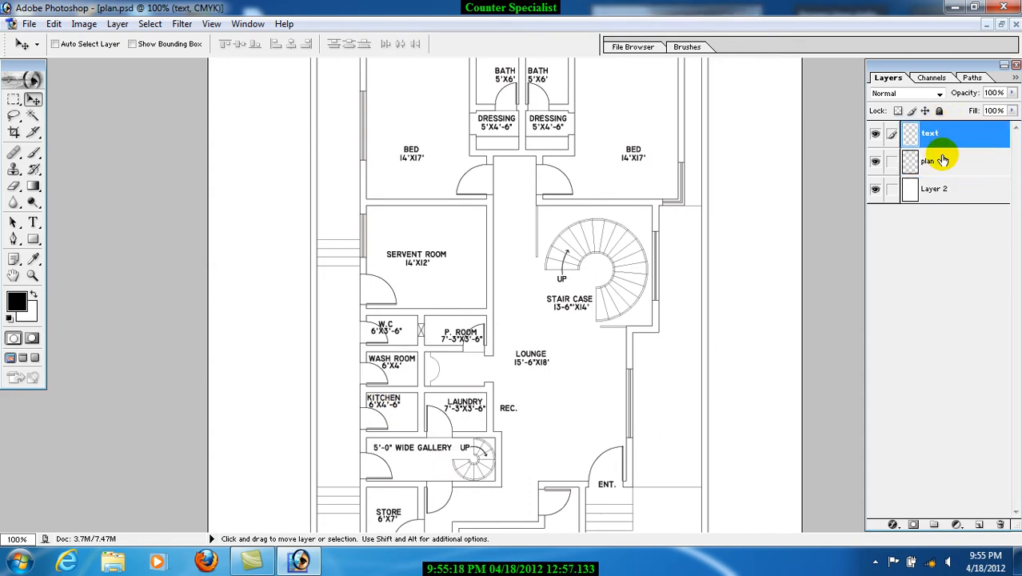
left_click(941, 162)
left_click(944, 134)
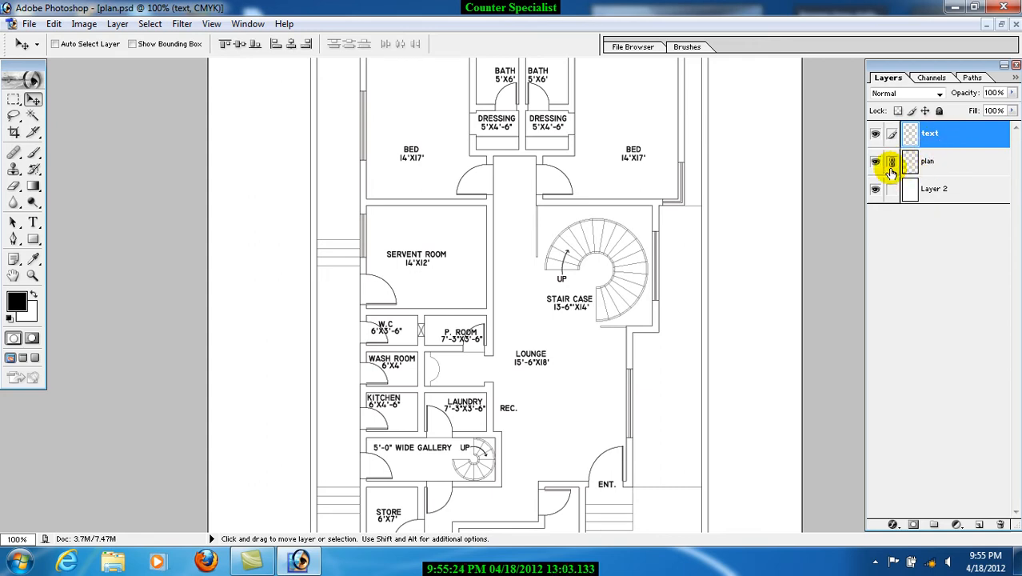
left_click(960, 165)
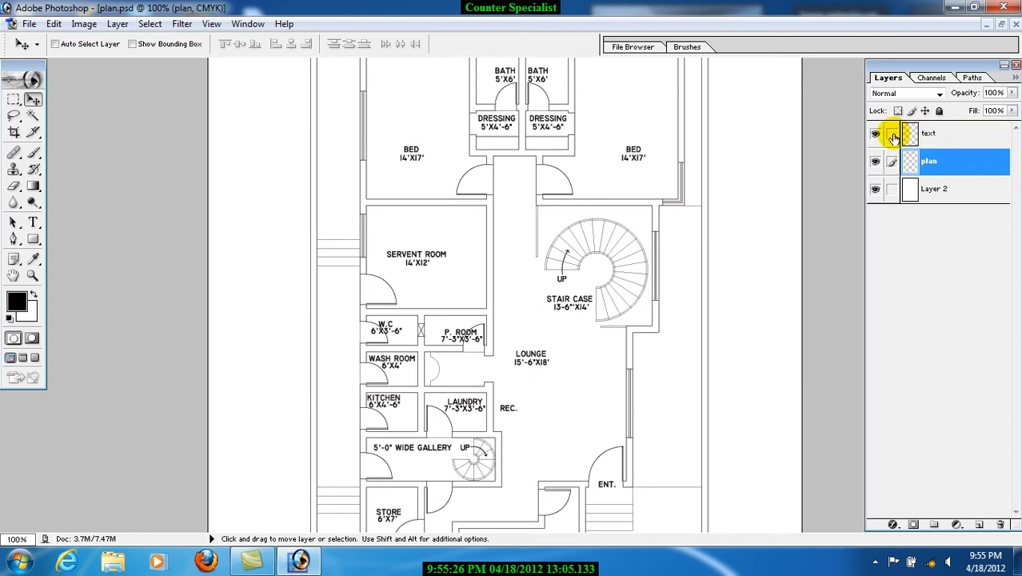
left_click(894, 141)
left_click(952, 134)
left_click(894, 160)
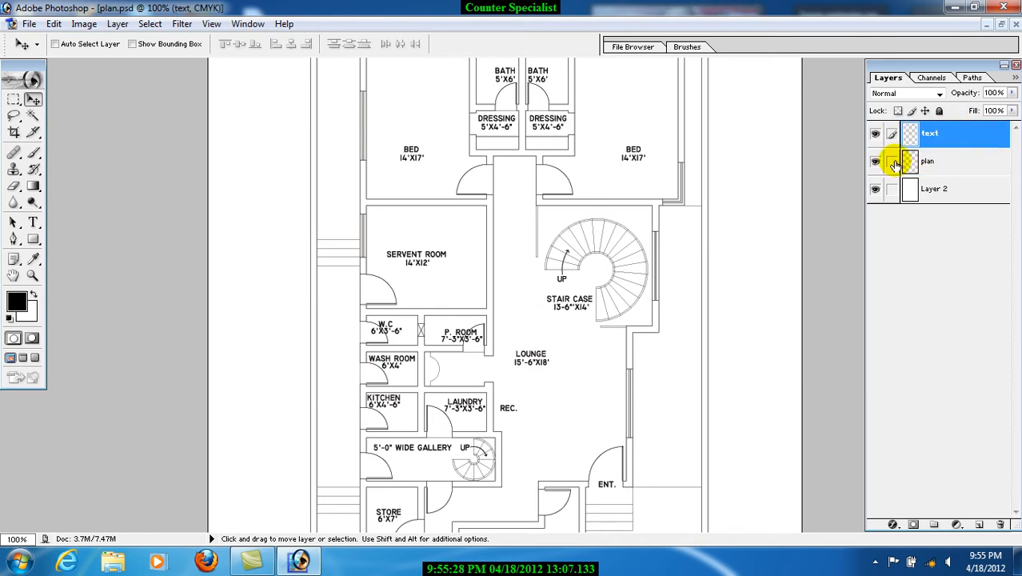
Try moving the linked text and plan layers together over the white background, and restore their original position
left_click_drag(416, 151, 496, 222)
left_click_drag(553, 248, 471, 203)
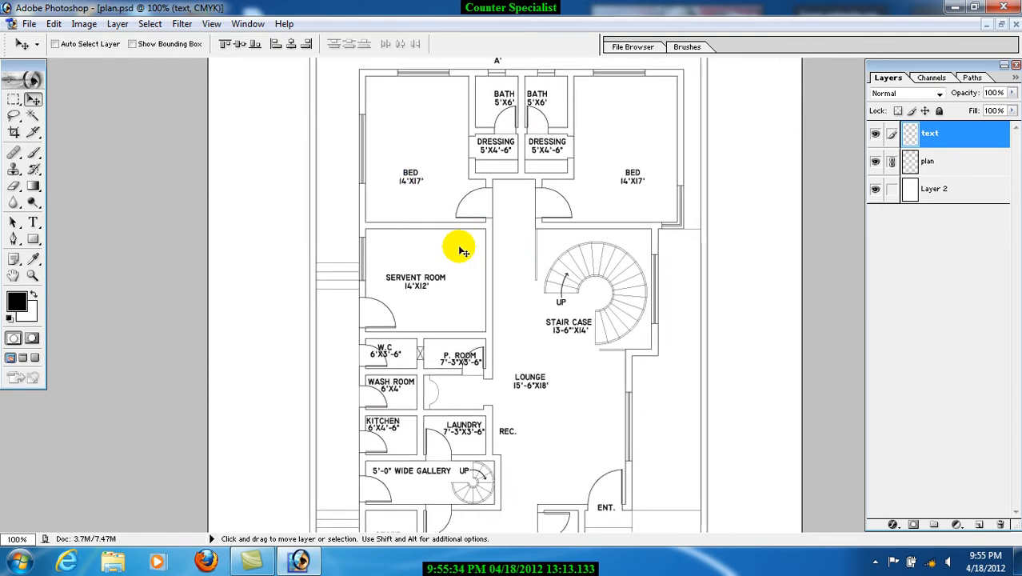
scroll(462, 251, "down", 1)
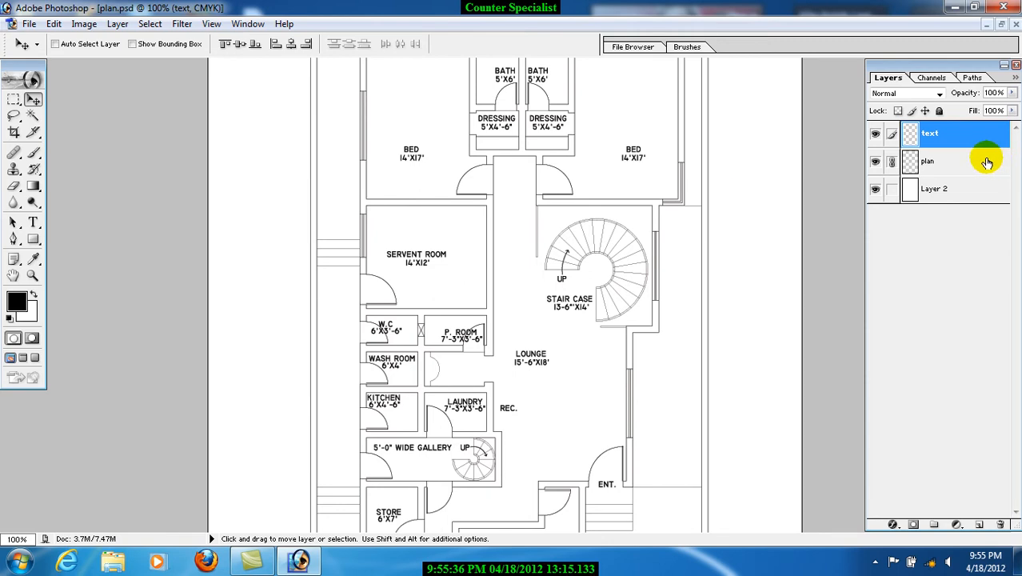
left_click(940, 165)
left_click(943, 132)
left_click(937, 168)
left_click(937, 133)
left_click(953, 181)
left_click(947, 162)
left_click(948, 140)
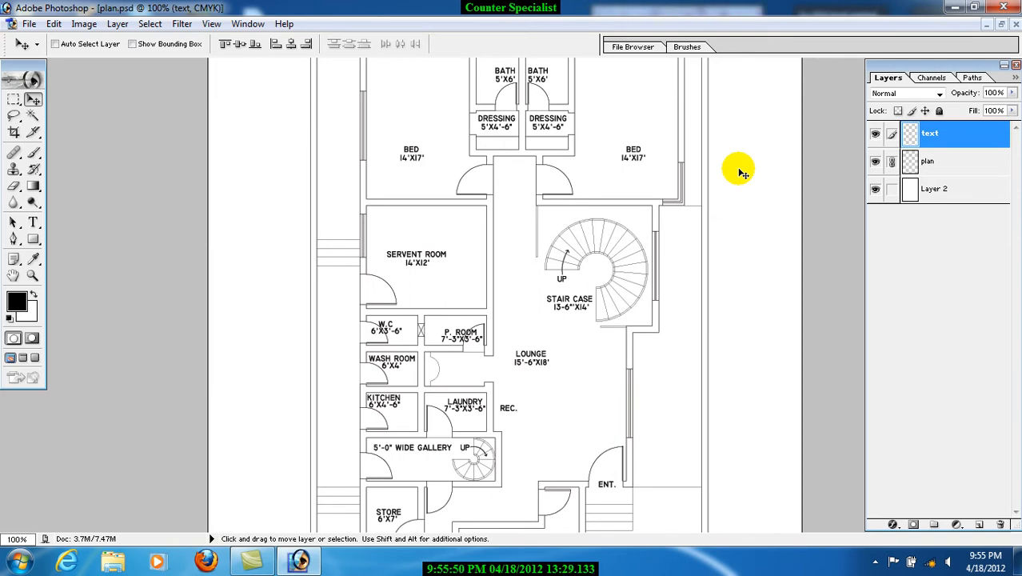
scroll(549, 157, "up", 5)
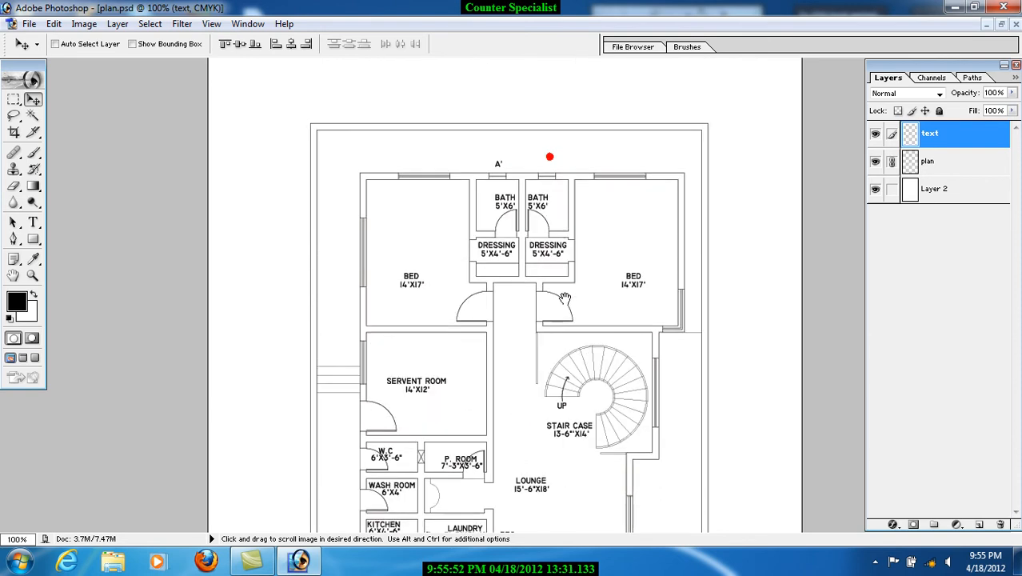
Examine a rendered floor plan sample image in the PHOTOSHOP folder on Work (E:), and return to the plan in Photoshop
left_click(955, 7)
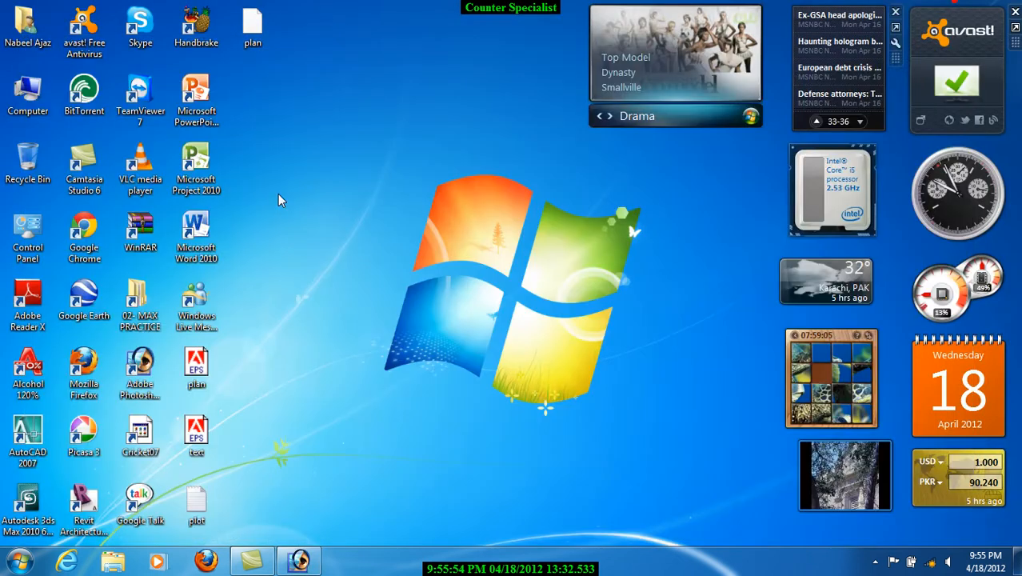
double_click(28, 92)
double_click(573, 124)
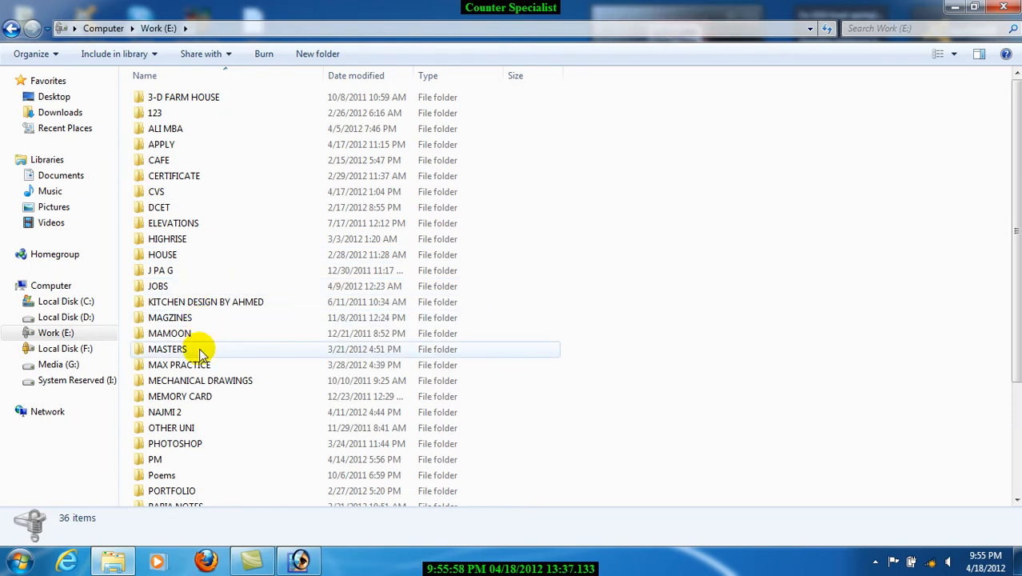
double_click(197, 443)
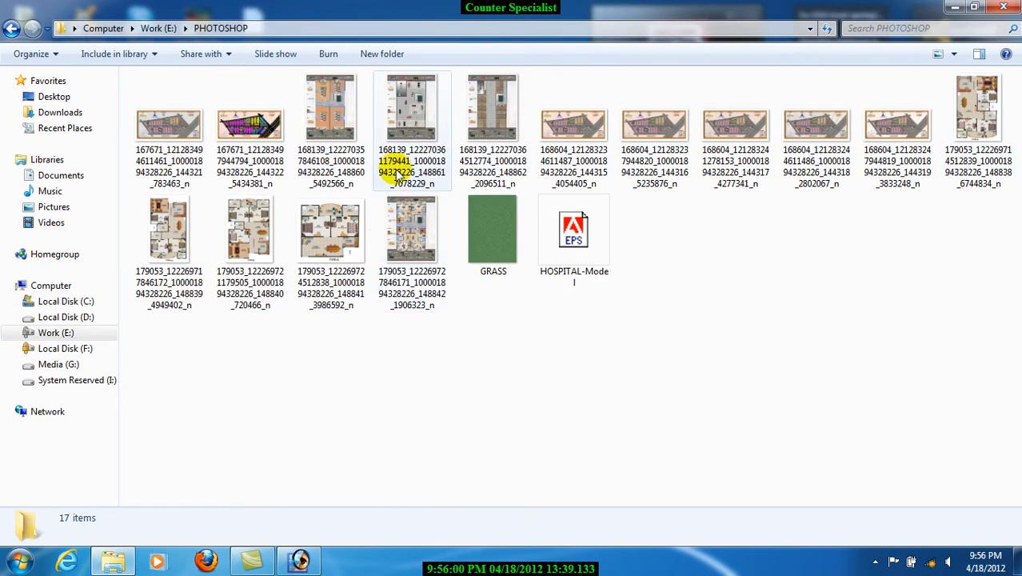
double_click(312, 249)
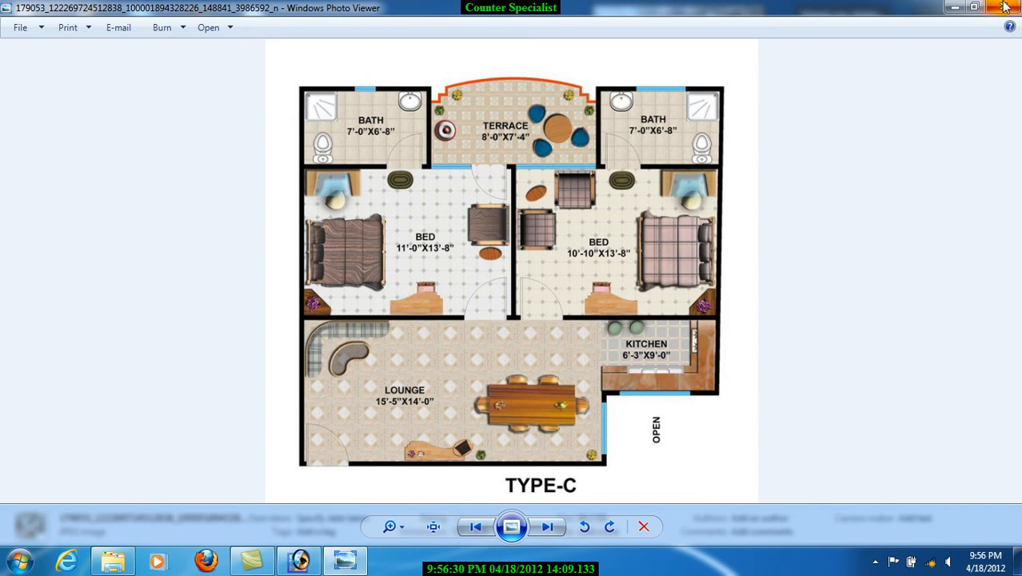
left_click(1004, 6)
left_click(957, 7)
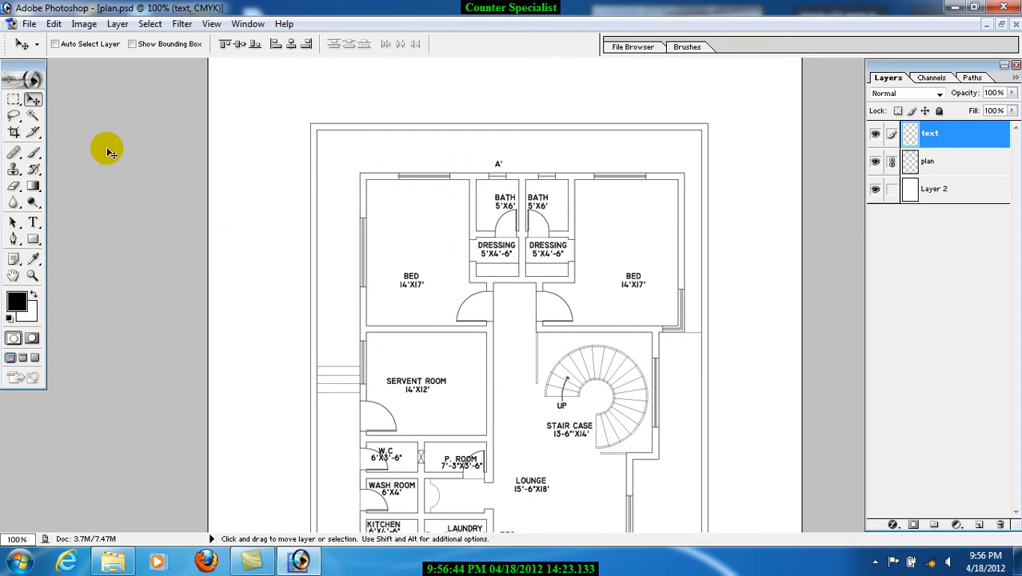
Try selecting an area of the plan with the Magic Wand while the text layer is active, and clear the selection
left_click(33, 117)
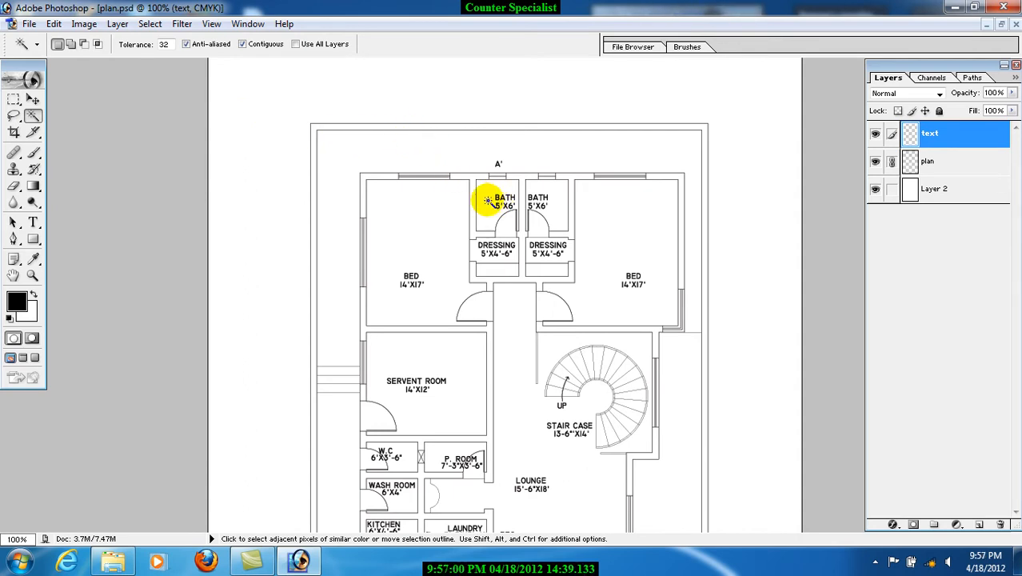
left_click(544, 297)
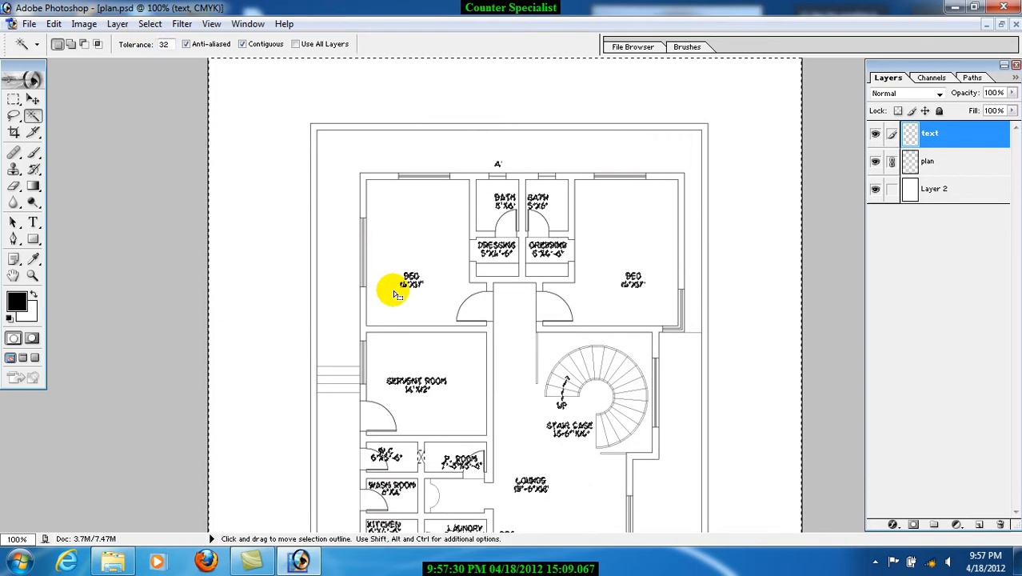
right_click(294, 145)
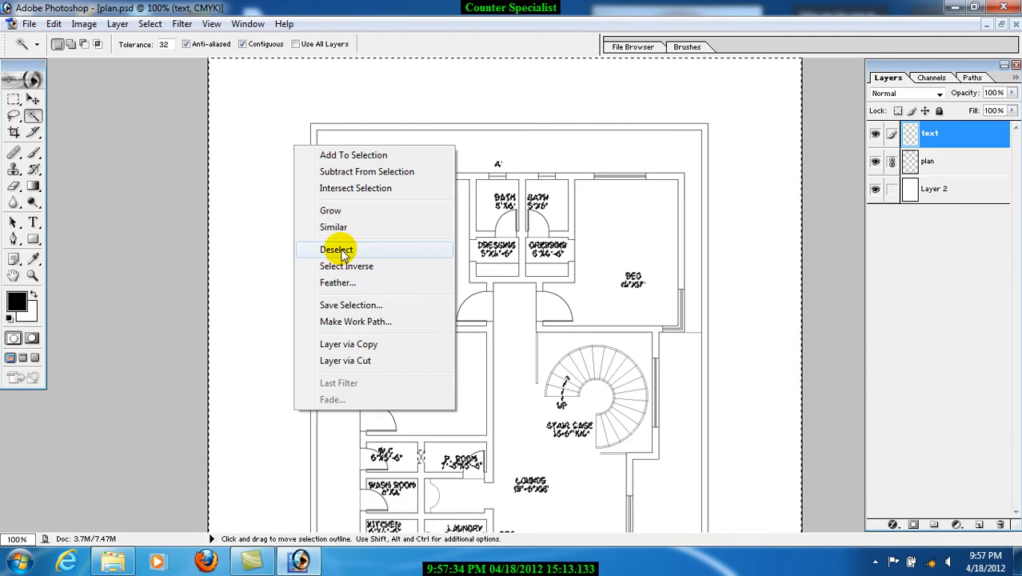
left_click(265, 237)
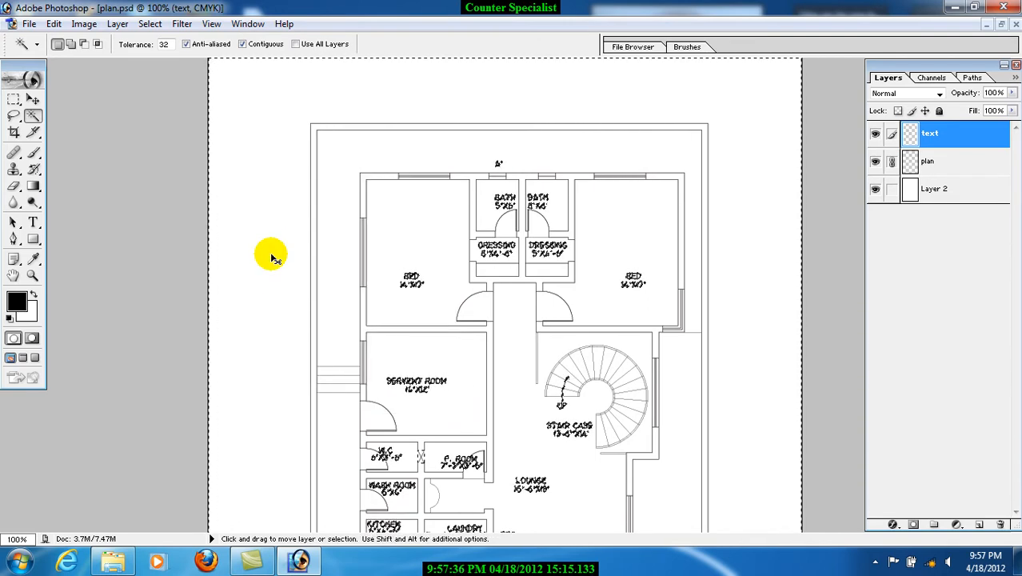
key("ctrl+d")
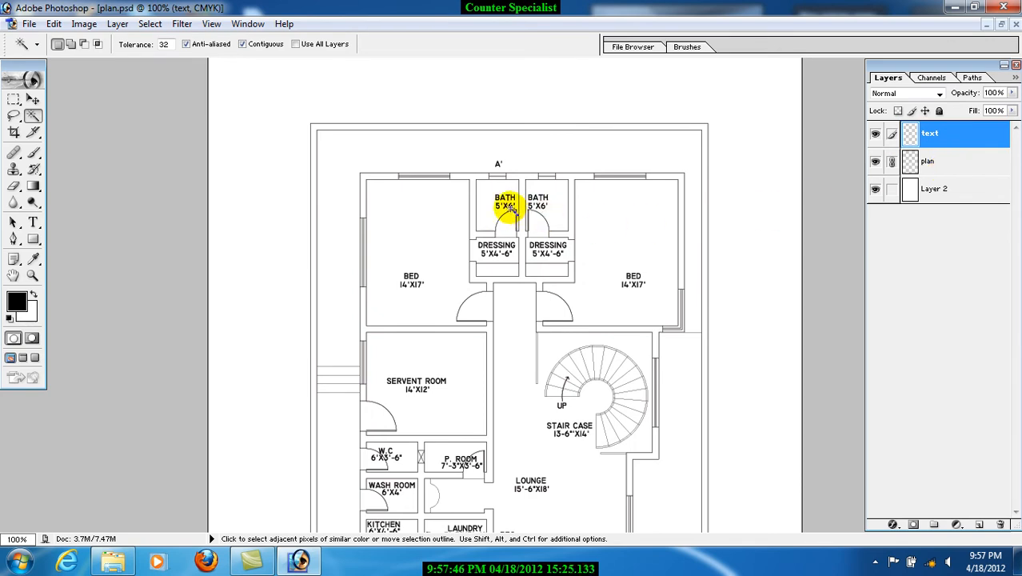
Make the plan layer active and move it above the text layer
left_click(948, 170)
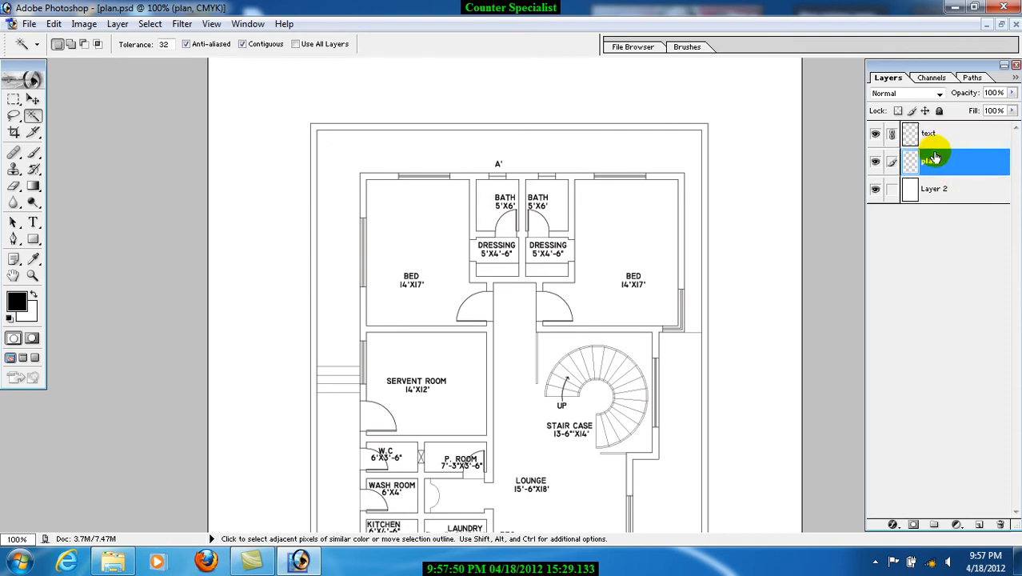
mouse_move(928, 170)
left_mouse_down()
mouse_move(927, 135)
mouse_move(928, 178)
left_mouse_up()
left_click(937, 139)
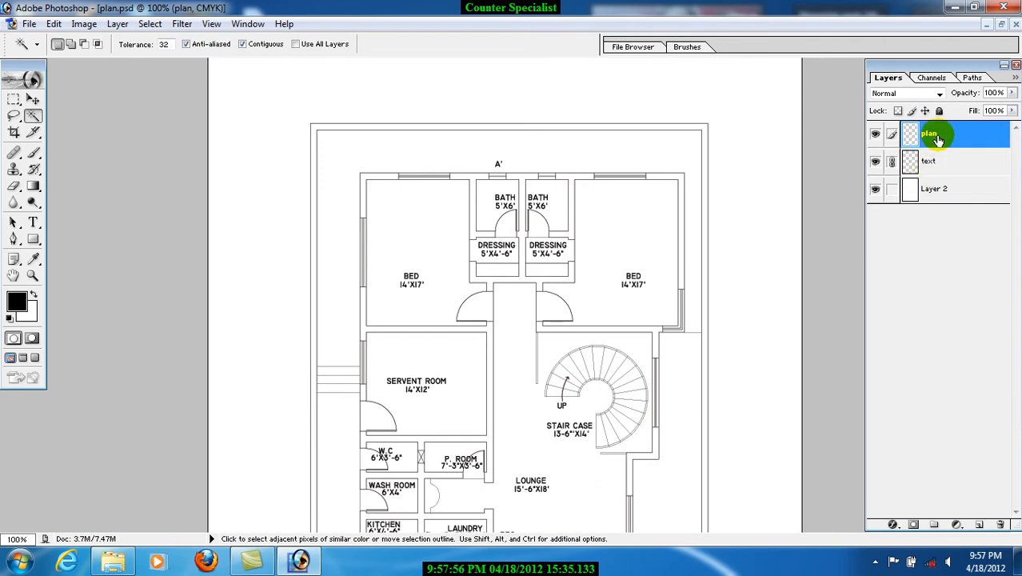
Try selecting the left bath's interior with the Magic Wand, adding its door swing area to the selection, and deselect everything
left_click(487, 197)
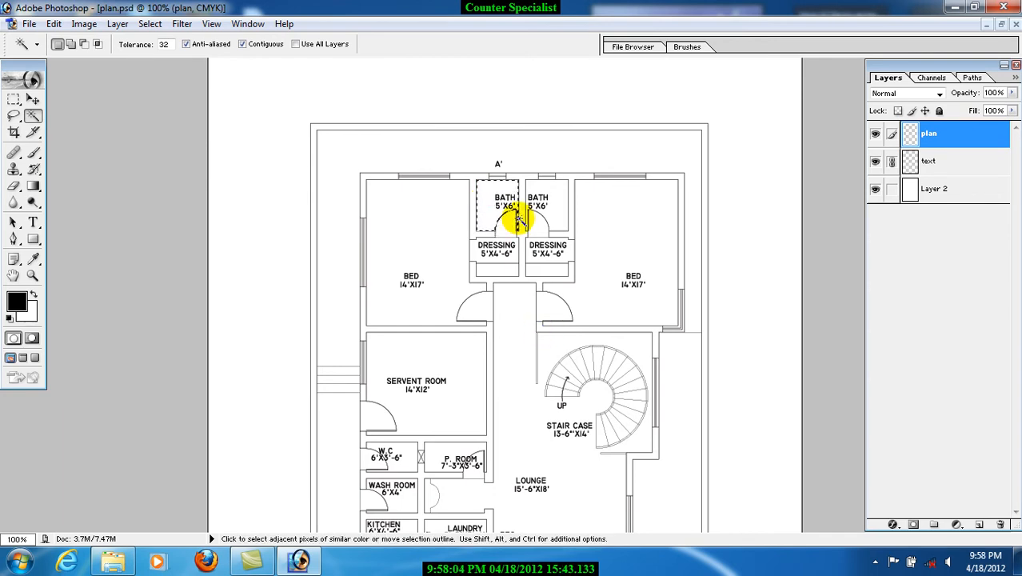
left_click(30, 280)
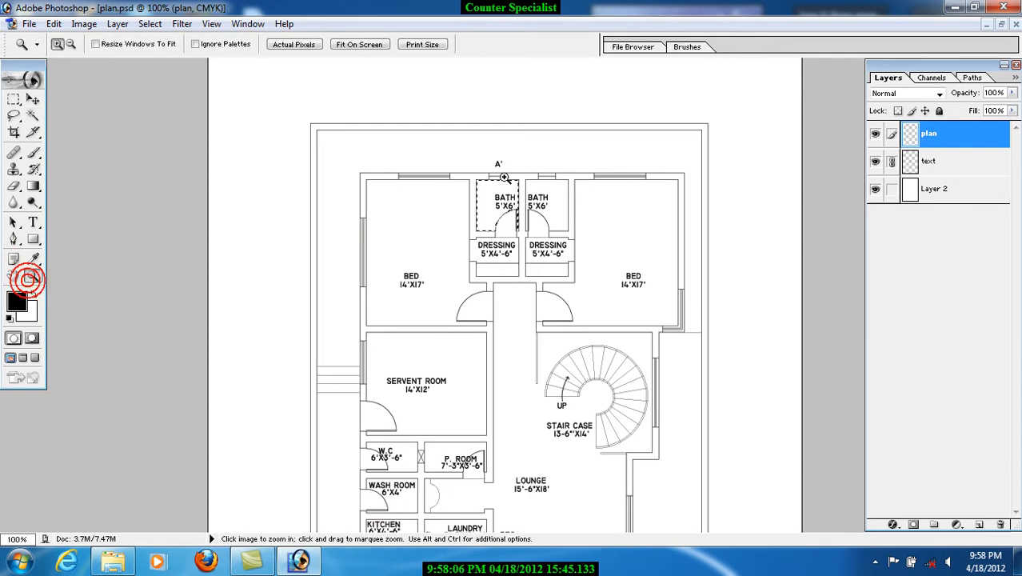
left_click_drag(458, 168, 548, 252)
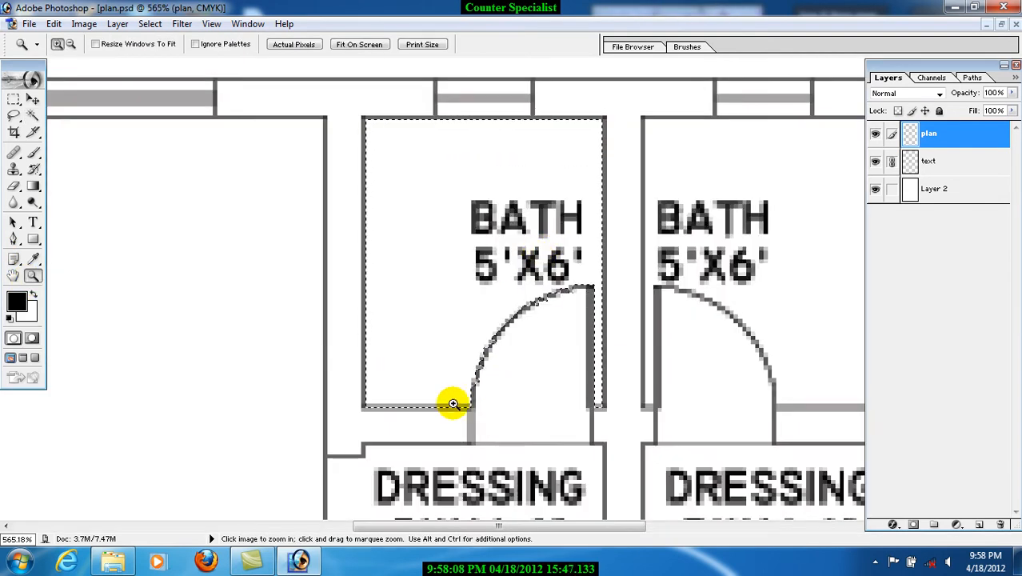
left_click(33, 117)
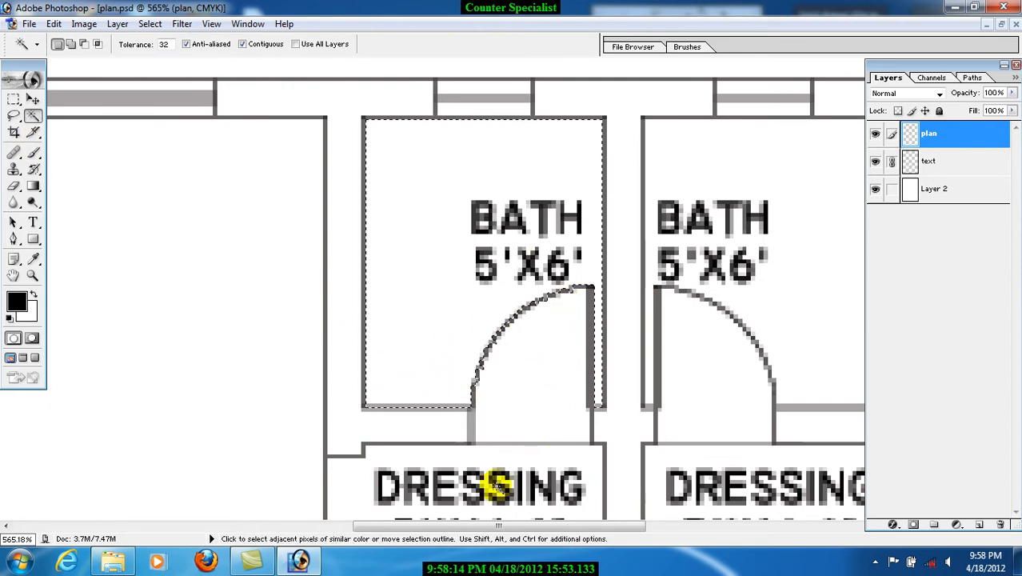
left_click(530, 387)
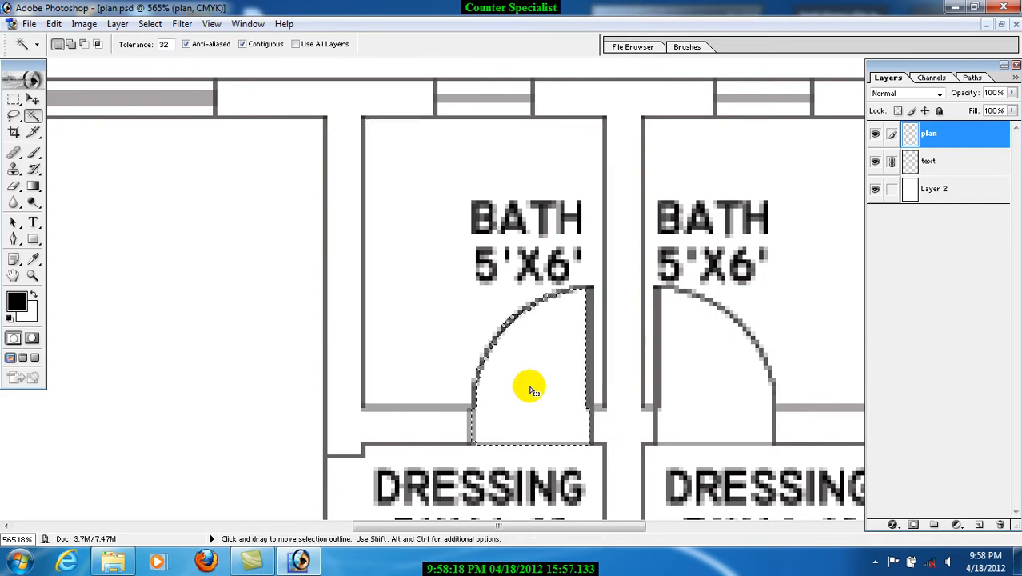
left_click(435, 256)
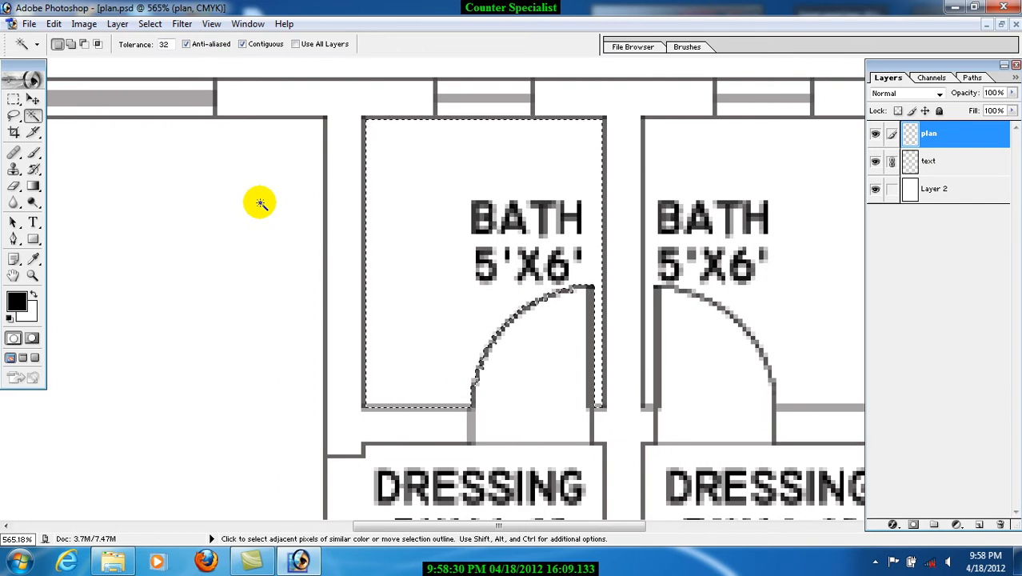
left_click(72, 45)
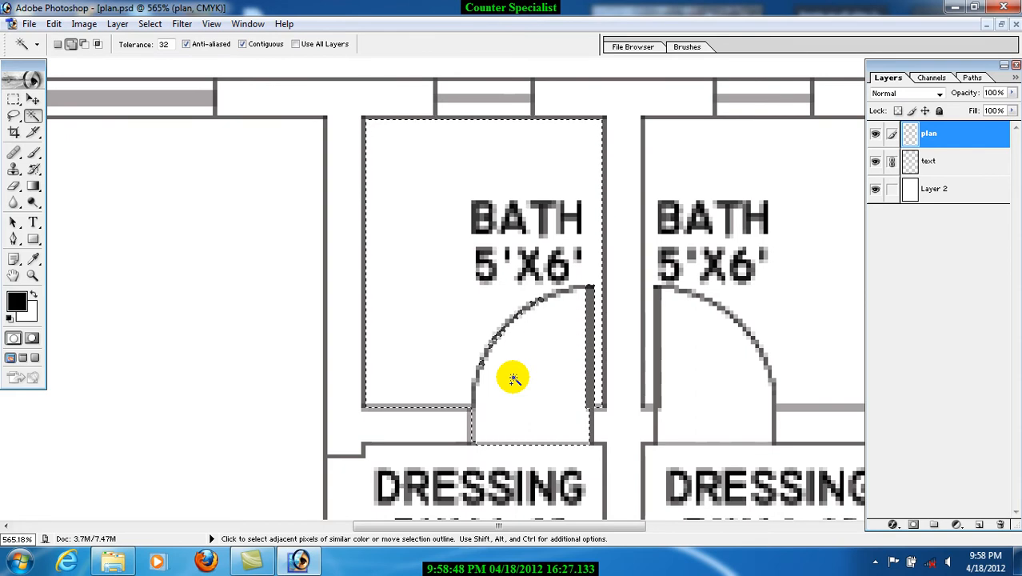
key("ctrl+d")
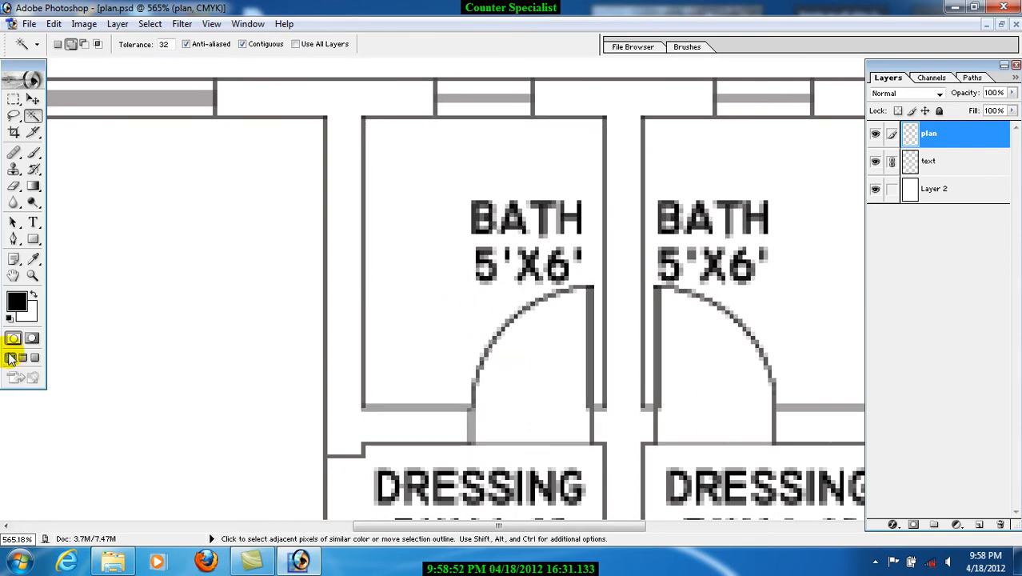
Select the wall section between the left bedroom and the left bath on the plan layer with the Magic Wand
left_click(33, 275)
right_click(298, 244)
left_click(344, 260)
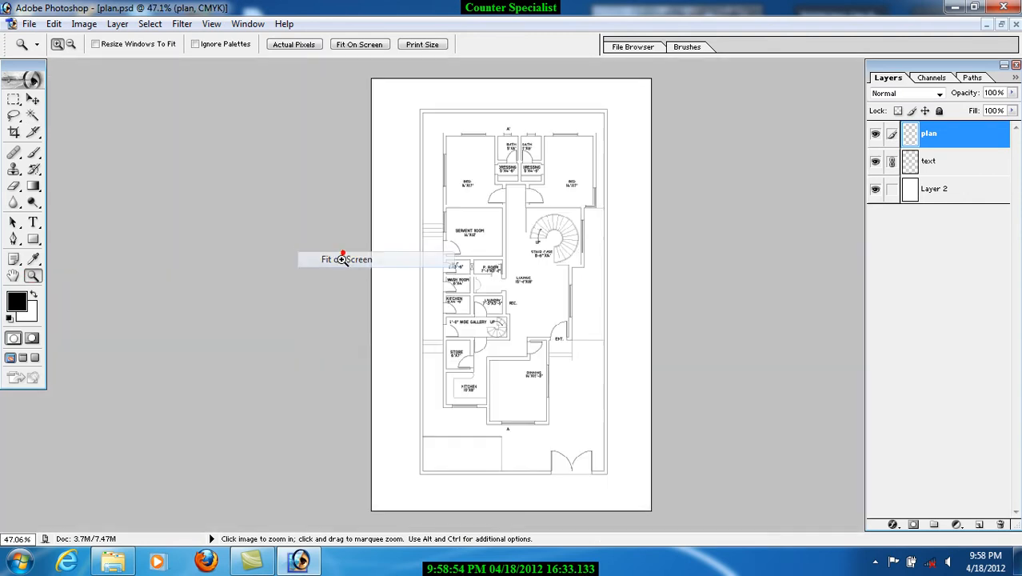
left_click_drag(405, 97, 630, 488)
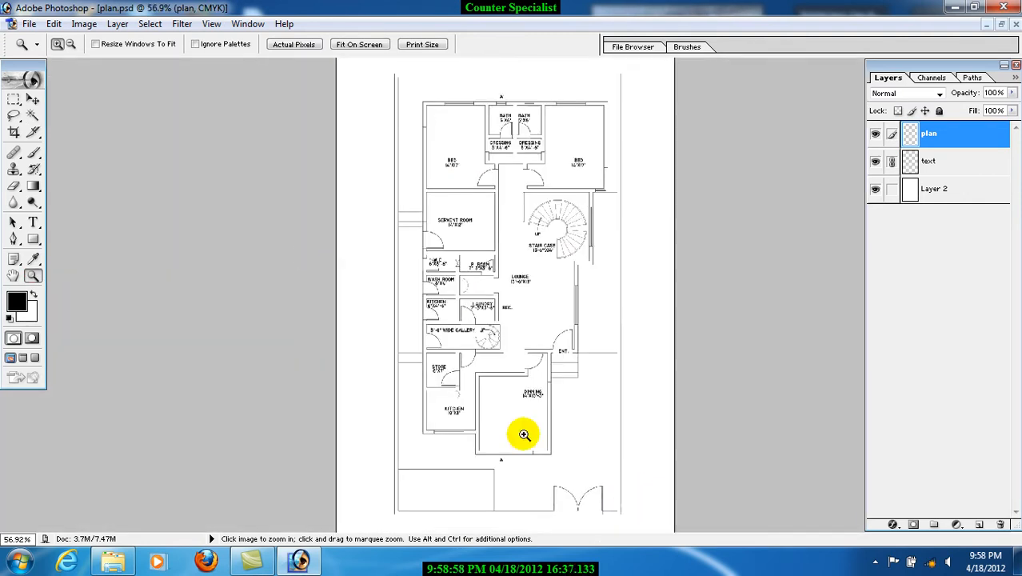
left_click(509, 355)
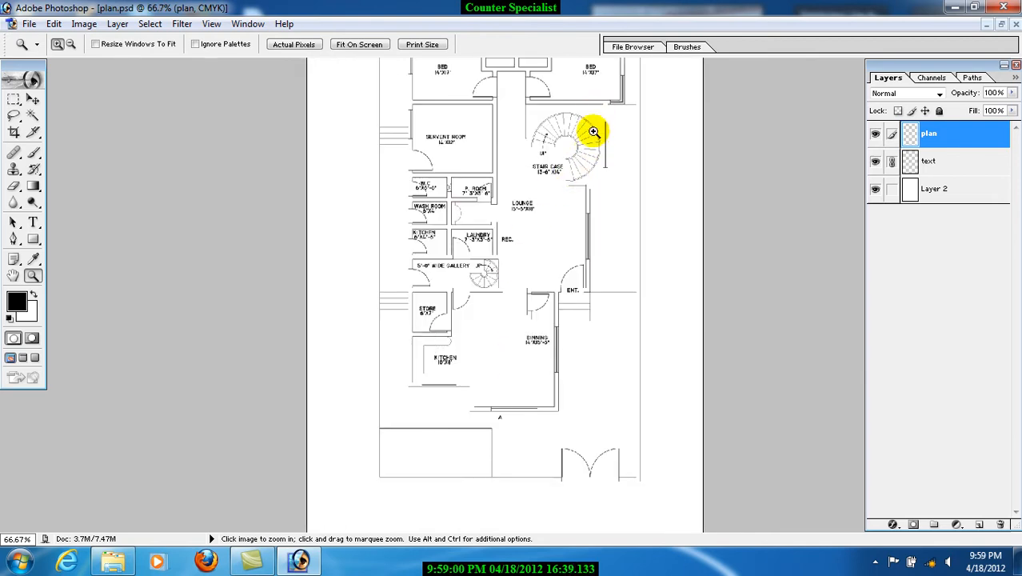
left_click(558, 183)
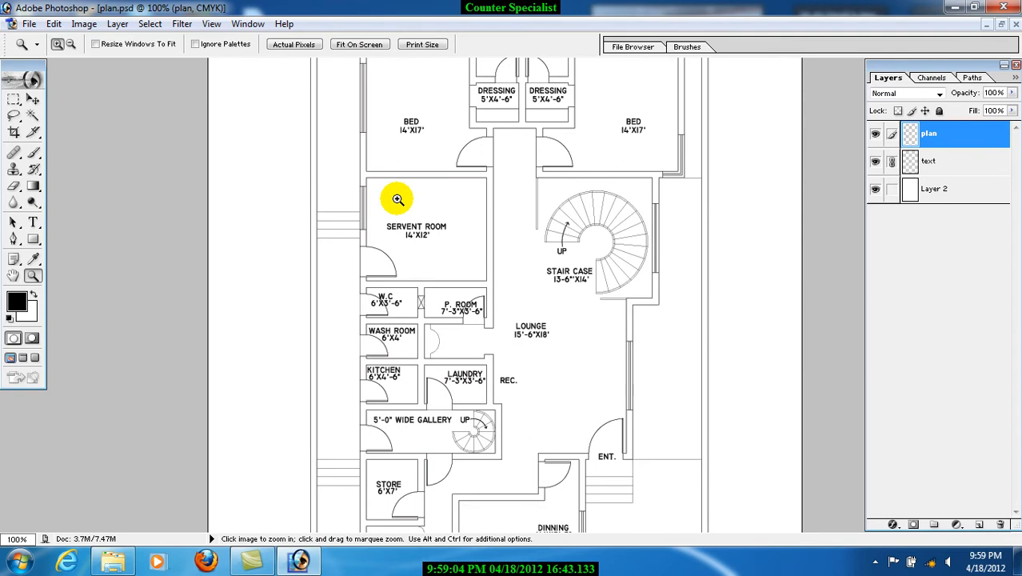
scroll(394, 203, "up", 5)
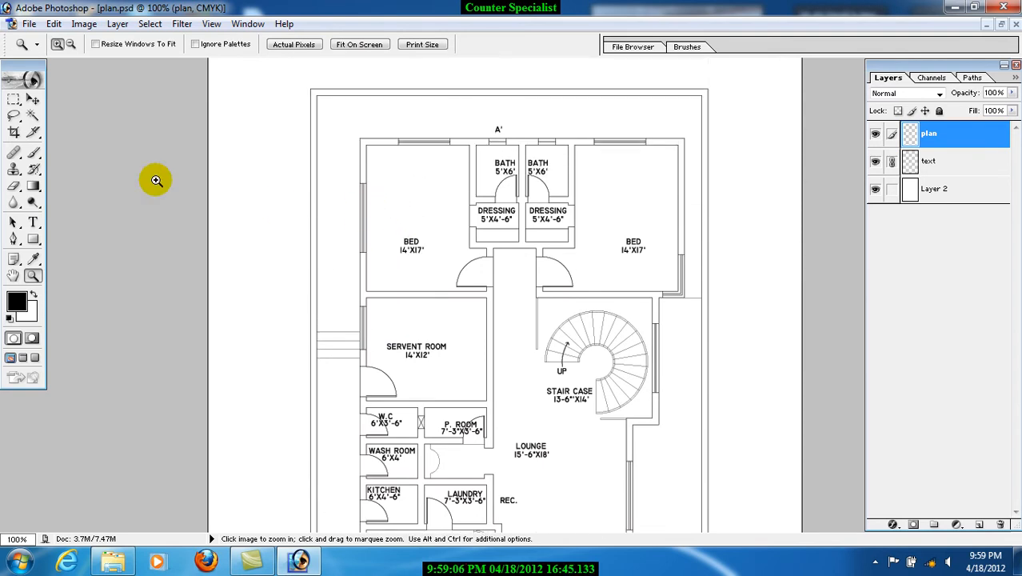
left_click(33, 115)
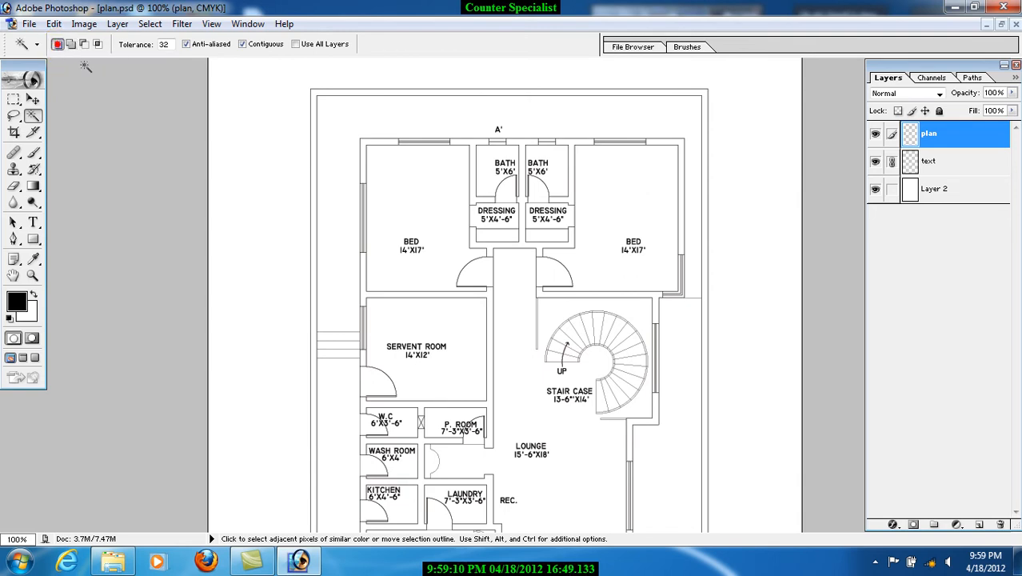
left_click(385, 145)
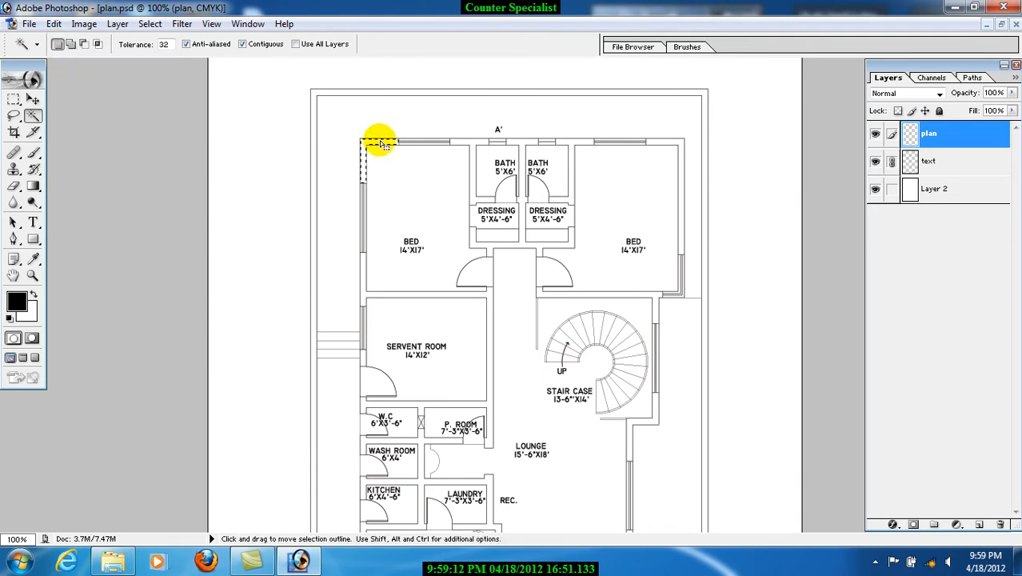
left_click(473, 145)
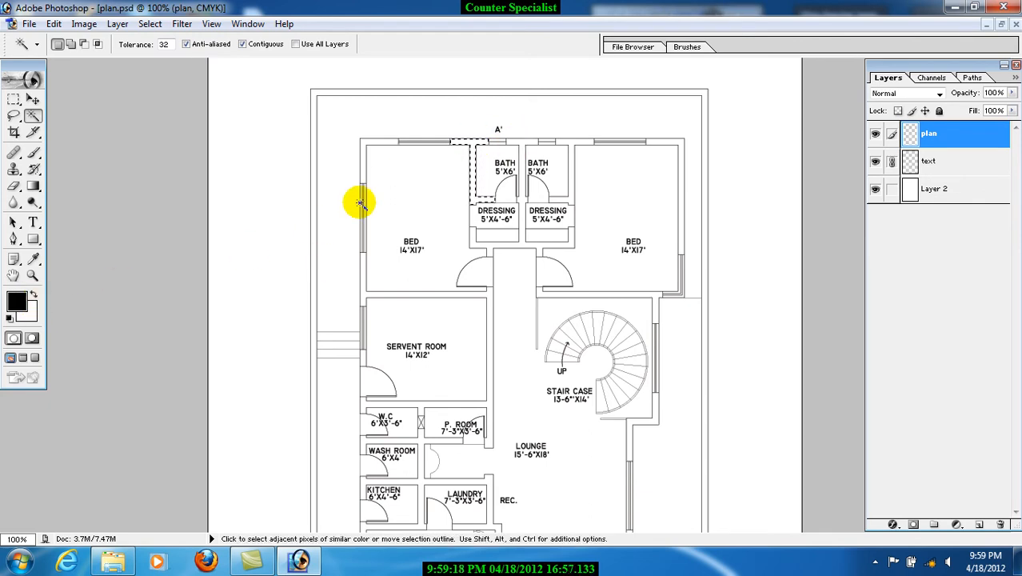
Add the walls around the bedrooms, baths, dressing areas, servant room, service rooms and staircase to the Magic Wand selection
left_click(74, 44)
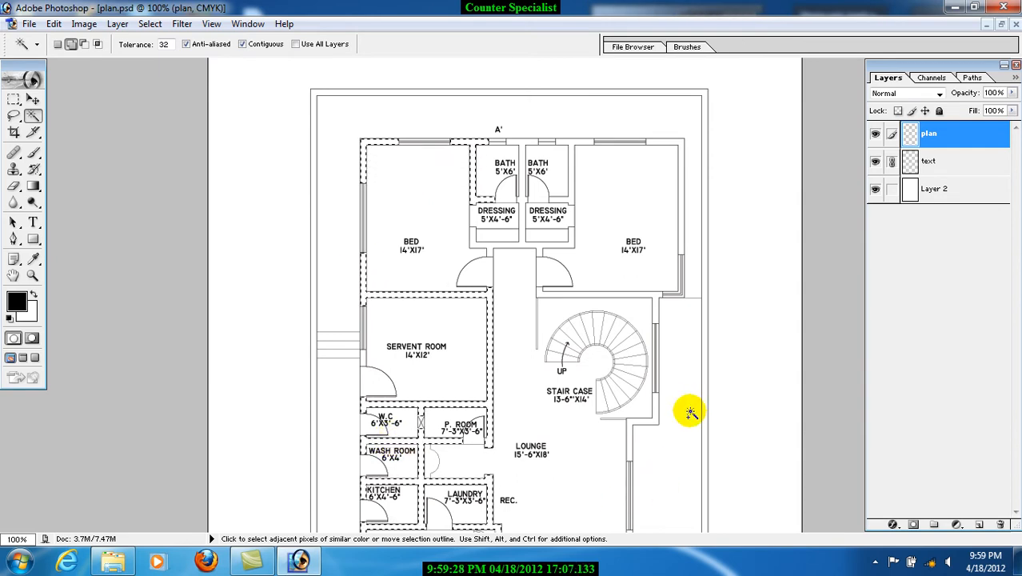
left_click(650, 301)
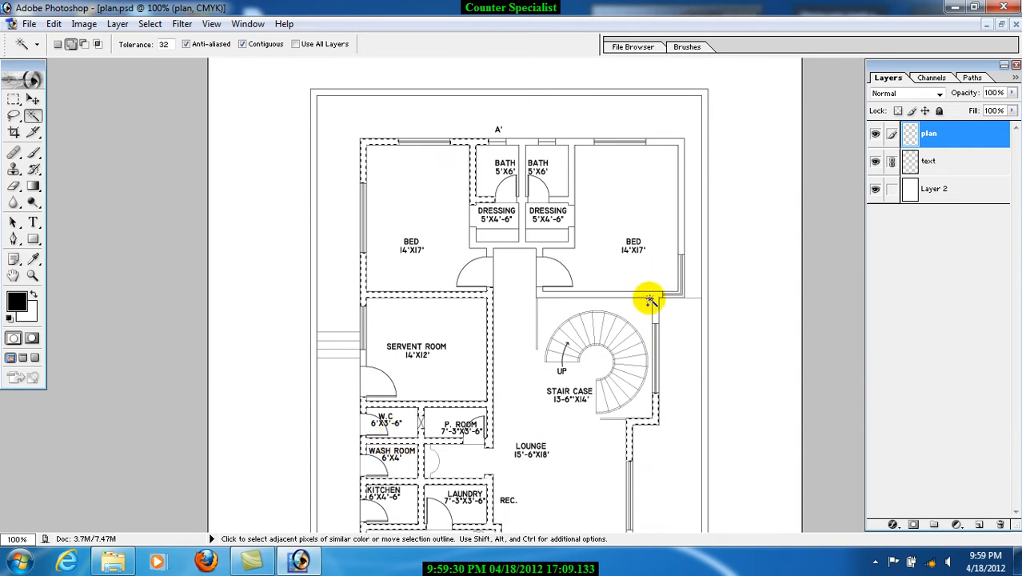
left_click(669, 144)
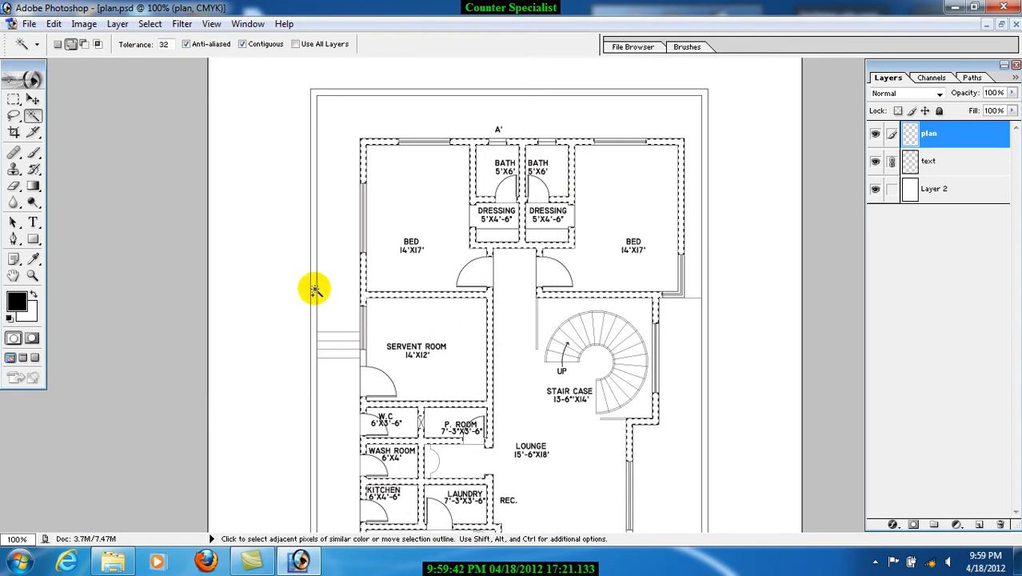
Add the walls around the store, lower kitchen, dining room and entrance to the Magic Wand selection
scroll(406, 315, "down", 3)
scroll(398, 324, "down", 4)
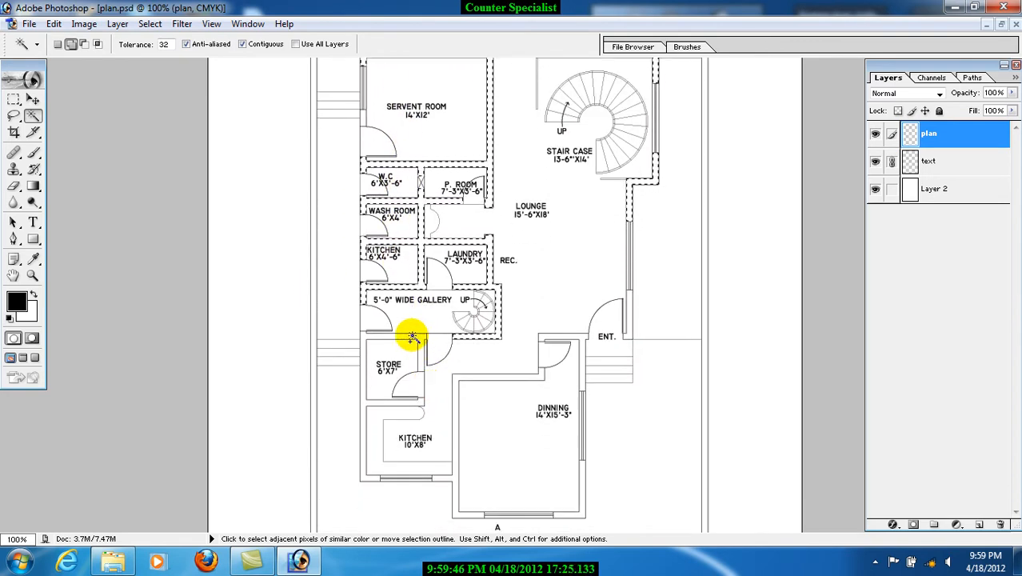
left_click(419, 331, "shift")
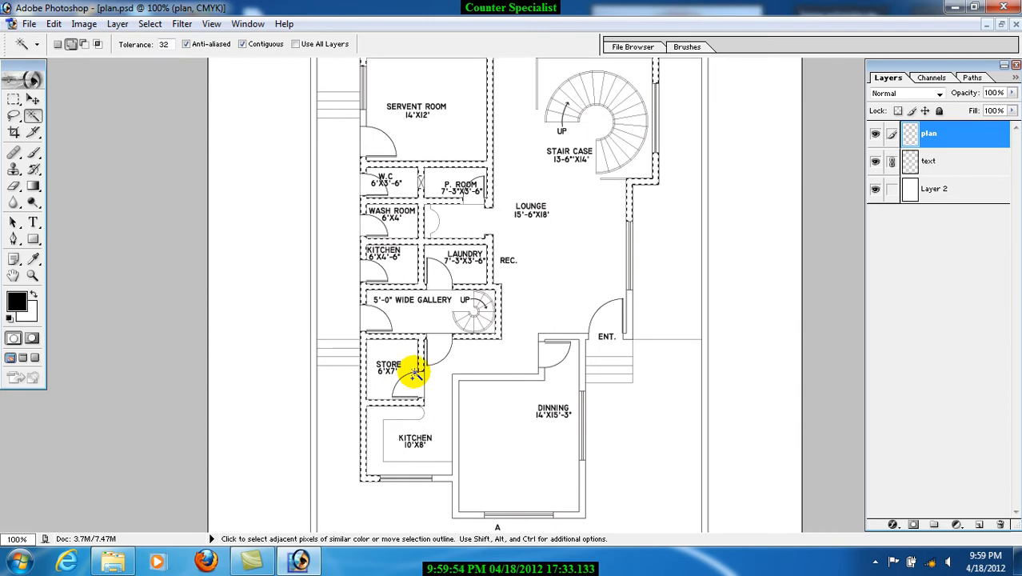
scroll(426, 349, "down", 3)
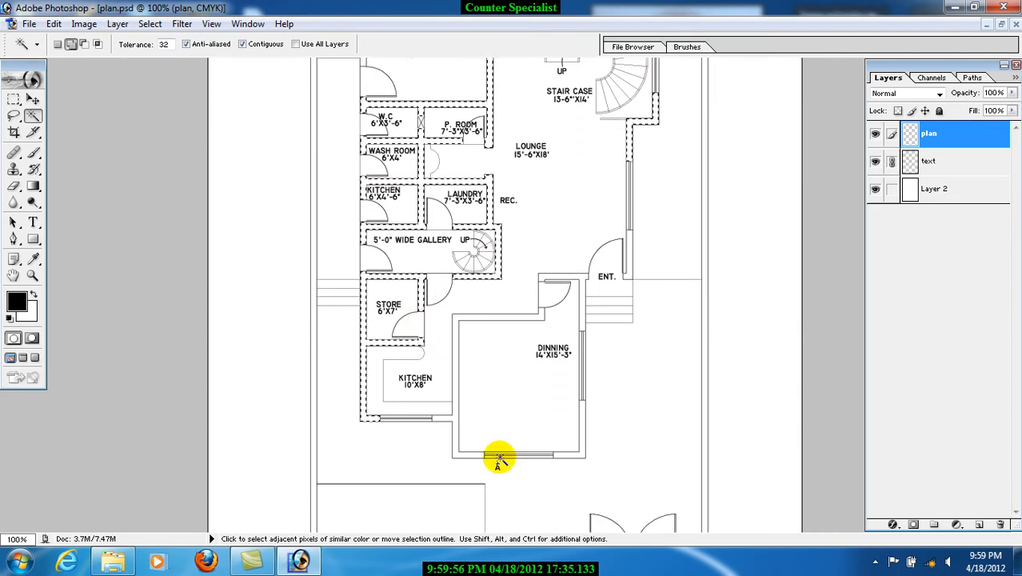
left_click(458, 320)
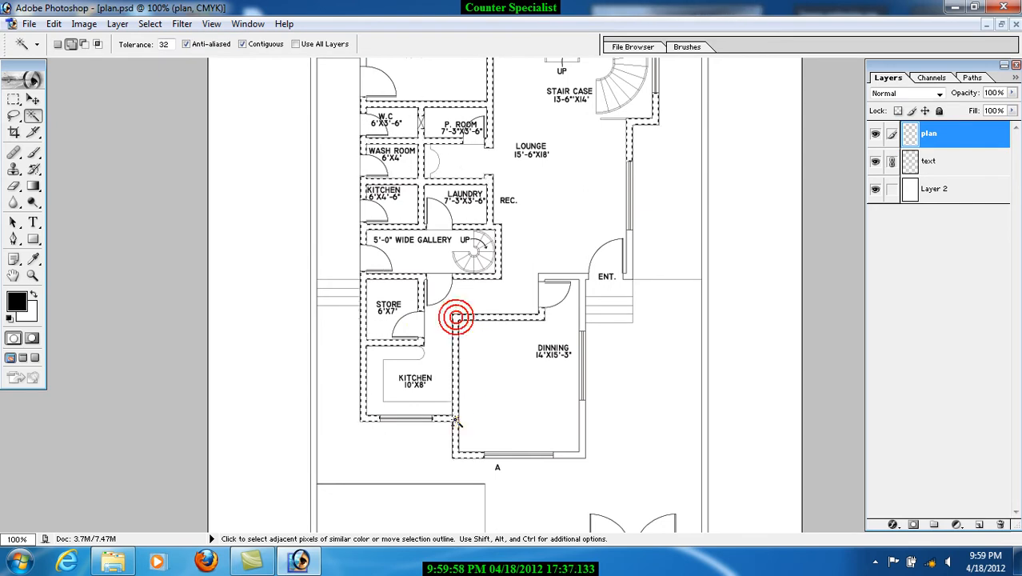
left_click(563, 457)
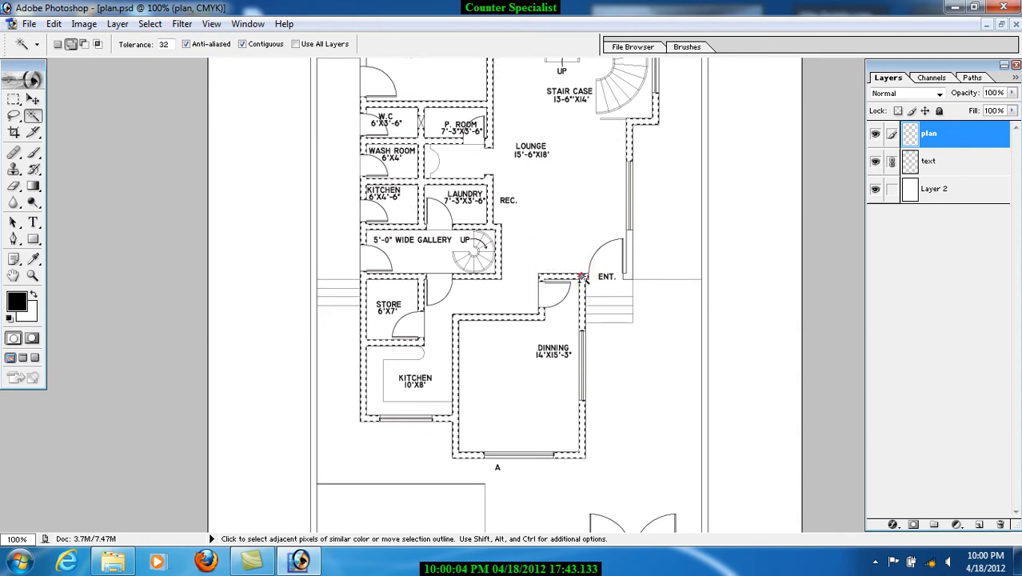
left_click(628, 274)
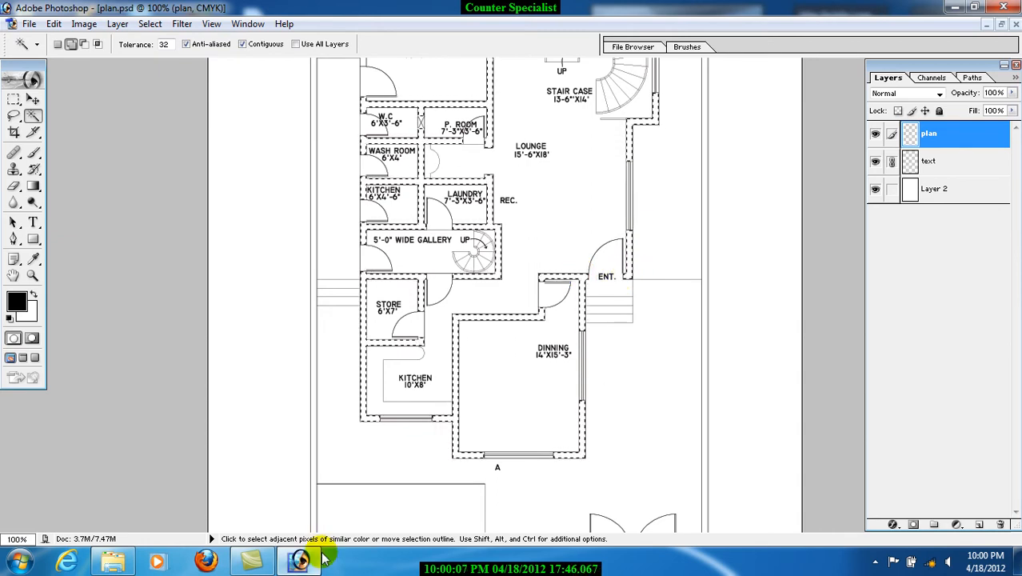
Switch to the PHOTOSHOP folder in Windows Explorer, view a rendered floor plan sample image, and close both windows
left_click(112, 560)
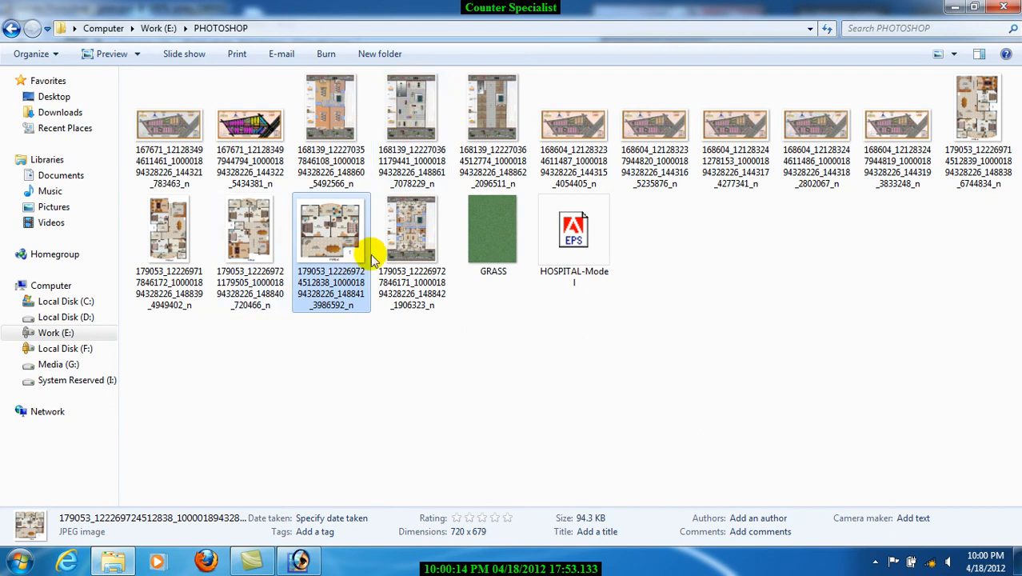
double_click(392, 248)
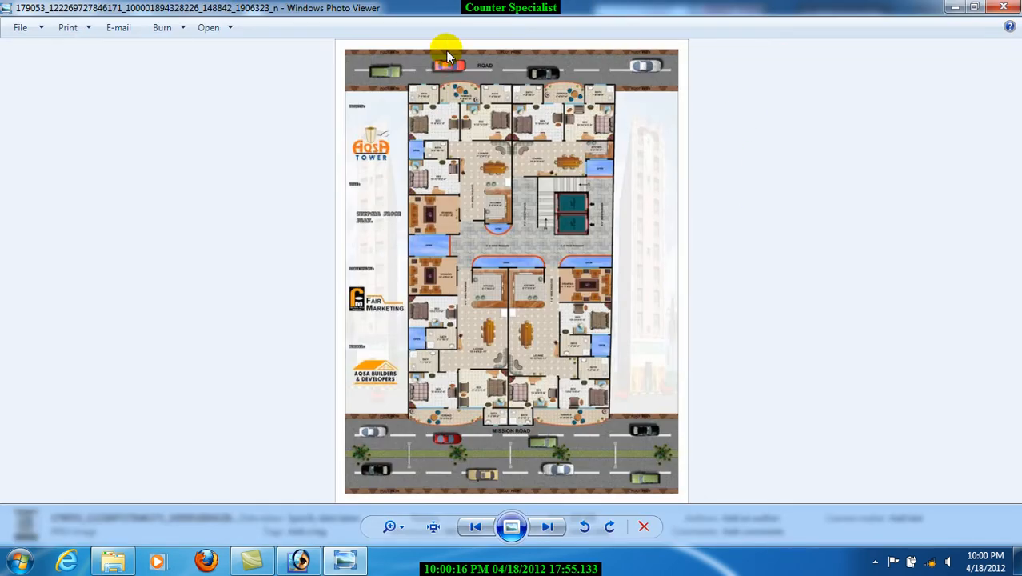
left_click(1004, 7)
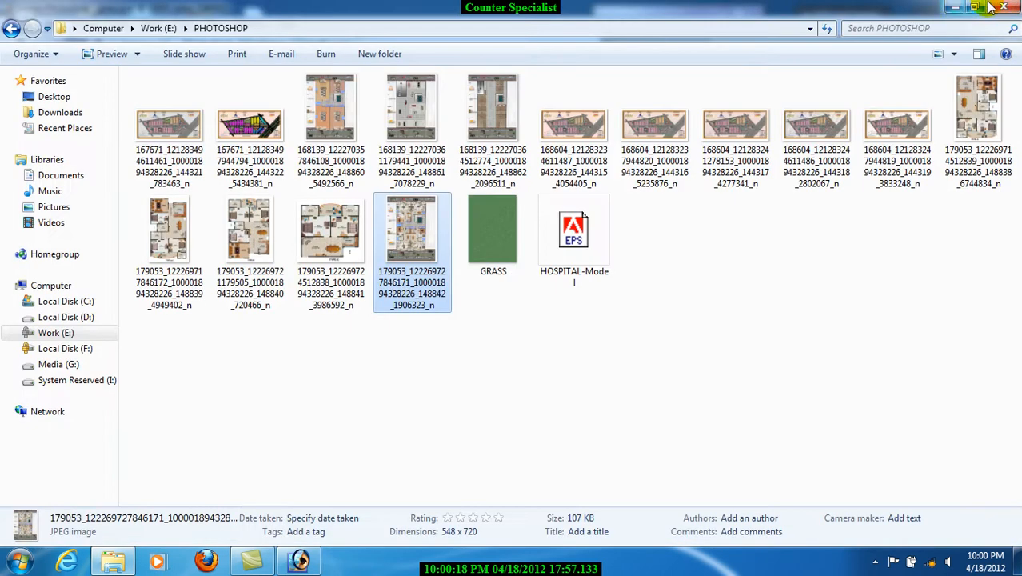
left_click(1009, 7)
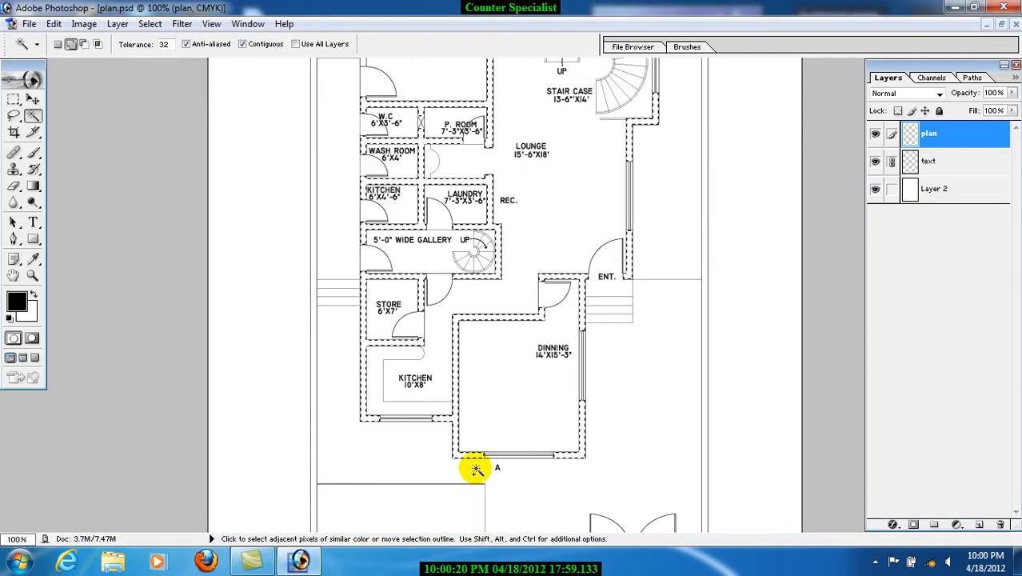
Try adding a new empty layer above the plan layer, and merge it back down
scroll(470, 455, "down", 2)
scroll(470, 455, "down", 3)
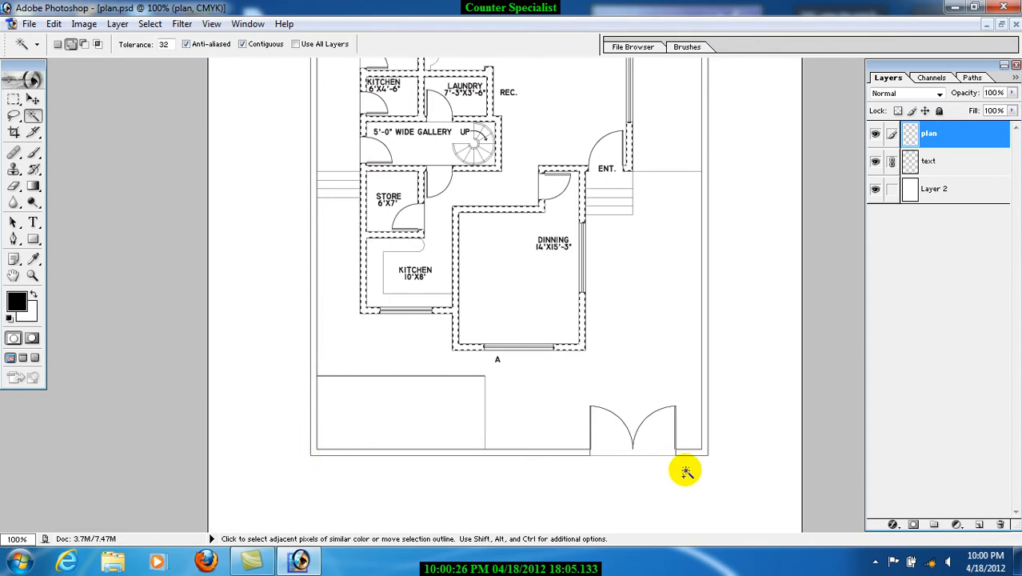
scroll(704, 400, "up", 11)
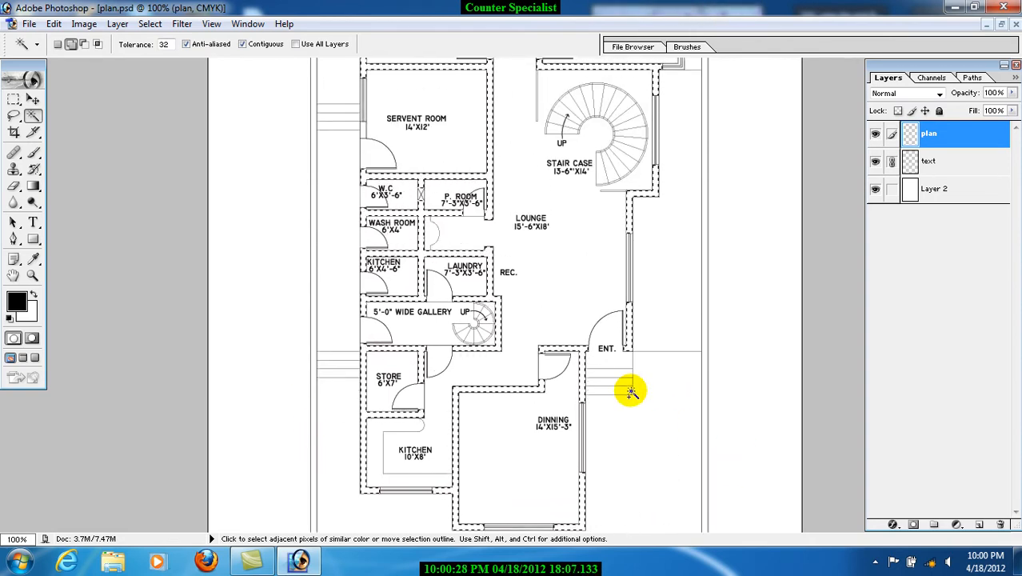
scroll(630, 391, "up", 5)
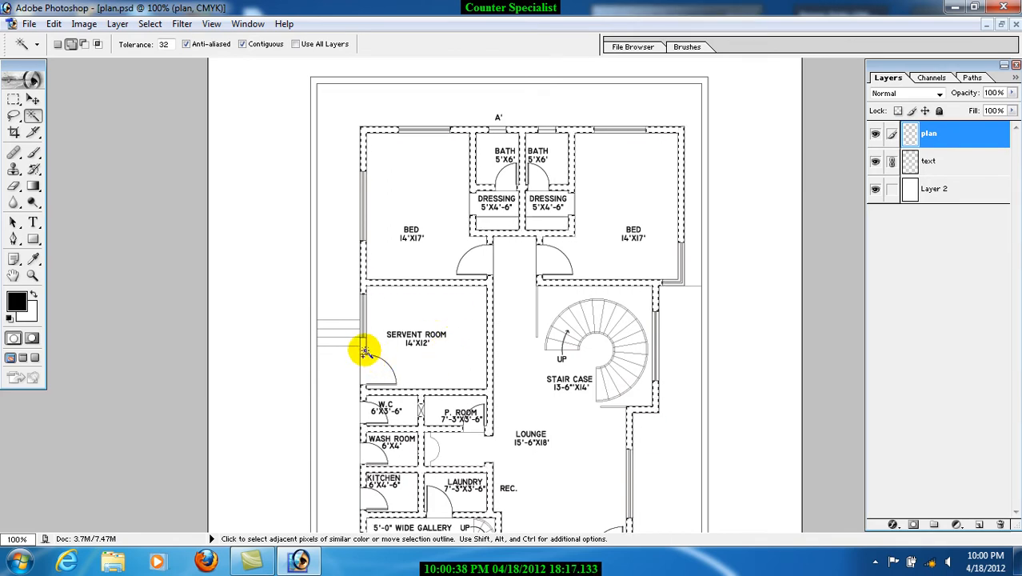
scroll(505, 191, "down", 1)
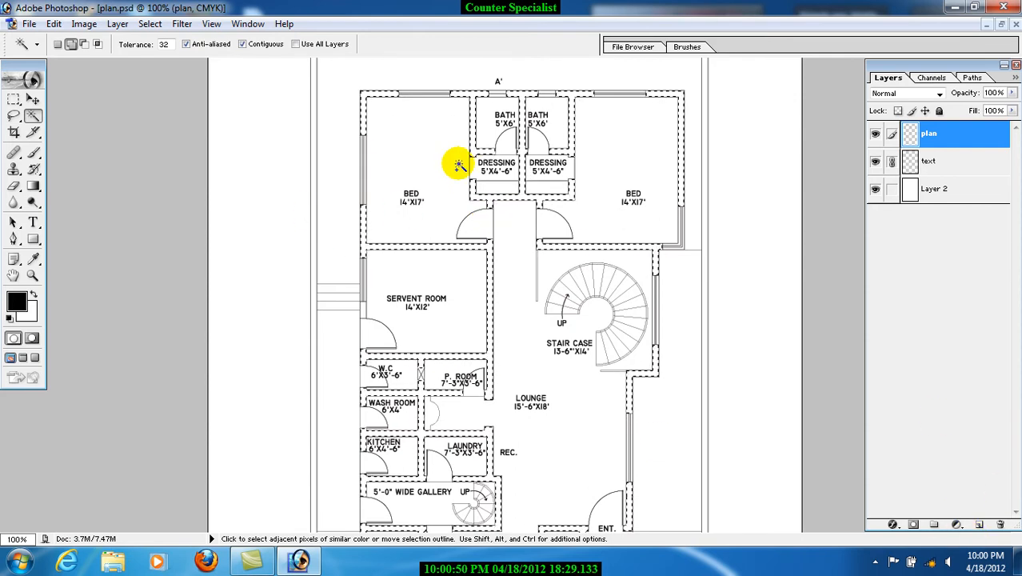
left_click(980, 525)
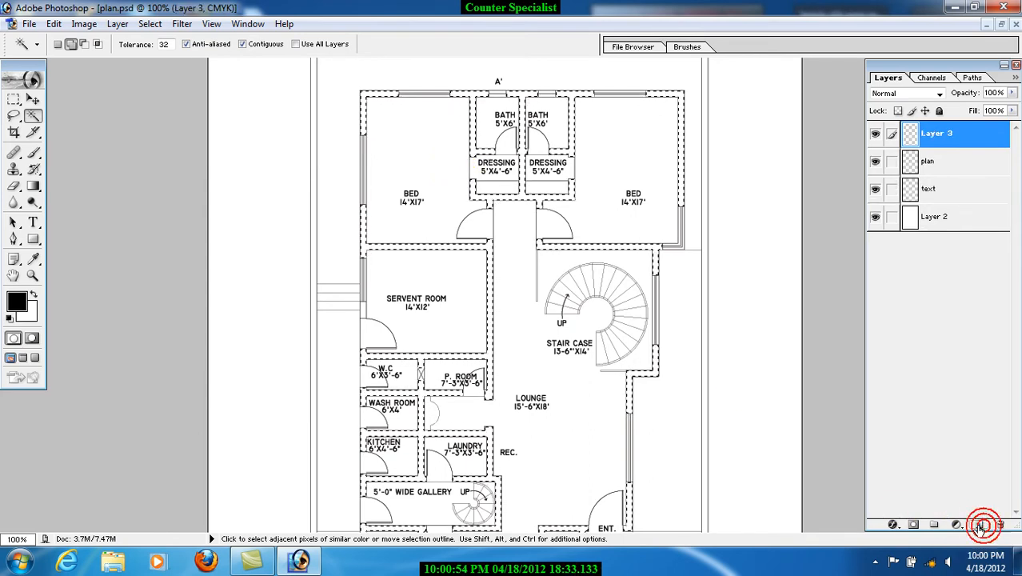
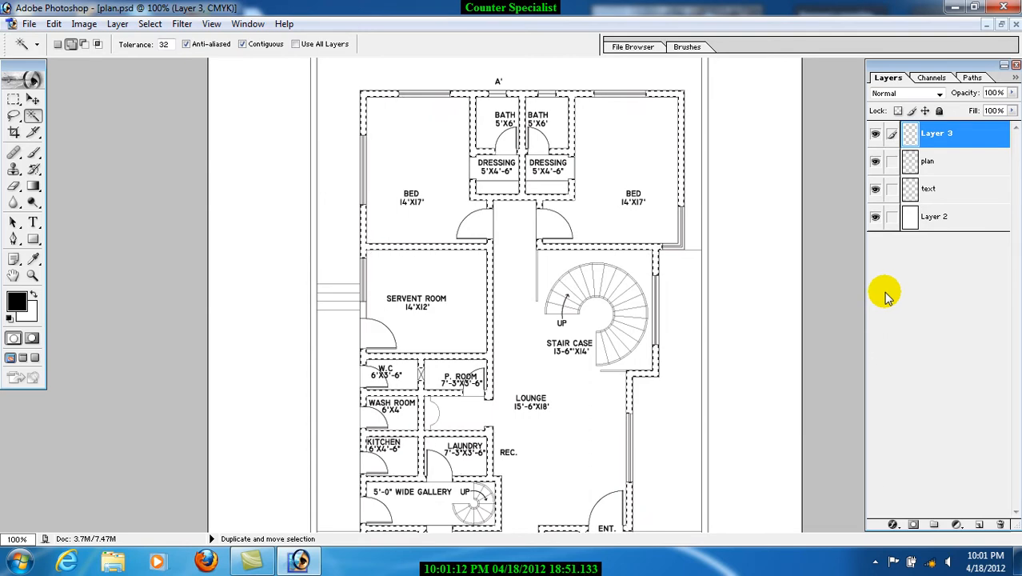
key("ctrl+e")
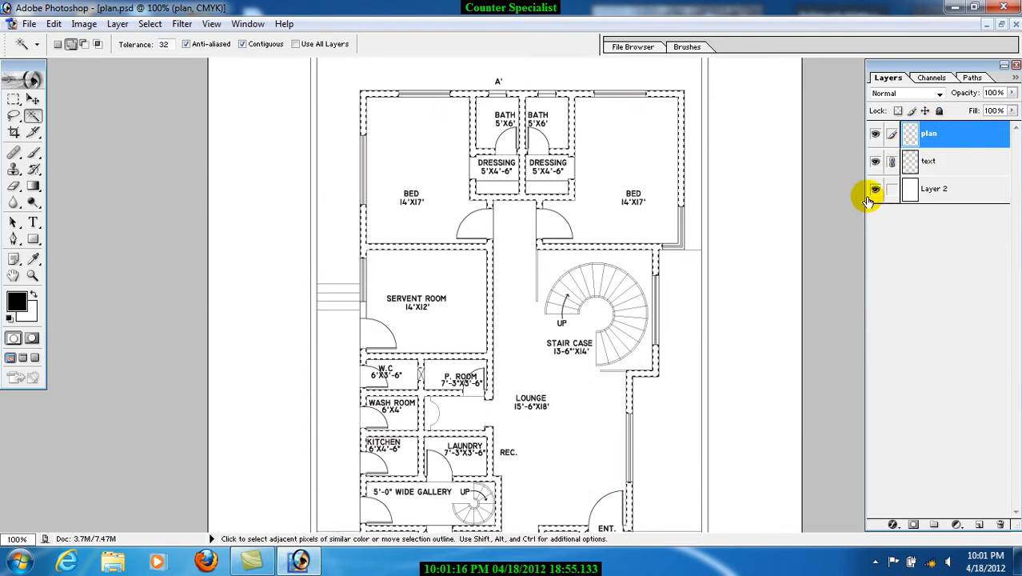
Try filling the selected walls with a black Solid Color fill layer
left_click(960, 525)
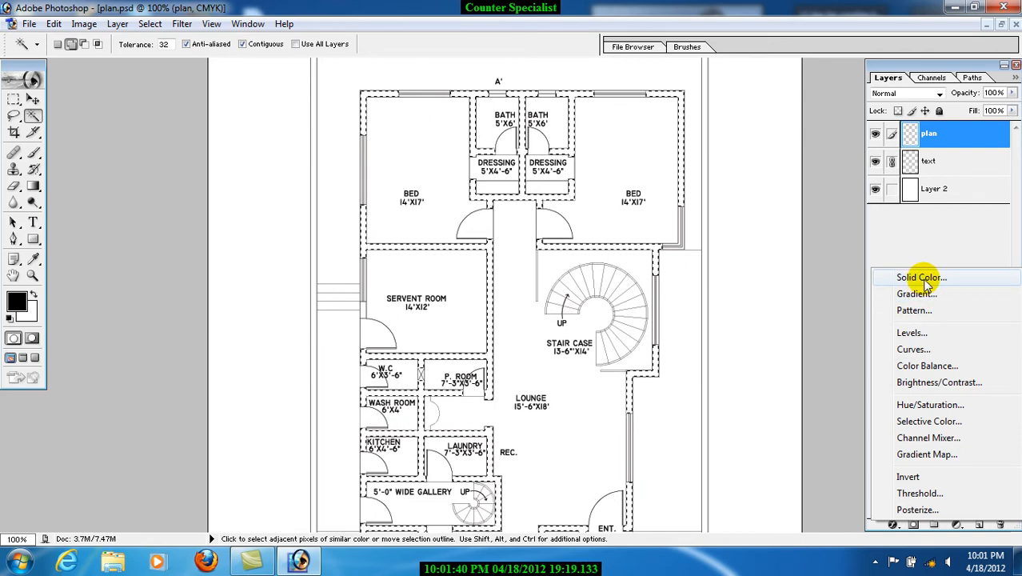
left_click(925, 285)
left_click_drag(541, 149, 805, 168)
left_click(767, 247)
mouse_move(711, 232)
left_mouse_down()
mouse_move(671, 281)
mouse_move(709, 256)
left_mouse_up()
left_click_drag(747, 168, 675, 169)
left_click_drag(490, 420, 478, 422)
left_click(833, 198)
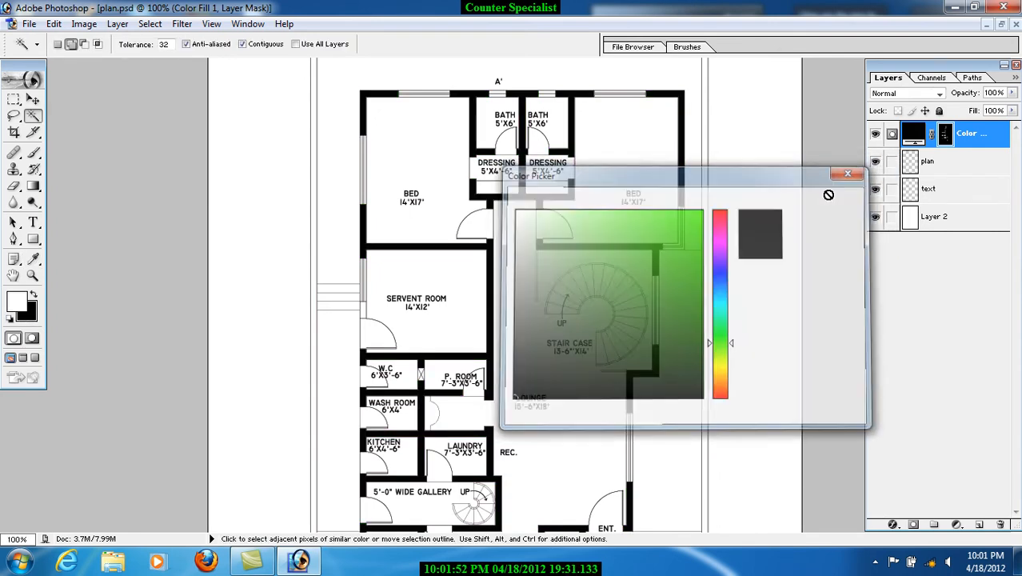
Change the wall fill layer's color to green
double_click(913, 139)
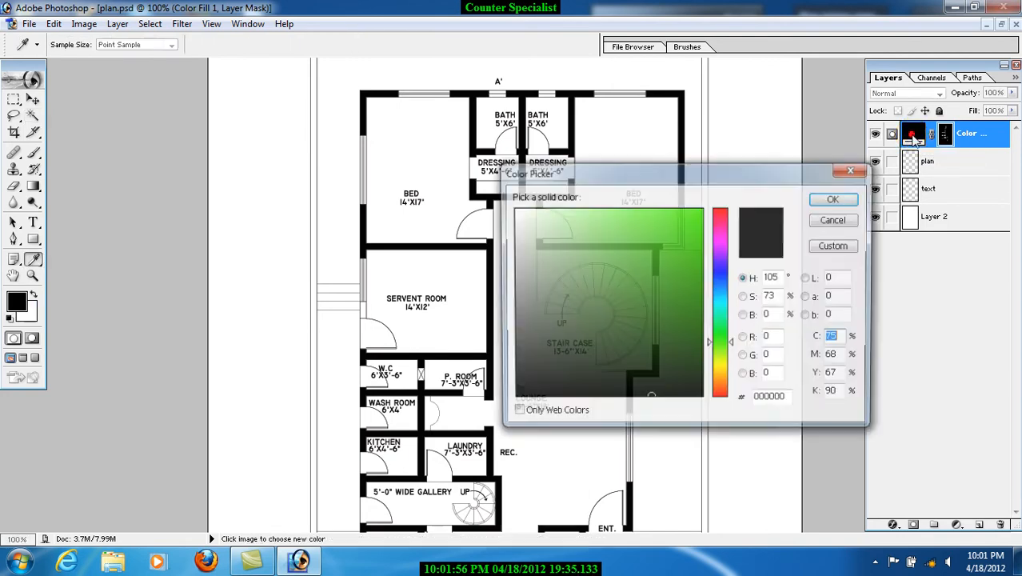
left_click(634, 235)
left_click(835, 200)
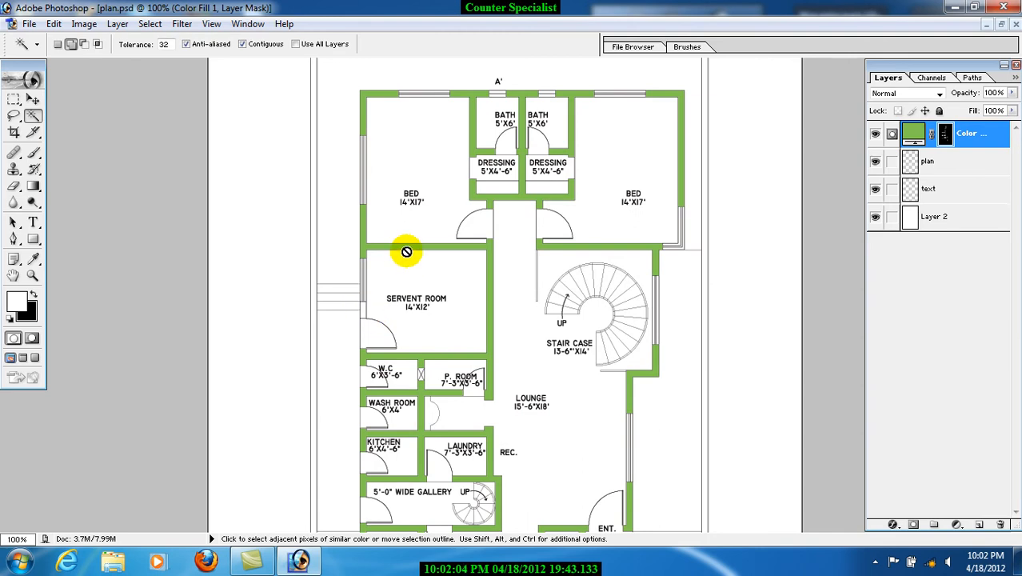
Delete the green fill layer, undo the deletion, and step back to the wall selection on the plan layer
left_click_drag(912, 134, 1002, 526)
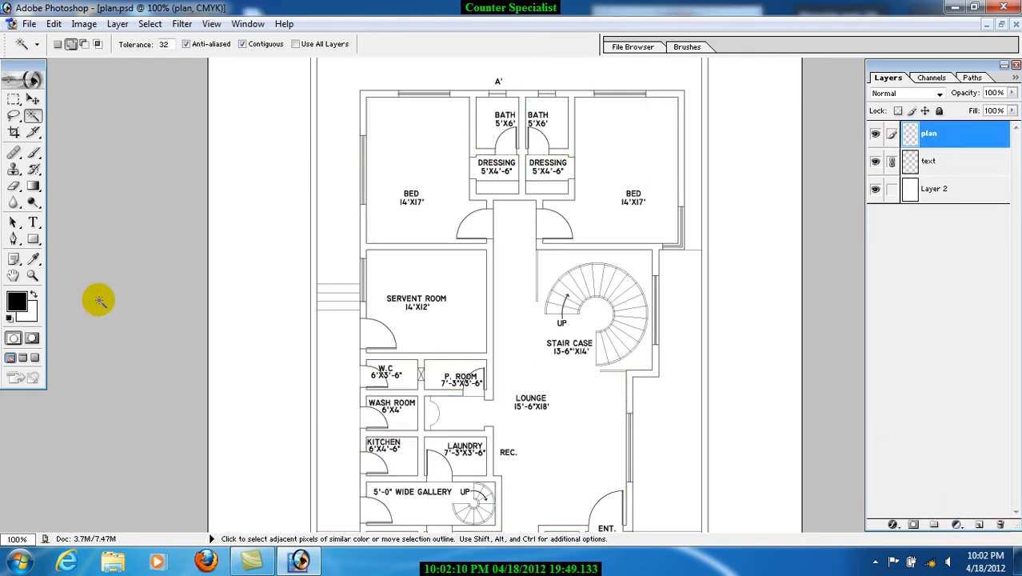
key("ctrl+z")
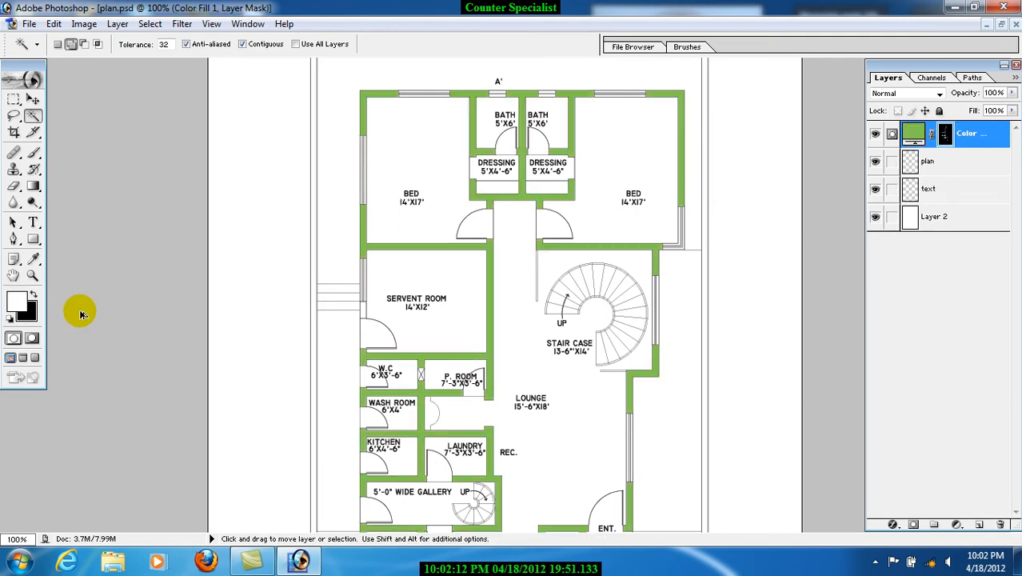
key("ctrl+alt+z")
key("ctrl+alt+z")
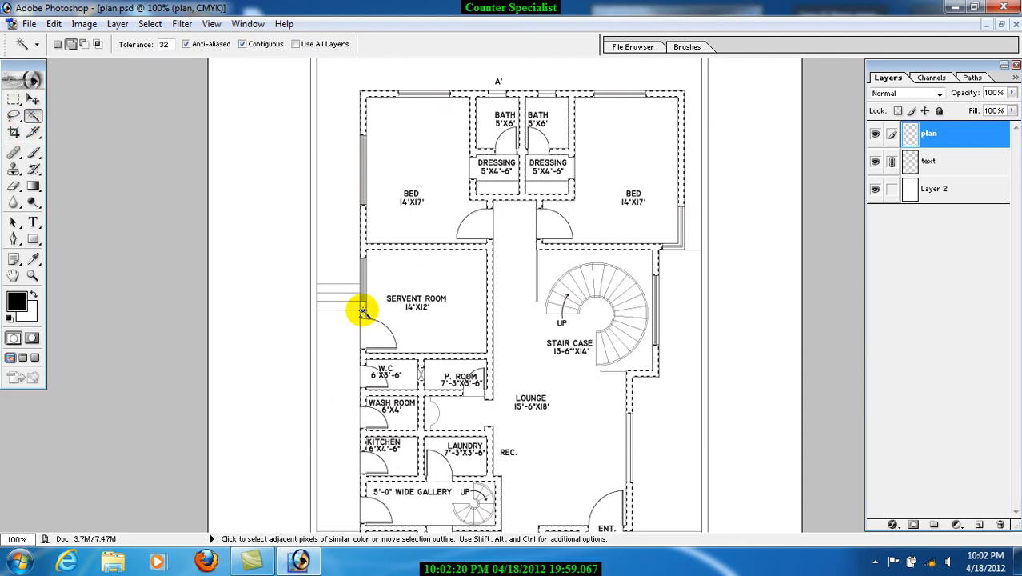
Create a new layer above the plan layer, fill the selected walls with black on it, and clear the selection
left_click(979, 524)
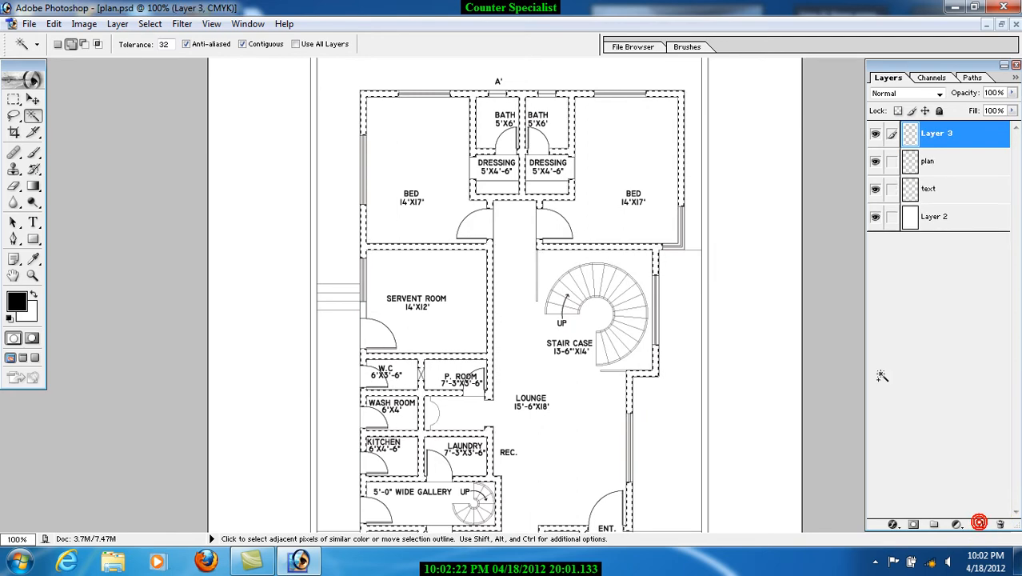
key("alt+BackSpace")
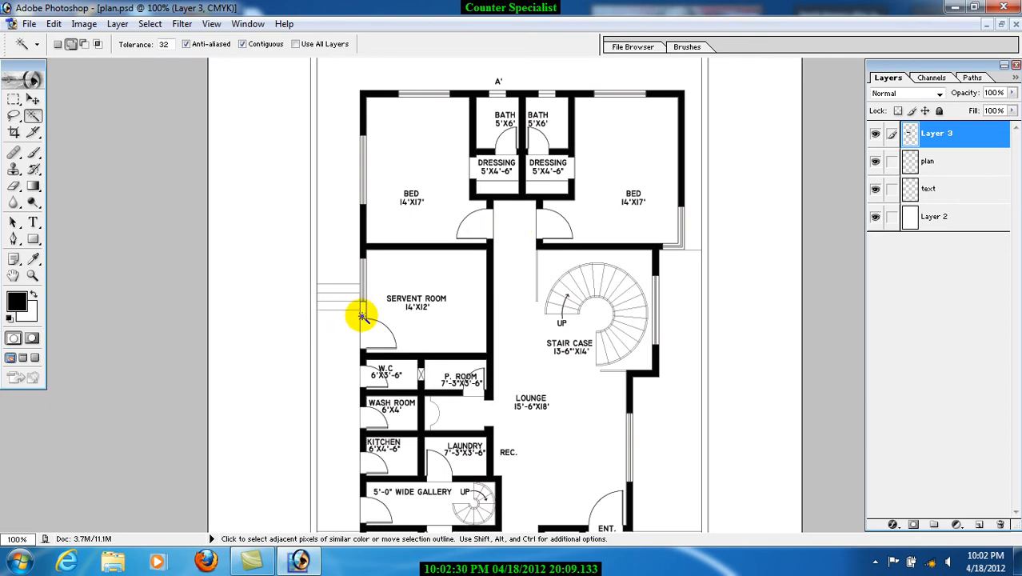
Select the boundary wall and the wall piece above the servant room door on the plan layer, and fill them with black on Layer 3
left_click(941, 165)
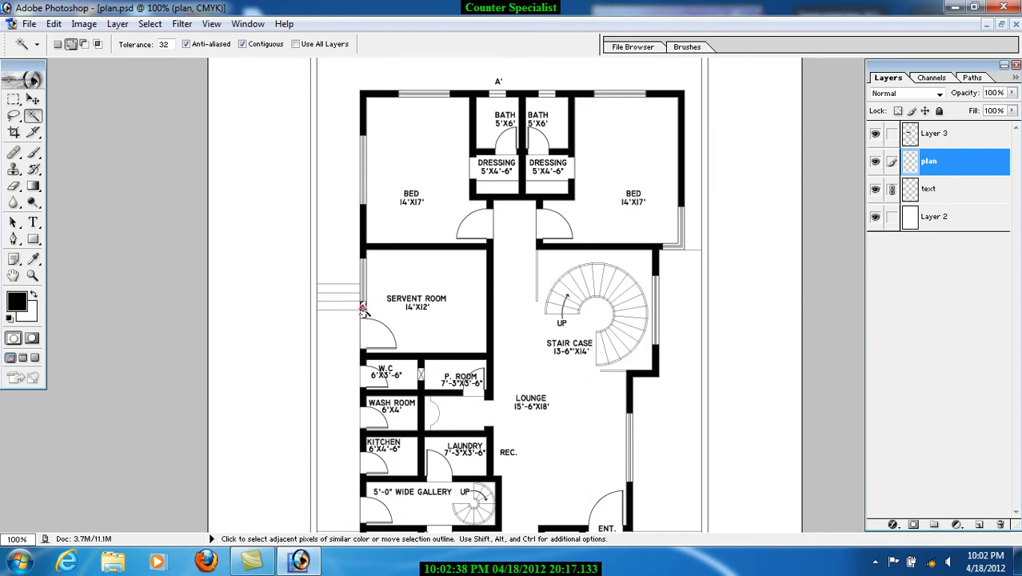
scroll(698, 348, "down", 10)
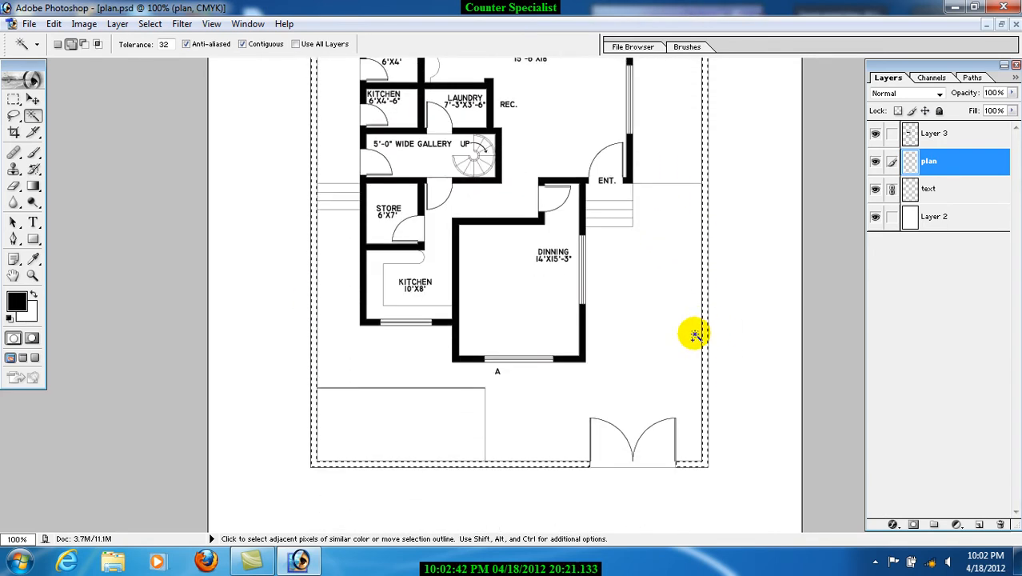
scroll(692, 335, "down", 1)
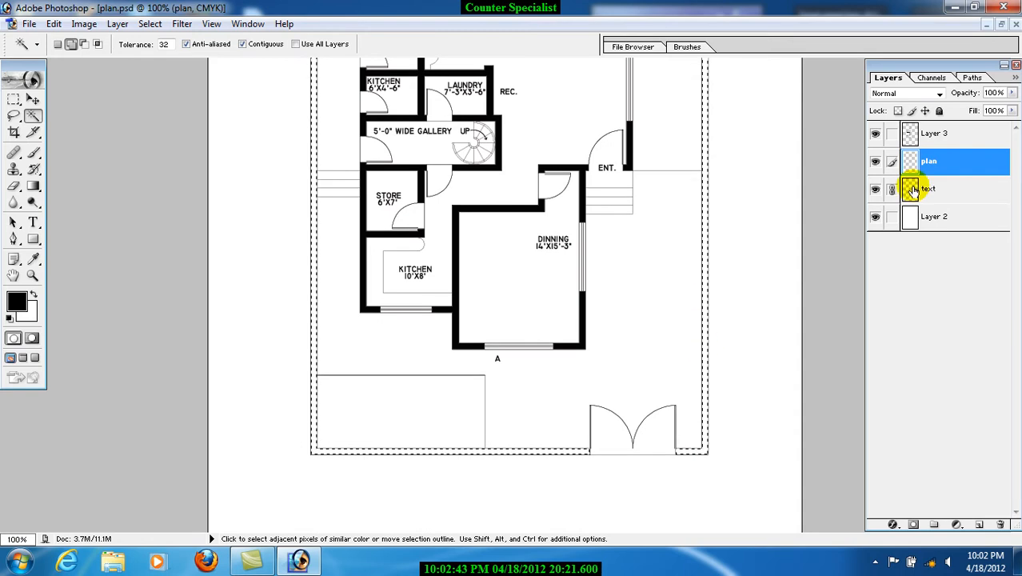
left_click(947, 137)
scroll(604, 204, "up", 7)
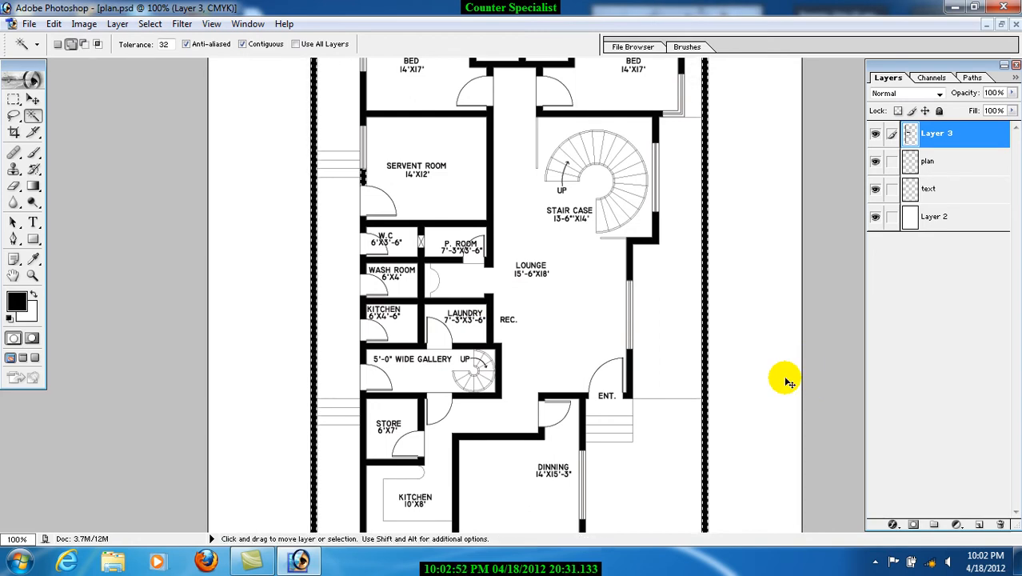
scroll(525, 260, "up", 2)
scroll(525, 260, "up", 4)
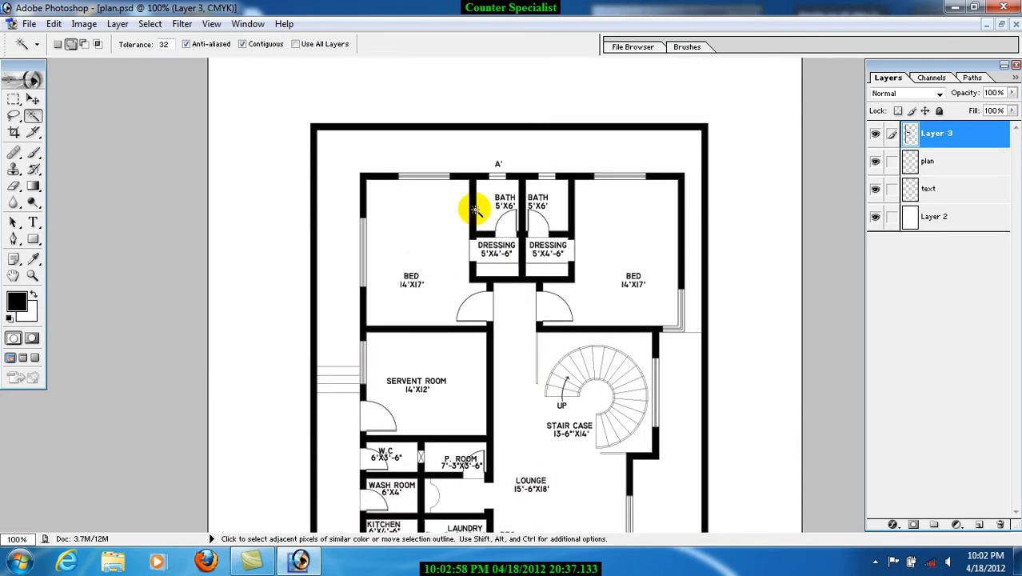
Select both glass strips of the left bedroom's upper window on the plan layer with the Magic Wand
scroll(472, 217, "down", 2)
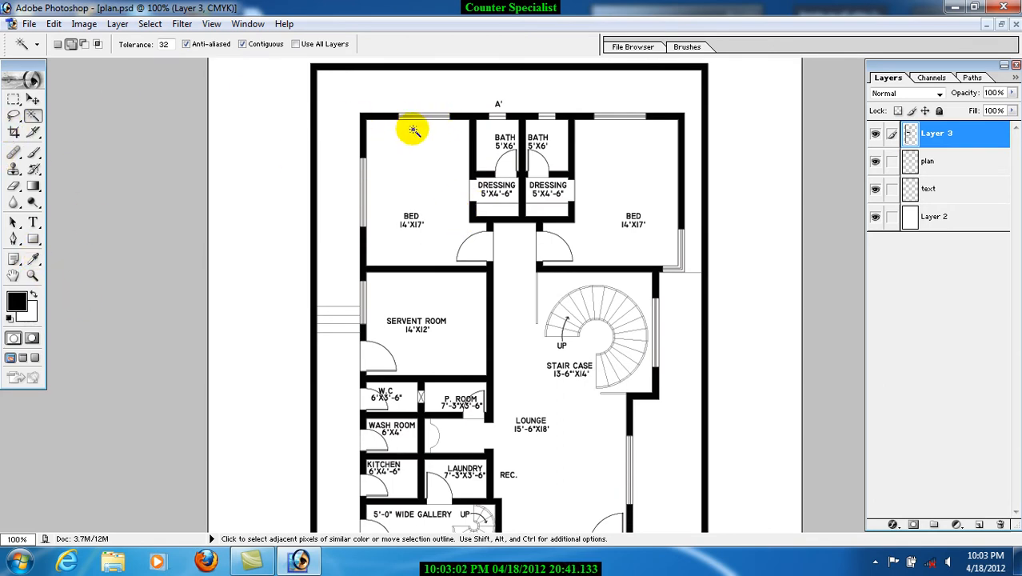
scroll(457, 186, "down", 2)
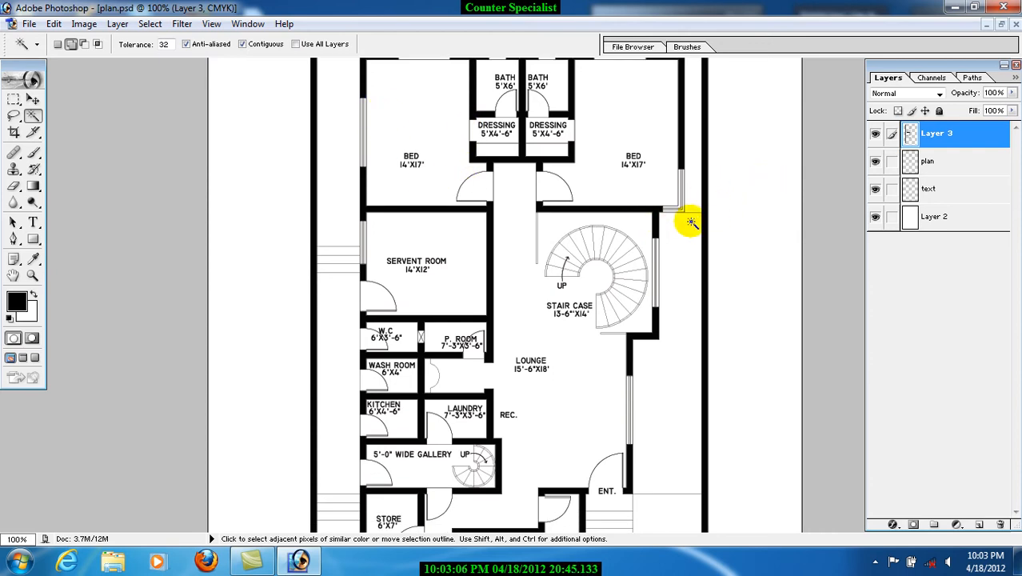
scroll(617, 230, "up", 3)
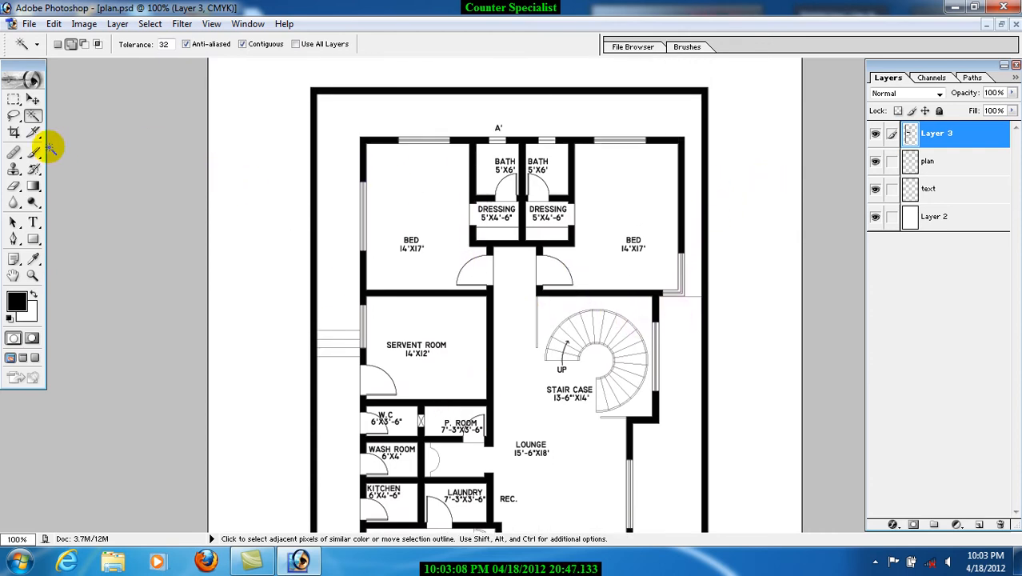
left_click(33, 275)
left_click_drag(384, 122, 453, 132)
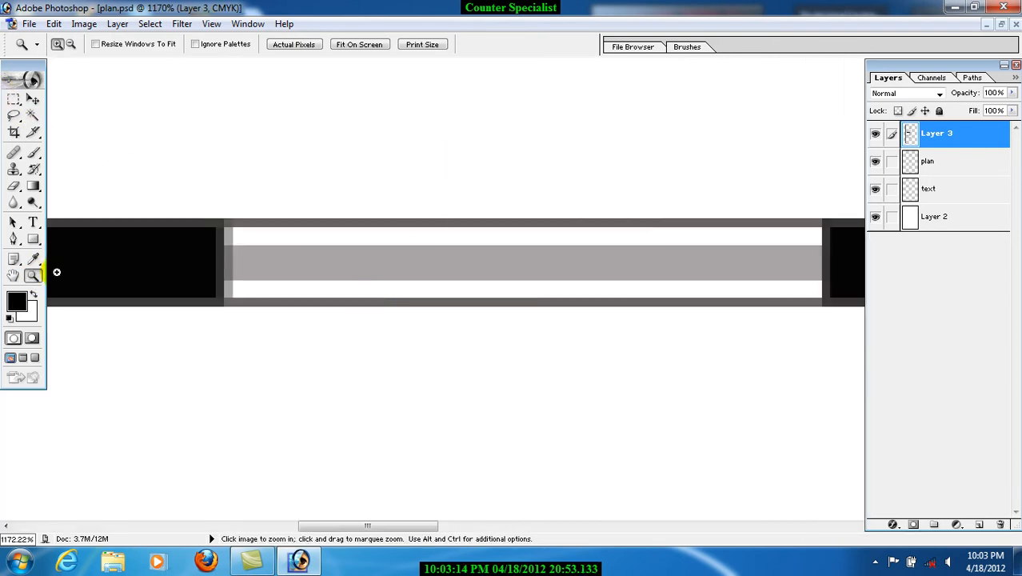
left_click(33, 119)
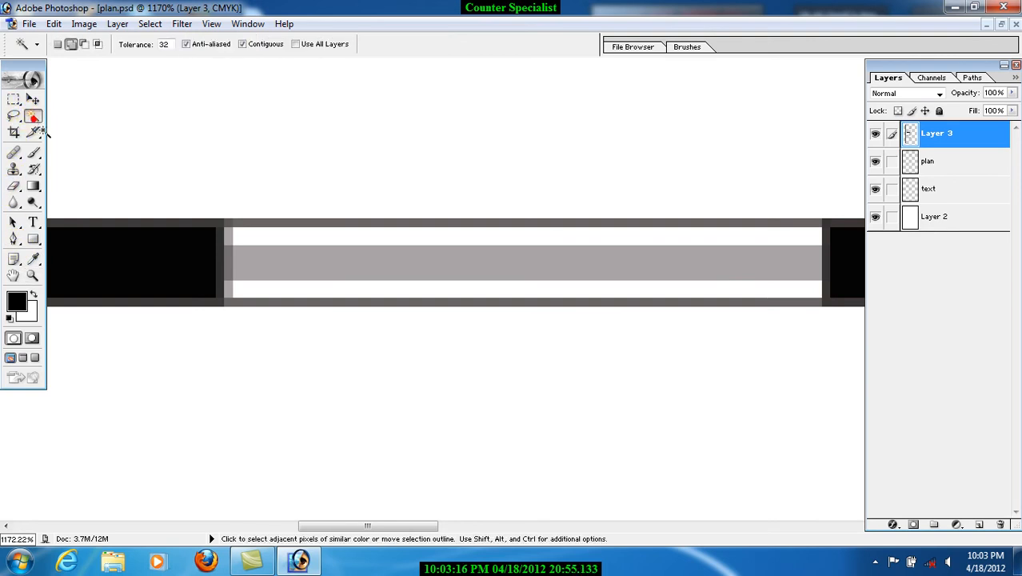
left_click(929, 162)
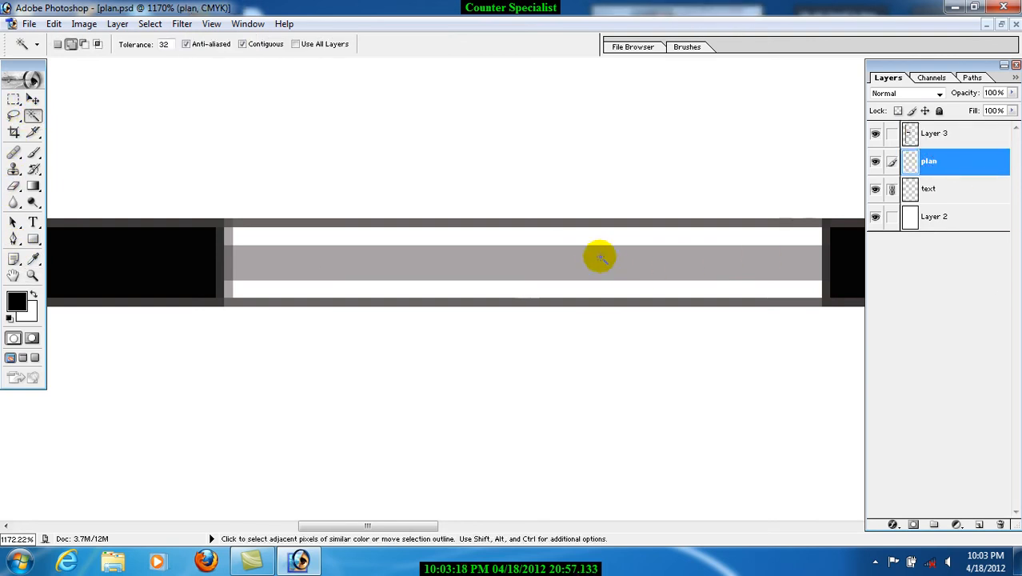
left_click(578, 237)
left_click(577, 286, "shift")
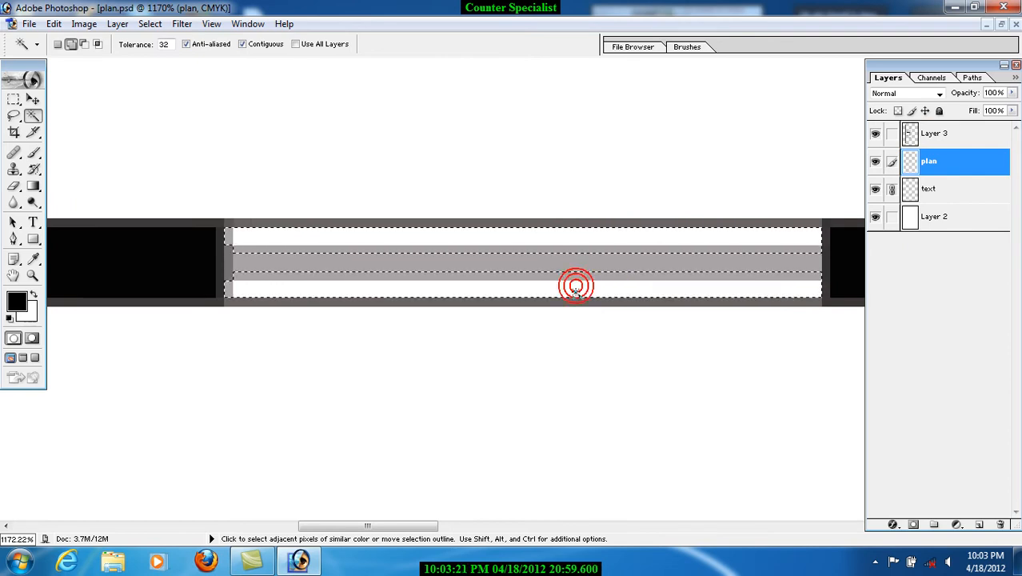
Add the glass strips of the left bath's upper window to the Magic Wand selection
left_click(14, 275)
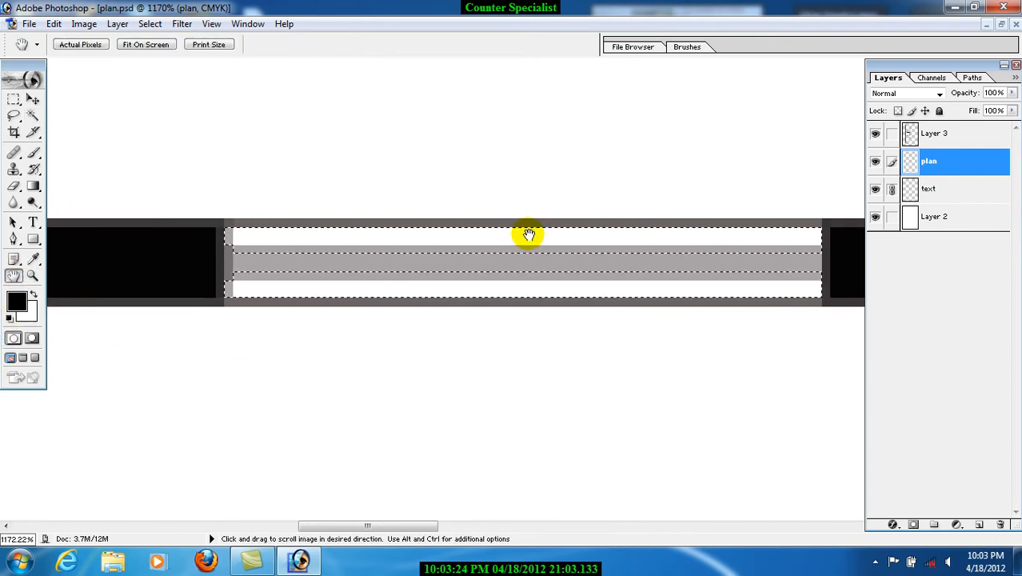
left_click_drag(707, 247, 563, 301)
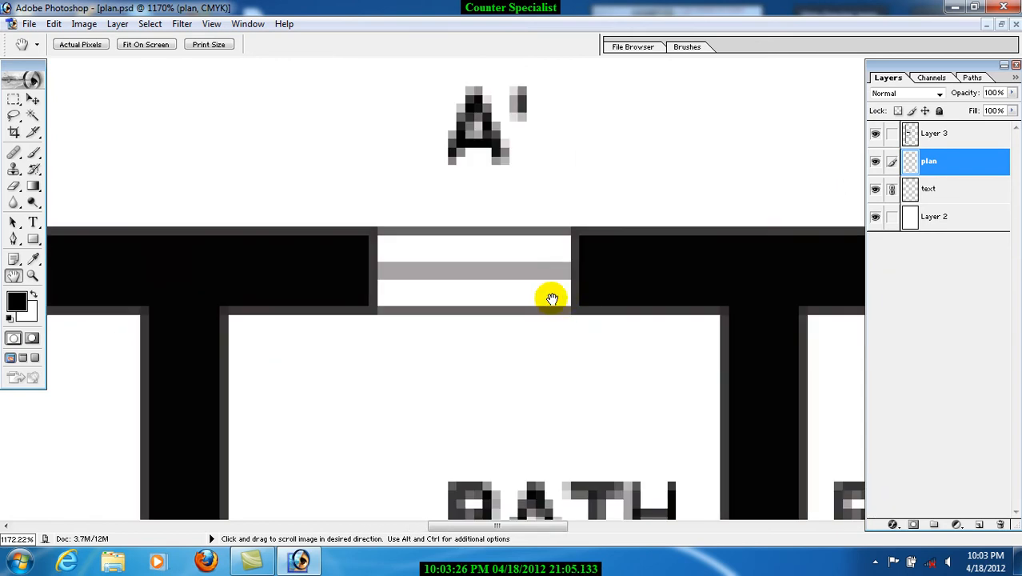
left_click(32, 117)
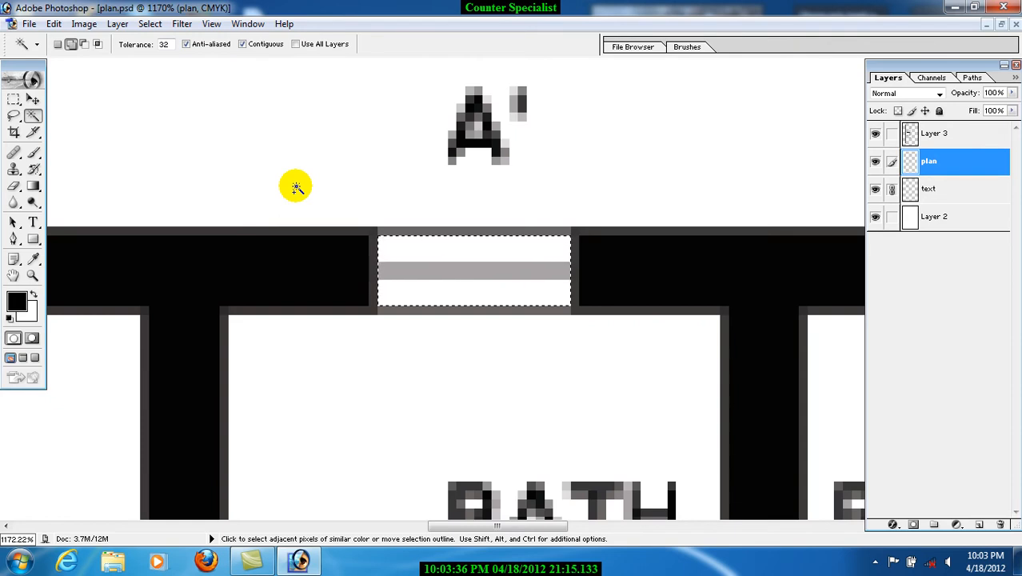
key("space")
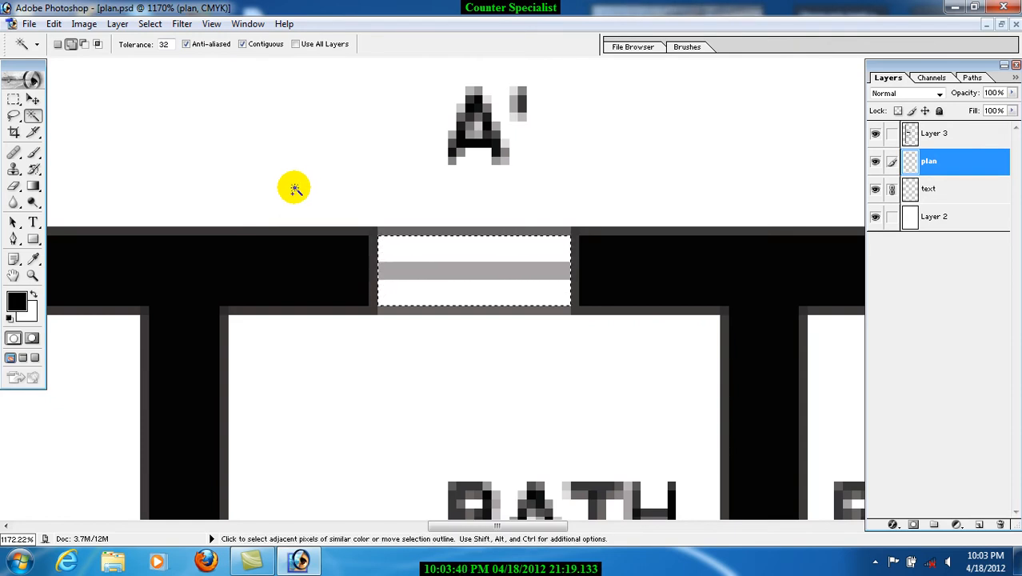
key("space")
left_click_drag(596, 224, 324, 246)
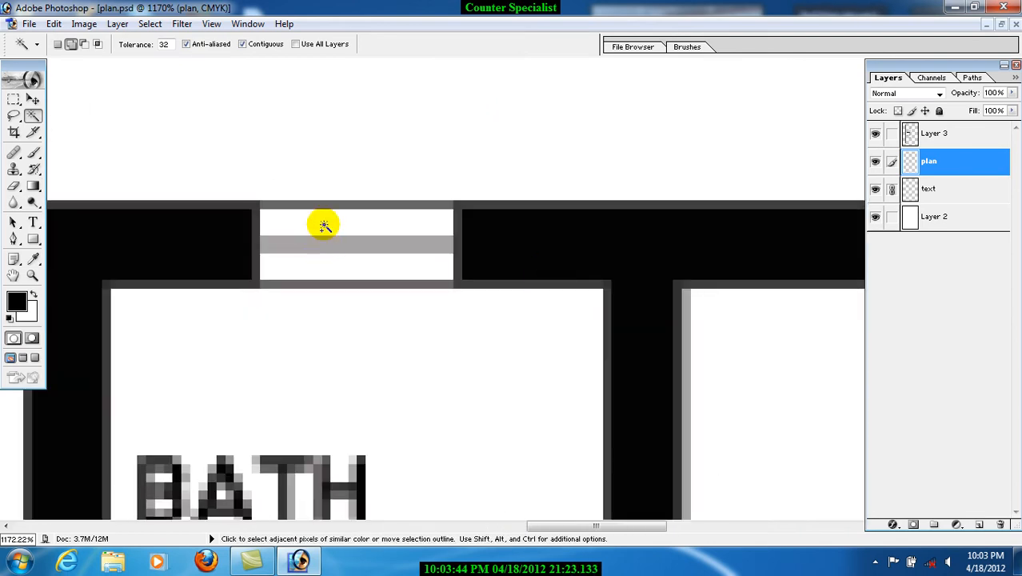
Extend the selection with the right bath's window and both glass strips of the right bedroom's upper window
key("space")
left_click_drag(685, 347, 41, 238)
key("space")
left_click_drag(521, 242, 181, 356)
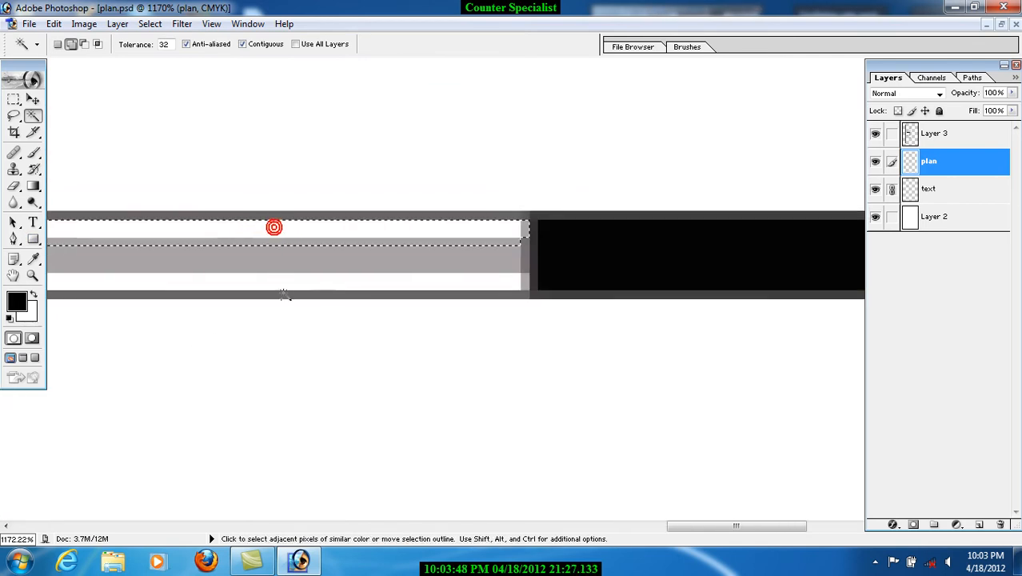
left_click(276, 283, "shift")
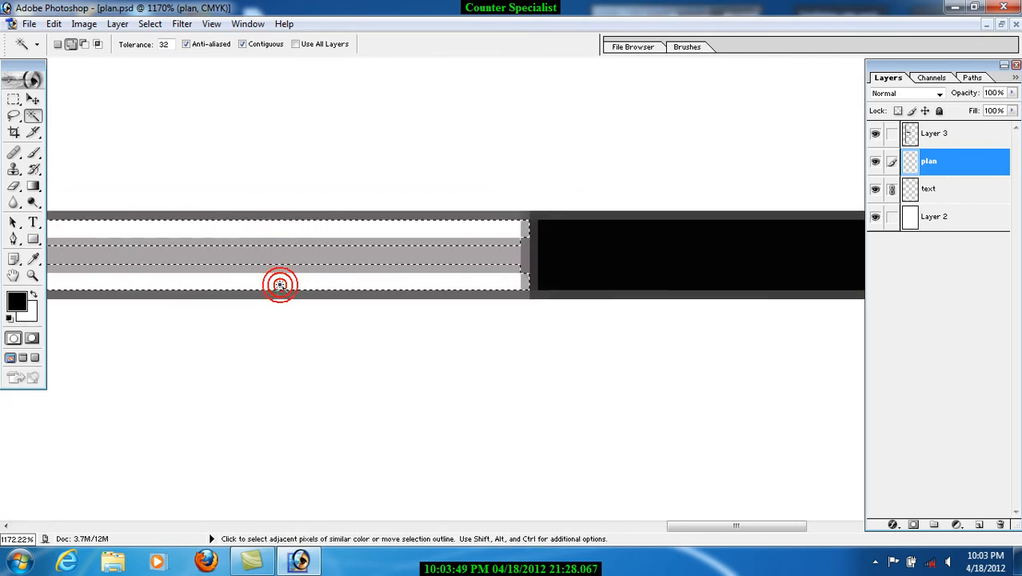
Create a new layer above the plan layer and set the foreground color to light blue 2DB8E0
left_click(982, 525)
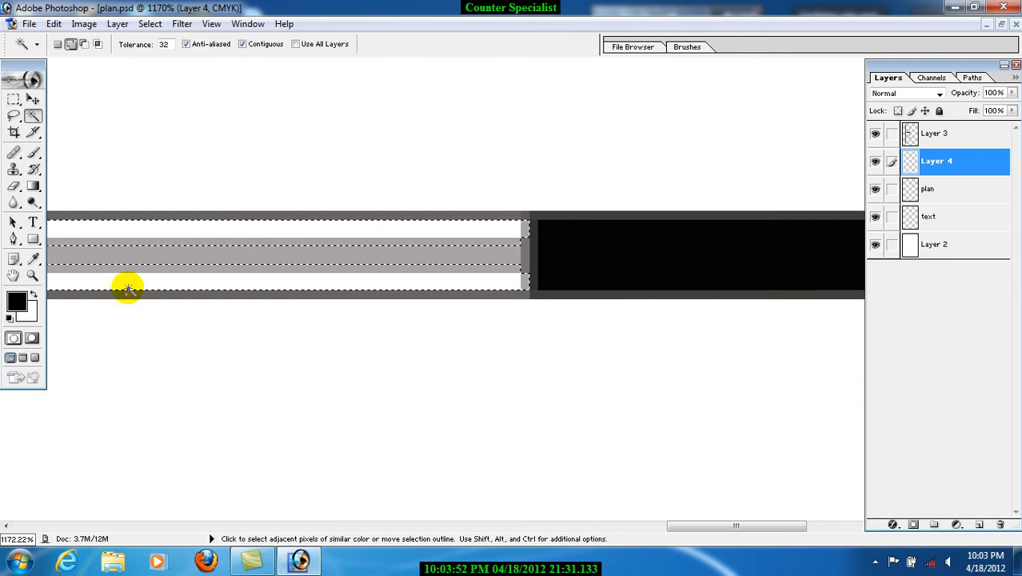
left_click(14, 300)
left_click(722, 305)
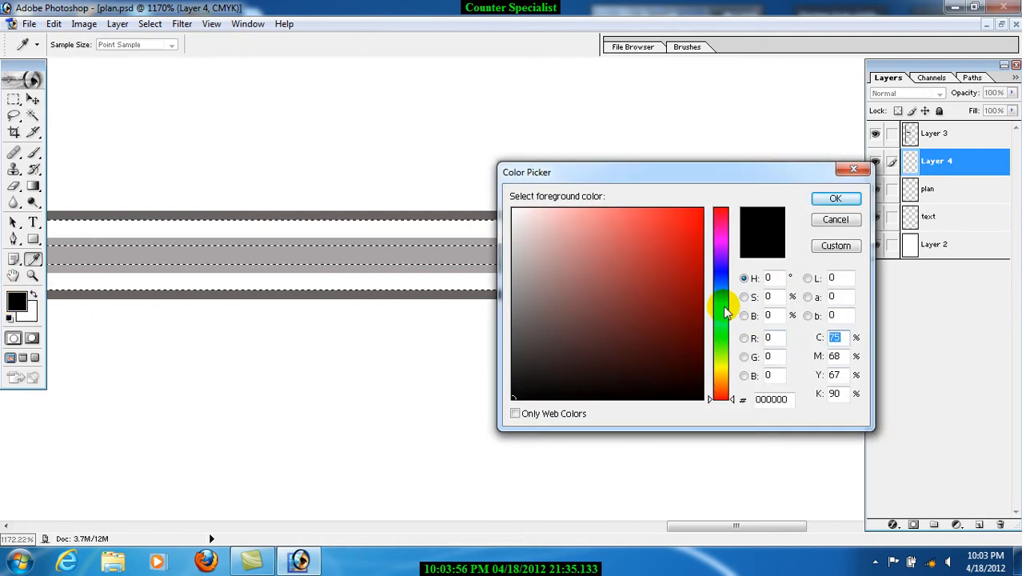
left_click(680, 231)
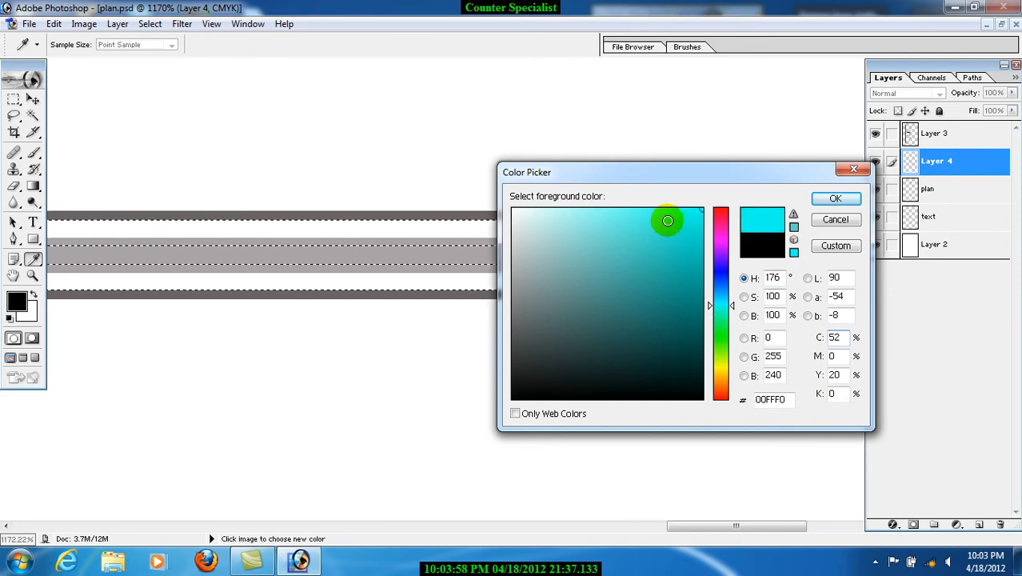
left_click(664, 231)
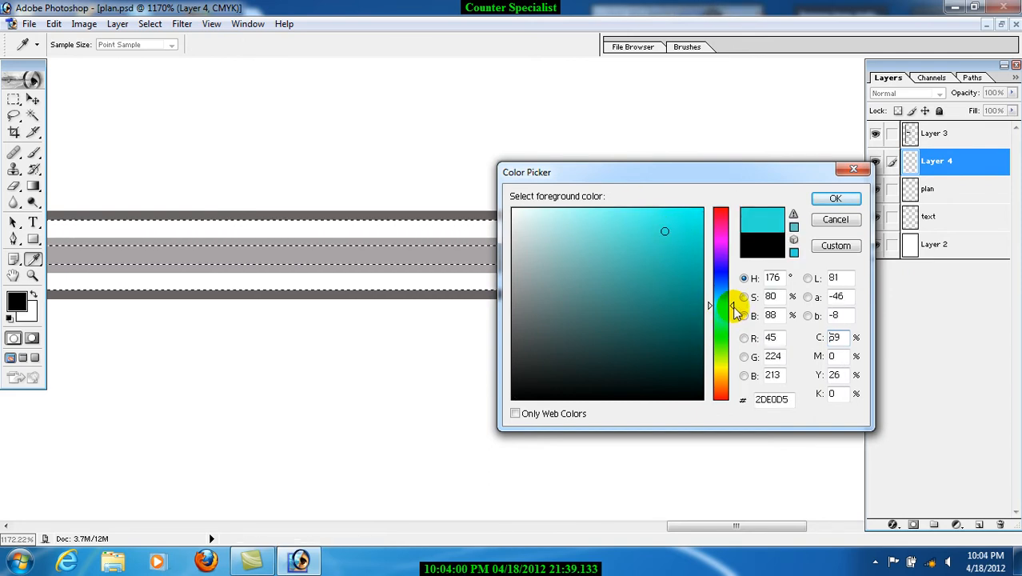
left_click_drag(734, 306, 731, 298)
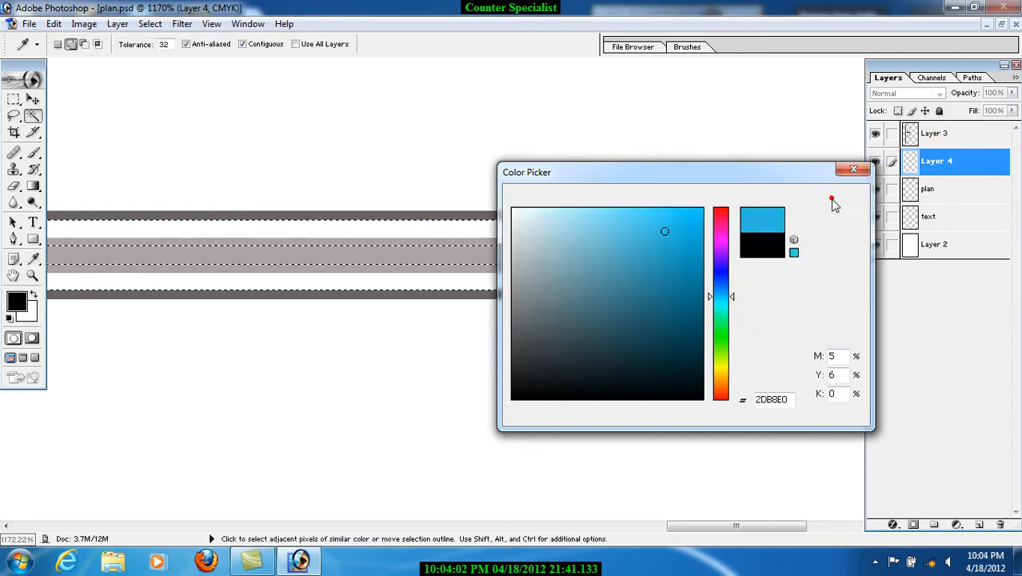
left_click(836, 199)
Fill the selected windows with the light blue foreground color on Layer 4 and clear the selection
key("alt+BackSpace")
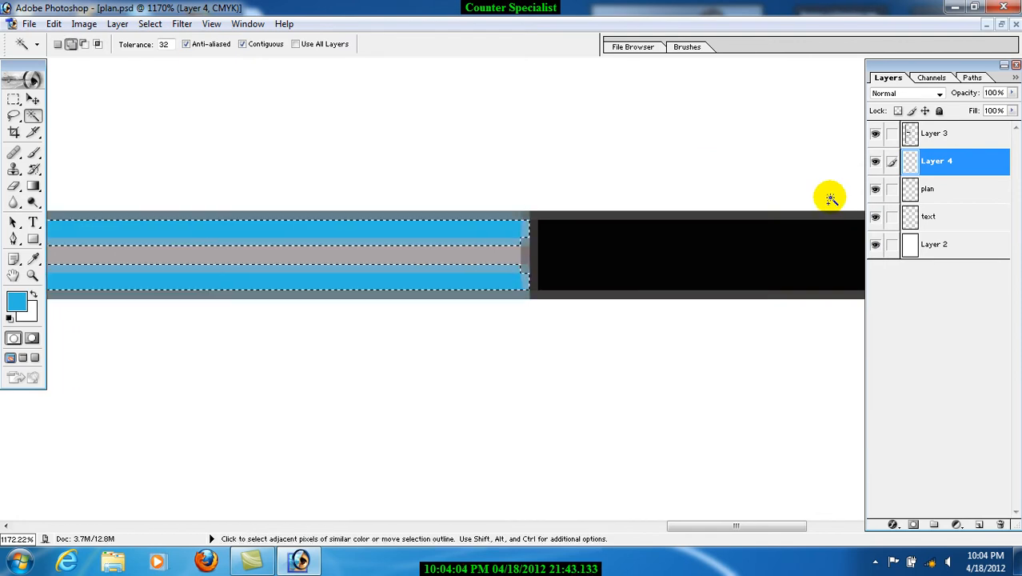
key("ctrl")
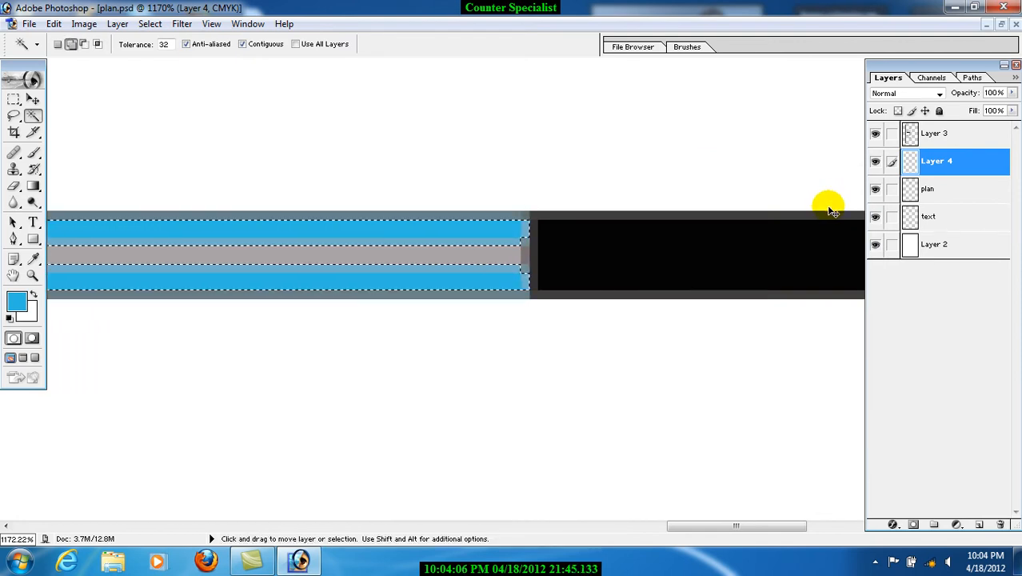
key("ctrl+d")
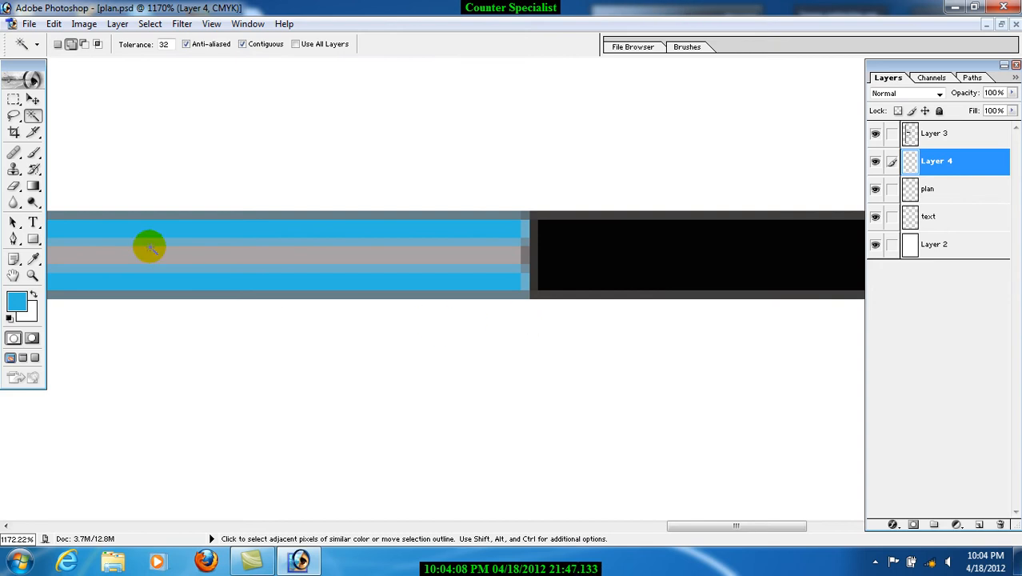
left_click(33, 275)
right_click(538, 142)
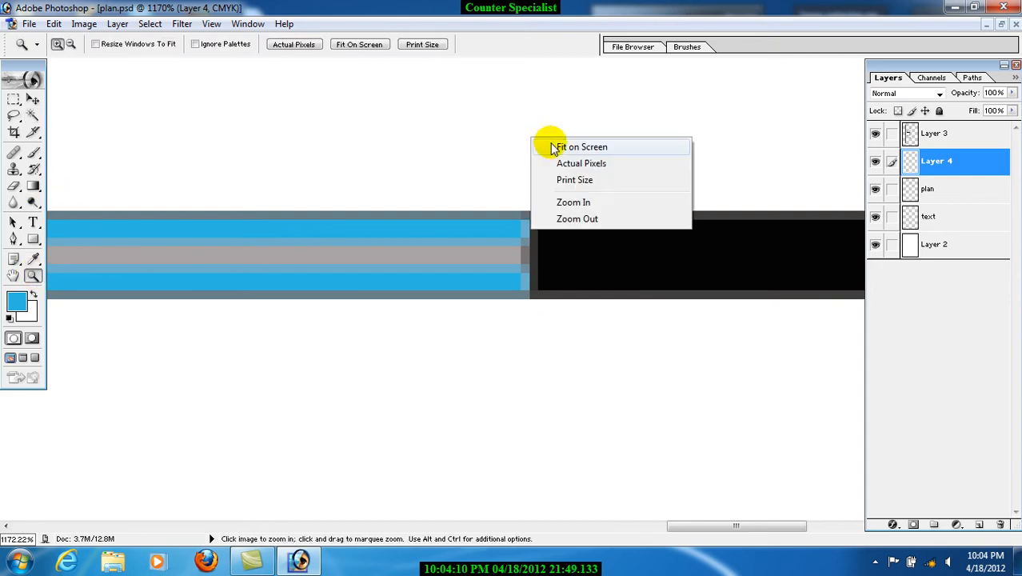
left_click(552, 145)
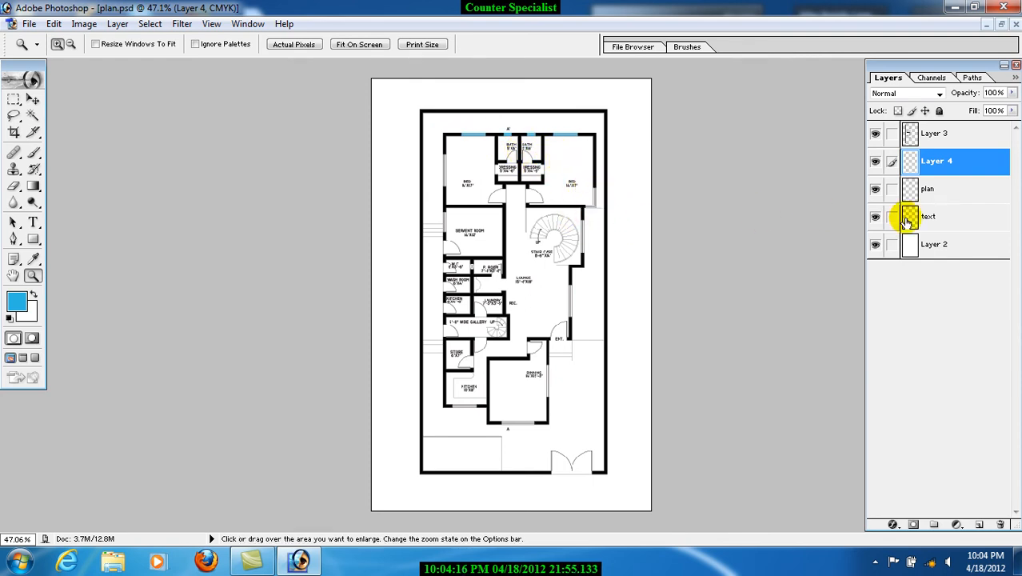
left_click(984, 190)
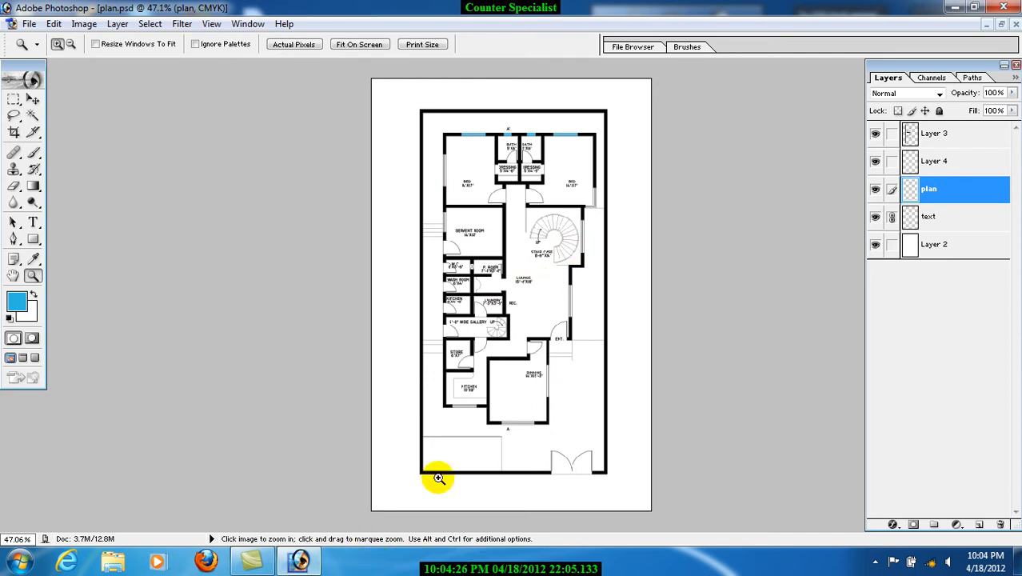
left_click_drag(512, 196, 569, 300)
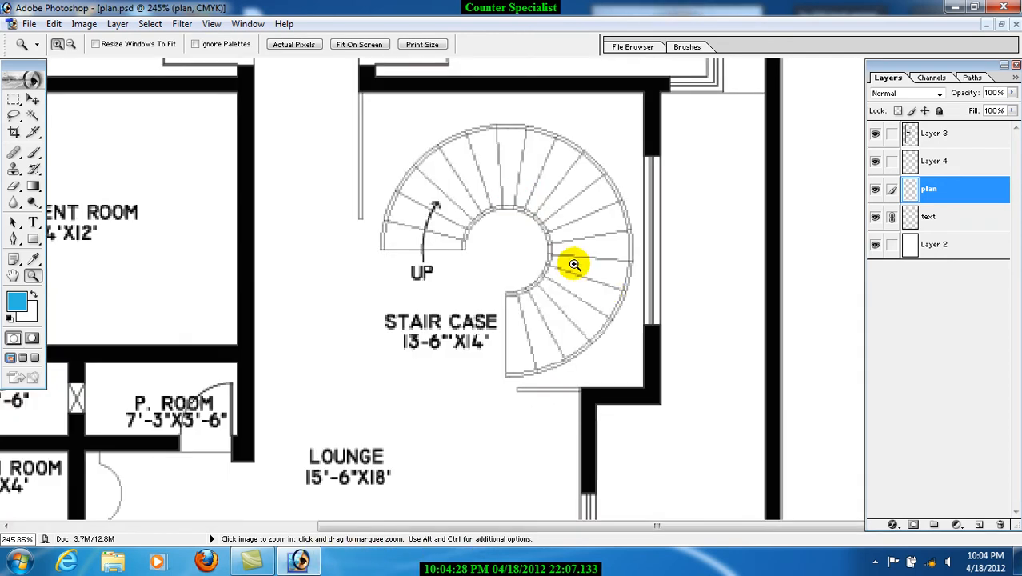
right_click(422, 239)
left_click(451, 248)
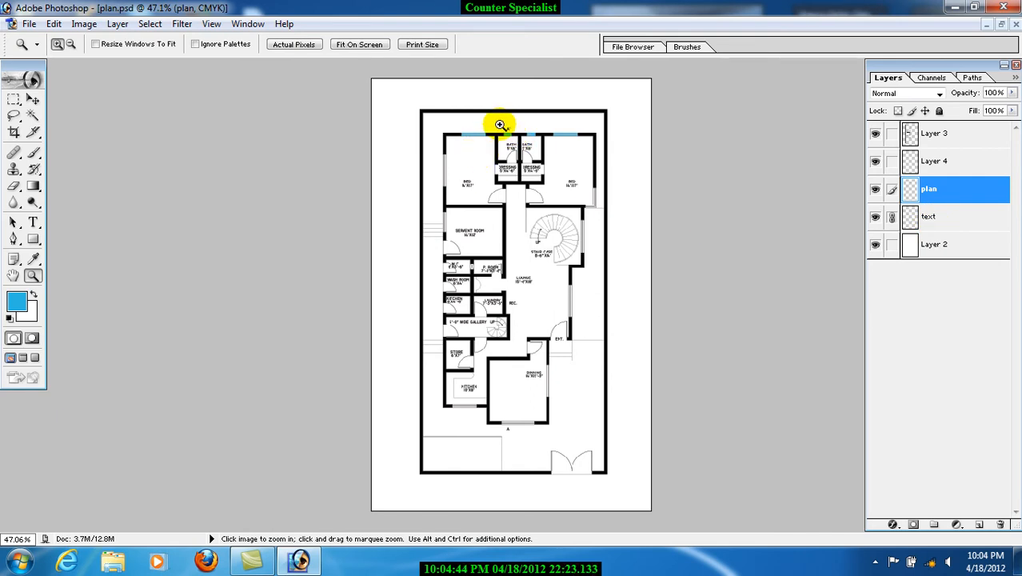
Delete the A' section mark above the left bath from the text layer and clear the selection
left_click_drag(544, 158, 545, 159)
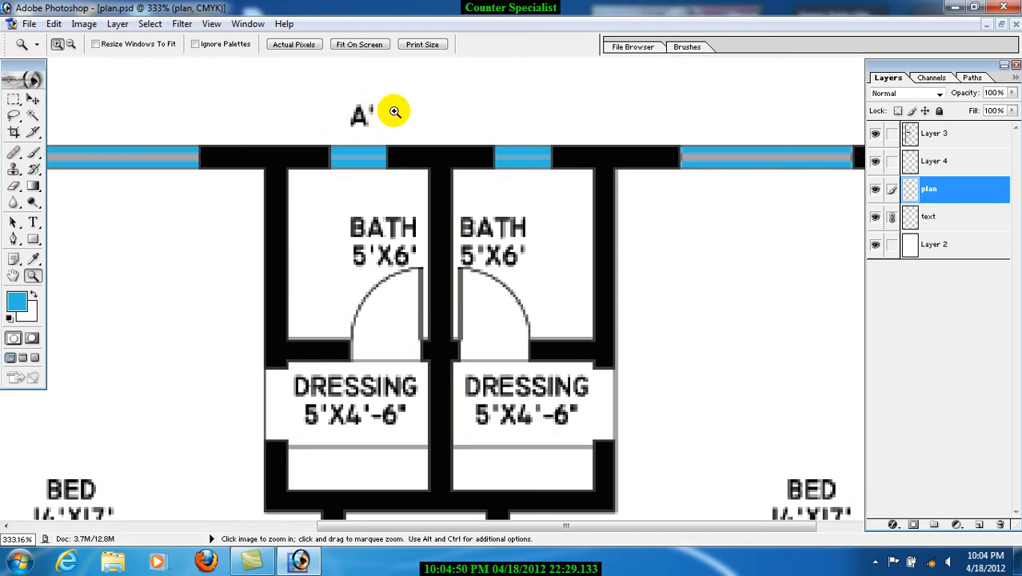
left_click(928, 218)
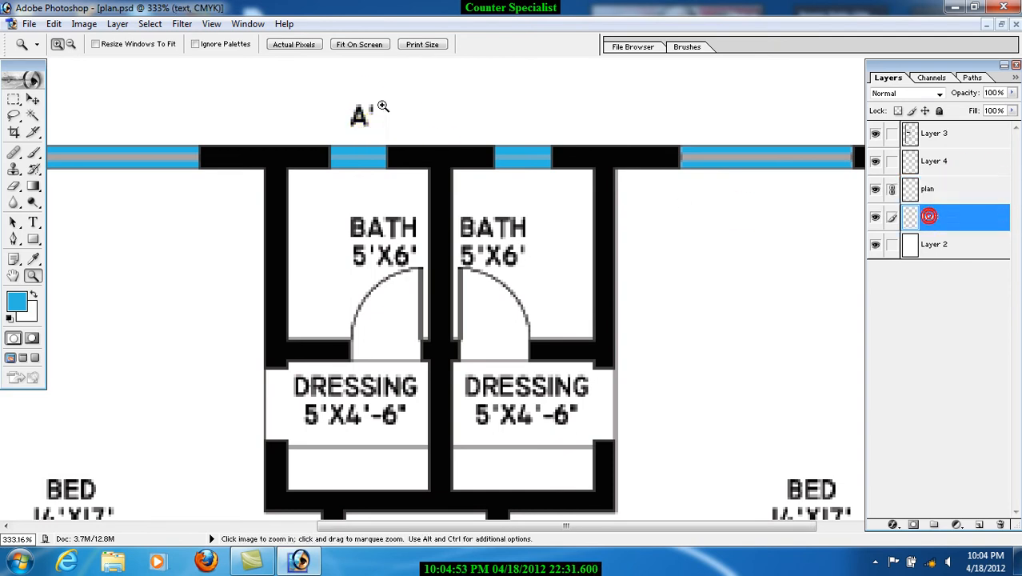
left_click(13, 101)
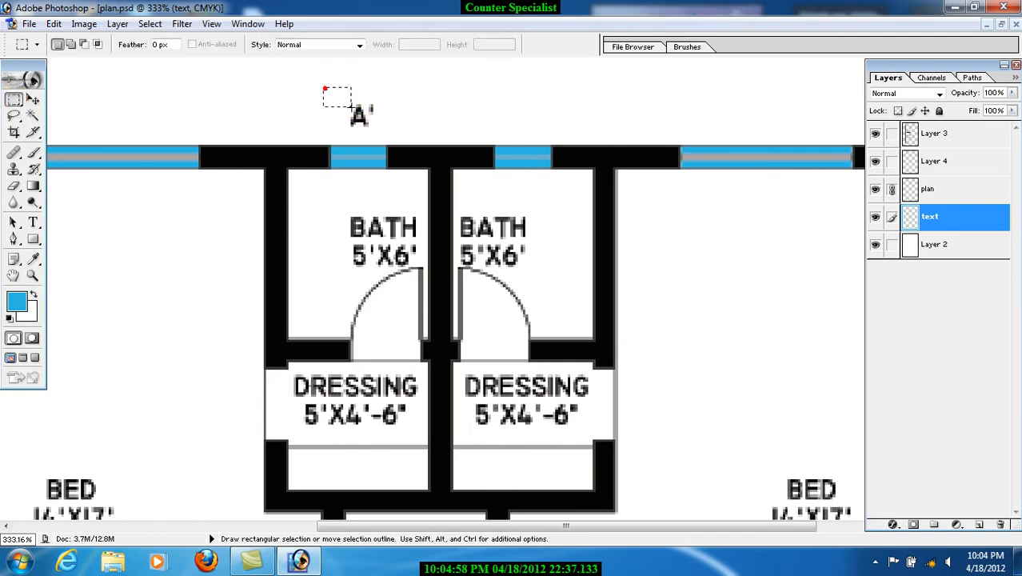
left_click_drag(324, 88, 419, 138)
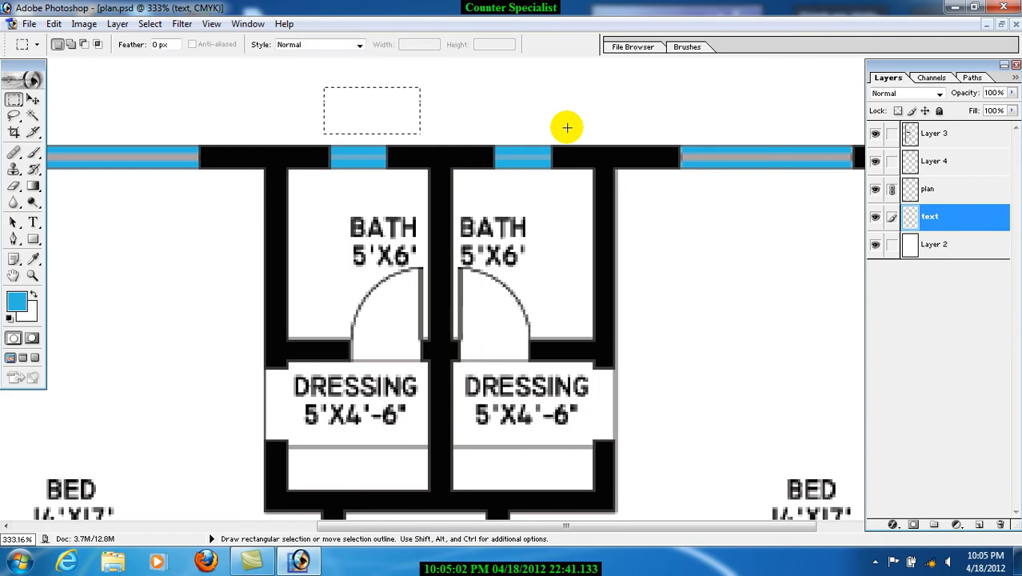
left_click(568, 127)
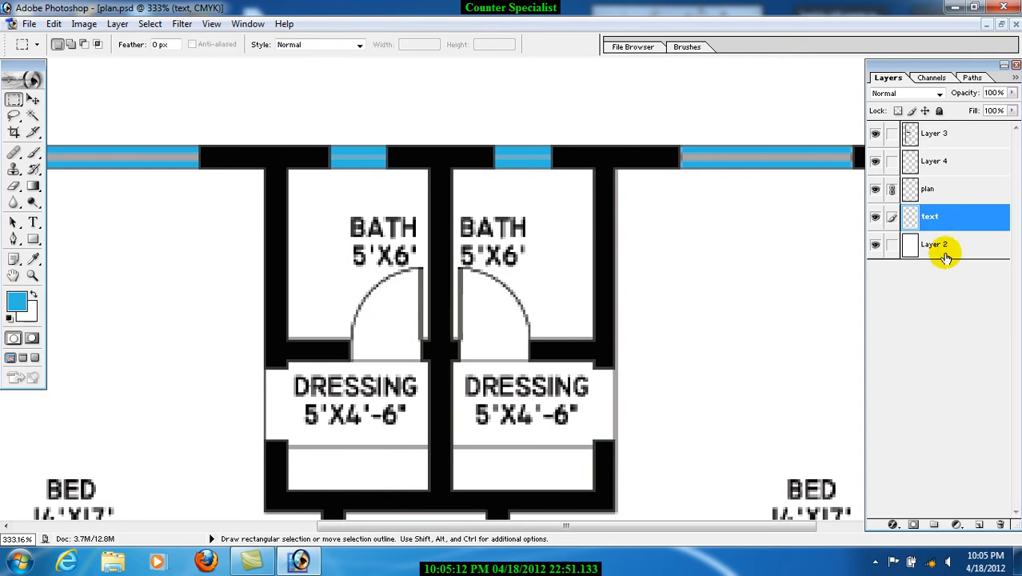
key("z")
right_click(400, 97)
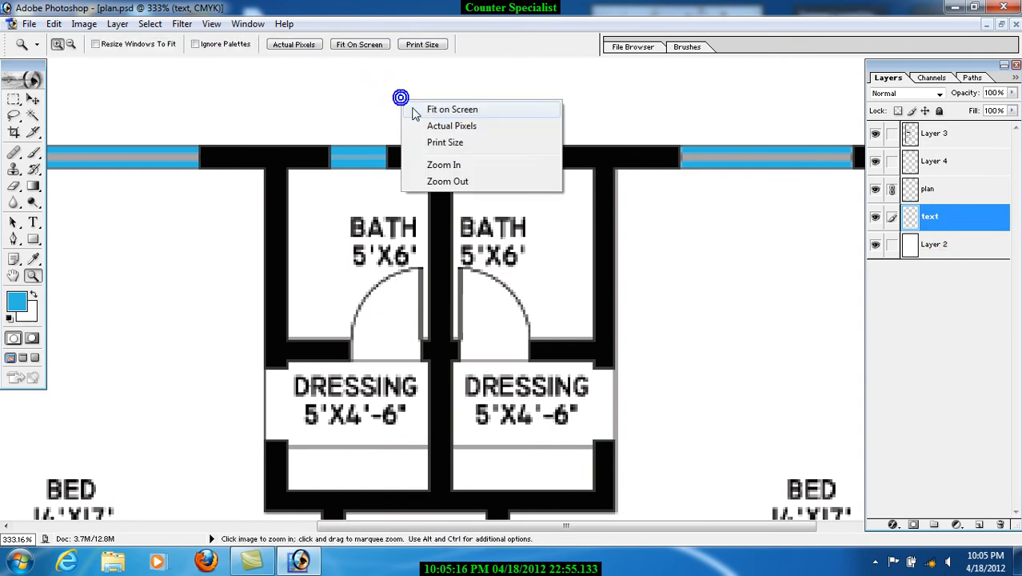
left_click(448, 107)
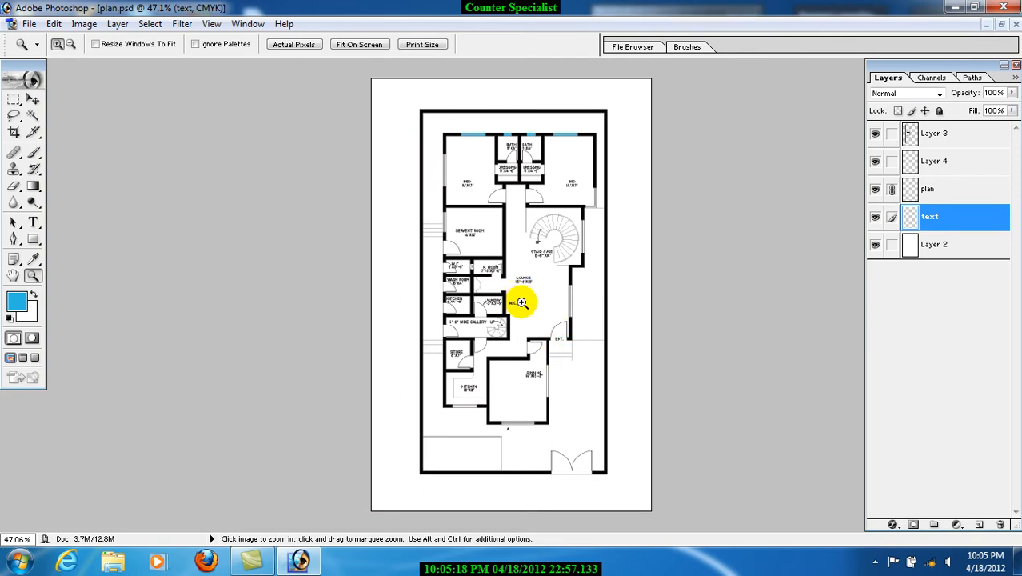
left_click_drag(520, 301, 590, 370)
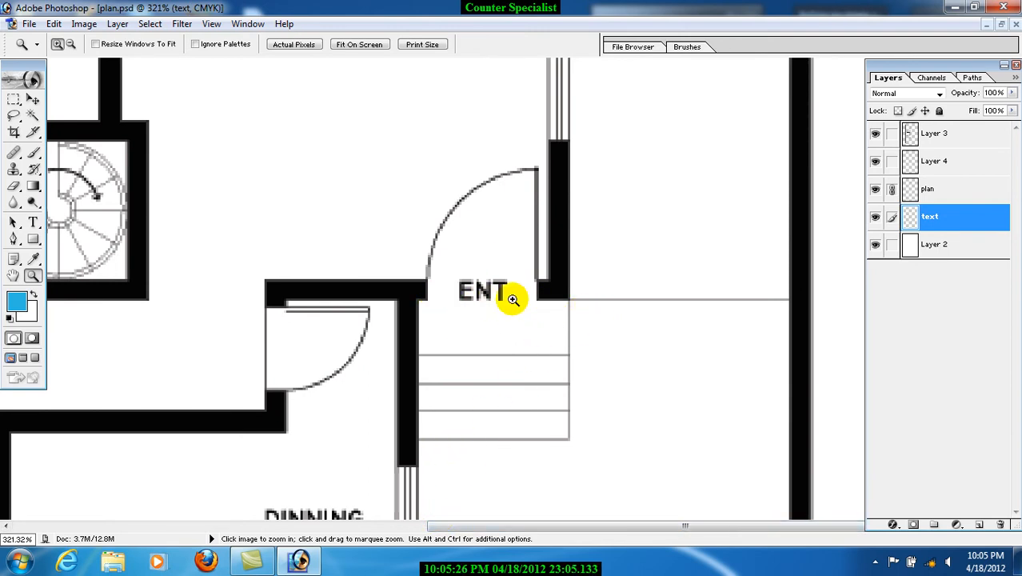
Test-select the landing below the entrance door on the plan layer with the Magic Wand, and clear the selection
scroll(524, 264, "up", 1)
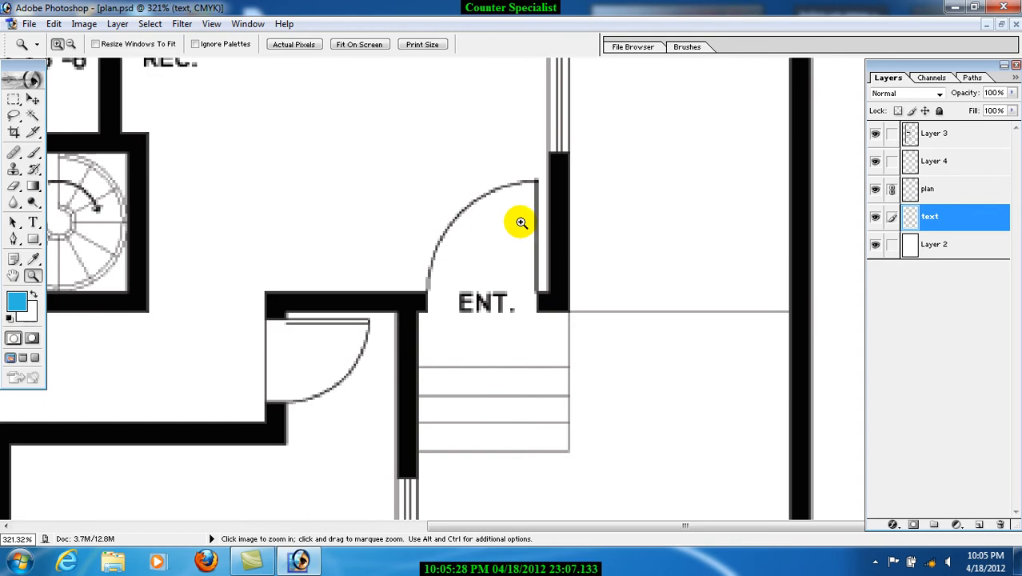
left_click(34, 116)
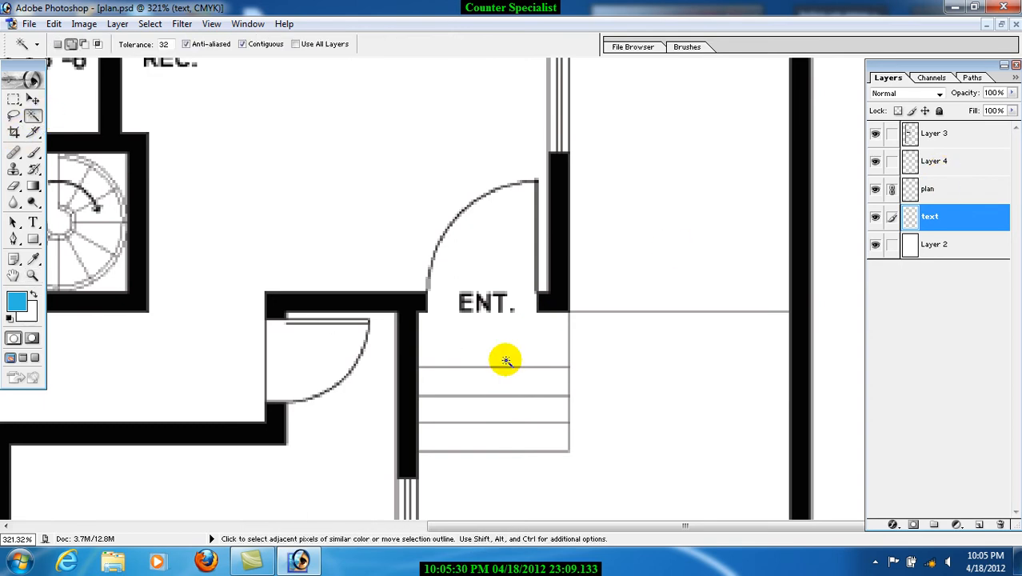
left_click(938, 196)
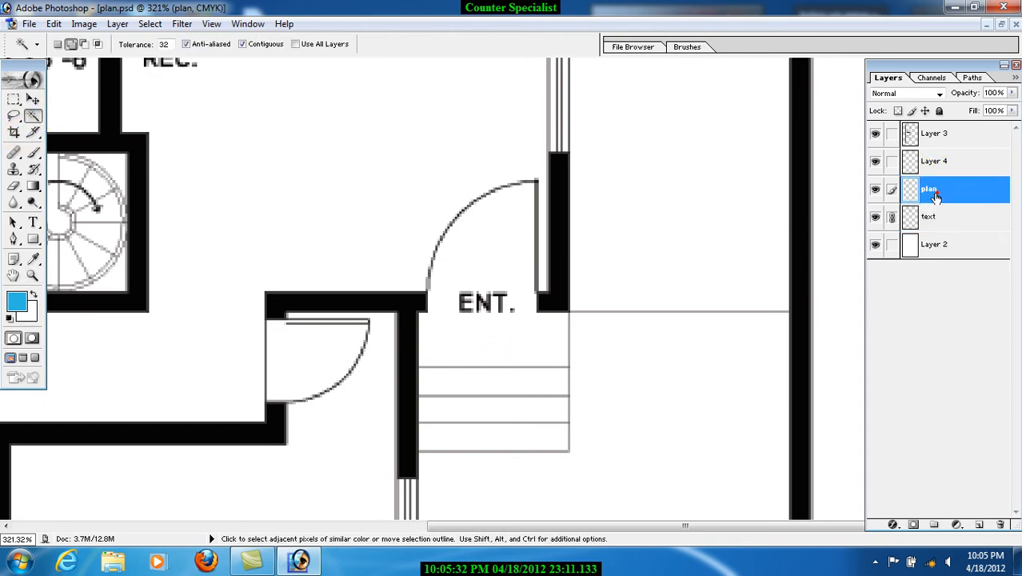
left_click(490, 341)
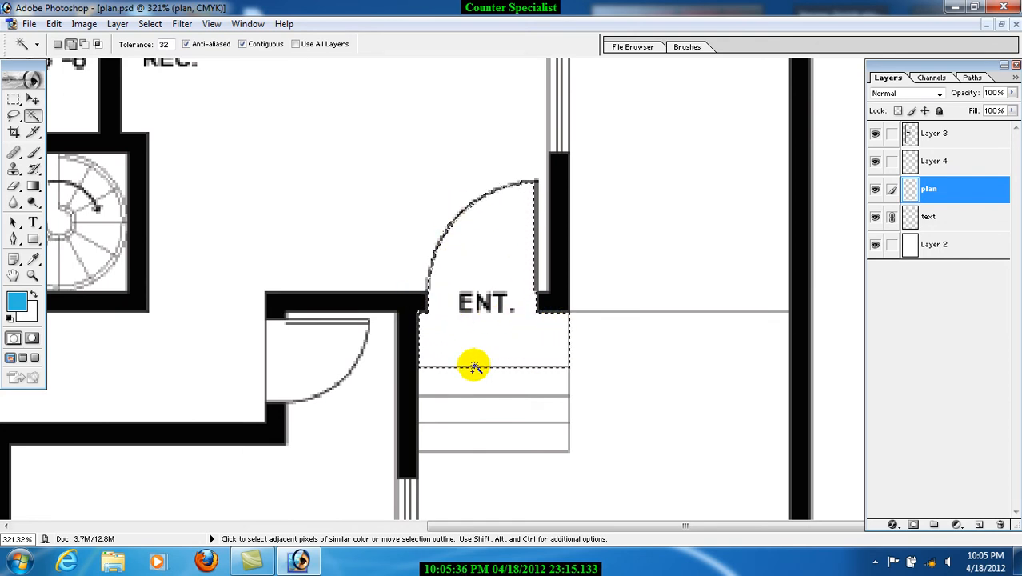
key("ctrl+d")
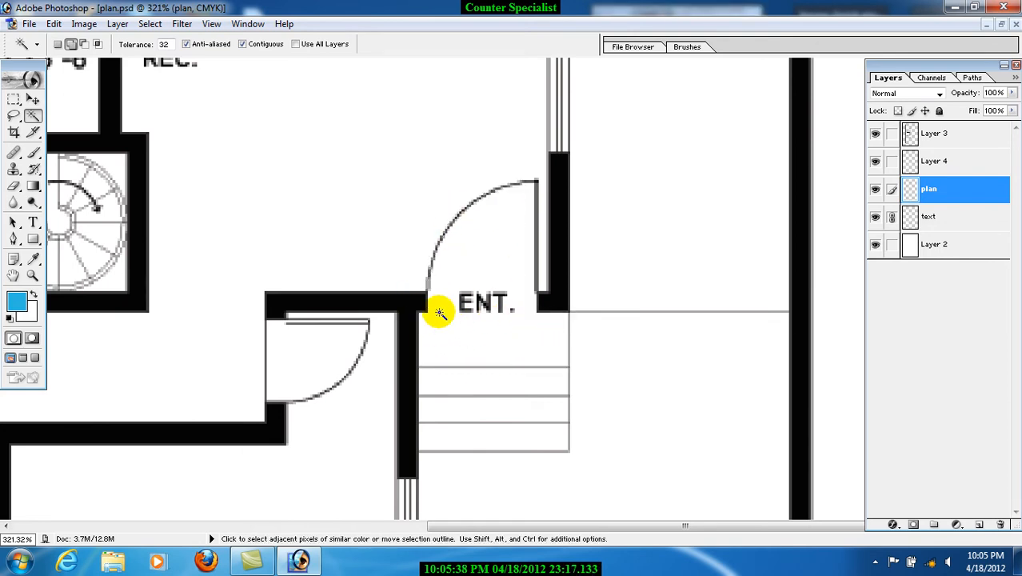
Copy the lowest step line outside the servant room from the plan layer onto a new layer
key("space")
left_click_drag(205, 231, 625, 463)
left_click_drag(236, 251, 418, 369)
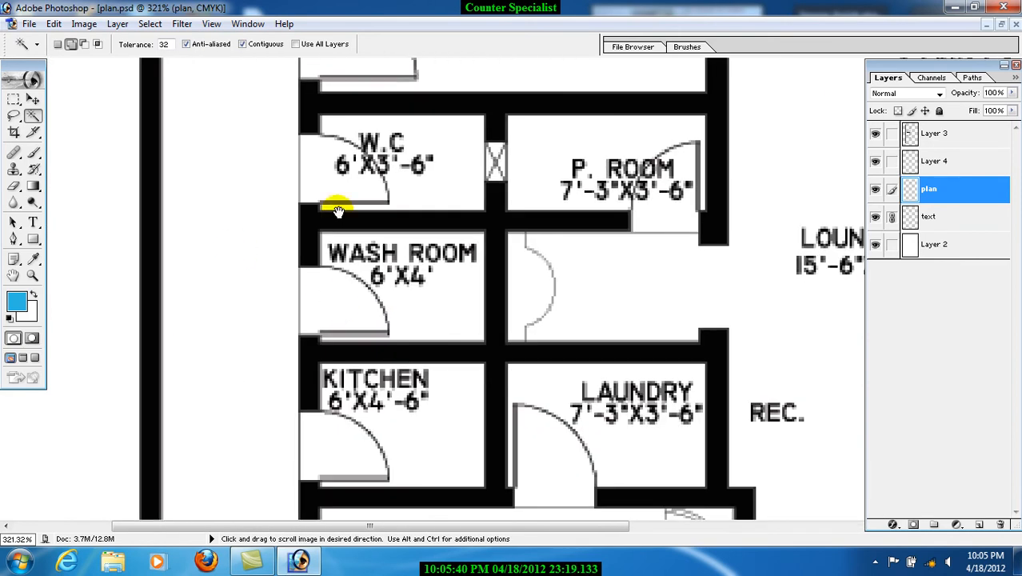
left_click_drag(338, 306, 368, 516)
left_click_drag(518, 413, 471, 348)
left_click_drag(384, 249, 449, 353)
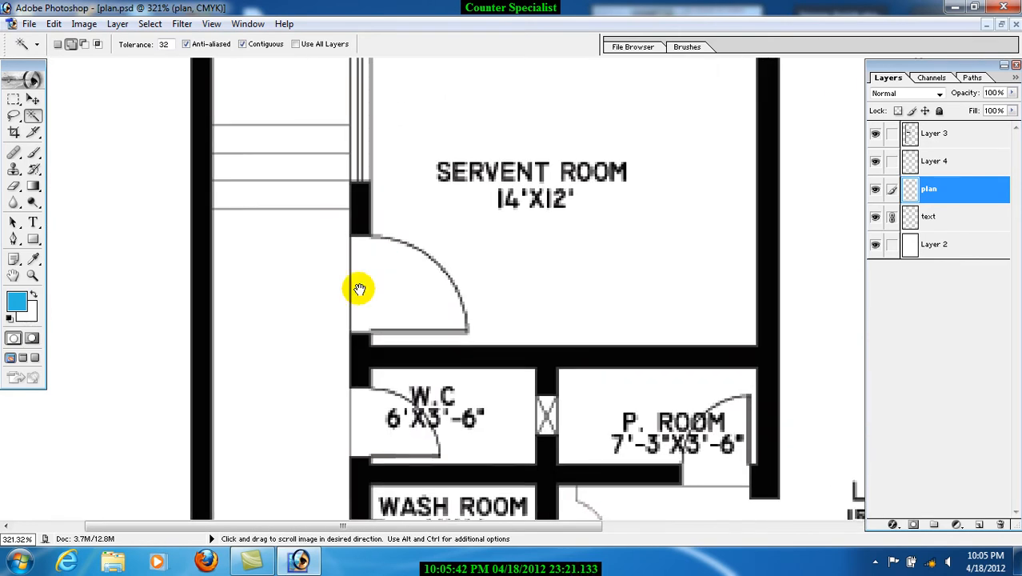
left_click_drag(548, 423, 259, 91)
left_click_drag(504, 283, 293, 64)
left_click_drag(509, 321, 727, 329)
left_click_drag(269, 232, 239, 192)
left_click_drag(747, 325, 510, 304)
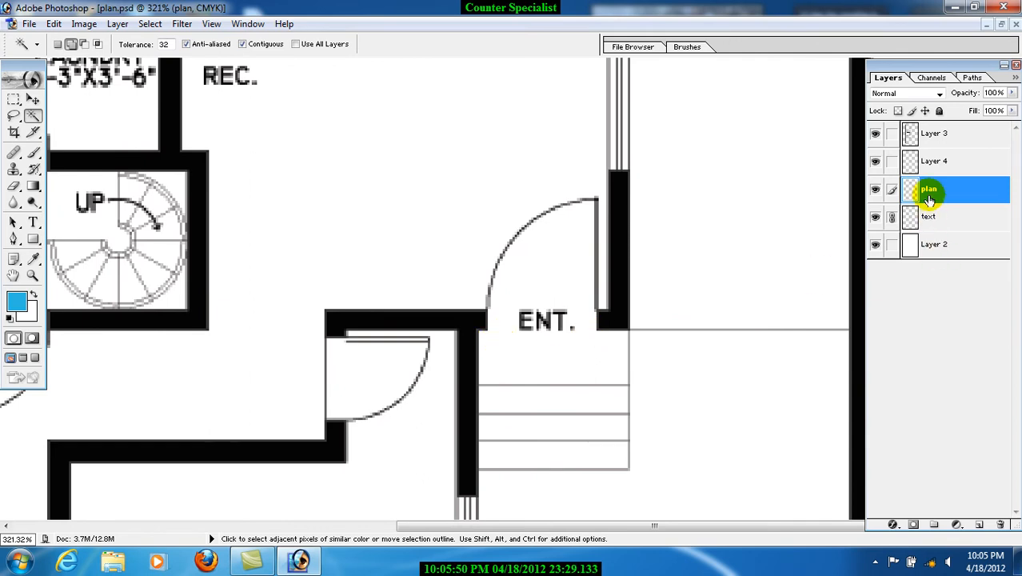
left_click_drag(254, 216, 322, 389)
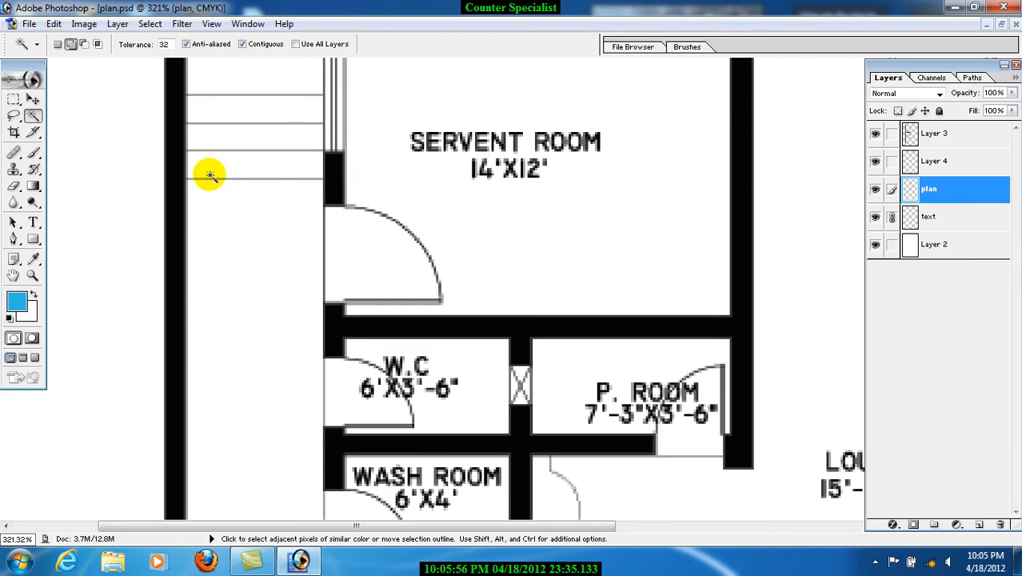
left_click(14, 101)
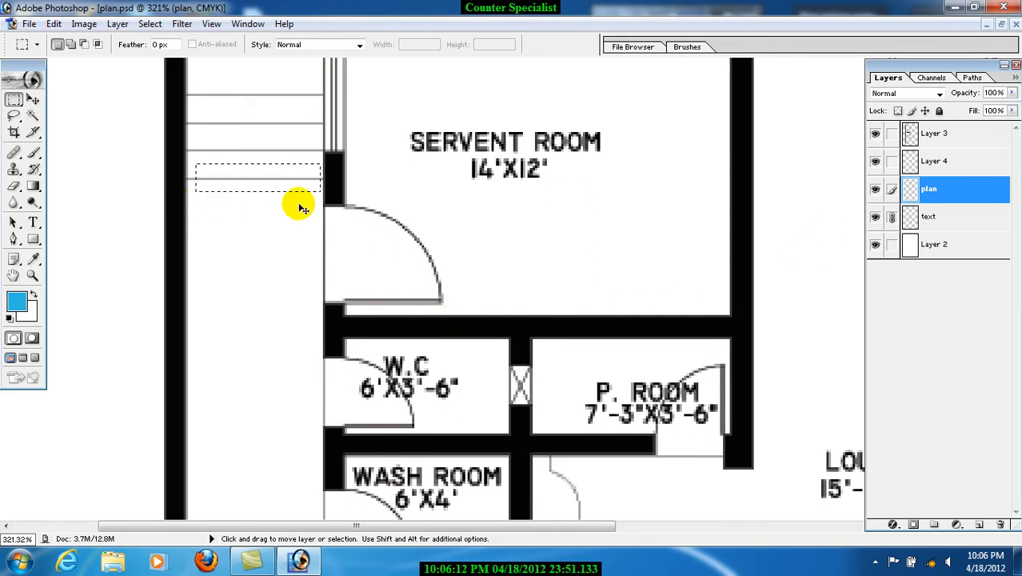
key("ctrl+j")
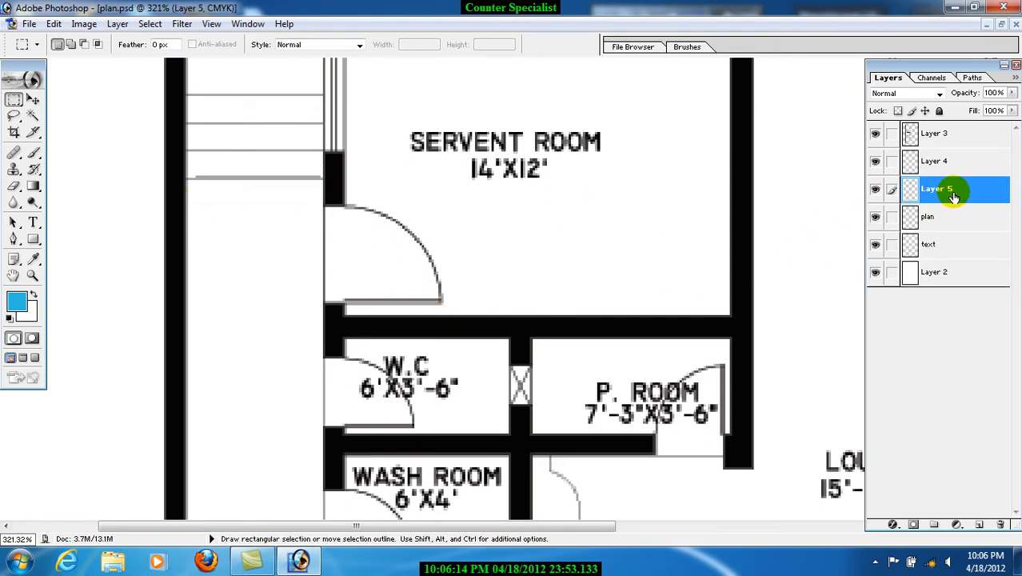
Move the copied line across the plan into the entrance door opening at the ENT. label
left_click(32, 100)
left_click_drag(286, 187, 608, 251)
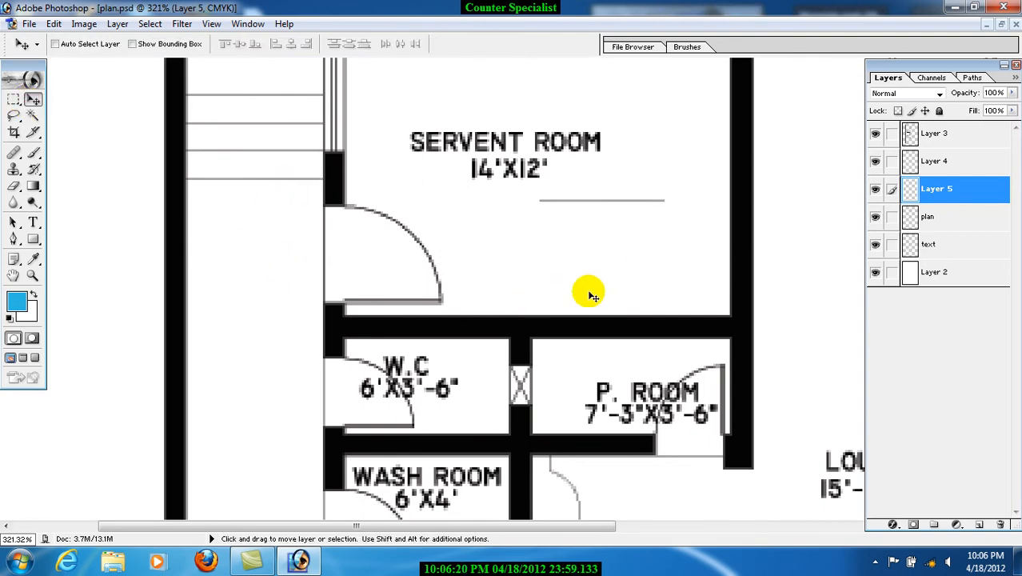
key("space")
left_click_drag(703, 365, 316, 279)
left_click_drag(390, 368, 321, 121)
left_click_drag(429, 410, 512, 227)
left_click_drag(495, 326, 432, 283)
left_click_drag(185, 87, 445, 267)
left_click_drag(220, 86, 424, 233)
left_click_drag(153, 72, 344, 190)
left_click_drag(556, 214, 237, 242)
left_click_drag(564, 316, 483, 299)
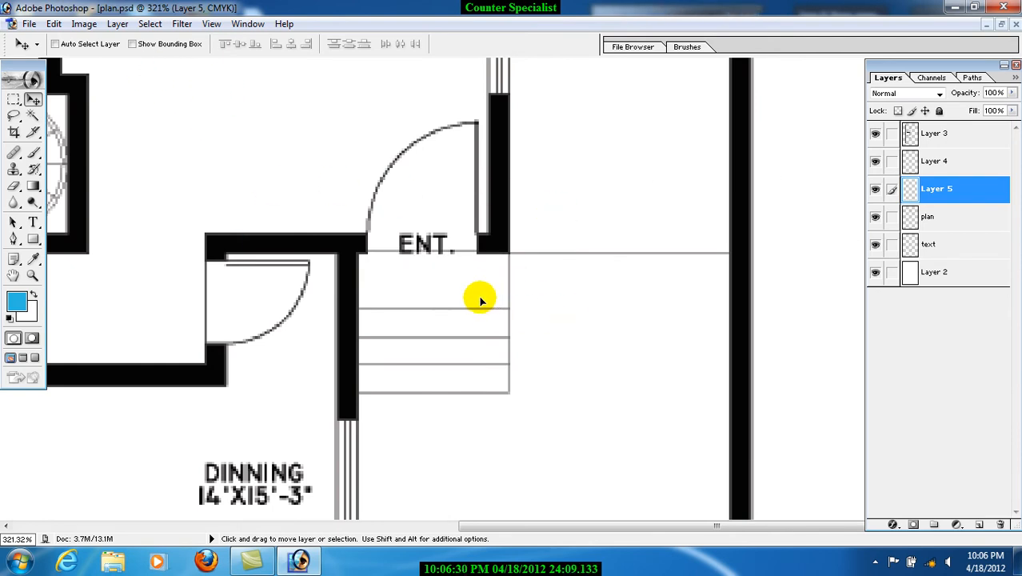
Nudge the copied line down one pixel to align it with the outer wall edges at the entrance
key("z")
left_click_drag(319, 279, 532, 240)
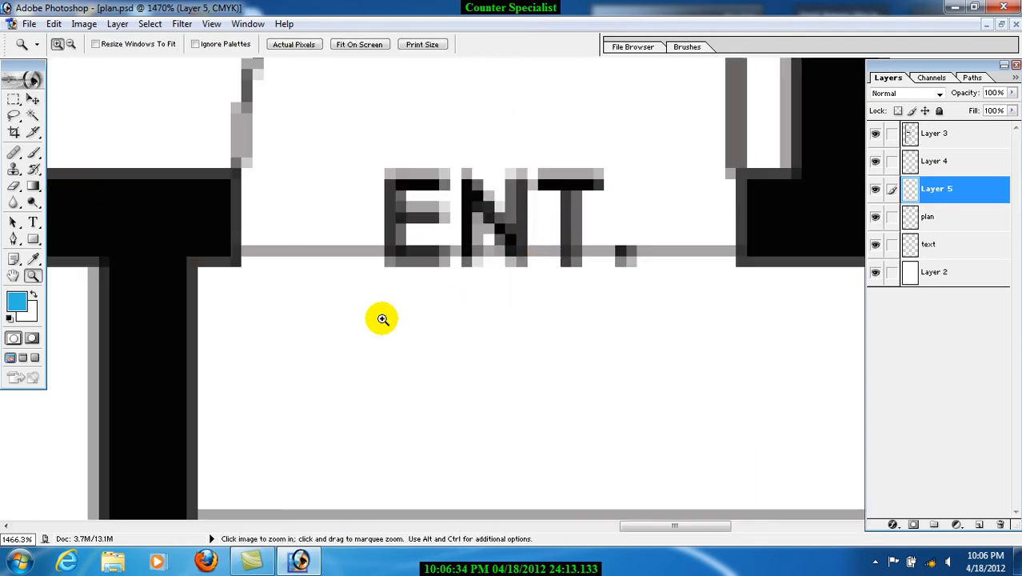
left_click(14, 99)
left_click(32, 99)
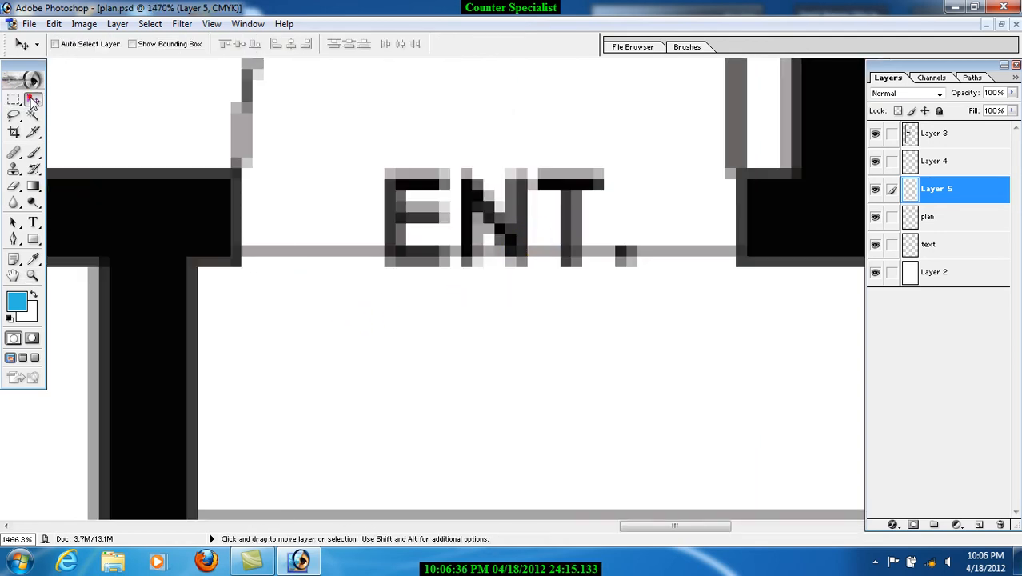
key("Down")
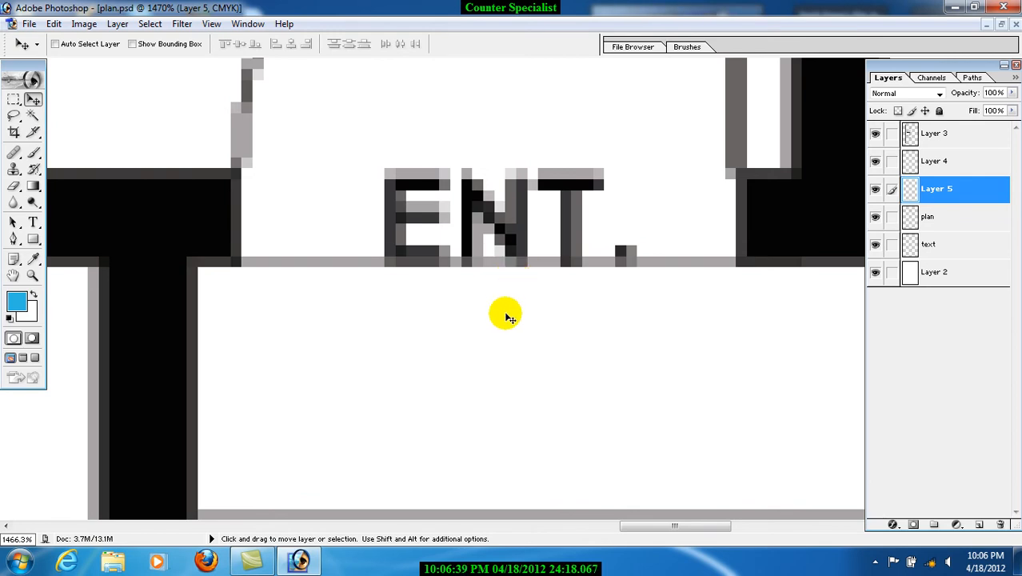
Check on the plan layer alone whether the Magic Wand stops at the new threshold line, and clear the selection
left_click(33, 276)
right_click(376, 162)
left_click(400, 165)
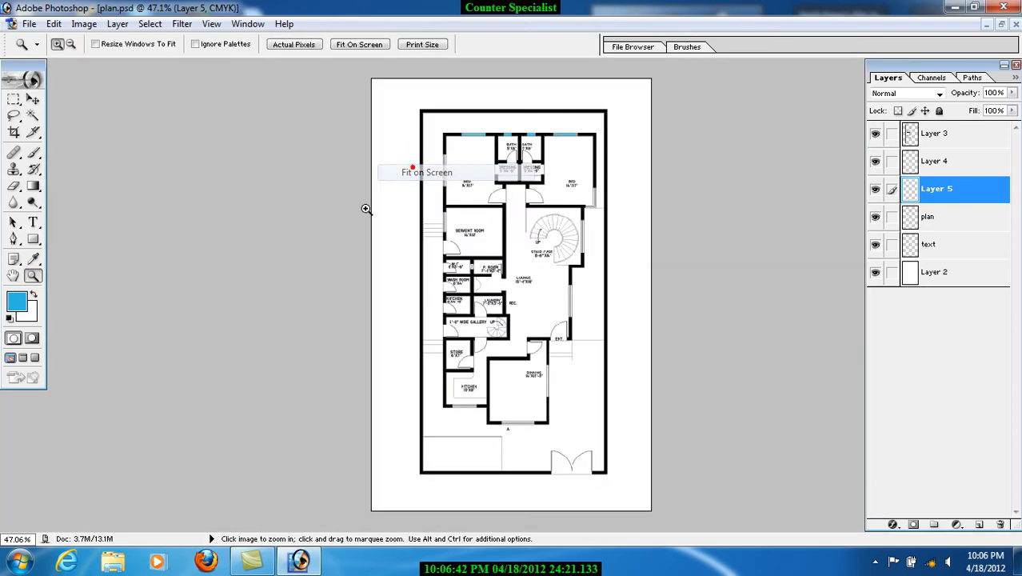
left_click_drag(532, 311, 637, 392)
left_click(928, 217)
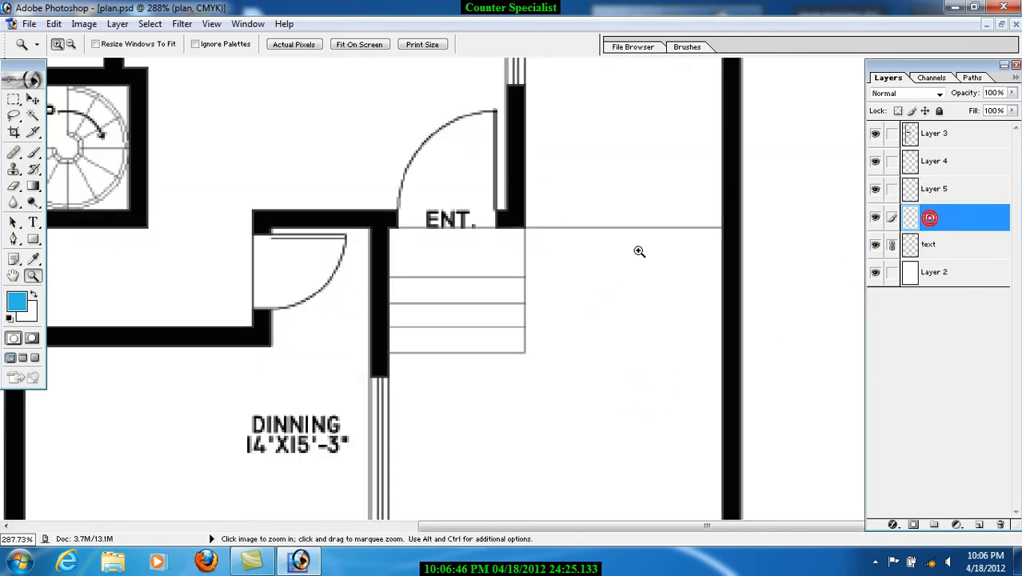
left_click(32, 115)
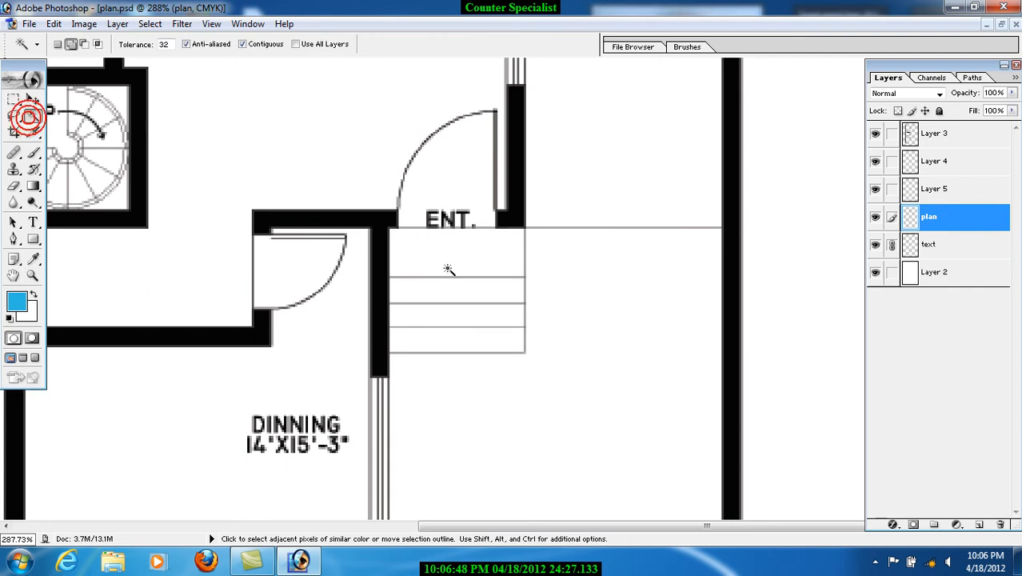
left_click(446, 264)
left_click(445, 264)
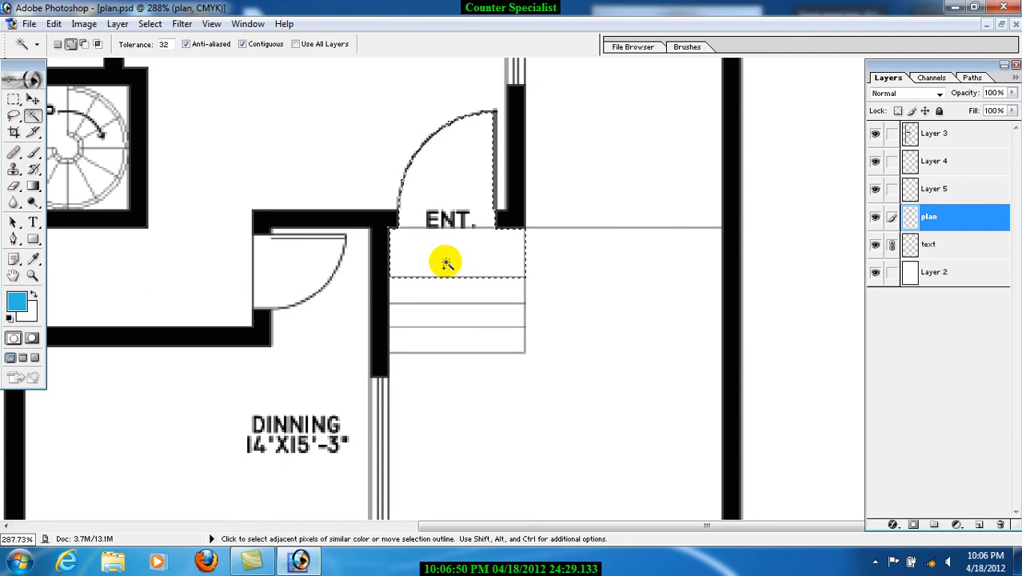
key("ctrl+d")
key("v")
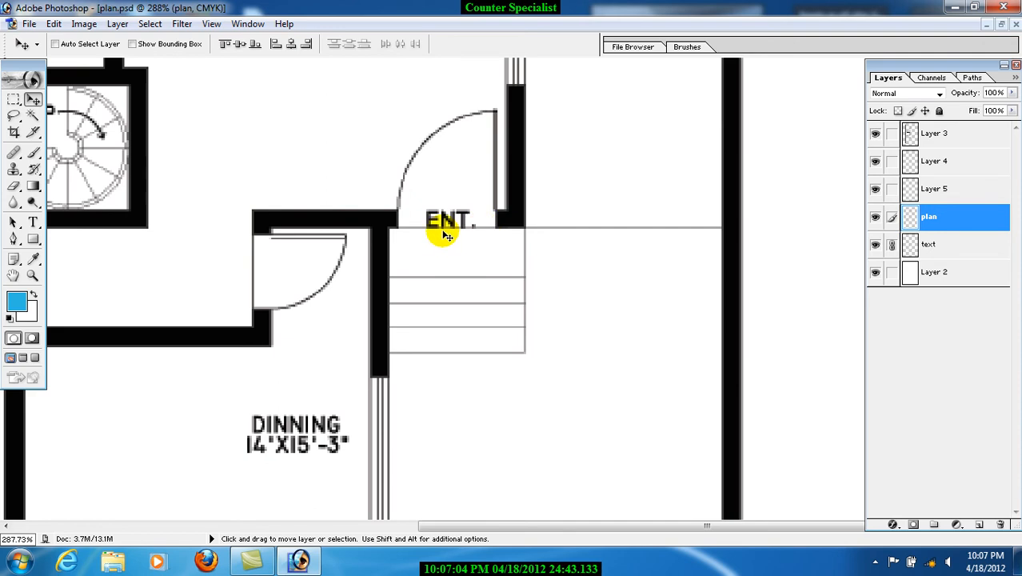
Toggle the visibility of the threshold line's layer to check it, and merge that layer down into the plan layer
left_click(949, 189)
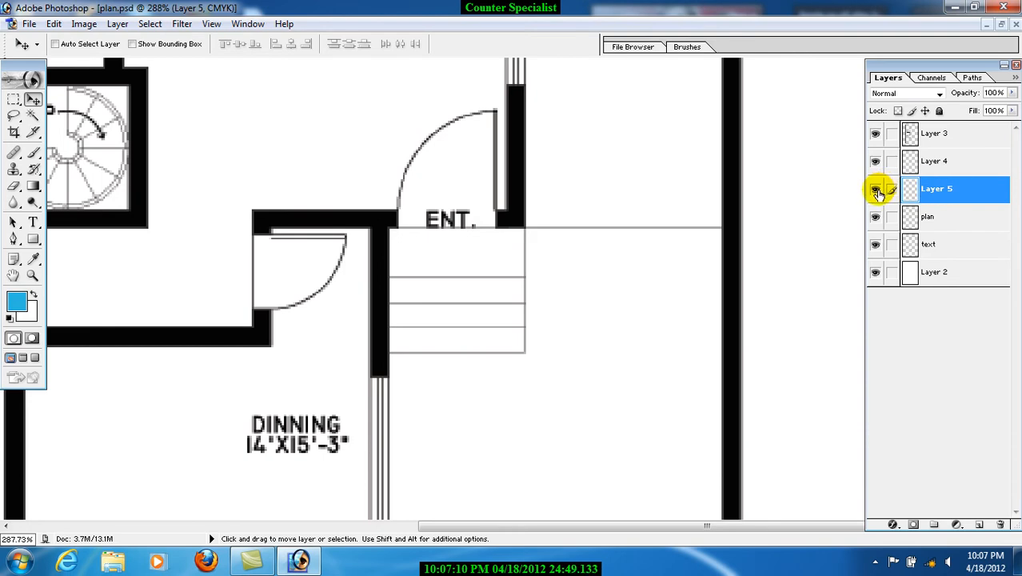
left_click(878, 192)
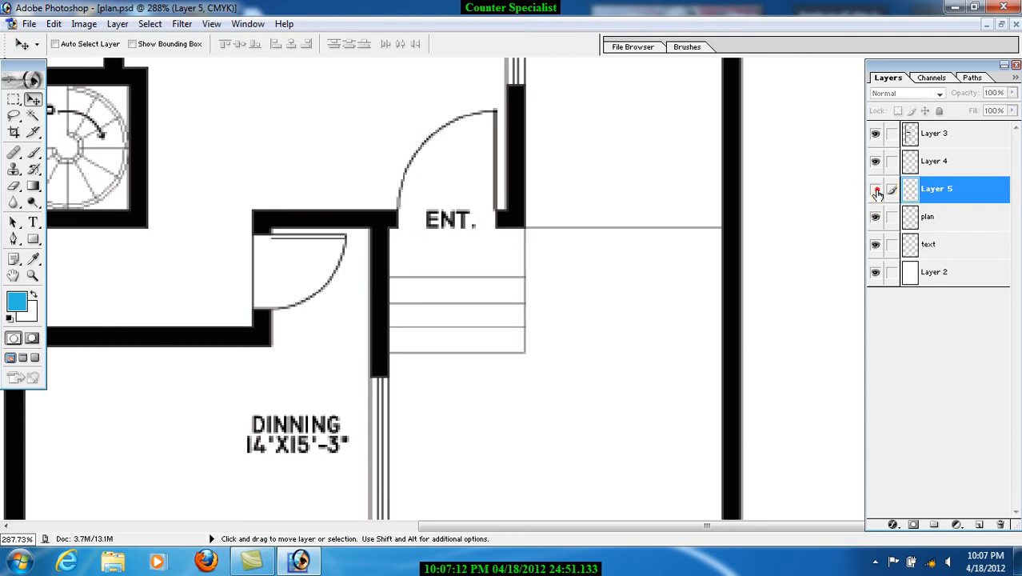
left_click(878, 192)
left_click(878, 192)
left_click(878, 192)
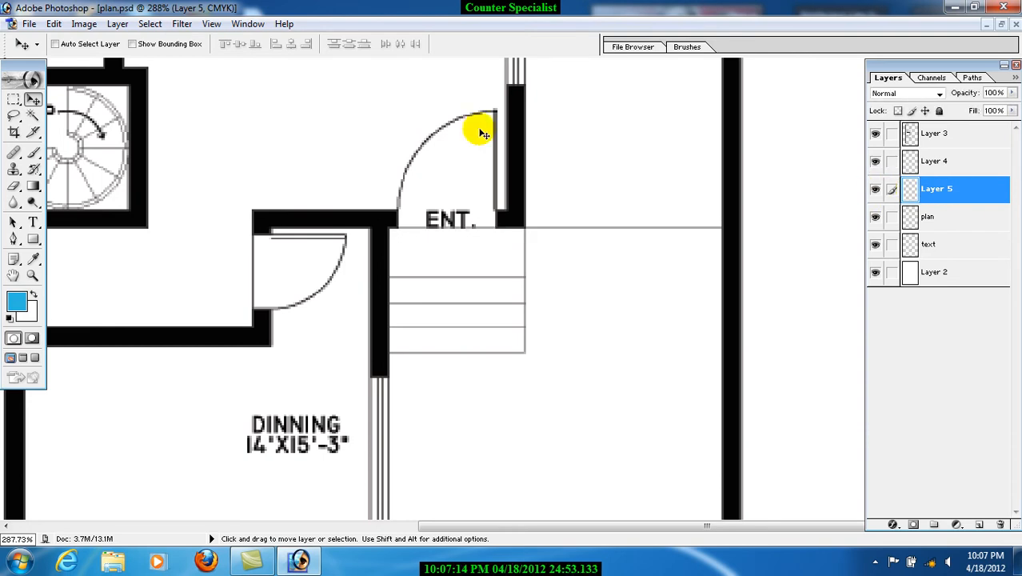
left_click(120, 24)
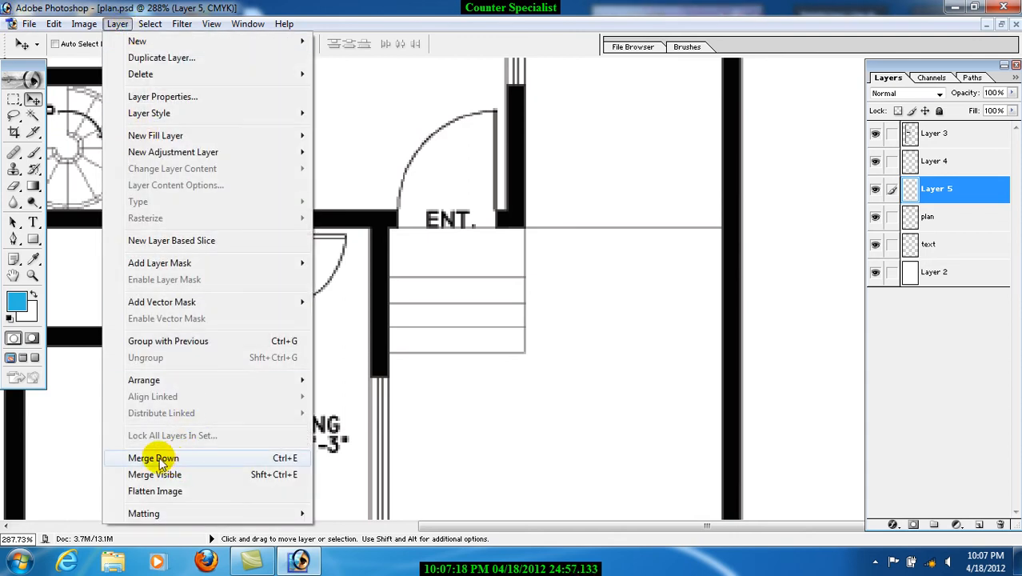
left_click(286, 462)
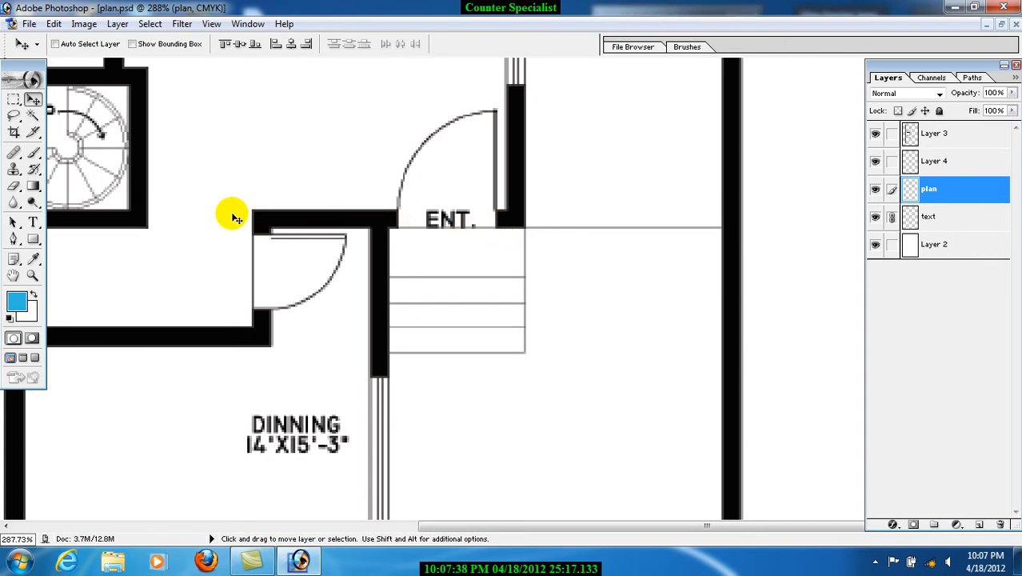
Verify with the Magic Wand that the entrance landing is a closed area on the merged plan layer, and deselect it
left_click(34, 117)
left_click(477, 243)
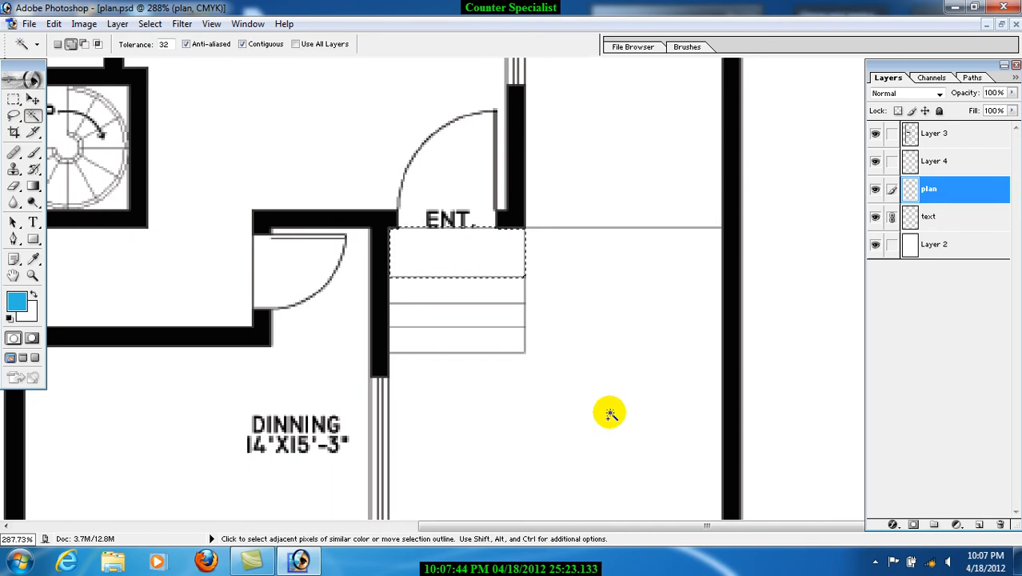
key("ctrl+d")
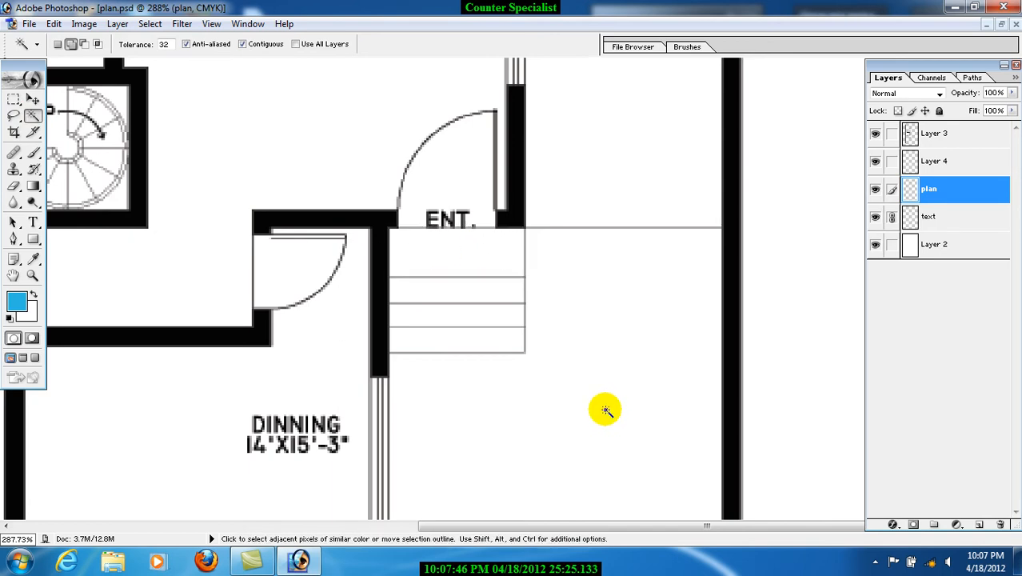
key("v")
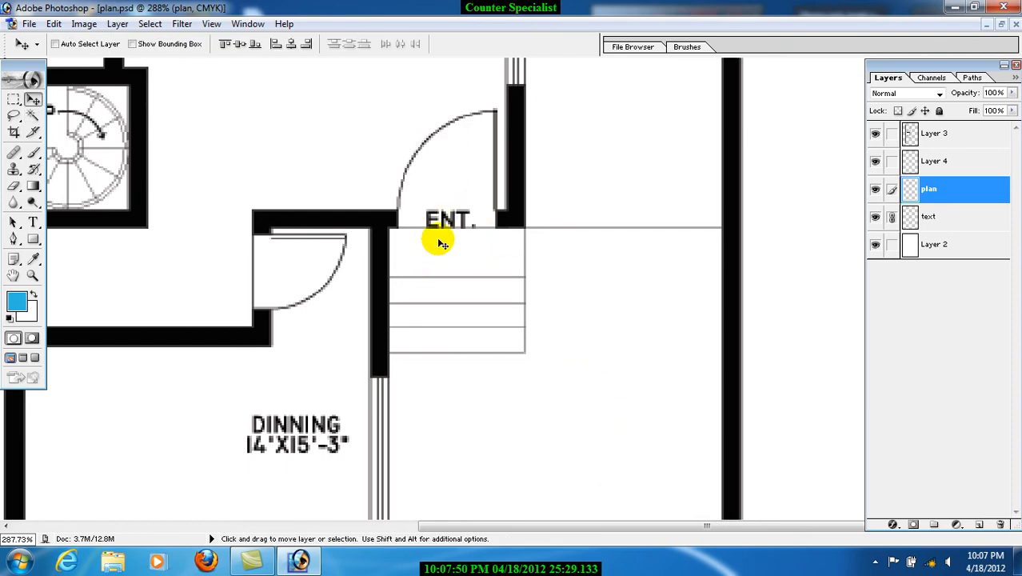
Merge the linked plan and text layers into one layer
key("ctrl+0")
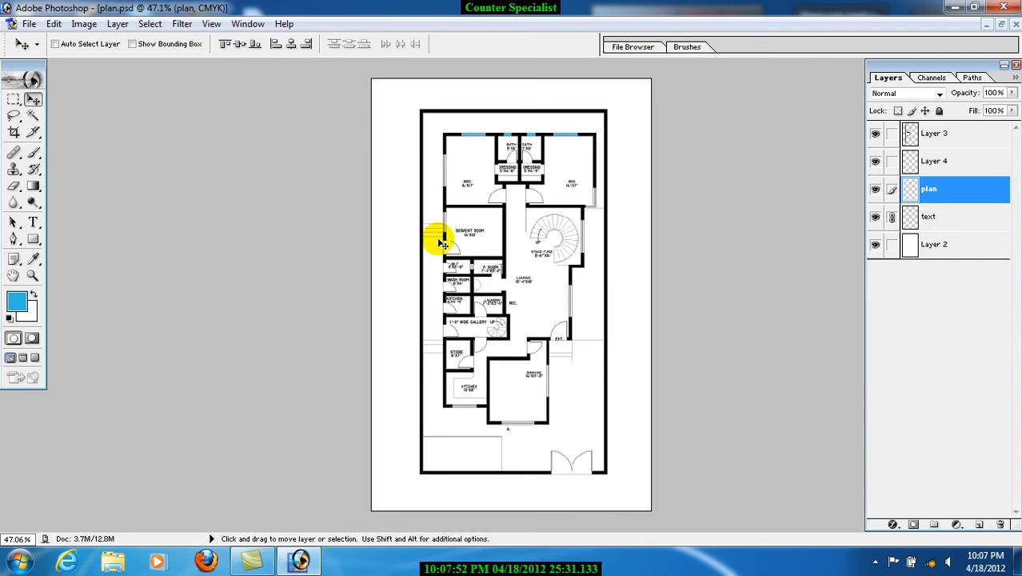
key("z")
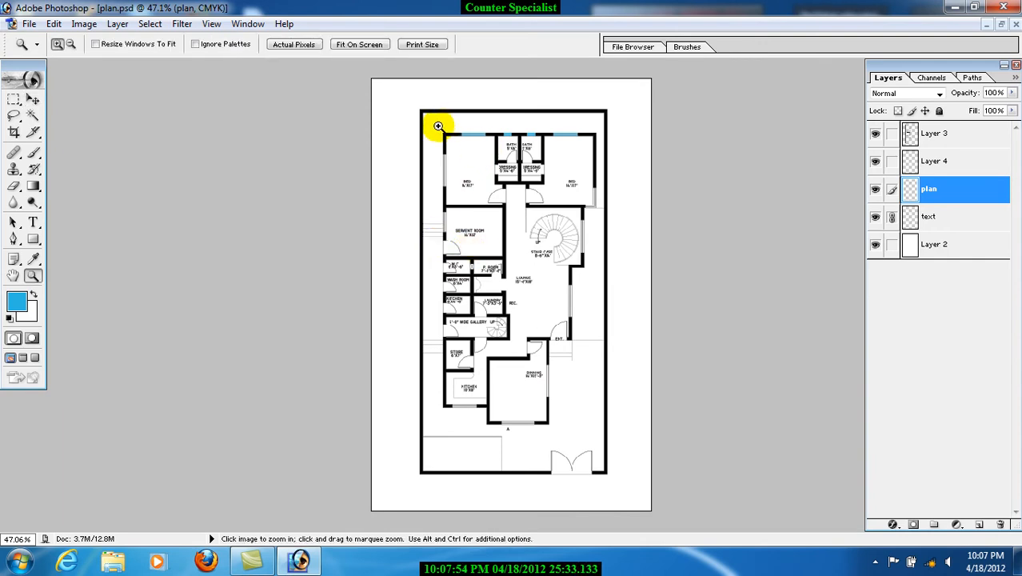
left_click_drag(438, 125, 529, 223)
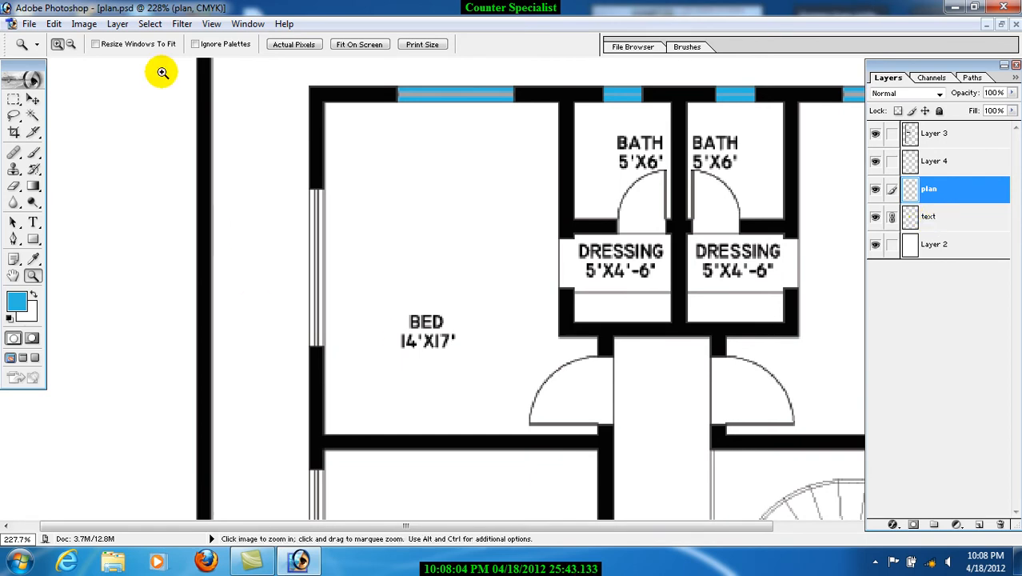
left_click(82, 29)
mouse_move(125, 27)
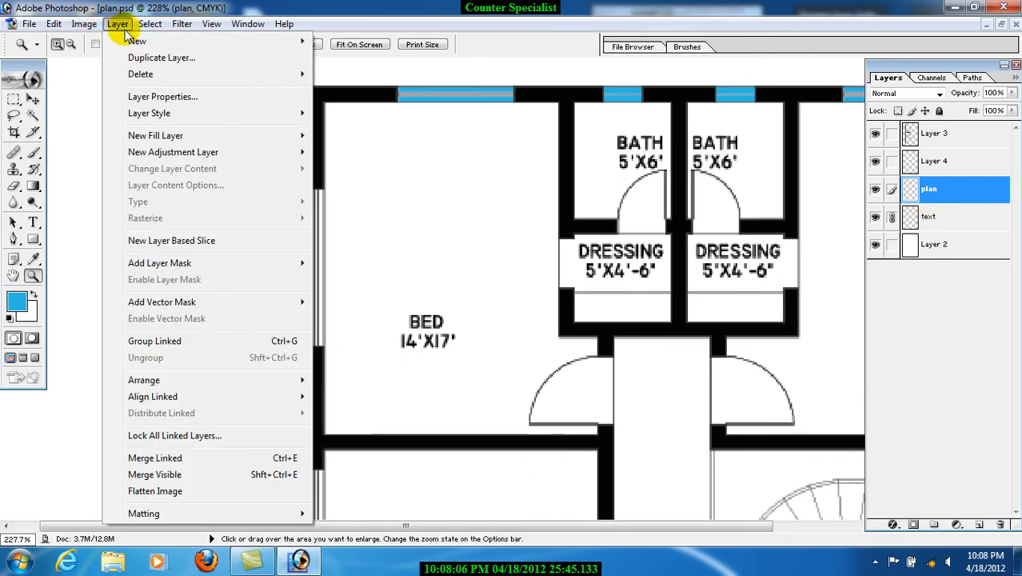
left_click(196, 461)
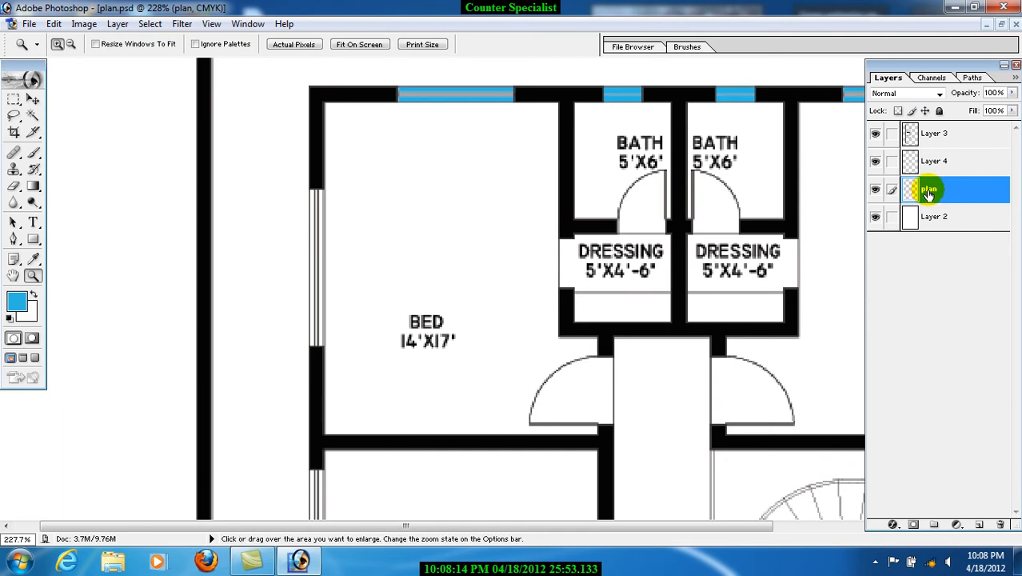
Hide and show the merged plan layer to check which lines and labels it contains
left_click(875, 192)
left_click(876, 192)
left_click(875, 192)
left_click(875, 192)
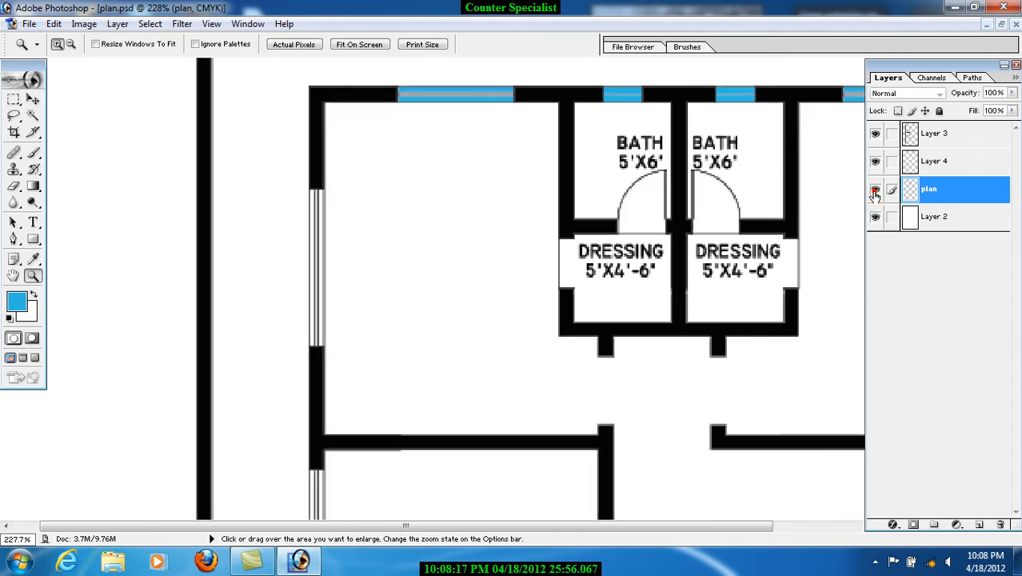
Test-select the left bedroom on the merged layer with the Magic Wand, deselect it, and undo merging the plan and text layers
left_click(34, 117)
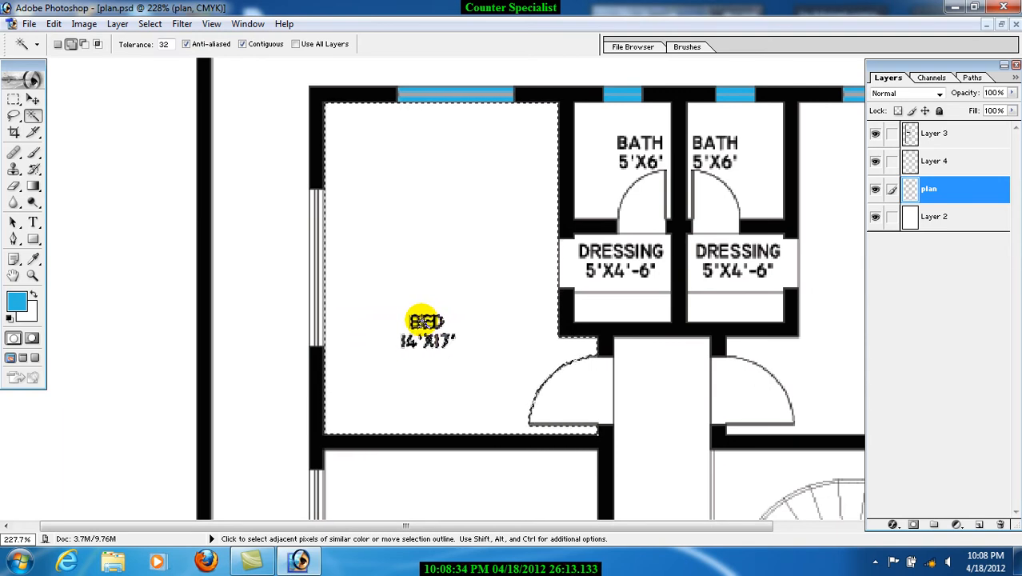
key("ctrl")
key("ctrl+d")
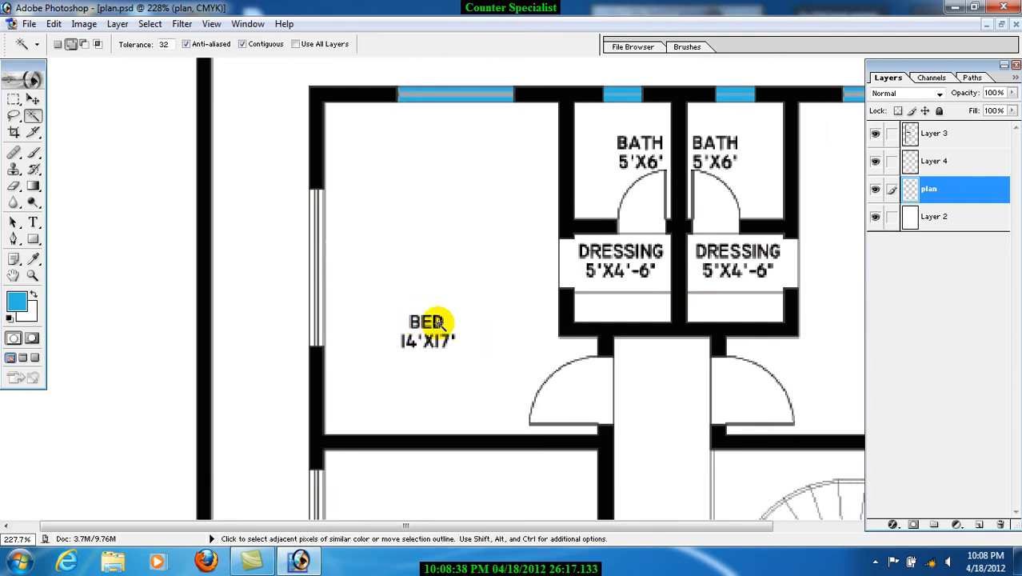
key("ctrl")
key("ctrl+shift+d")
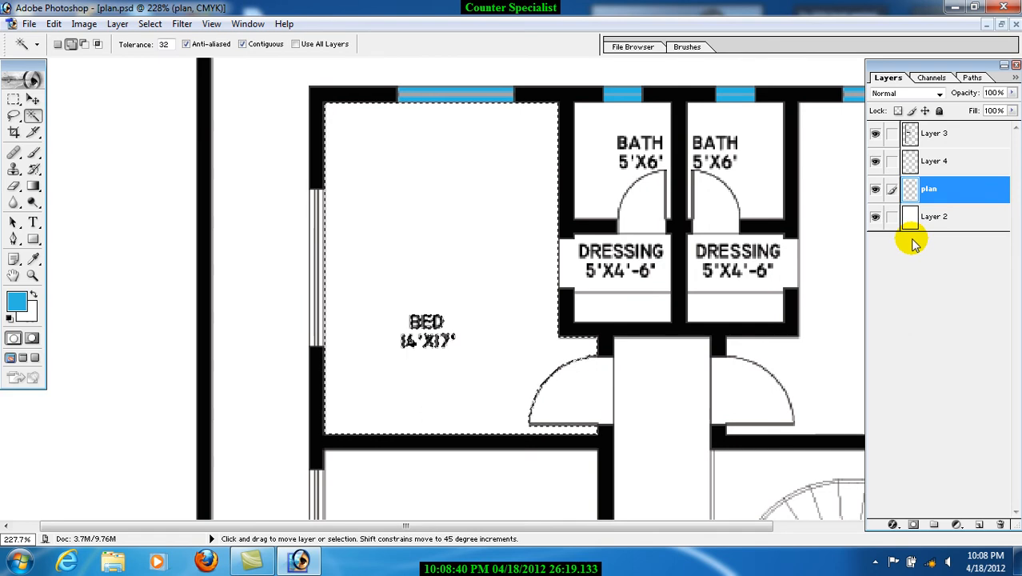
key("ctrl+d")
key("ctrl+alt+z")
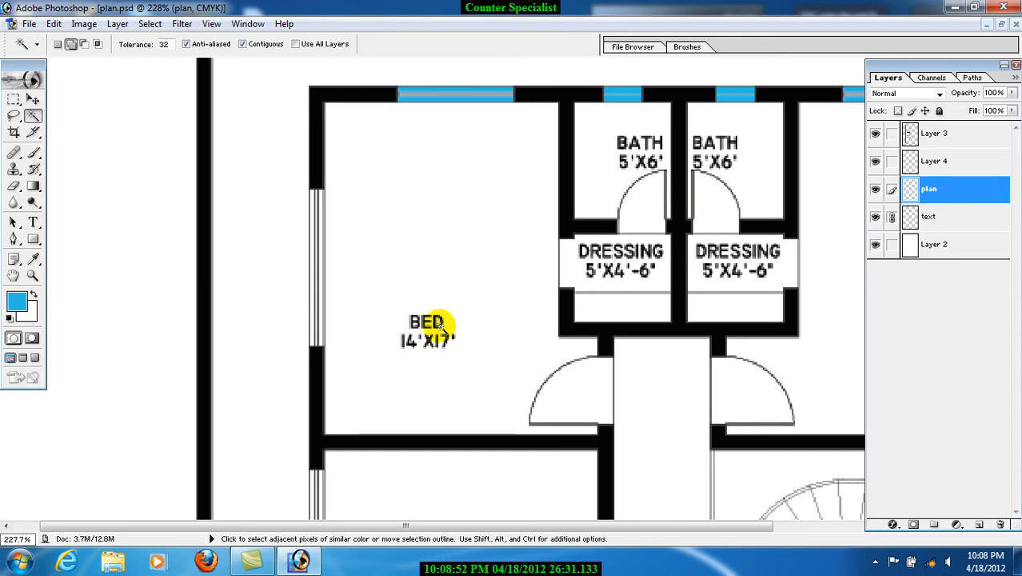
Select the left bedroom together with its door swing area on the plan layer, using the Magic Wand in add-to-selection mode
left_click(465, 256)
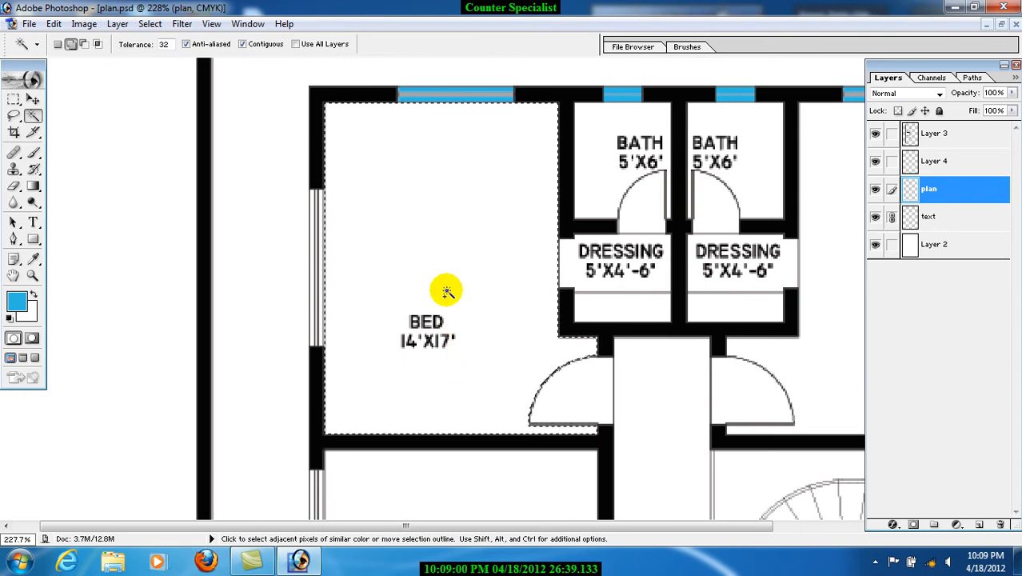
key("ctrl+d")
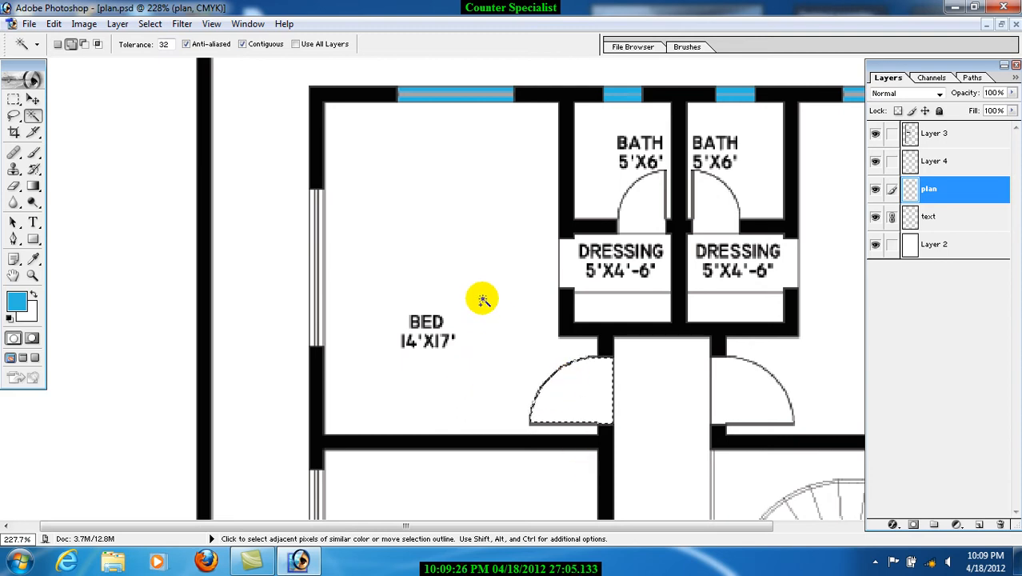
left_click(71, 45)
left_click(456, 253)
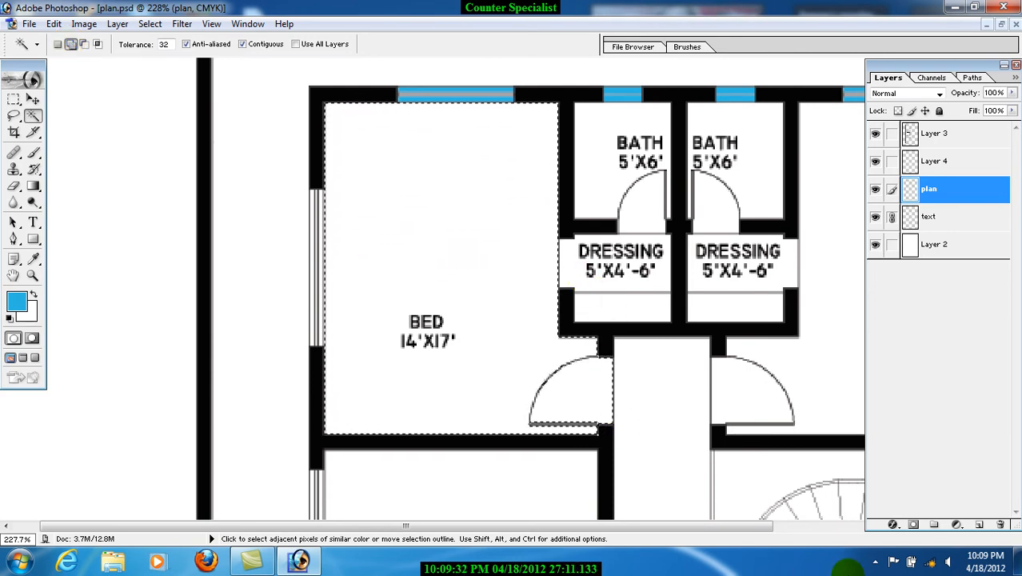
Add a pattern fill layer over the selected left bedroom and choose the black-and-white checkered pattern after trying the rainbow and bubble ones
left_click(957, 526)
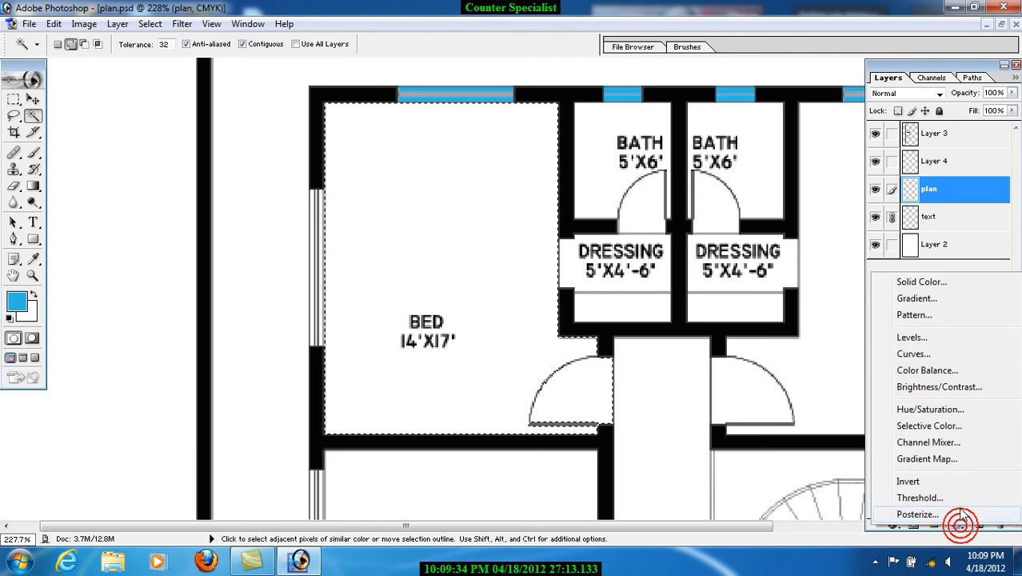
left_click(914, 315)
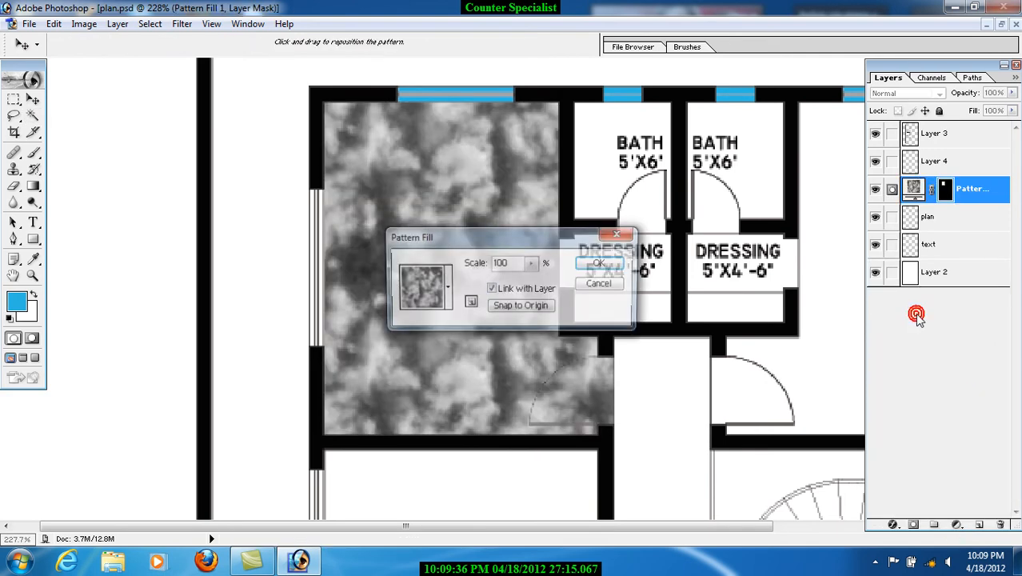
left_click_drag(479, 243, 660, 155)
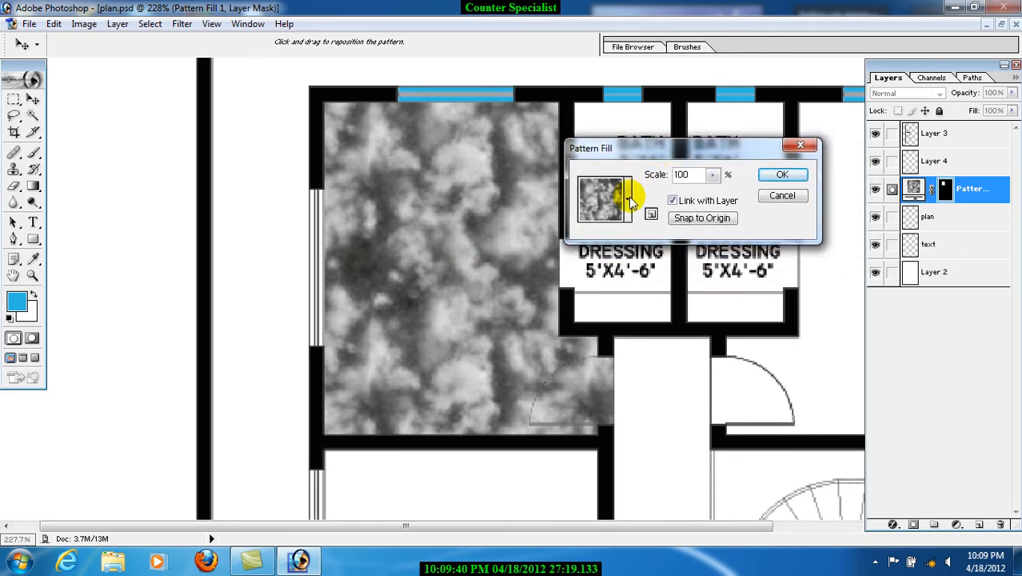
left_click(629, 200)
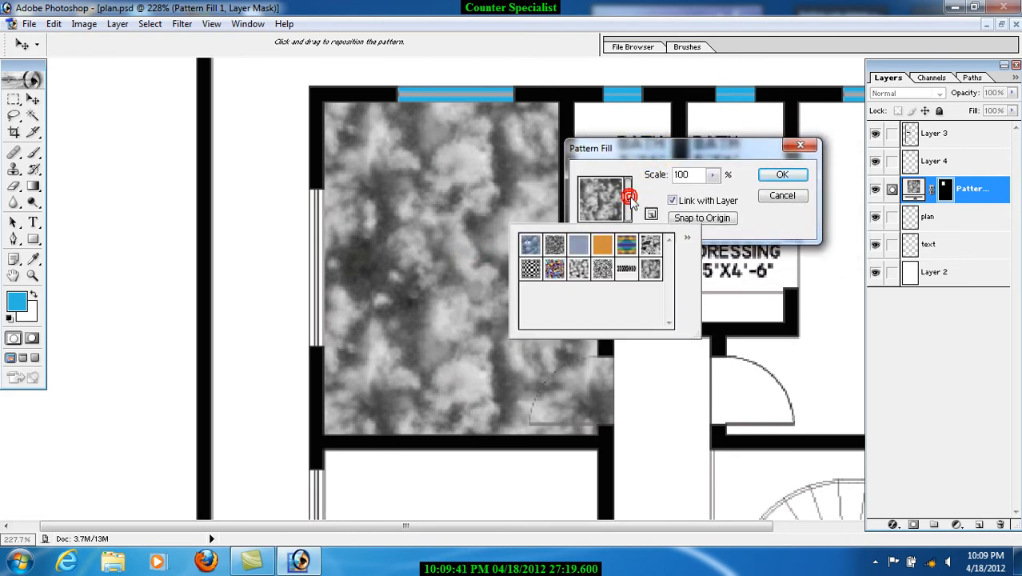
left_click(628, 245)
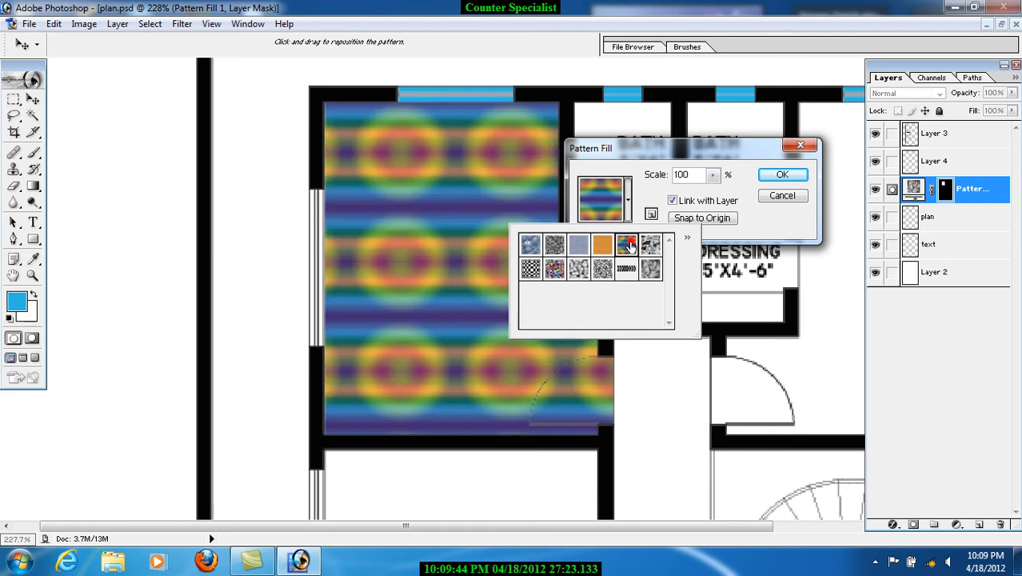
left_click(531, 245)
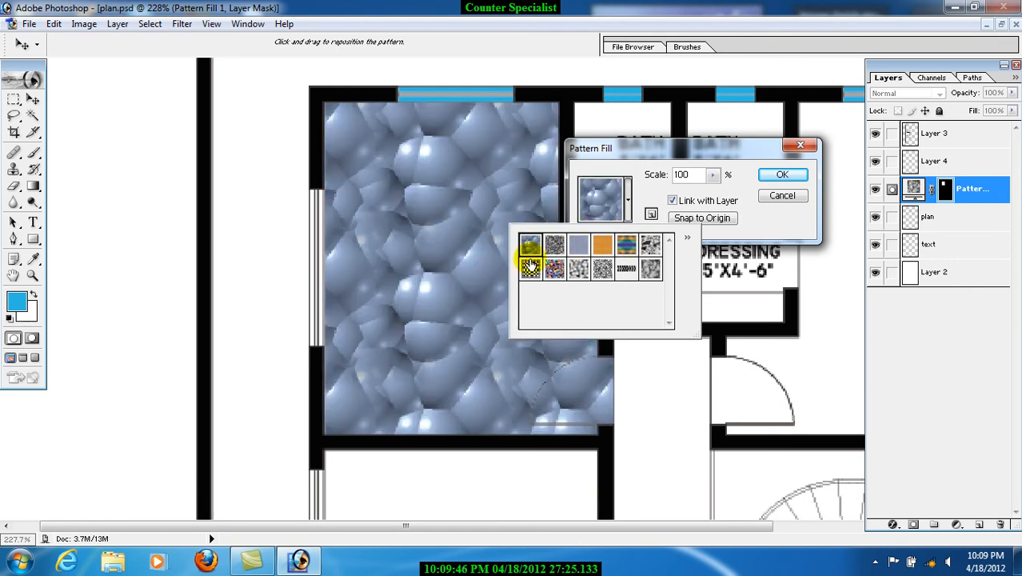
left_click(532, 268)
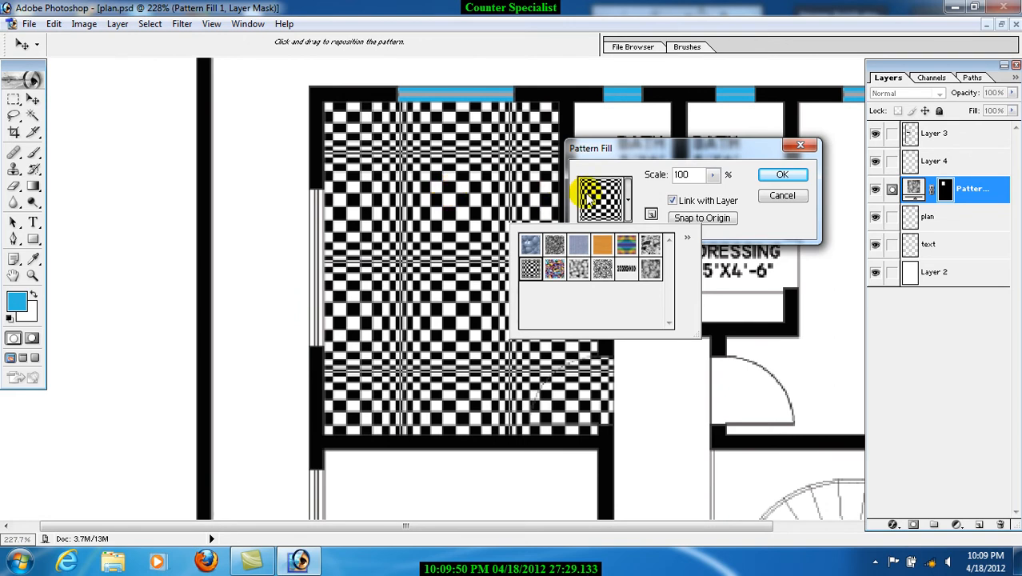
Try the checkered pattern at 70% scale, and apply the left bedroom's fill at 30%
left_click(608, 205)
left_click_drag(654, 154, 688, 156)
left_click(744, 177)
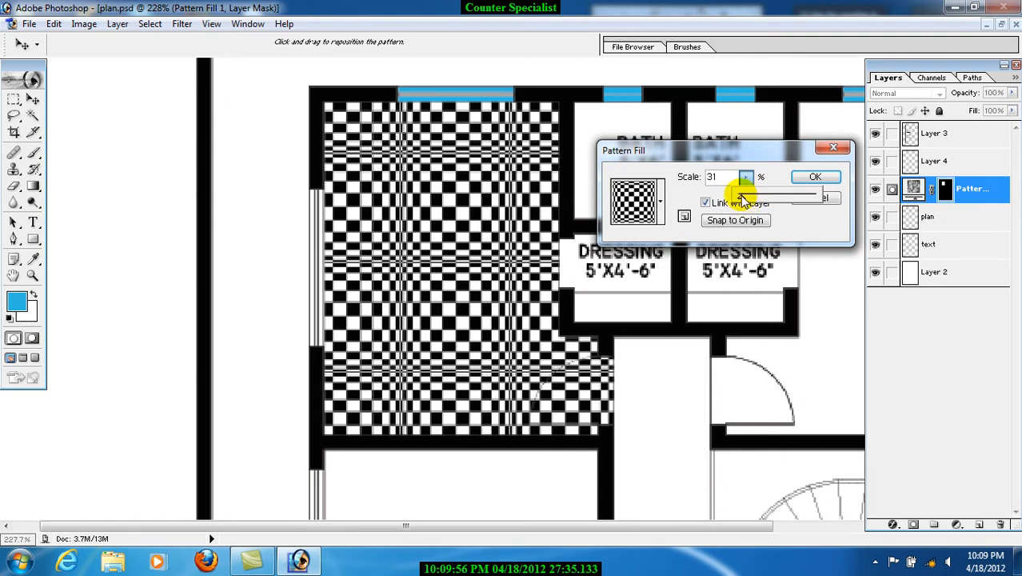
left_click_drag(742, 199, 738, 197)
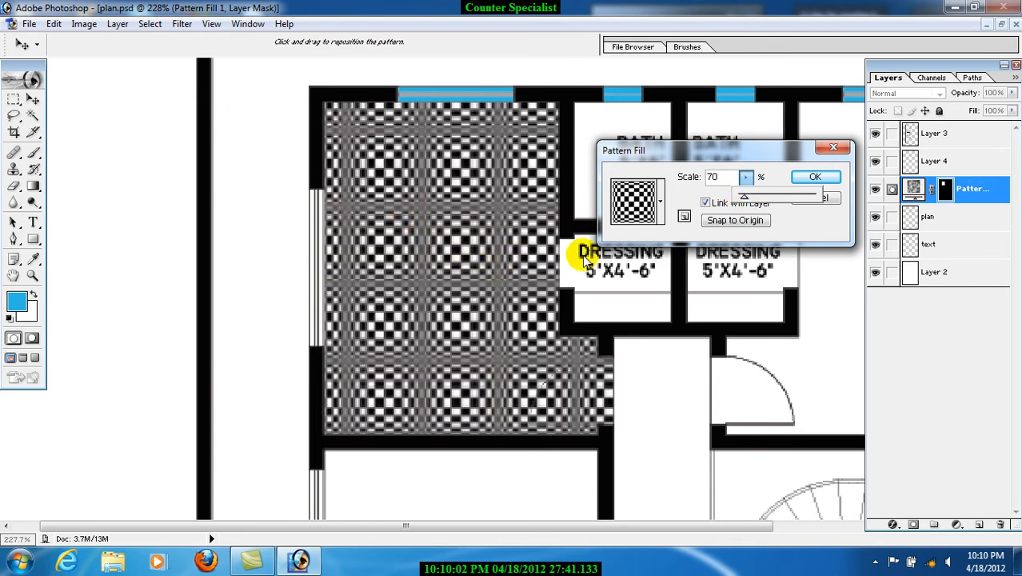
left_click_drag(665, 151, 469, 84)
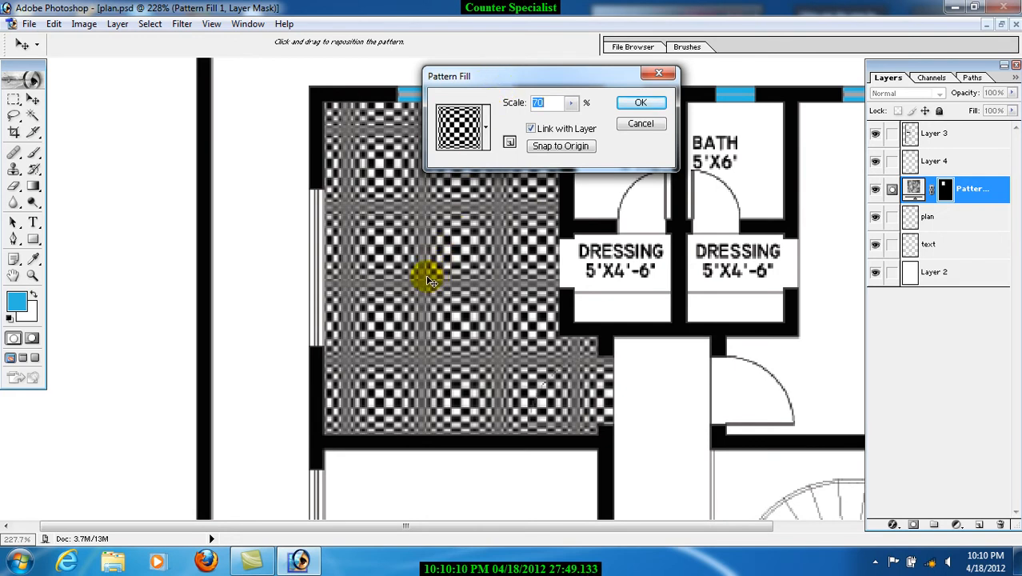
key("Return")
key("w")
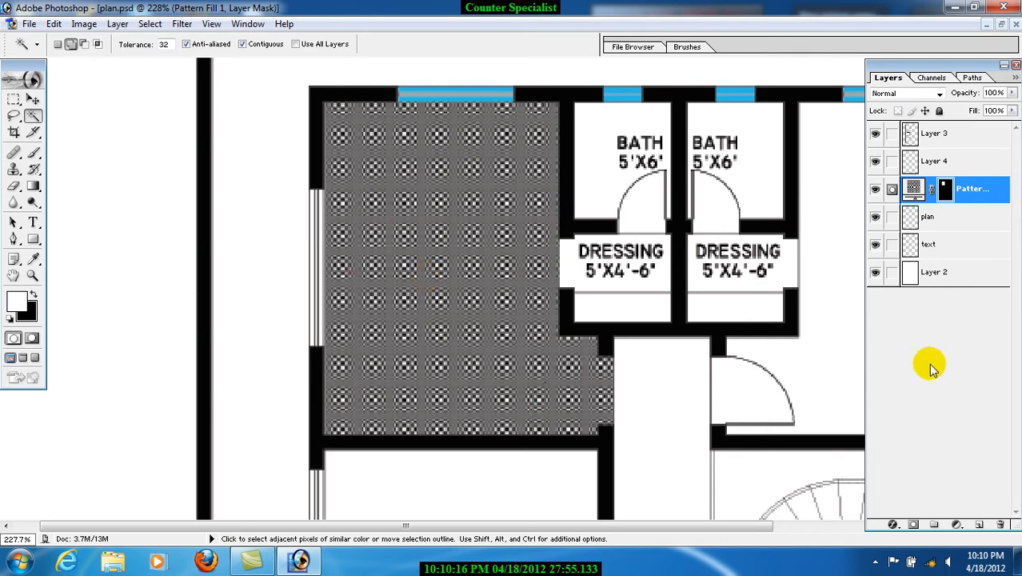
Edit the left bedroom's pattern fill and set its scale to 20%
double_click(914, 188)
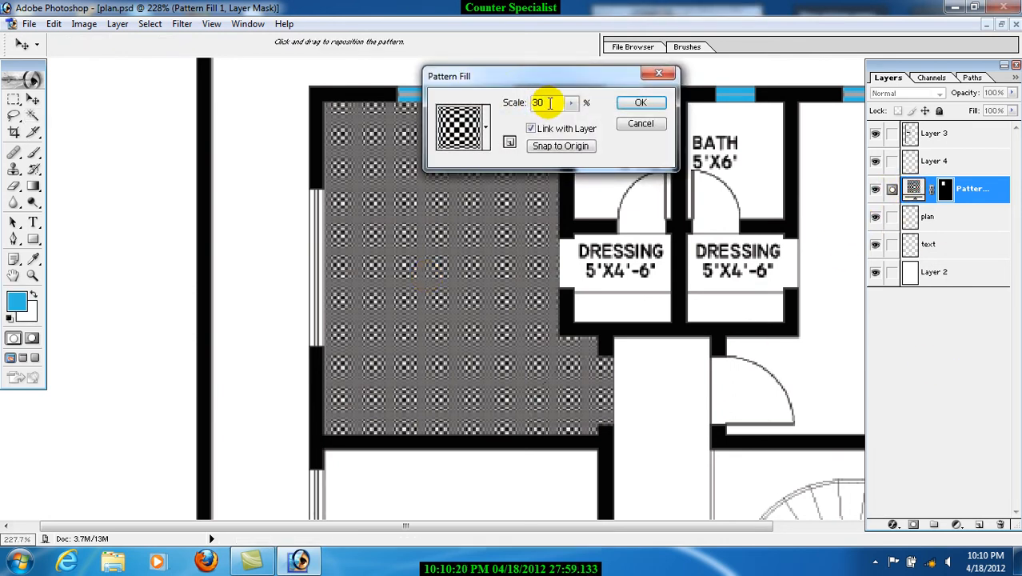
type("20")
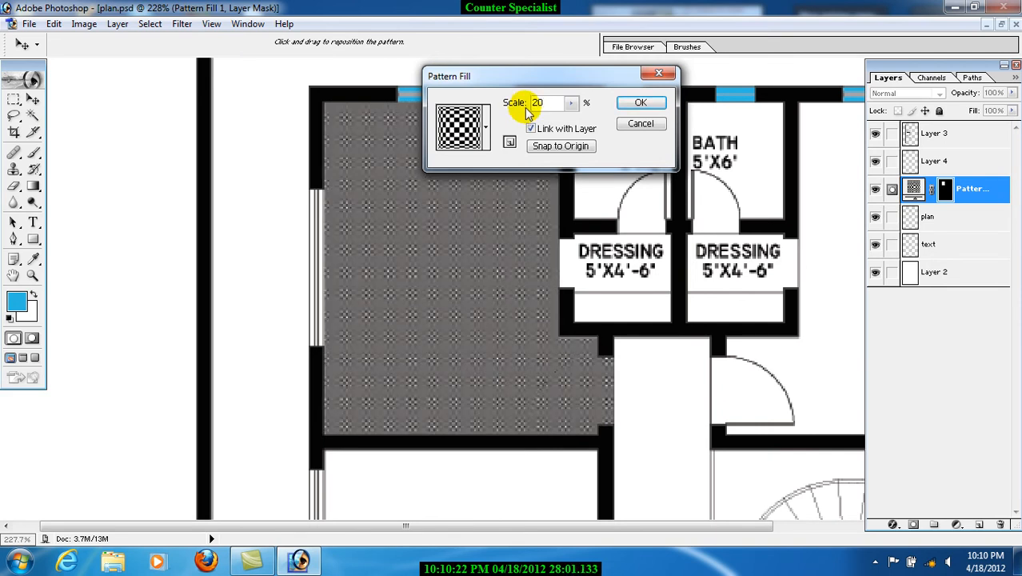
left_click_drag(513, 76, 587, 157)
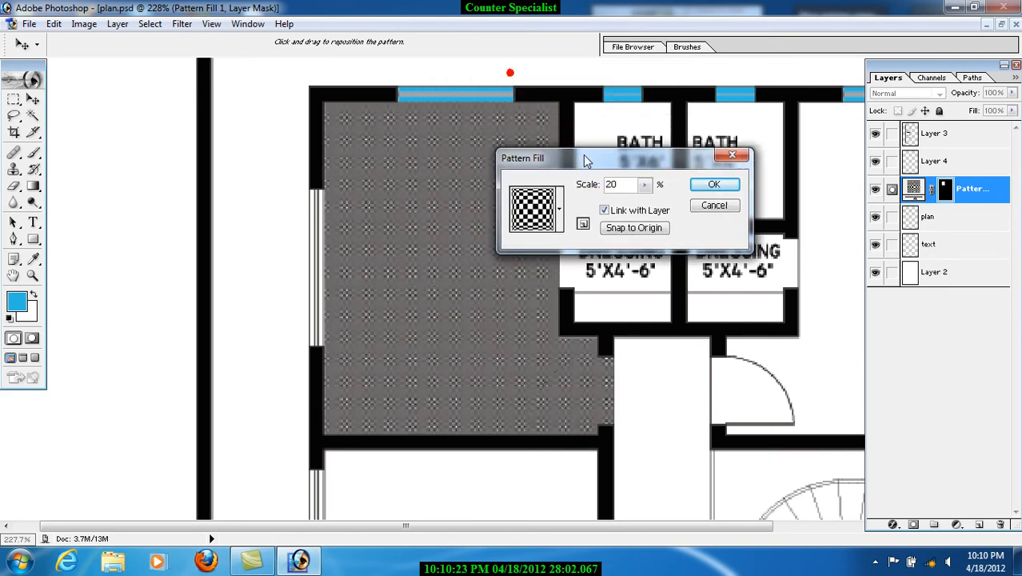
left_click(711, 189)
key("w")
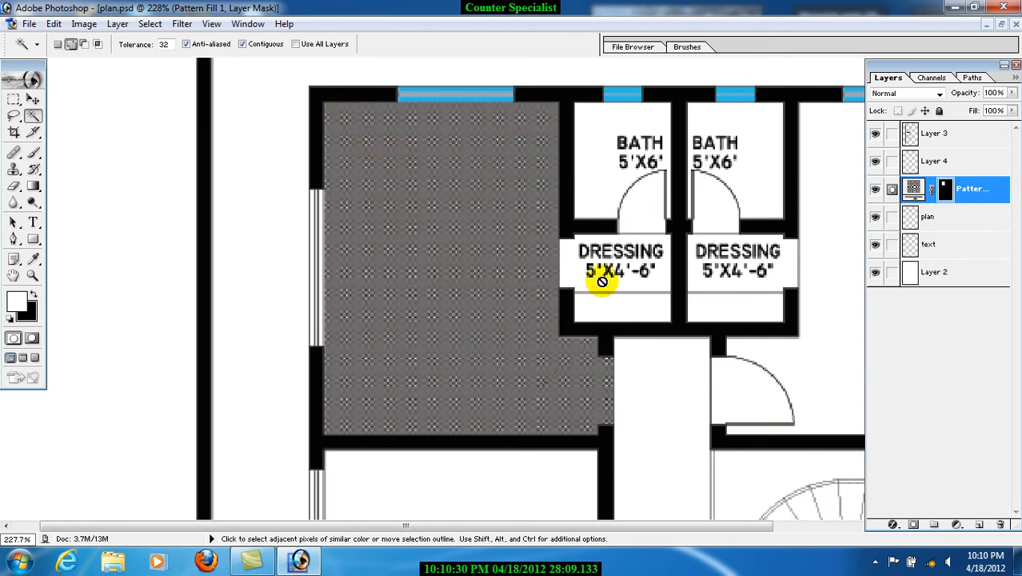
Select the right bedroom and its door swing area on the plan layer with the Magic Wand
left_click(954, 224)
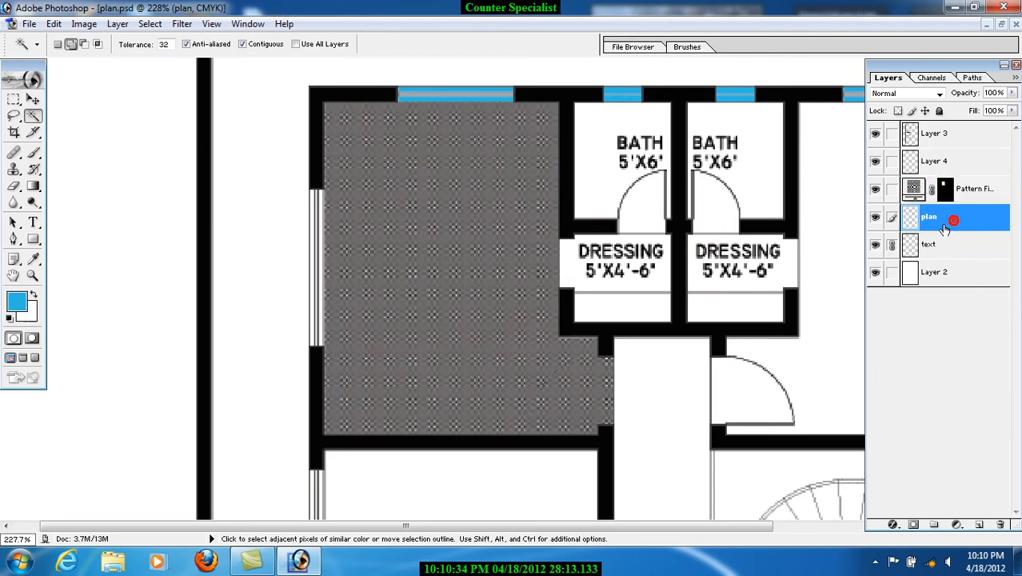
left_click_drag(600, 527, 803, 489)
left_click(462, 393)
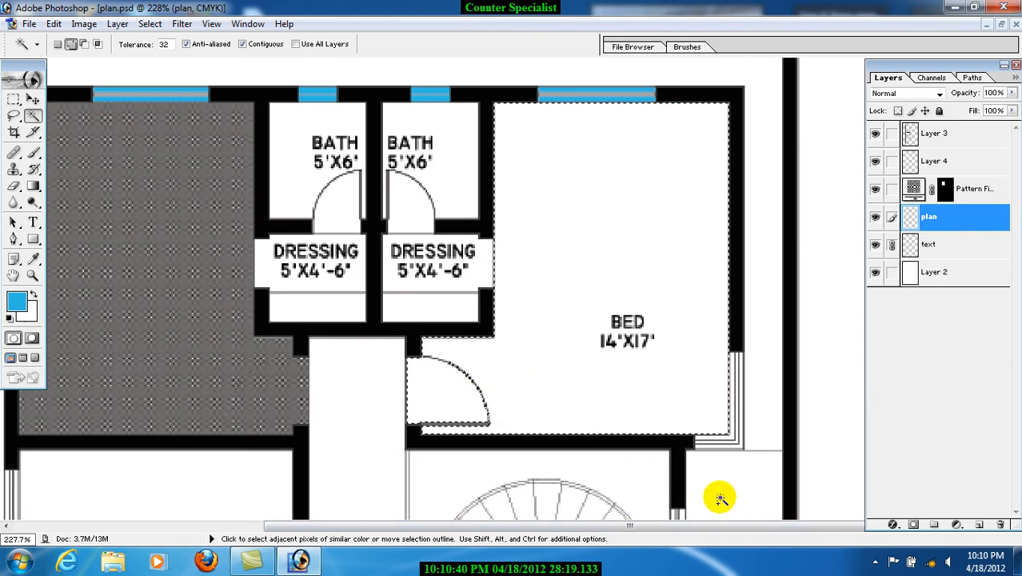
Add a pattern fill layer over the right bedroom using the rainbow-coloured pattern at 20% scale
left_click(953, 524)
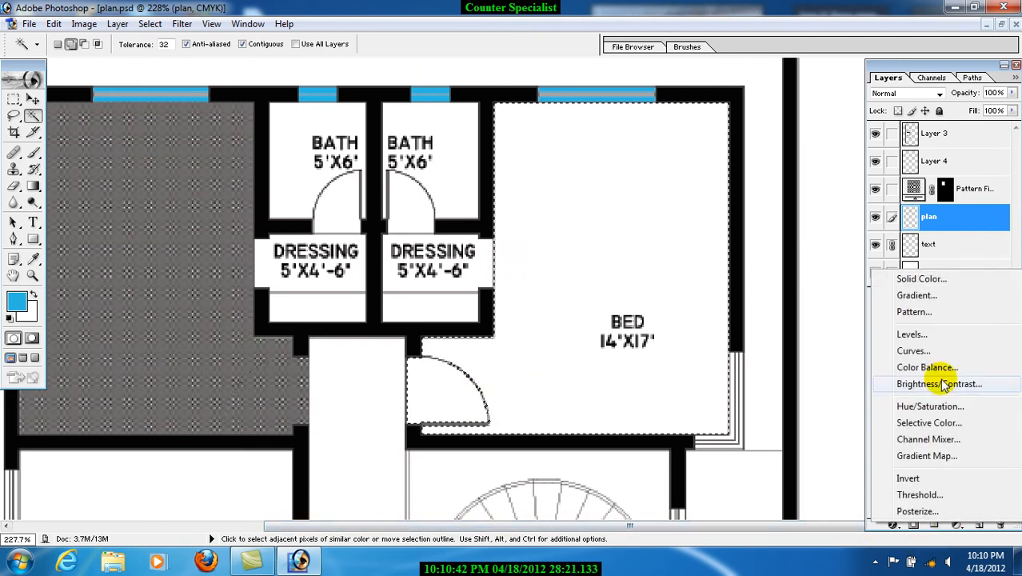
left_click(914, 312)
left_click(549, 227)
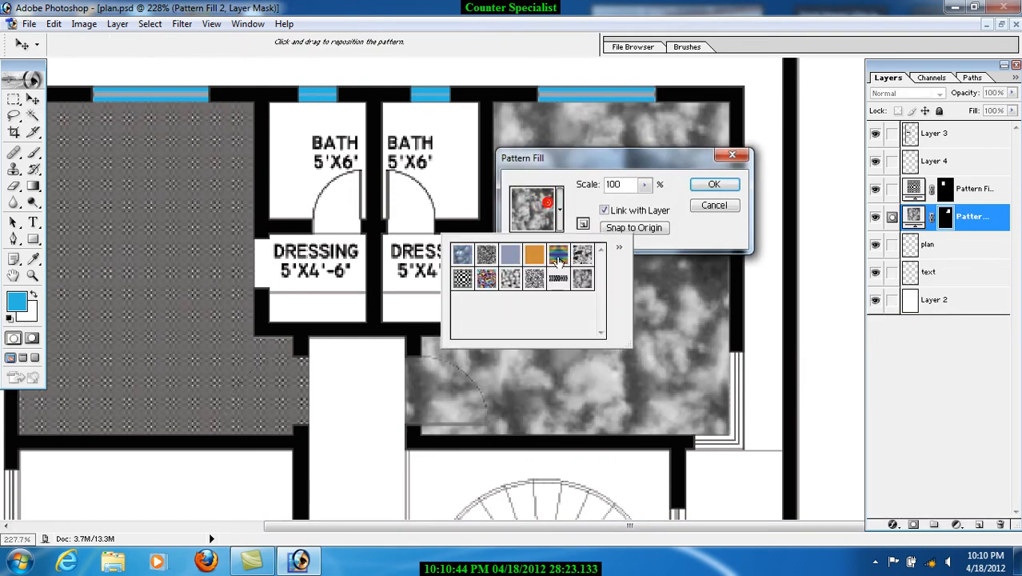
left_click(558, 256)
left_click(618, 185)
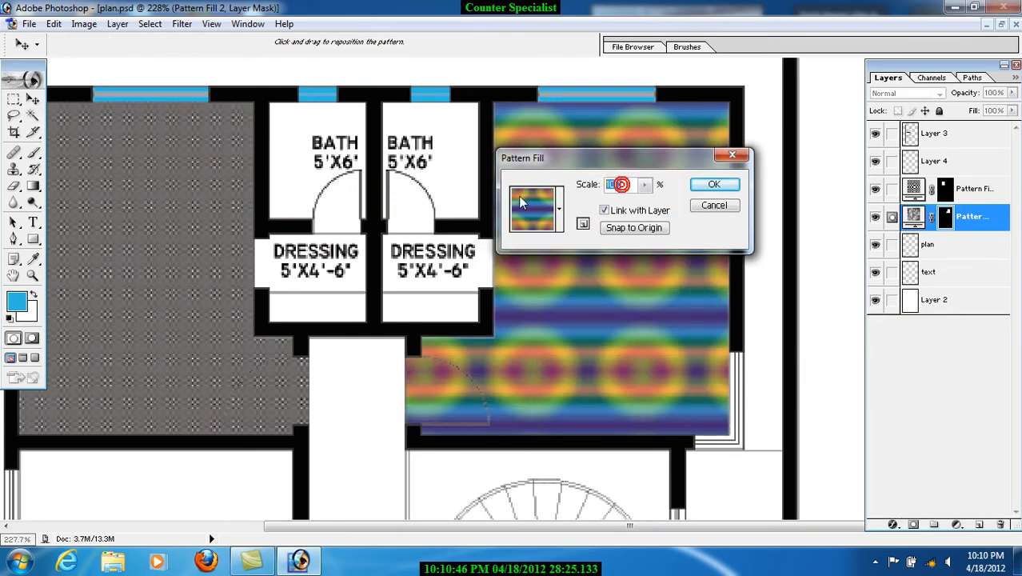
type("20")
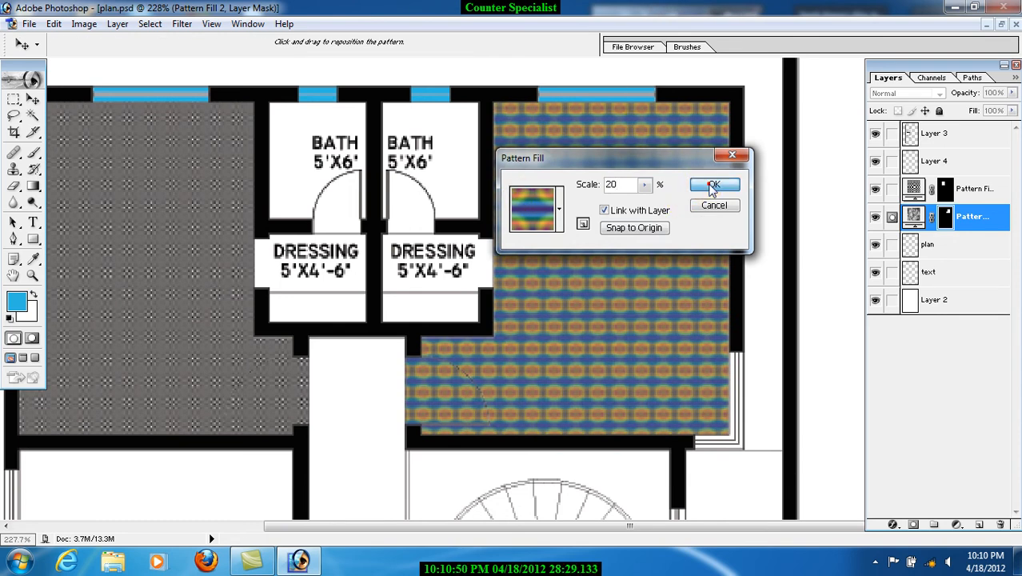
left_click(713, 185)
key("w")
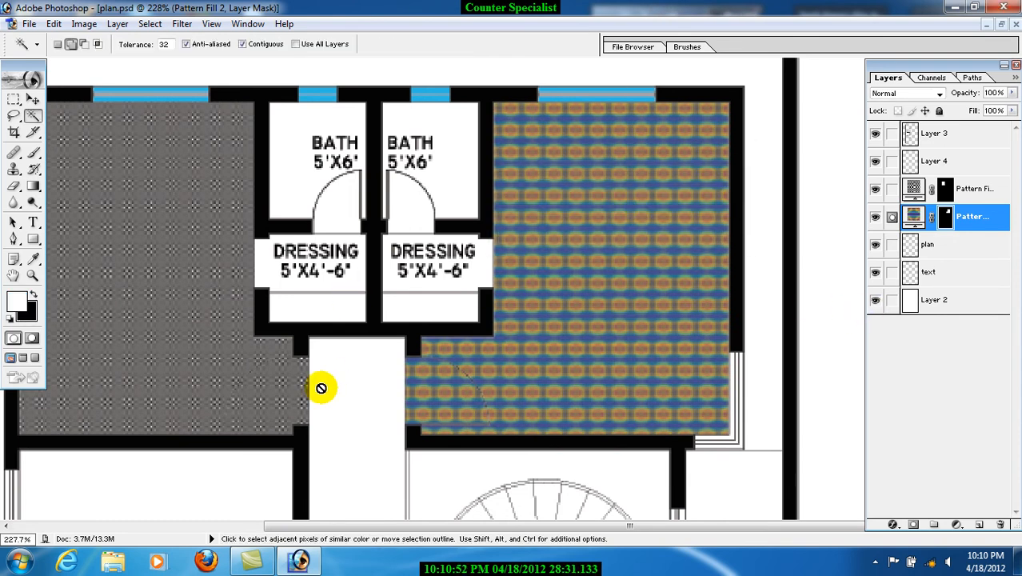
Reopen the pattern settings of the left bedroom's fill layer
double_click(914, 188)
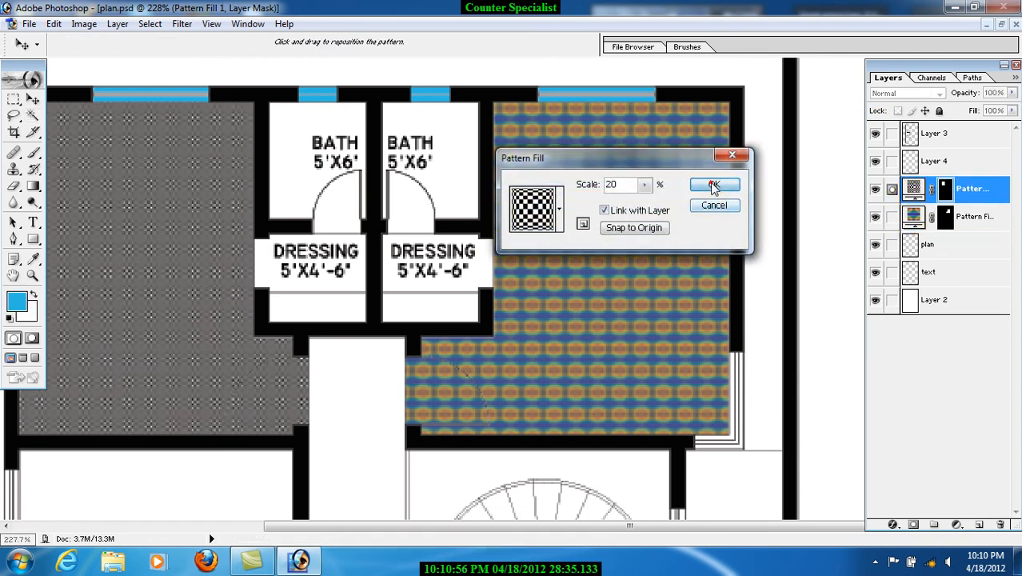
Apply the bedroom's pattern fill at 20% scale and move the text layer to the top of the layer stack
left_click(714, 186)
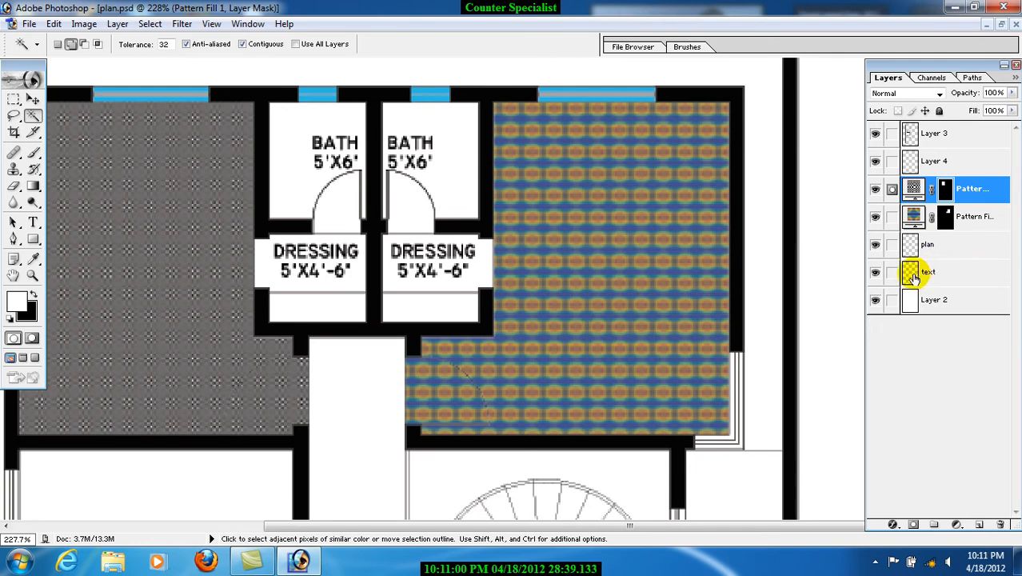
left_click_drag(912, 276, 924, 132)
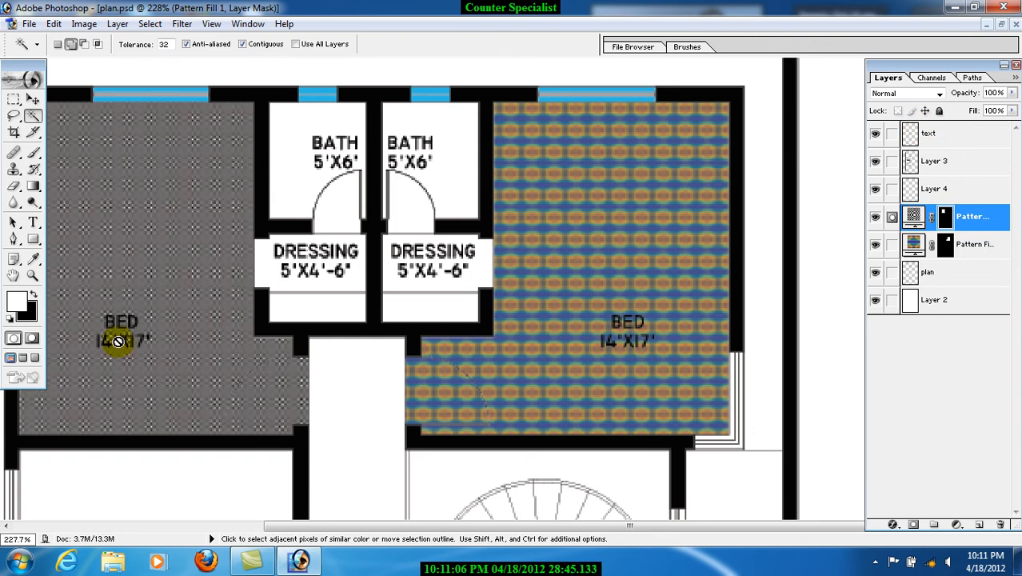
Check the room labels over both patterned bedrooms and move the plan layer directly below the text layer
key("space")
left_click_drag(132, 408, 410, 380)
left_click_drag(498, 417, 425, 390)
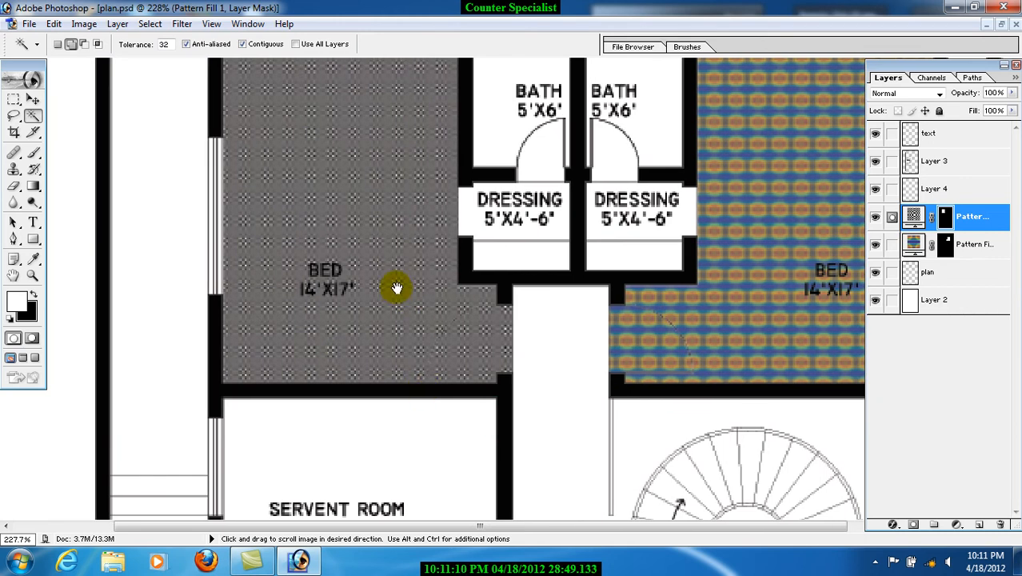
left_click_drag(397, 289, 394, 322)
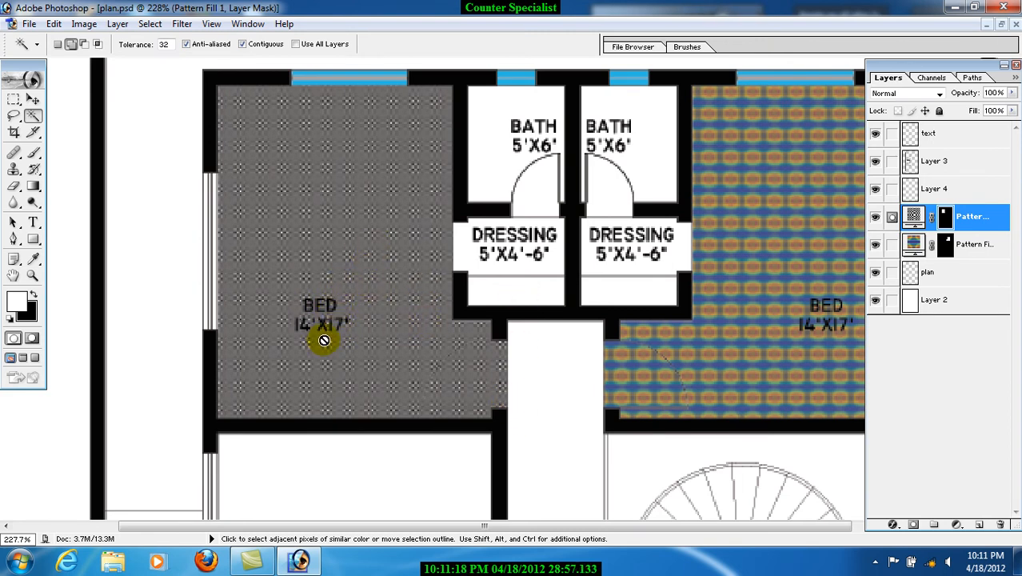
left_click_drag(440, 342, 306, 356)
left_click_drag(361, 299, 405, 309)
left_click_drag(547, 274, 384, 286)
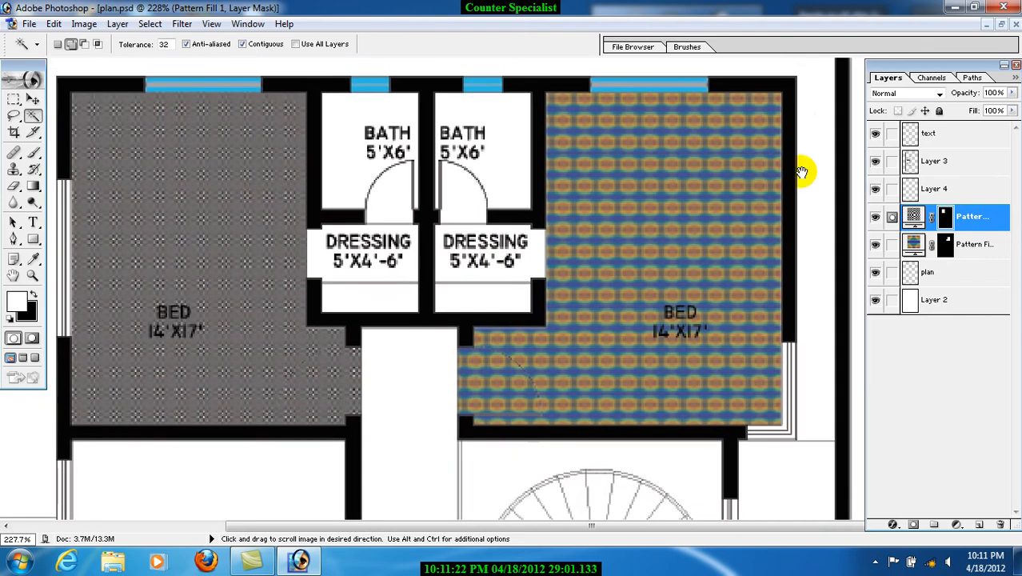
left_click_drag(209, 259, 234, 276)
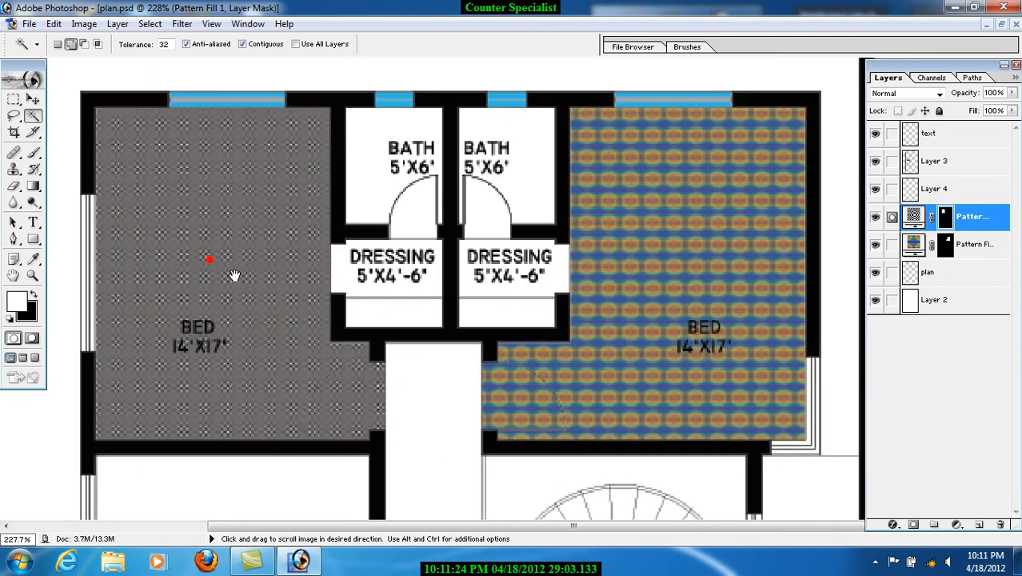
left_click_drag(186, 246, 204, 258)
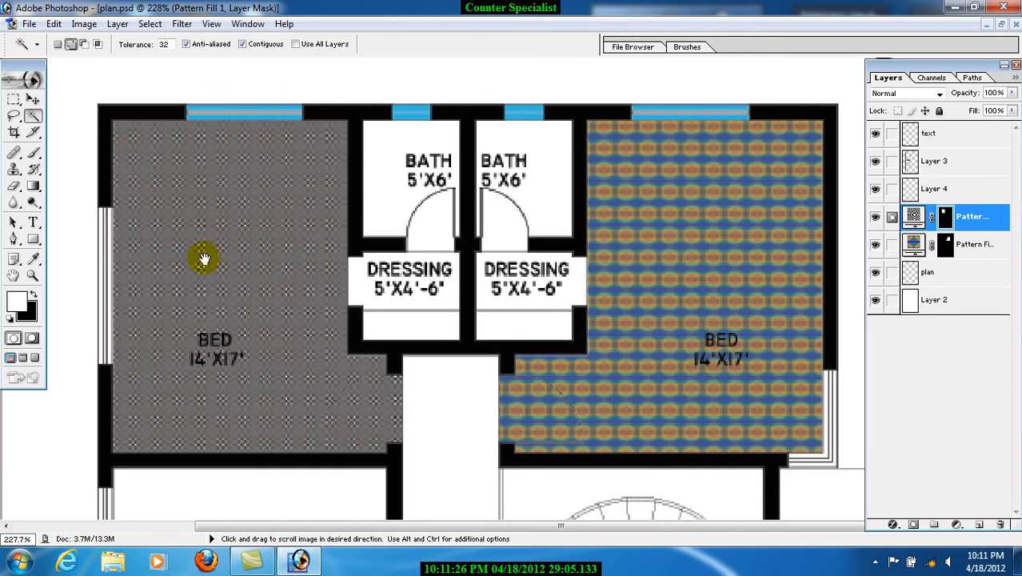
left_click_drag(236, 302, 237, 299)
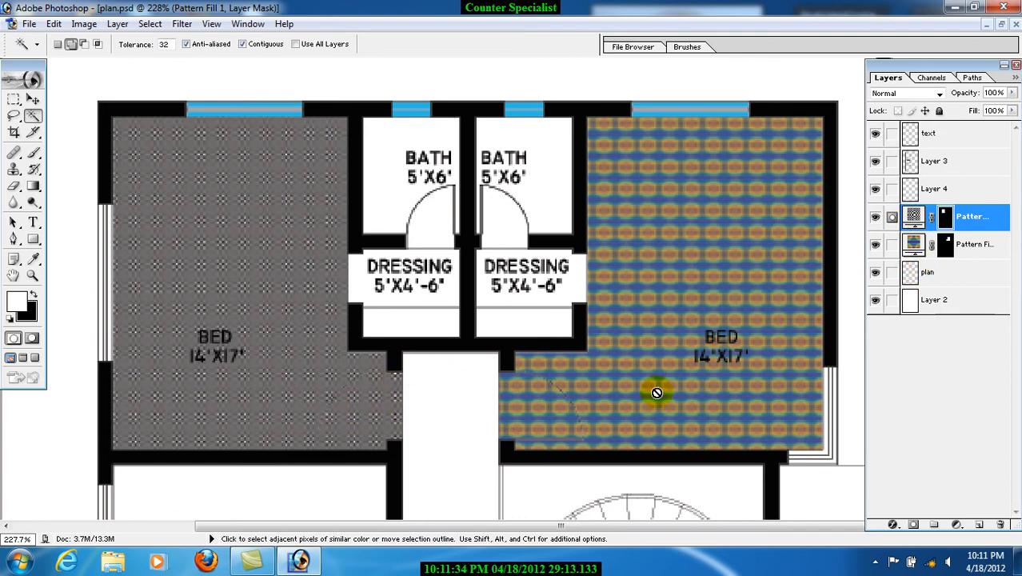
left_click_drag(903, 272, 911, 147)
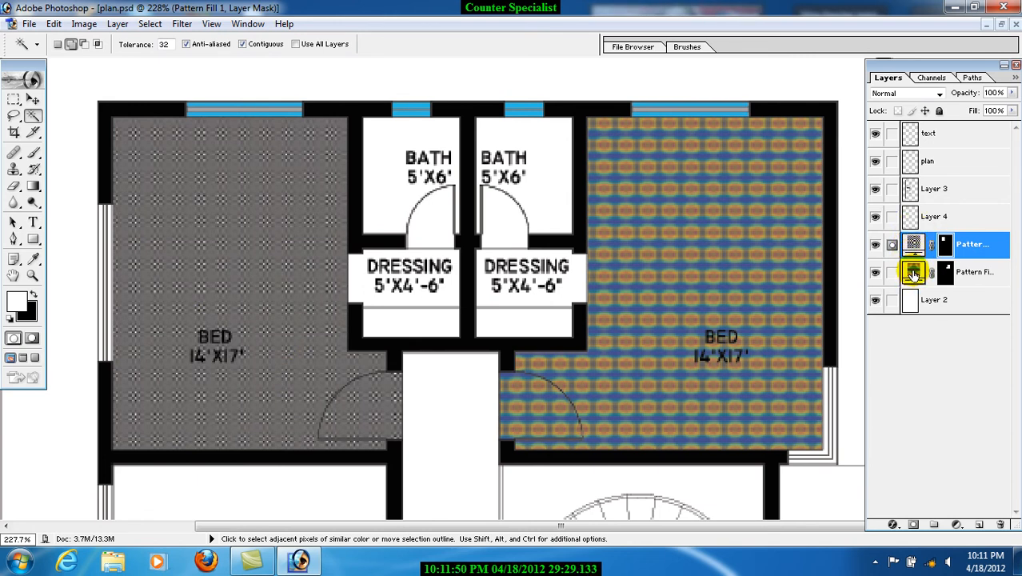
Select the kitchen floor and connected passage on the plan layer and fill them with the cracked-stone pattern at 100% scale
left_click_drag(255, 340, 367, 296)
scroll(366, 296, "down", 10)
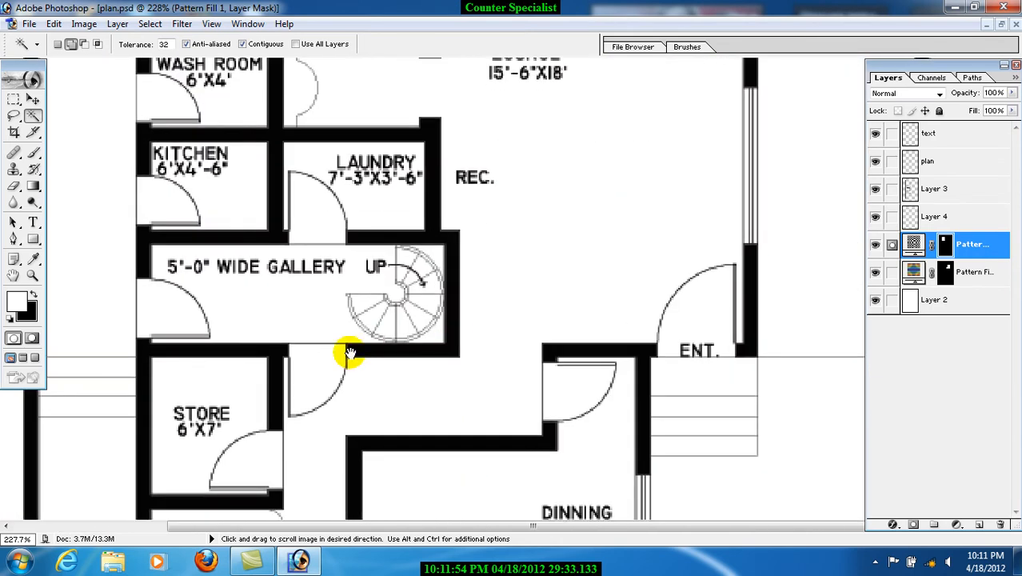
scroll(366, 343, "down", 4)
left_click_drag(418, 372, 616, 292)
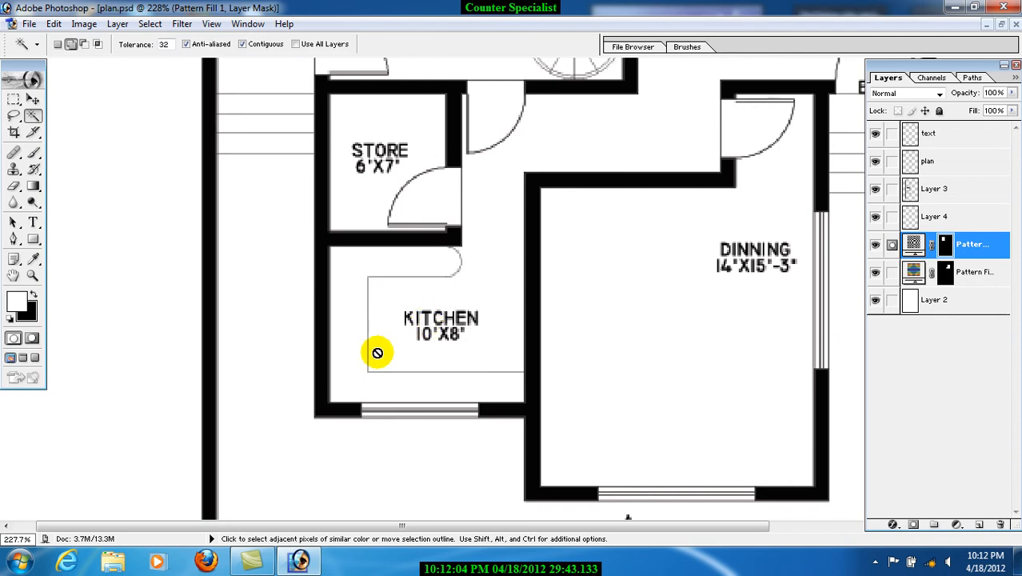
left_click_drag(507, 291, 537, 285)
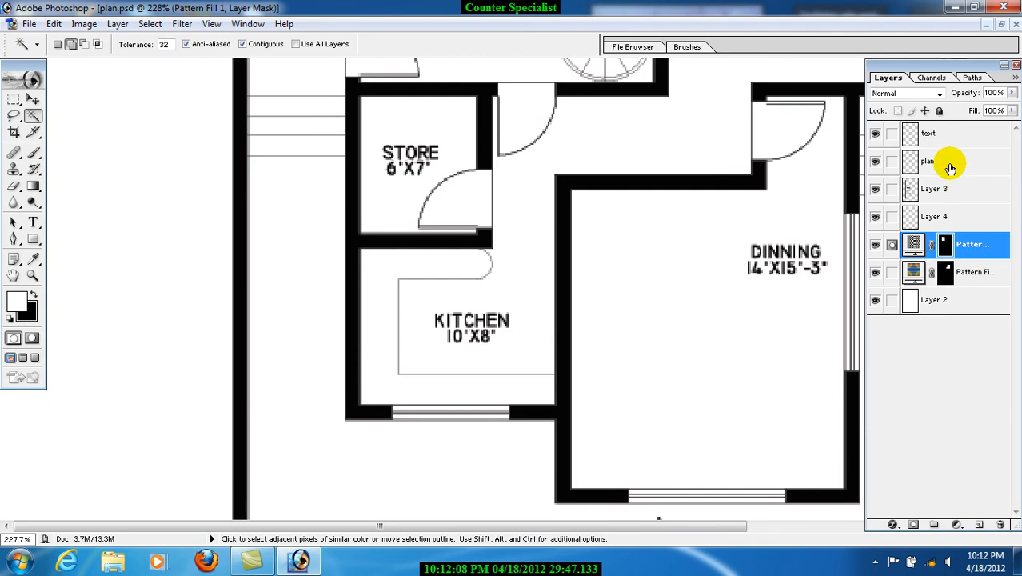
left_click(943, 165)
left_click(510, 295)
left_click(956, 524)
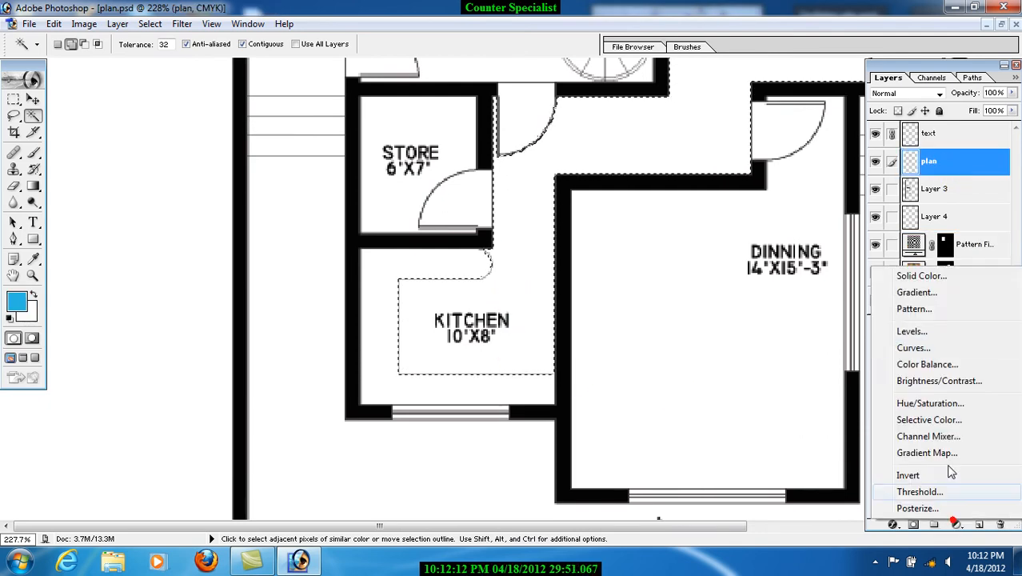
left_click(915, 309)
left_click(532, 228)
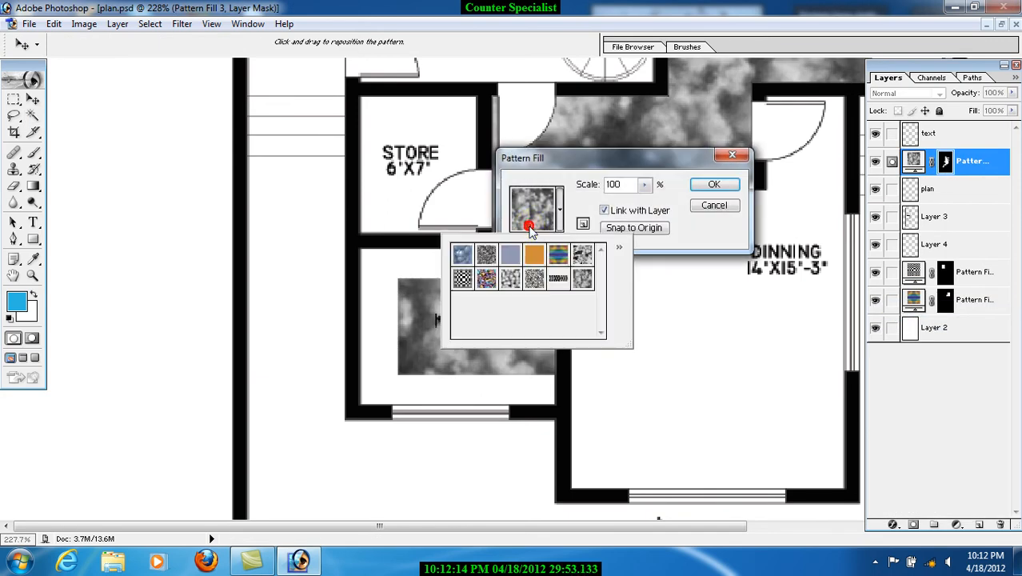
left_click(532, 279)
left_click(712, 186)
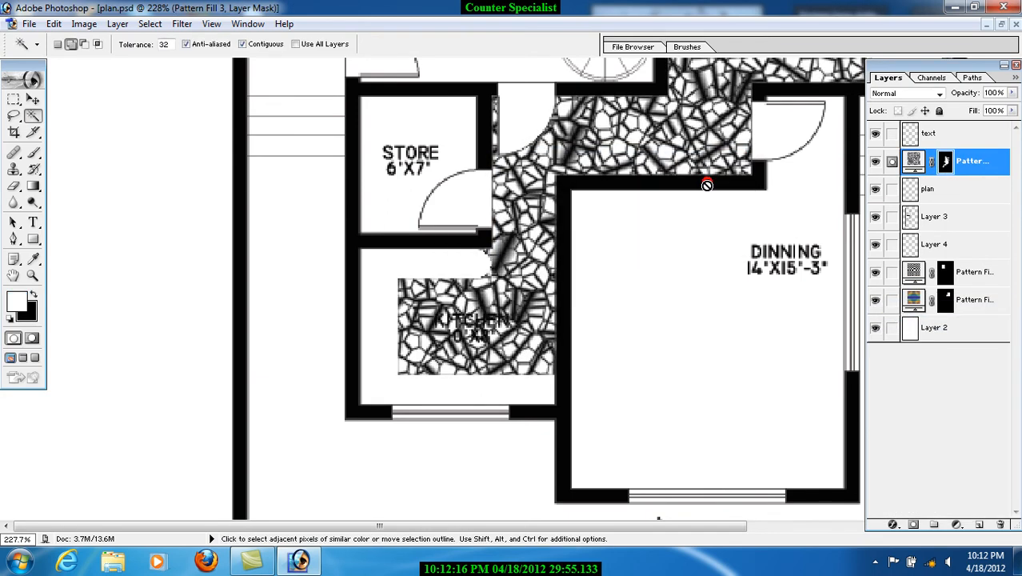
Select the kitchen counter area on the plan layer and fill it with the orange wood pattern at 100% scale
left_click(934, 190)
left_click(384, 275)
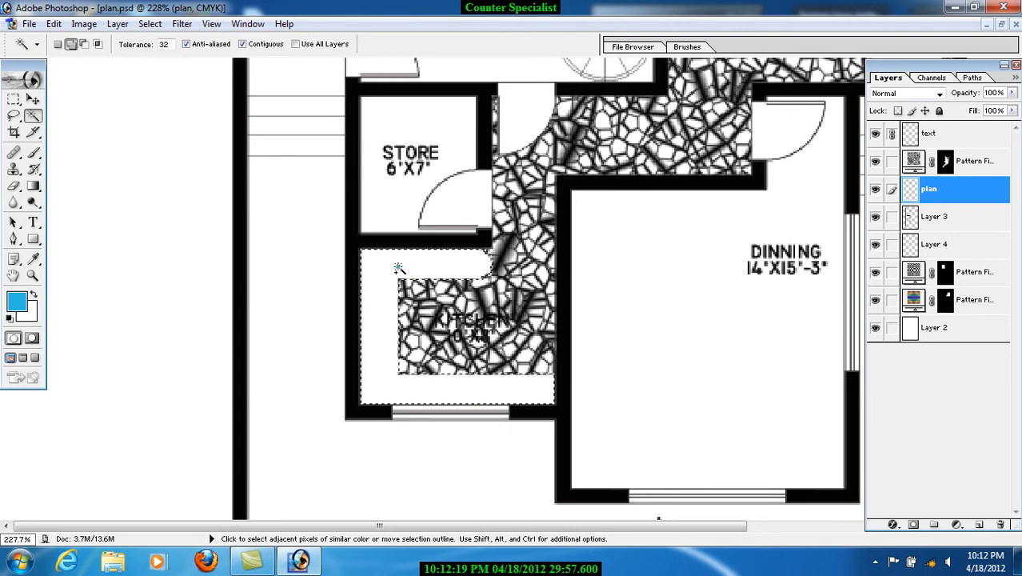
left_click(958, 524)
left_click(992, 309)
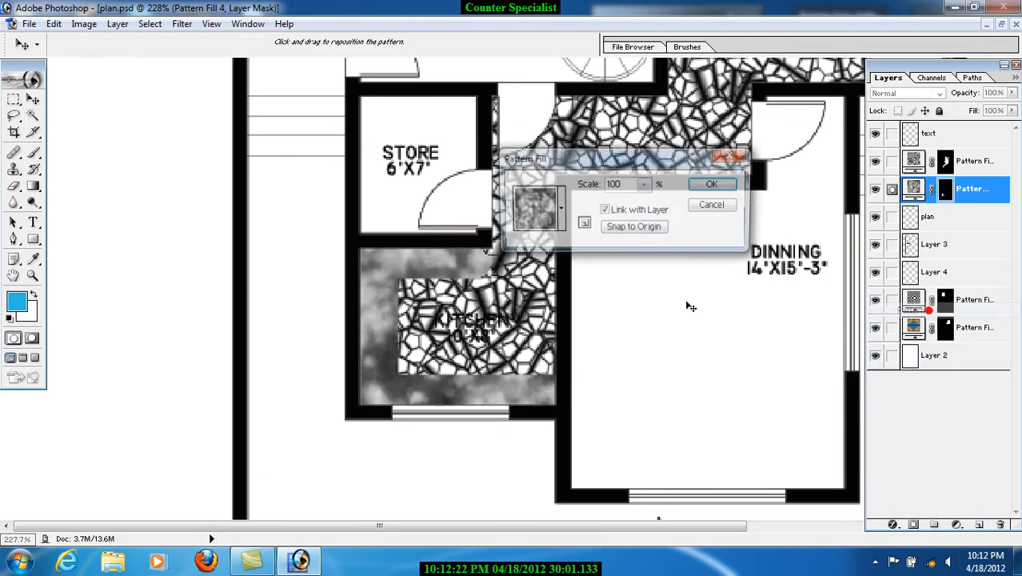
left_click(516, 206)
left_click(536, 254)
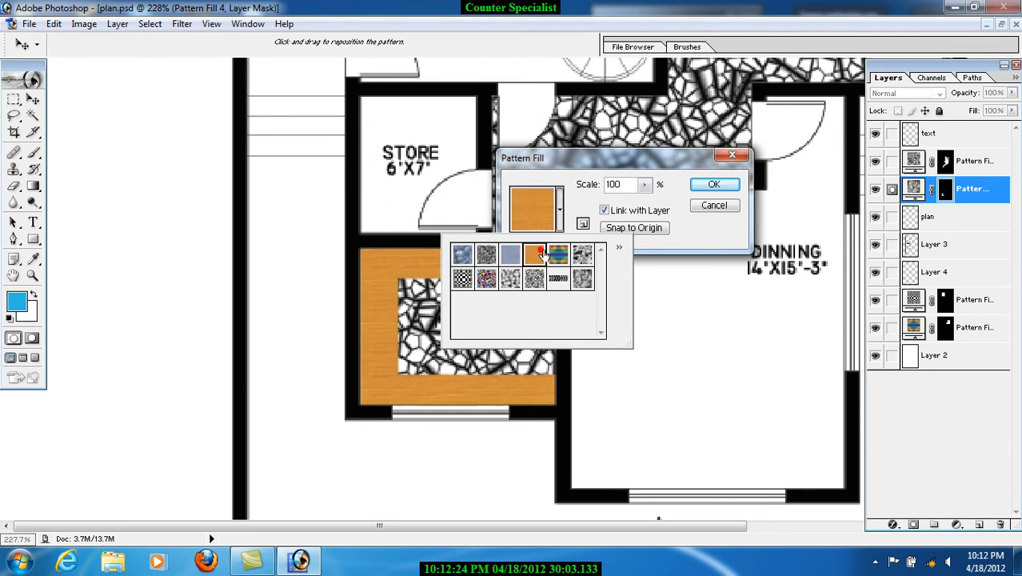
left_click(714, 185)
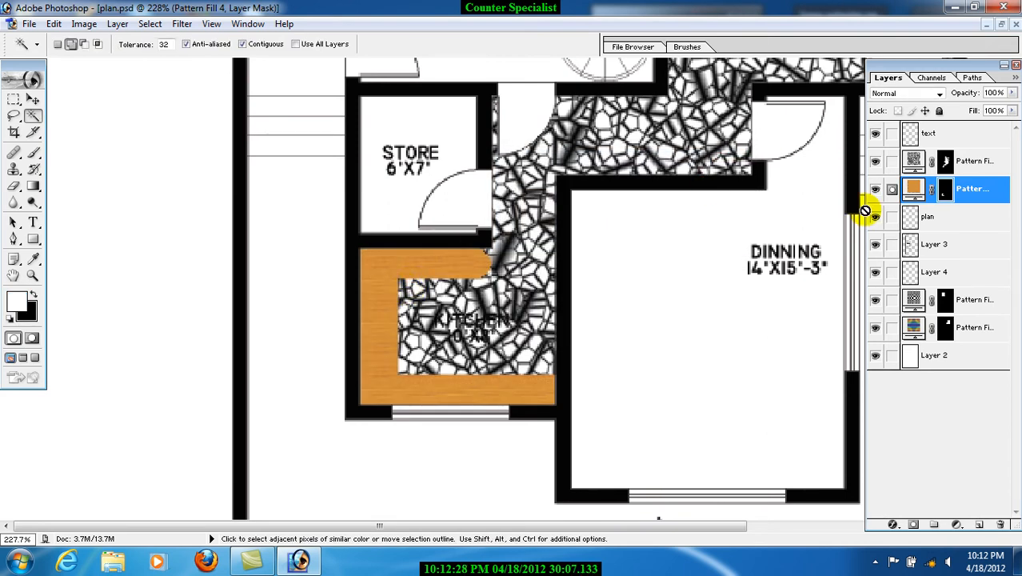
Move the plan layer above the kitchen pattern fills, directly below the text layer
left_click_drag(912, 217, 932, 150)
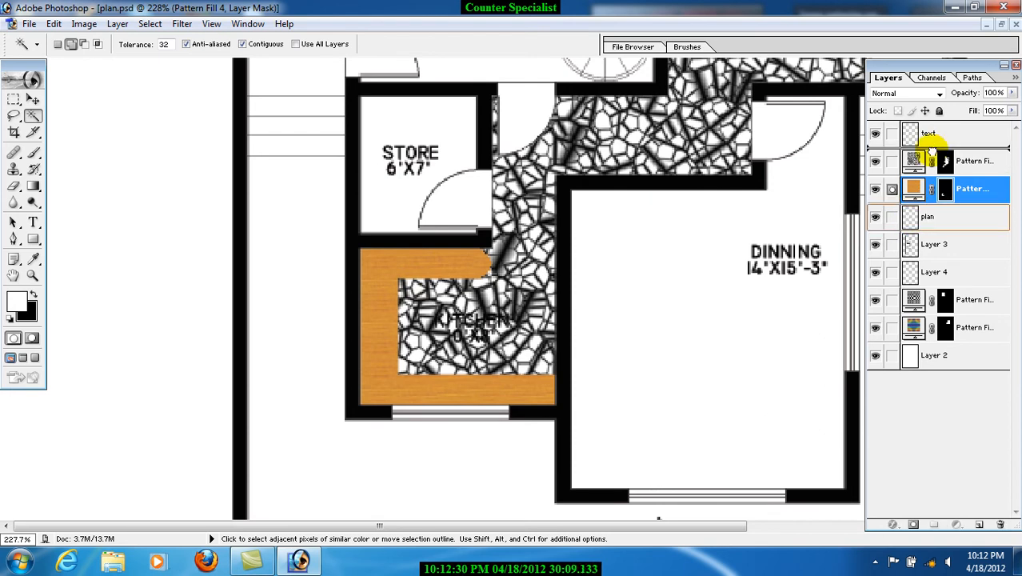
left_click_drag(936, 156, 935, 153)
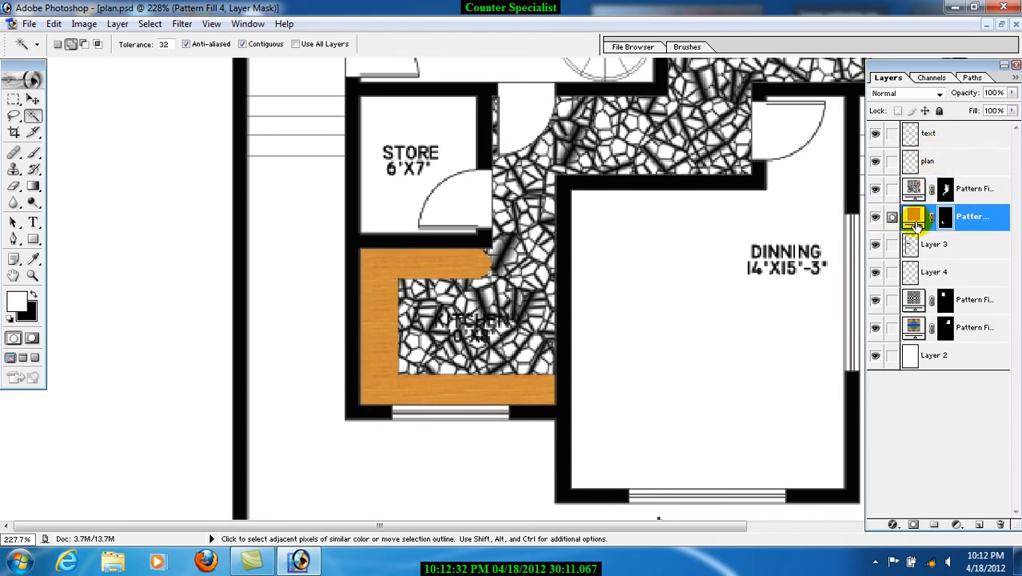
left_click(965, 134)
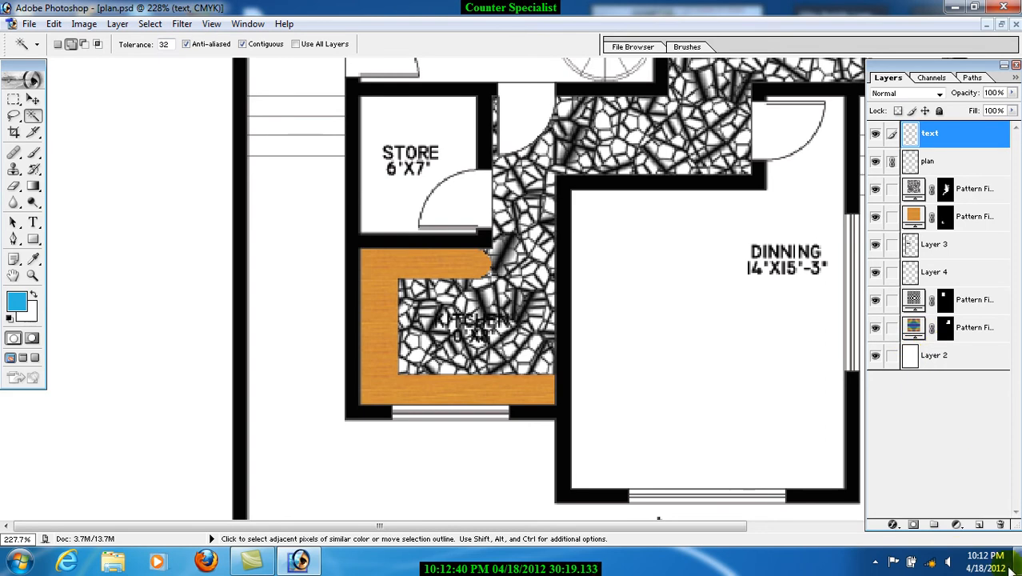
left_click(956, 525)
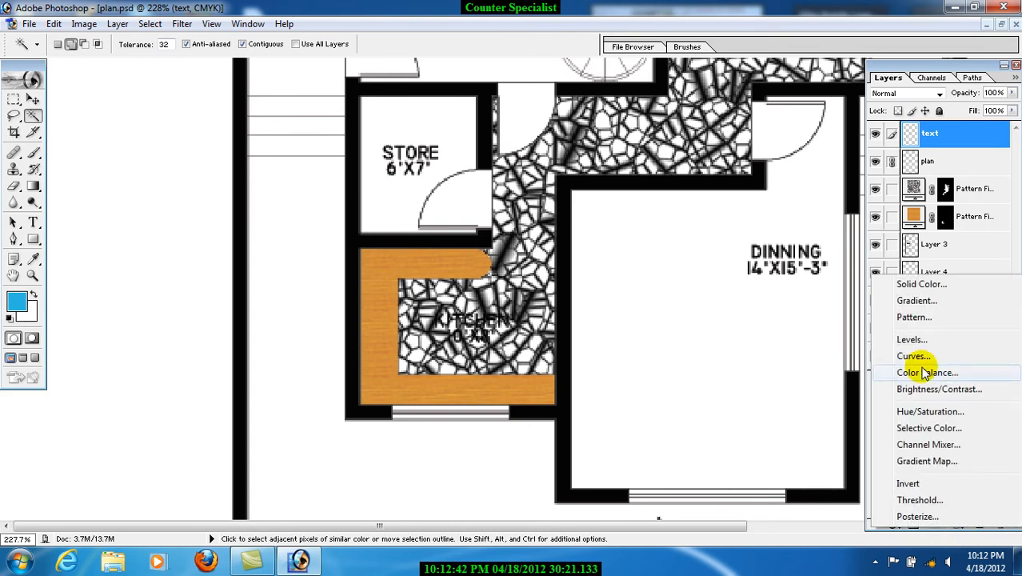
left_click(921, 252)
left_click(559, 210)
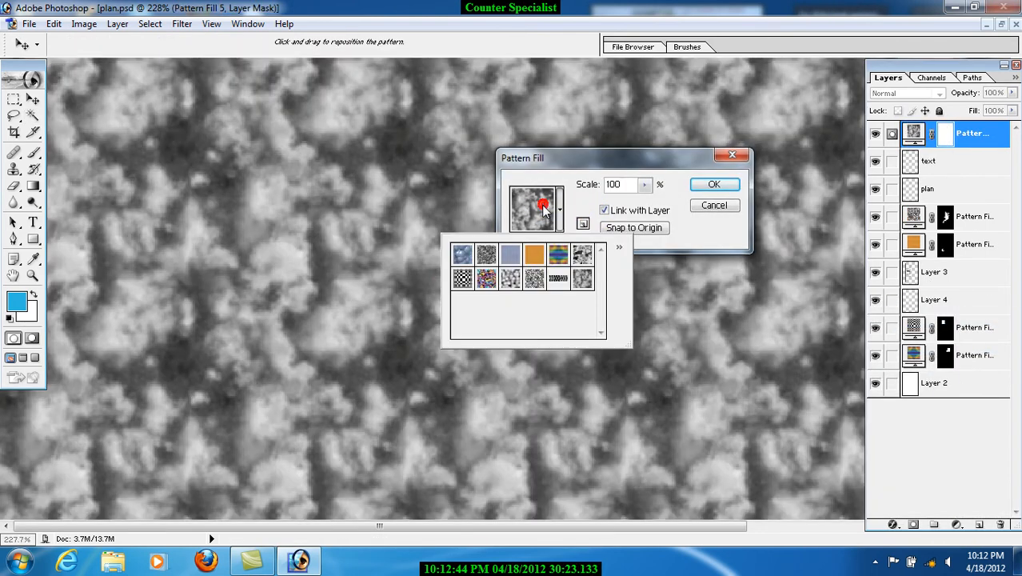
left_click(714, 207)
left_click(715, 206)
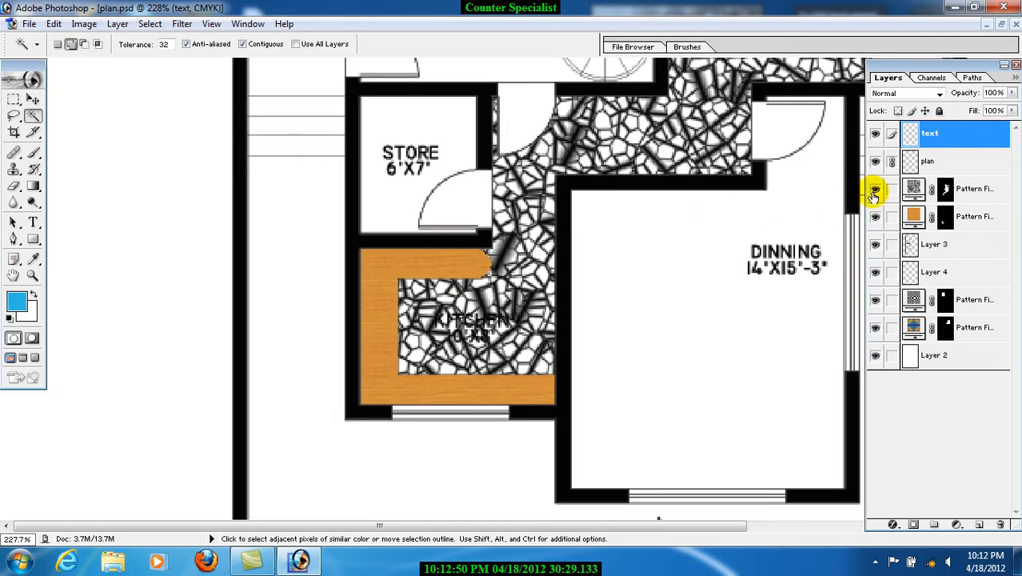
Minimize the plan and open the PHOTOSHOP folder on the Work (E:) drive in Windows Explorer
left_click(32, 100)
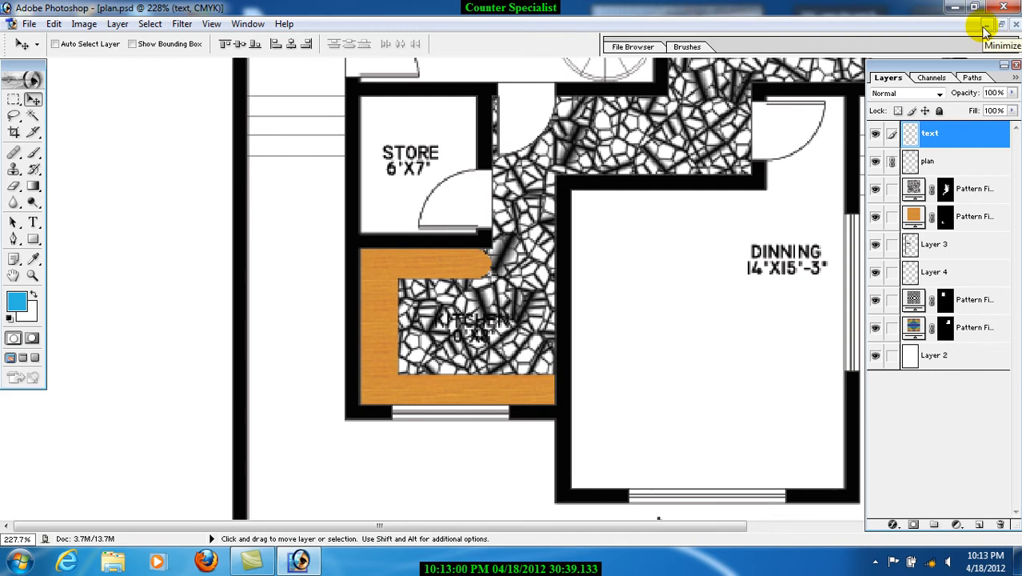
left_click(297, 558)
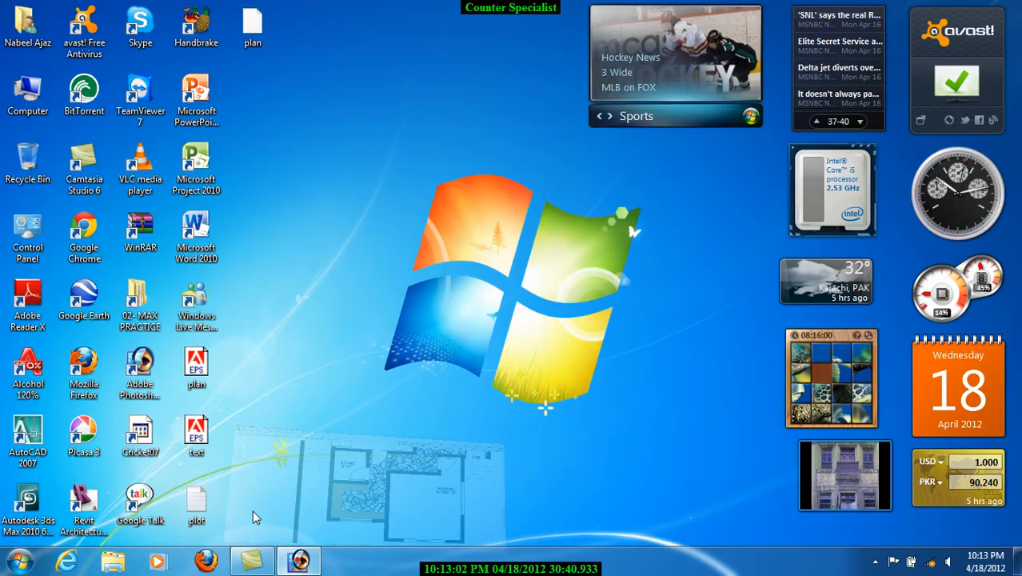
double_click(27, 92)
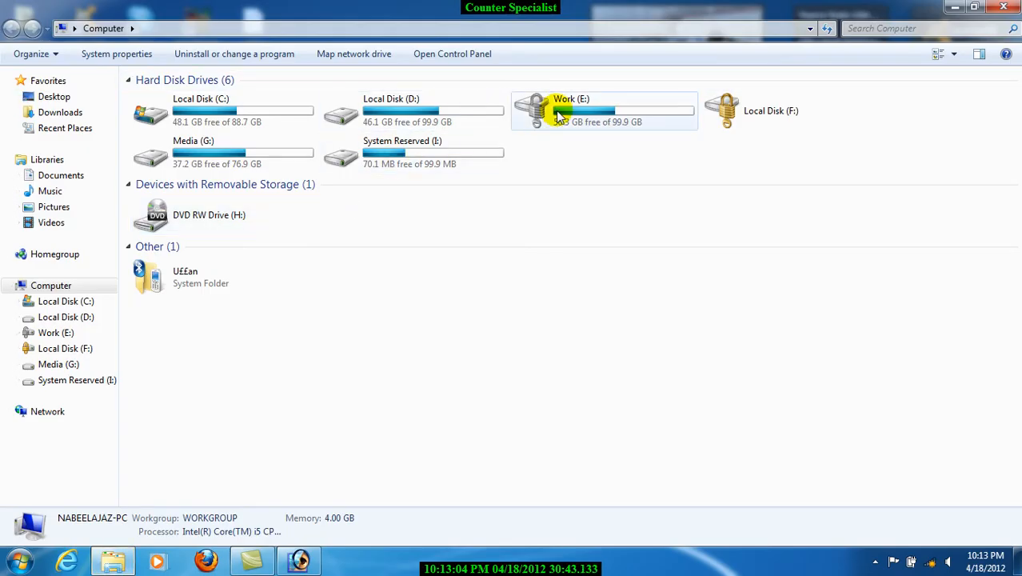
double_click(557, 116)
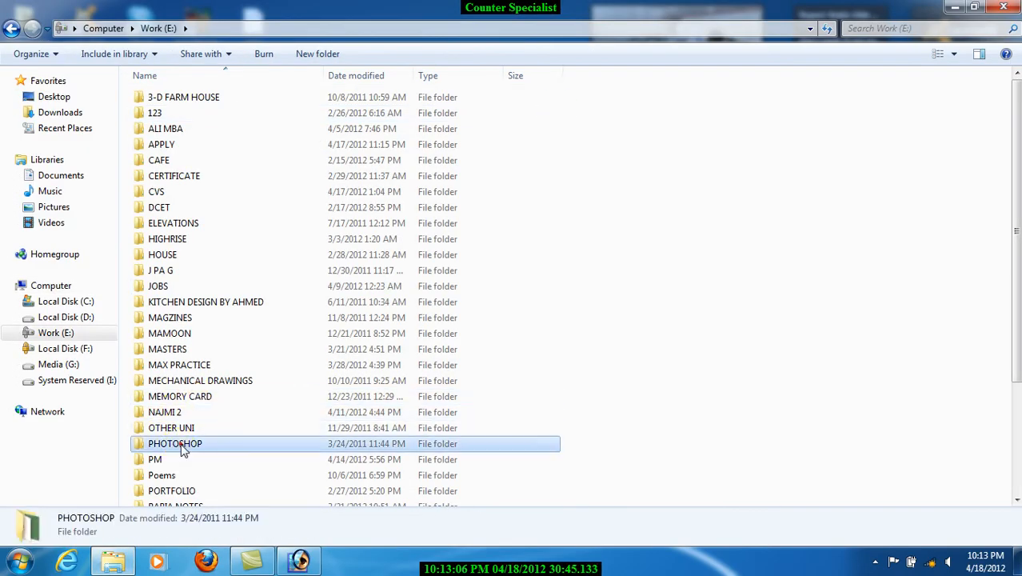
double_click(181, 446)
left_click(304, 225)
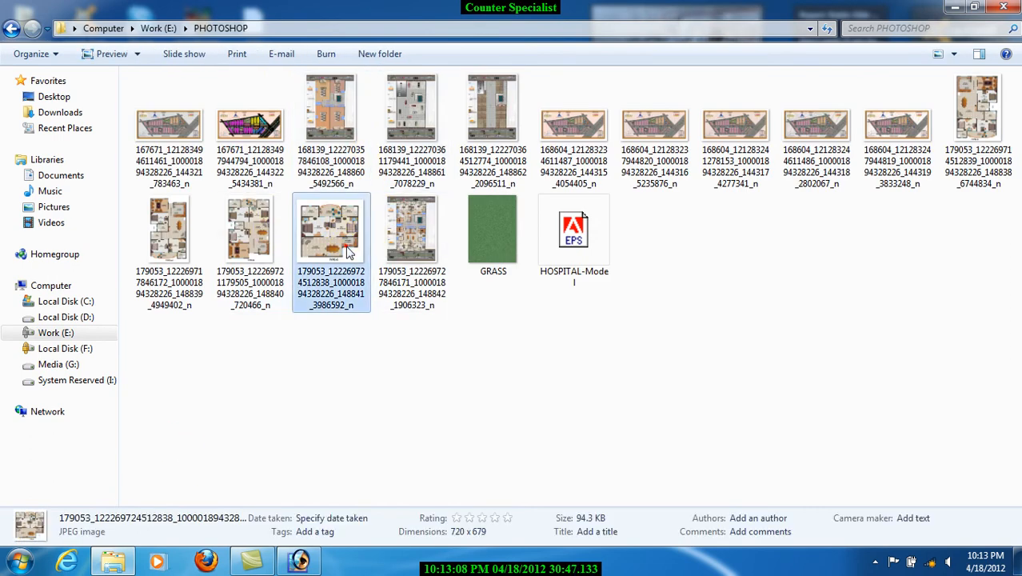
Examine the rendered two-bedroom apartment plan image as a reference, and close the viewer and the folder window
double_click(349, 253)
left_click(431, 528)
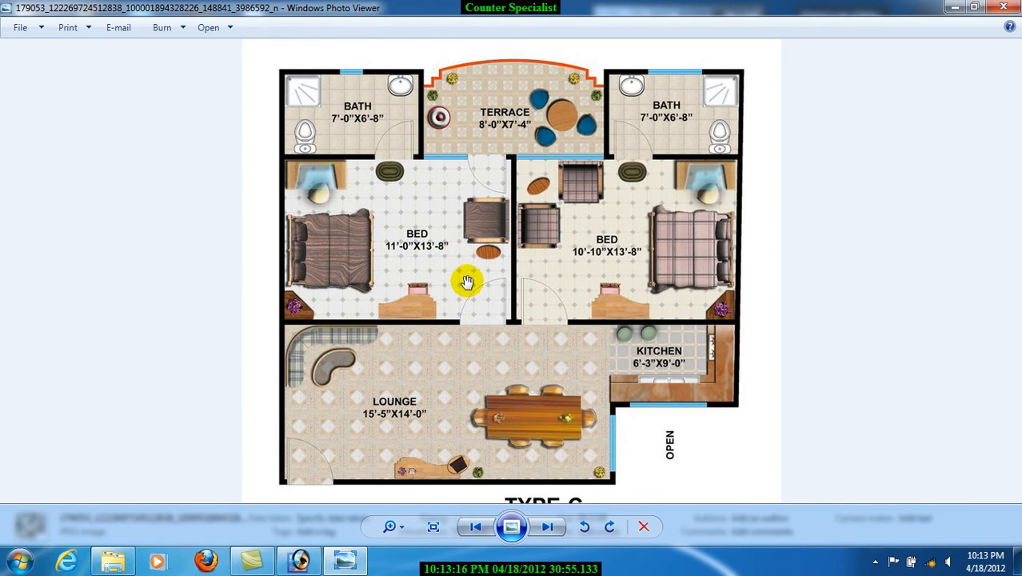
left_click(998, 6)
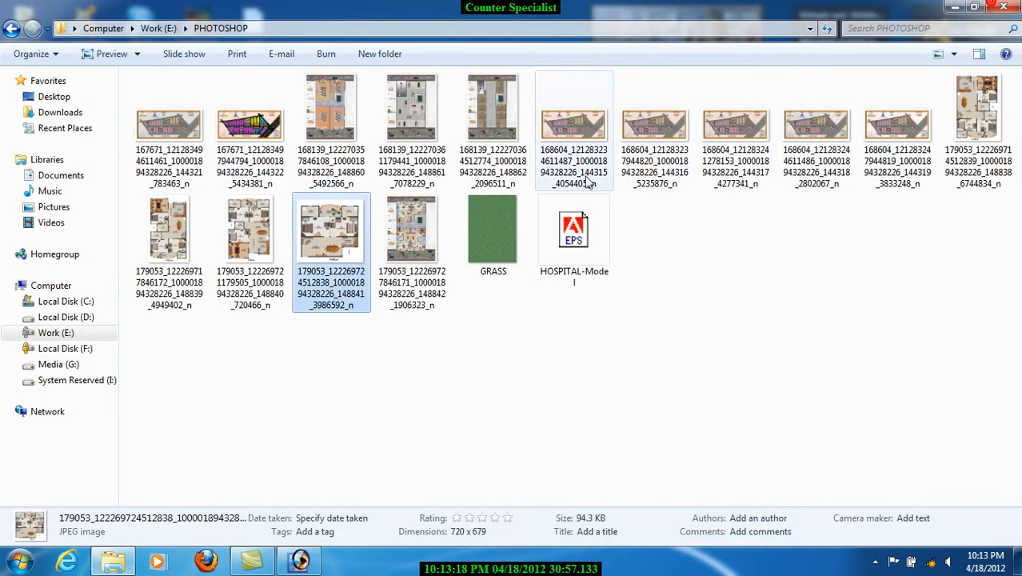
left_click(1009, 7)
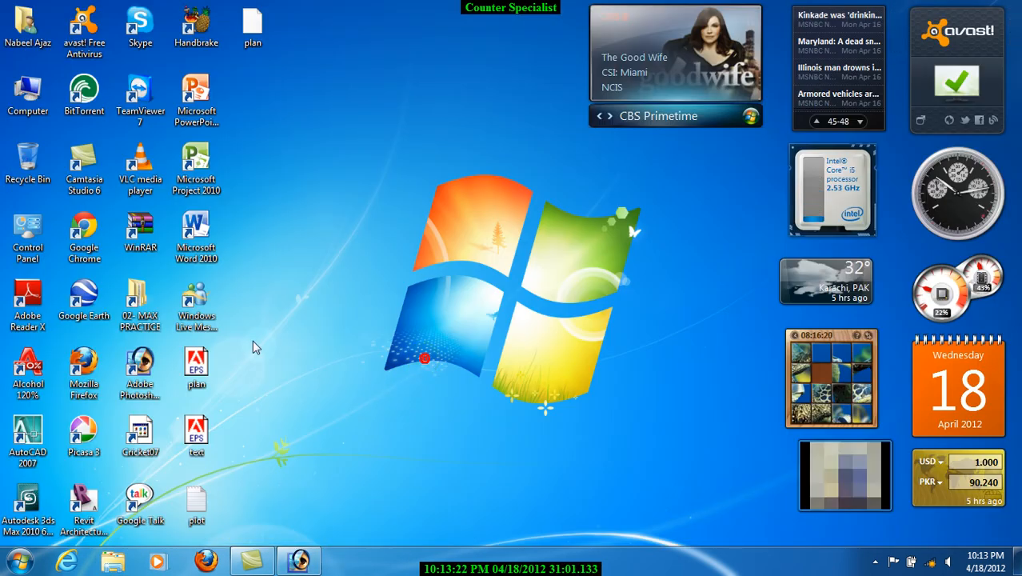
Browse the 3ds Max 2010 program folder on Local Disk (C:), including materiallibraries, for usable textures, and close the window
double_click(32, 97)
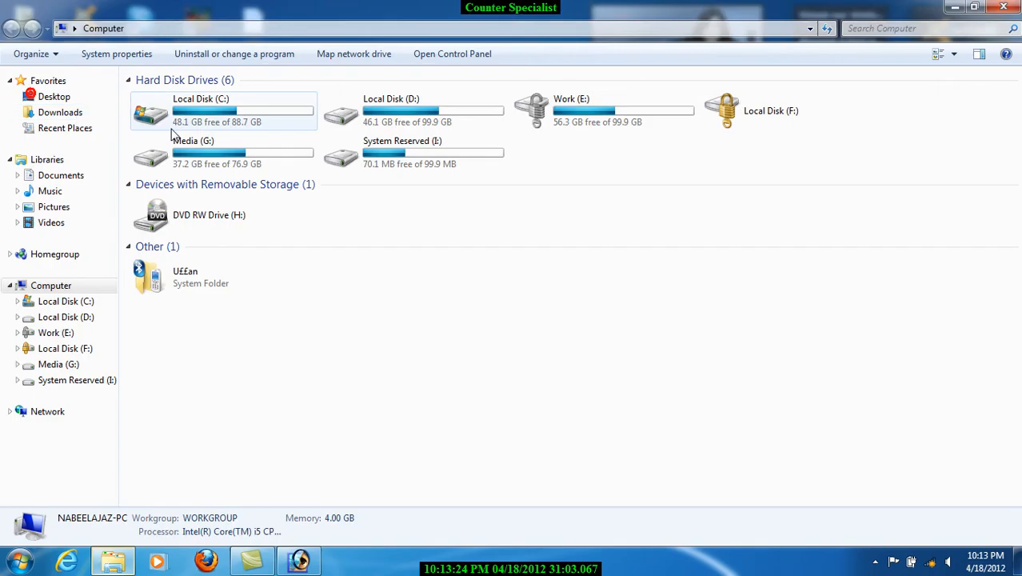
double_click(200, 108)
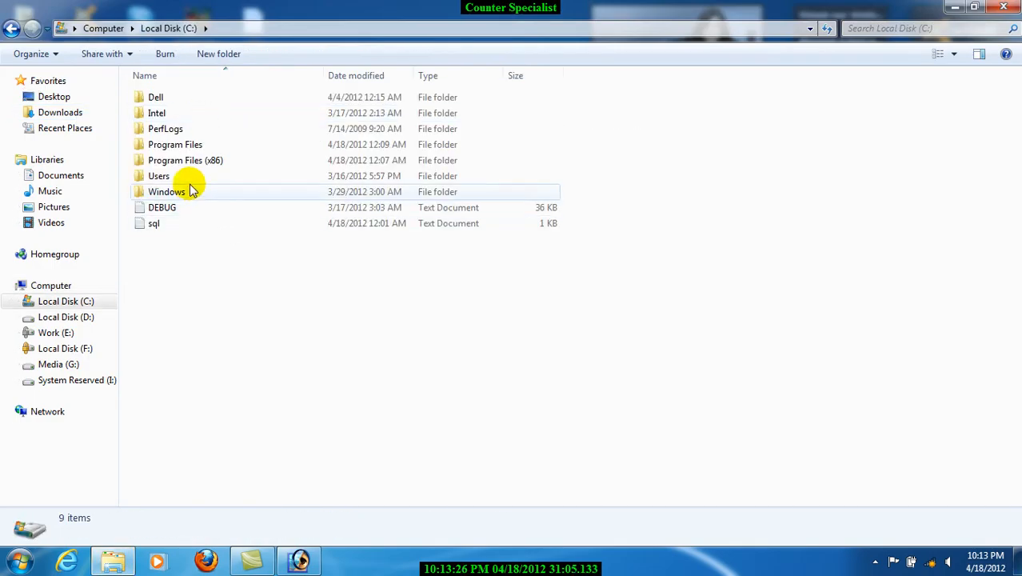
double_click(192, 144)
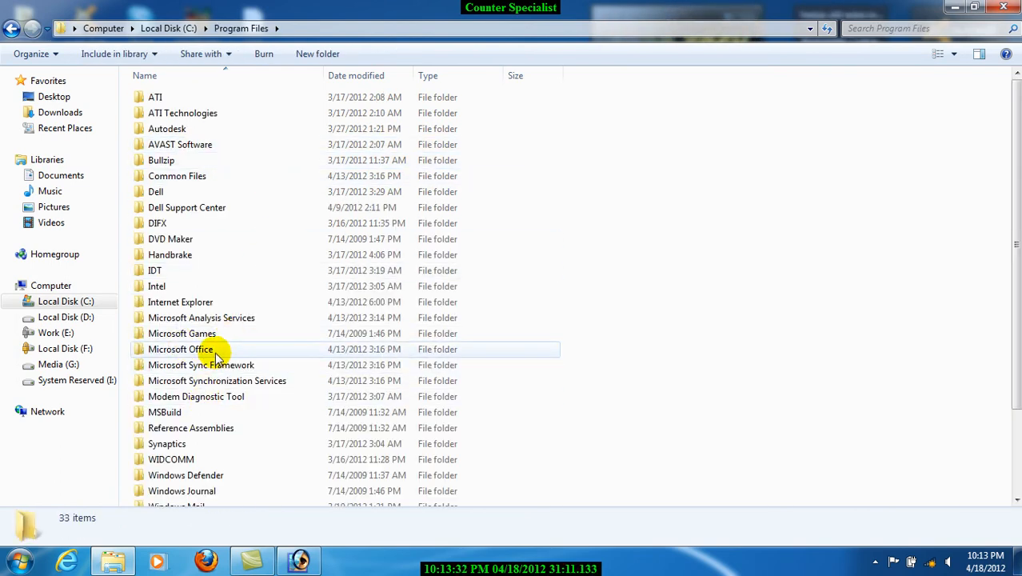
double_click(186, 128)
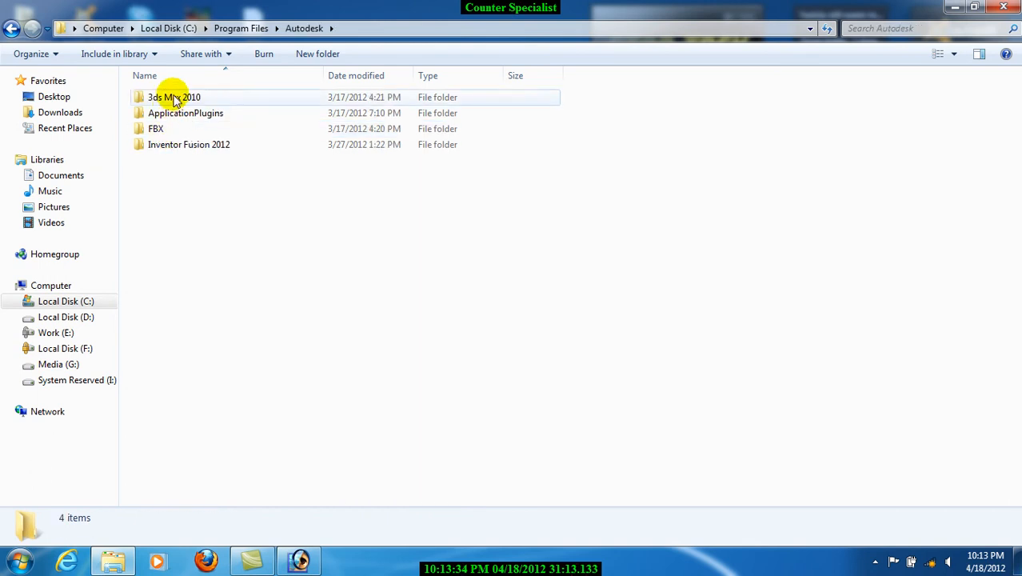
double_click(166, 97)
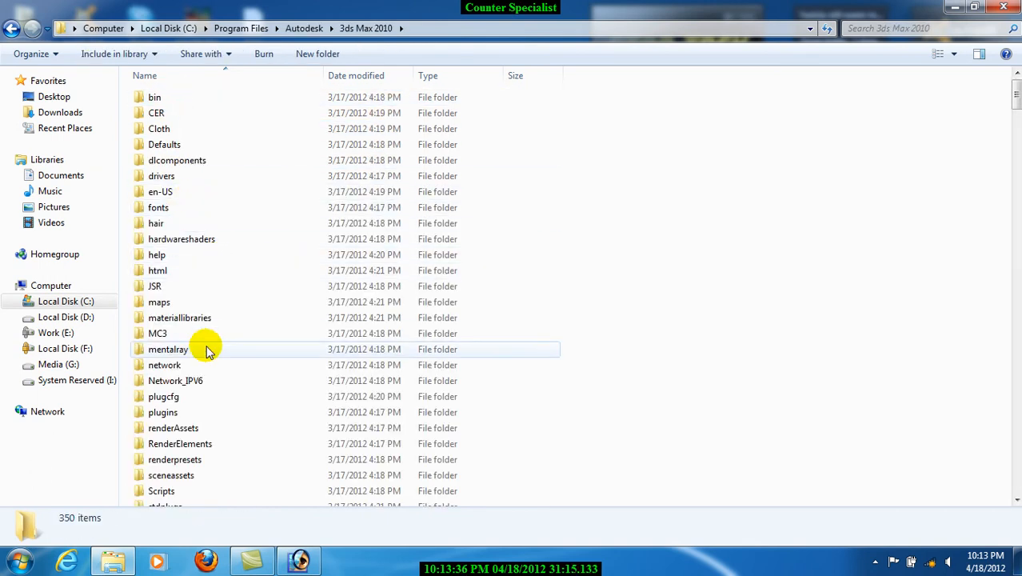
double_click(199, 319)
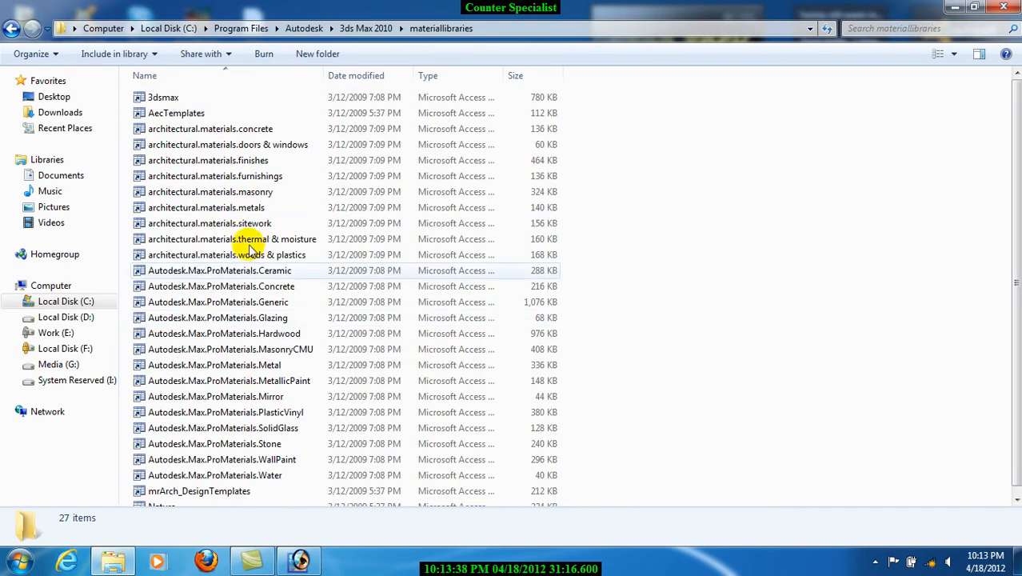
left_click(11, 28)
scroll(223, 344, "down", 1)
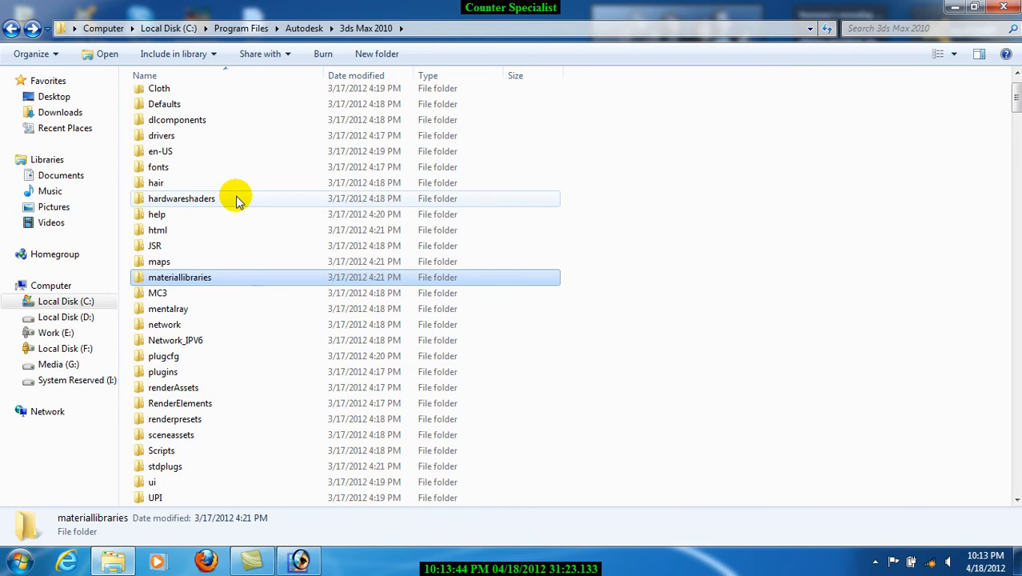
left_click(1007, 8)
Check the Photoshop folder inside LIBRARY on Local Disk (D:) for usable material files, and close the window
double_click(32, 88)
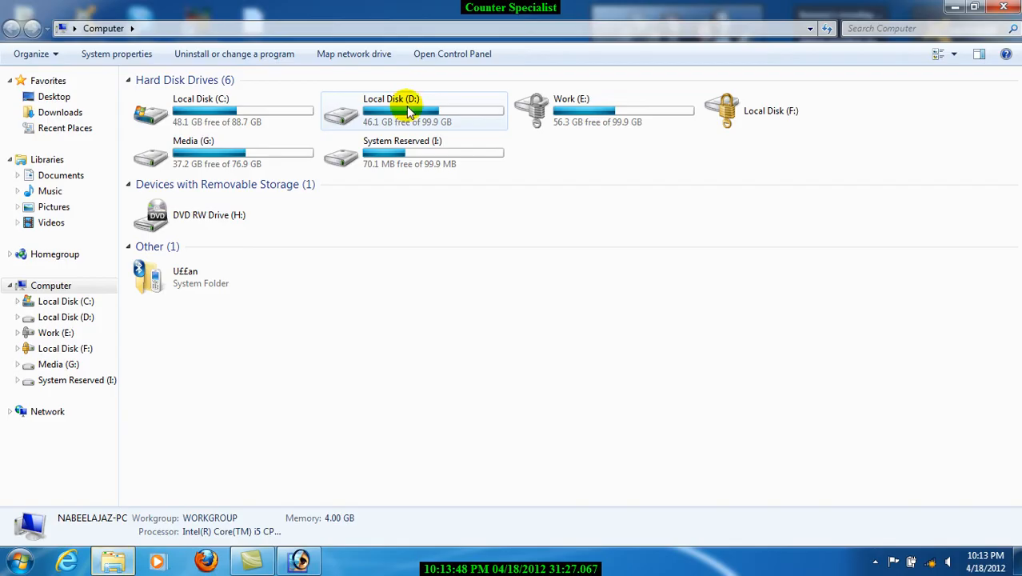
double_click(408, 111)
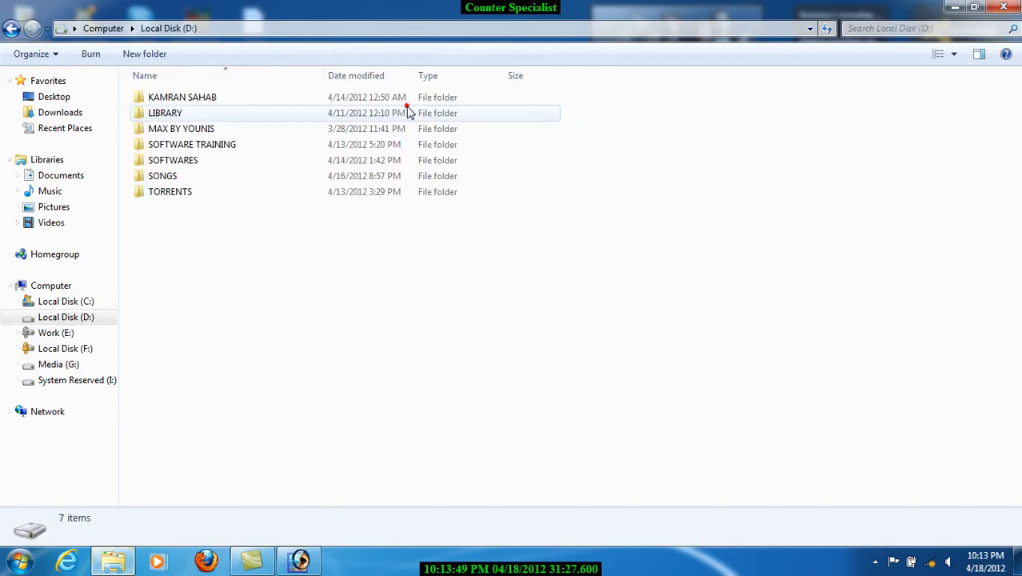
double_click(182, 114)
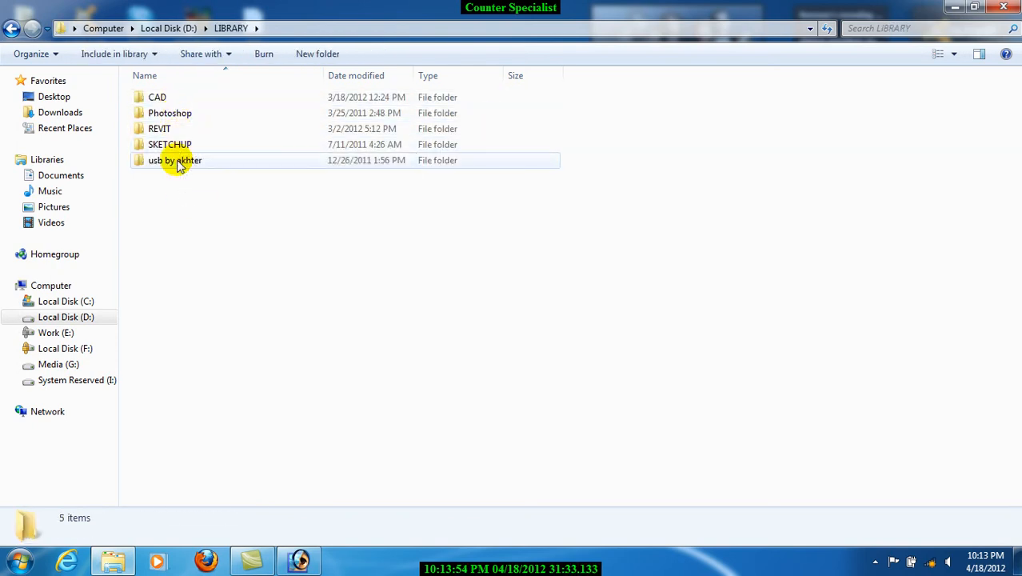
left_click(165, 115)
double_click(165, 115)
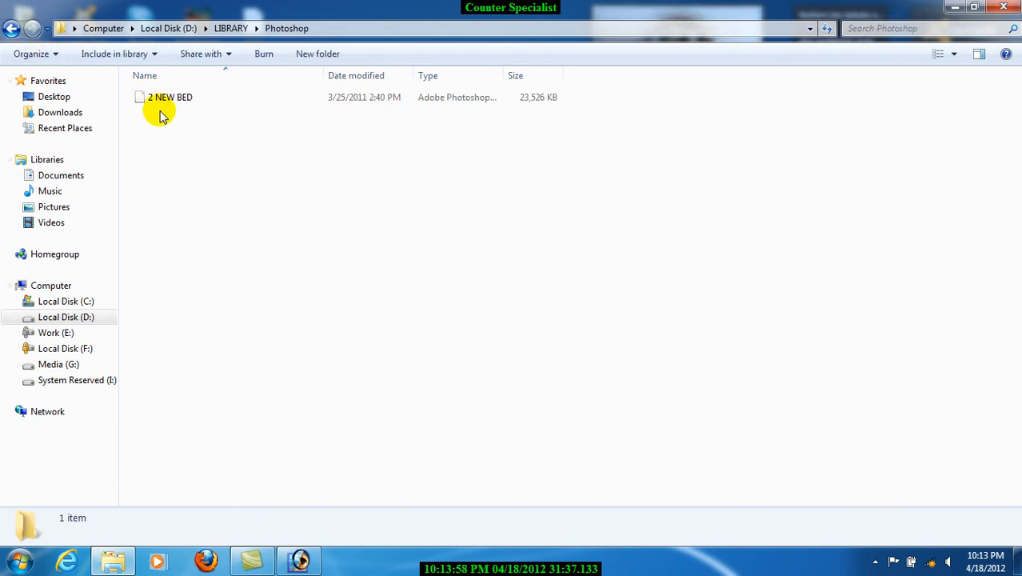
left_click(160, 109)
left_click(176, 153)
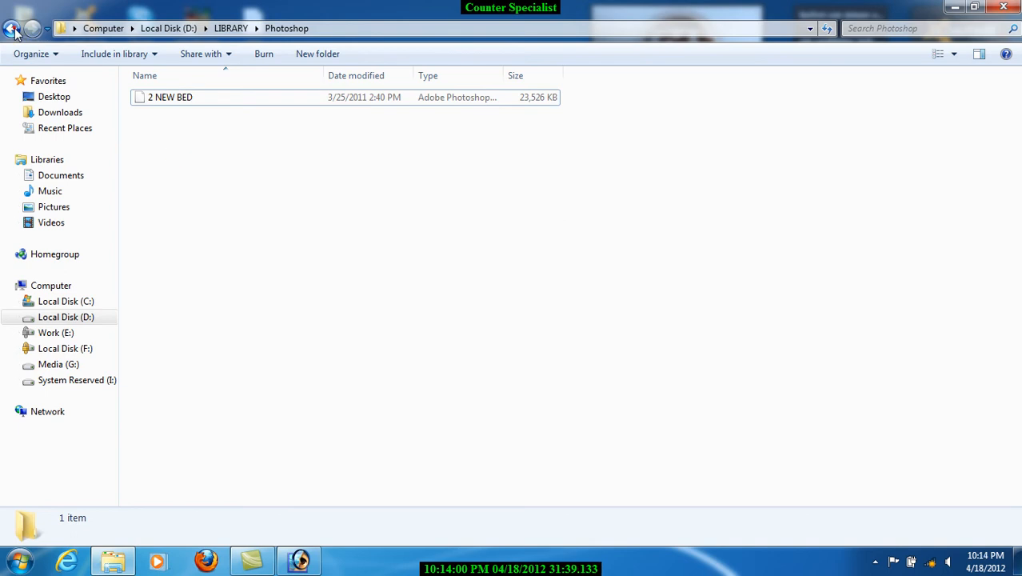
left_click(13, 28)
left_click(13, 28)
left_click(406, 316)
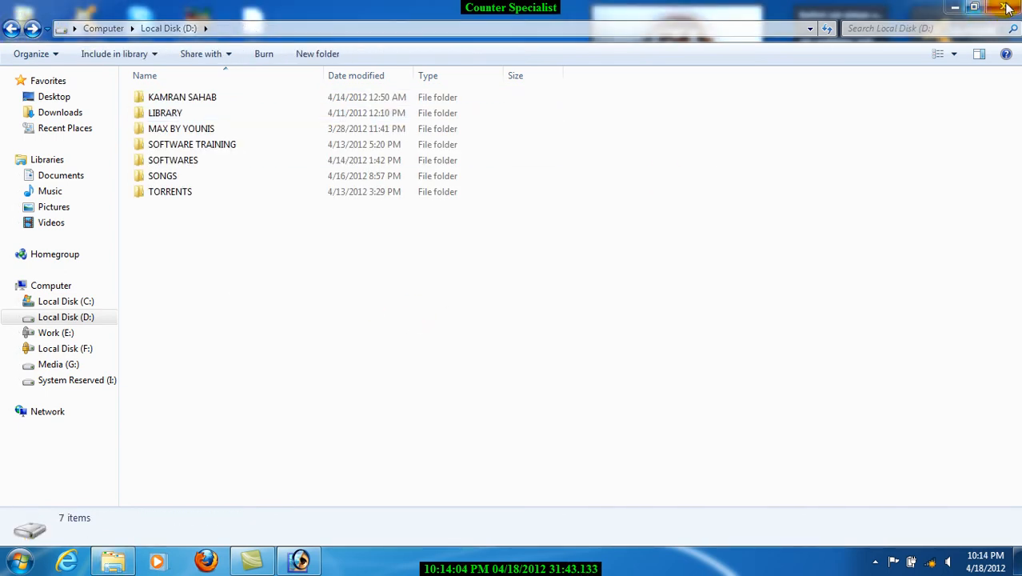
left_click(1001, 8)
left_click(408, 330)
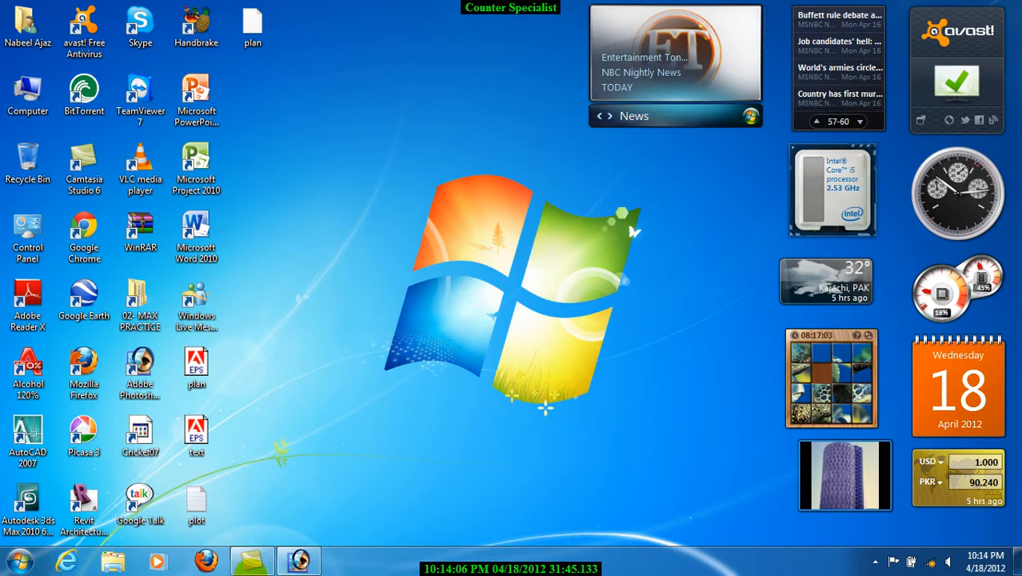
Open the TYPE-C apartment plan image from the PHOTOSHOP folder on Work (E:) in Photoshop and maximize its document window
double_click(18, 94)
double_click(564, 129)
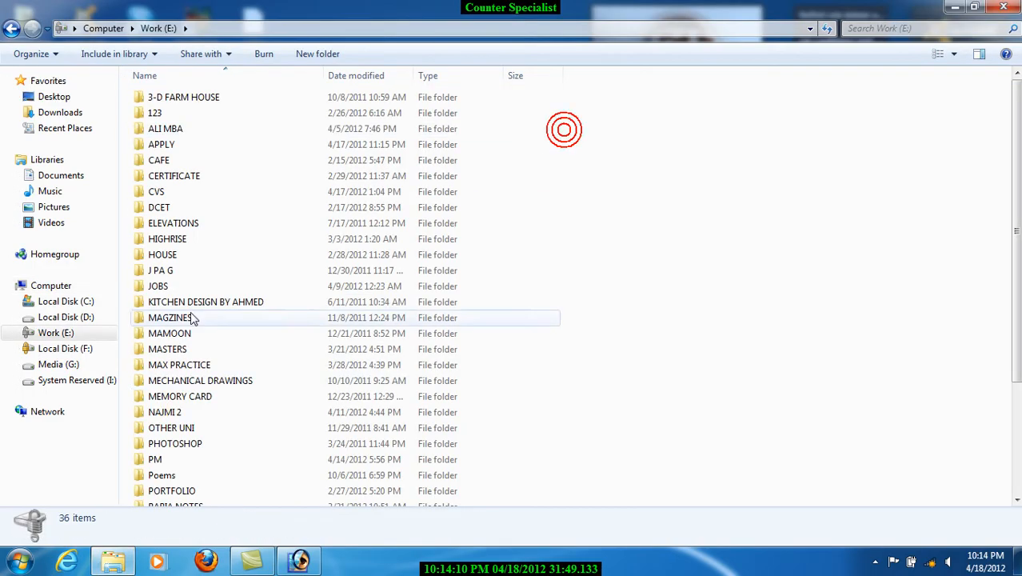
double_click(172, 444)
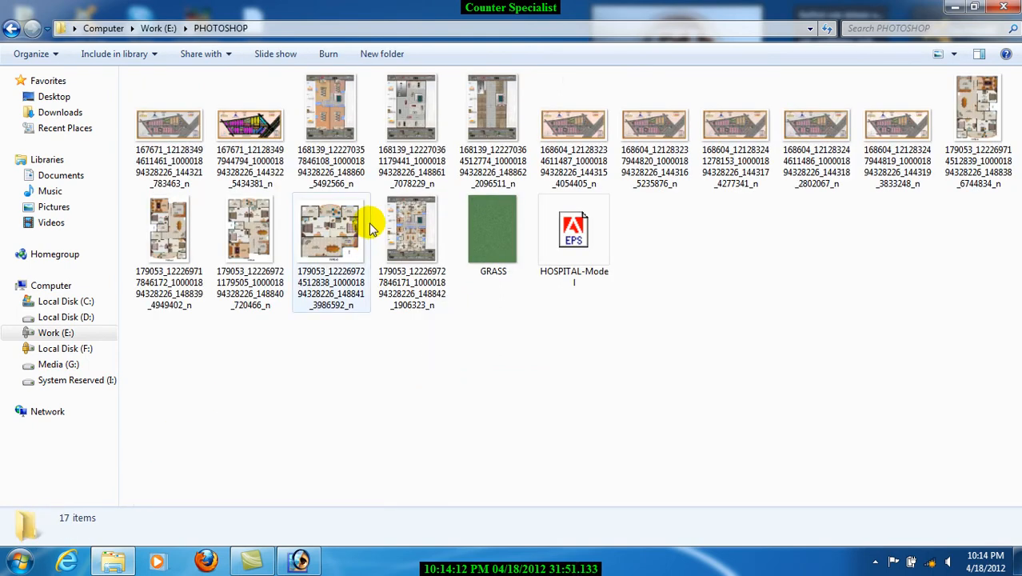
left_click_drag(304, 231, 365, 228)
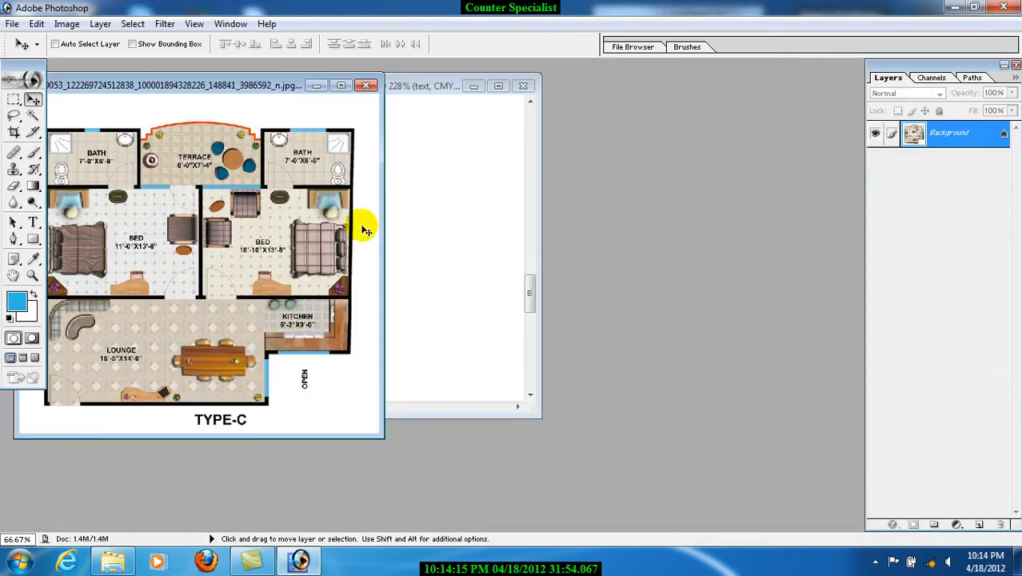
left_click(341, 86)
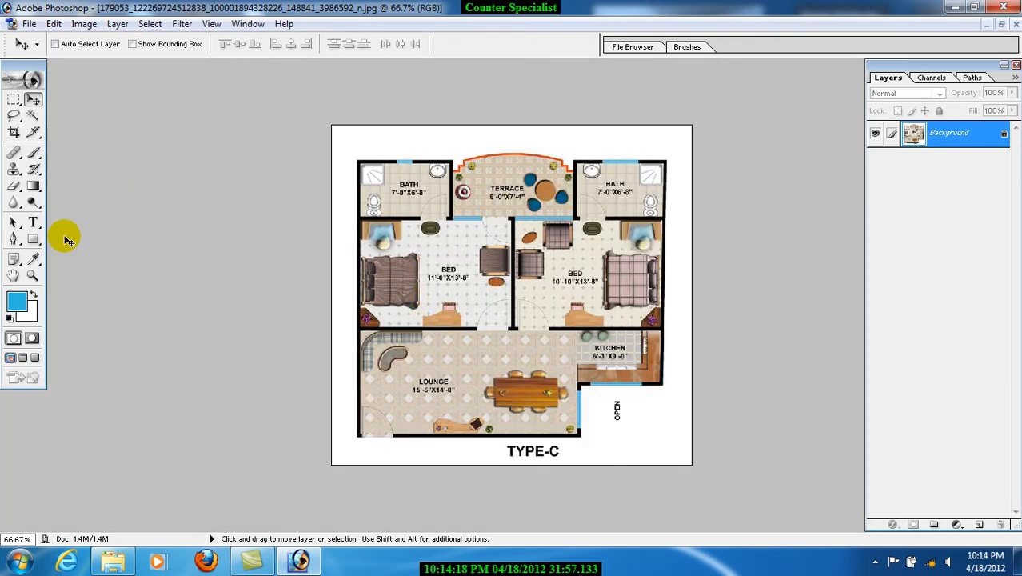
Select a square block of two by two floor tiles in the lounge with the Rectangular Marquee
left_click(32, 276)
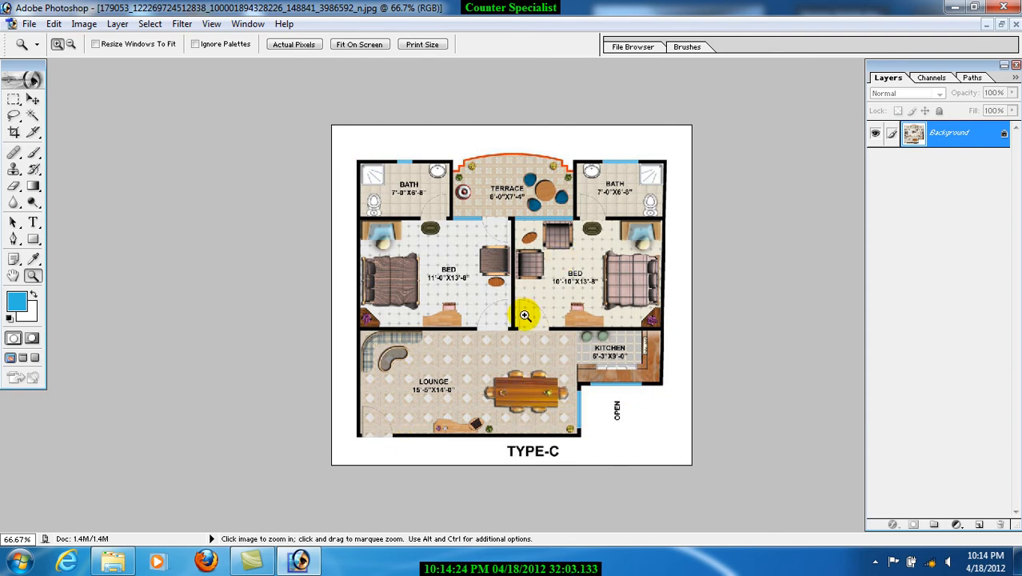
left_click_drag(393, 248, 637, 462)
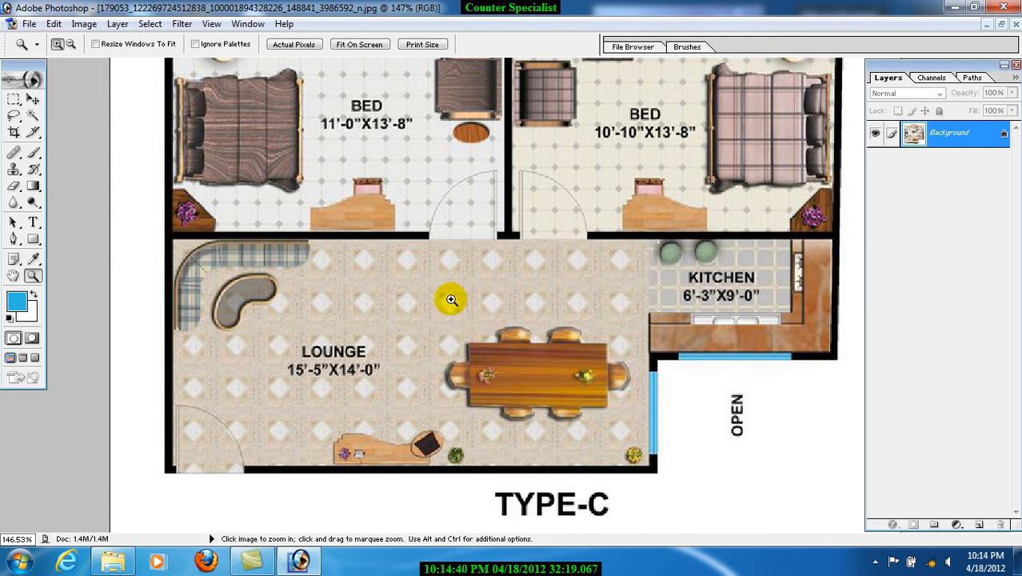
left_click(14, 100)
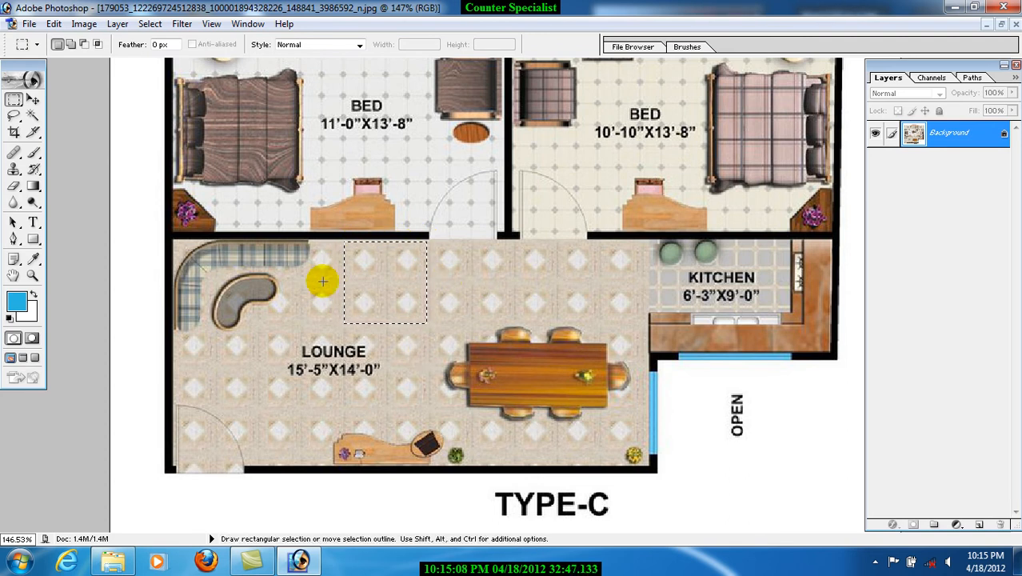
left_click(517, 329)
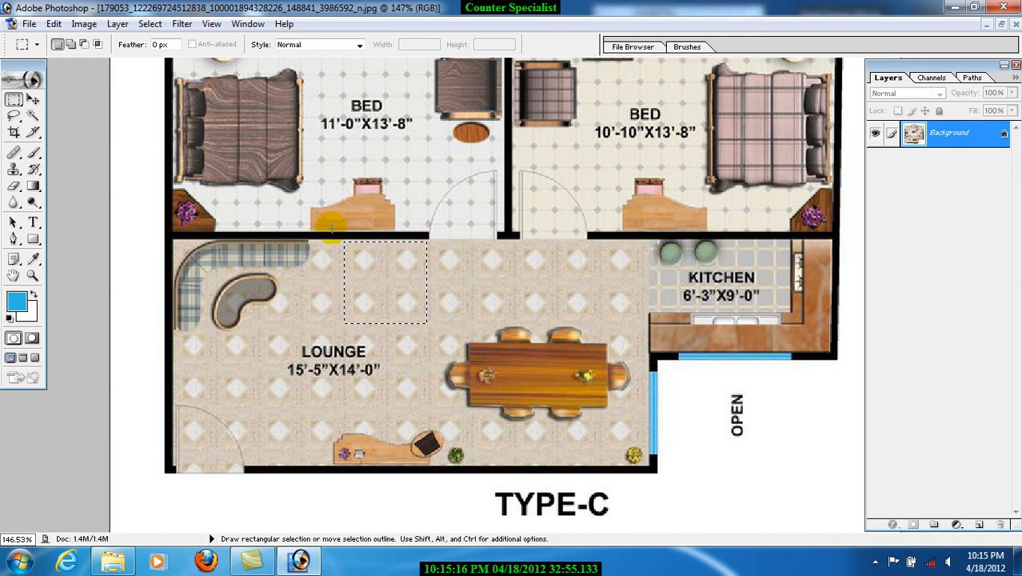
left_click(357, 304)
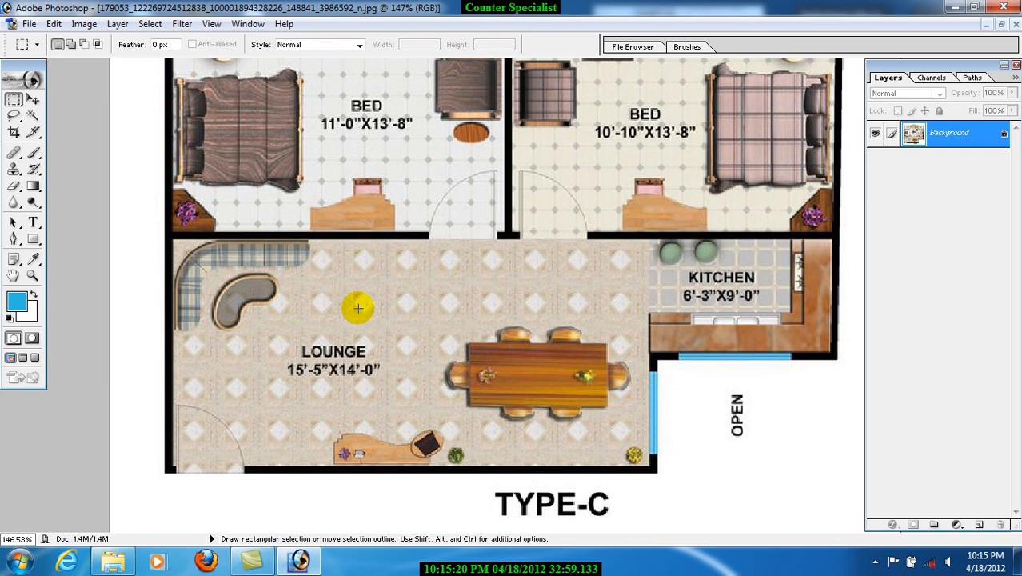
left_click(52, 24)
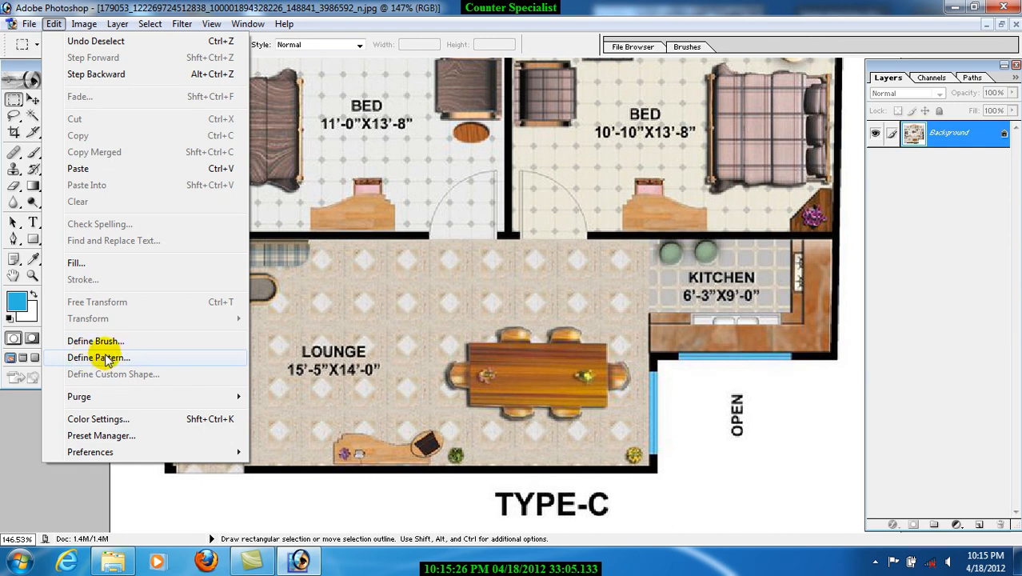
left_click(443, 306)
left_click_drag(345, 241, 427, 323)
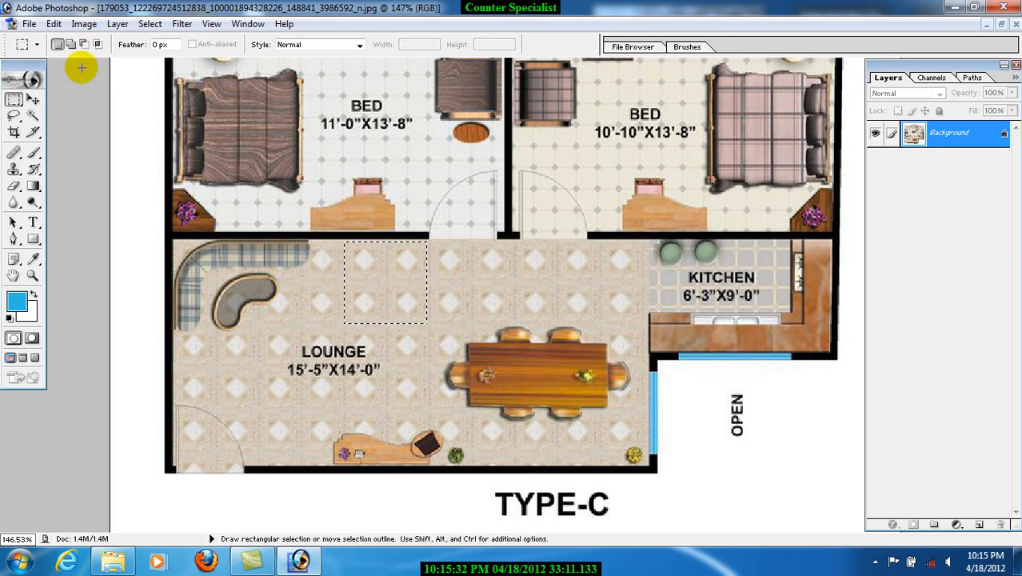
Define the selected lounge floor tiles as a pattern with the default name, and clear the selection
left_click(54, 24)
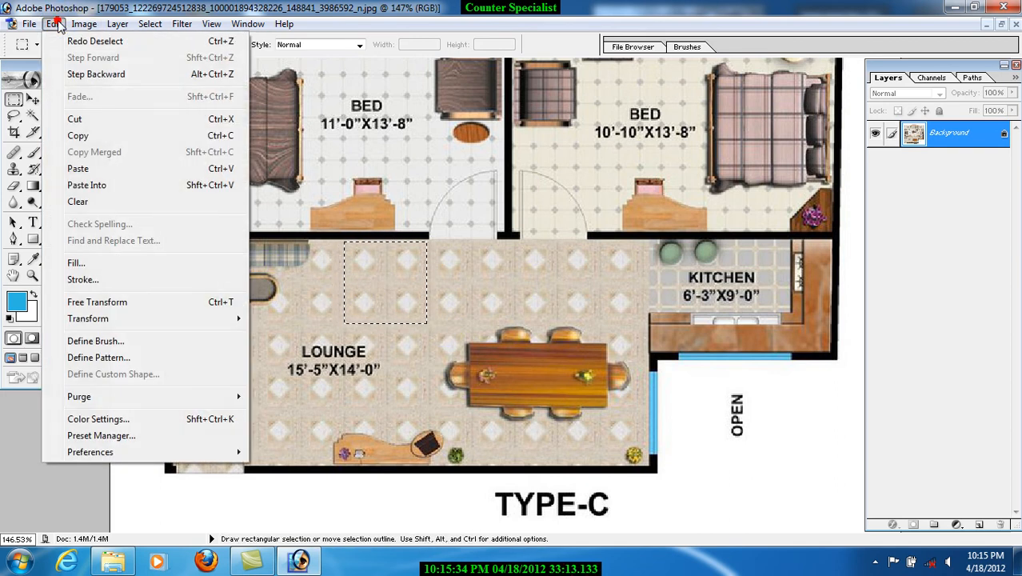
left_click(142, 357)
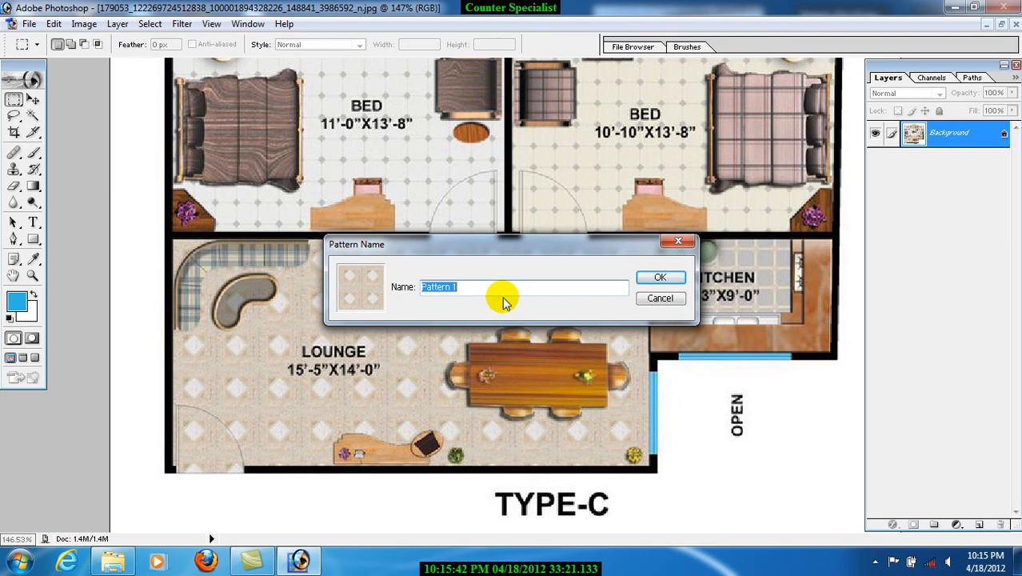
left_click(678, 283)
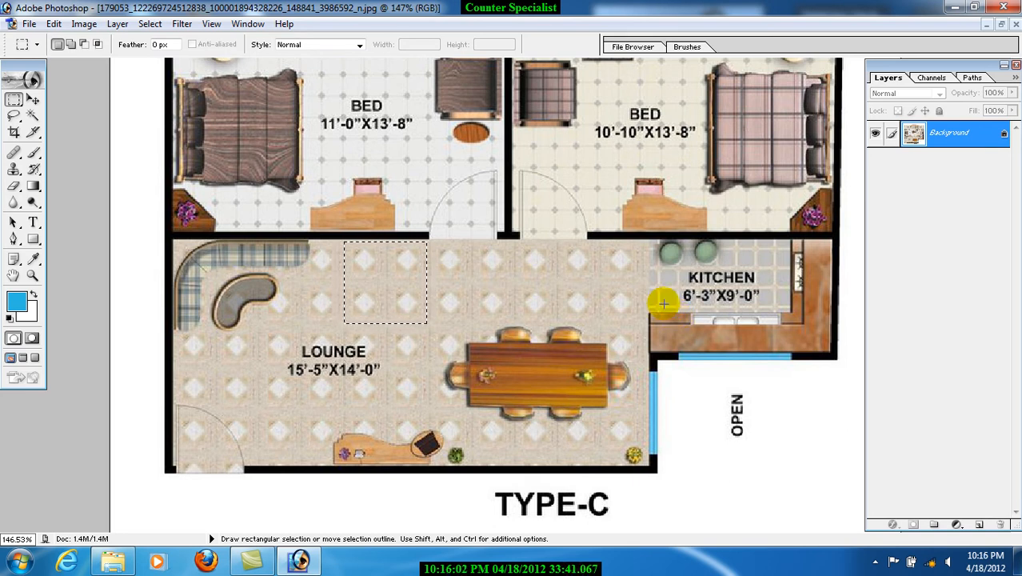
key("ctrl+d")
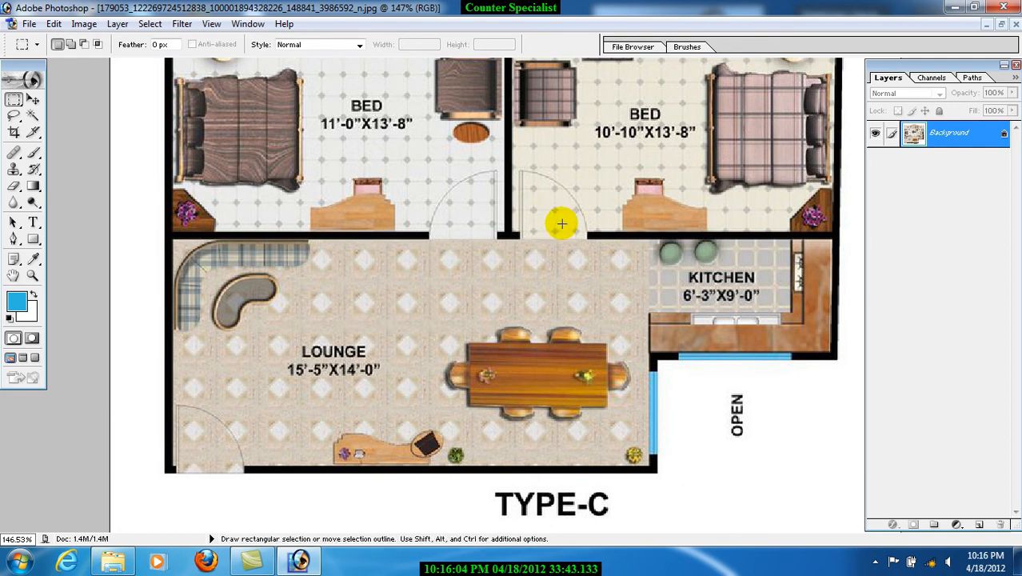
Select a small square of floor tiles in the 11'-0"X13'-8" bedroom and define it as a pattern with the default name
scroll(575, 200, "up", 5)
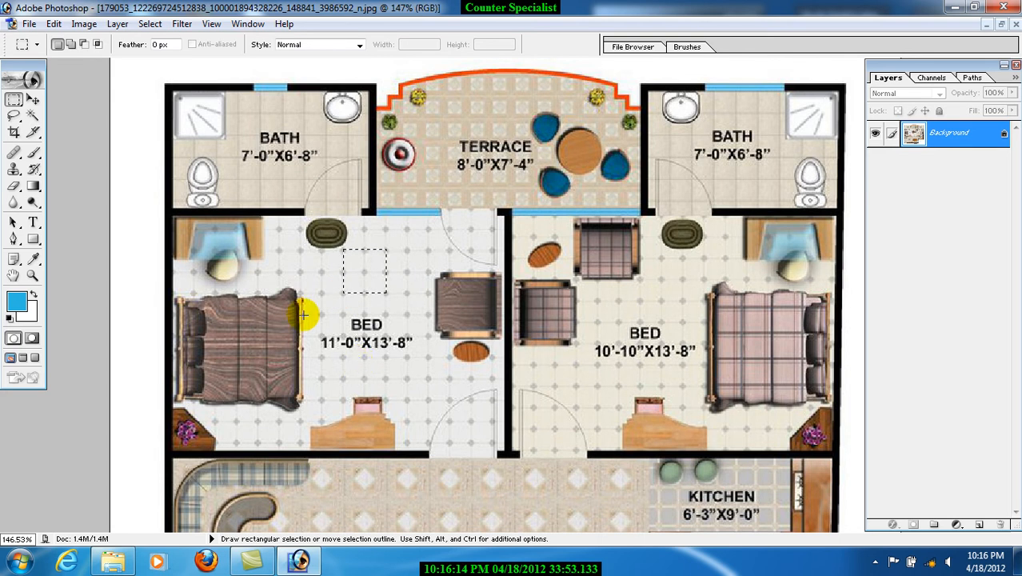
left_click(54, 24)
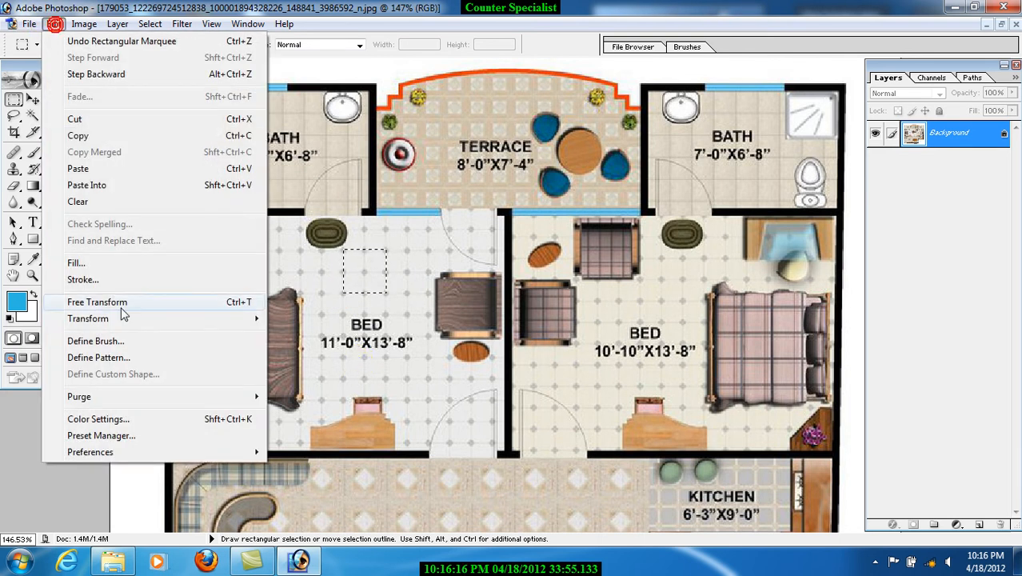
left_click(96, 357)
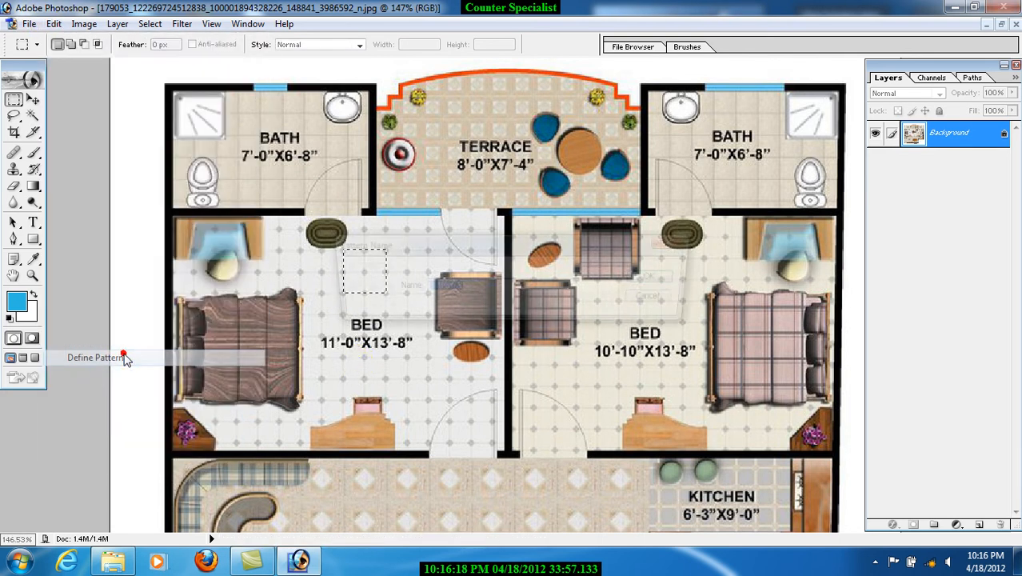
left_click(658, 277)
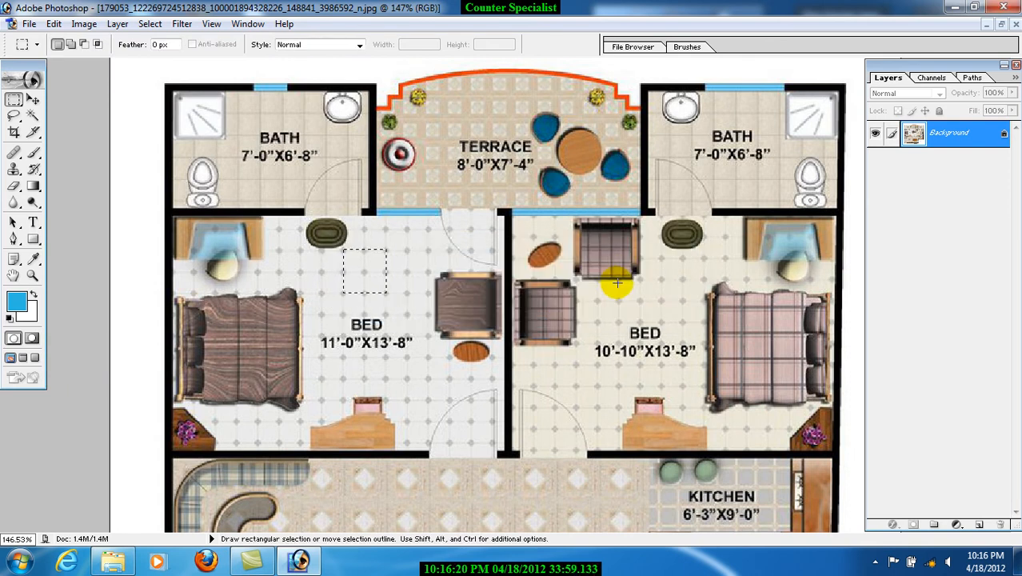
Select one floor tile in the bath above the 10'-10"X13'-8" bedroom and define it as a pattern with the default name
left_click(614, 283)
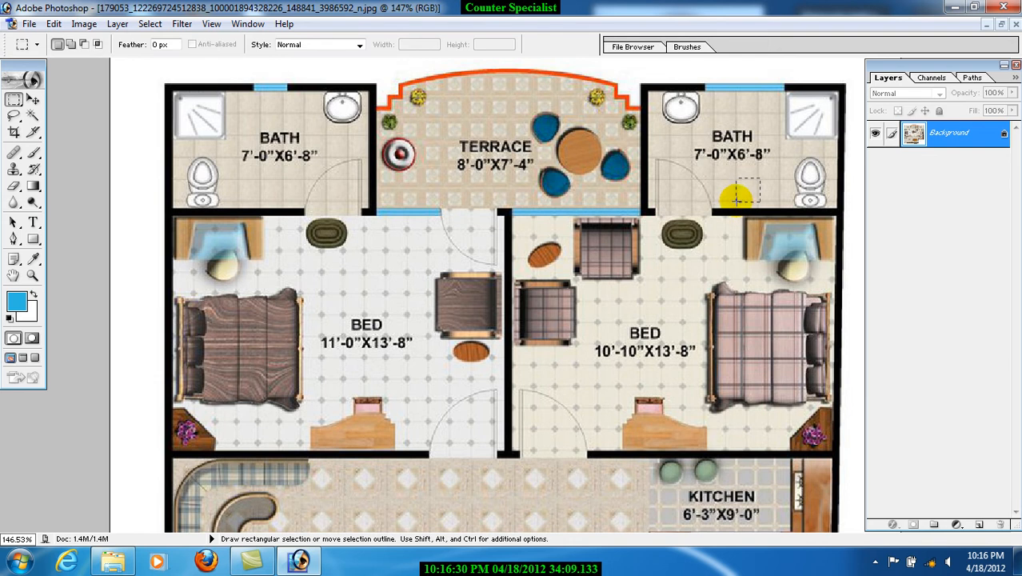
left_click(53, 24)
left_click(120, 358)
left_click(659, 279)
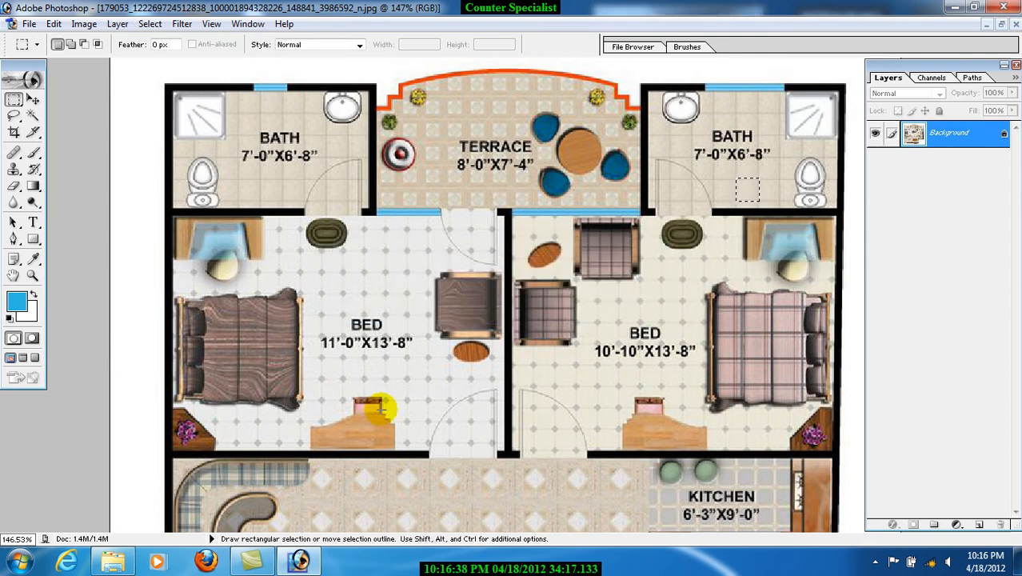
Crop the reference rendering to a block of two by two lounge floor tiles above the LOUNGE label
scroll(383, 406, "down", 3)
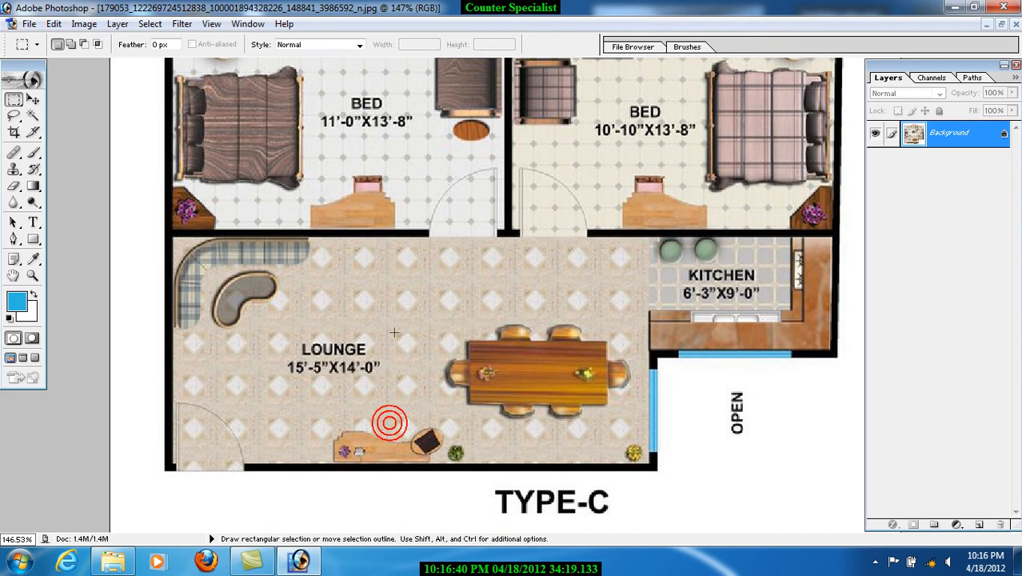
left_click(14, 133)
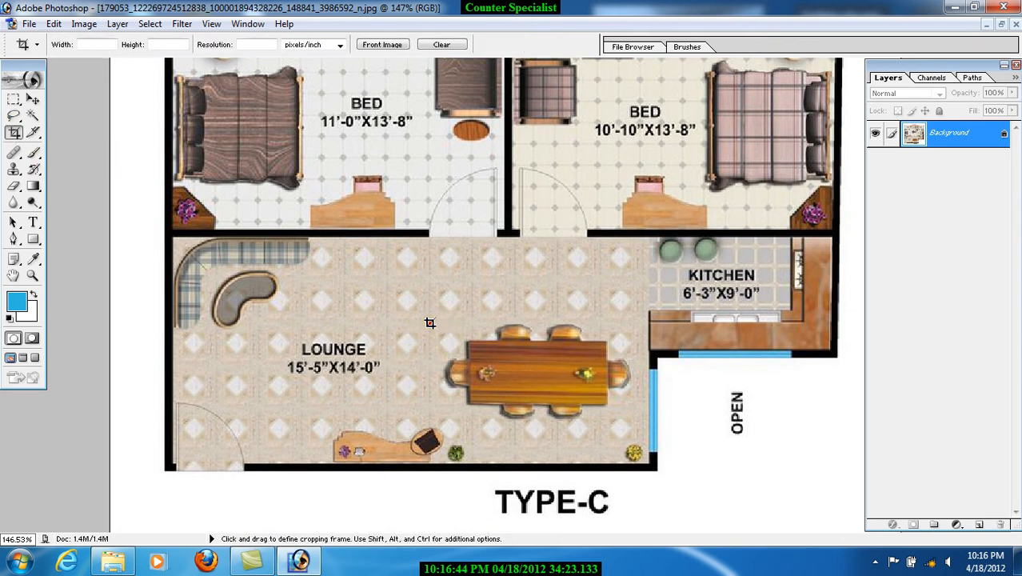
left_click_drag(413, 304, 433, 320)
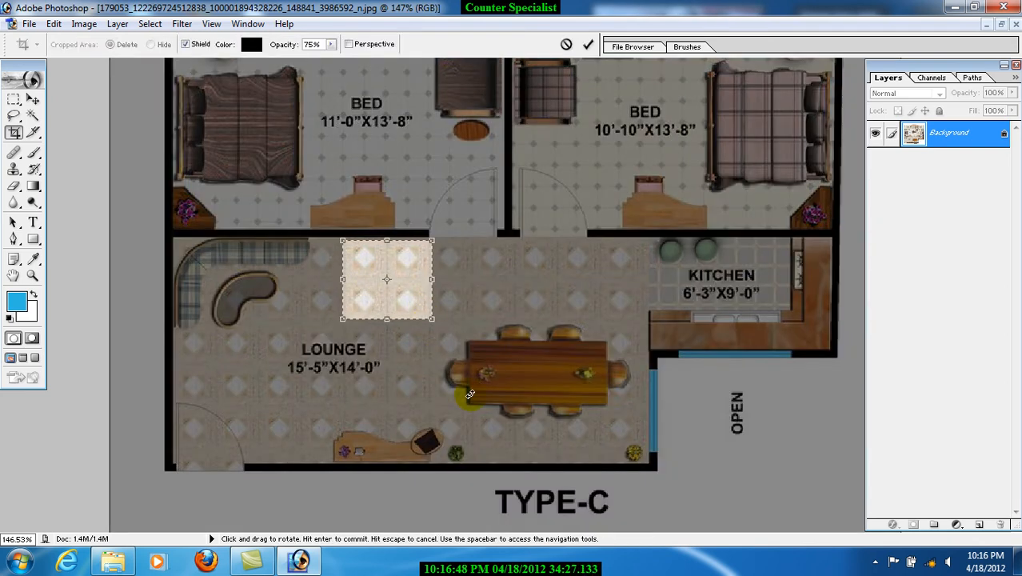
key("Return")
Save the cropped tile image to the Desktop as a JPEG named 123, accept the JPEG options, and close it
key("ctrl+shift+s")
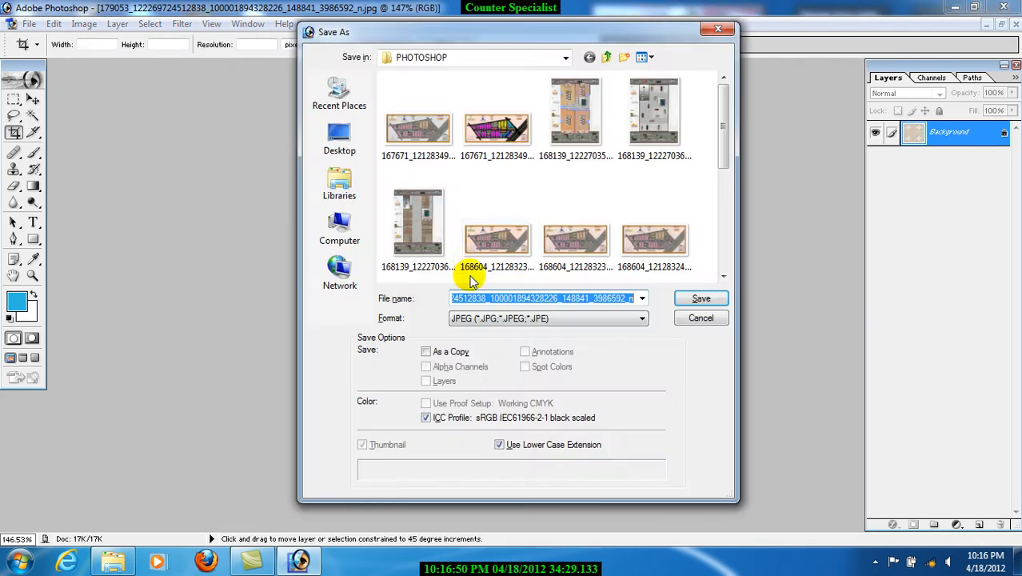
left_click(472, 318)
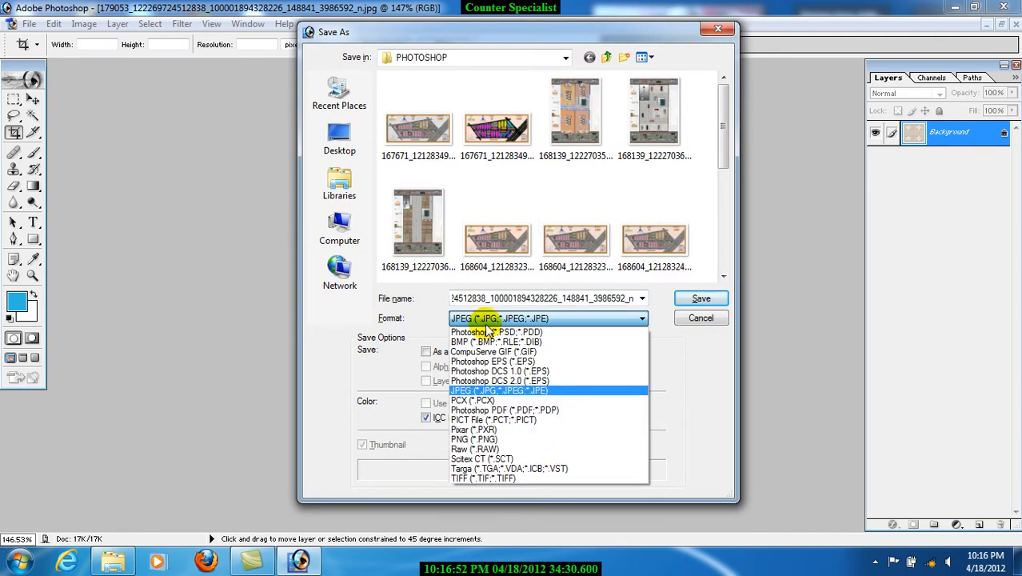
left_click(499, 391)
left_click(340, 140)
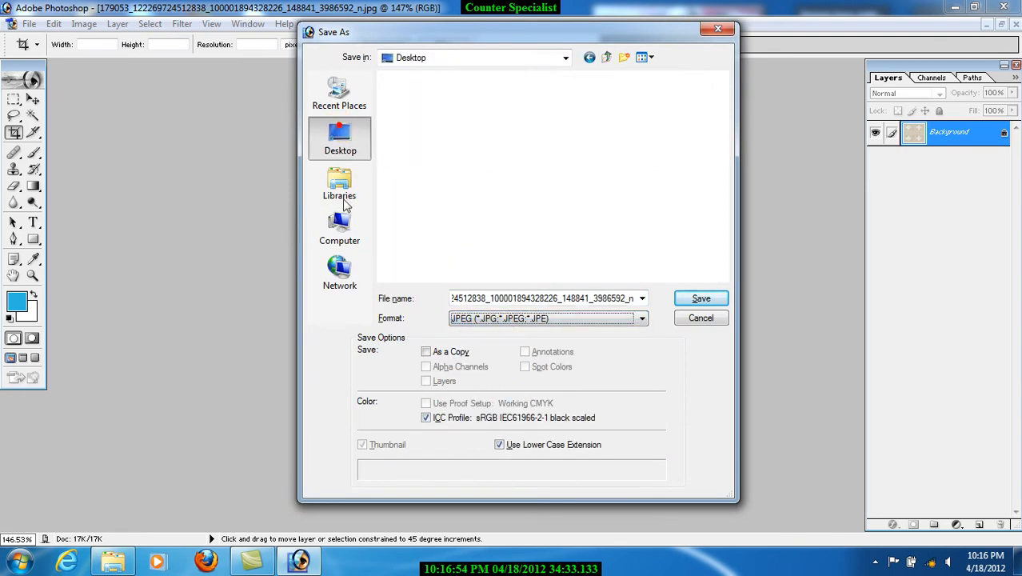
double_click(516, 299)
type("123")
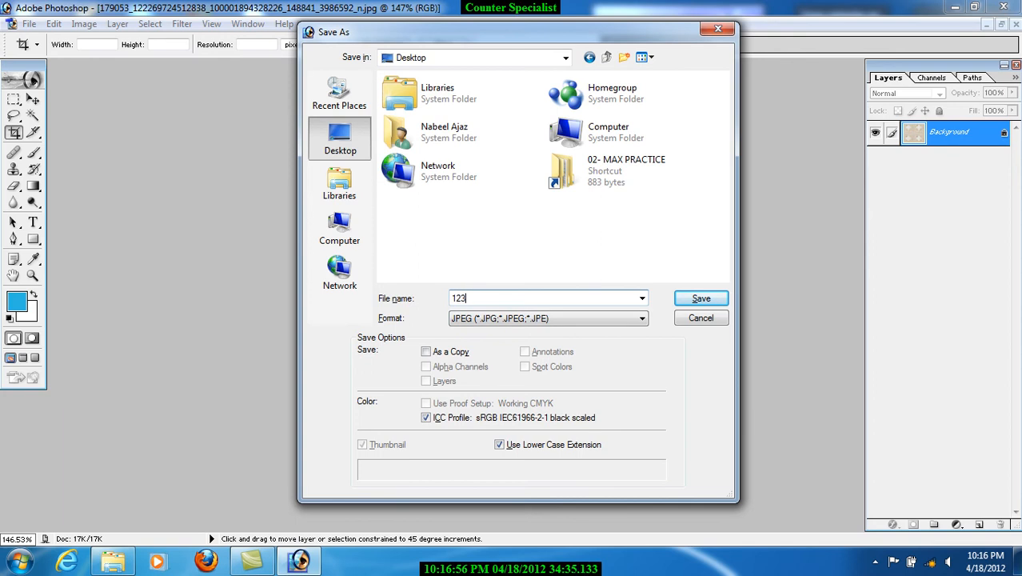
key("Return")
left_click(614, 178)
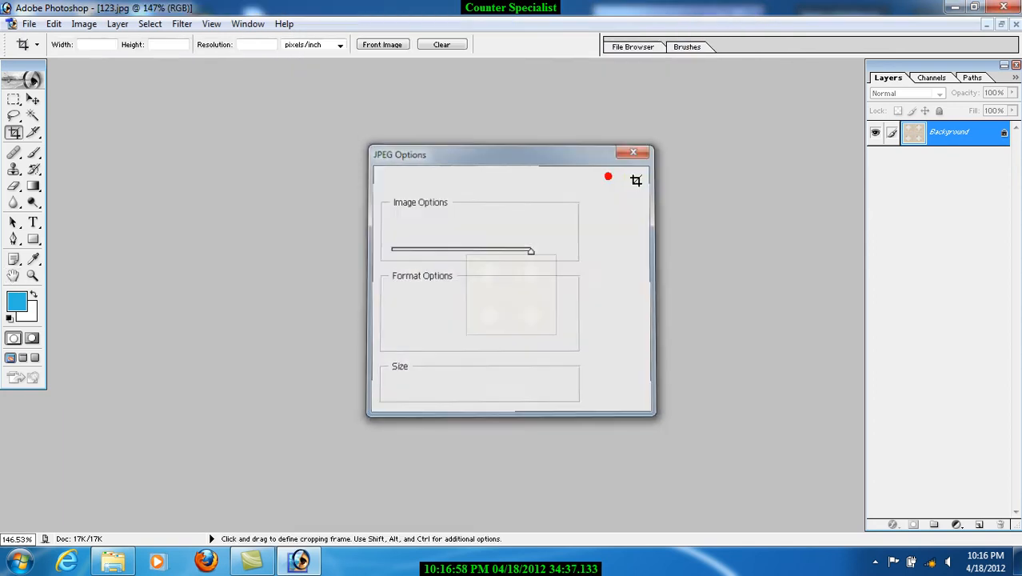
left_click(1016, 25)
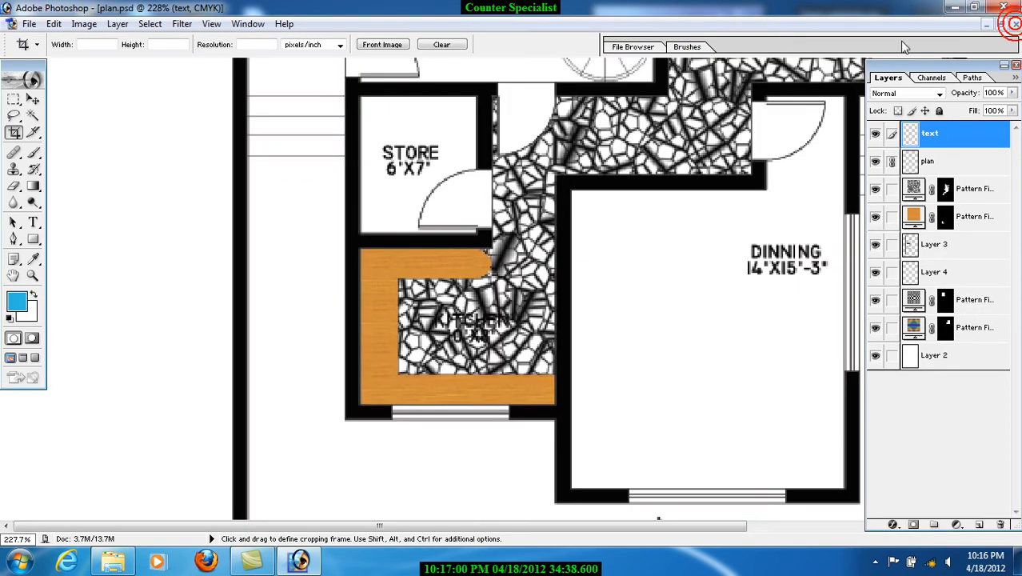
Switch to the desktop, open the 123 image from there in Photoshop, and maximize its window
left_click(955, 6)
key("super+d")
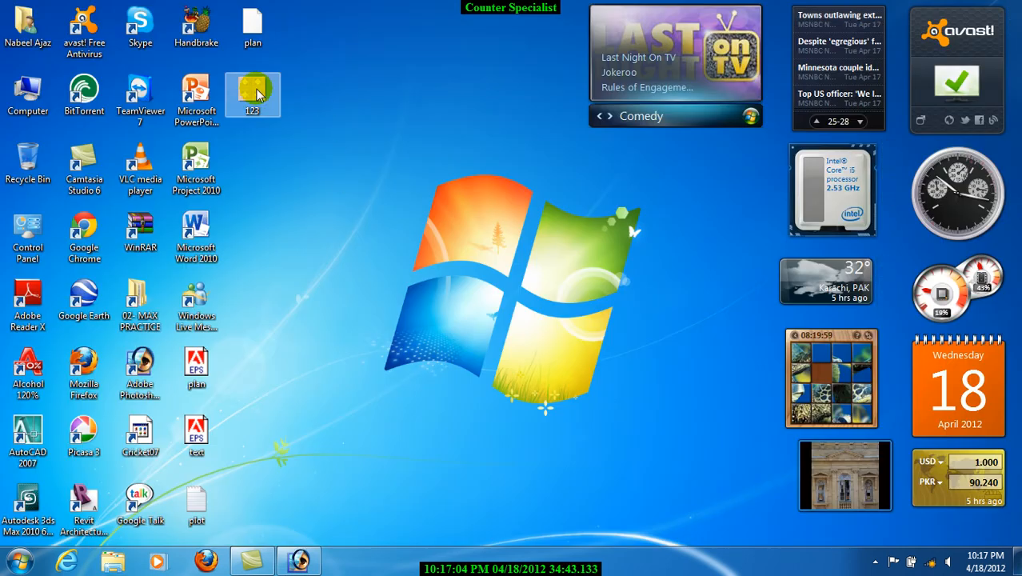
left_click(240, 110)
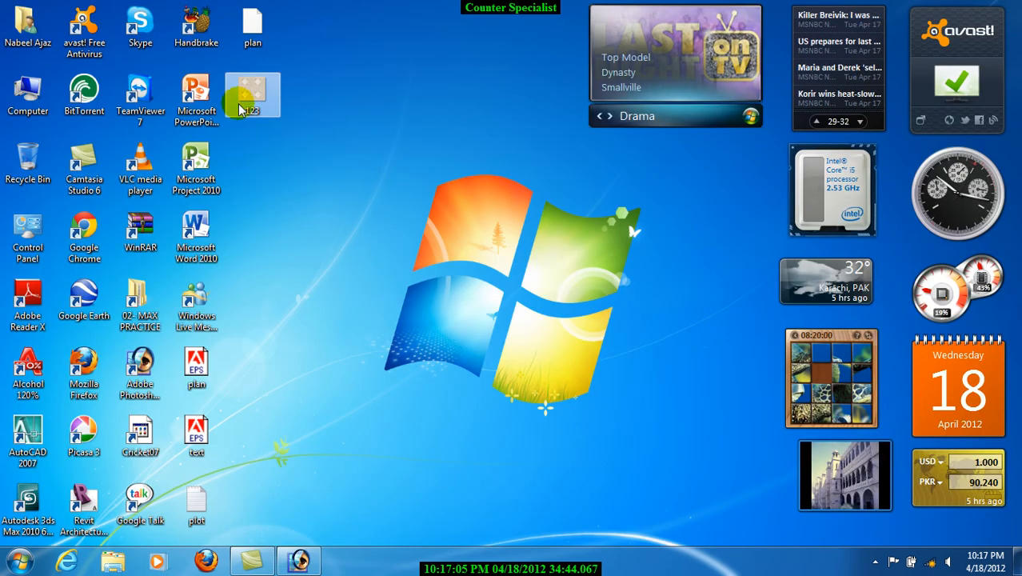
left_click(301, 174)
left_click(252, 94)
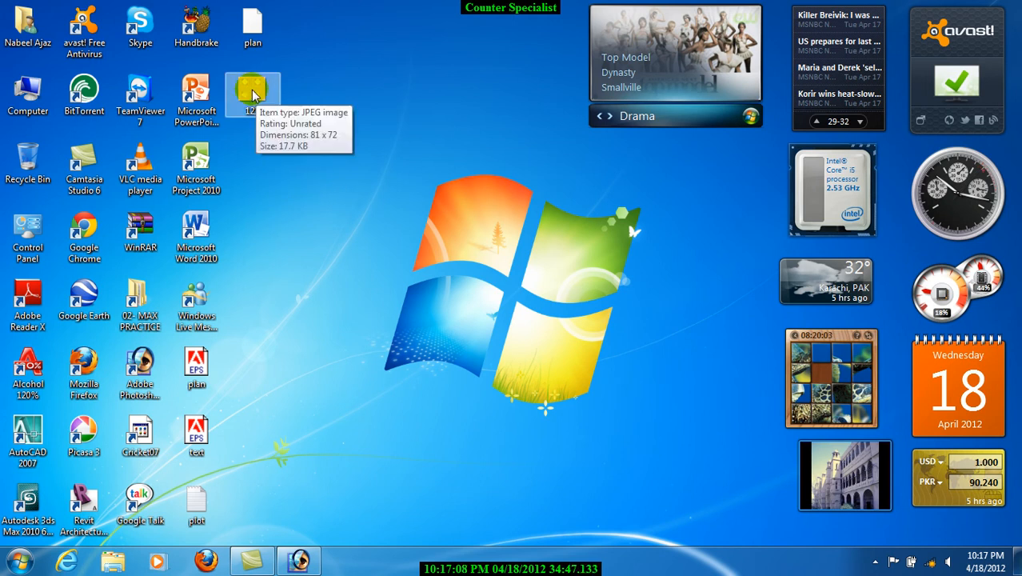
left_click_drag(252, 93, 331, 256)
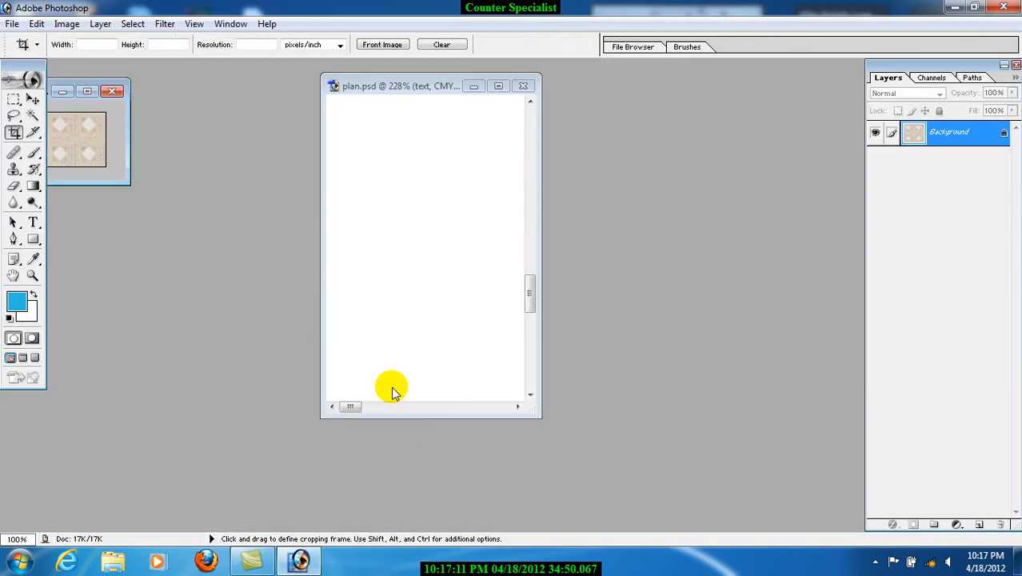
left_click(88, 92)
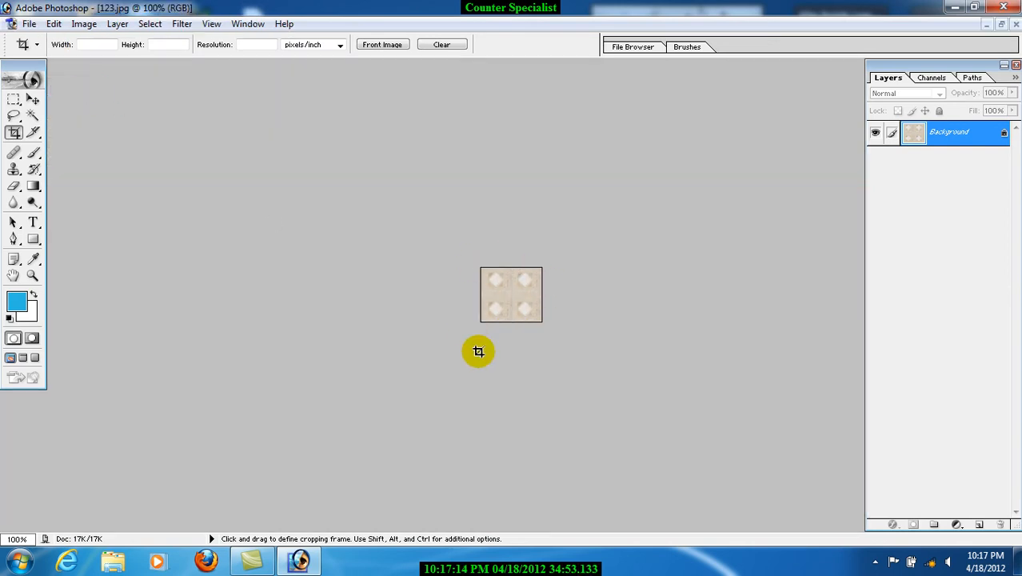
Select the whole 123.jpg image, look up the Define Pattern command without applying it, and close the image
key("ctrl+a")
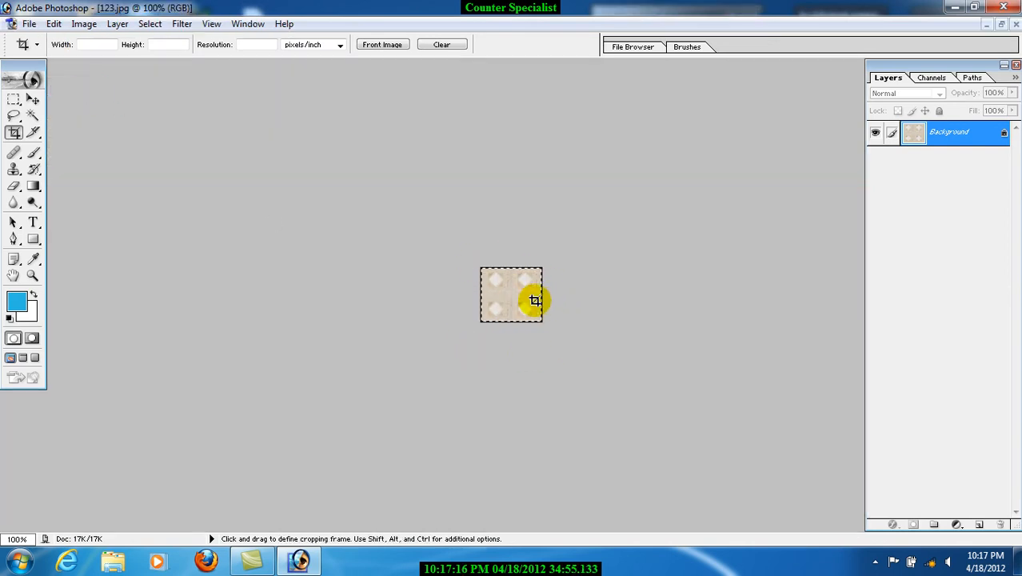
left_click(54, 23)
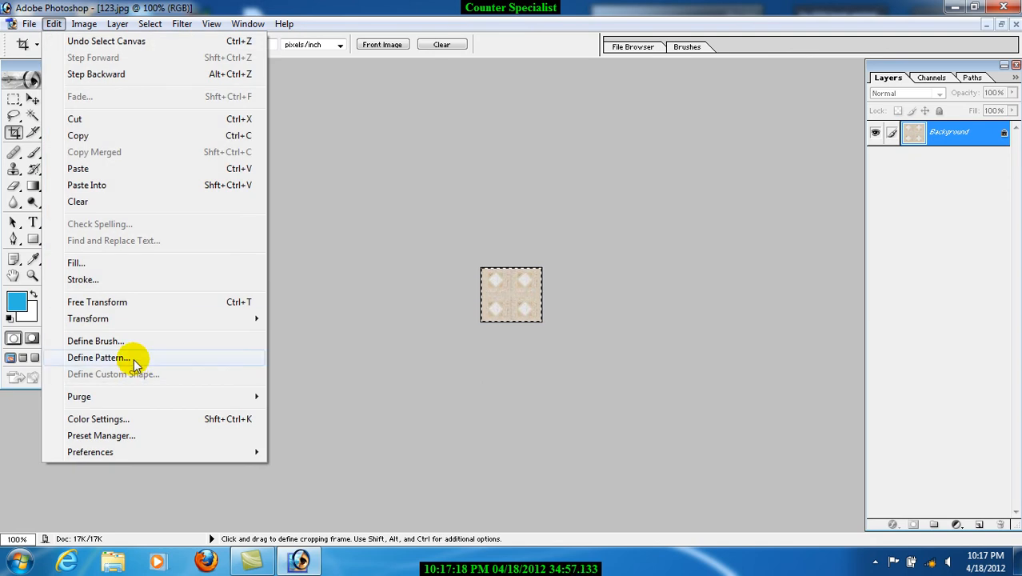
left_click(422, 384)
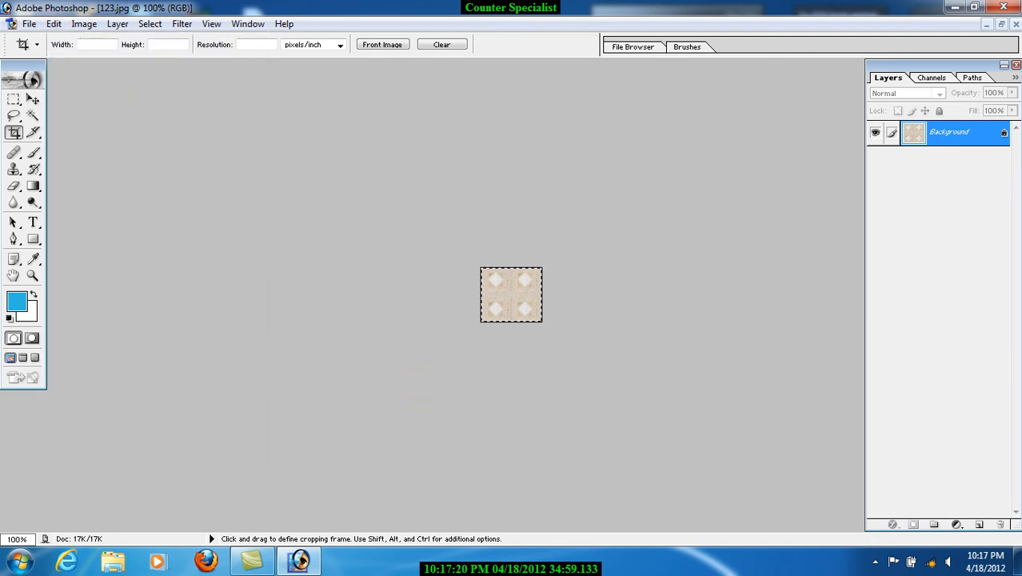
left_click(1016, 25)
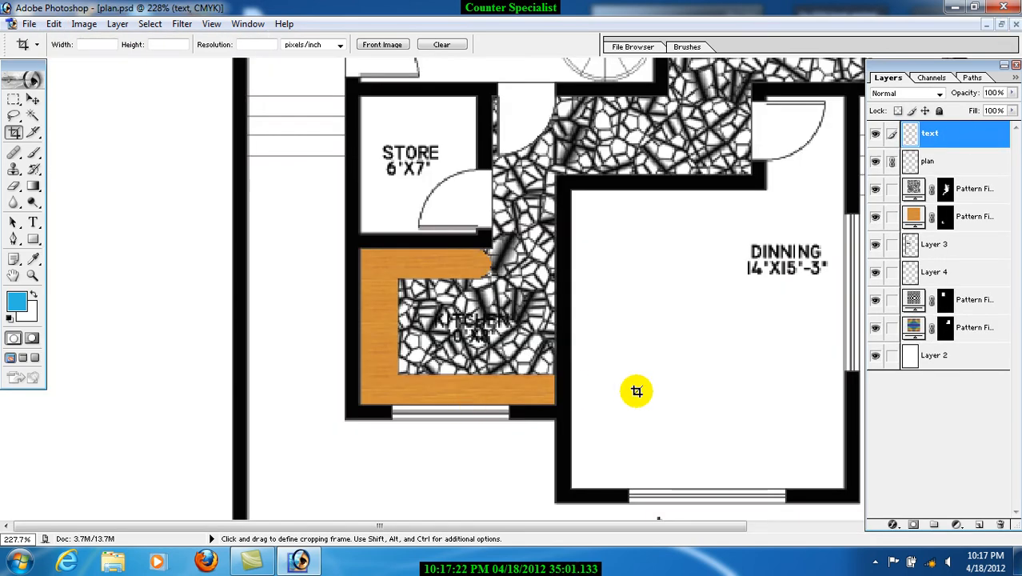
View the newly defined tile patterns in a new Pattern Fill layer's pattern list, and discard the fill
key("v")
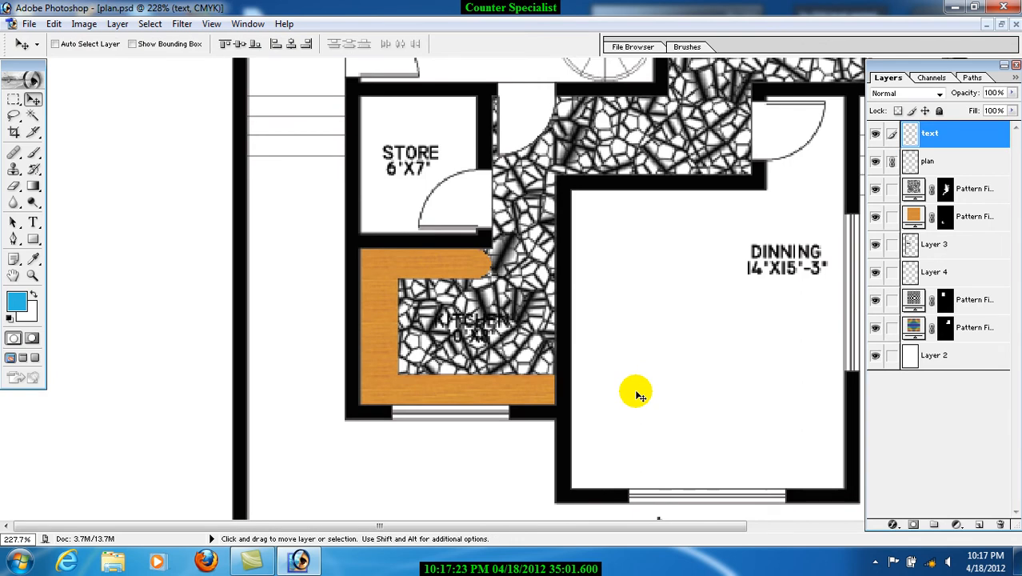
left_click(957, 525)
left_click(928, 303)
left_click(554, 218)
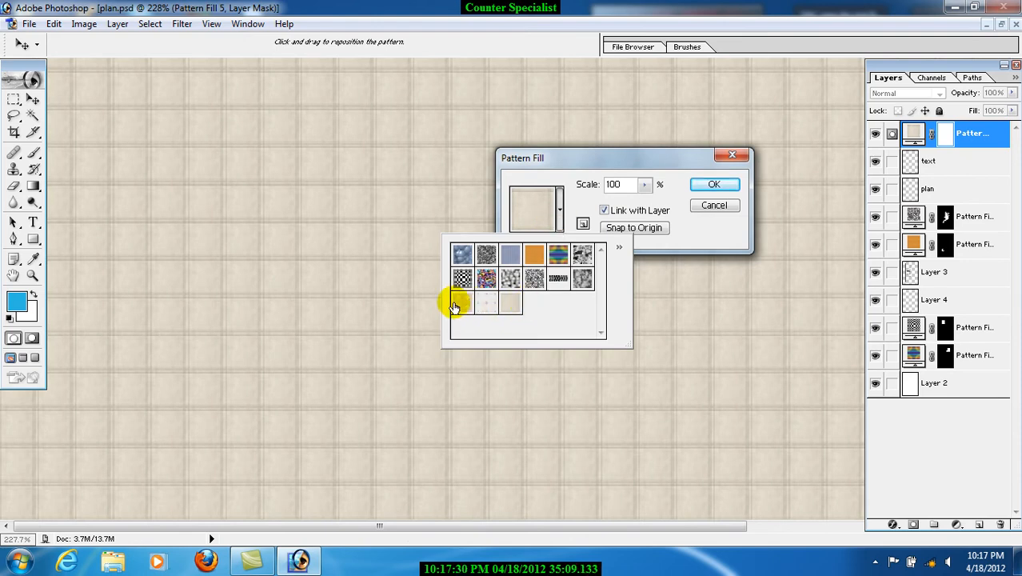
left_click(716, 206)
Select the Pattern Fill 1 layer directly from the grey-patterned floor of the 14'X17' bedroom in the plan
key("space")
left_click_drag(746, 203, 547, 478)
left_click_drag(597, 174, 544, 488)
left_click_drag(442, 296, 345, 548)
left_click_drag(468, 267, 500, 481)
left_click_drag(313, 339, 467, 304)
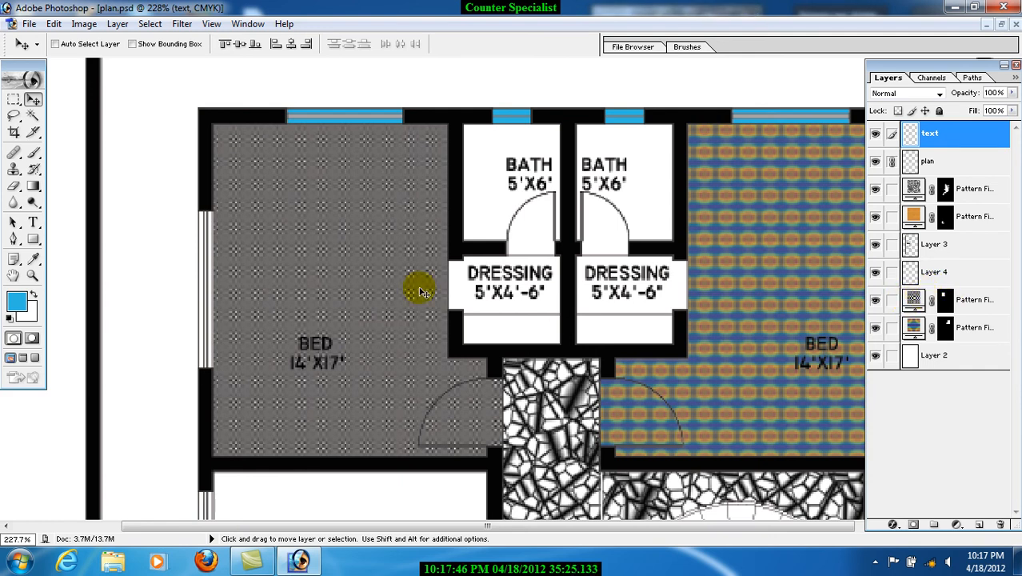
right_click(350, 203)
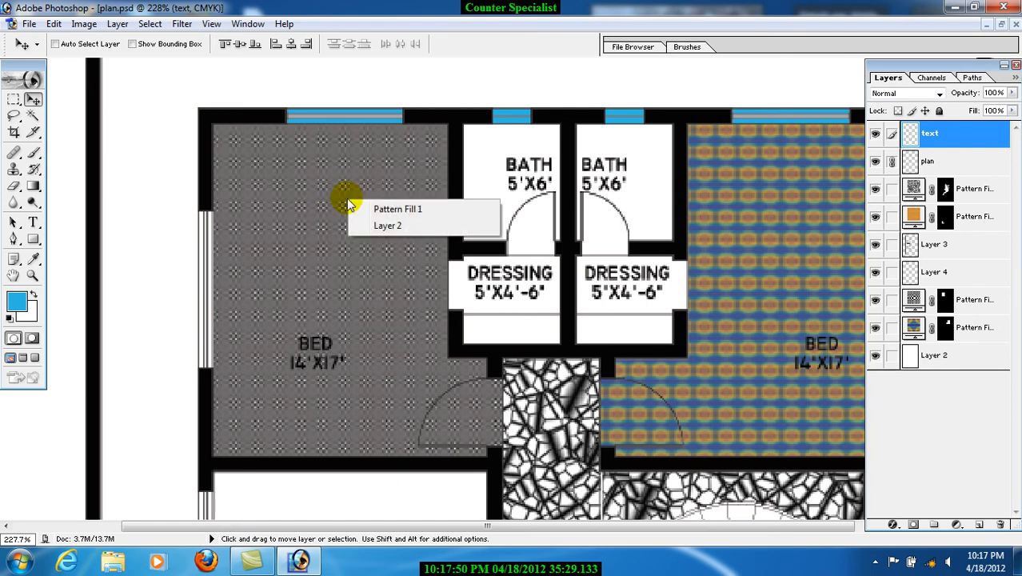
left_click(387, 211)
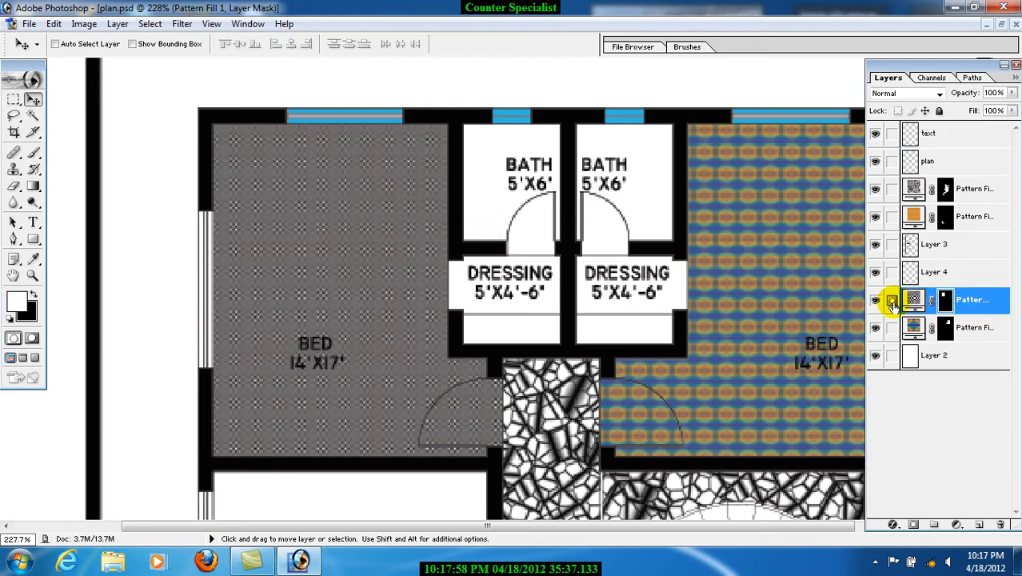
Pick Layer 2 from the grey bedroom floor, and pick the text layer from the BED label
right_click(355, 222)
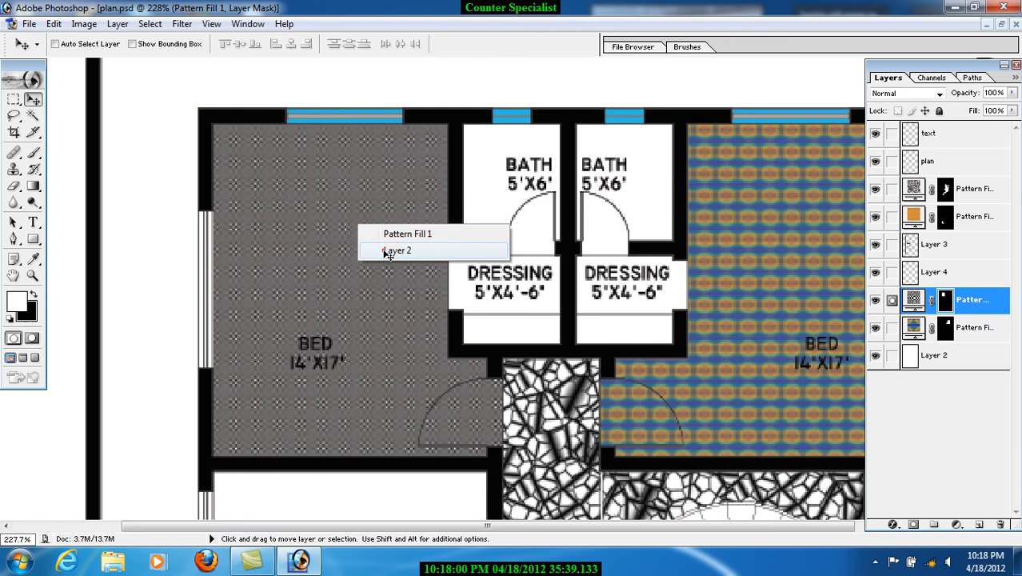
left_click(387, 250)
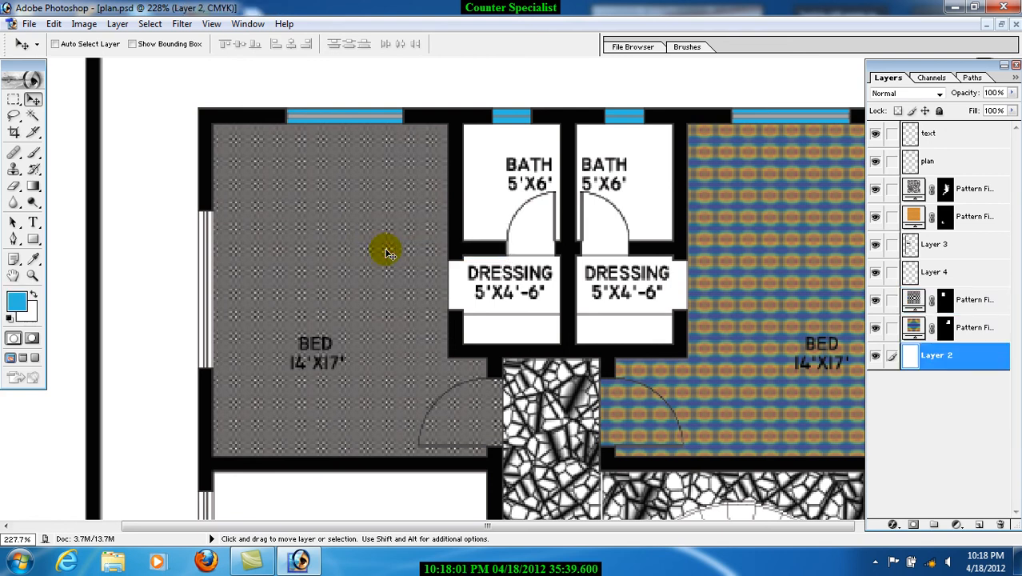
right_click(324, 346)
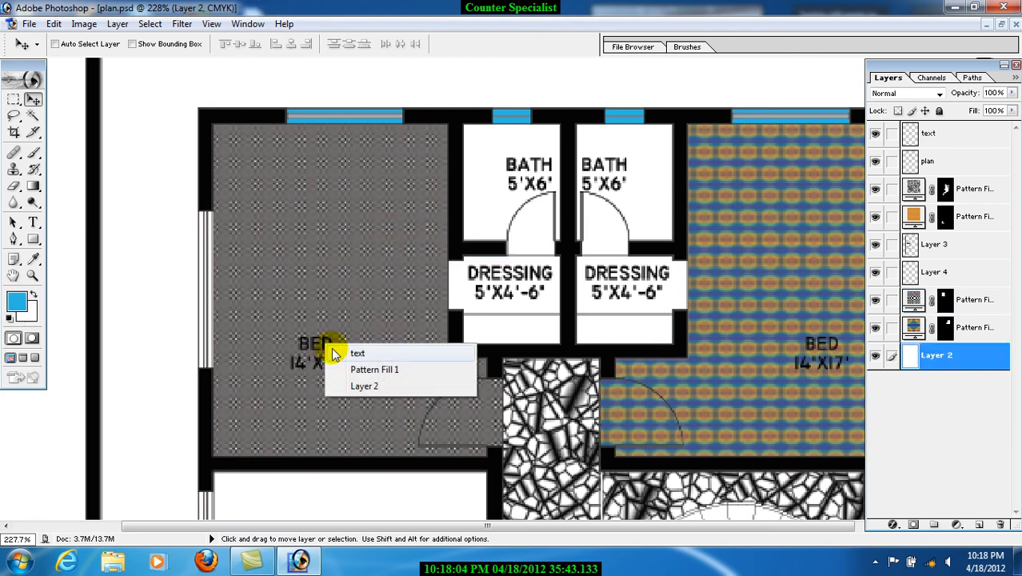
left_click(366, 354)
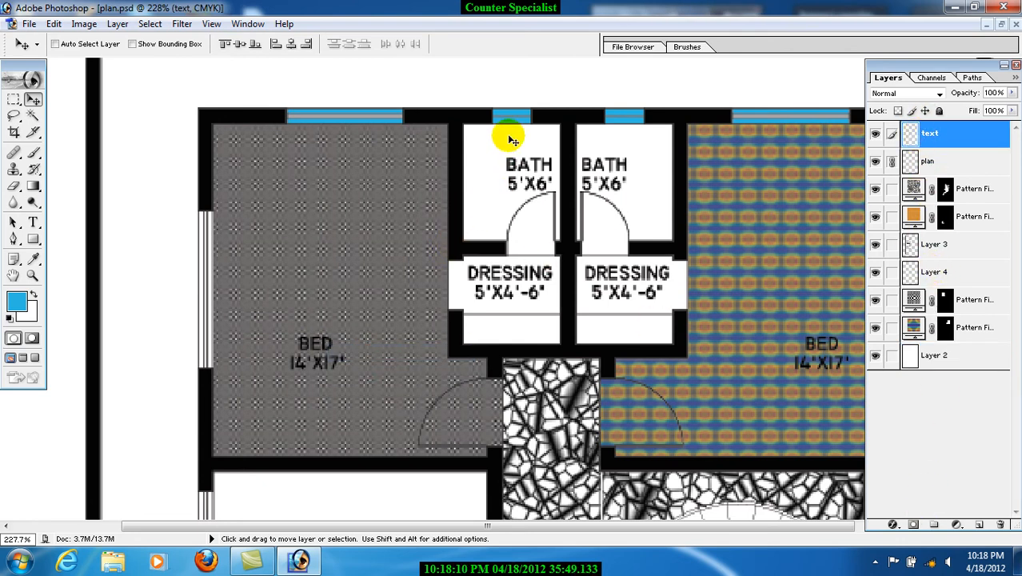
Select Layer 3 from the wall above the bath, and switch its visibility off and back on
right_click(473, 118)
left_click(501, 129)
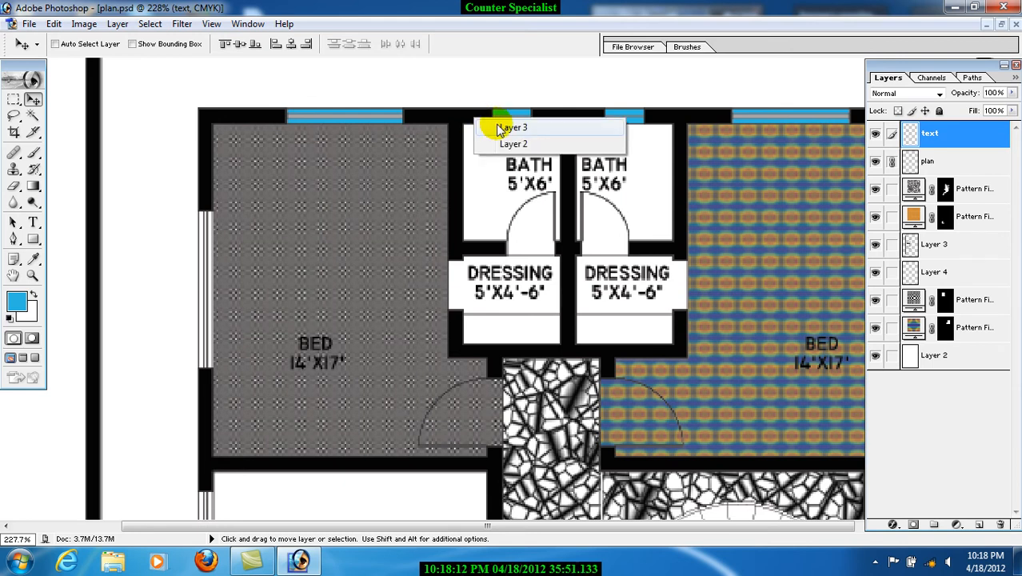
left_click(874, 245)
left_click(874, 245)
left_click(528, 272)
left_click(482, 272)
left_click(360, 231)
Select the grey bedroom's Pattern Fill 1 layer and change its pattern to the light bedroom floor tile
right_click(360, 231)
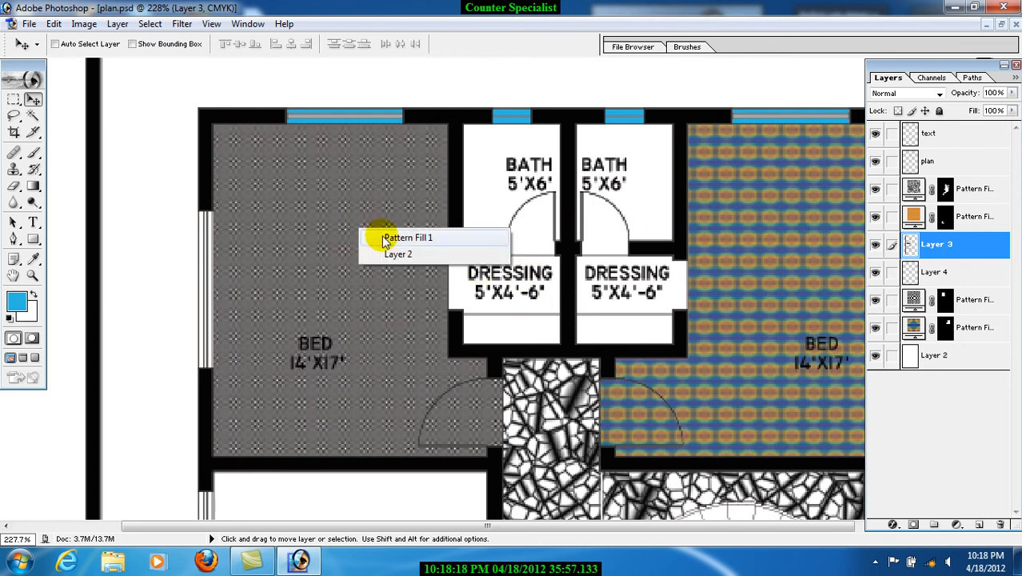
left_click(385, 239)
double_click(913, 300)
left_click(544, 211)
left_click(486, 304)
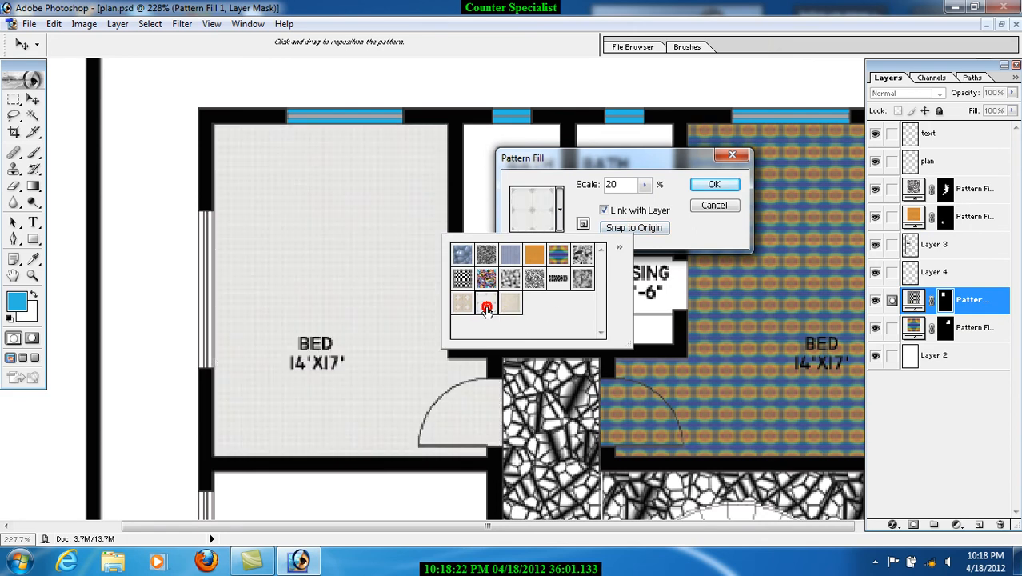
Try the bedroom floor tile pattern at 50% and at 75% scale
left_click(623, 185)
type("50")
left_click(589, 185)
type("75")
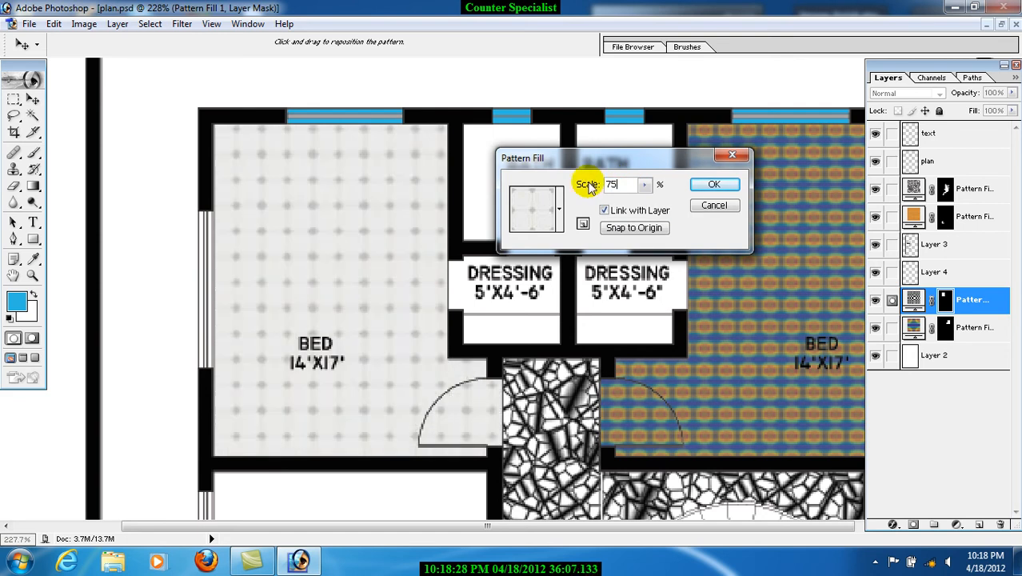
Set the bedroom floor tile pattern's scale to 50% and snap the pattern to the origin
left_click(591, 187)
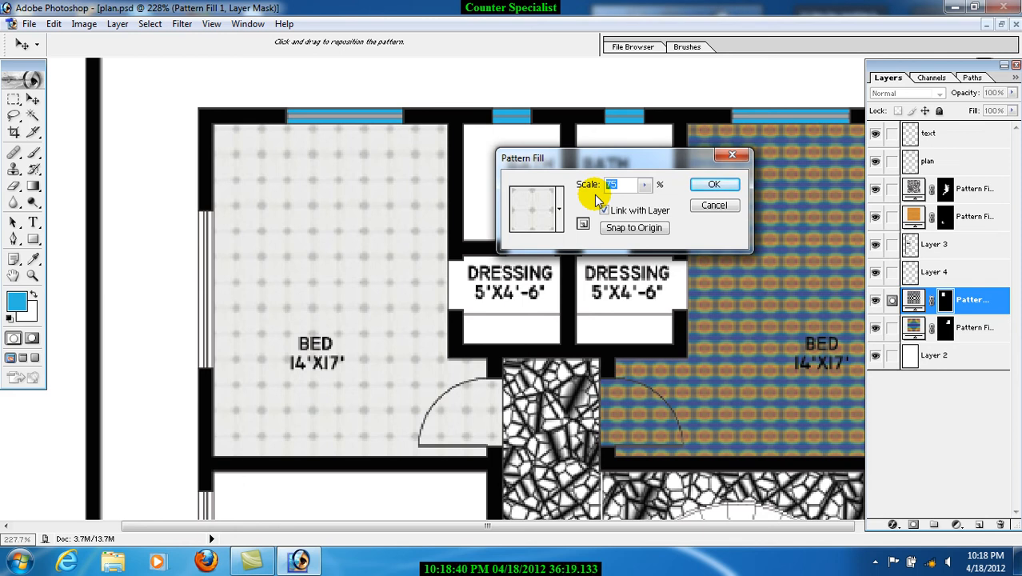
type("50")
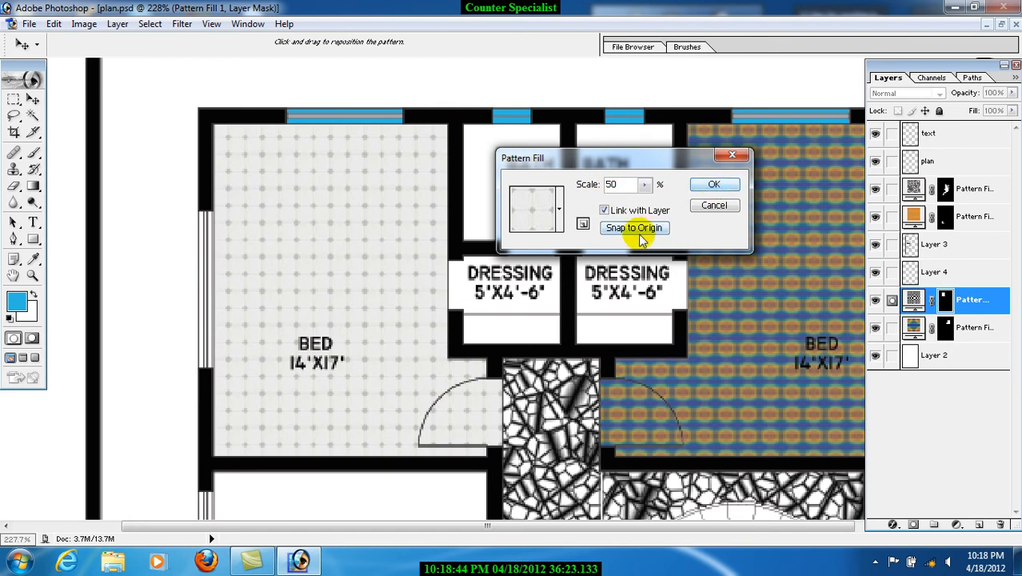
left_click_drag(554, 160, 603, 183)
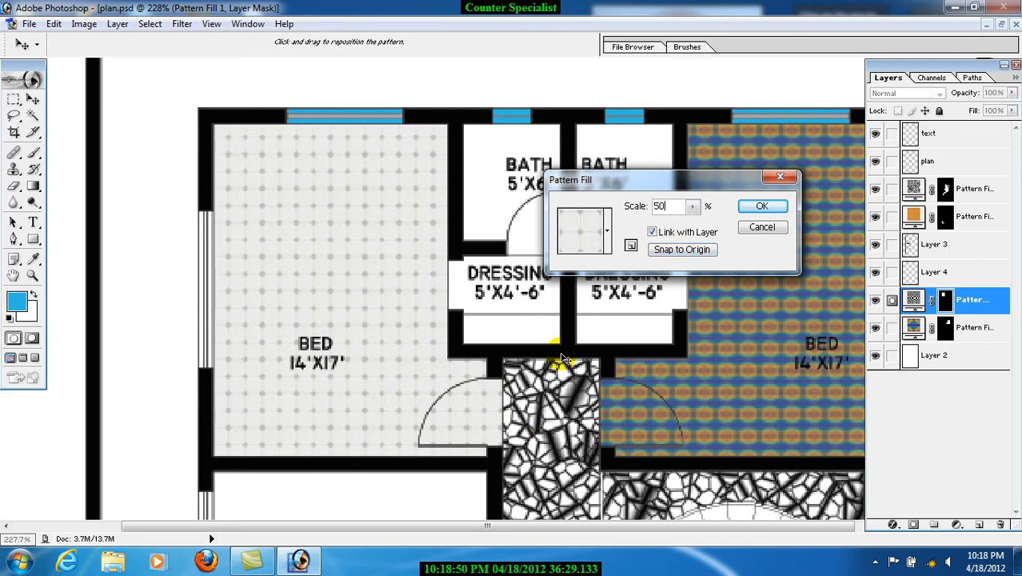
left_click(689, 250)
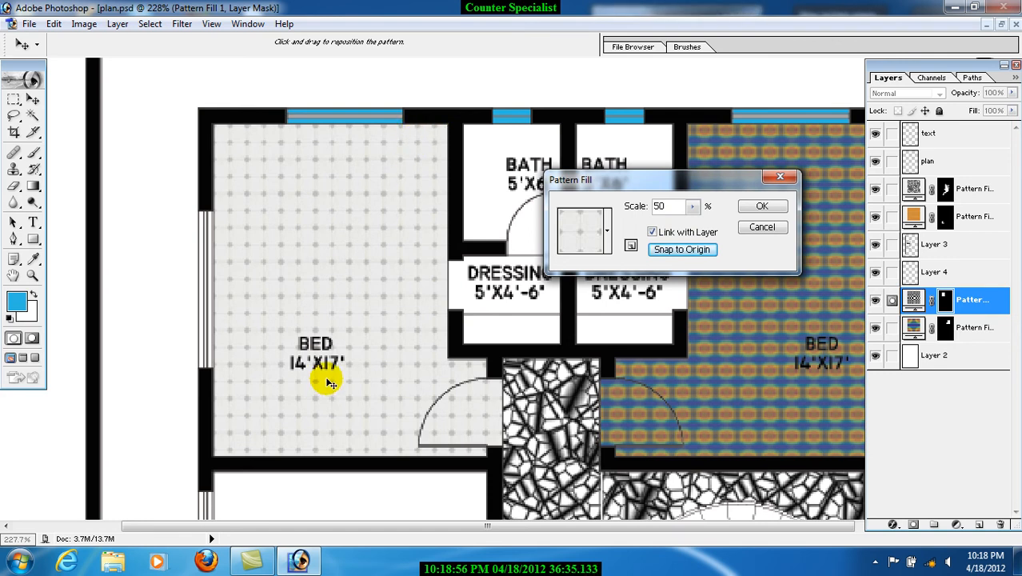
Select the right-hand bedroom's Pattern Fill 2 layer and change its pattern to the beige diamond tile
left_click(752, 207)
right_click(750, 210)
left_click(788, 206)
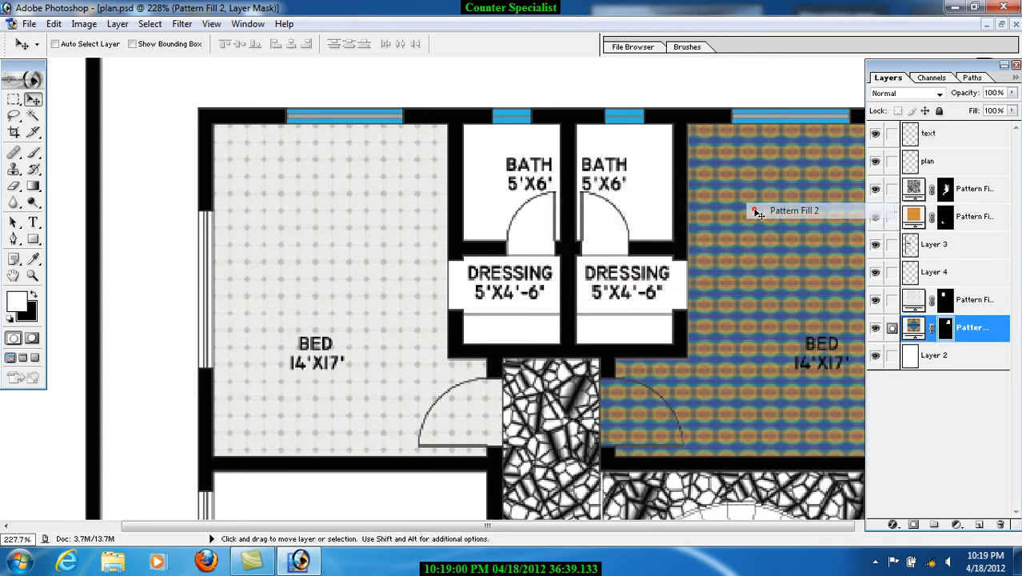
double_click(914, 326)
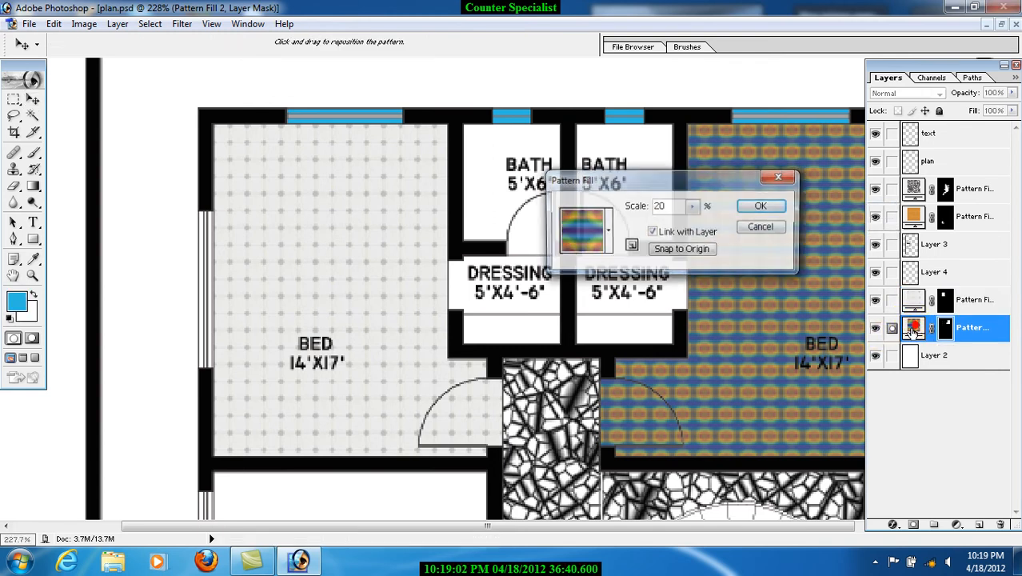
left_click(582, 225)
left_click(510, 324)
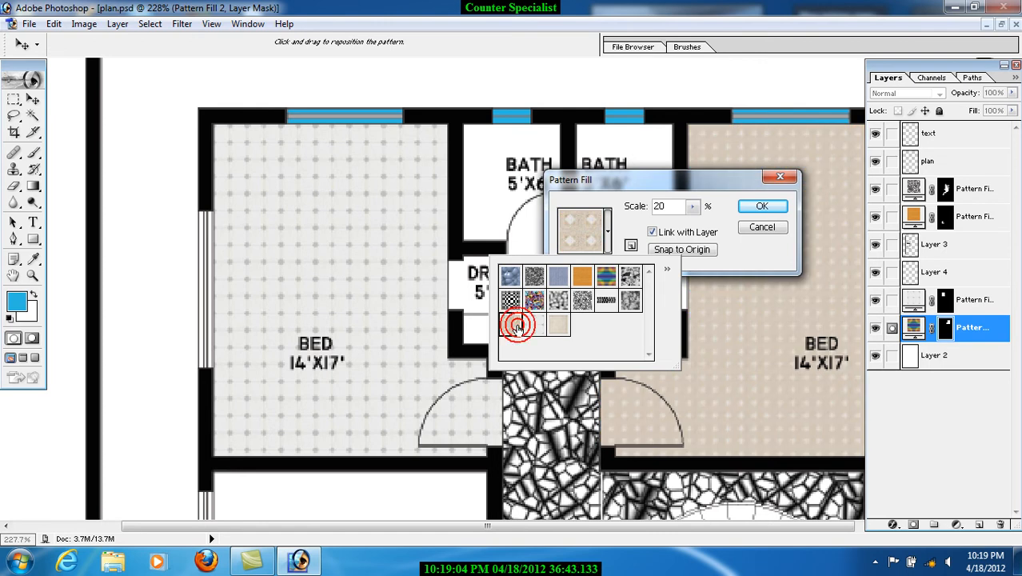
Set the right-hand bedroom's tile pattern scale to 30% and snap the pattern to the origin
left_click_drag(644, 192, 452, 181)
double_click(468, 179)
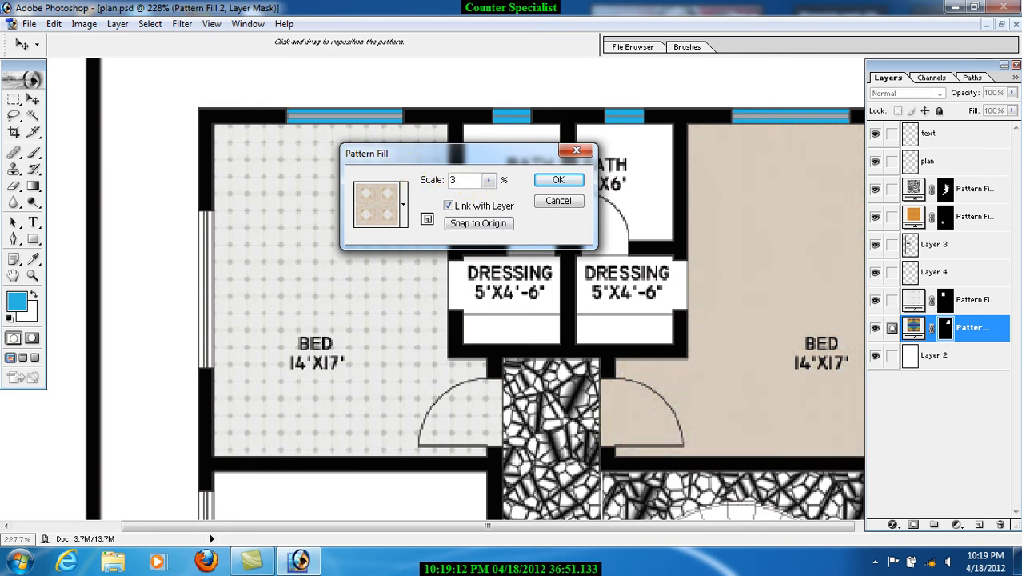
type("0")
left_click(558, 180)
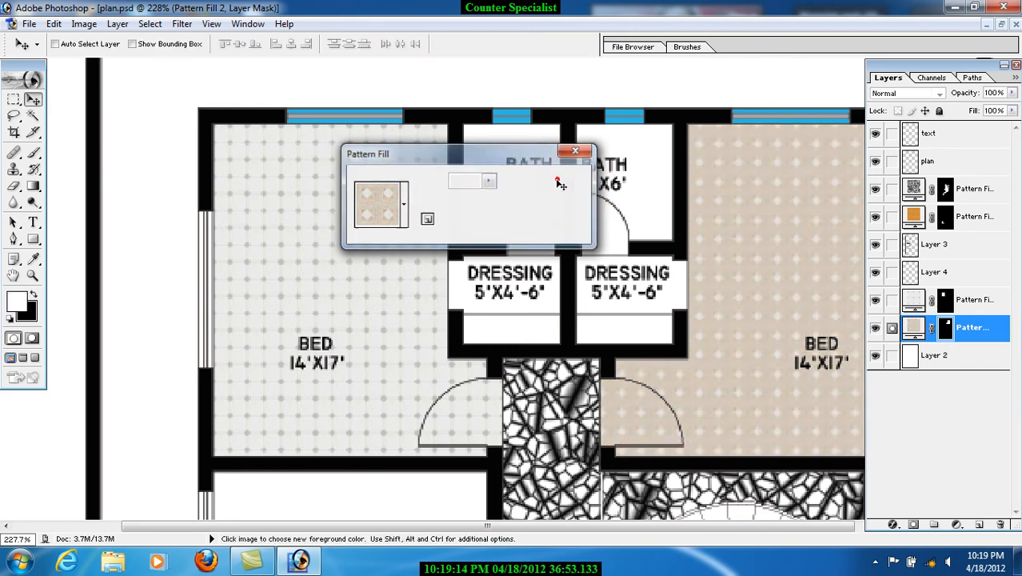
double_click(912, 324)
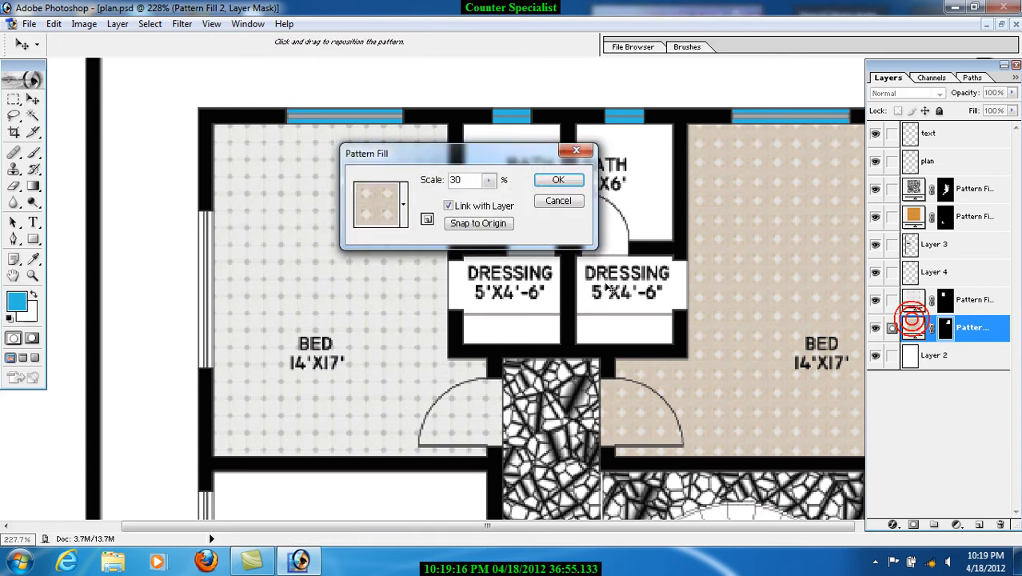
left_click(480, 224)
left_click(553, 182)
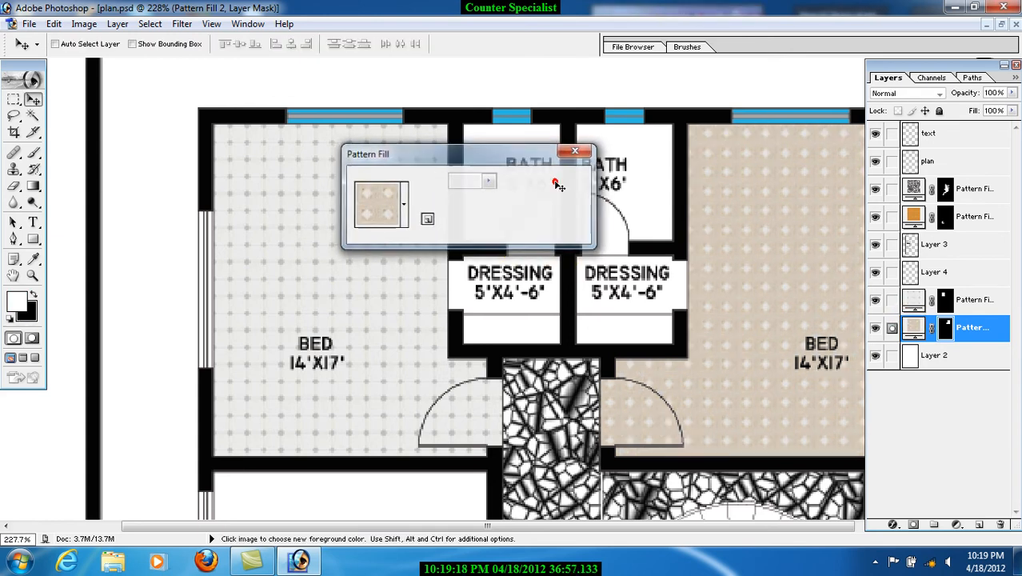
Select the corridor and lounge's Pattern Fill 3 layer and change its stone pattern to the beige diamond tile
key("space")
left_click_drag(605, 424, 482, 269)
left_click_drag(562, 444, 508, 262)
left_click_drag(382, 420, 495, 148)
left_click_drag(535, 206, 416, 507)
left_click_drag(423, 229, 406, 434)
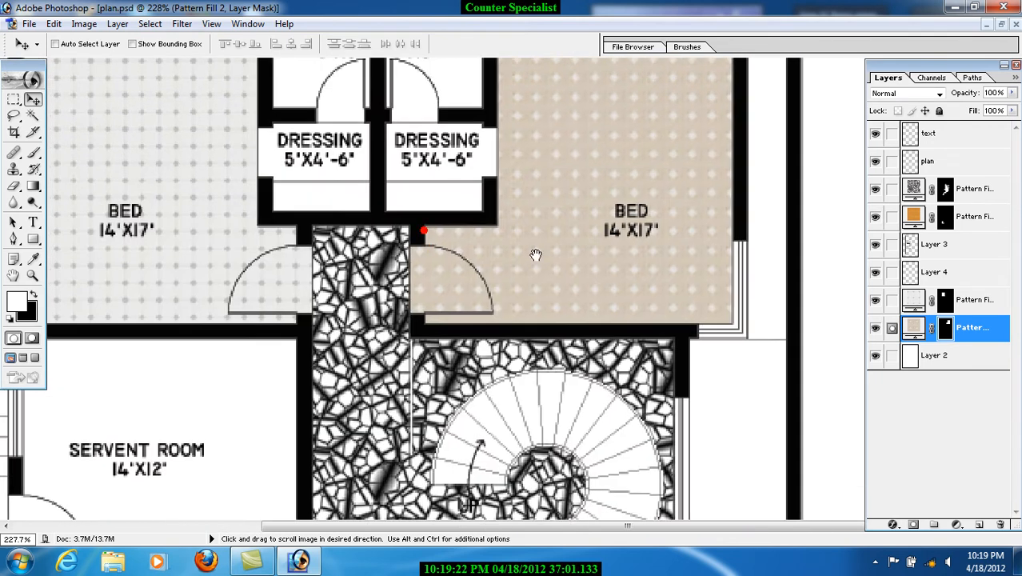
right_click(356, 323)
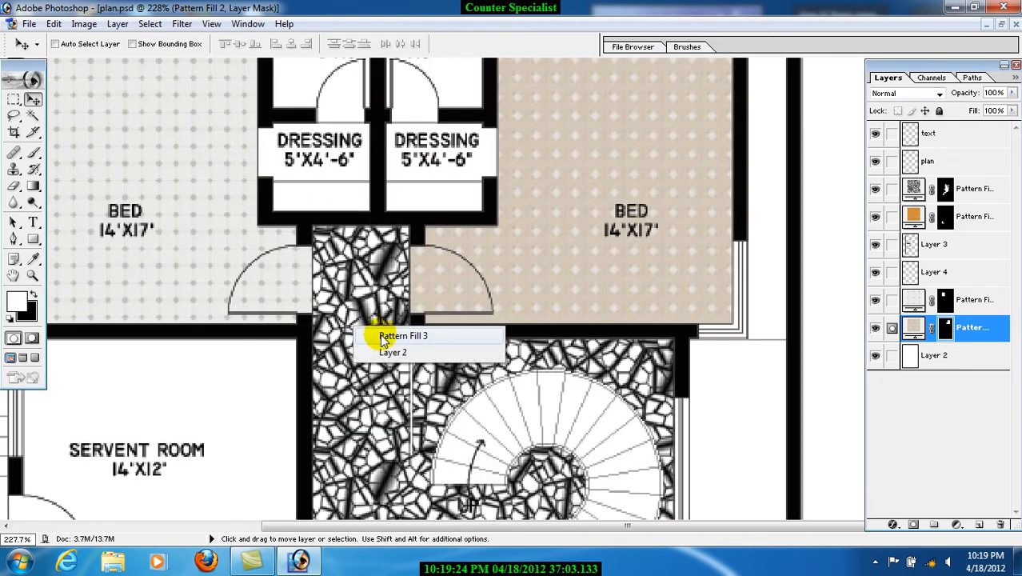
left_click(381, 334)
double_click(914, 189)
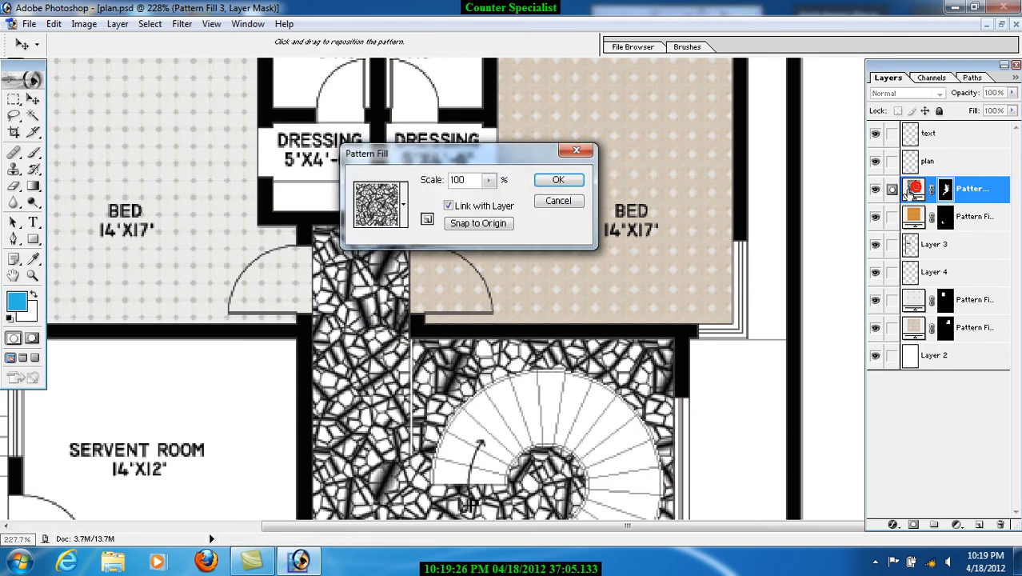
left_click(381, 205)
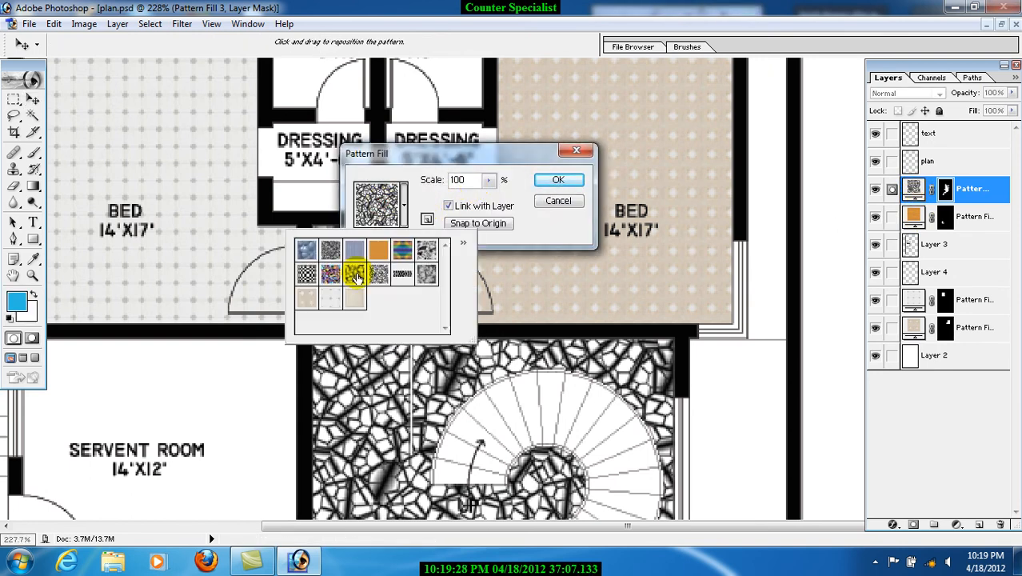
left_click(305, 299)
Set the corridor and lounge tile pattern's scale to 50% and snap the pattern to the origin
left_click(469, 178)
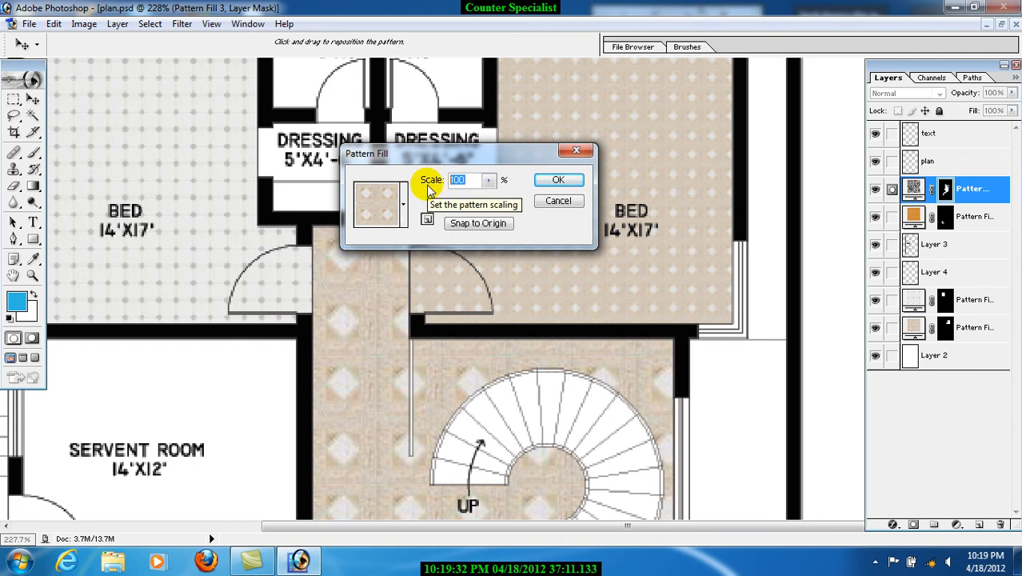
type("50")
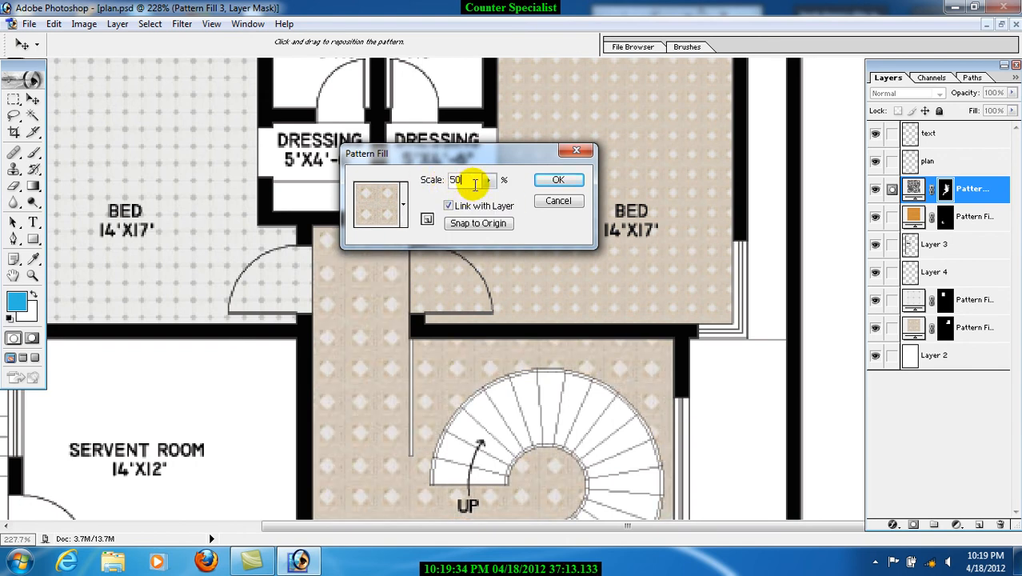
left_click(486, 224)
left_click(559, 180)
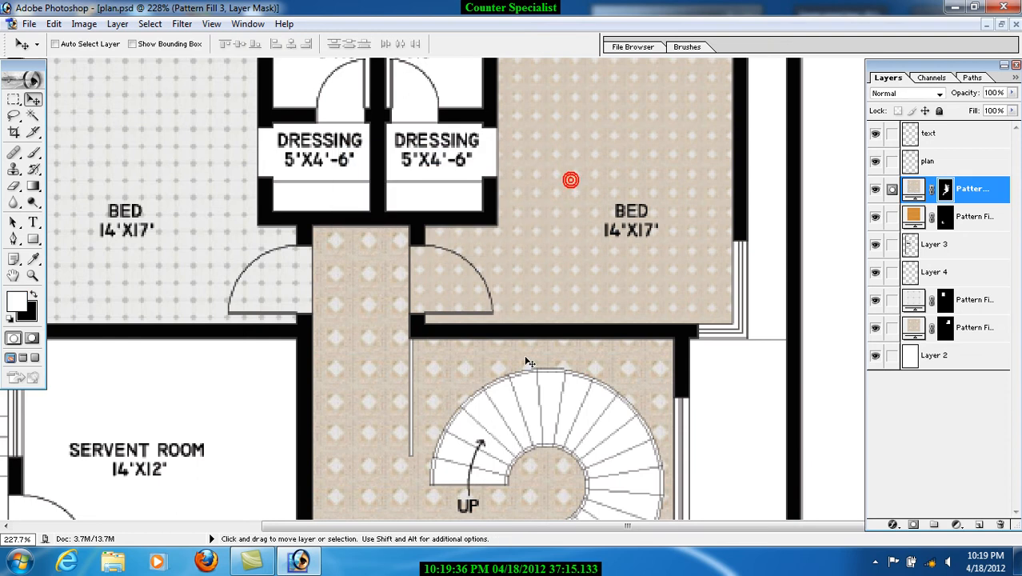
Examine the new tile floors across the bedrooms, corridor, staircase and lounge
left_click_drag(381, 379, 574, 159)
left_click_drag(488, 383, 539, 96)
left_click_drag(398, 347, 423, 119)
left_click_drag(440, 196, 441, 302)
left_click_drag(595, 212, 464, 400)
left_click_drag(561, 132, 505, 319)
left_click_drag(548, 182, 552, 356)
left_click_drag(533, 154, 564, 267)
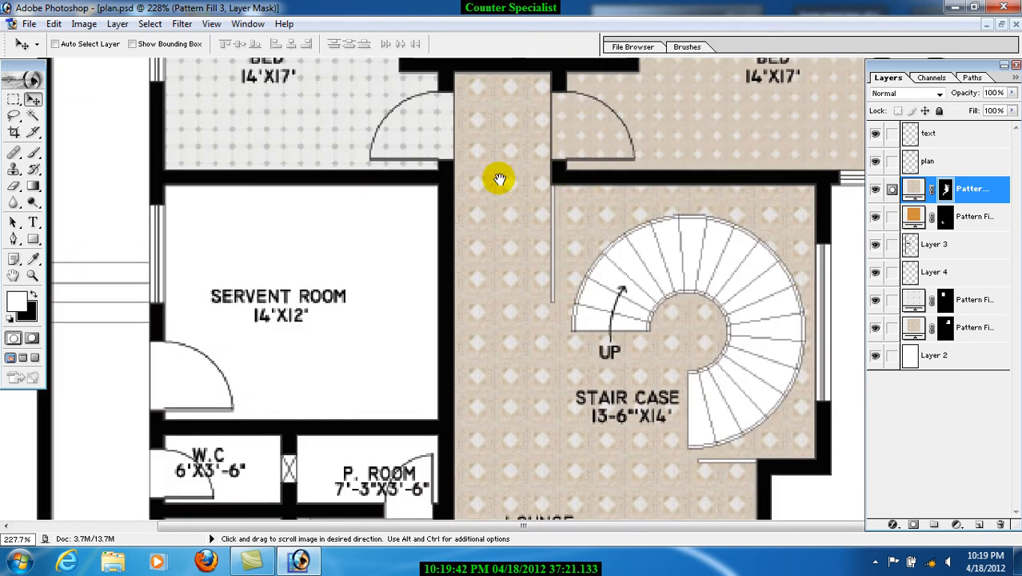
left_click_drag(441, 125, 481, 276)
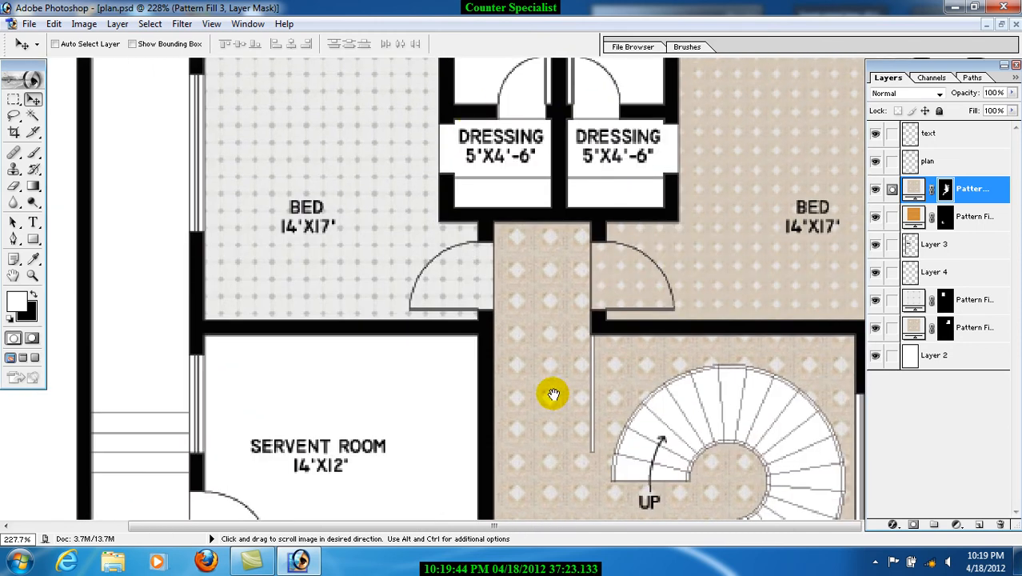
left_click_drag(540, 297, 566, 411)
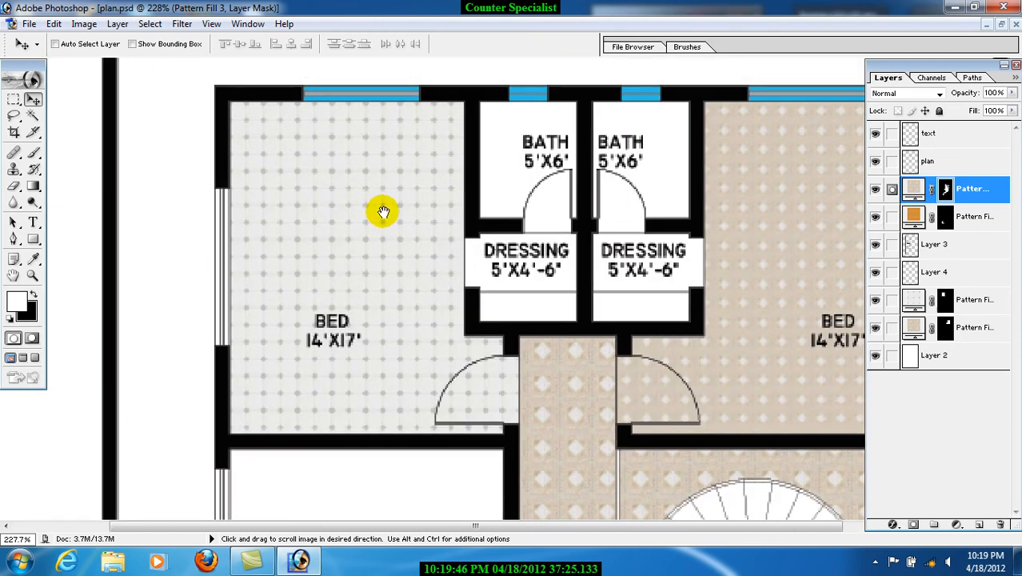
Try adding a drop shadow to the kitchen counter's Pattern Fill 4 layer
left_click_drag(393, 287, 411, 116)
left_click_drag(439, 308, 436, 162)
mouse_move(433, 356)
left_mouse_down()
mouse_move(475, 270)
mouse_move(460, 83)
left_mouse_up()
left_click_drag(436, 369, 457, 176)
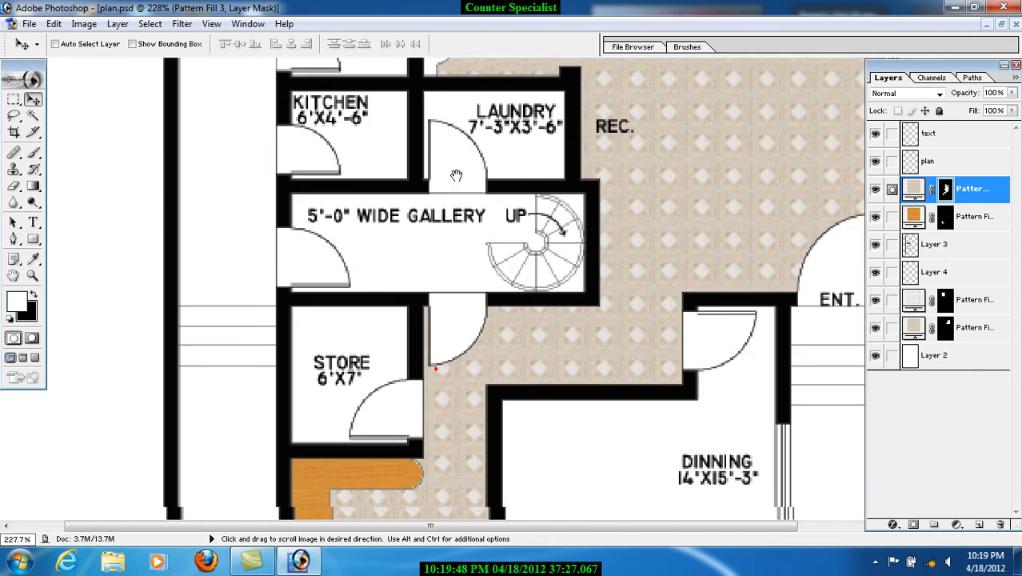
left_click_drag(429, 392, 464, 159)
right_click(340, 297)
left_click(370, 310)
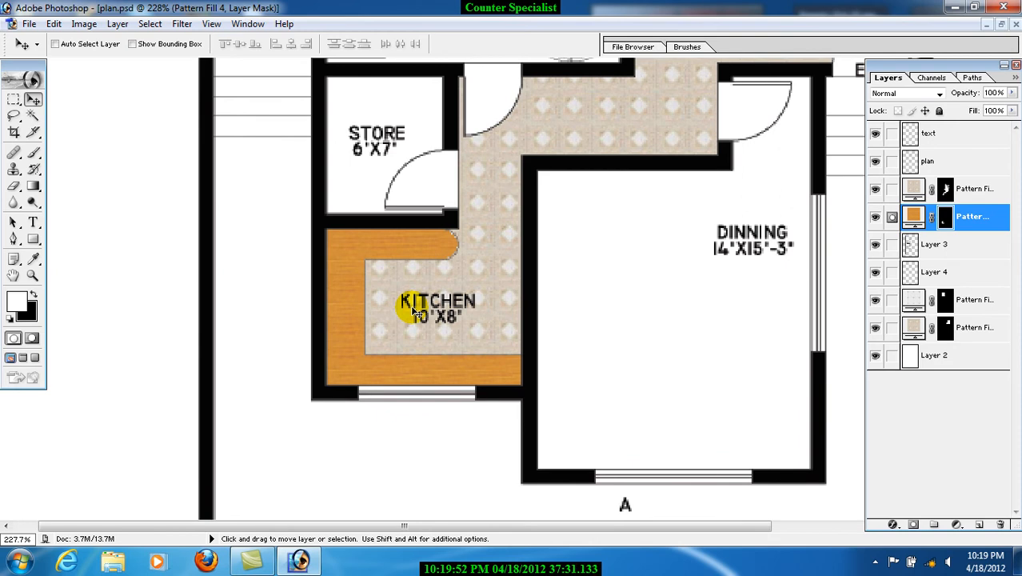
right_click(349, 264)
left_click(377, 276)
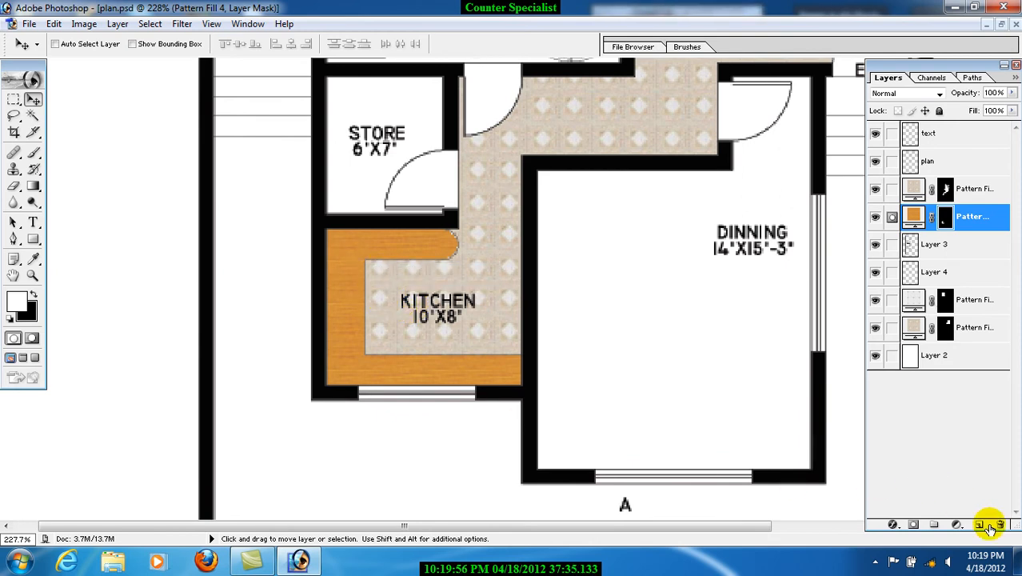
left_click(895, 525)
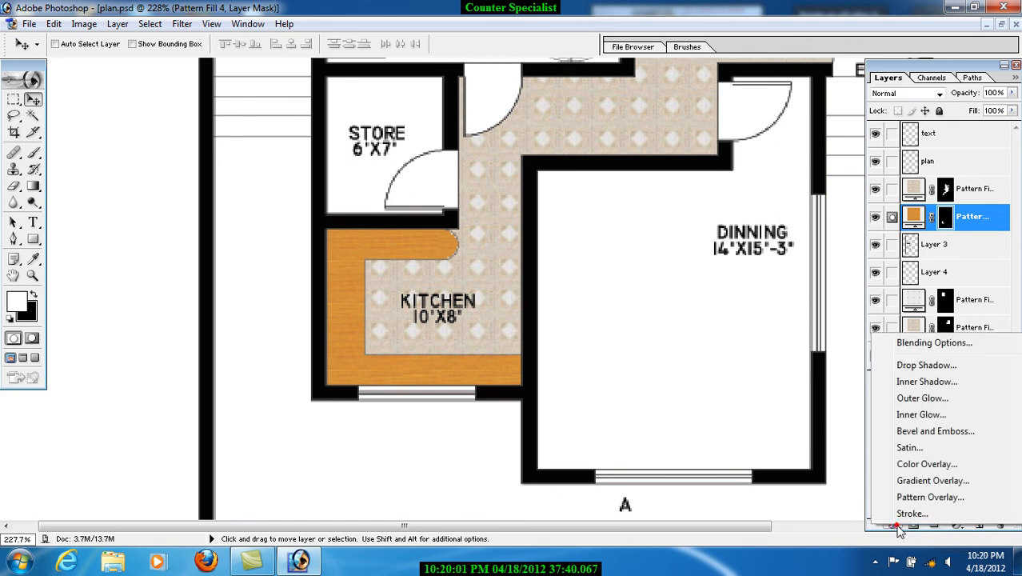
left_click(950, 366)
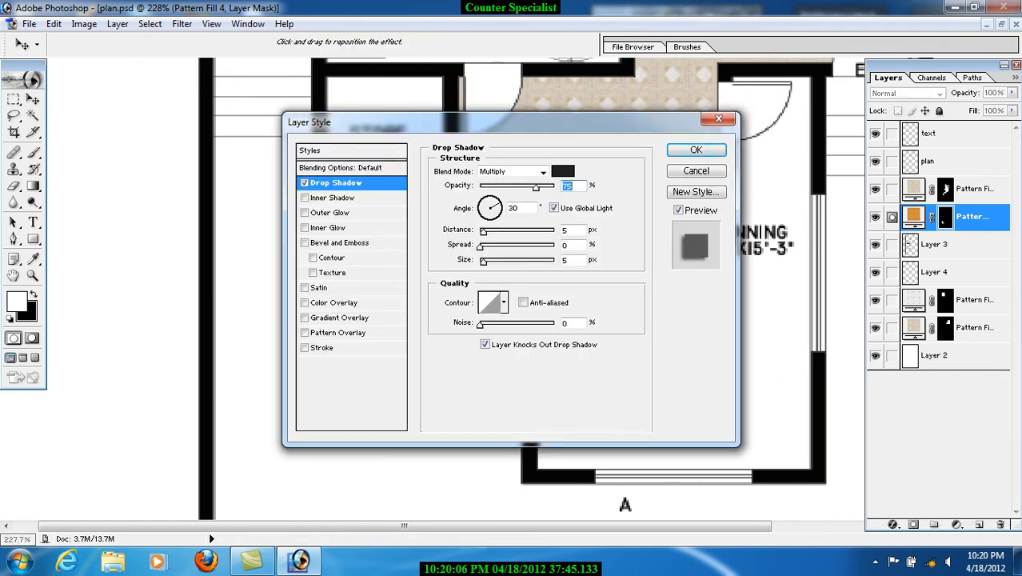
Try the kitchen counter's drop shadow at angles of -126° and -90°, and cancel the layer style
left_click_drag(466, 124, 637, 141)
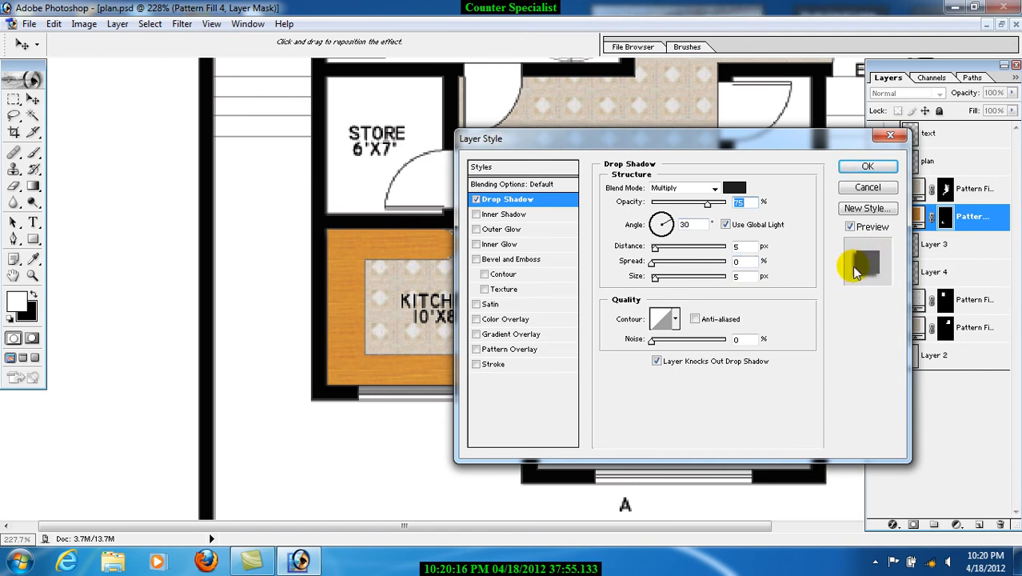
left_click_drag(650, 148, 791, 205)
left_click_drag(367, 345, 377, 334)
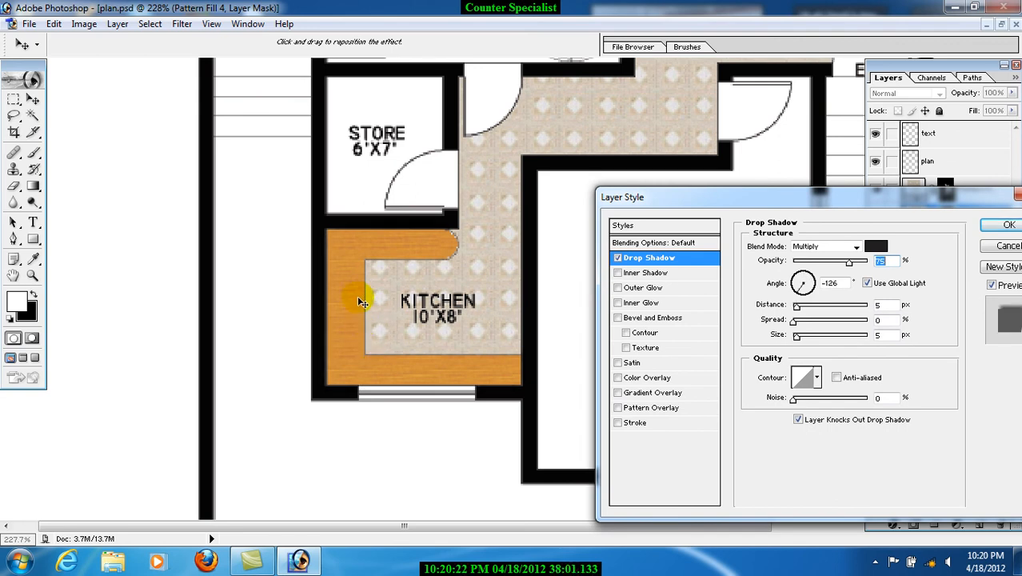
left_click_drag(655, 197, 504, 177)
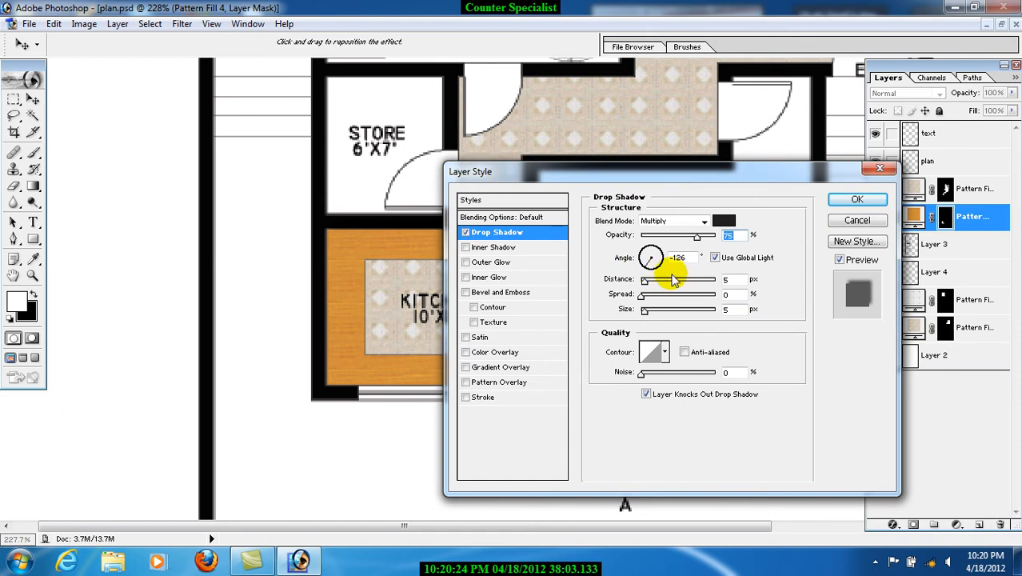
left_click_drag(642, 255, 652, 264)
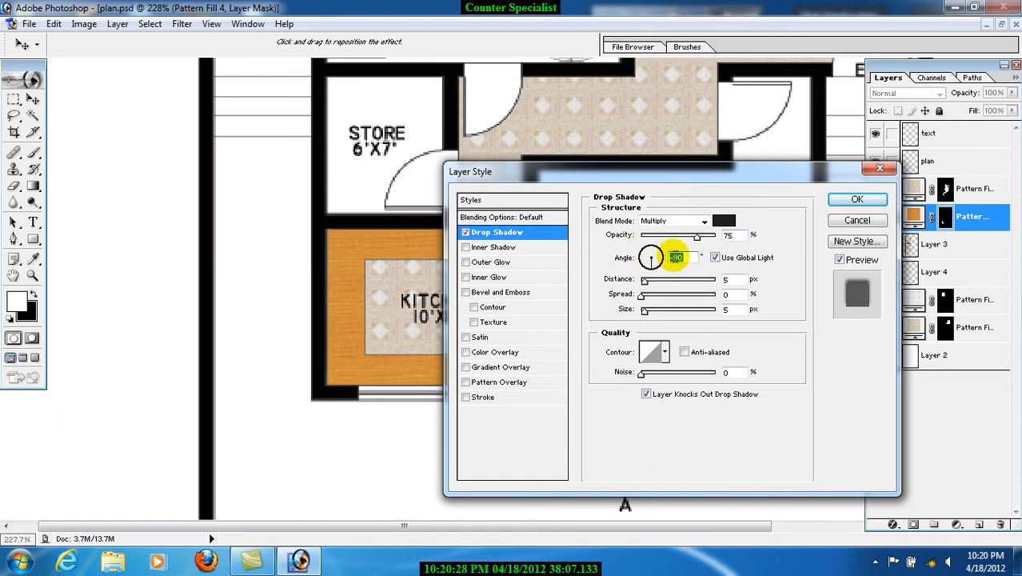
left_click_drag(660, 178, 710, 210)
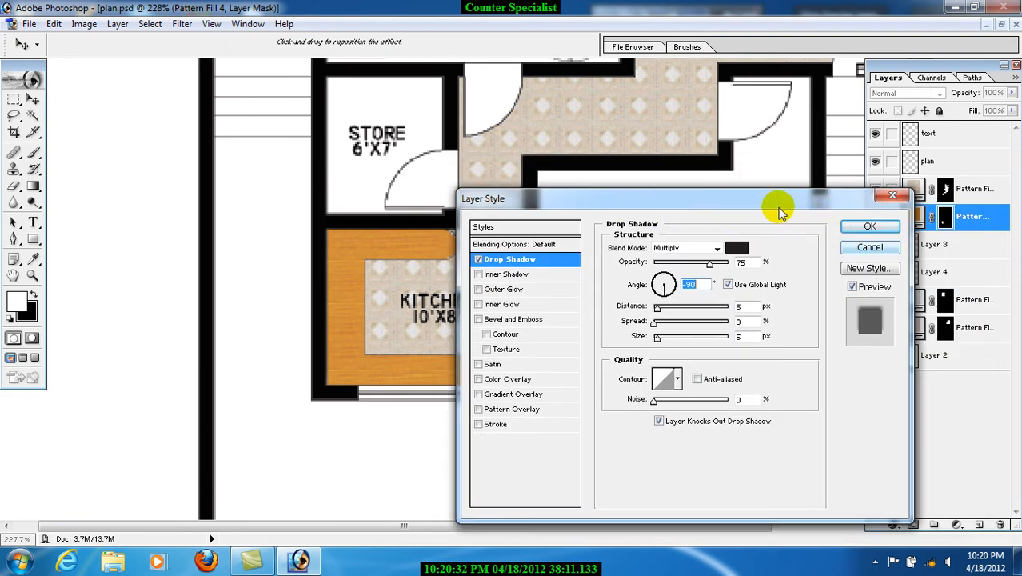
left_click(869, 249)
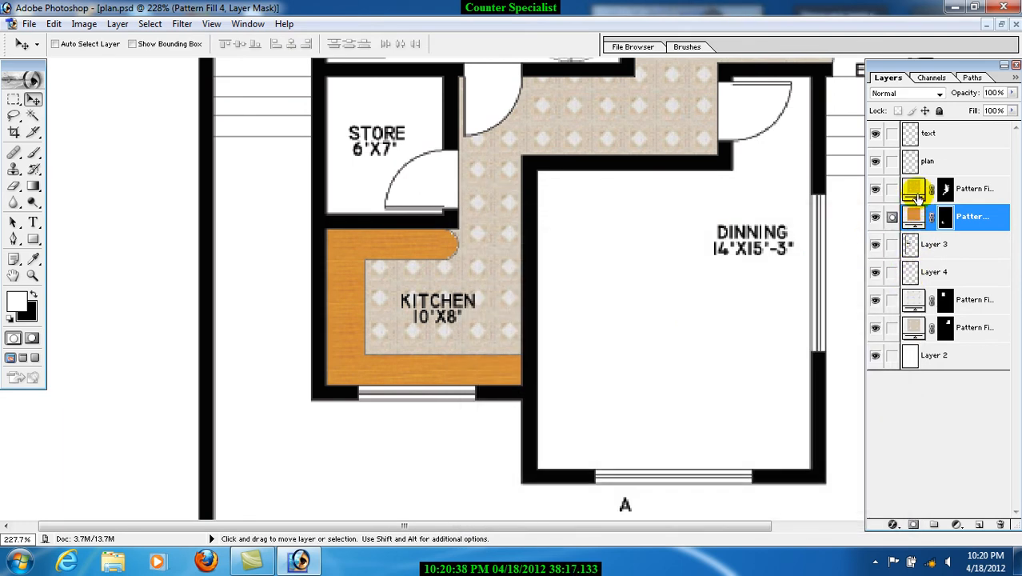
Select the tile floor's Pattern Fill 3 layer and move it below the kitchen counter's Pattern Fill 4 layer
right_click(495, 263)
left_click(506, 267)
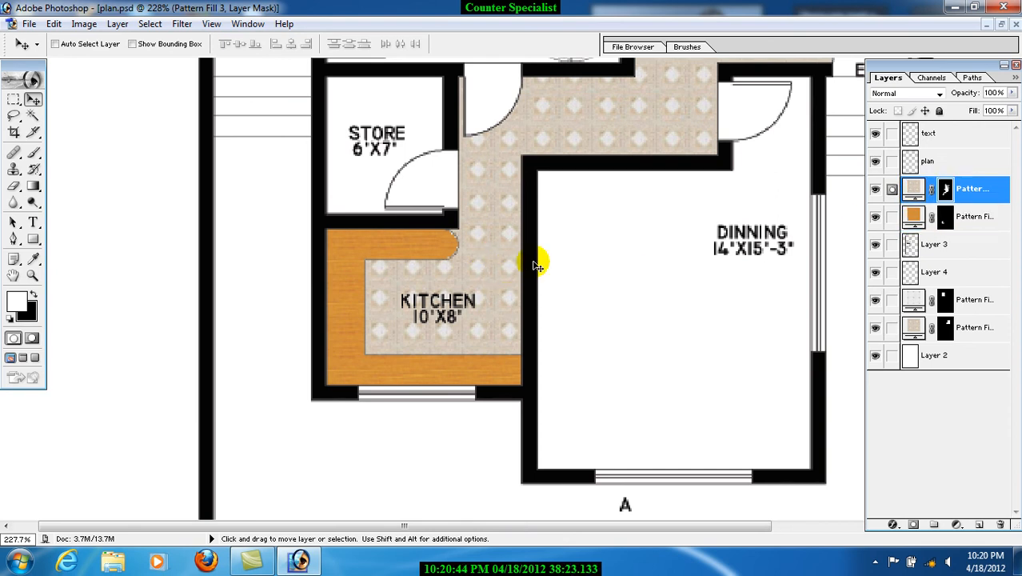
left_click_drag(914, 188, 913, 220)
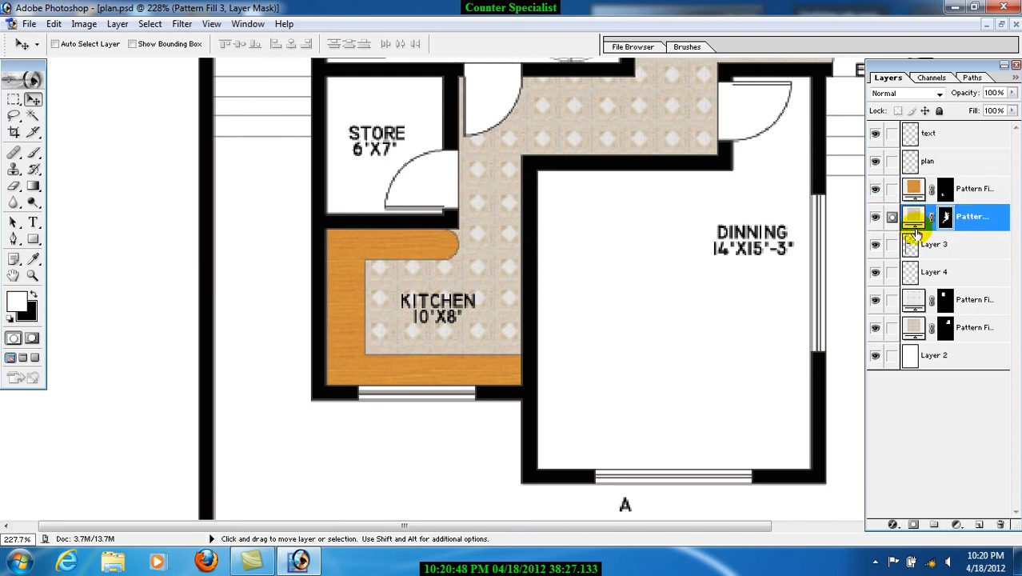
Add a drop shadow to the kitchen counter's Pattern Fill 4 layer, positioned at a -165° angle and 4 px distance
left_click(911, 190)
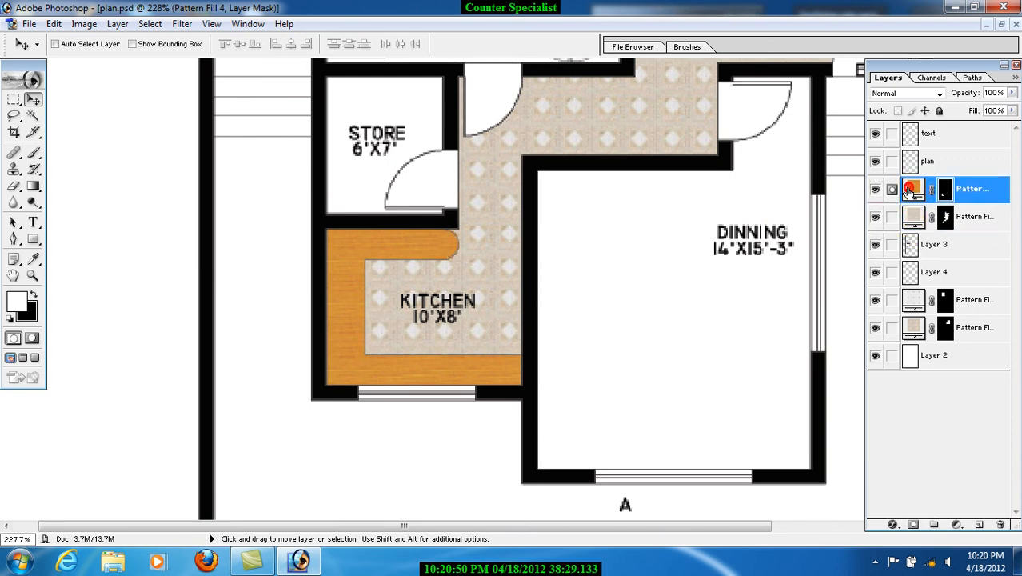
left_click(892, 524)
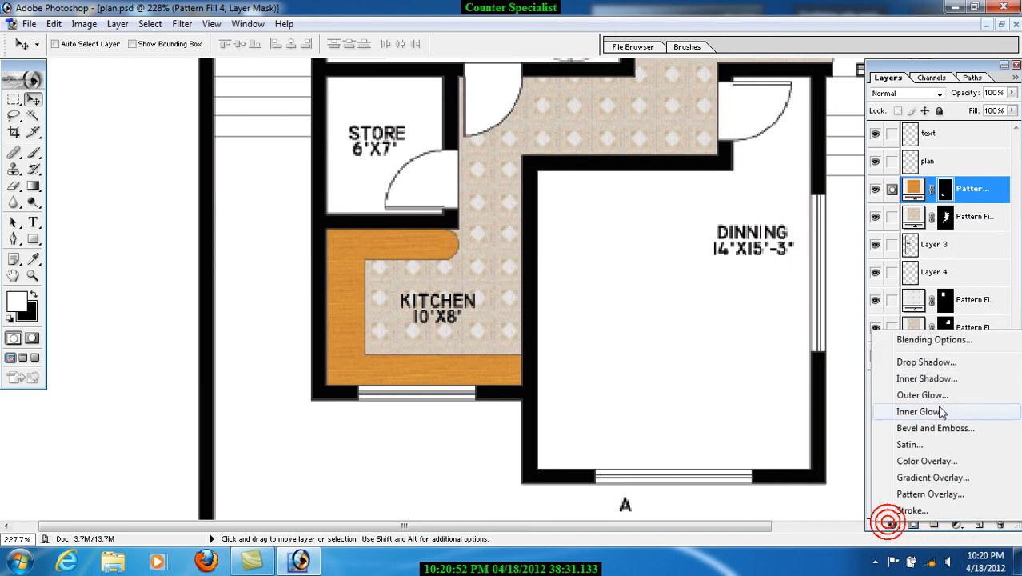
left_click(930, 361)
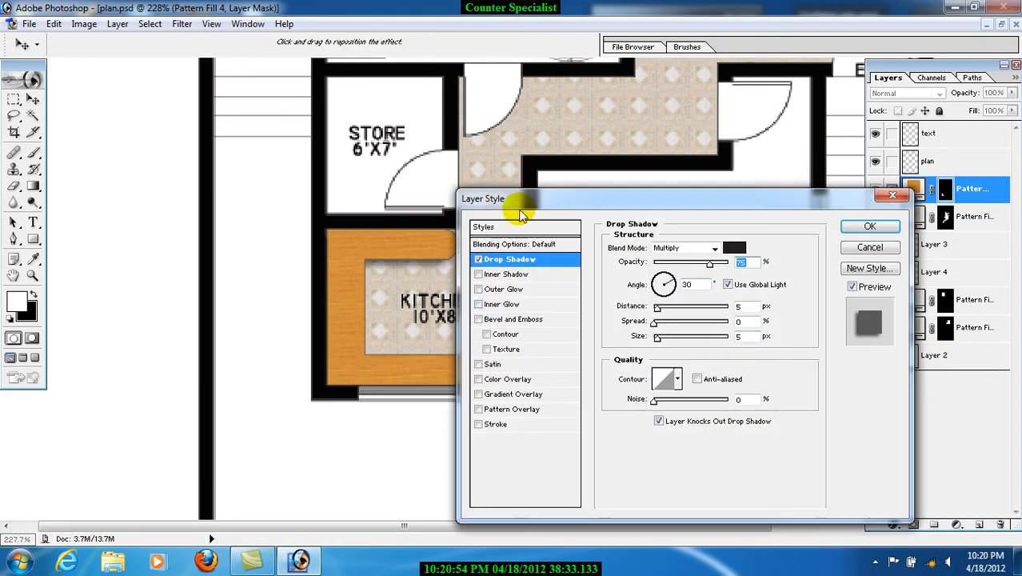
left_click_drag(528, 204, 635, 214)
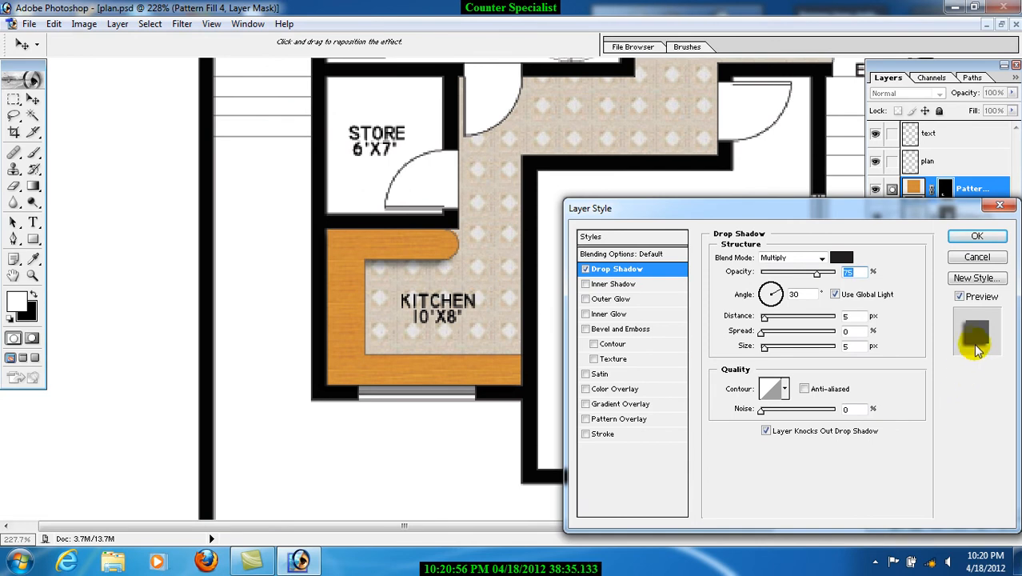
left_click_drag(356, 339, 371, 333)
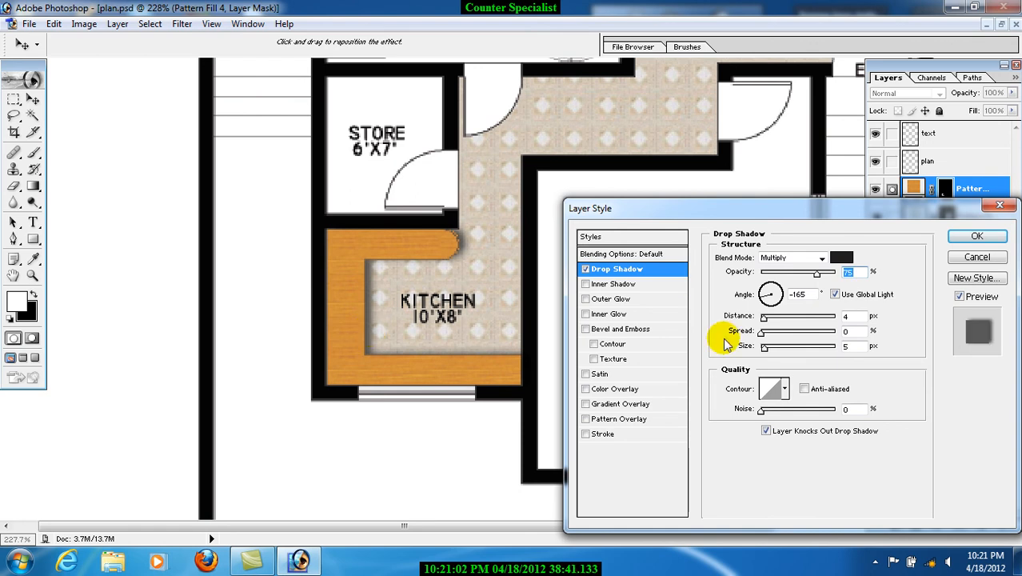
Adjust the kitchen counter's drop shadow to a -134° angle, 5 px distance and 3 px size, and apply the layer style
left_click(765, 318)
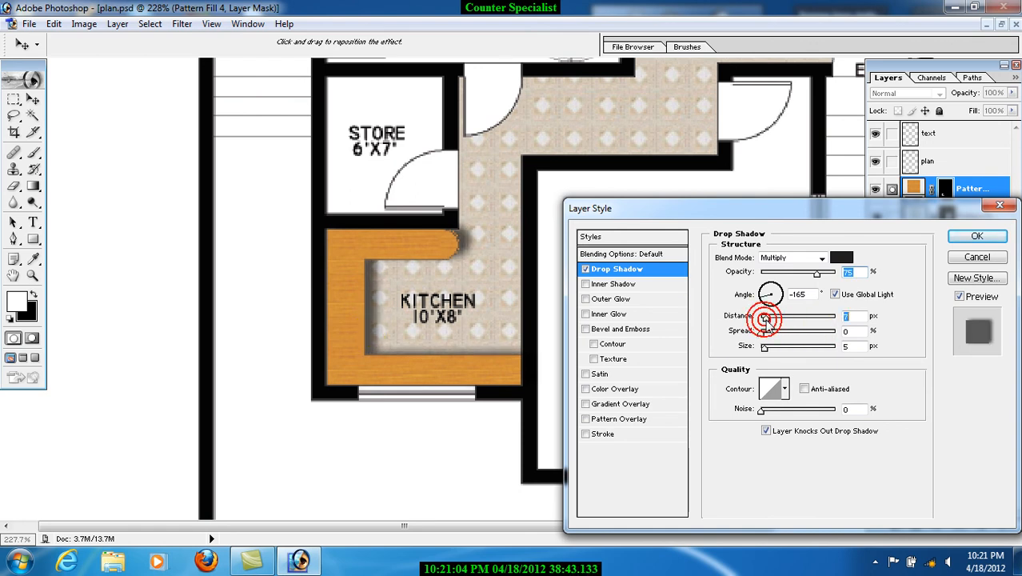
left_click_drag(766, 320, 764, 354)
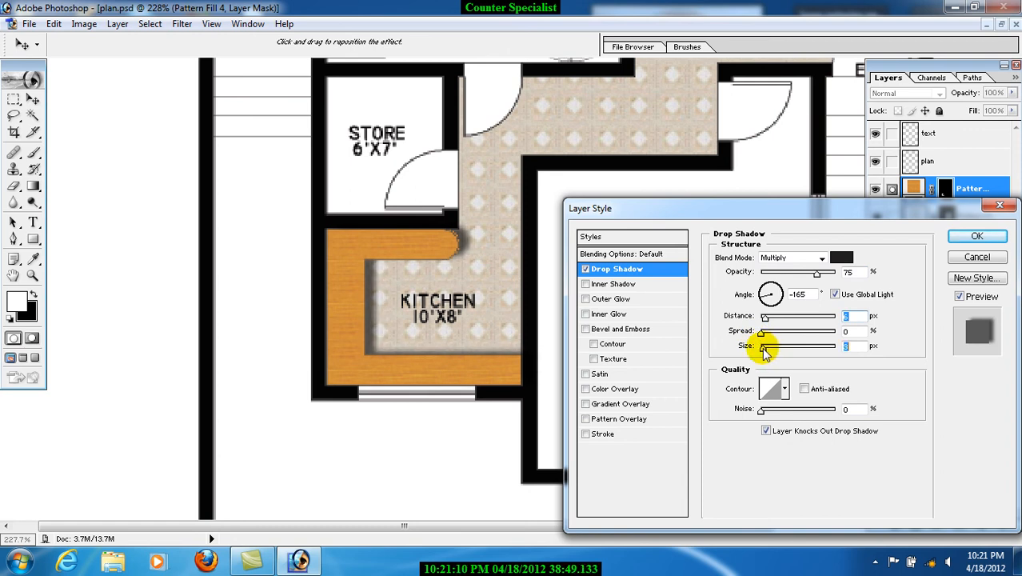
mouse_move(388, 258)
left_mouse_down()
mouse_move(390, 266)
mouse_move(382, 260)
left_mouse_up()
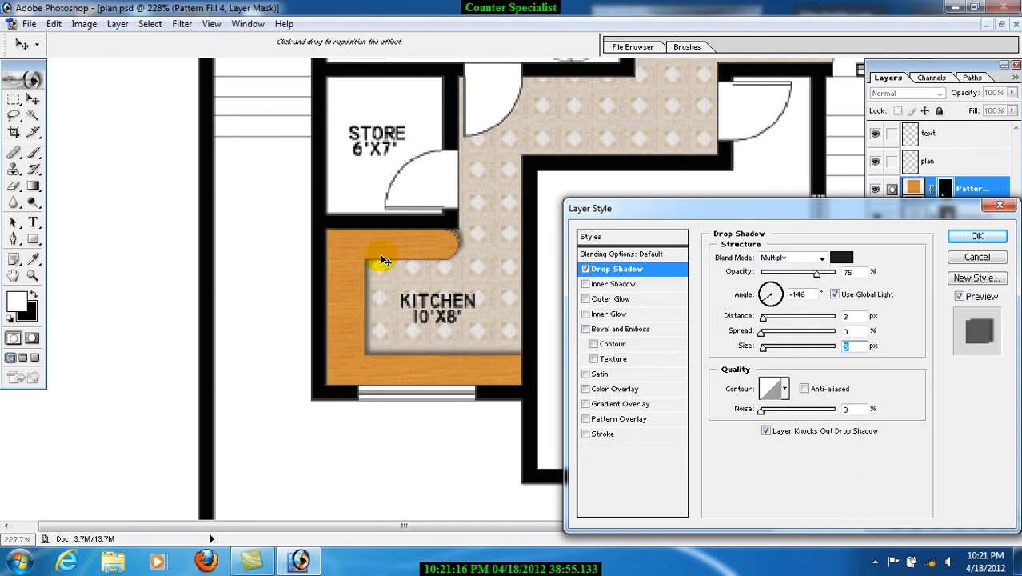
left_click_drag(406, 335, 407, 334)
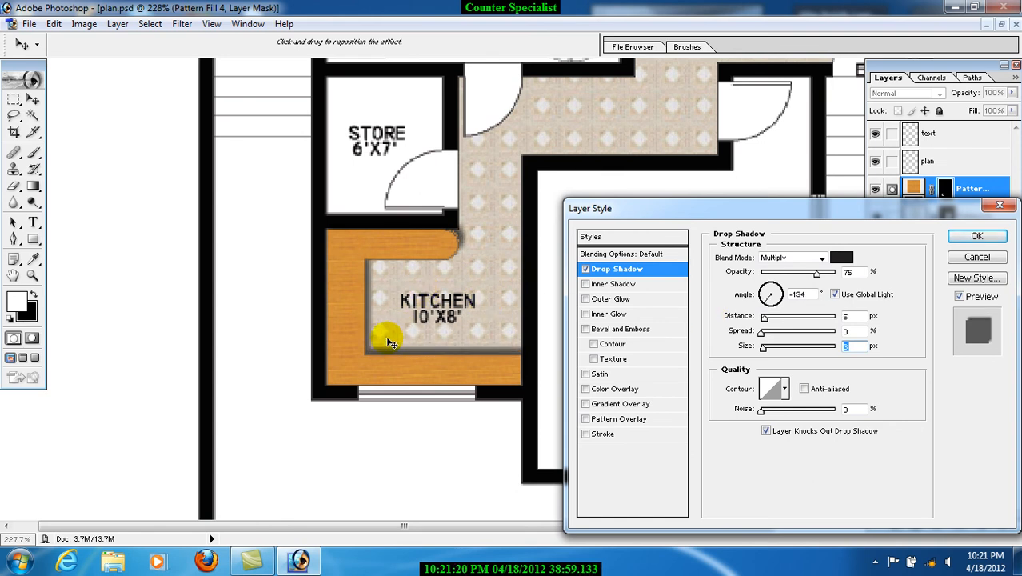
left_click(972, 235)
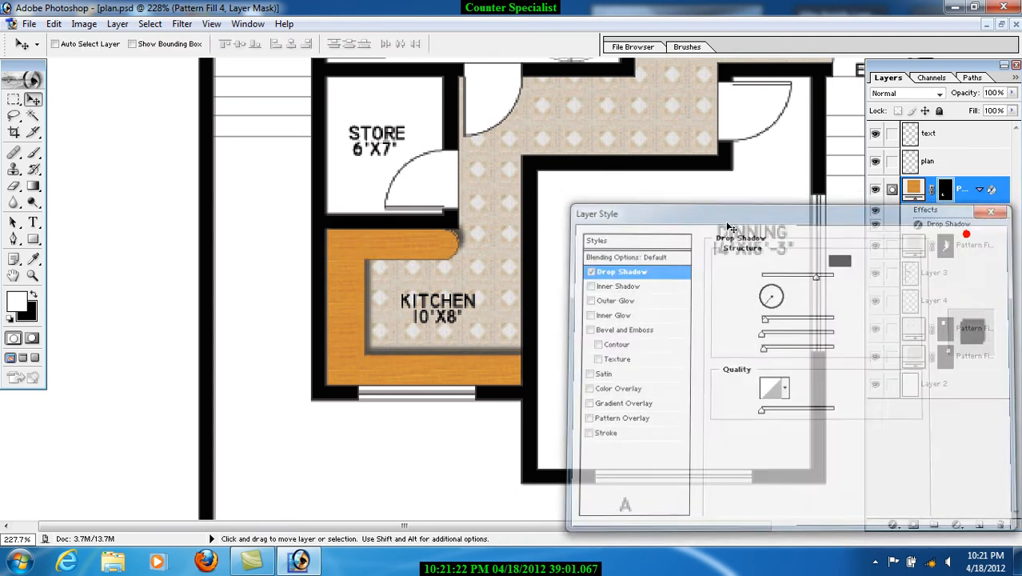
Examine the floor plan around the gallery, lounge, entrance and kitchen with the counter's shadow applied
left_click_drag(640, 140, 592, 308)
left_click_drag(640, 120, 468, 352)
left_click_drag(570, 159, 540, 309)
left_click_drag(456, 363, 520, 185)
left_click_drag(439, 335, 537, 145)
left_click_drag(420, 381, 410, 240)
left_click_drag(509, 185, 444, 339)
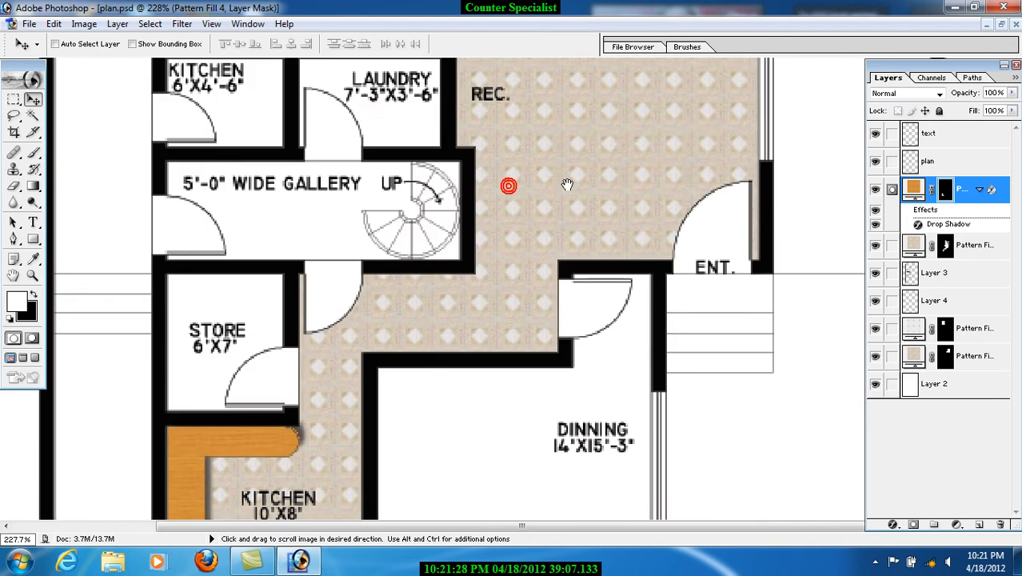
left_click_drag(563, 207, 505, 310)
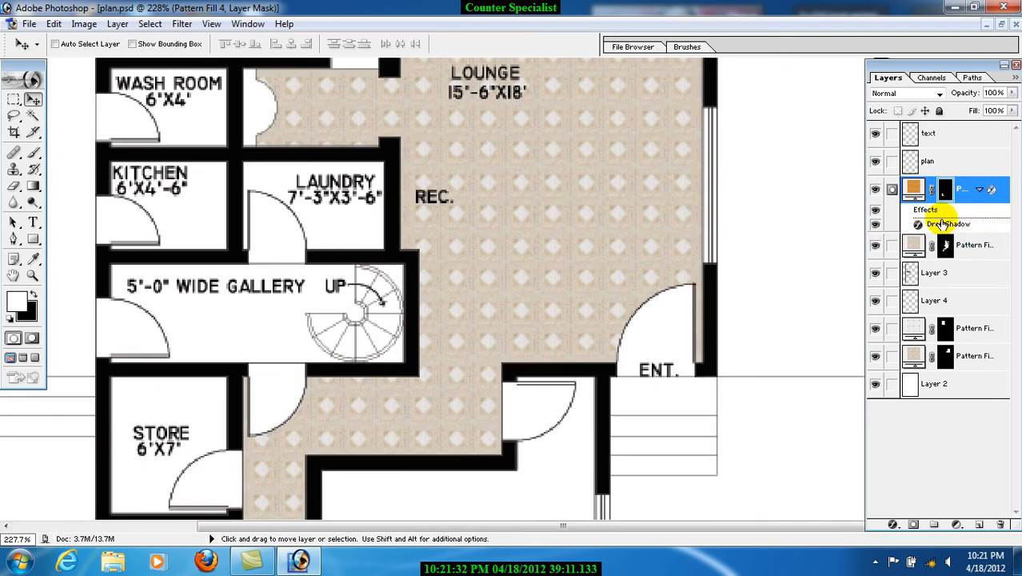
left_click_drag(319, 384, 529, 124)
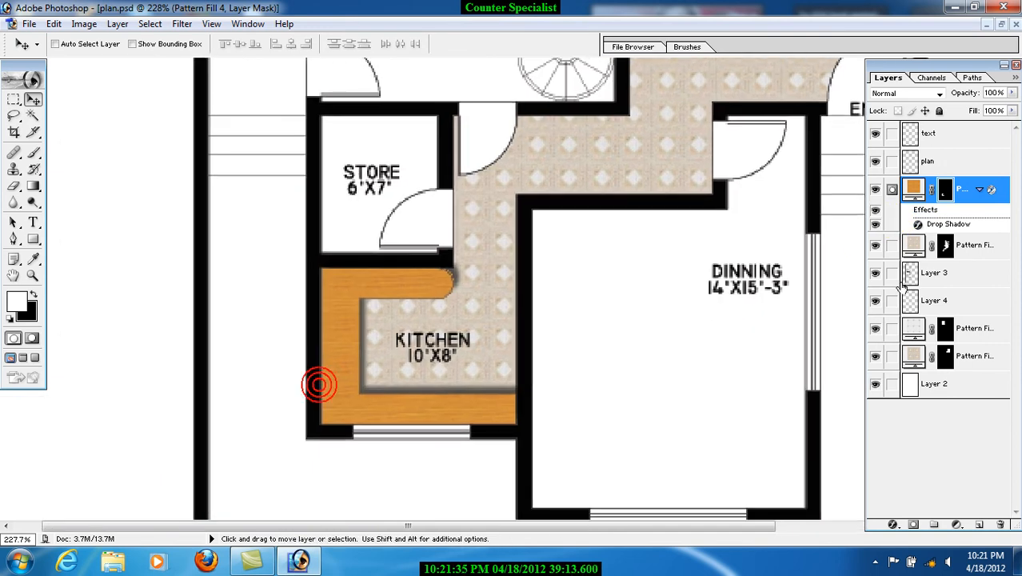
Compare the kitchen counter with its layer effects hidden and shown, and collapse and re-expand the effects list of Pattern Fill 4
left_click(876, 211)
left_click(876, 211)
left_click(877, 211)
left_click(876, 211)
left_click(980, 190)
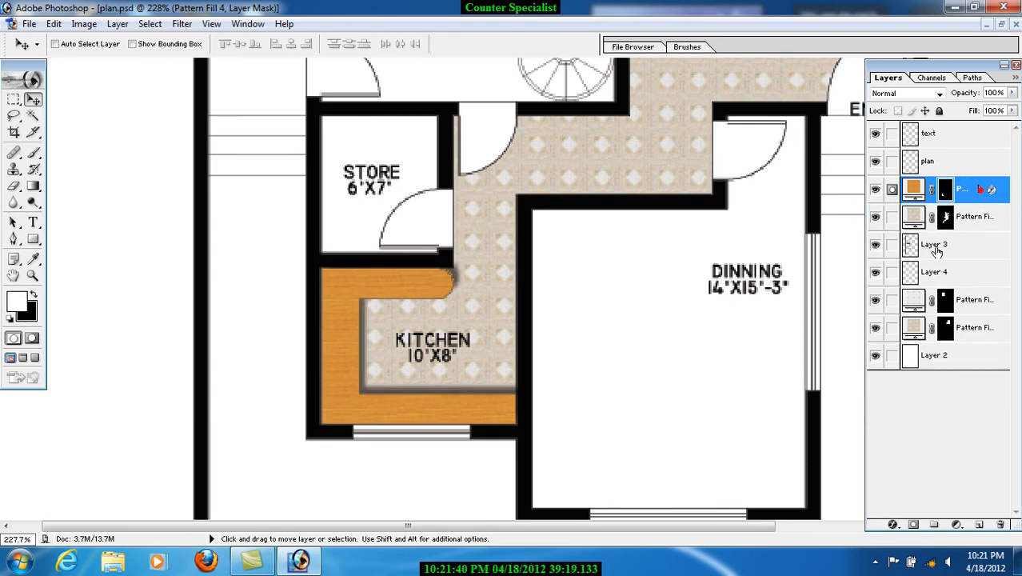
left_click(980, 190)
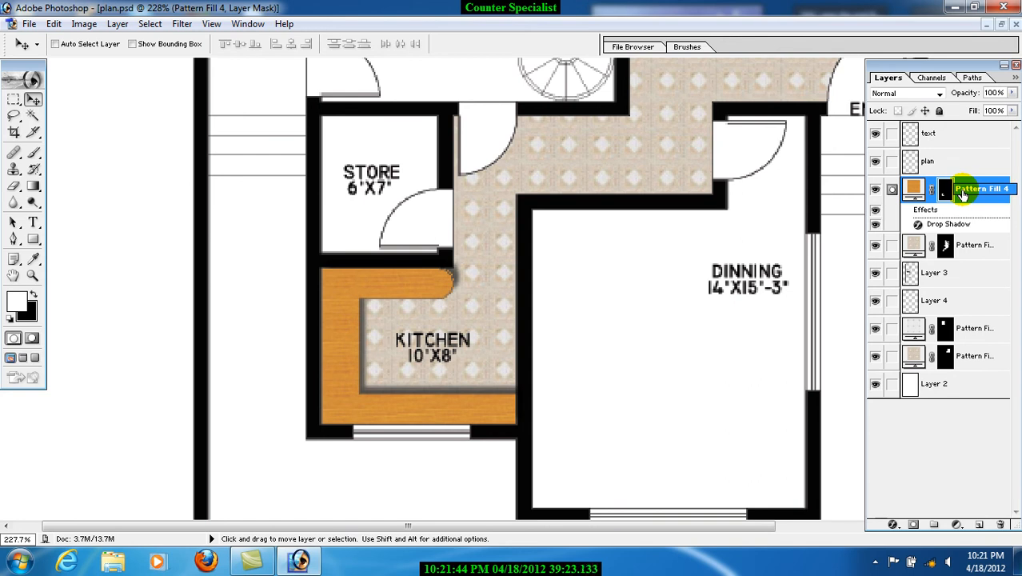
Try copying the kitchen counter's layer style onto the Pattern Fill 1 layer, and undo the paste
right_click(970, 198)
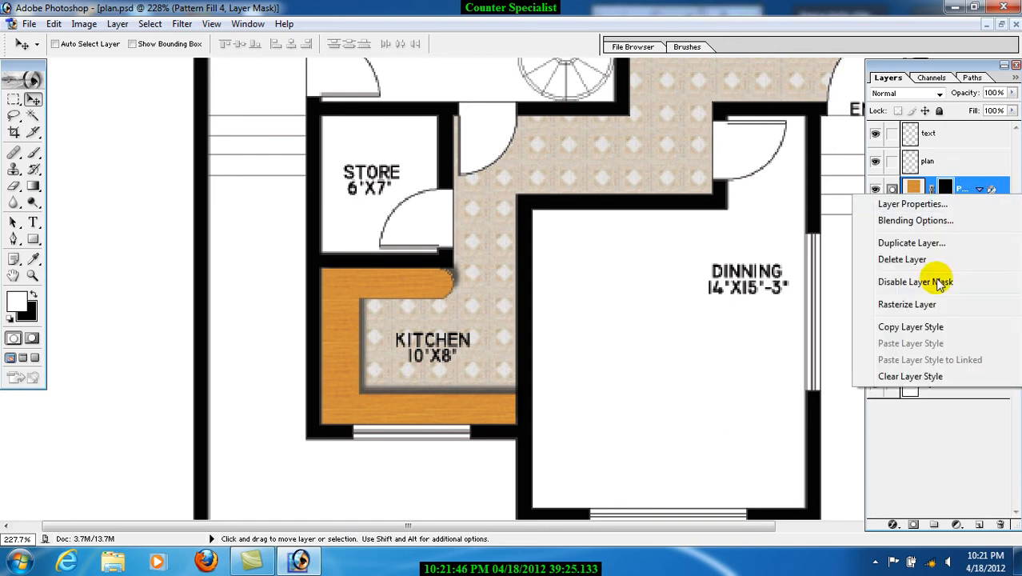
left_click(920, 329)
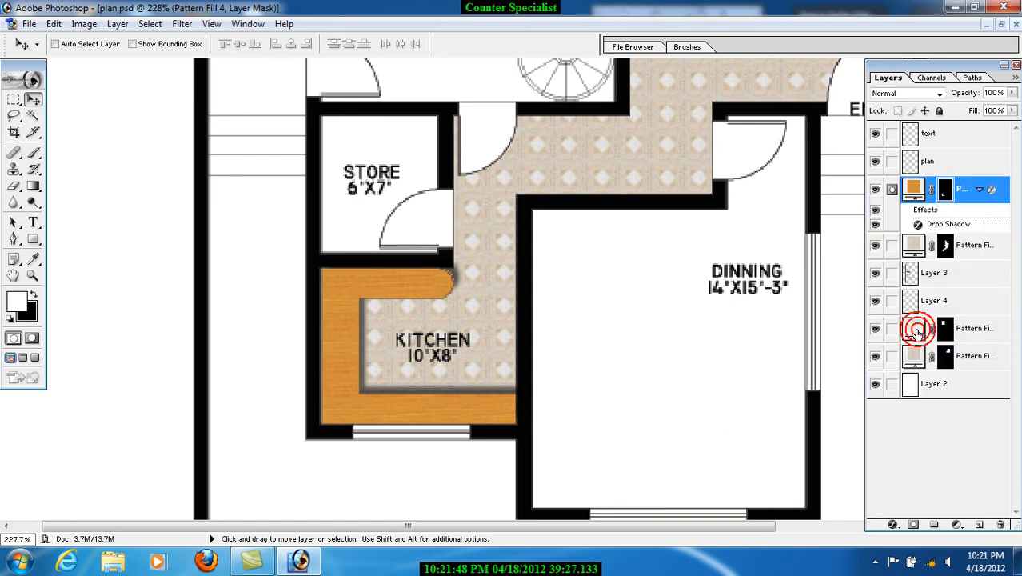
left_click(985, 330)
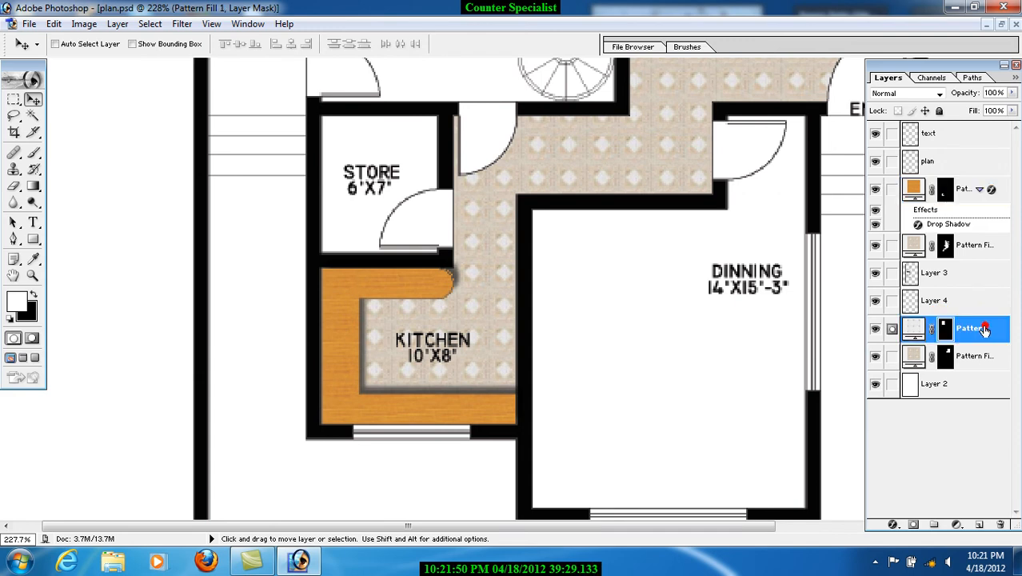
right_click(984, 333)
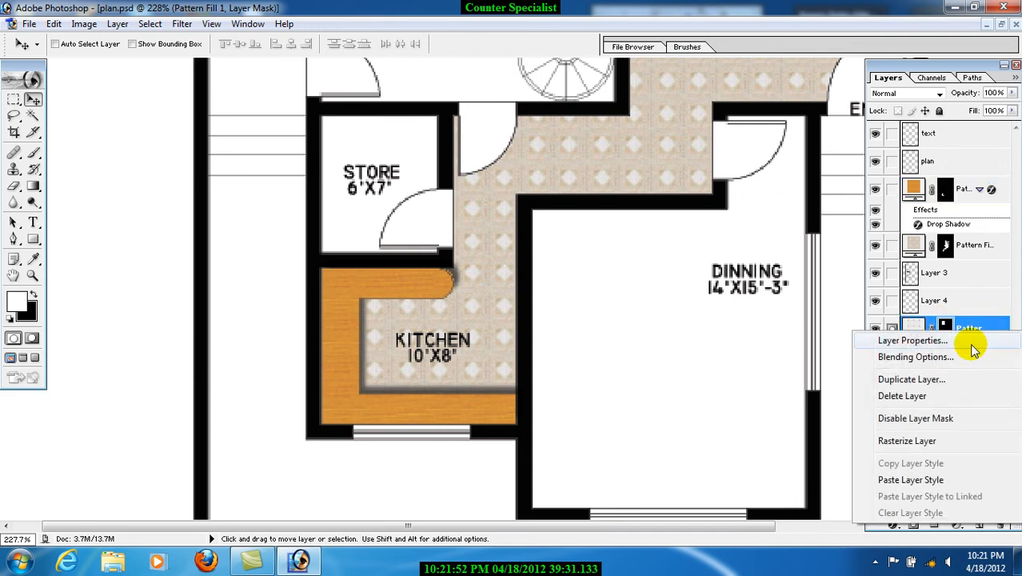
left_click(911, 481)
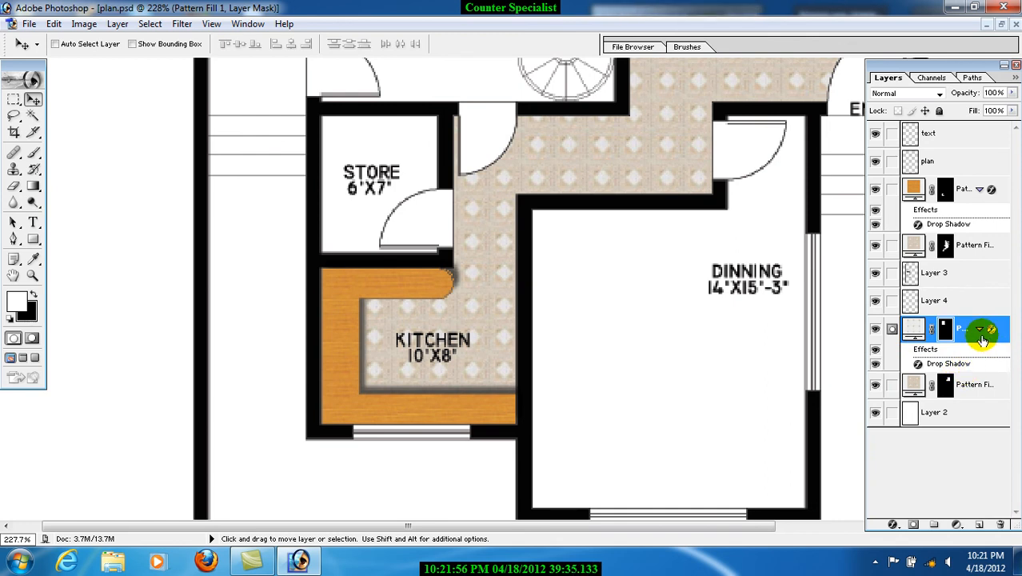
key("ctrl+z")
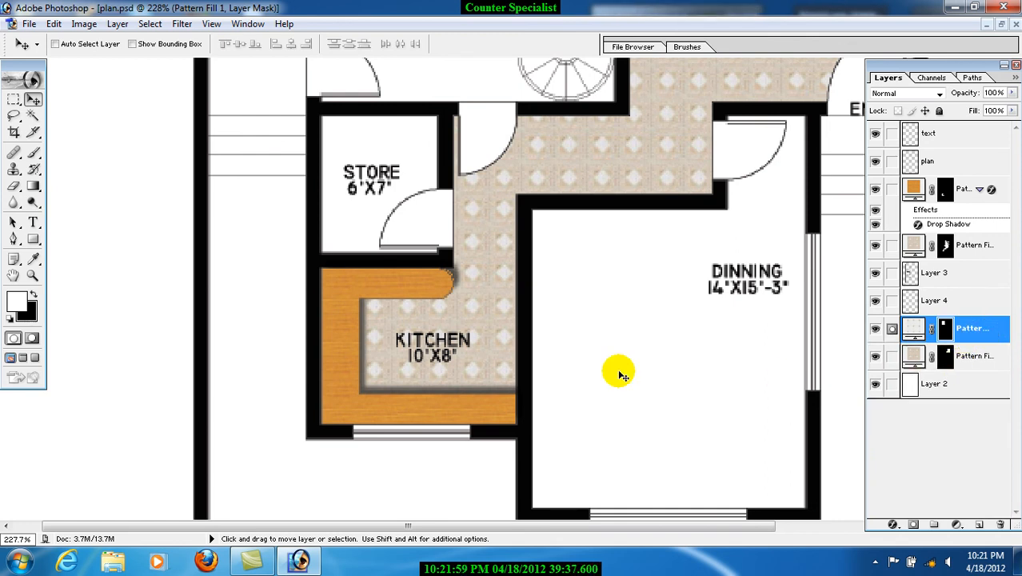
Collapse the effects list of the kitchen counter's layer and examine the tile floors from the lounge up to the two bedrooms
left_click(982, 190)
key("space")
left_click_drag(552, 164, 417, 393)
left_click_drag(578, 163, 628, 355)
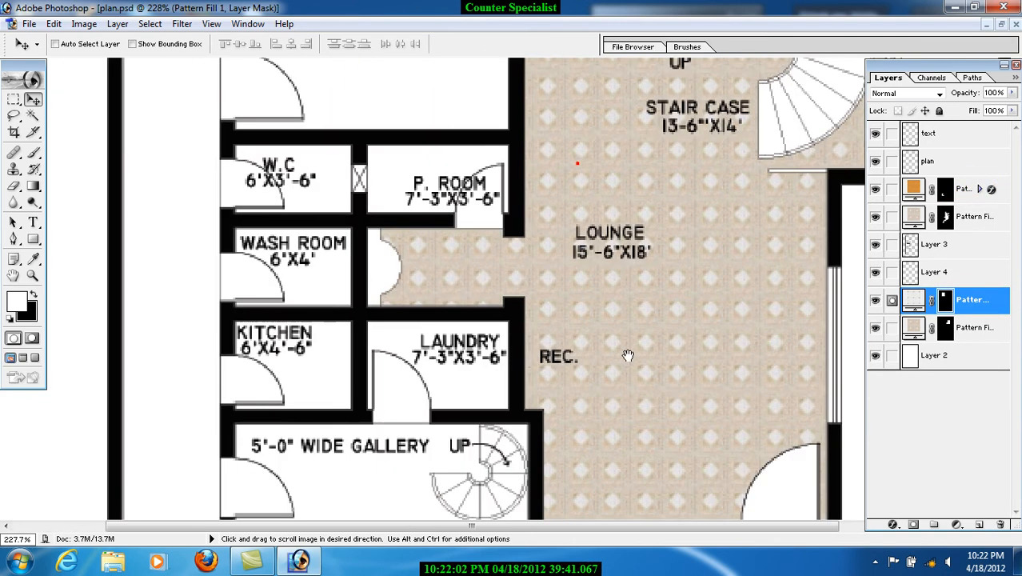
left_click_drag(484, 95, 370, 371)
left_click_drag(498, 226, 480, 351)
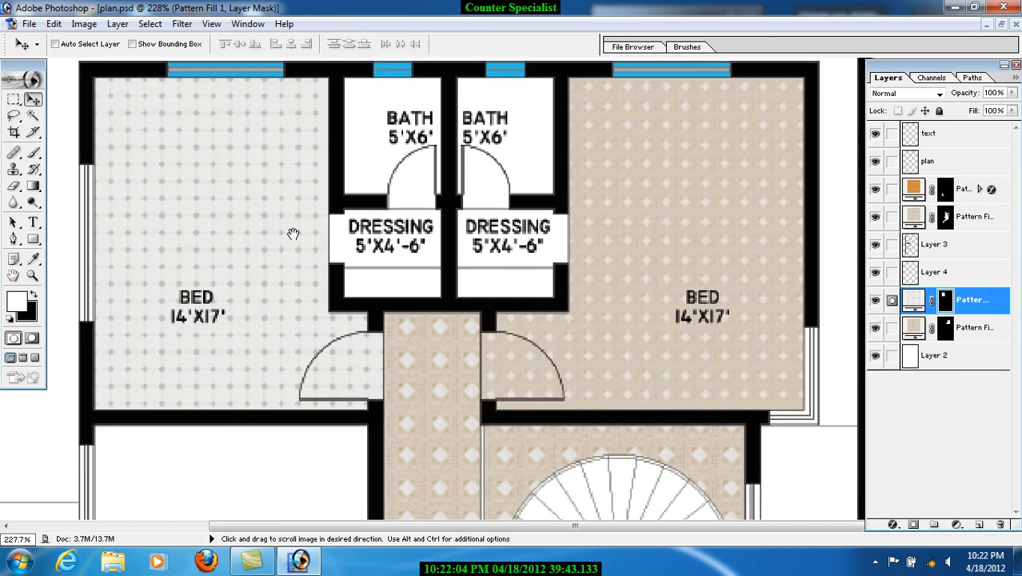
left_click_drag(290, 233, 322, 296)
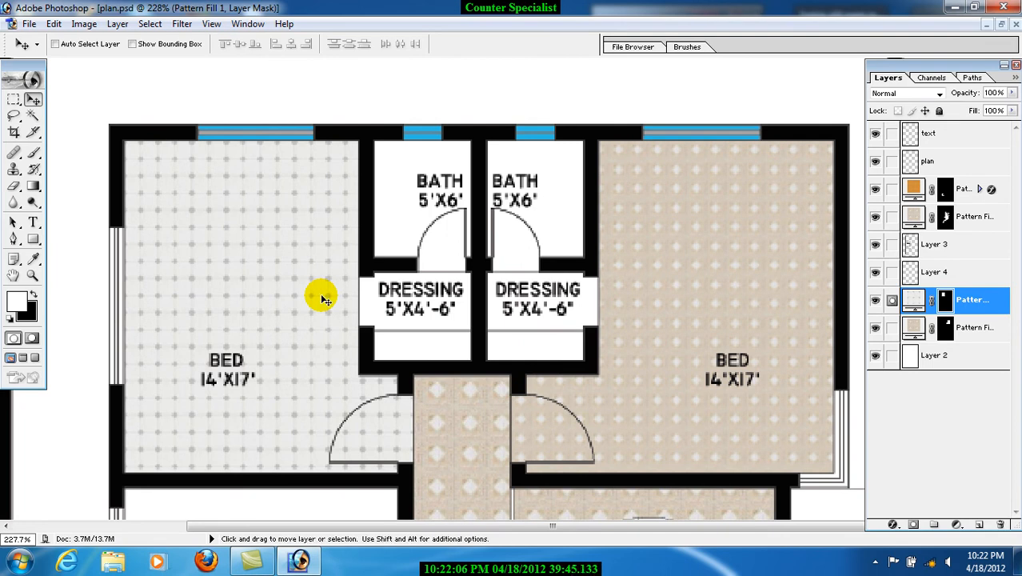
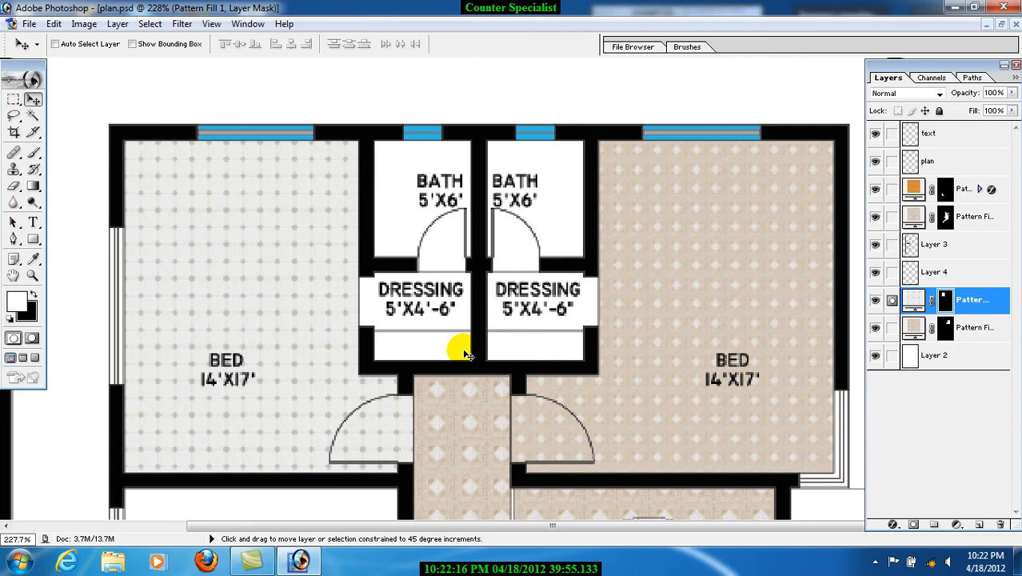
Try saving the plan as a JPEG copy, and cancel the save
key("ctrl+shift+s")
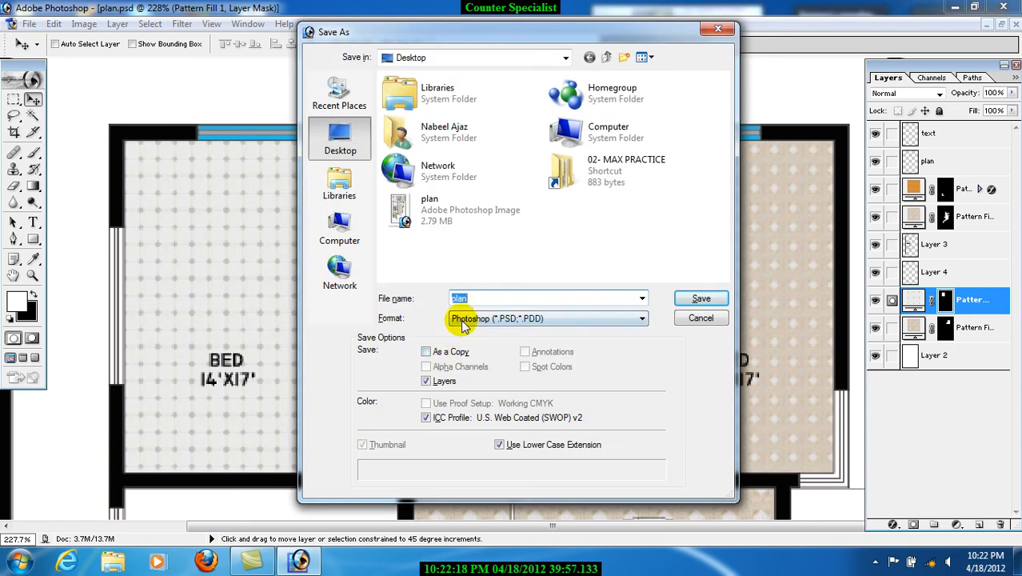
left_click(460, 318)
left_click(496, 371)
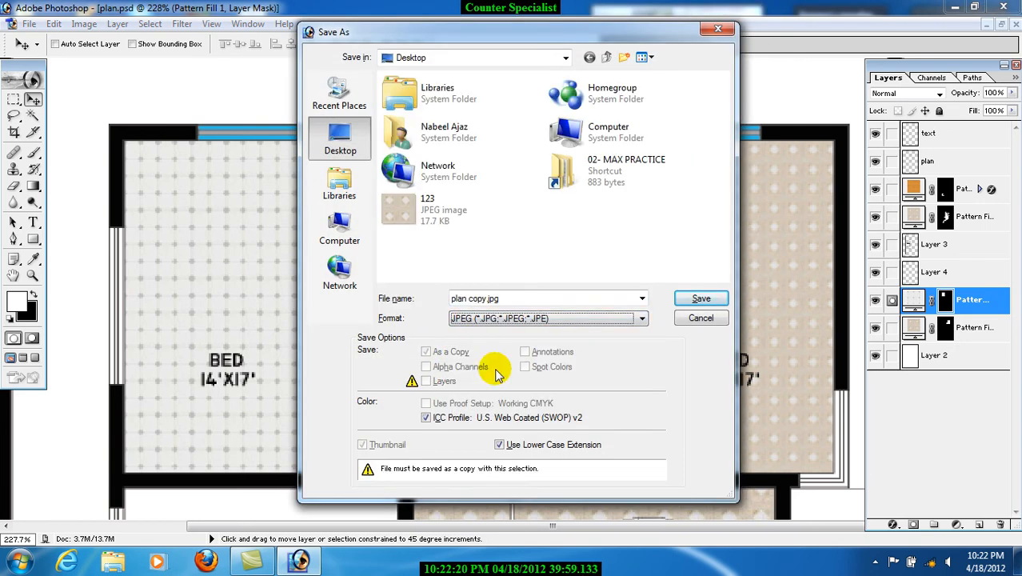
left_click(686, 315)
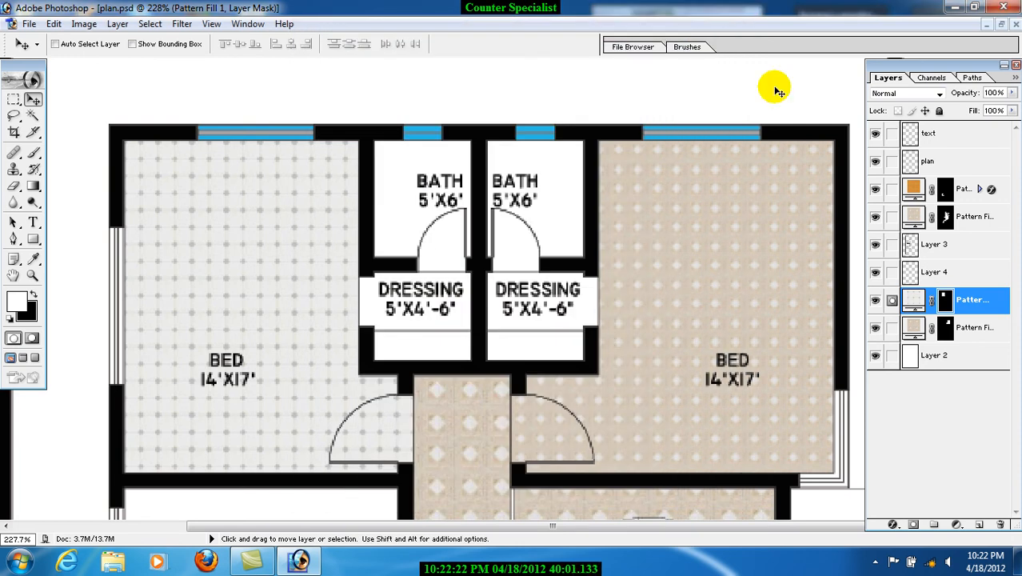
key("ctrl+0")
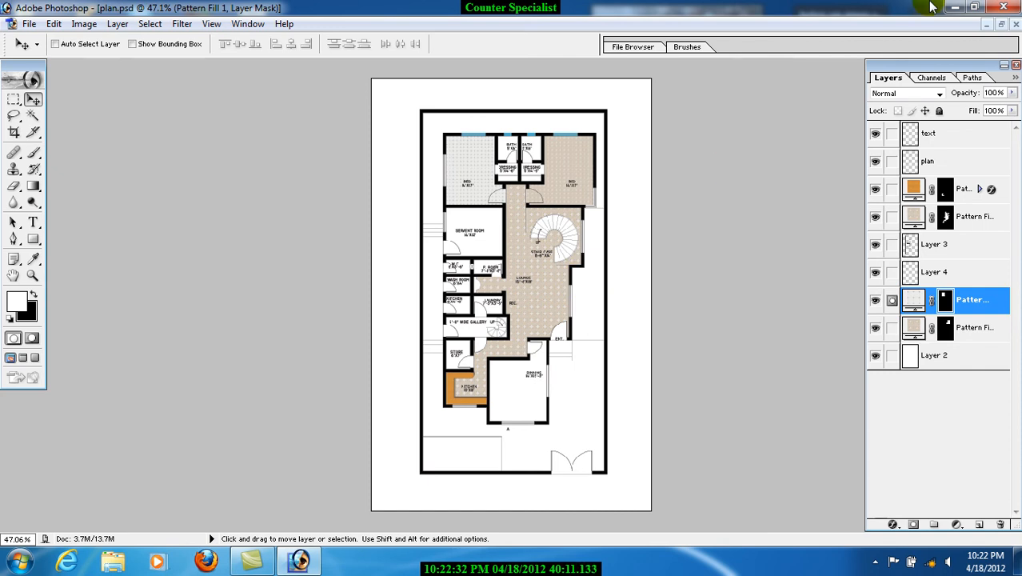
left_click(956, 7)
left_click(418, 322)
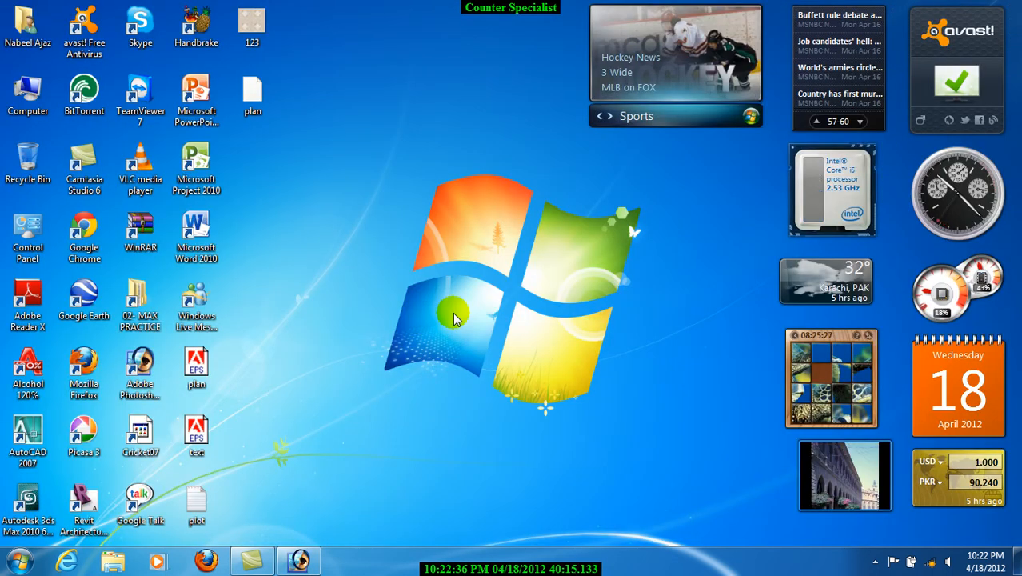
left_click(439, 480)
left_click(294, 560)
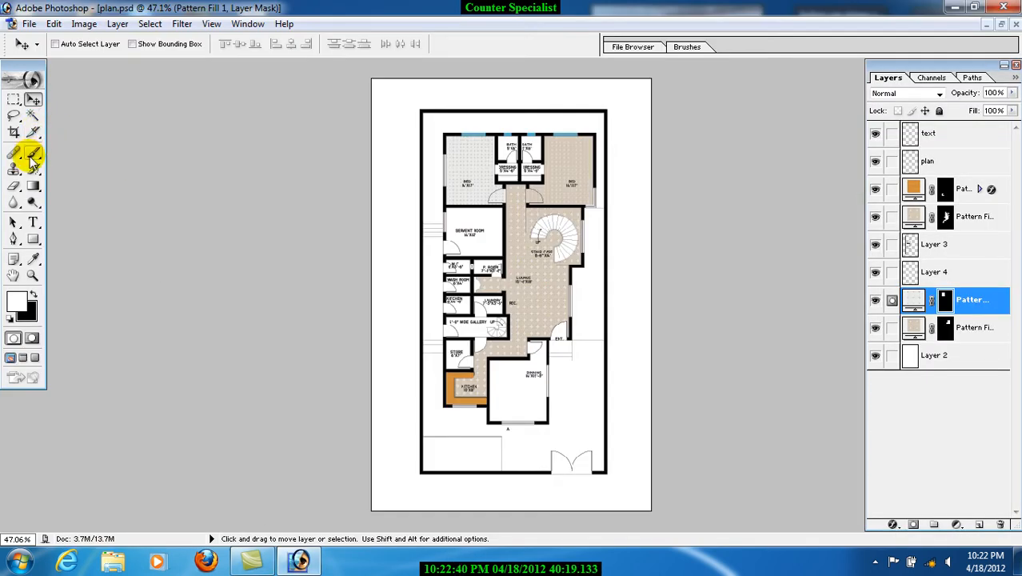
left_click(15, 238)
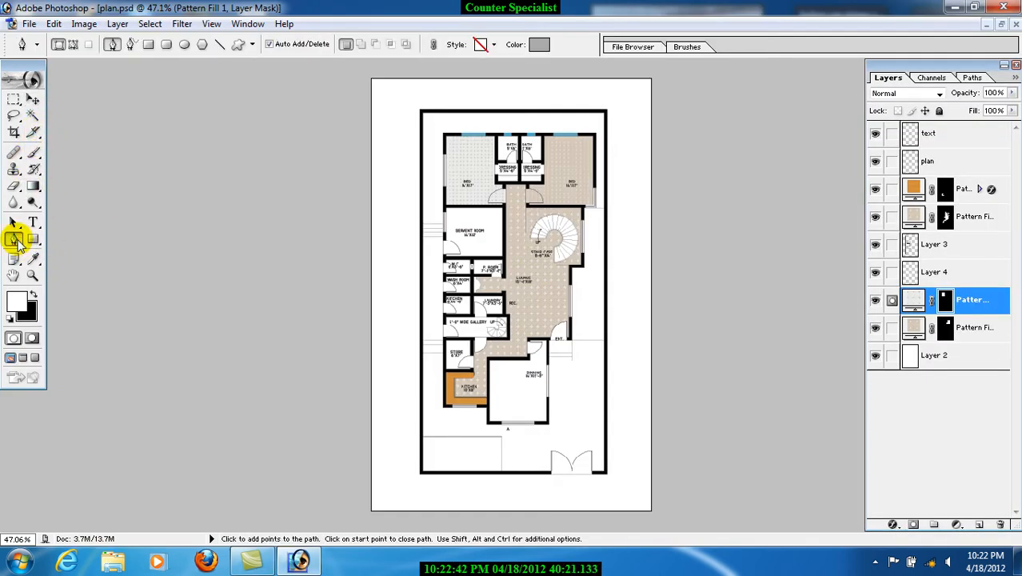
left_click(16, 120)
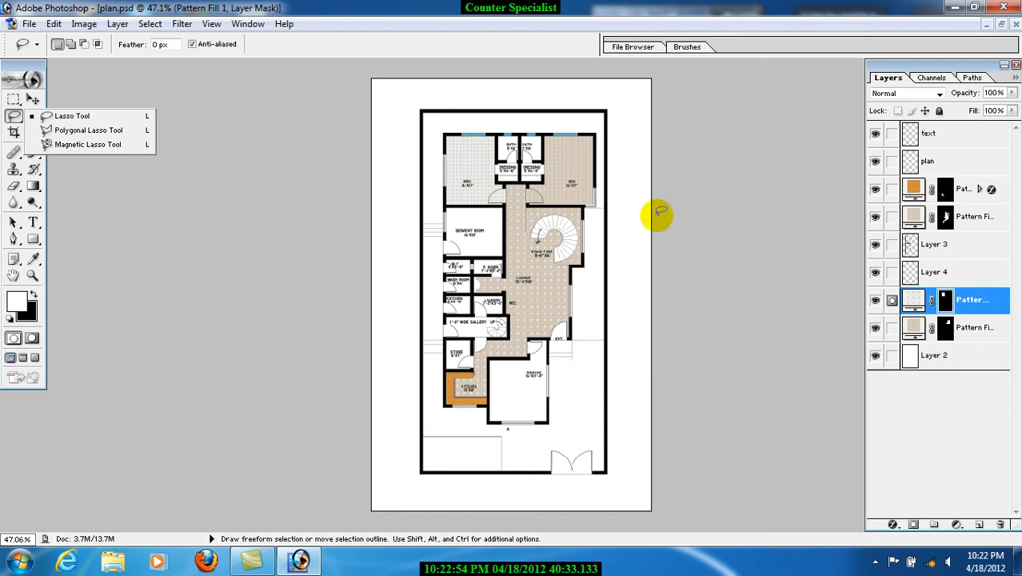
left_click(685, 251)
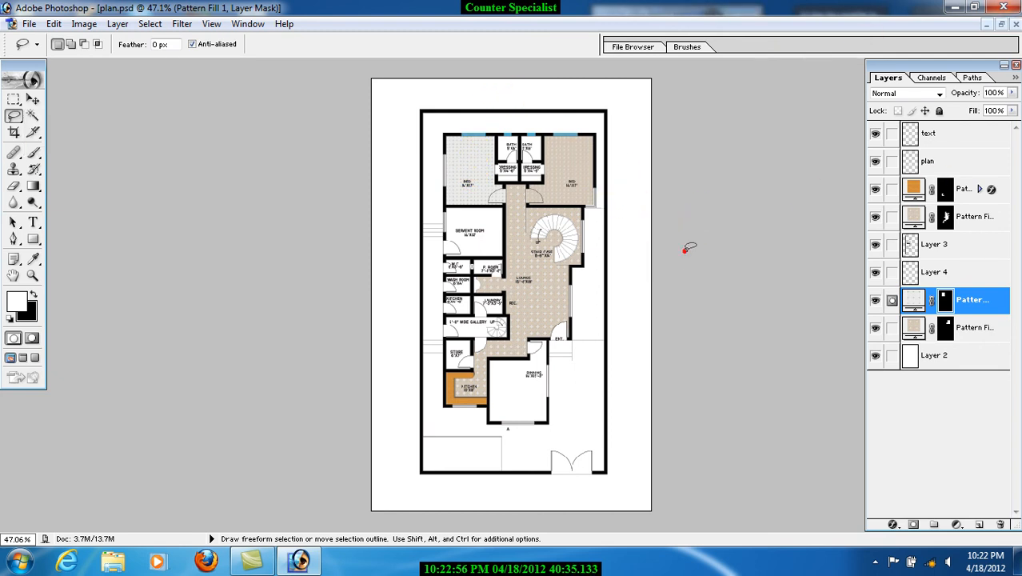
left_click(30, 99)
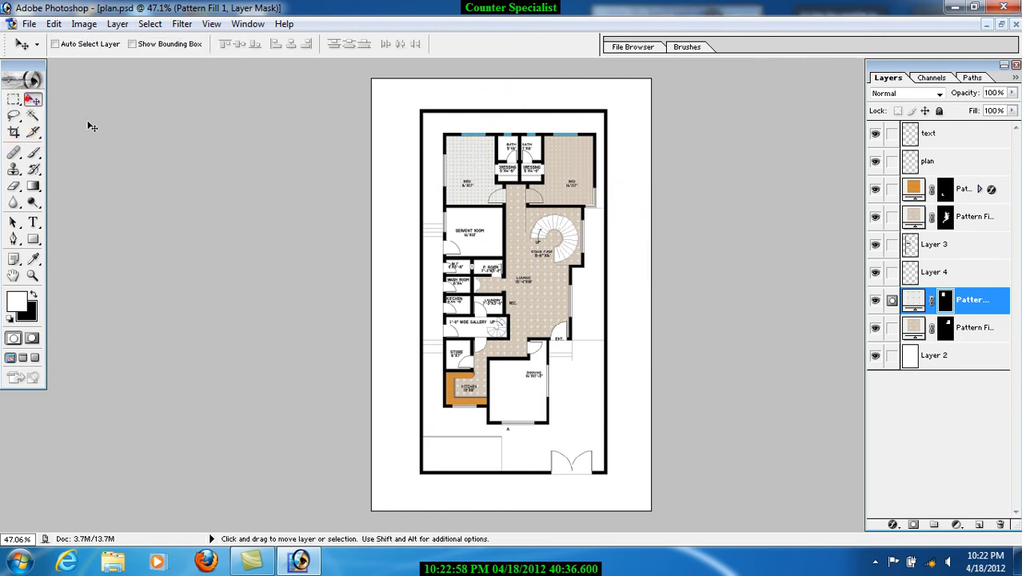
Minimize the plan and open the furniture library file 2 NEW BED from the LIBRARY\Photoshop folder on Local Disk (D:)
left_click(984, 25)
left_click(954, 6)
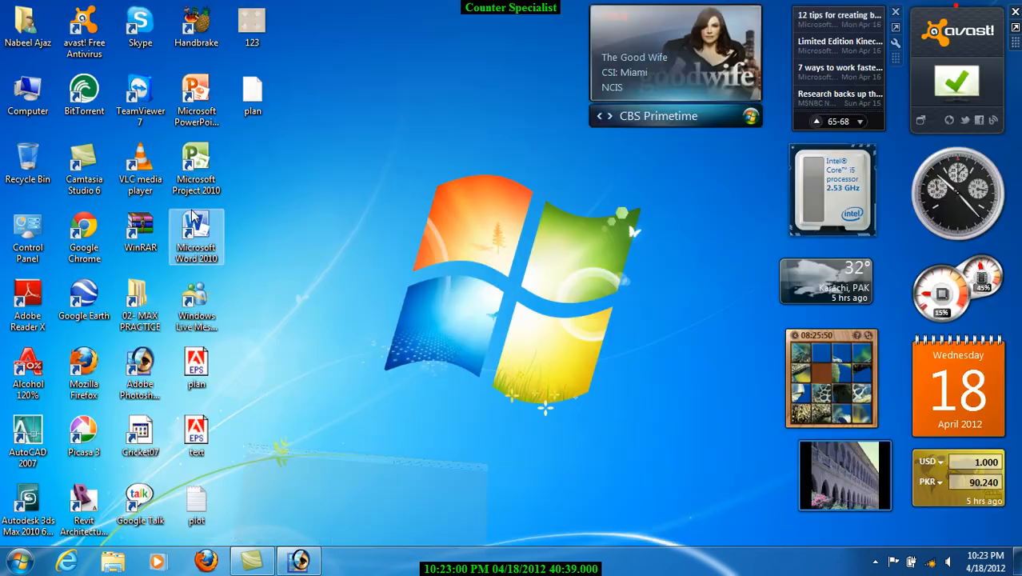
double_click(36, 112)
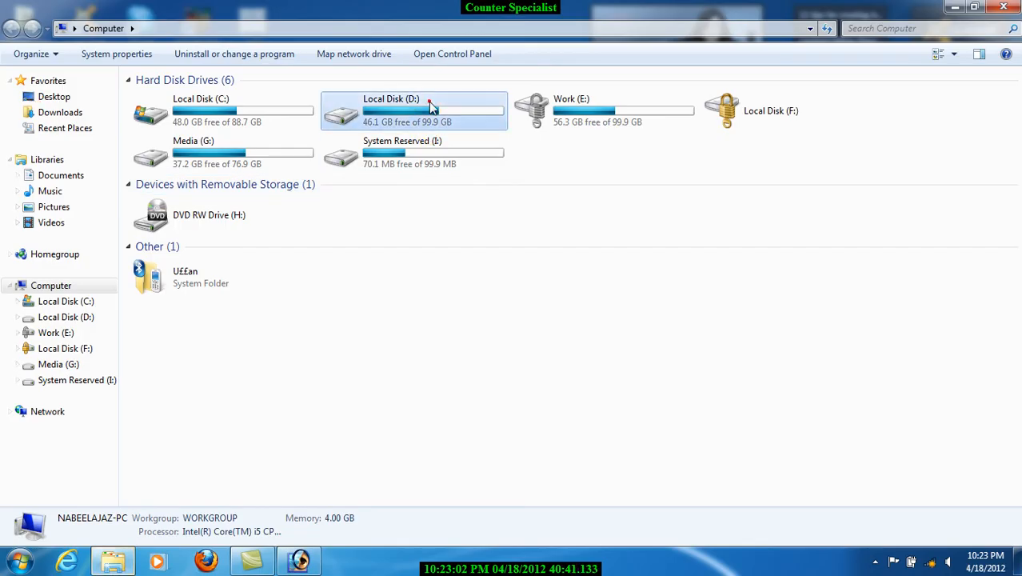
double_click(430, 100)
double_click(135, 113)
double_click(166, 116)
left_click(182, 102)
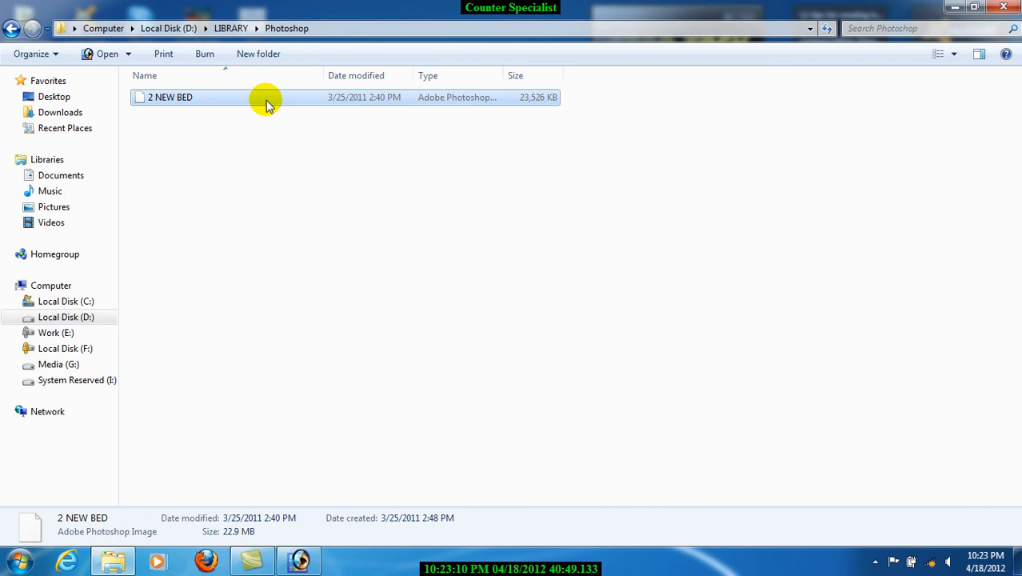
double_click(183, 101)
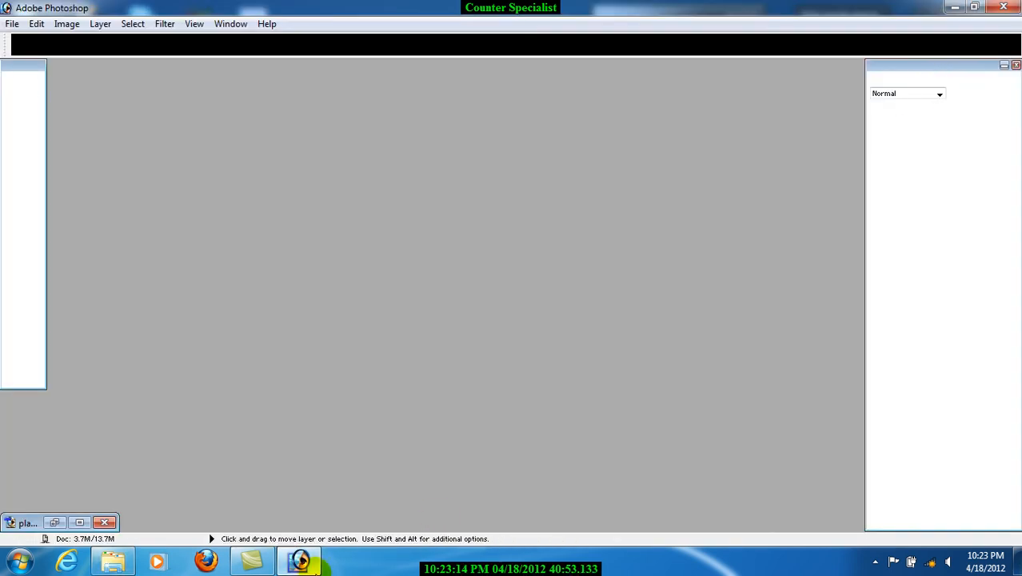
left_click(200, 98)
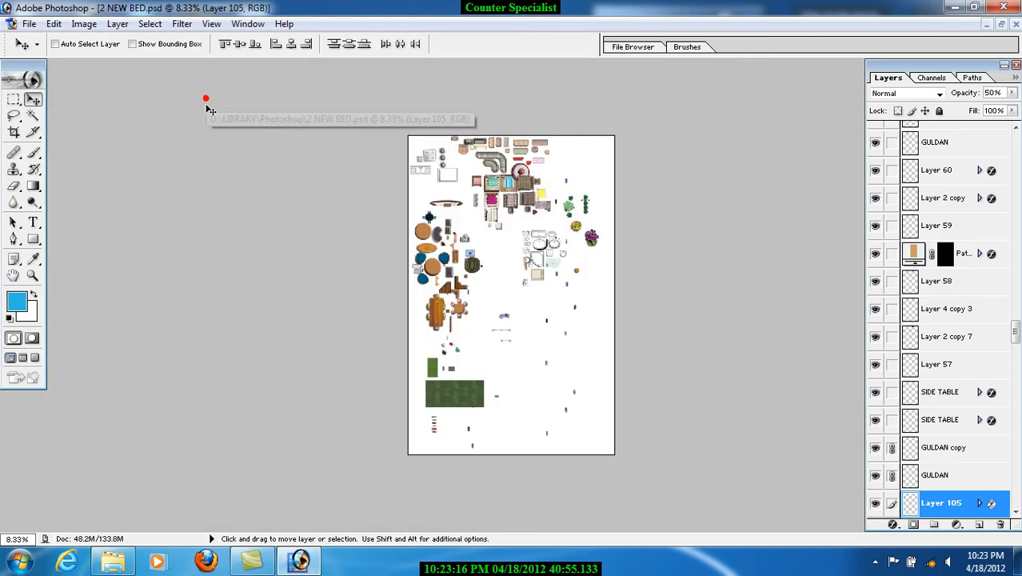
Select Layer 83, the small dark blue furniture item in the library, and shift it slightly
left_click_drag(1015, 331, 1014, 185)
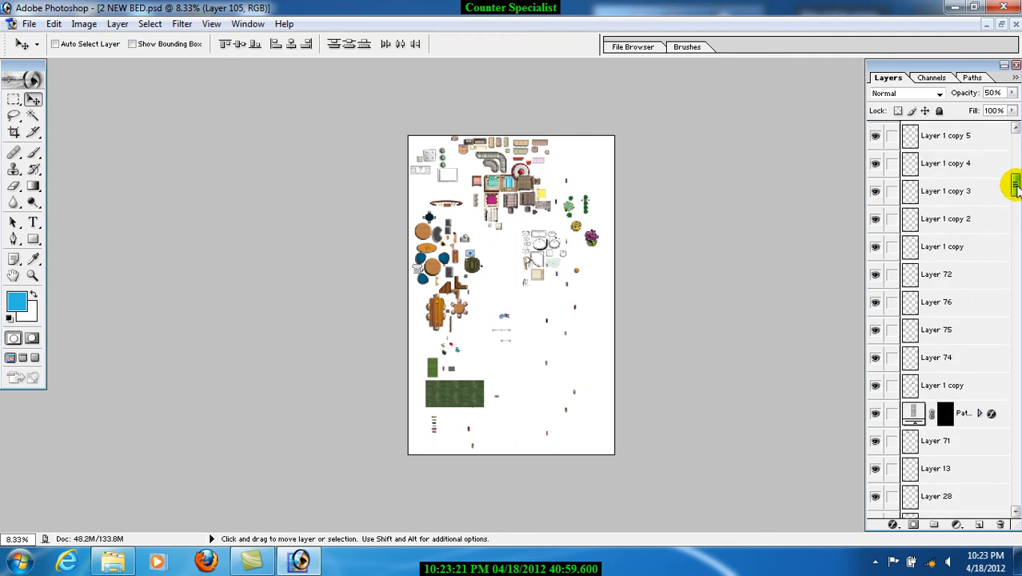
right_click(432, 223)
left_click(436, 231)
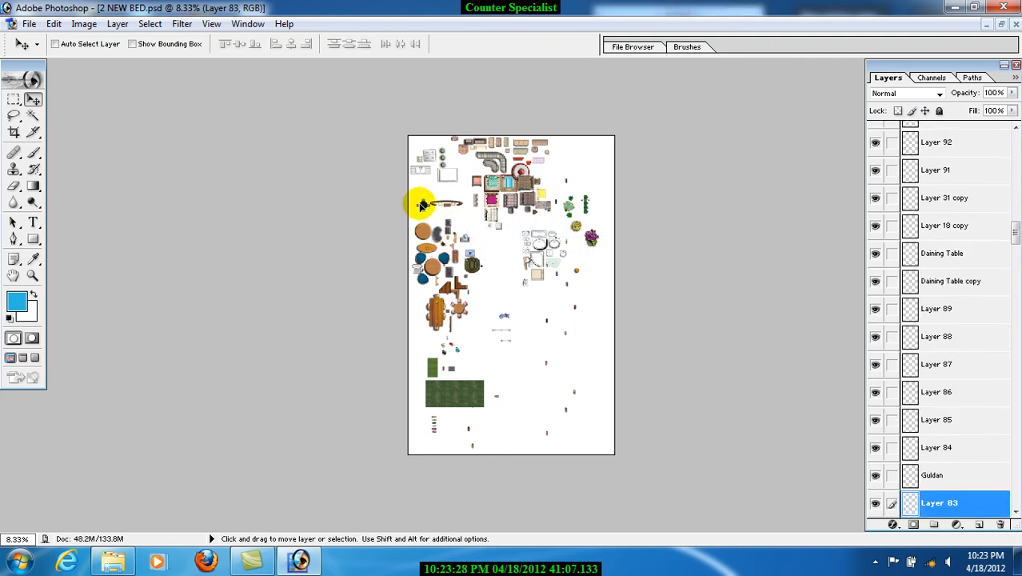
Select the green car's layer, Layer 102, and move the linked row of six cars a short distance within the library
key("z")
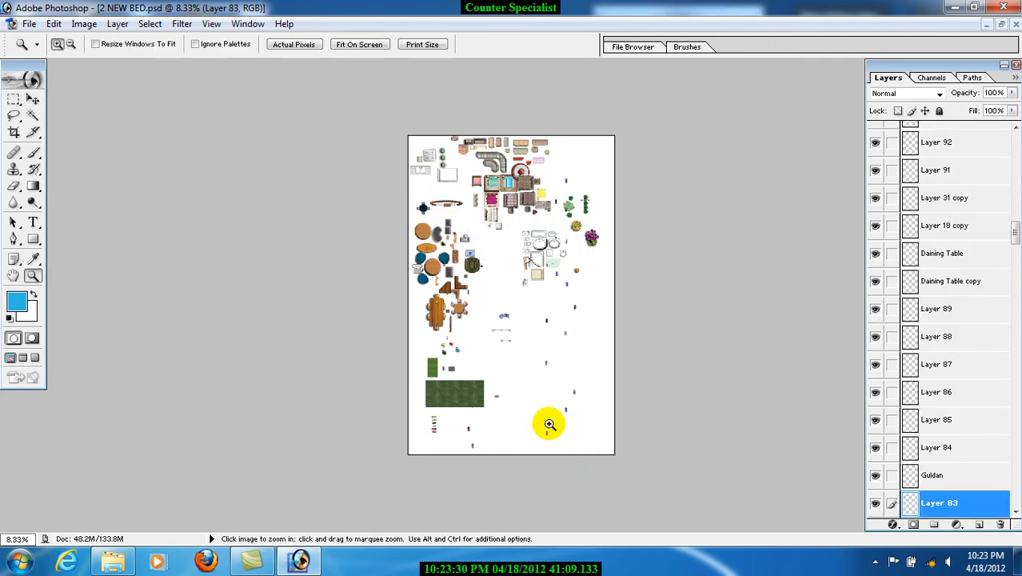
left_click_drag(422, 316, 553, 440)
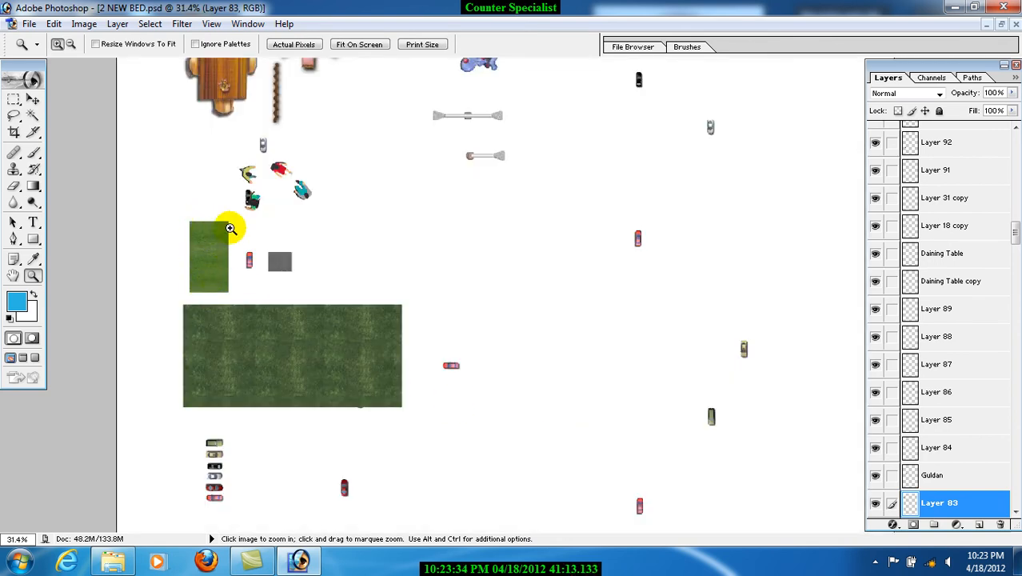
scroll(240, 440, "down", 1)
left_click_drag(172, 419, 298, 489)
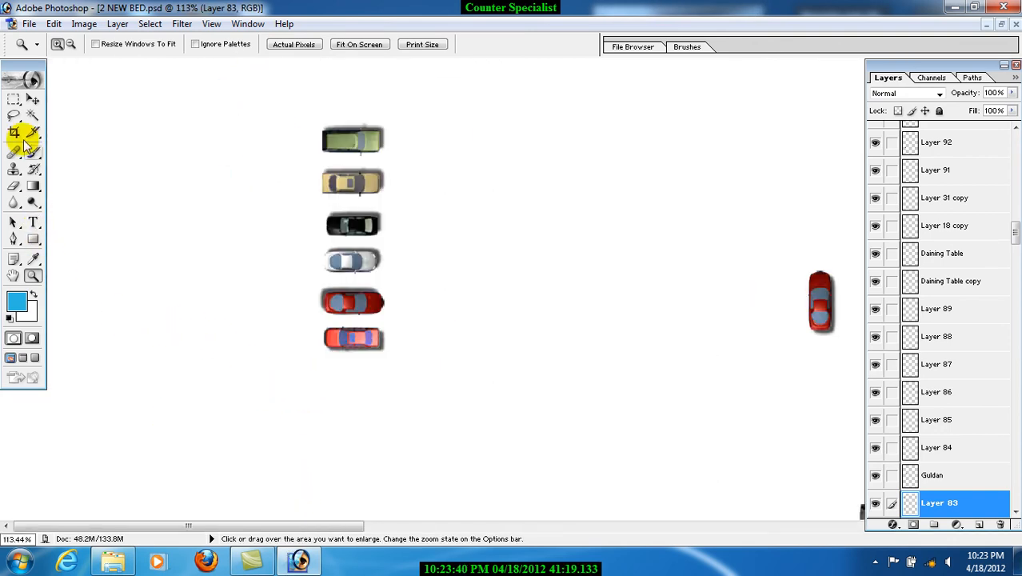
left_click(34, 104)
right_click(329, 143)
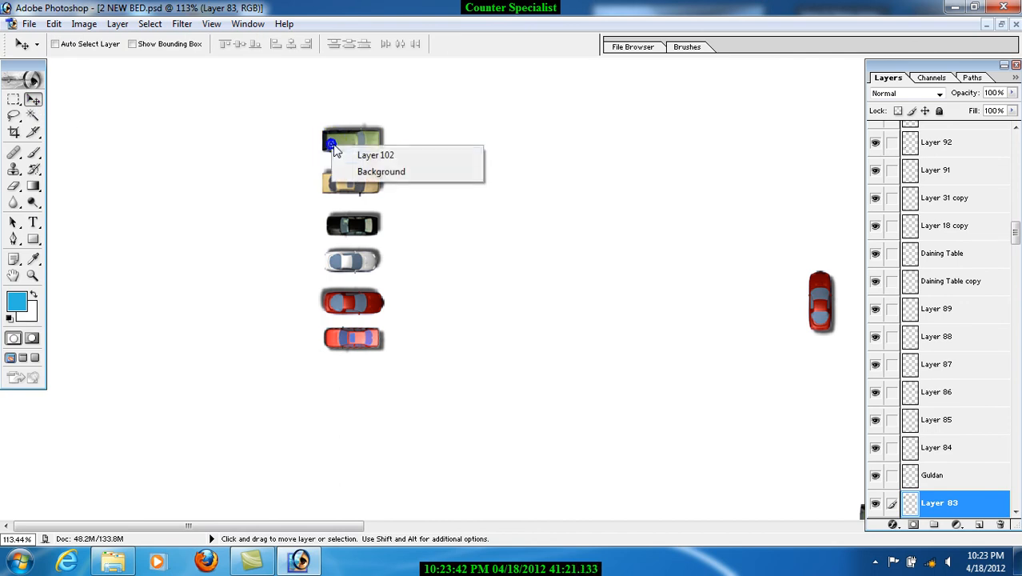
left_click(388, 156)
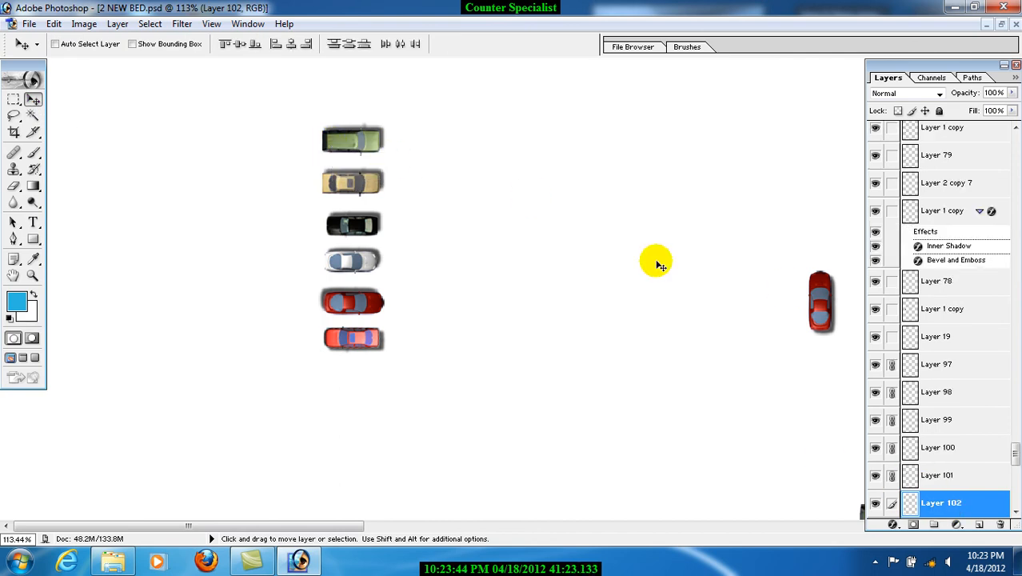
mouse_move(346, 157)
left_mouse_down()
mouse_move(364, 224)
mouse_move(320, 228)
left_mouse_up()
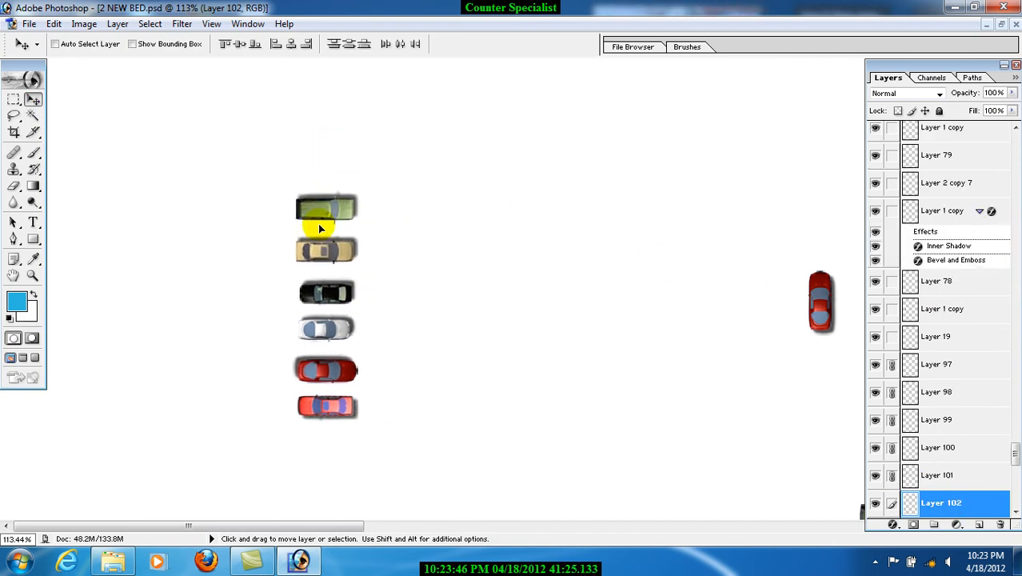
left_click_drag(335, 269, 390, 250)
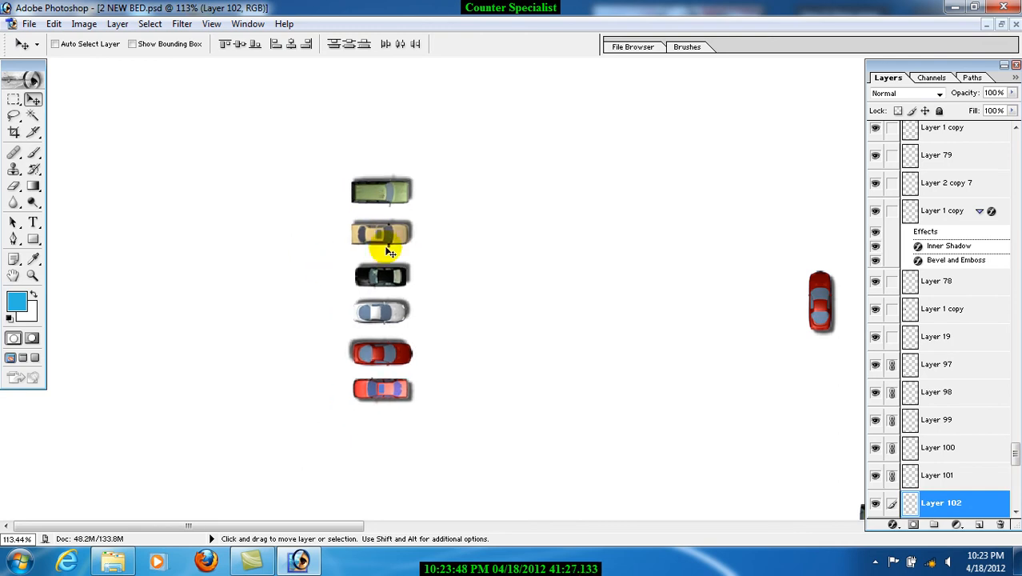
Inspect the GRASS layer's Drop Shadow settings without changing them, and reselect the green car's Layer 102
scroll(1015, 458, "down", 3)
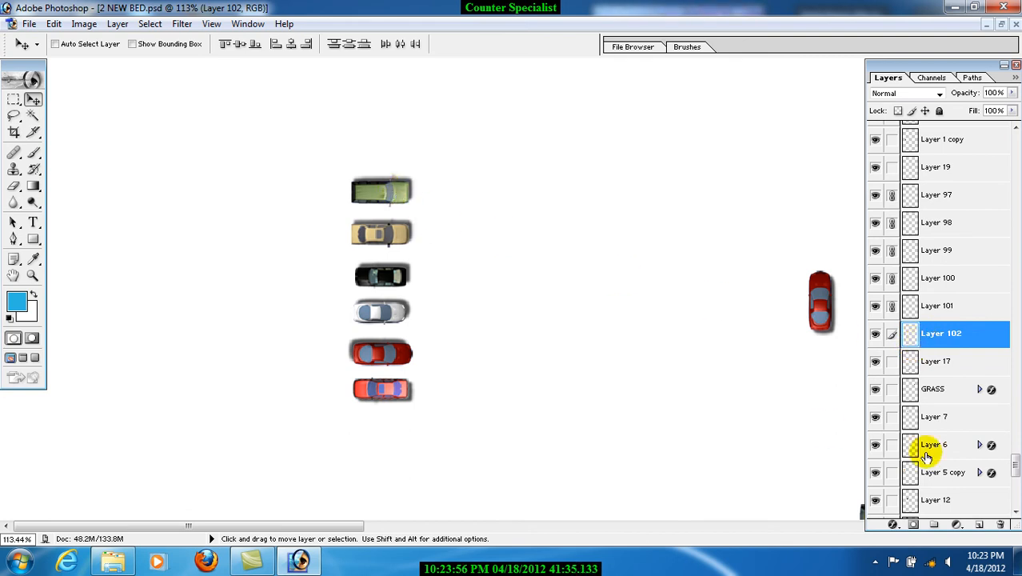
left_click(980, 389)
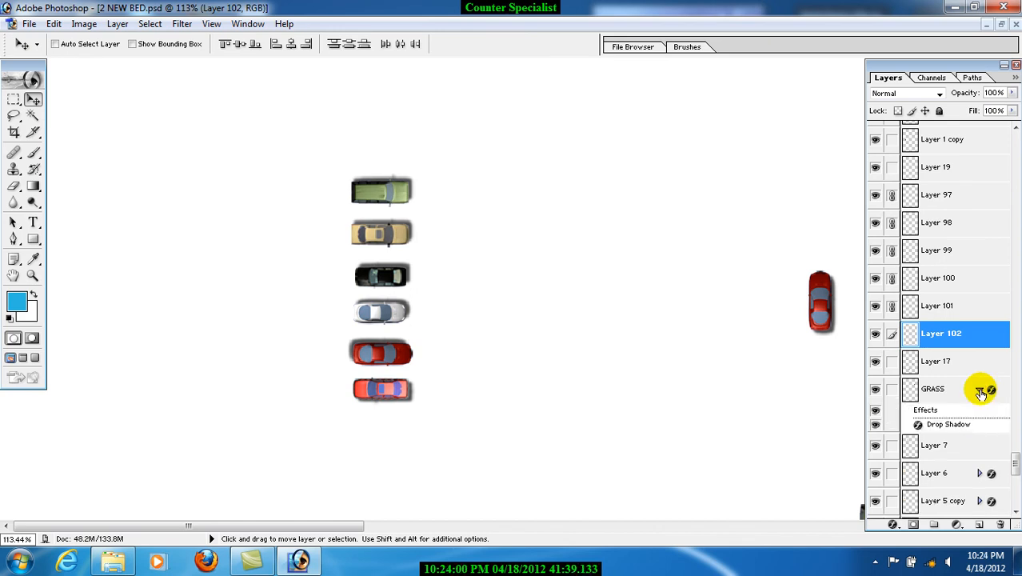
left_click(980, 390)
left_click(980, 389)
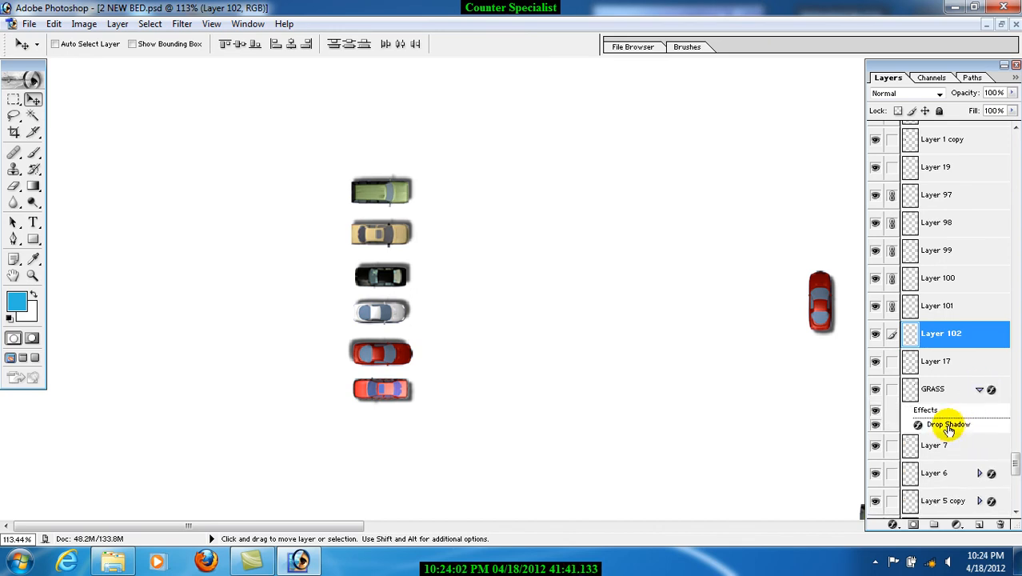
double_click(948, 426)
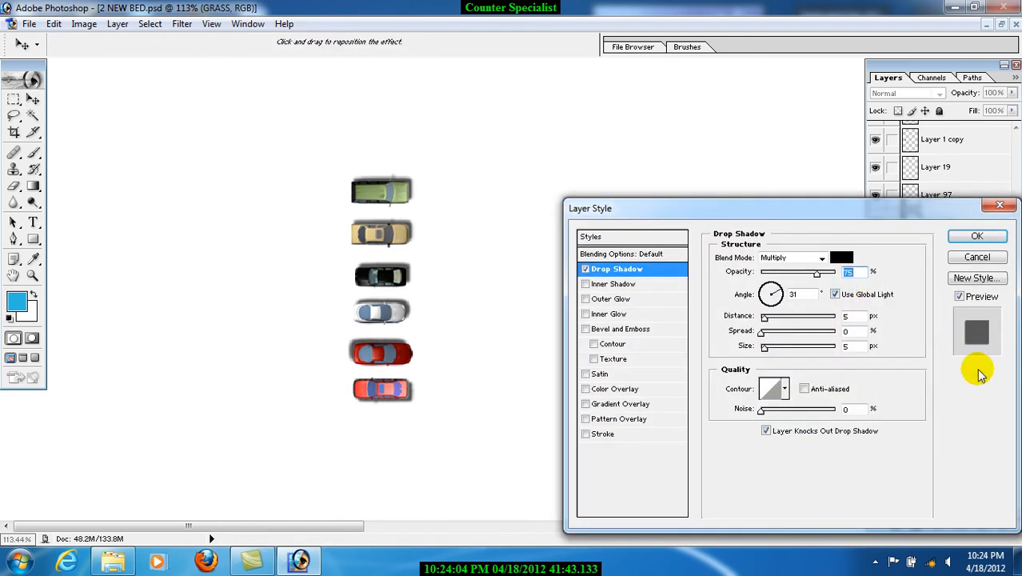
left_click(1000, 258)
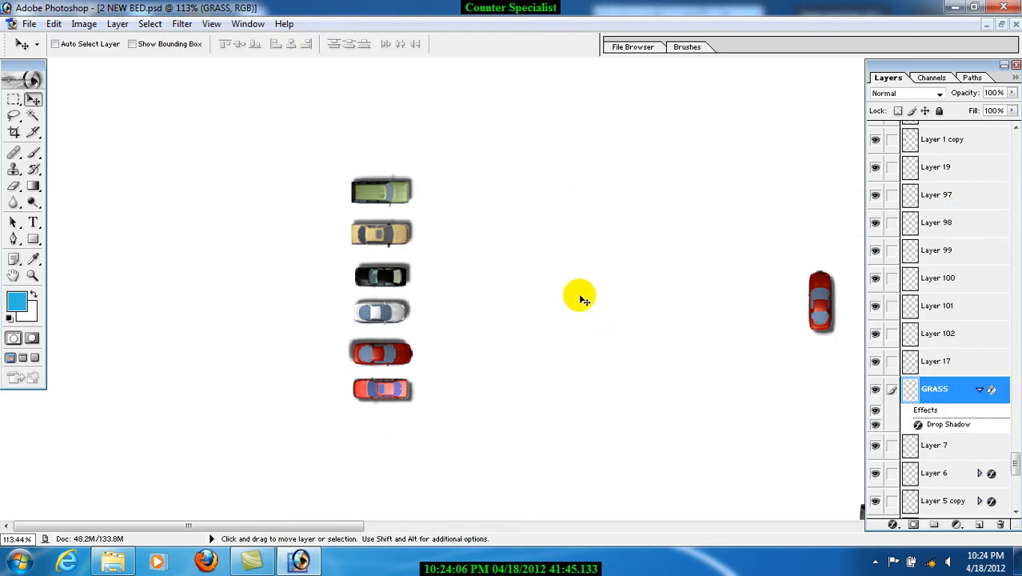
right_click(381, 202)
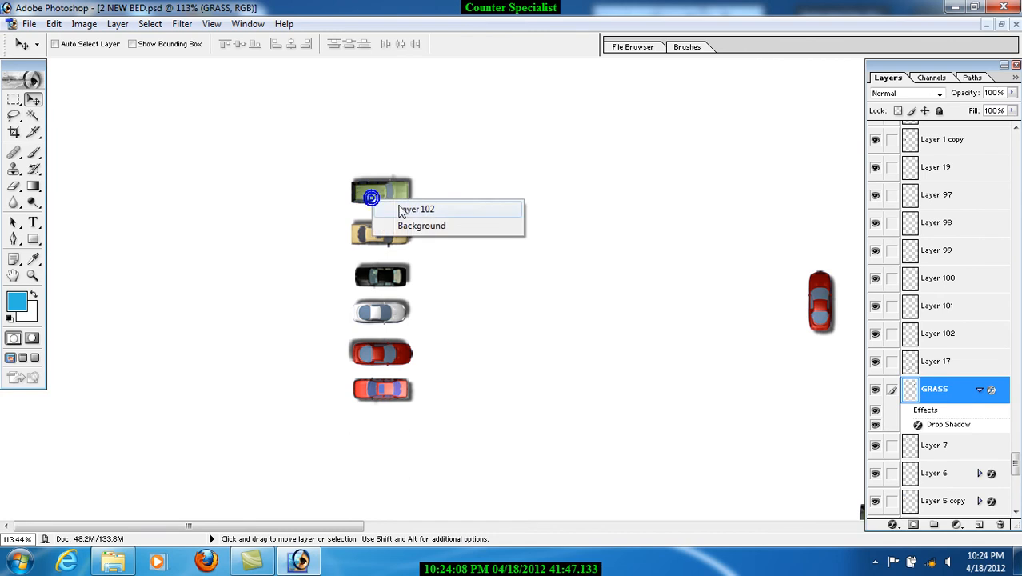
left_click(402, 207)
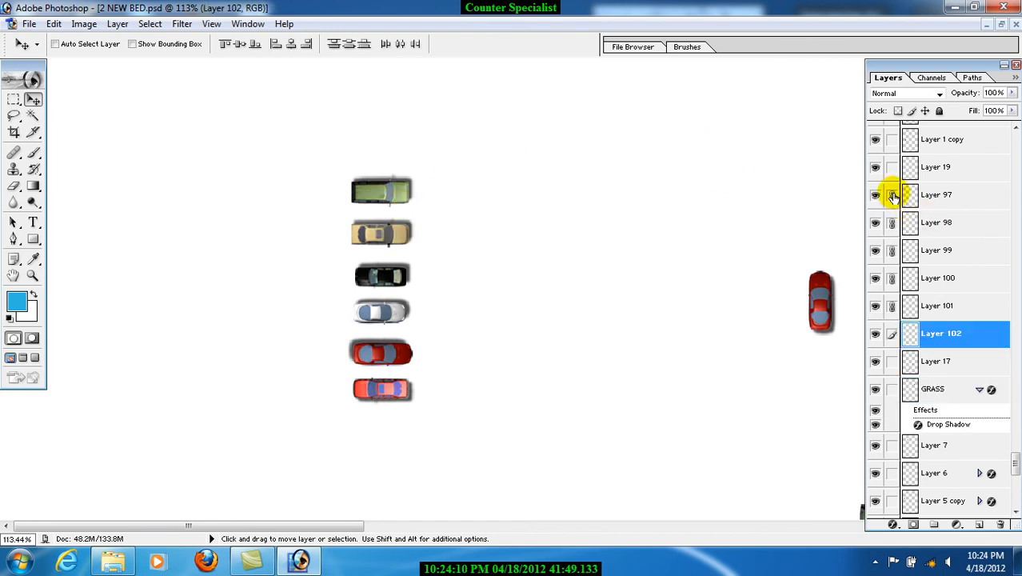
Arrange 2 NEW BED.psd and plan.psd as floating windows side by side, and fit the whole plan in its window
left_click(1002, 25)
left_click_drag(114, 99, 605, 152)
double_click(45, 522)
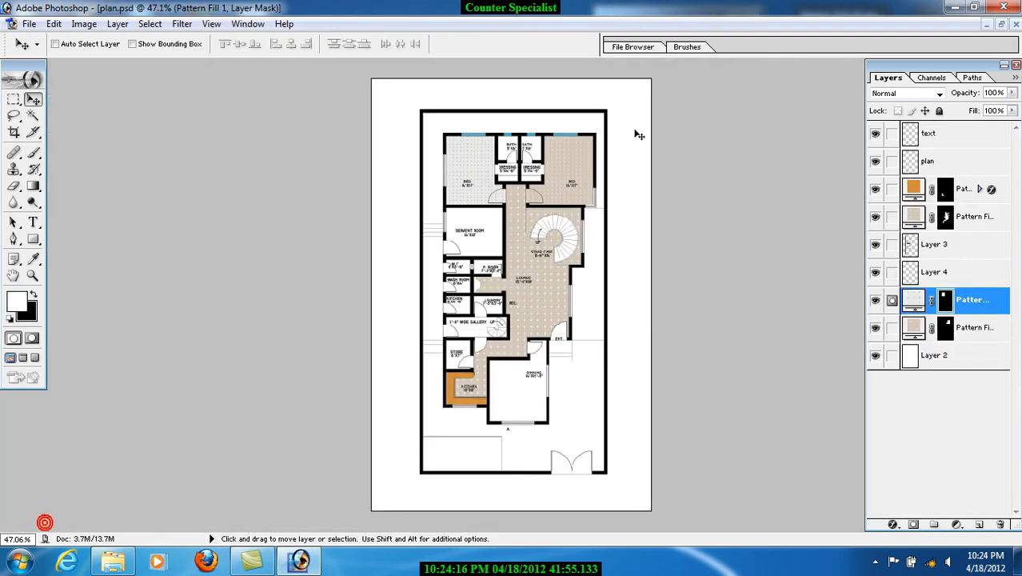
left_click(1002, 25)
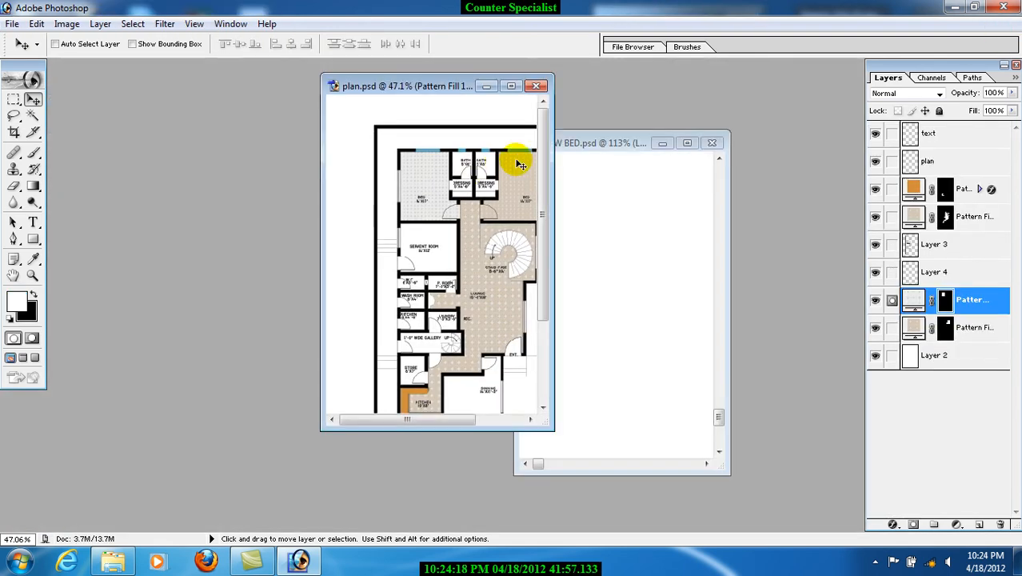
left_click_drag(458, 84, 352, 136)
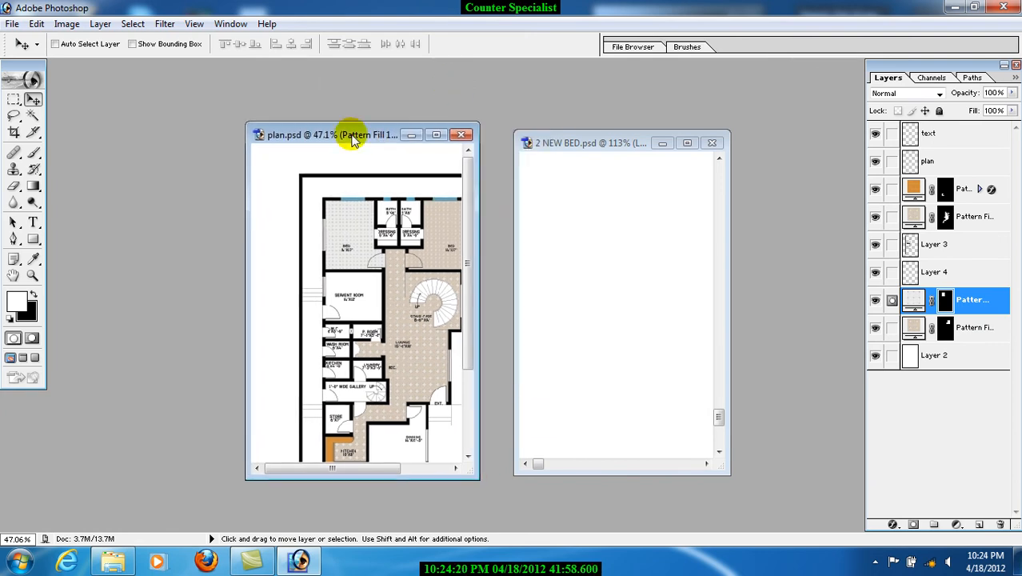
left_click(32, 275)
right_click(362, 238)
left_click(410, 252)
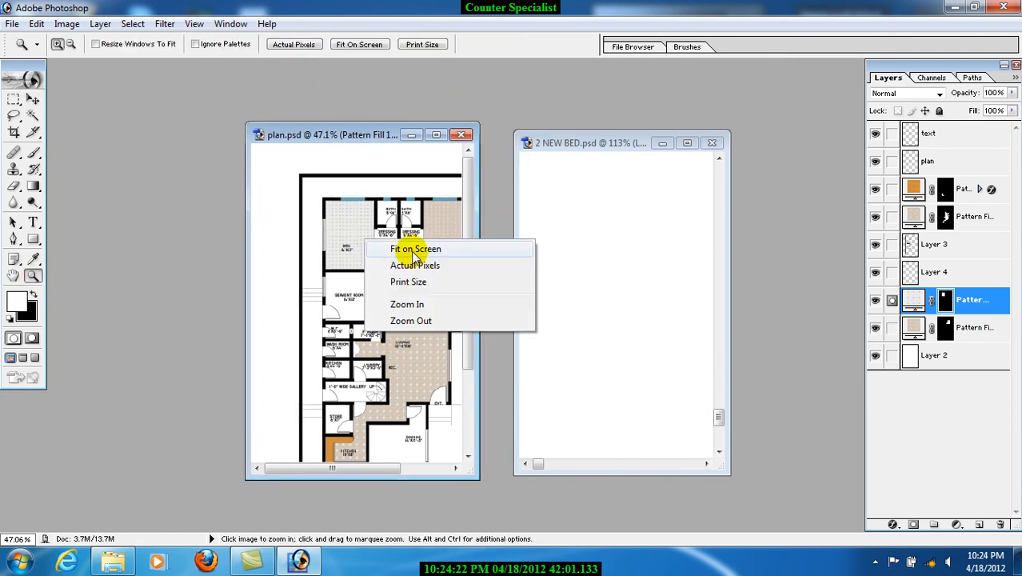
Switch to the Move tool and make the kitchen counter's pattern fill, below the text and plan layers, the active layer in plan.psd
left_click(32, 100)
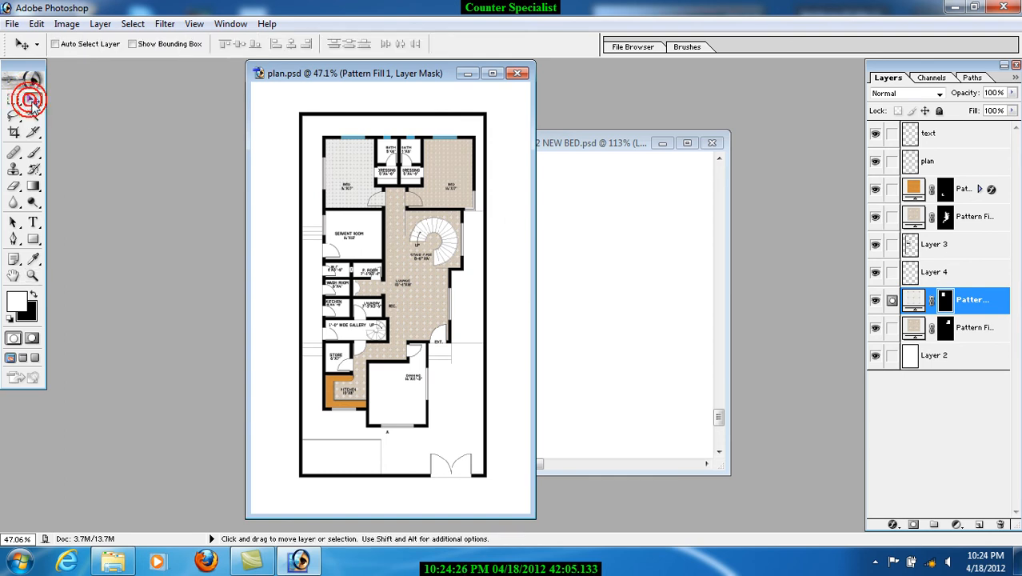
left_click(958, 164)
left_click(957, 136)
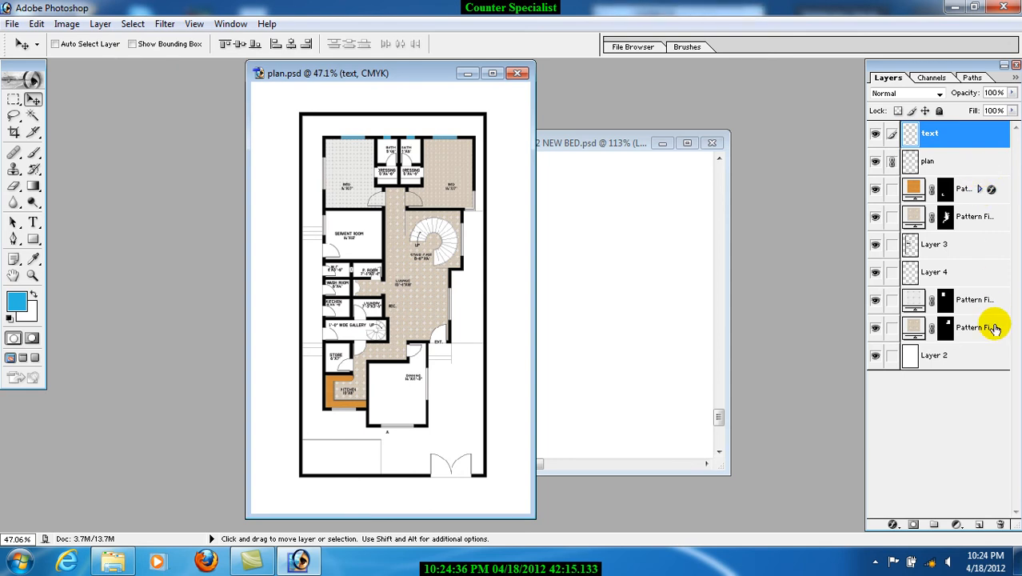
left_click(912, 161)
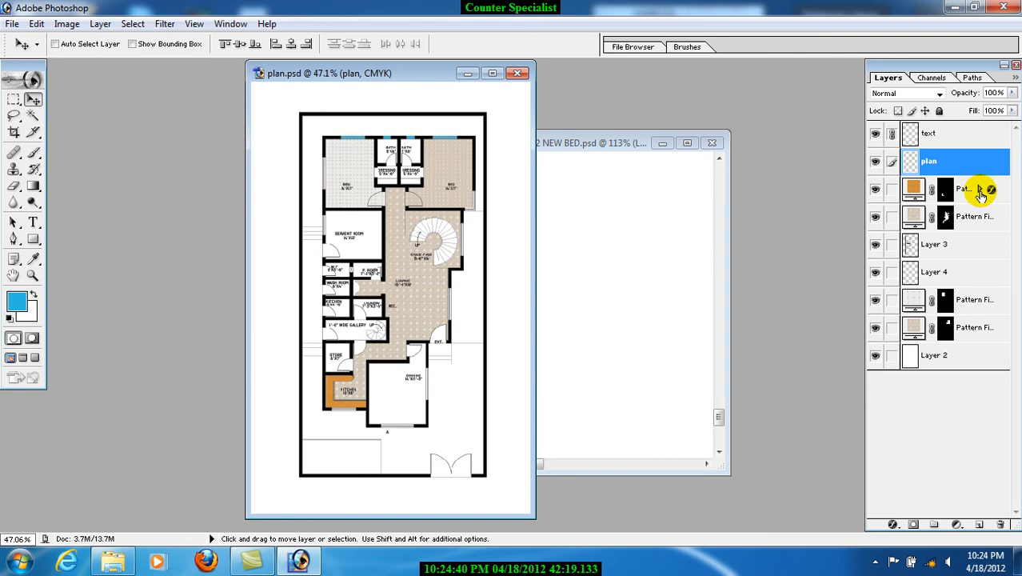
left_click(969, 141)
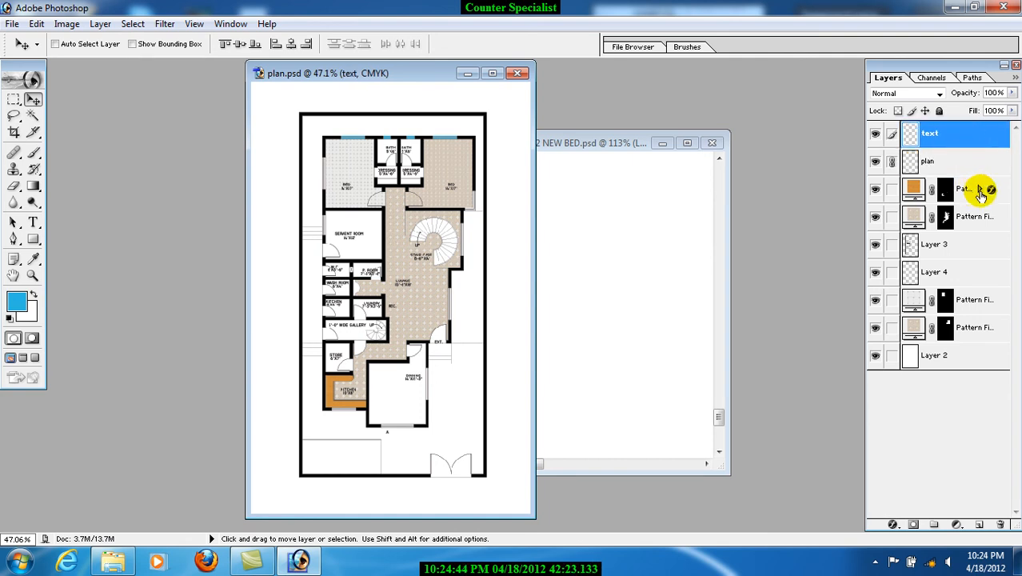
left_click(915, 195)
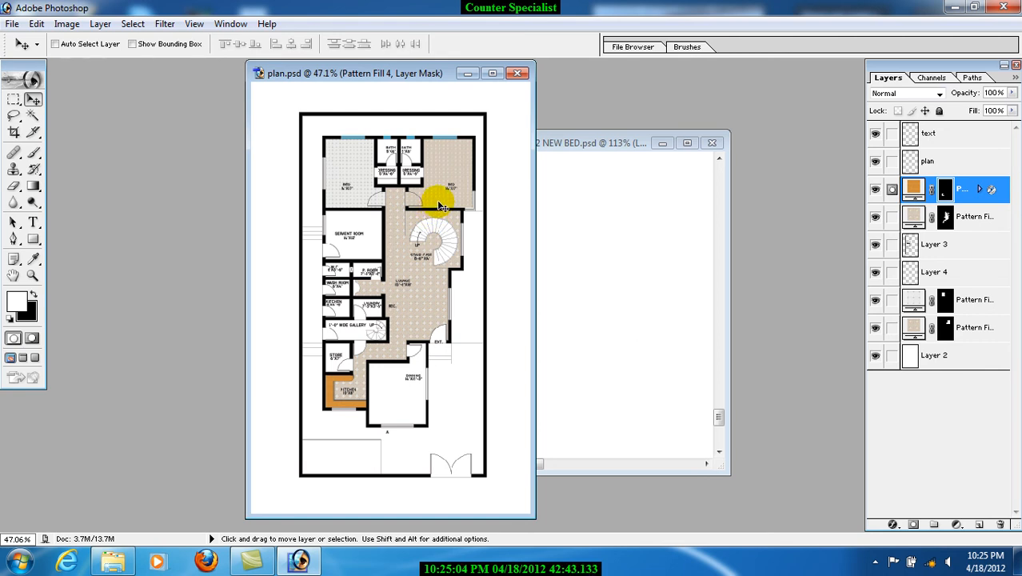
Copy the six linked cars from 2 NEW BED.psd into plan.psd, position them over the lounge, and unlink Layers 6 to 10 from Layer 5
left_click(656, 244)
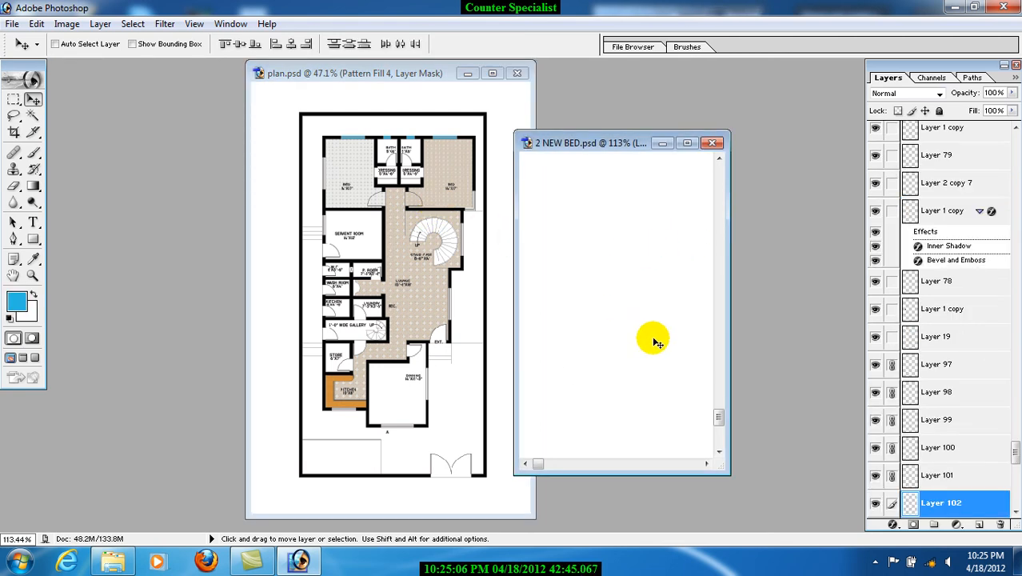
key("ctrl+0")
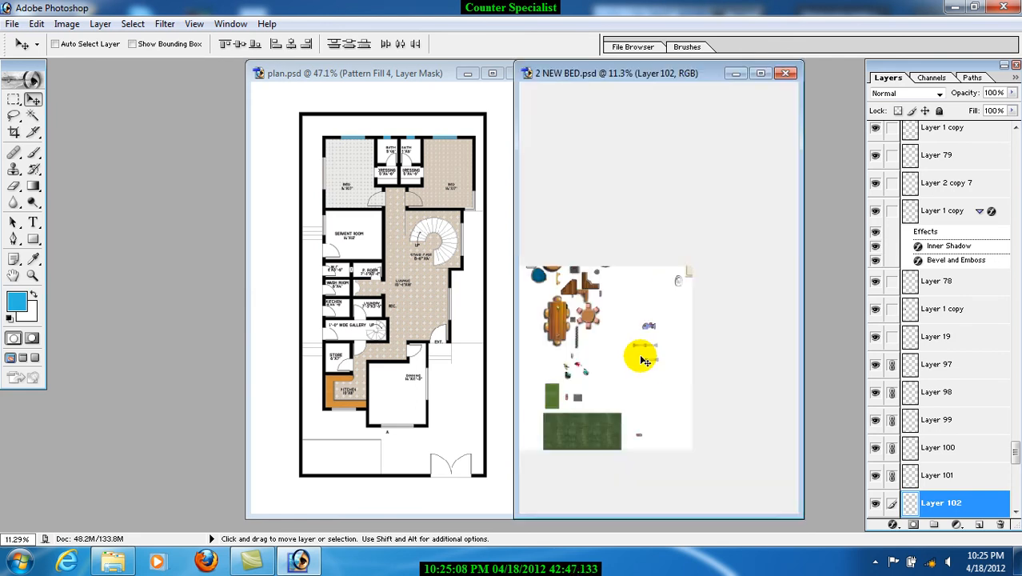
left_click_drag(552, 484, 352, 231)
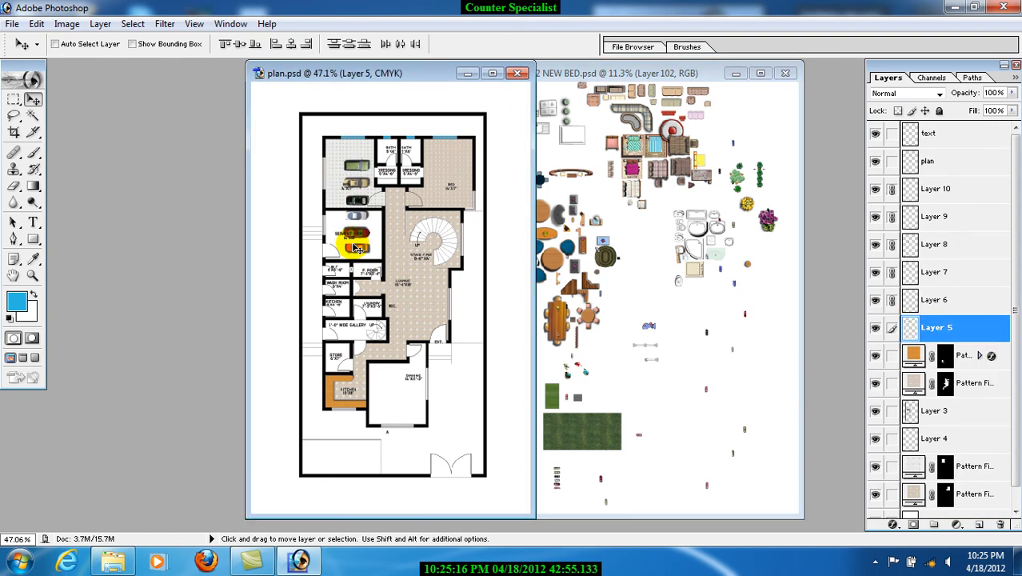
left_click_drag(357, 249, 429, 269)
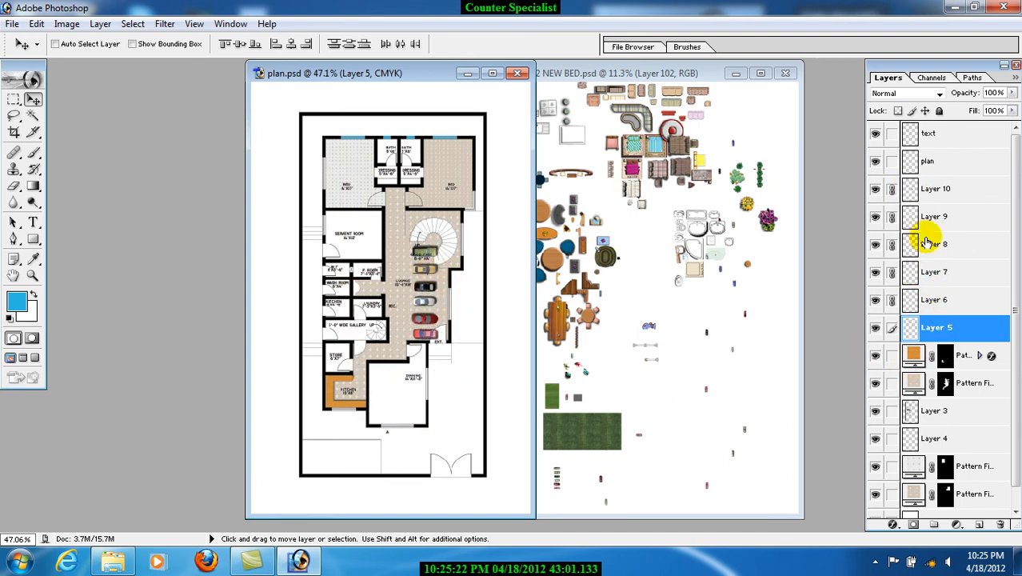
left_click_drag(892, 188, 890, 306)
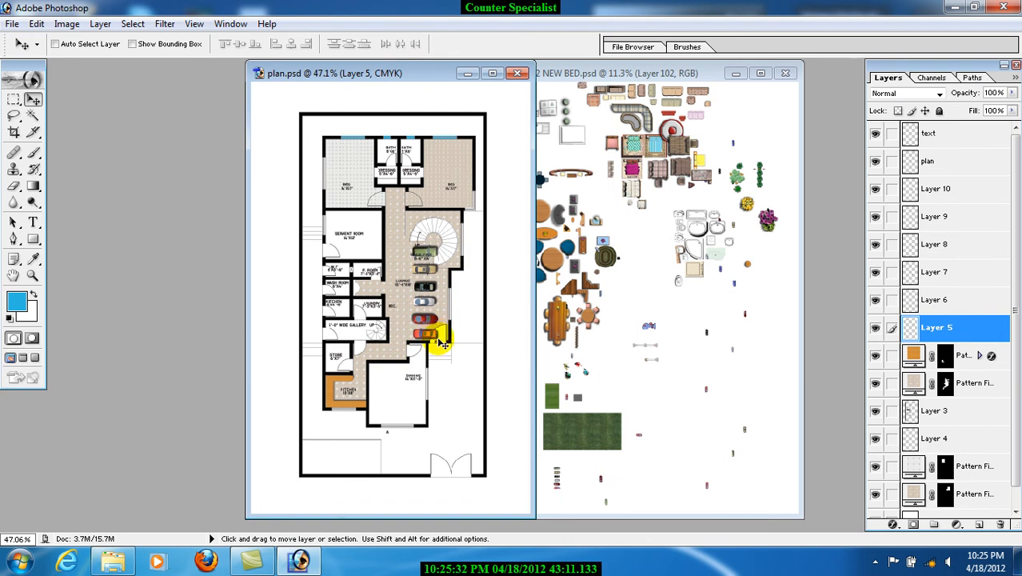
Remove the six copied car layers, Layers 5 to 10, from plan.psd and return to 2 NEW BED.psd
key("Delete")
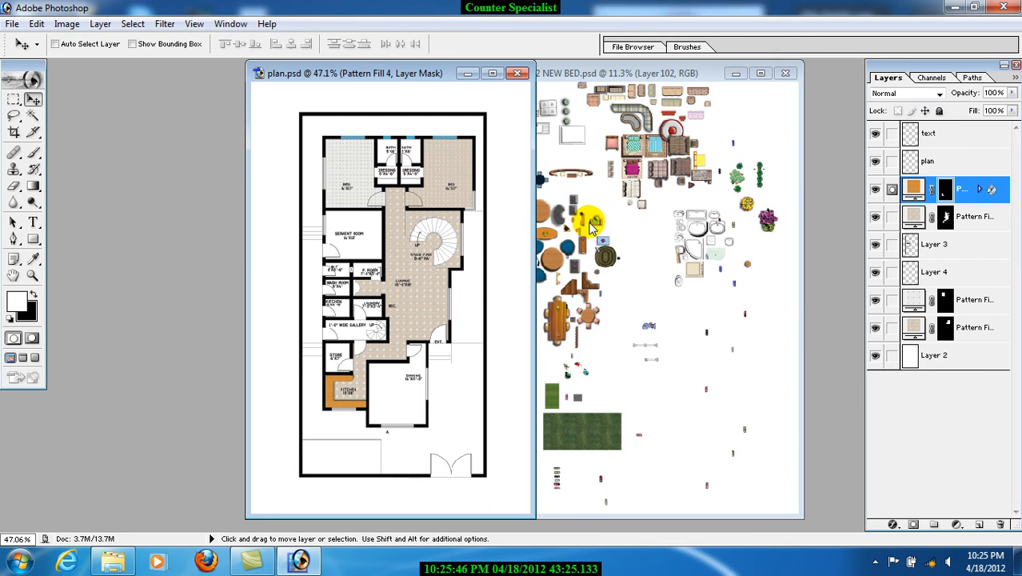
left_click(591, 227)
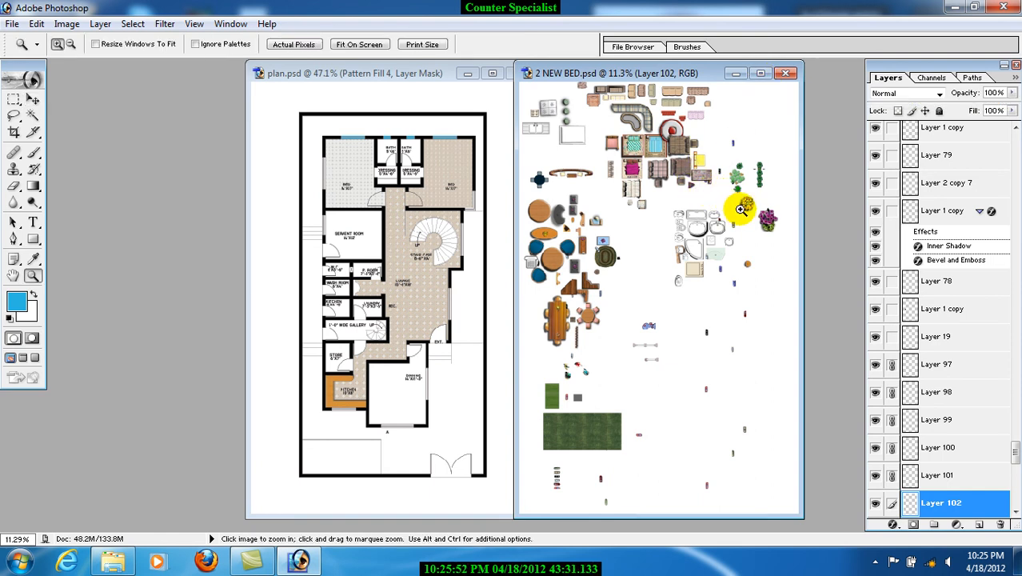
Examine the seating, tables and curved reception desk in the 2 NEW BED.psd library at close range
left_click_drag(786, 248, 640, 112)
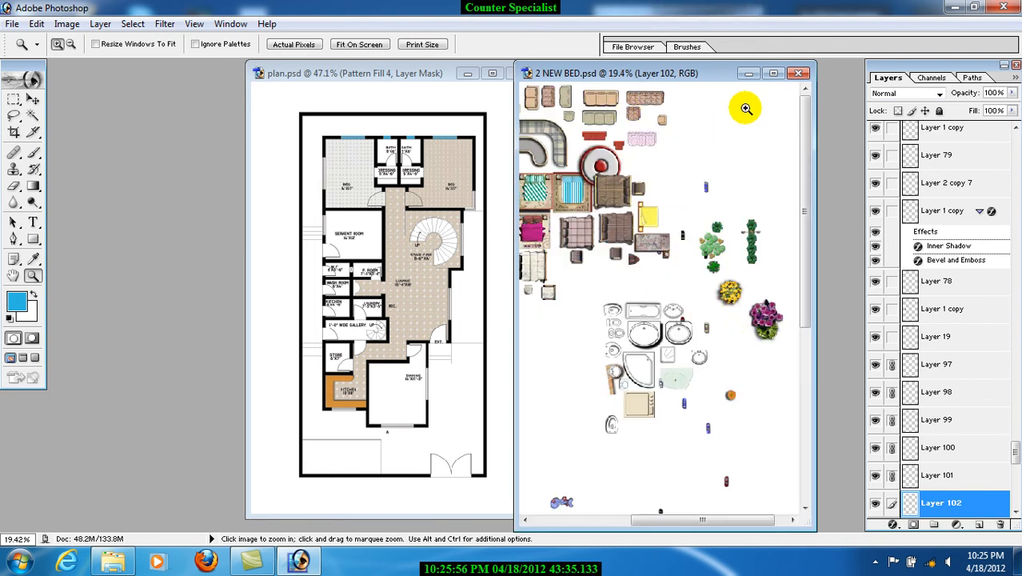
left_click(774, 72)
left_click_drag(739, 370, 383, 101)
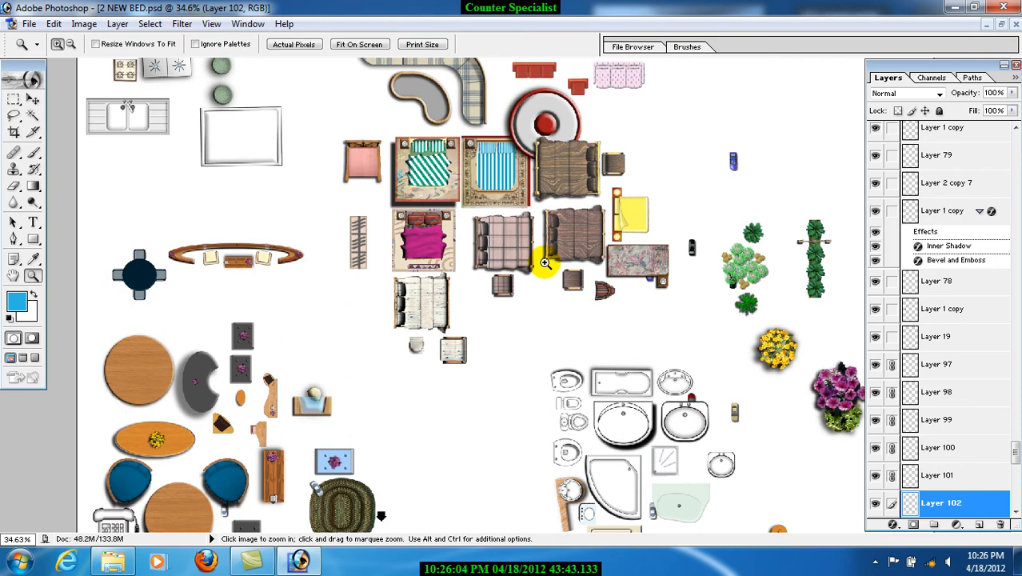
left_click_drag(439, 112, 472, 136)
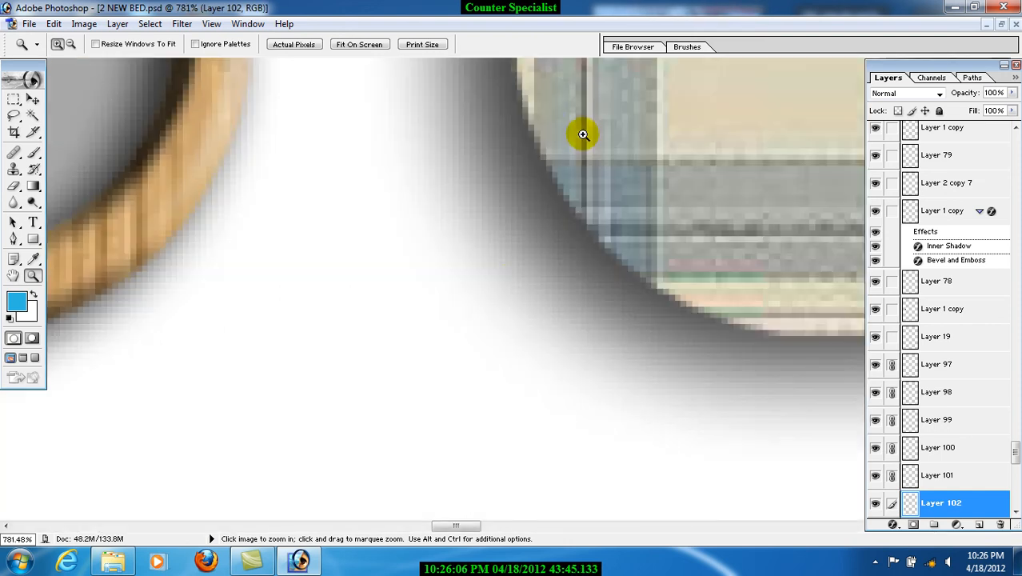
right_click(493, 254)
left_click(510, 264)
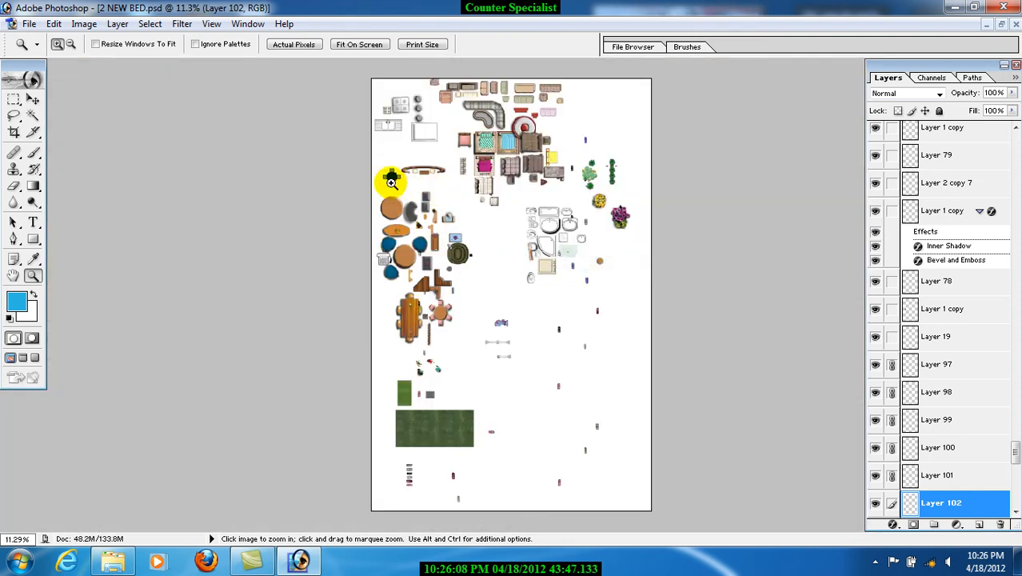
left_click_drag(433, 195, 466, 144)
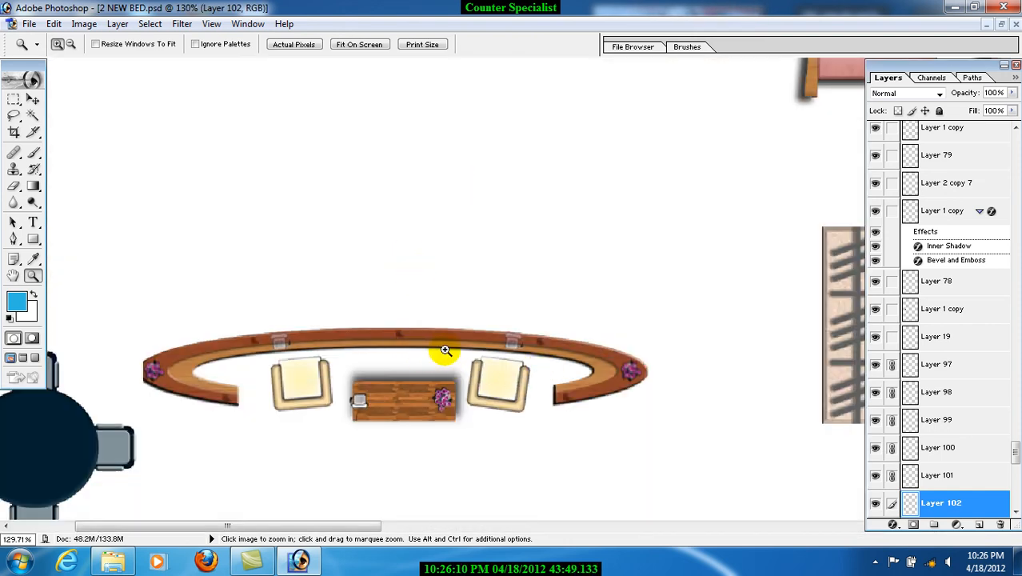
right_click(541, 231)
left_click(596, 260)
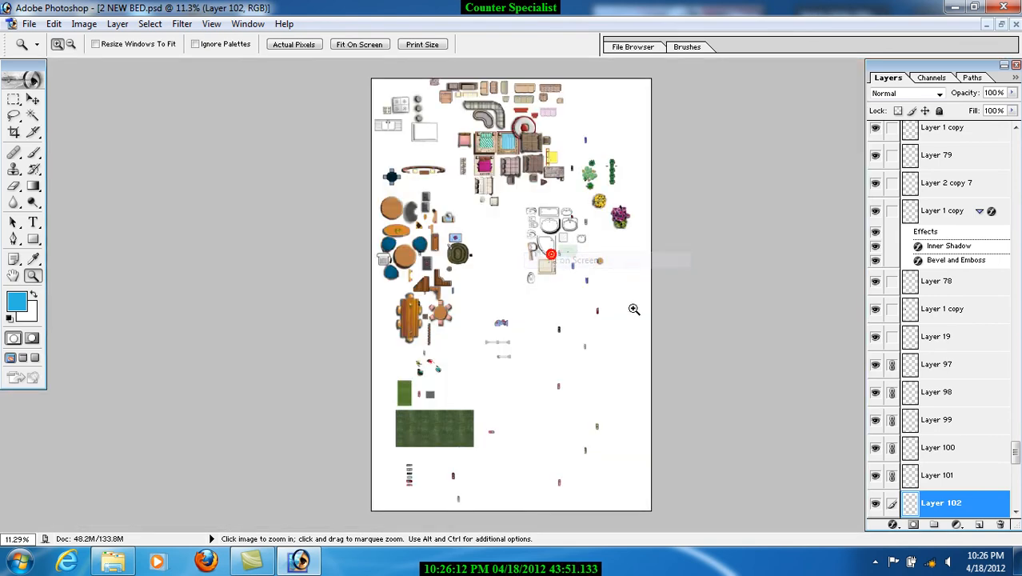
Examine the beds and carpets in the library at close range, and return 2 NEW BED.psd to a floating window beside plan.psd
left_click_drag(438, 138, 491, 199)
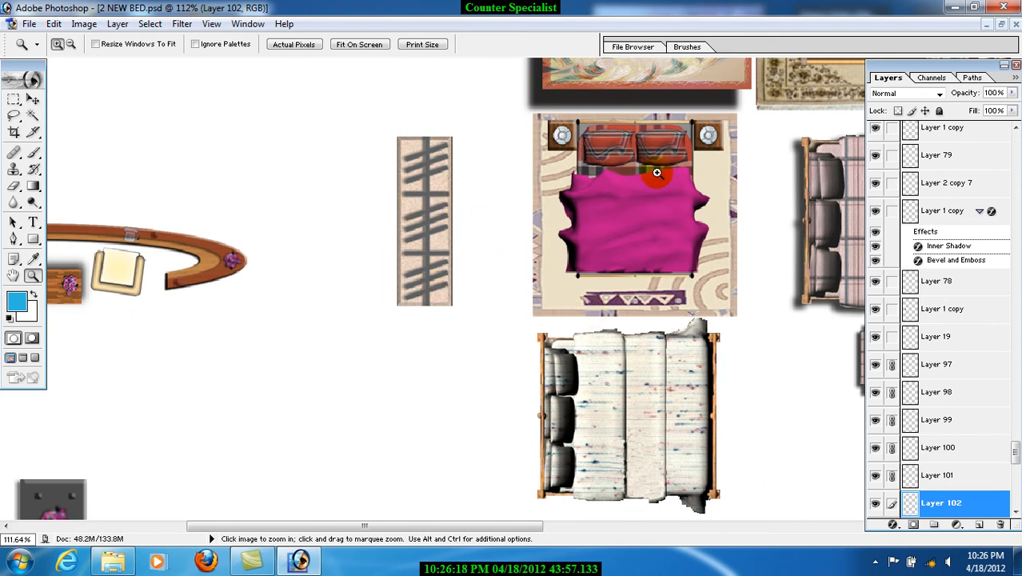
left_click_drag(660, 148, 439, 345)
left_click_drag(612, 222, 481, 271)
left_click_drag(608, 250, 478, 289)
left_click_drag(622, 343, 522, 287)
left_click_drag(639, 221, 597, 231)
left_click_drag(372, 200, 525, 342)
left_click_drag(406, 324, 496, 359)
right_click(442, 224)
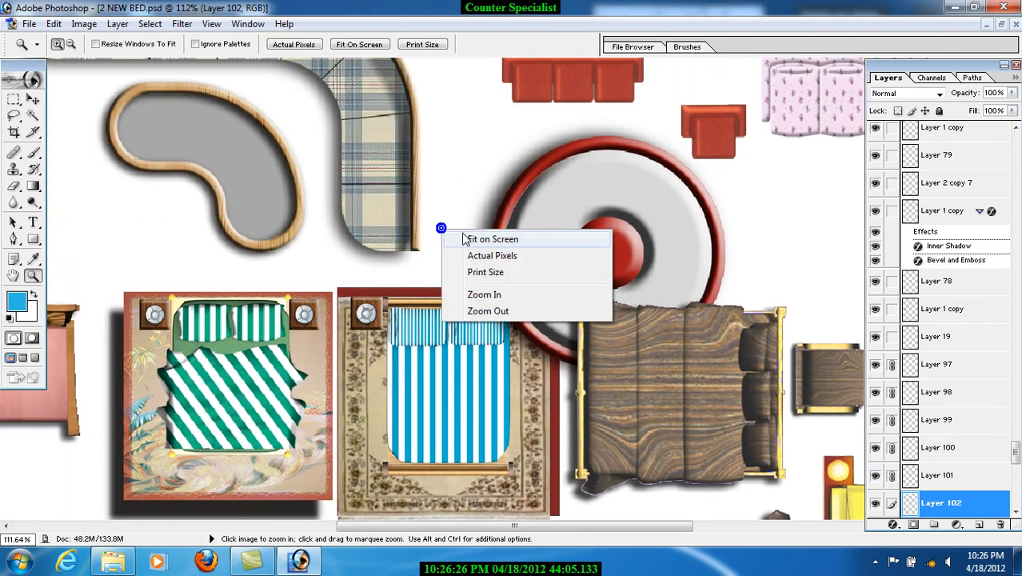
left_click(464, 236)
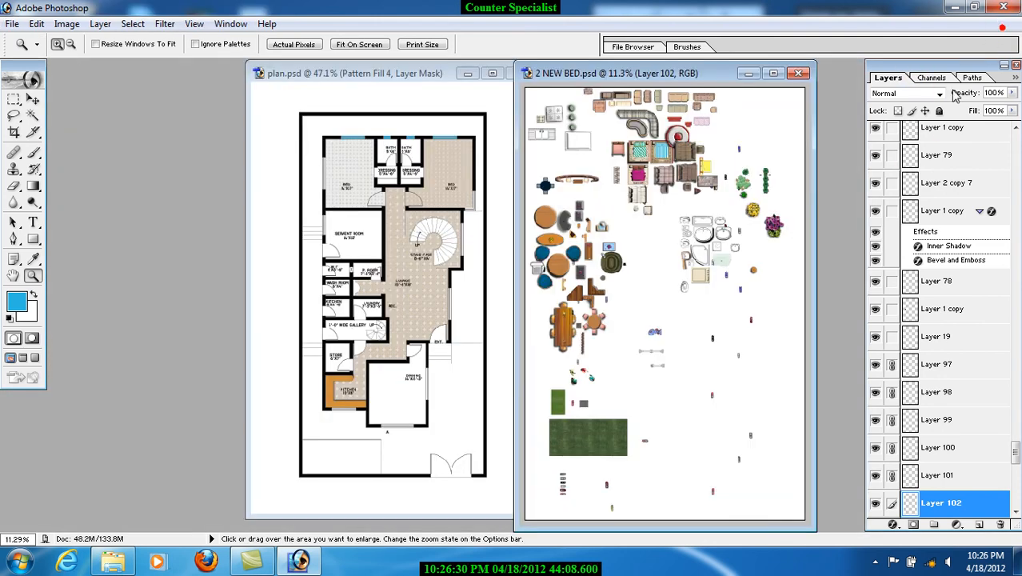
left_click(1001, 24)
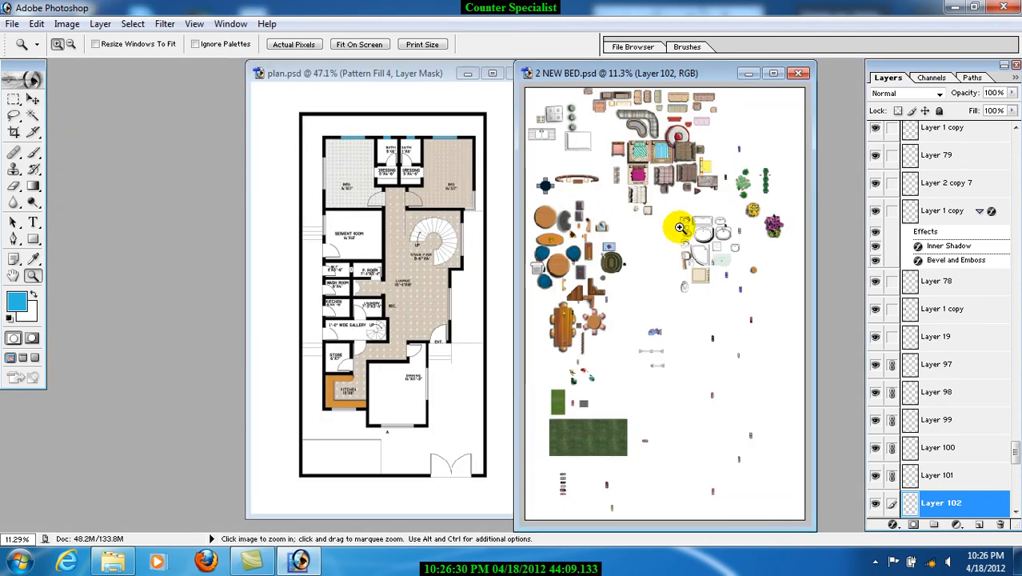
Copy the brown wood-grain double bed, Layer 1 of 2 NEW BED.psd, into the bedroom beside the servant room in plan.psd
left_click(32, 100)
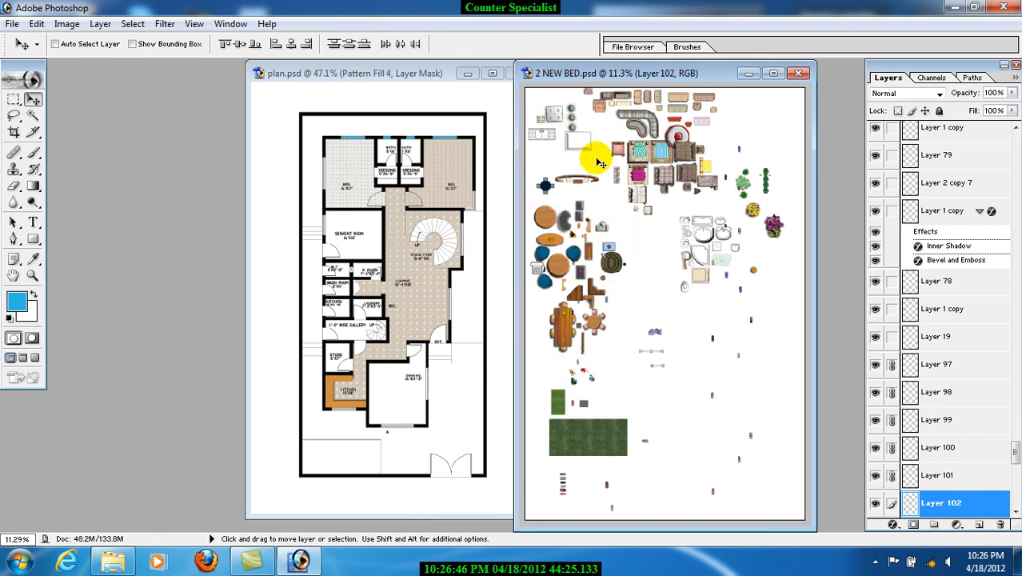
right_click(689, 155)
left_click(698, 160)
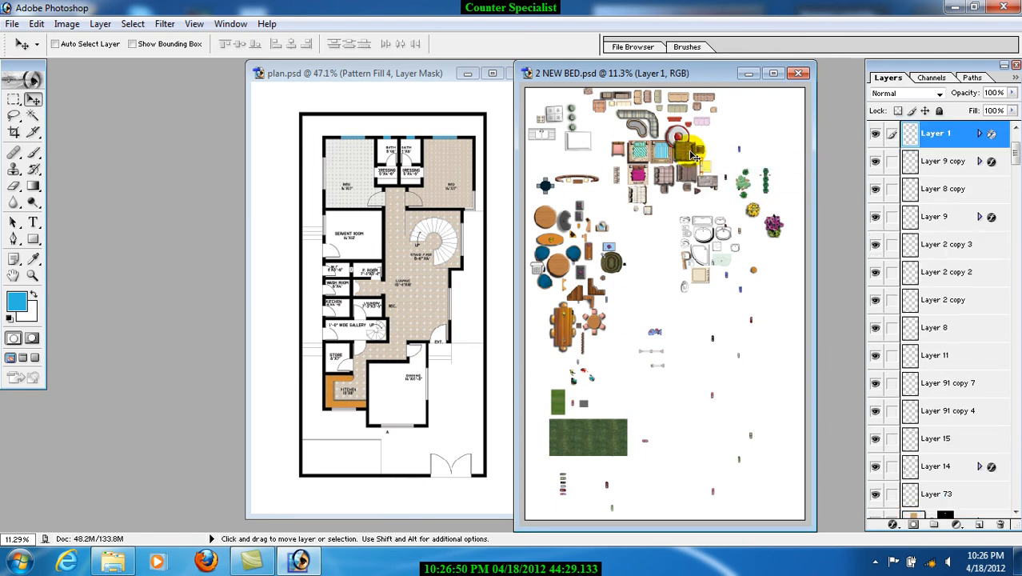
left_click_drag(688, 152, 365, 172)
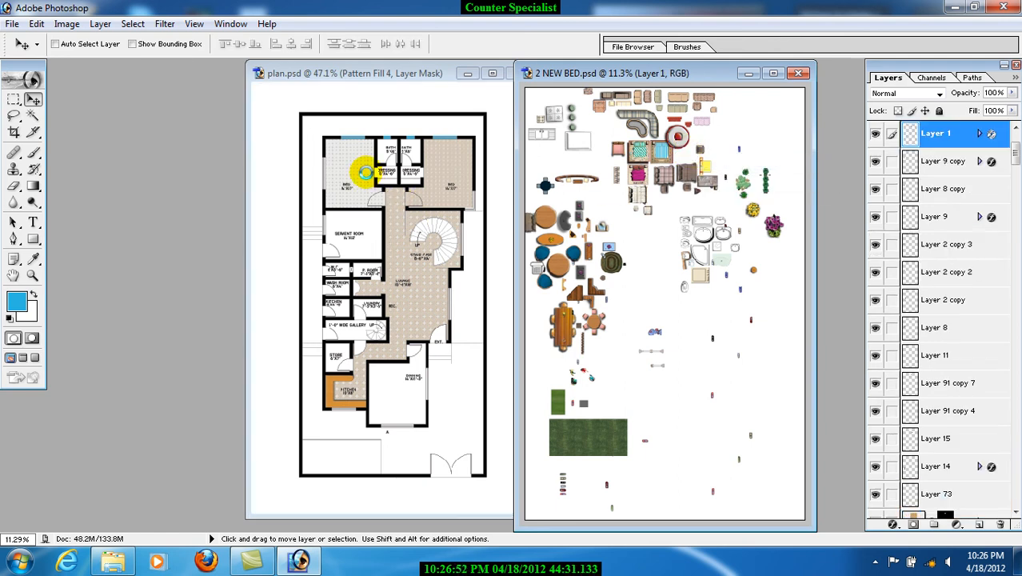
Copy the matching bedside piece, Layer 2 of 2 NEW BED.psd, into the servant room of plan.psd
left_click(702, 156)
right_click(703, 154)
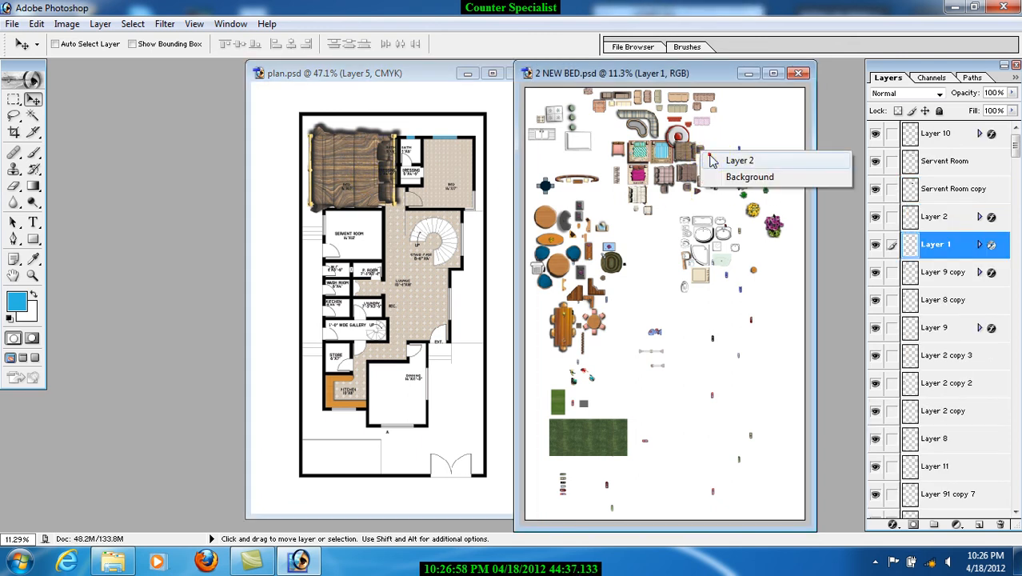
left_click(732, 160)
left_click_drag(574, 218, 353, 221)
Copy the round wooden table, Layer 9 copy with its linked layer, over the wash room and laundry area of plan.psd
left_click(737, 196)
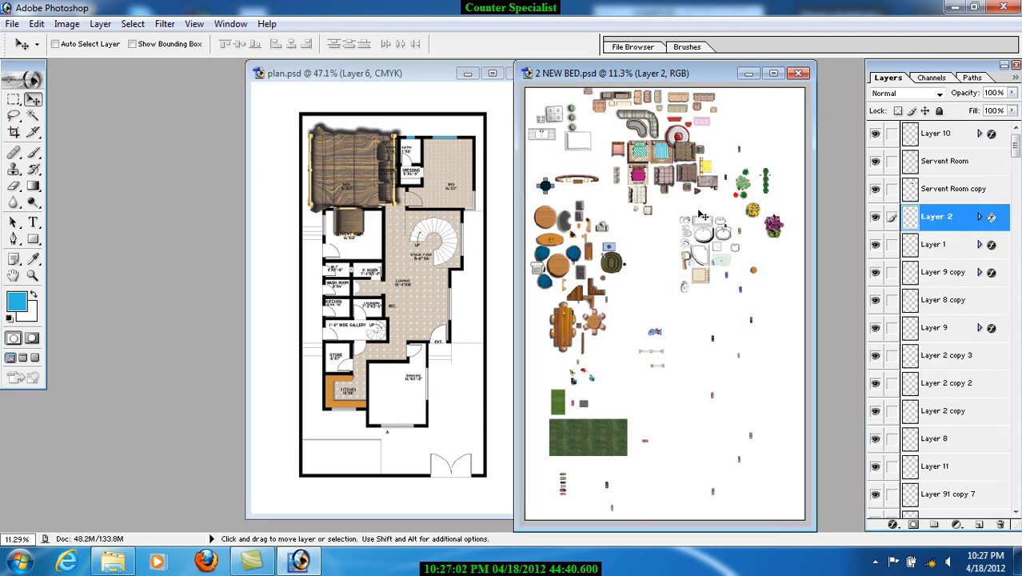
right_click(545, 219)
left_click(552, 228)
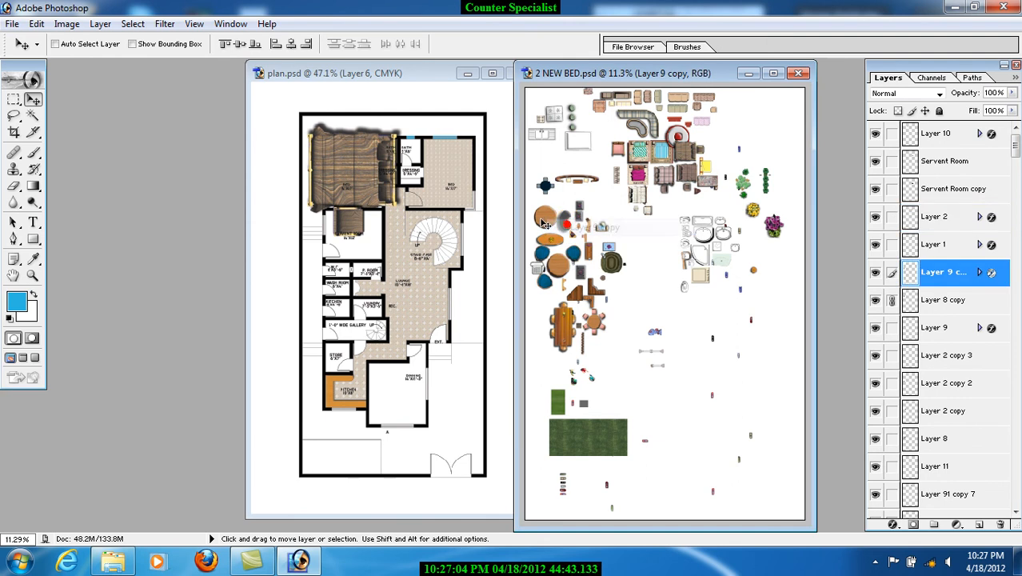
left_click_drag(529, 254, 384, 284)
Copy the glass-topped desk with its chair, including its linked layers, into the bedroom above the staircase in plan.psd
left_click(632, 253)
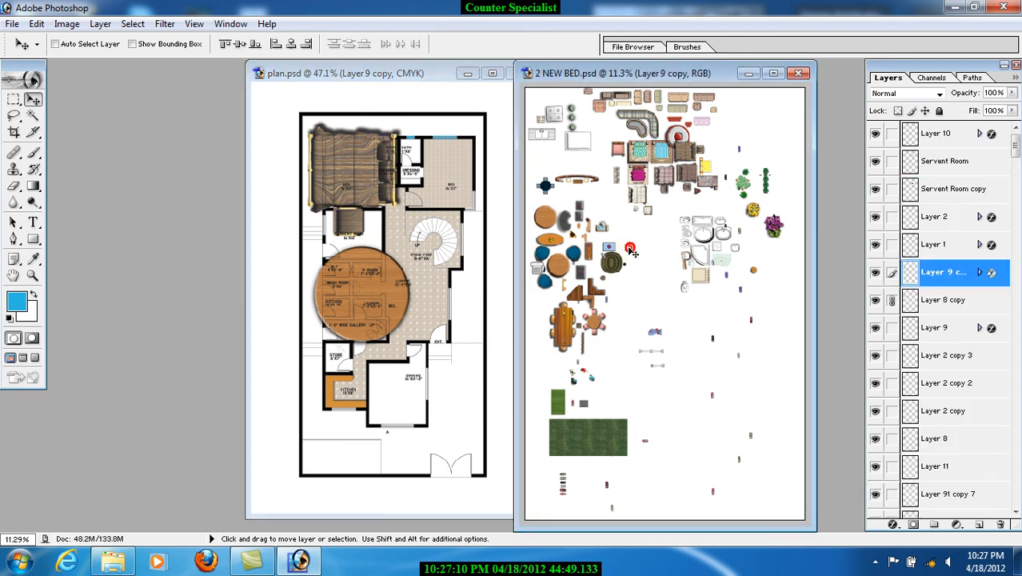
left_click(582, 167)
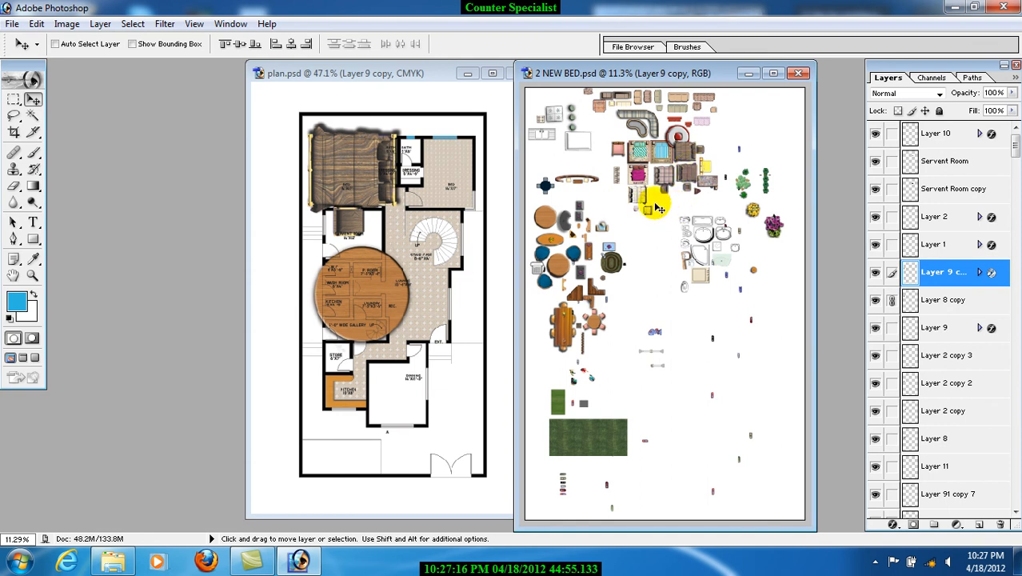
right_click(605, 230)
left_click(628, 235)
left_click_drag(529, 266, 438, 187)
Copy the small corner computer table, Layer 31 of 2 NEW BED.psd, between the servant room and the staircase in plan.psd
left_click_drag(617, 268, 590, 247)
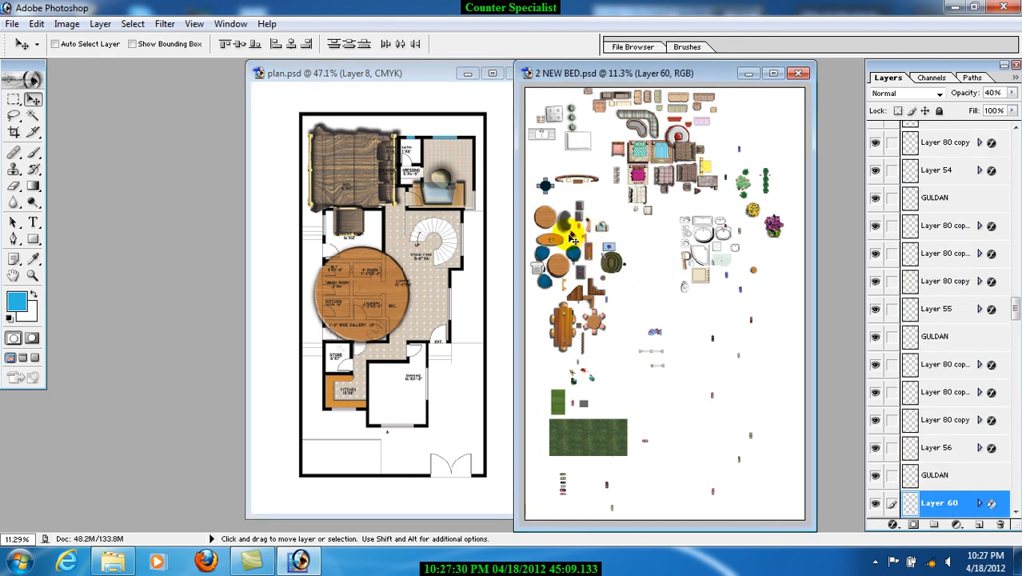
right_click(576, 238)
left_click(604, 238)
left_click_drag(604, 239, 400, 224)
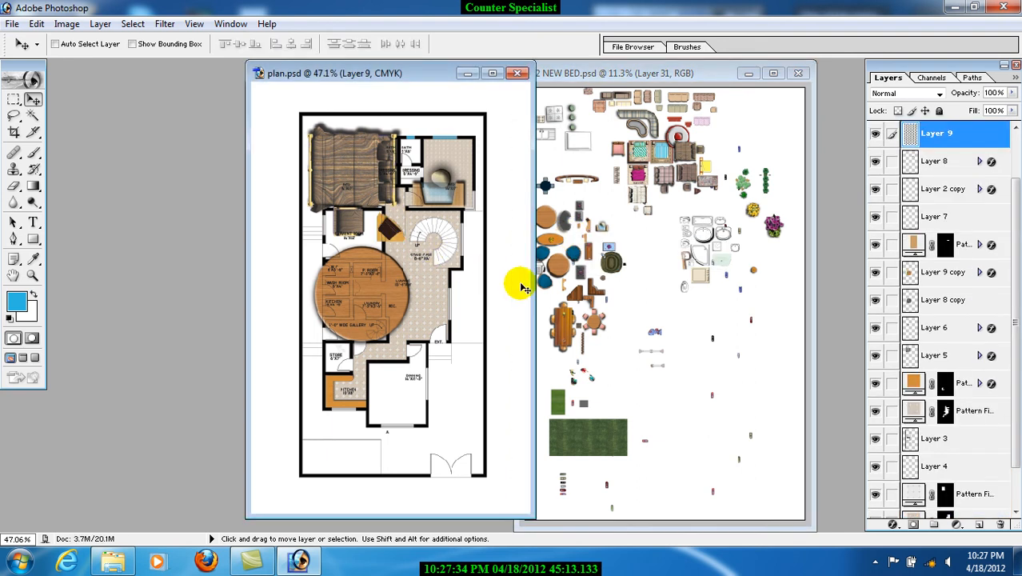
Copy the green braided oval rug, Layer 12 of 2 NEW BED.psd, over the lounge and dining area of plan.psd
left_click(610, 261)
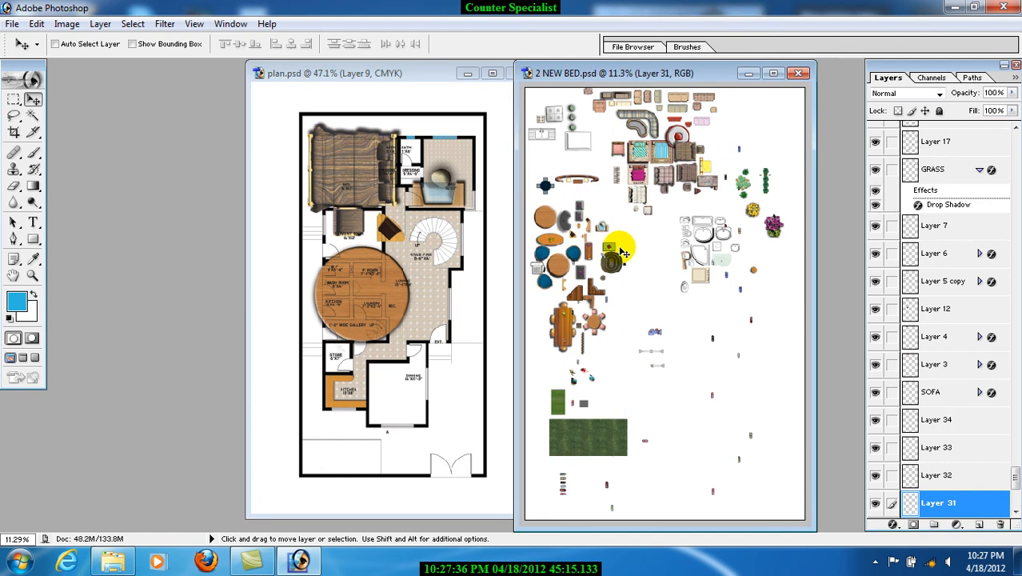
left_click_drag(625, 253, 651, 314)
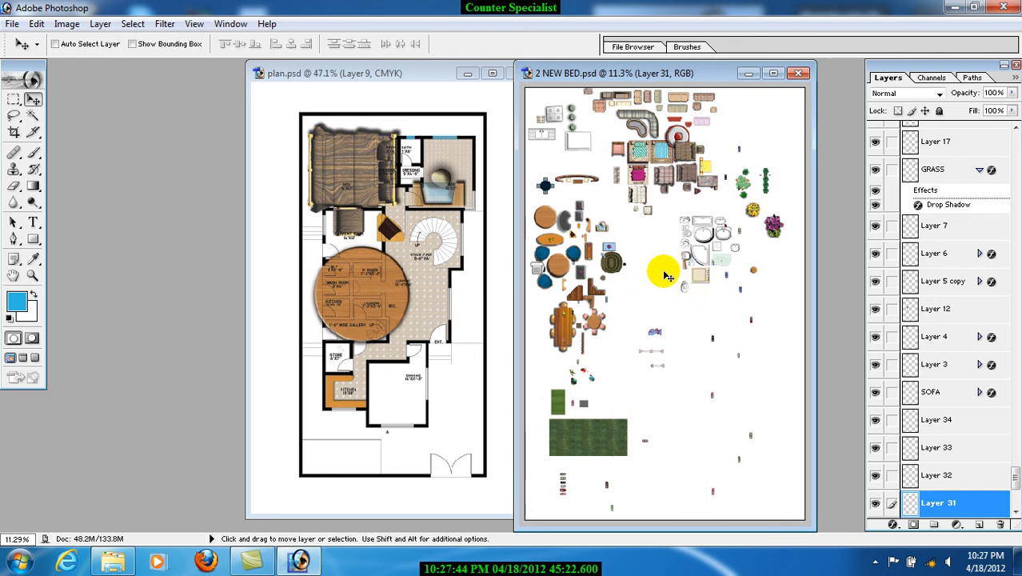
right_click(611, 261)
left_click(588, 271)
left_click_drag(587, 270, 438, 360)
Unlink the other cars from Layer 99 in 2 NEW BED.psd and copy its red car to the open area near the plan's gate
left_click(634, 360)
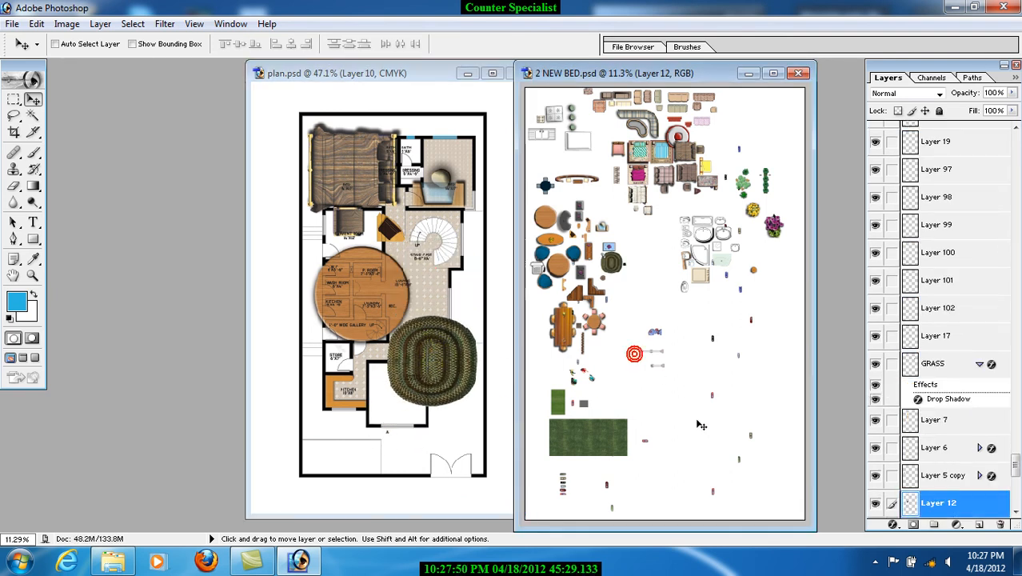
right_click(755, 440)
left_click(788, 448)
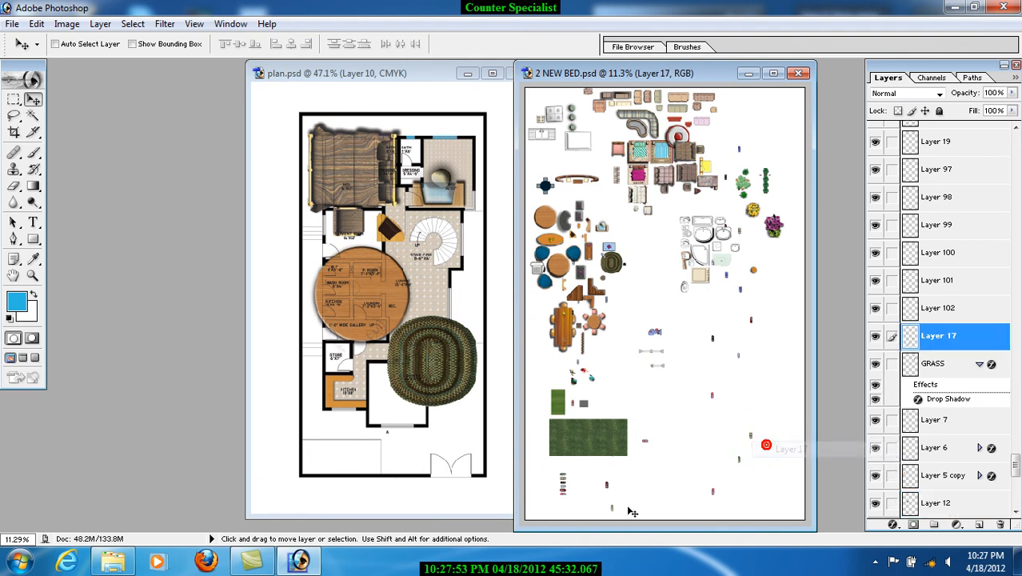
right_click(564, 494)
left_click(590, 497)
left_click(892, 169)
left_click(893, 197)
left_click(893, 253)
left_click(892, 280)
left_click(893, 308)
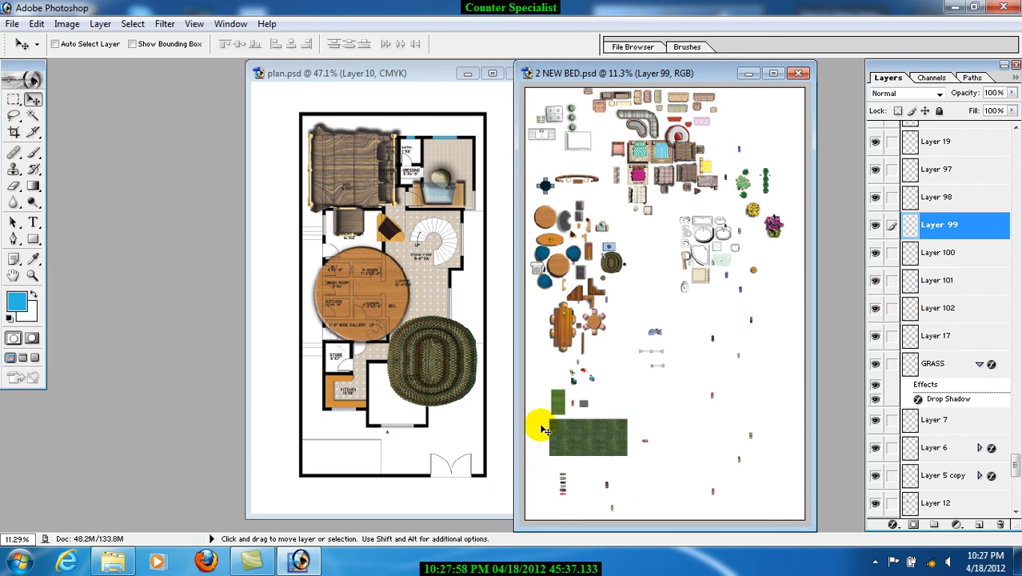
left_click_drag(569, 486, 404, 442)
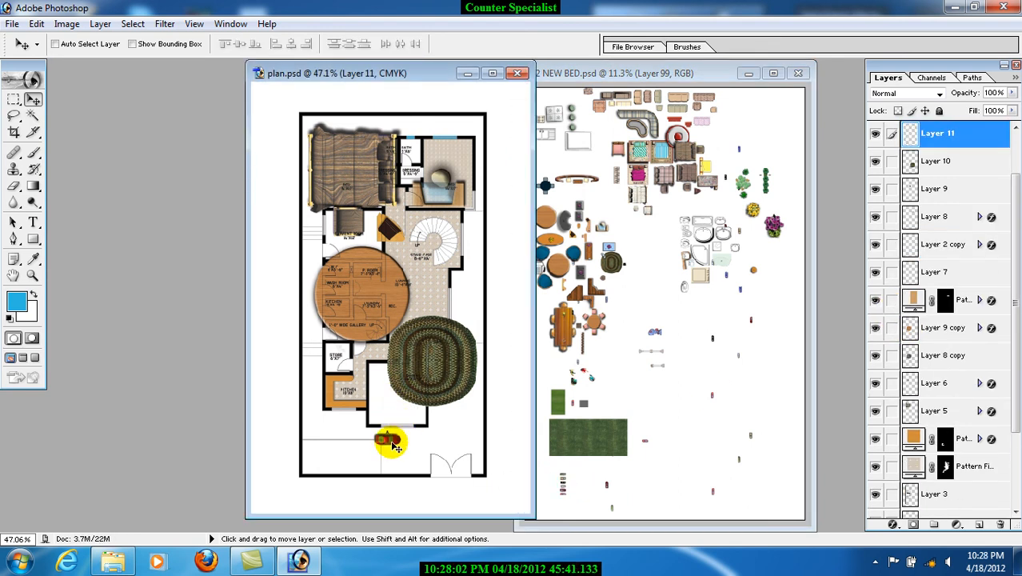
Copy the group of four walking people, Layer 92 of 2 NEW BED.psd, around the kitchen in plan.psd
left_click(635, 359)
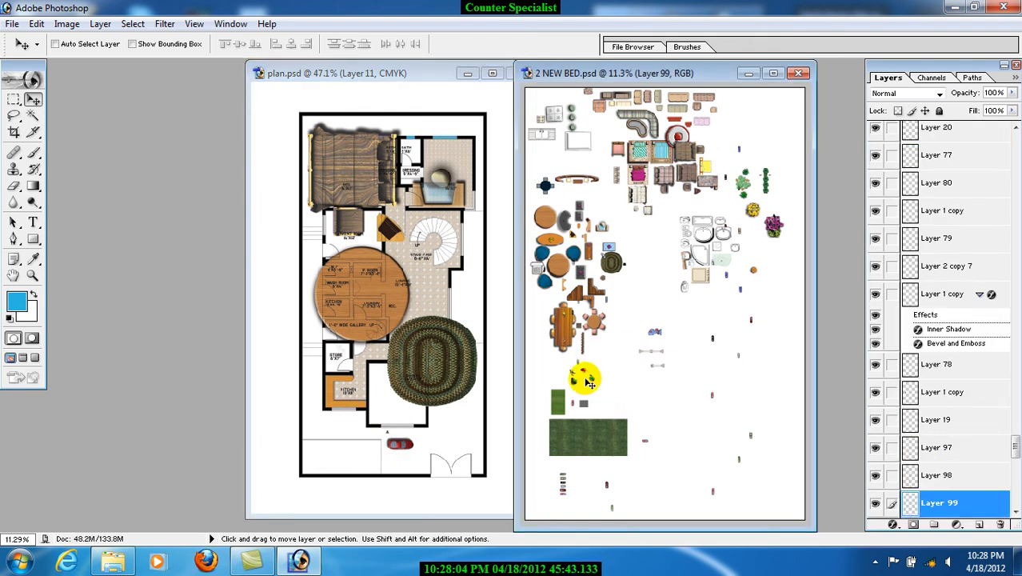
right_click(525, 388)
left_click(560, 393)
left_click_drag(560, 393, 330, 399)
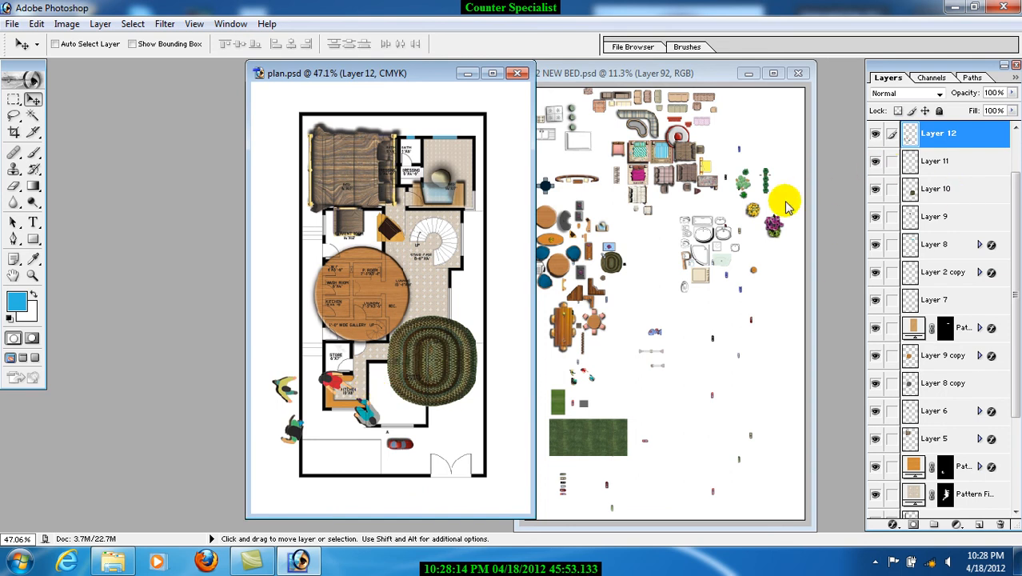
Close the 2 NEW BED.psd library file without saving its changes
left_click(724, 256)
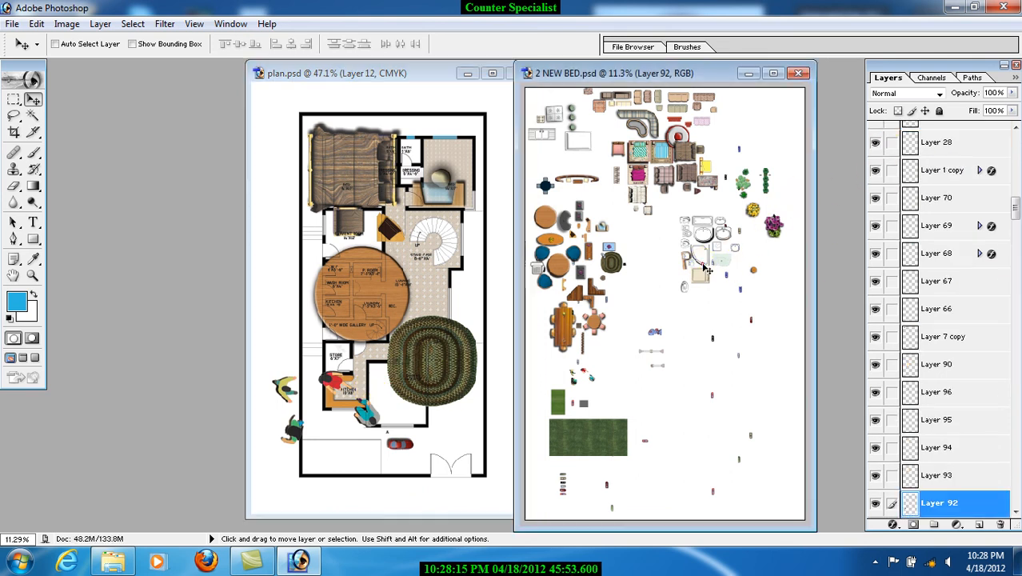
left_click(801, 74)
left_click(516, 215)
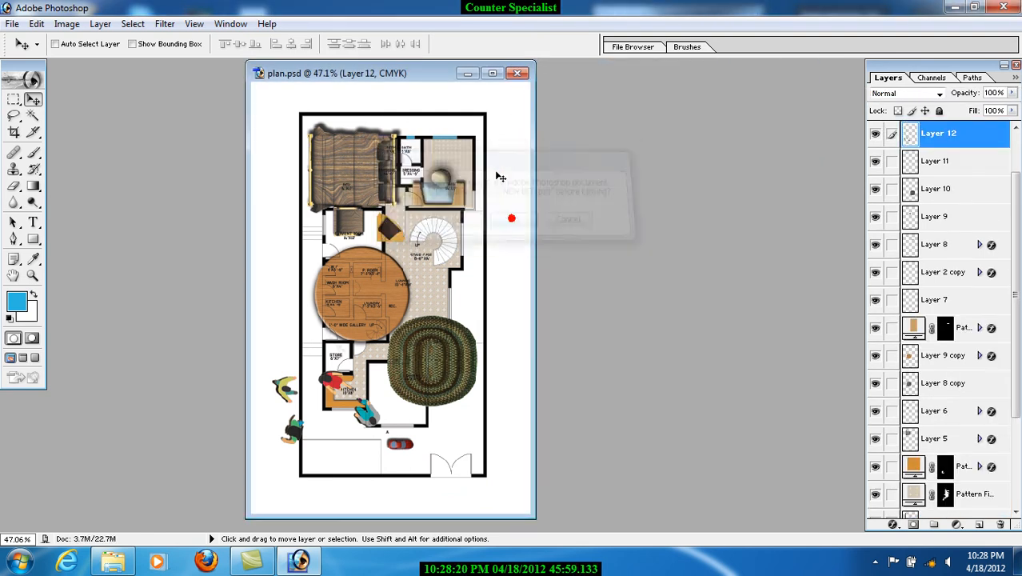
Maximize the plan.psd window, enlarge the bedroom area and activate the Move tool
left_click(493, 74)
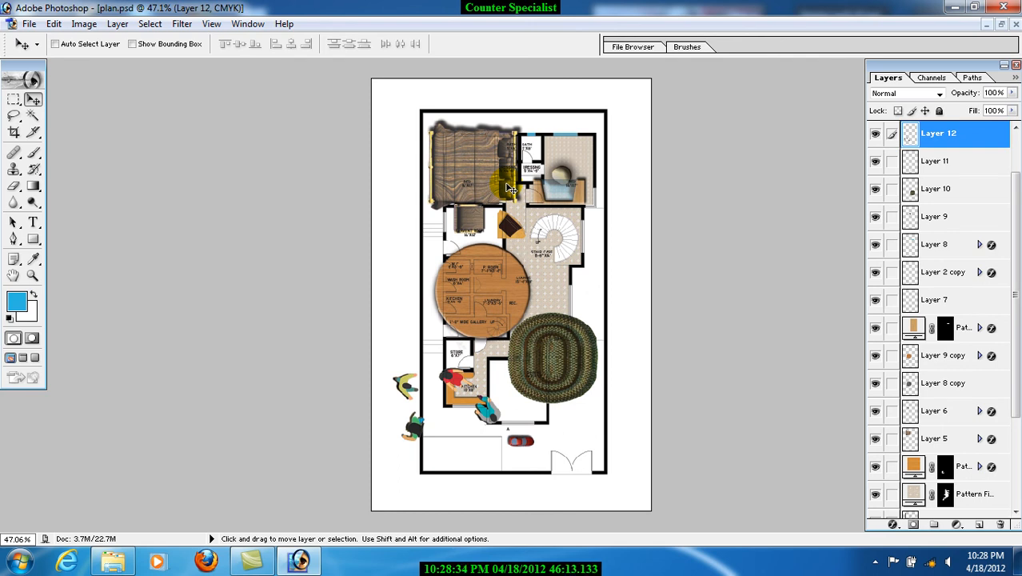
key("z")
left_click_drag(412, 99, 565, 269)
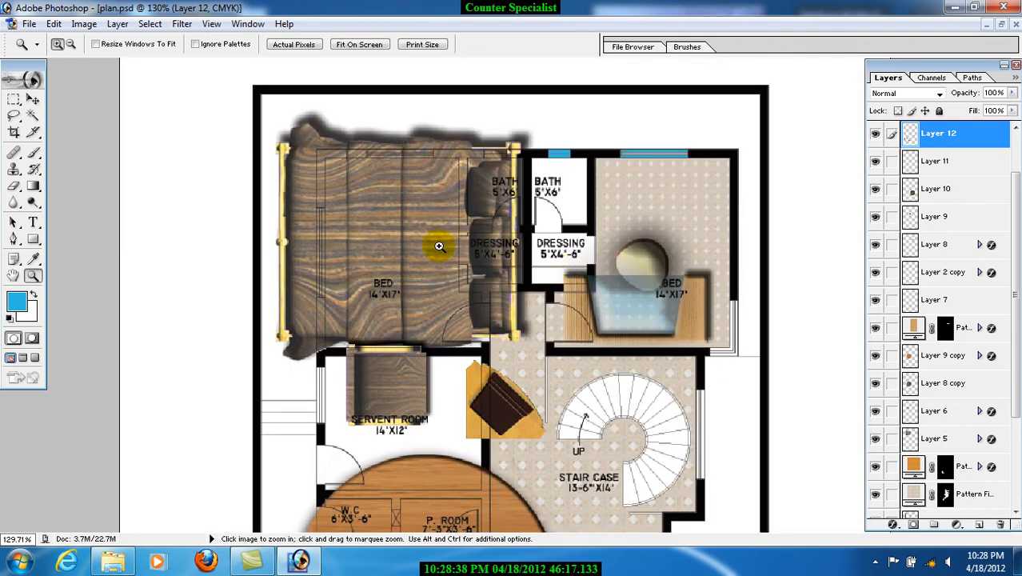
left_click(33, 99)
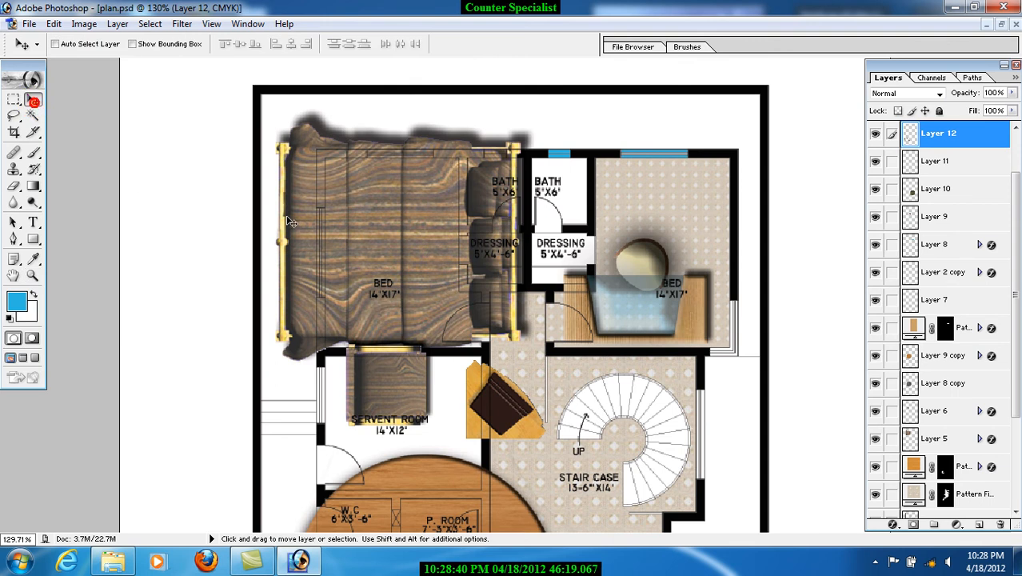
Select the wooden bed, Layer 5, and move it so its end lines up with the left bedroom's outer wall
right_click(384, 221)
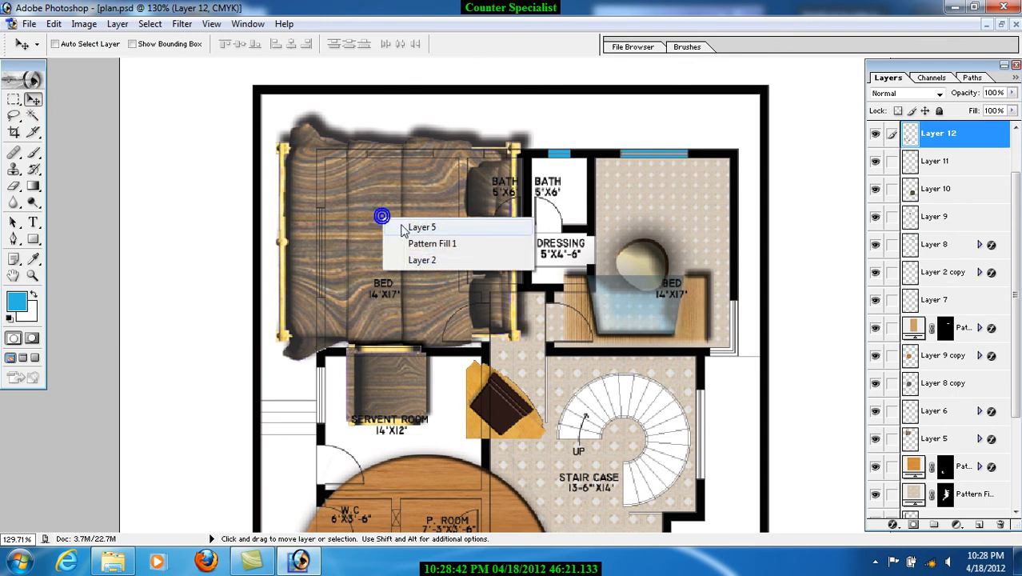
left_click(392, 226)
left_click_drag(392, 226, 588, 238)
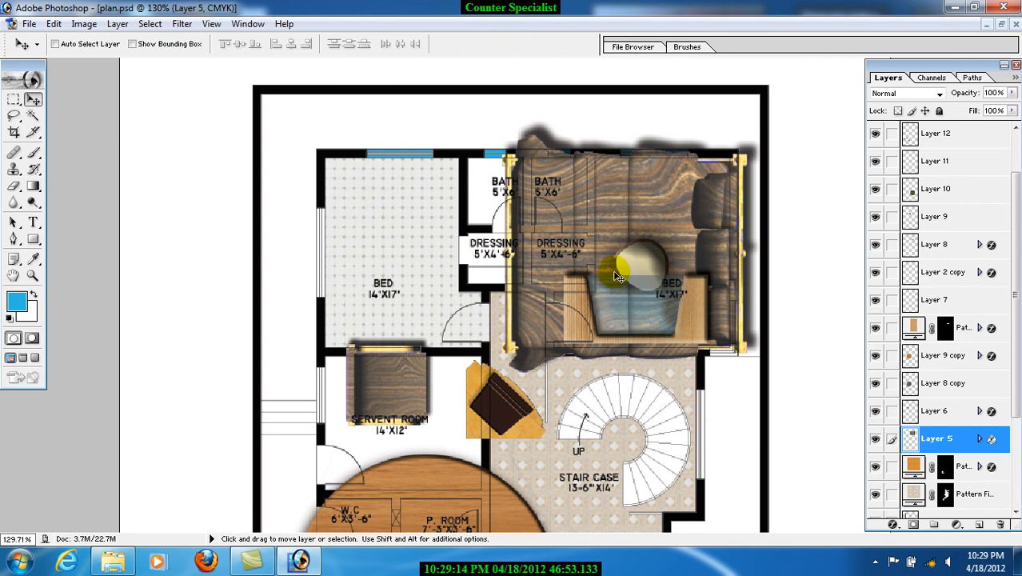
left_click_drag(569, 232, 384, 210)
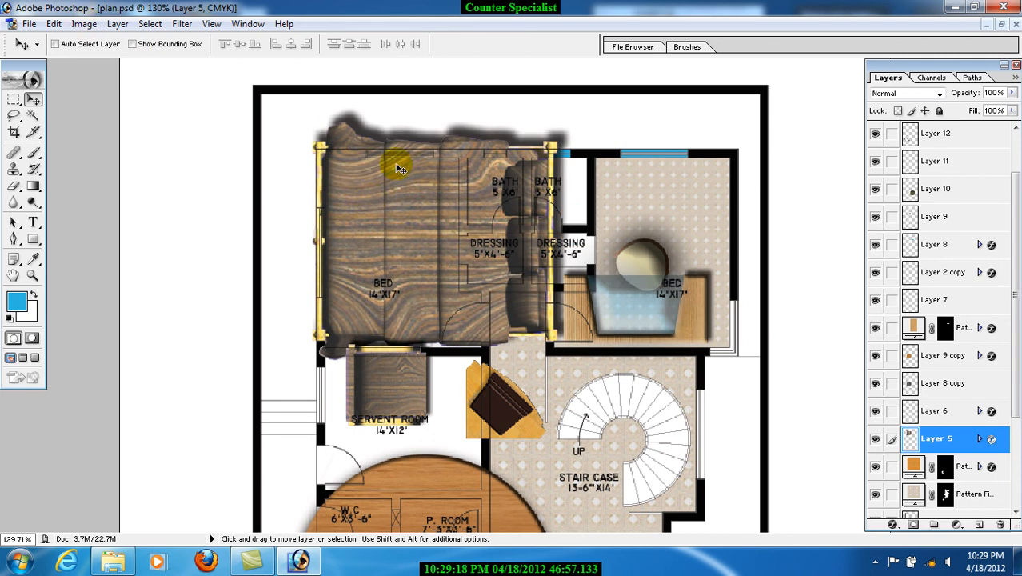
Try rotating the bed 90.3 degrees with Free Transform and undo the rotation
left_click(53, 24)
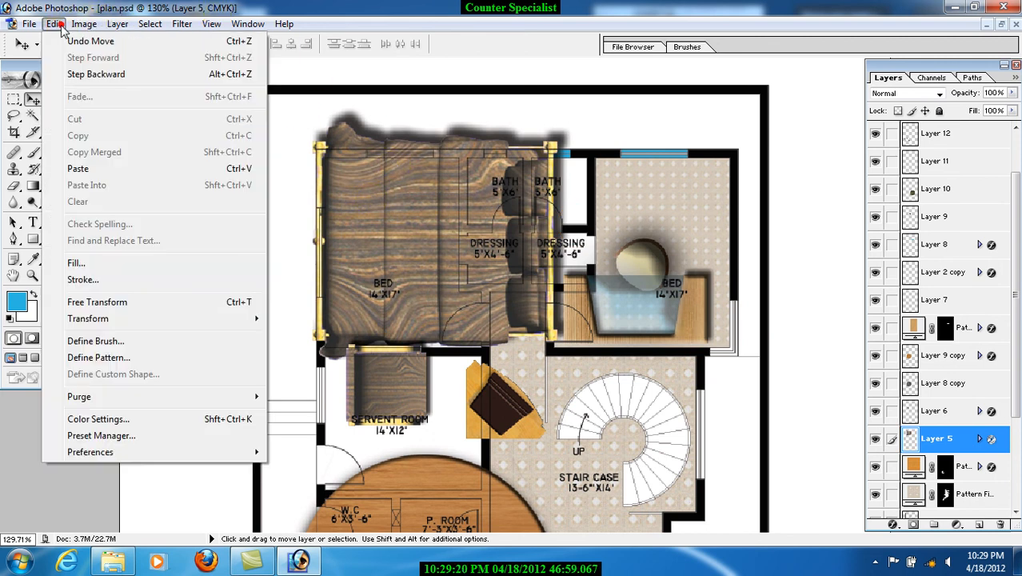
left_click(148, 302)
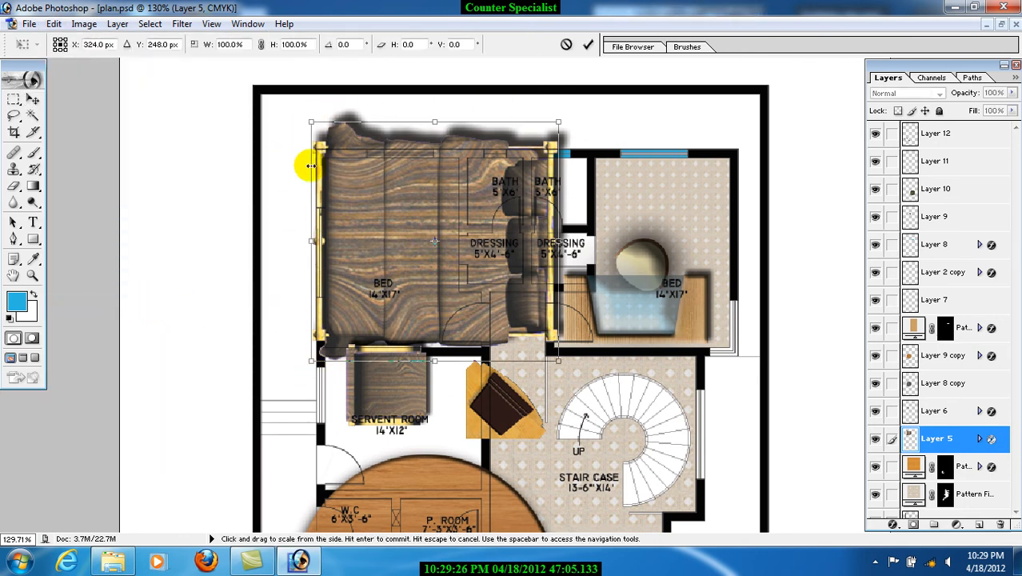
key("Return")
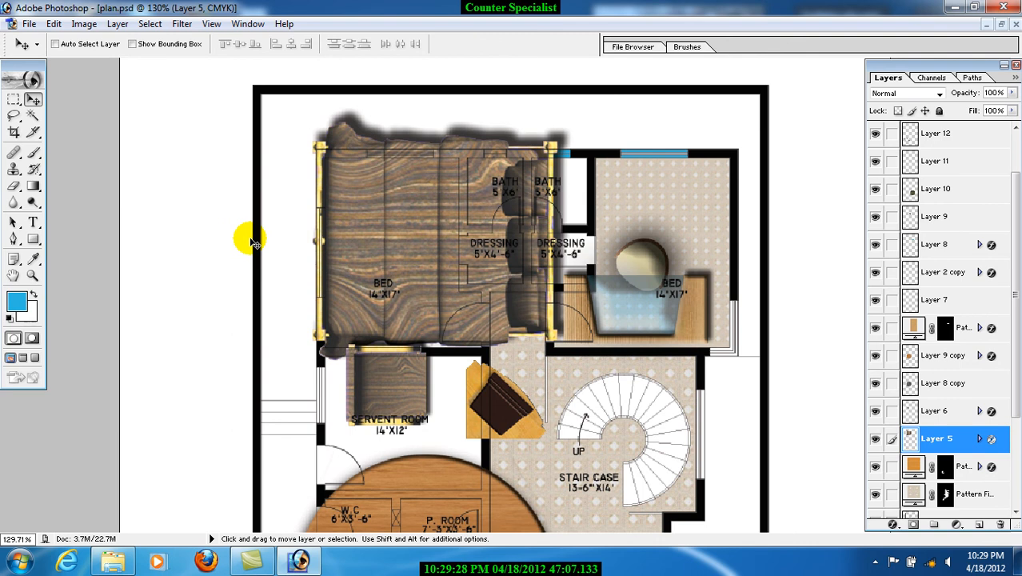
key("ctrl+t")
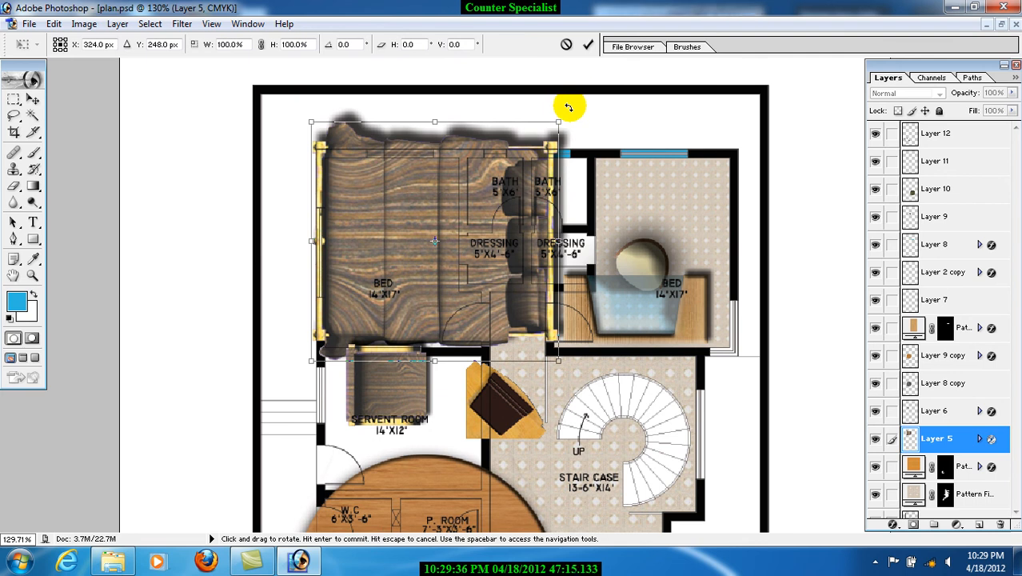
left_click_drag(568, 109, 503, 312)
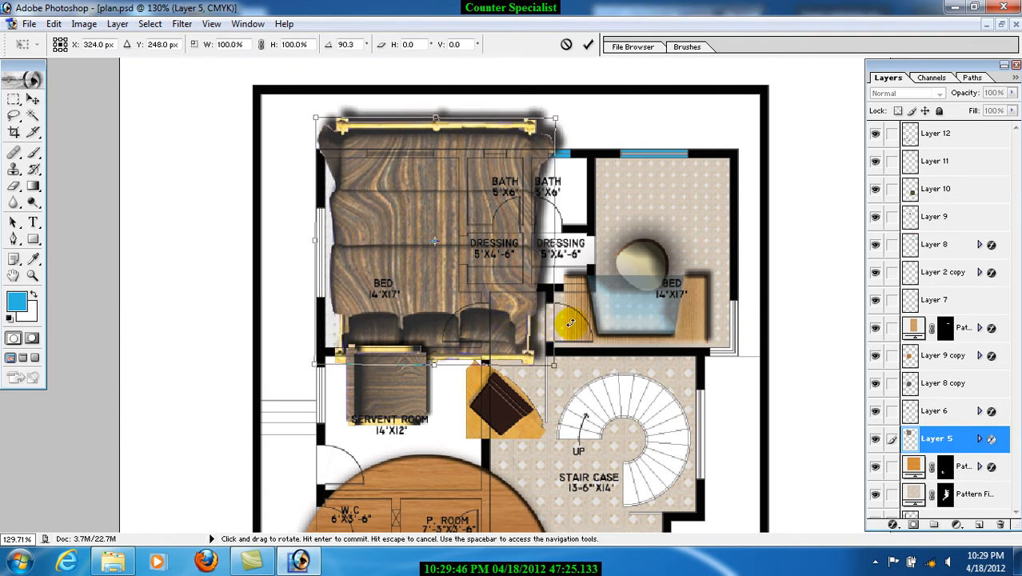
key("Return")
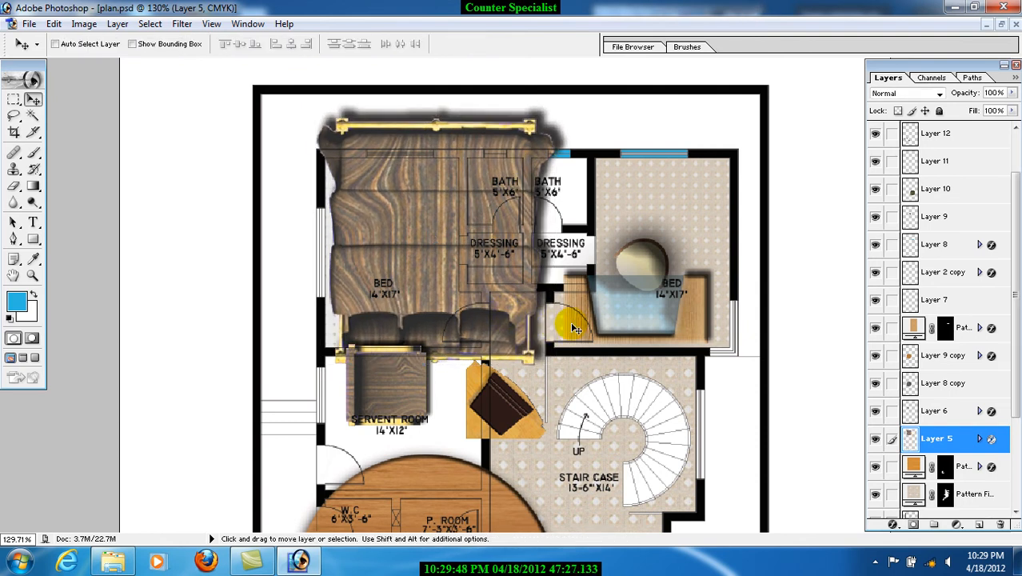
key("ctrl+z")
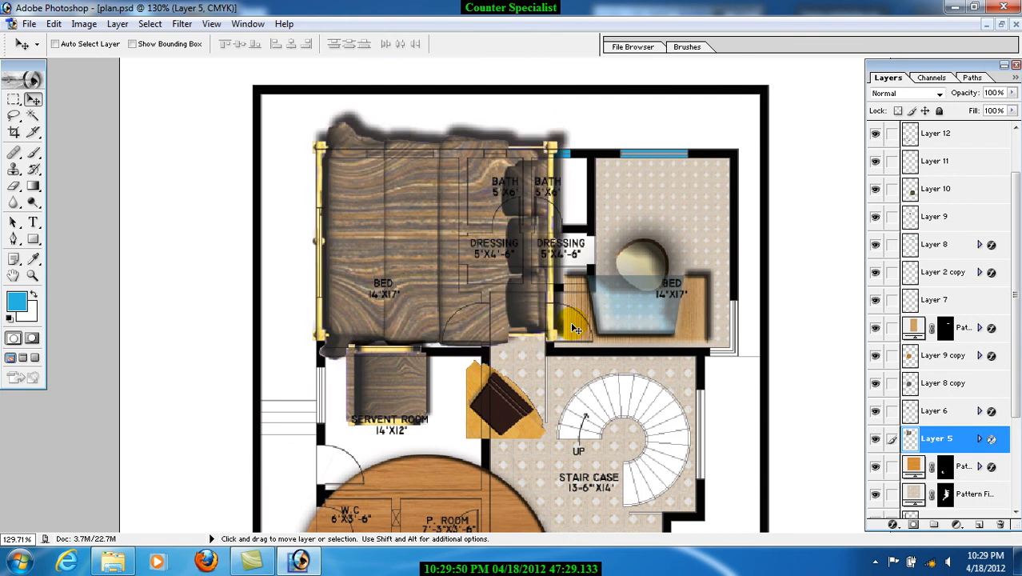
key("ctrl+t")
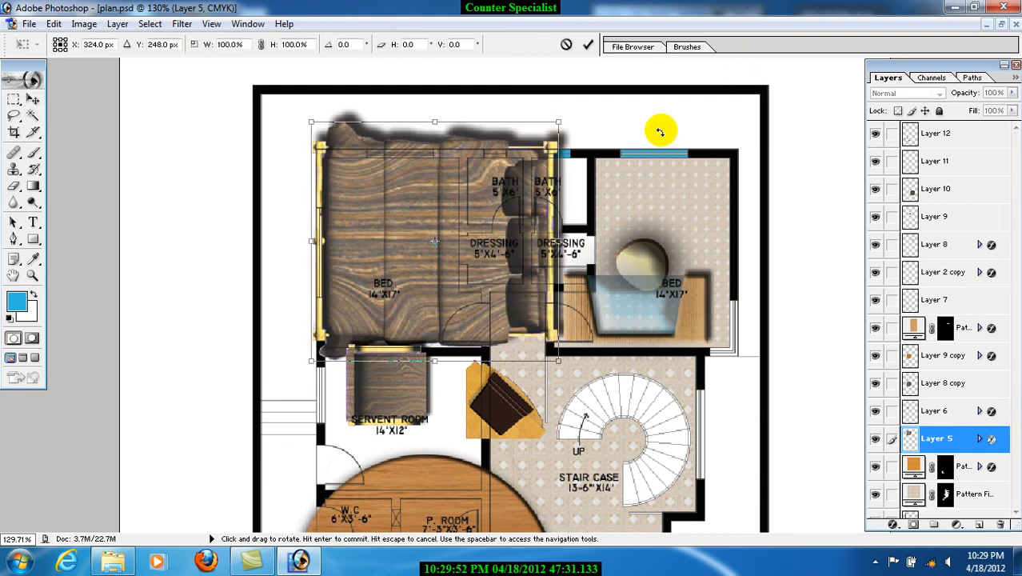
mouse_move(559, 121)
left_mouse_down()
mouse_move(364, 295)
mouse_move(366, 313)
mouse_move(587, 124)
mouse_move(556, 119)
left_mouse_up()
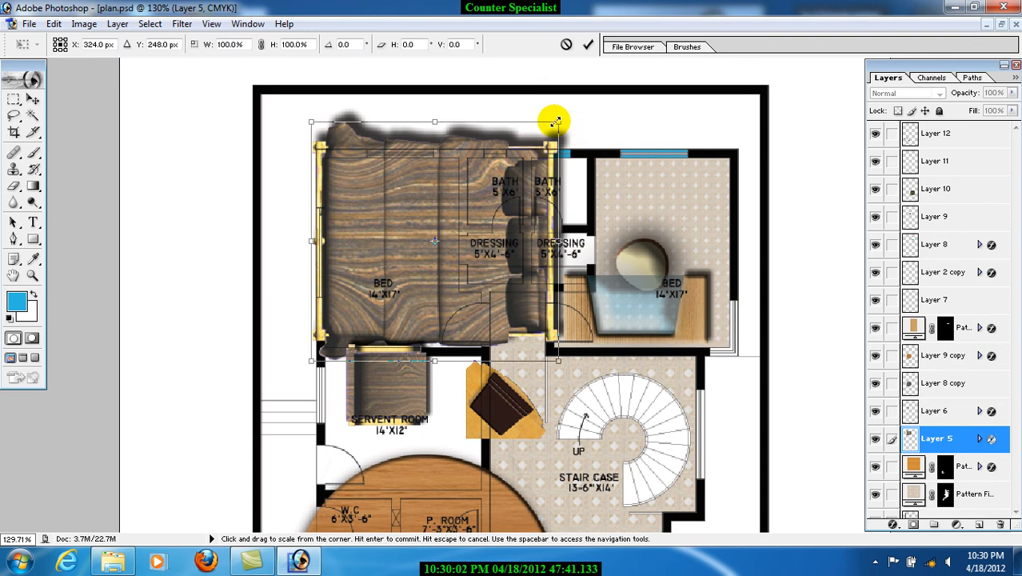
left_click_drag(557, 124, 411, 272)
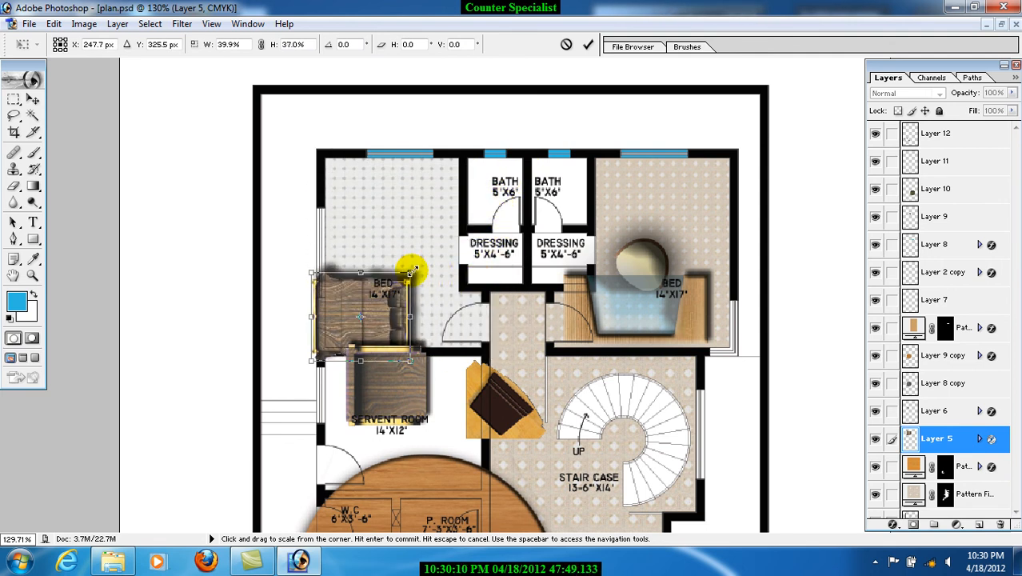
key("ctrl+z")
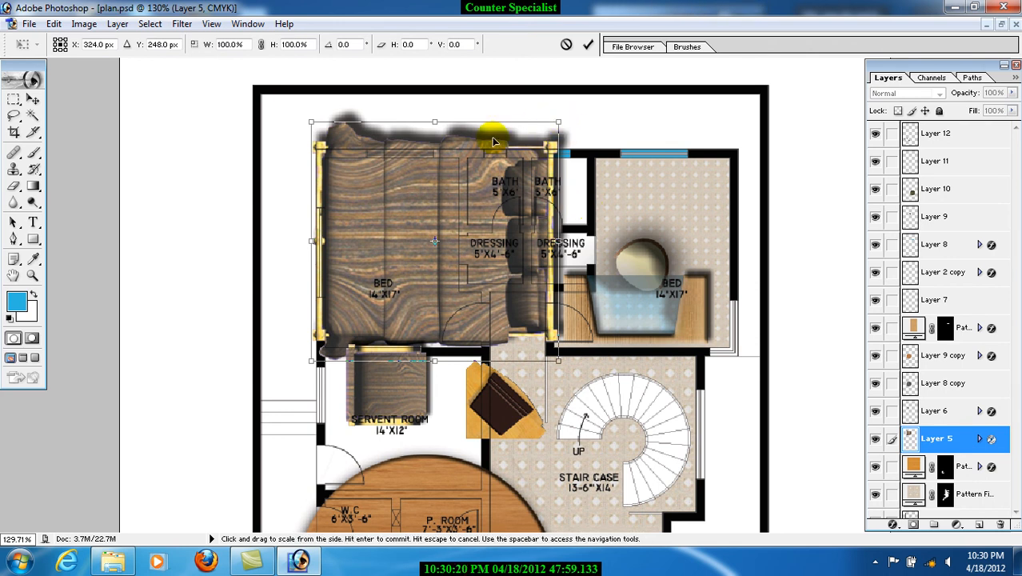
left_click_drag(447, 122, 447, 199)
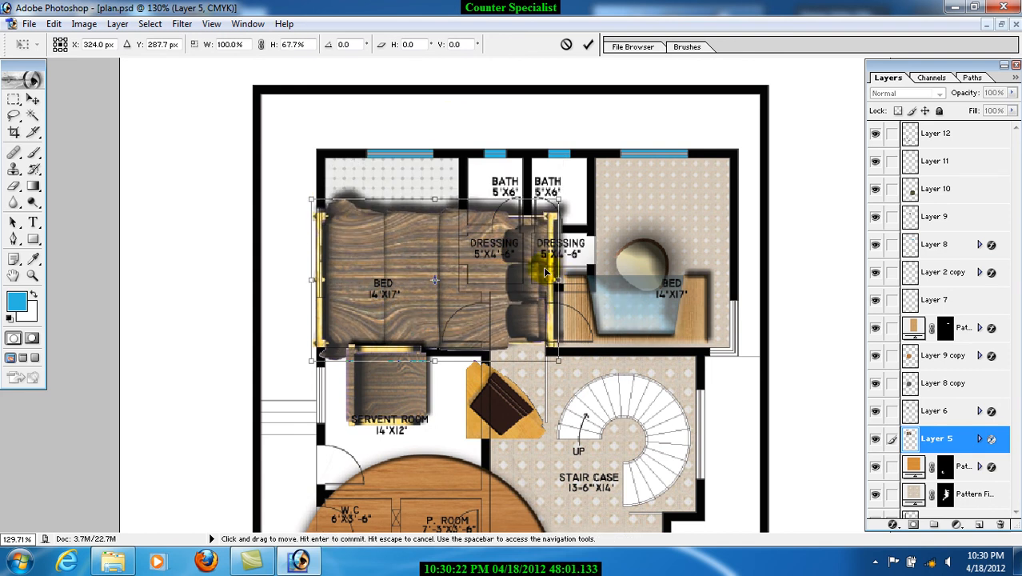
left_click_drag(558, 280, 432, 316)
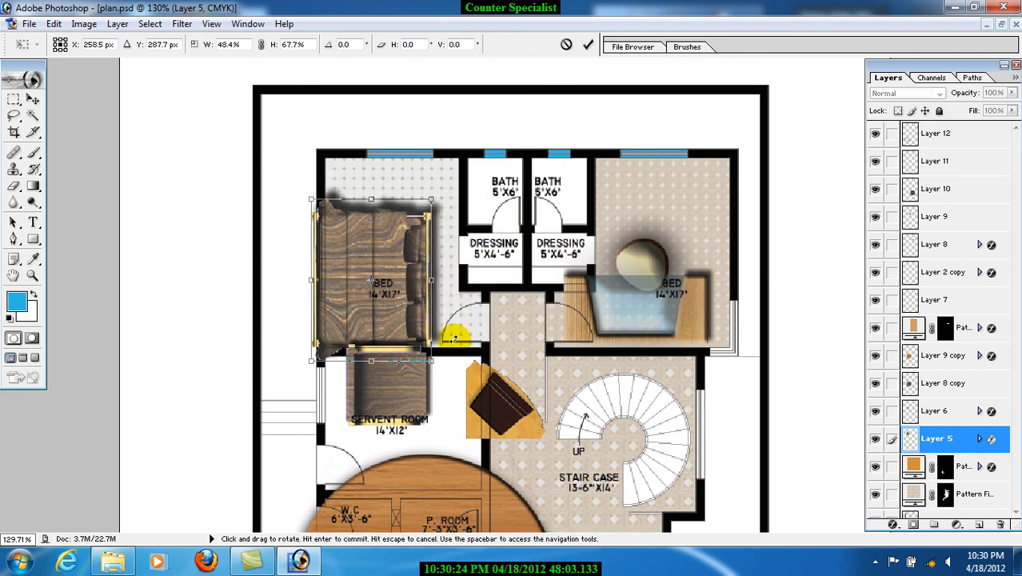
key("ctrl+z")
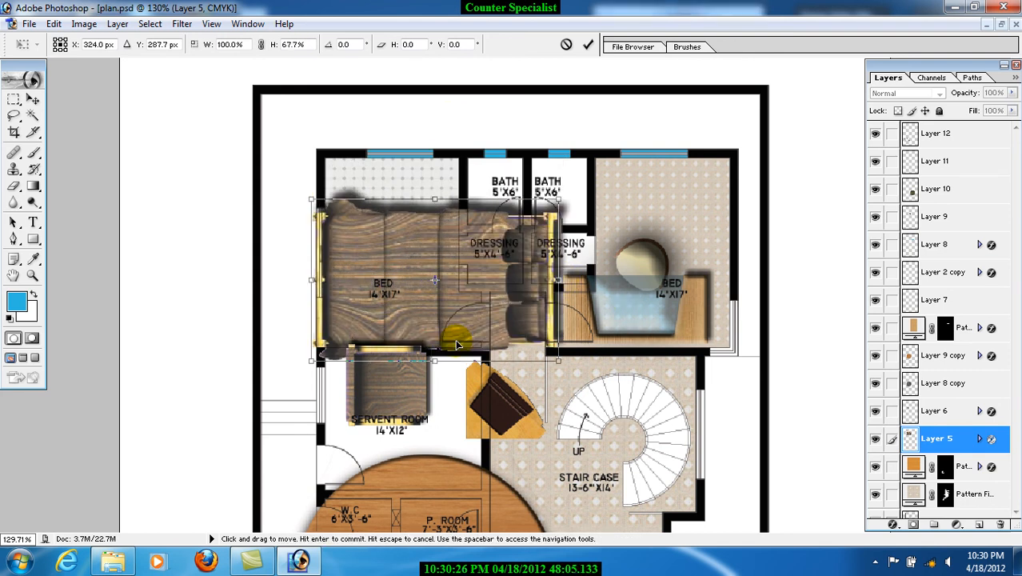
key("ctrl+z")
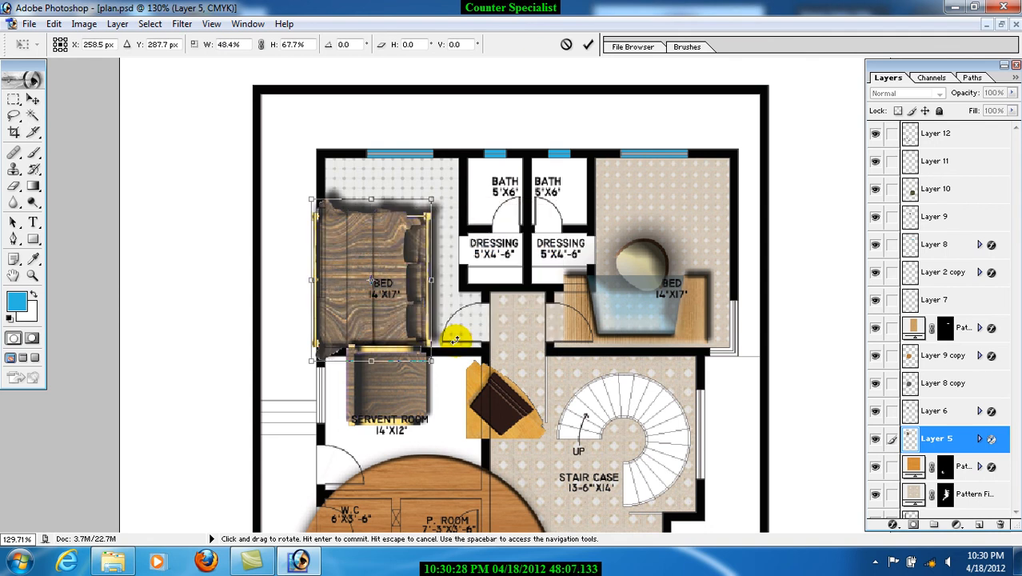
key("Escape")
Scale the bed proportionally to 42.8% and move it inside the left bedroom
key("ctrl+t")
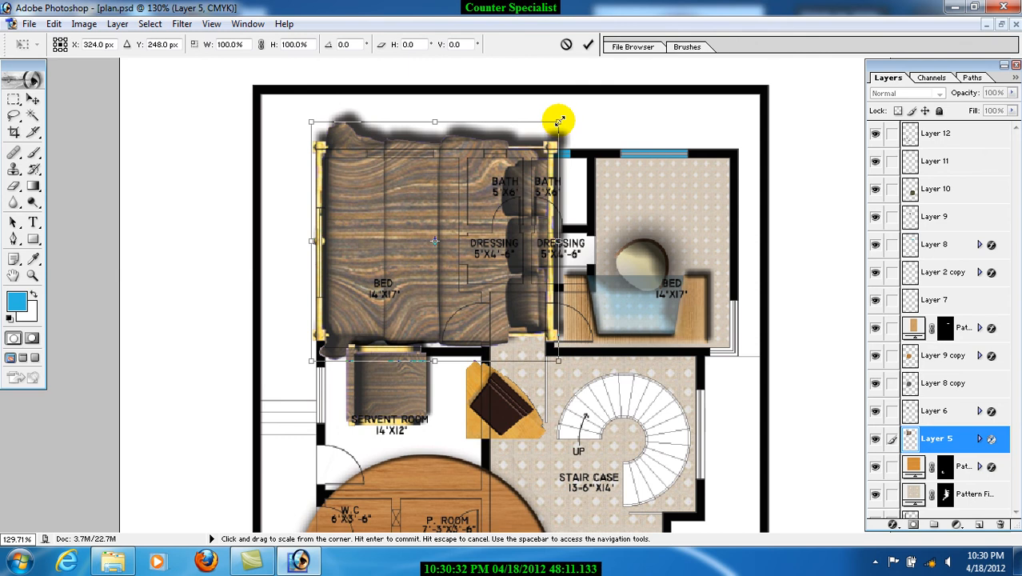
left_click_drag(559, 121, 454, 298)
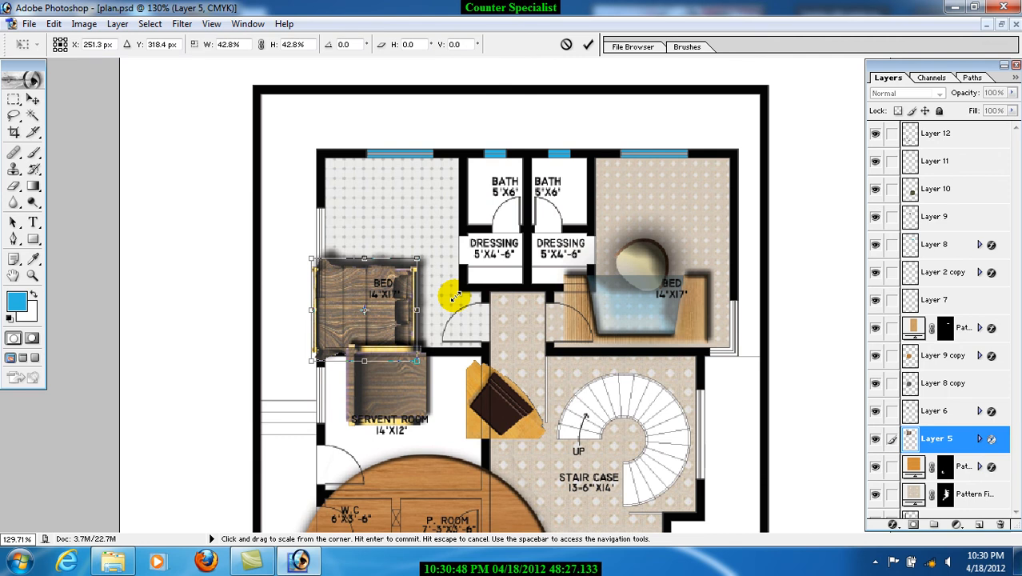
left_click_drag(454, 298, 454, 298)
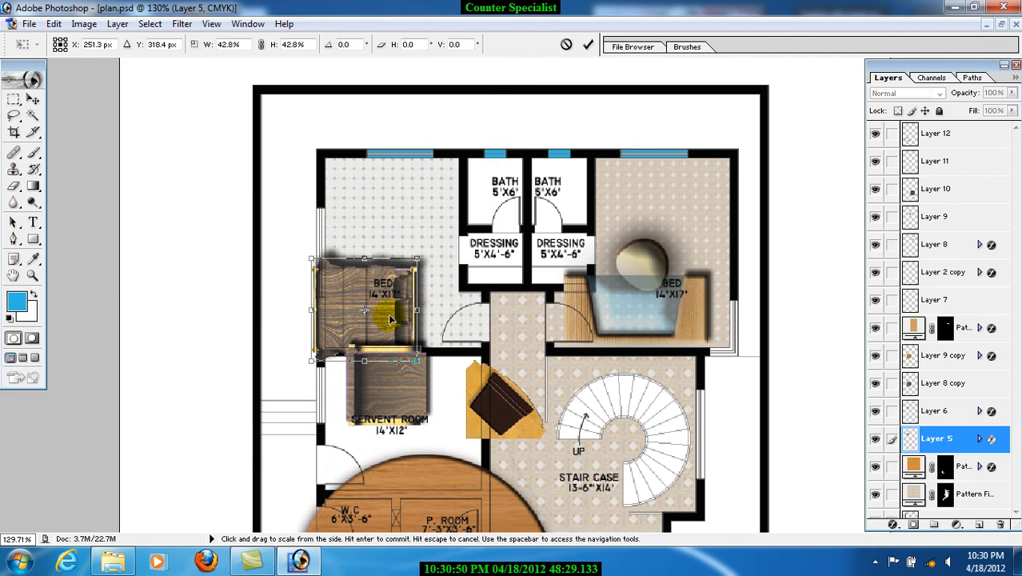
left_click_drag(337, 324, 387, 224)
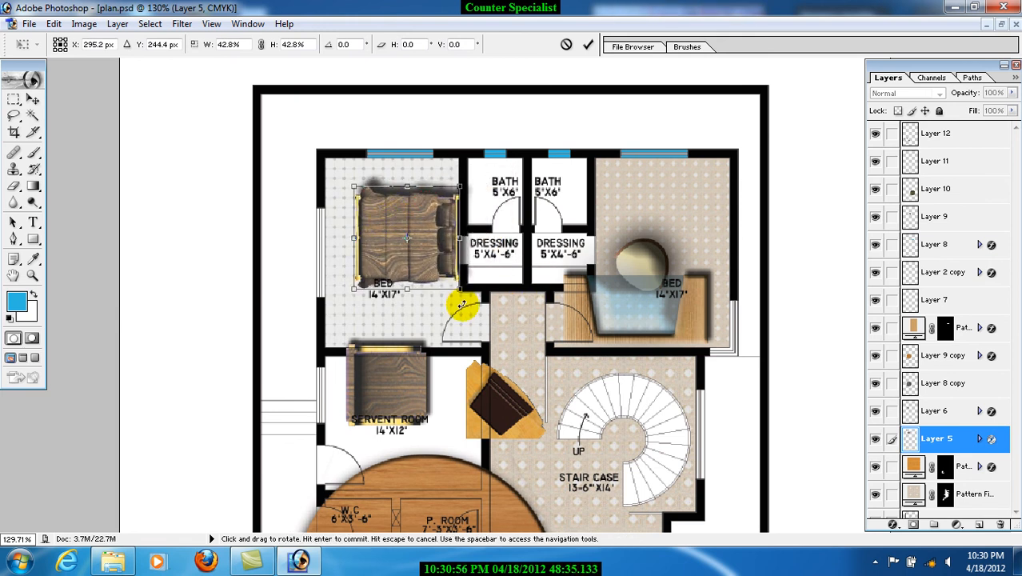
Rotate the bed -90 degrees and place its headboard against the window wall of the left bedroom
left_click_drag(469, 301, 480, 227)
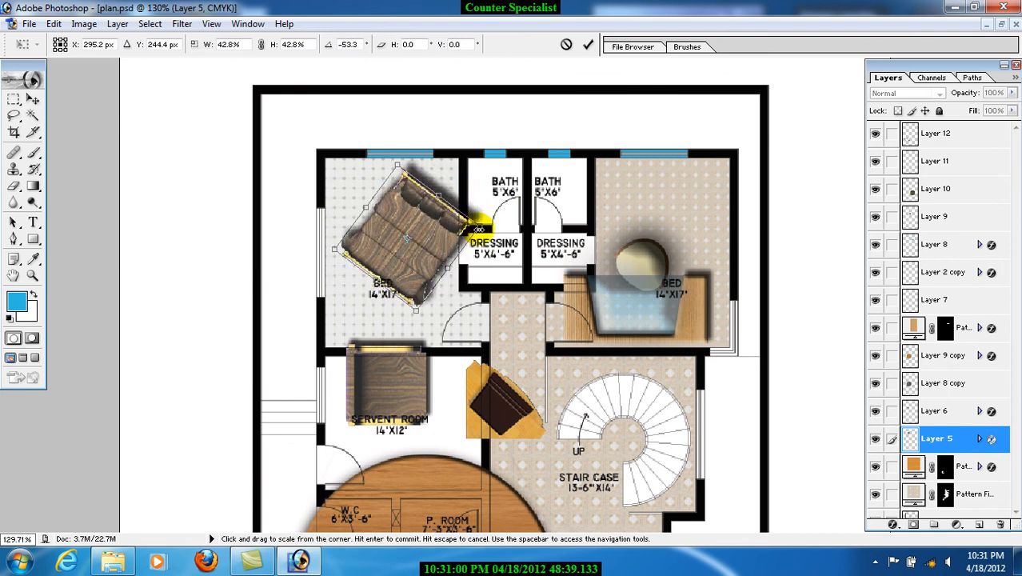
key("ctrl+z")
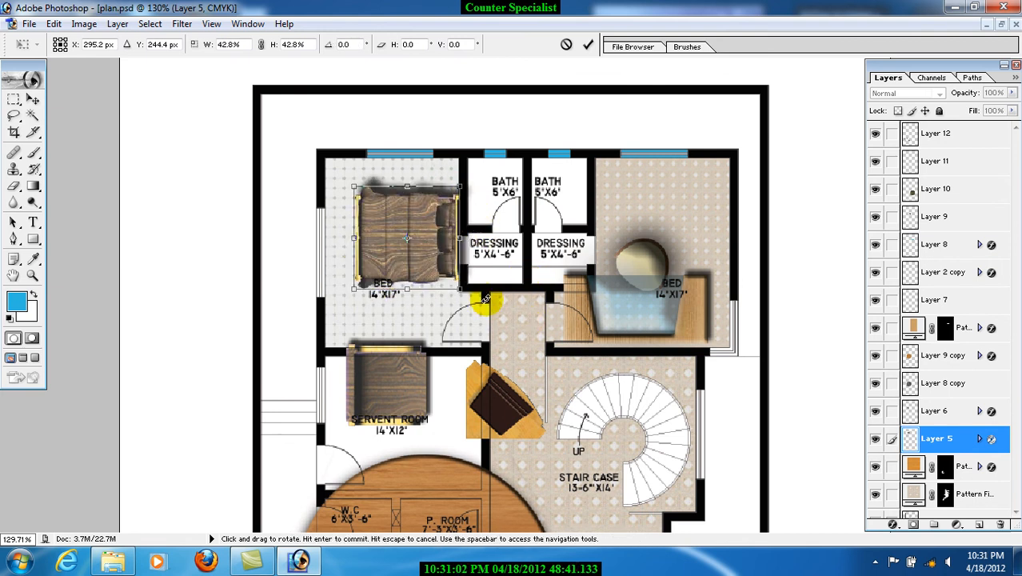
left_click_drag(475, 290, 474, 173)
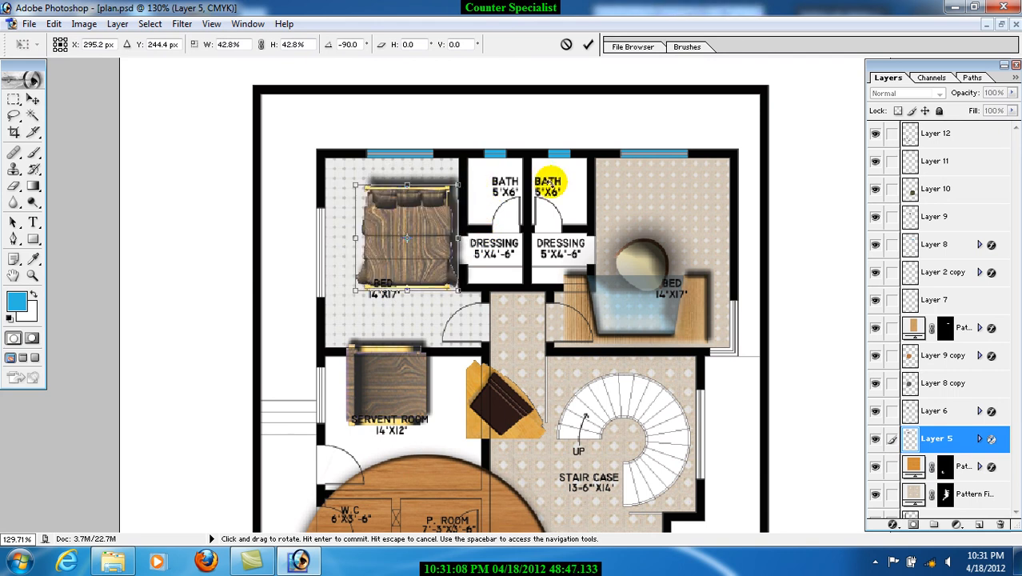
key("Return")
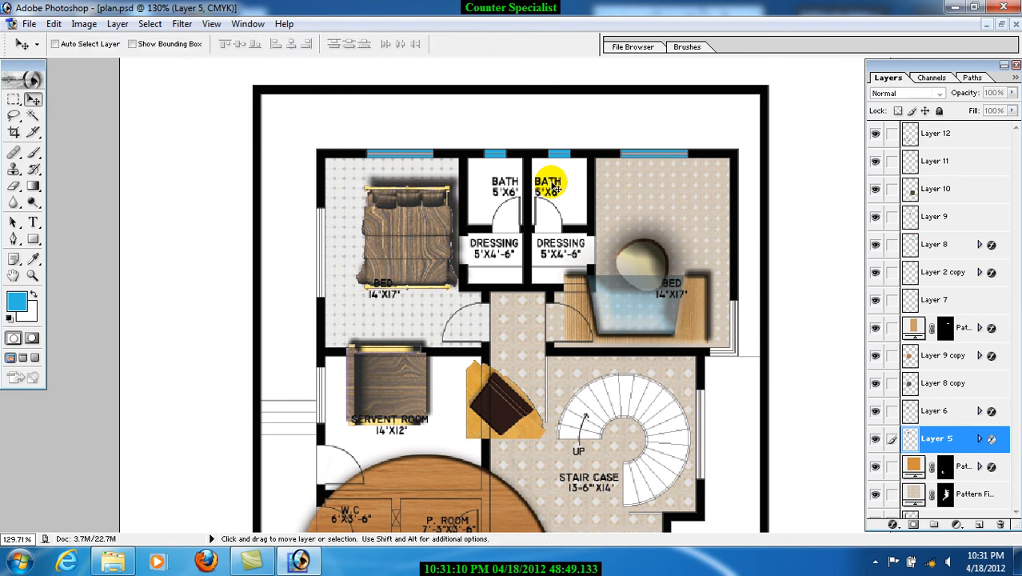
left_click_drag(411, 204, 405, 182)
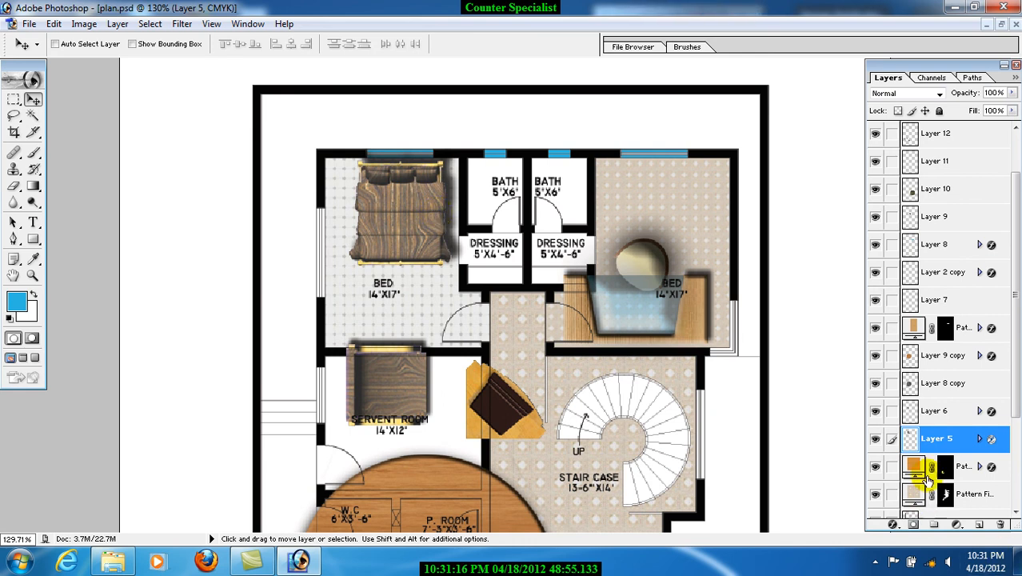
Move the bed's Layer 5 up the layer stack to directly below Layer 7
left_click_drag(913, 440, 934, 506)
left_click_drag(1017, 358, 1017, 446)
left_click_drag(914, 366, 924, 184)
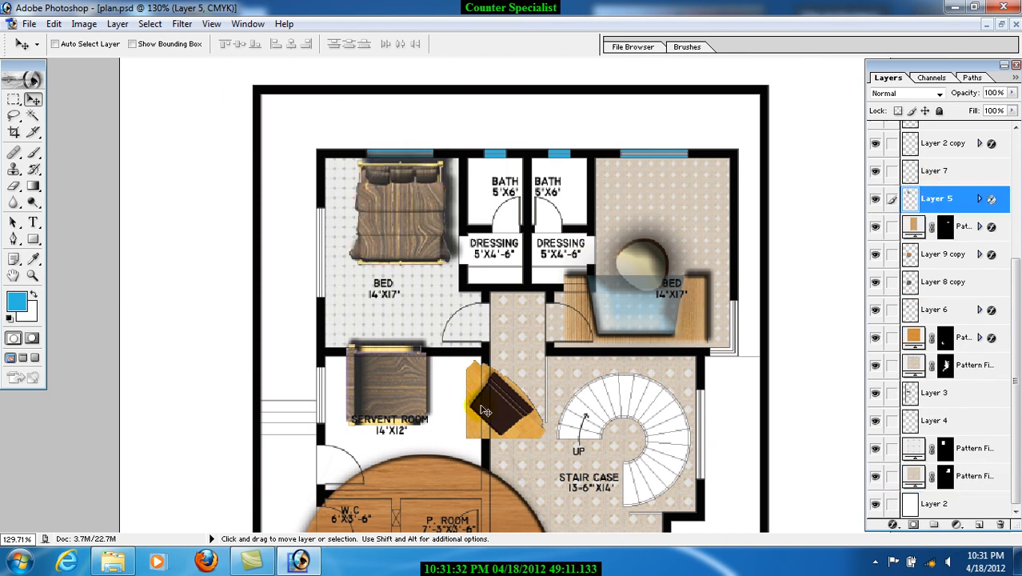
Select the wooden chair, Layer 6, move it to the left bedroom's door and scale it to 36.9%
right_click(398, 370)
left_click(417, 378)
left_click_drag(388, 368, 498, 336)
key("ctrl+t")
left_click_drag(541, 392, 487, 342)
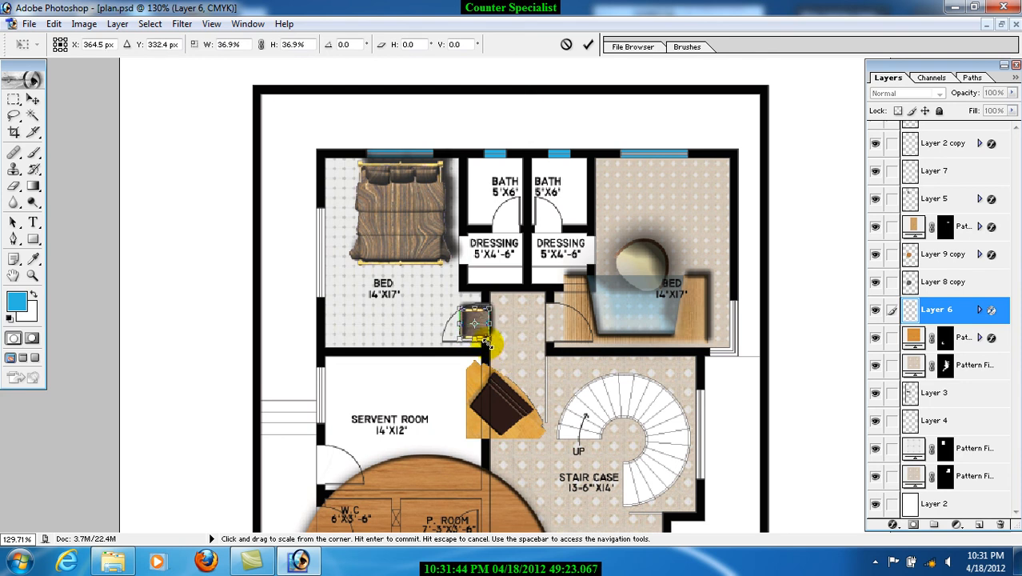
key("Return")
Rotate the small chair -90 degrees and place it opposite the bed, against the wall shared with the servant room
left_click_drag(496, 352, 423, 292)
key("ctrl+t")
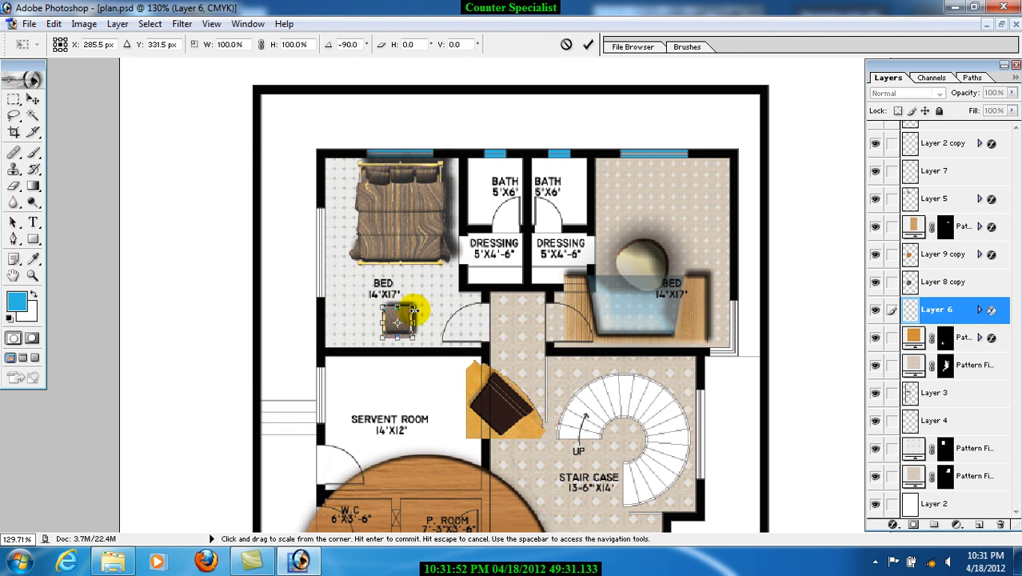
key("Return")
left_click_drag(412, 328, 381, 337)
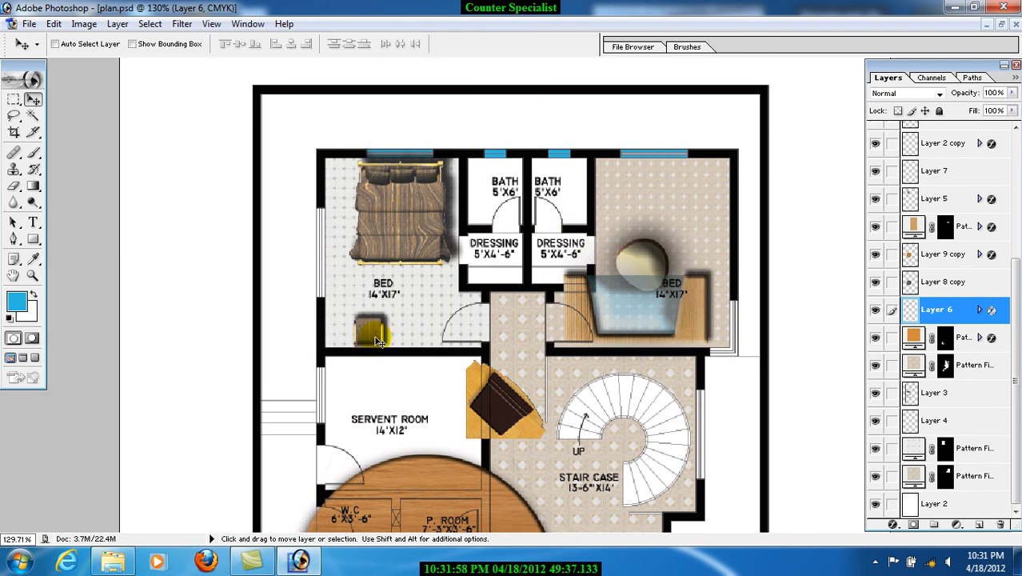
mouse_move(378, 340)
left_mouse_down()
mouse_move(402, 342)
mouse_move(364, 339)
left_mouse_up()
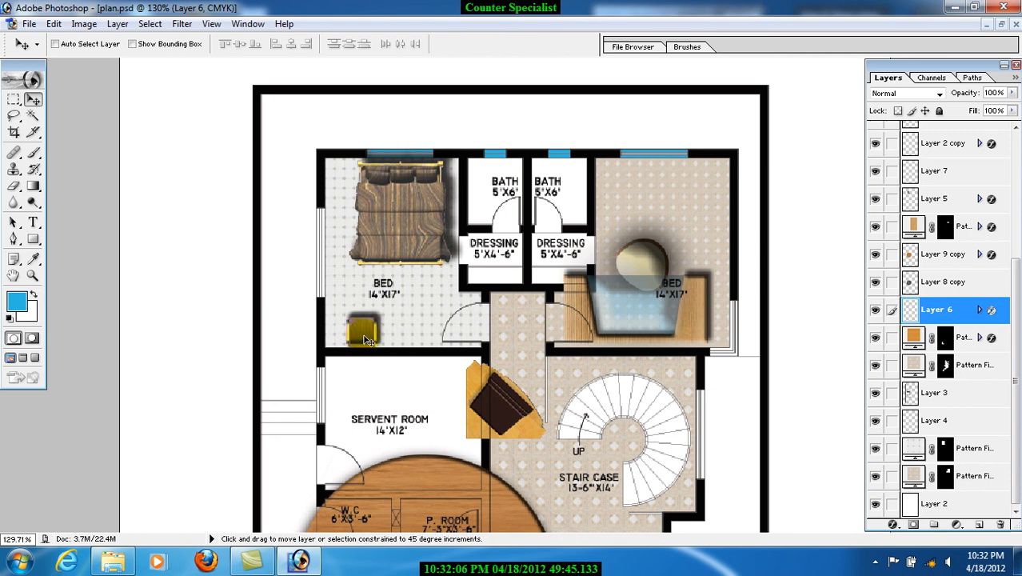
Duplicate the small chair and place the copy beside it on the bedroom door's side
left_click_drag(367, 339, 428, 323)
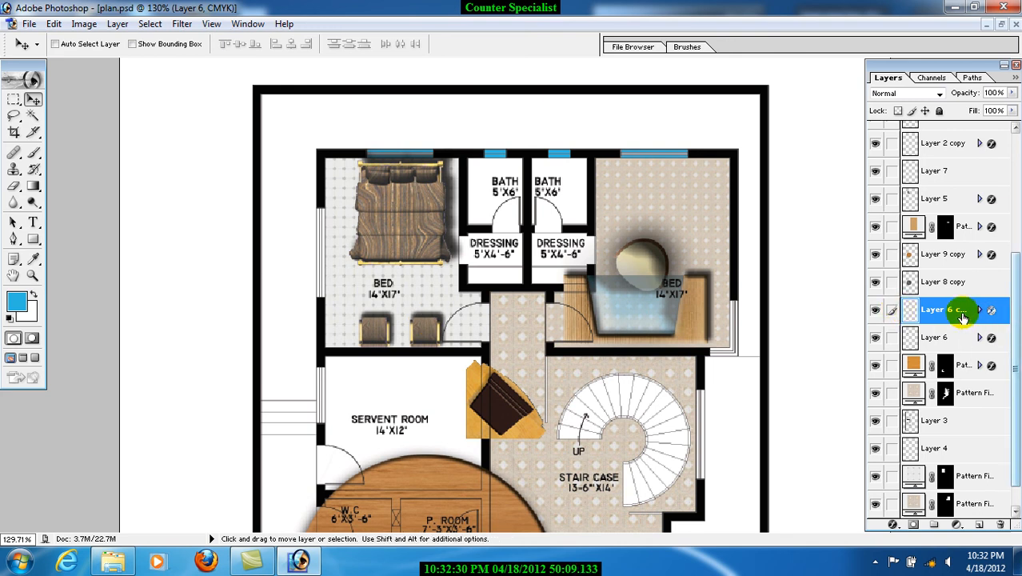
double_click(940, 309)
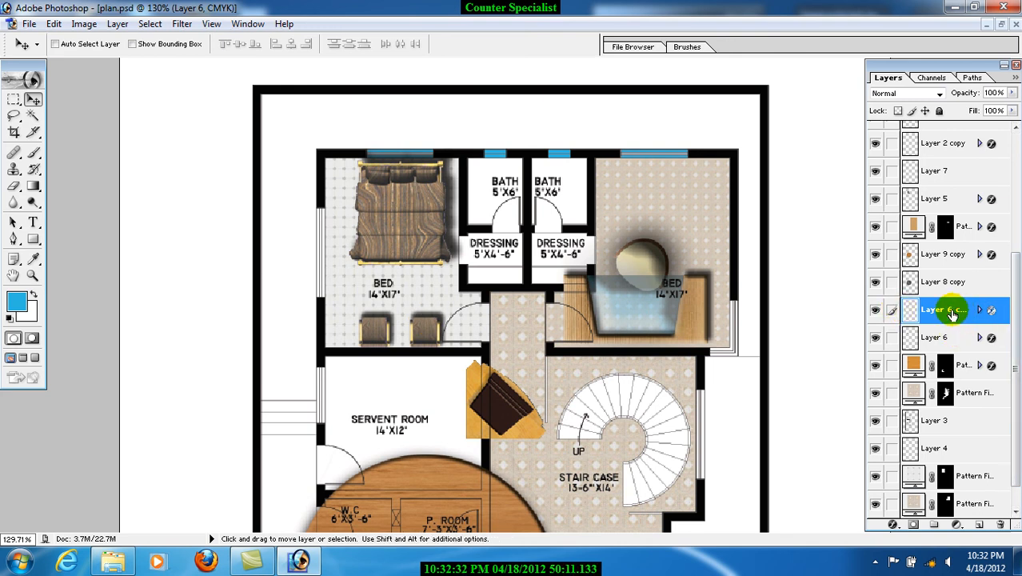
key("Return")
Select the round wooden table, Layer 9 copy, and scale it to about 6.2% by 10.4% between the two small bedroom chairs
left_click_drag(445, 467, 394, 238)
right_click(402, 341)
left_click(453, 353)
key("ctrl+t")
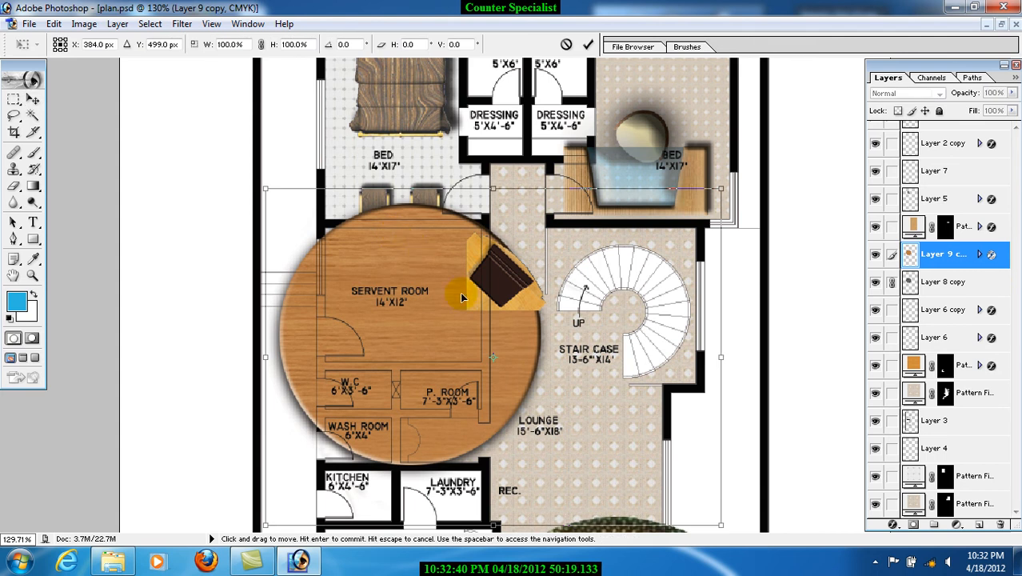
left_click_drag(704, 519, 427, 221)
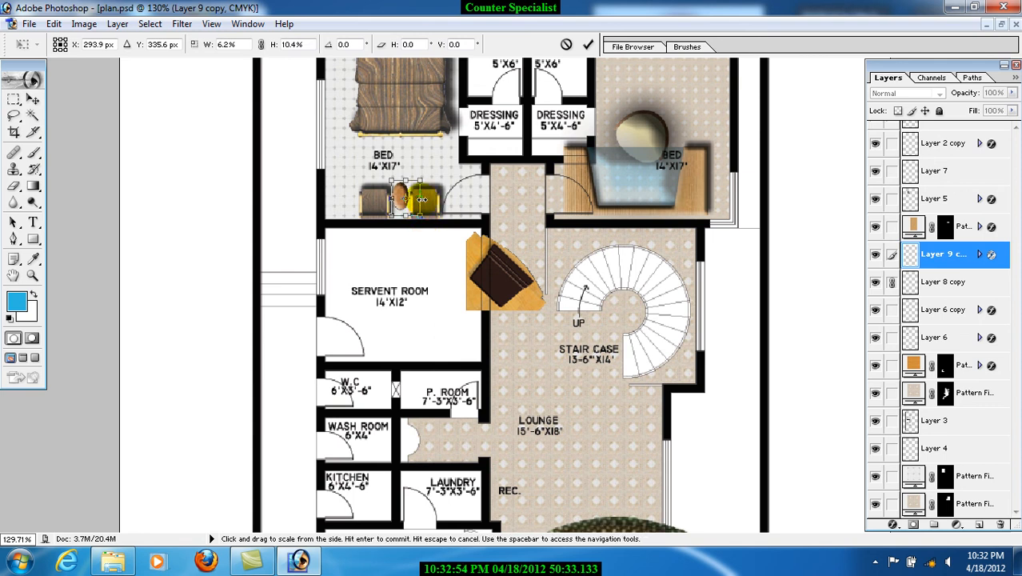
key("Return")
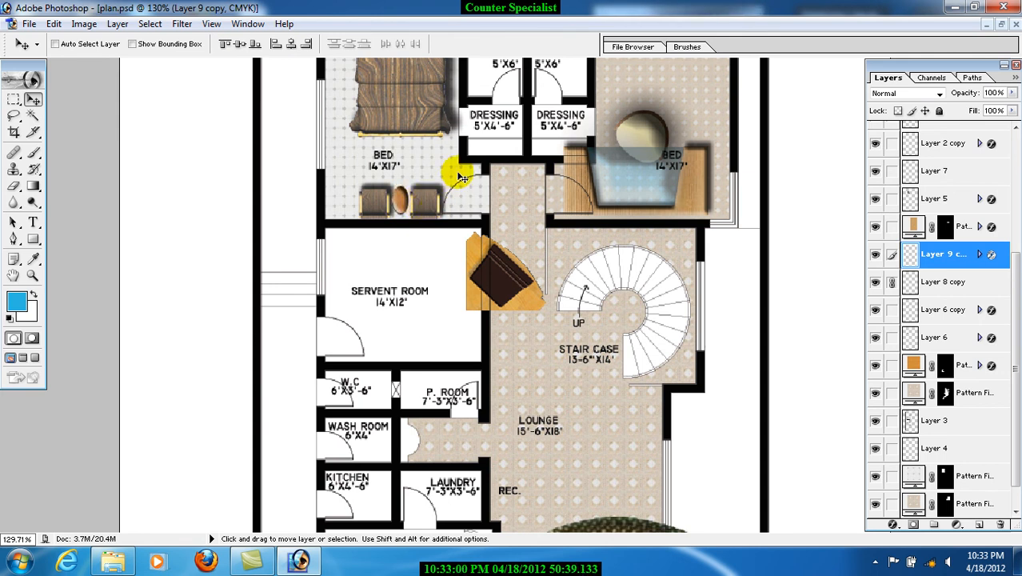
Rotate the bed on Layer 5 by 90° counterclockwise and move it with its headboard against the bedroom's outer window wall
mouse_move(458, 196)
left_mouse_down()
mouse_move(415, 143)
mouse_move(432, 297)
left_mouse_up()
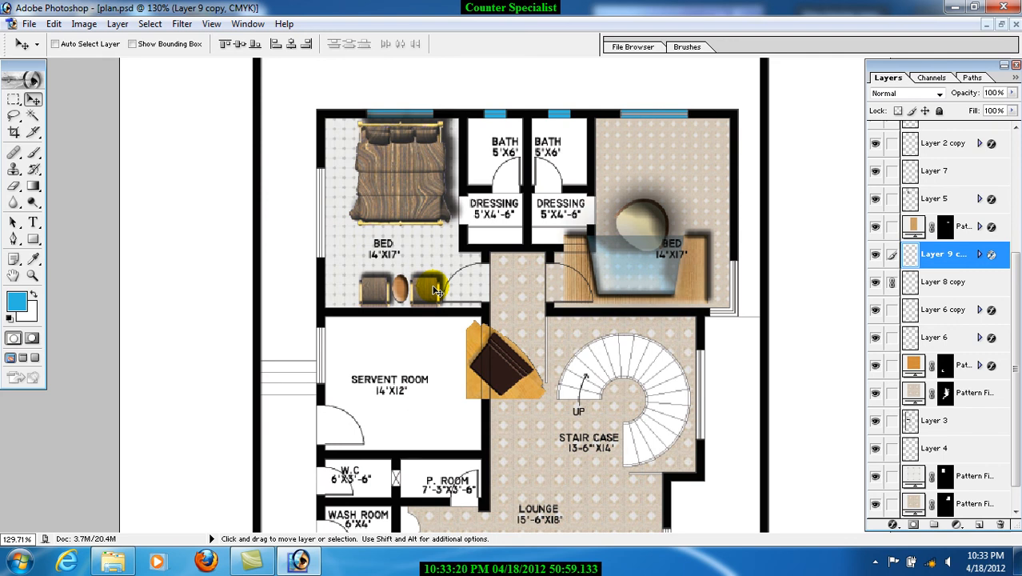
right_click(400, 148)
left_click(410, 154)
key("ctrl+t")
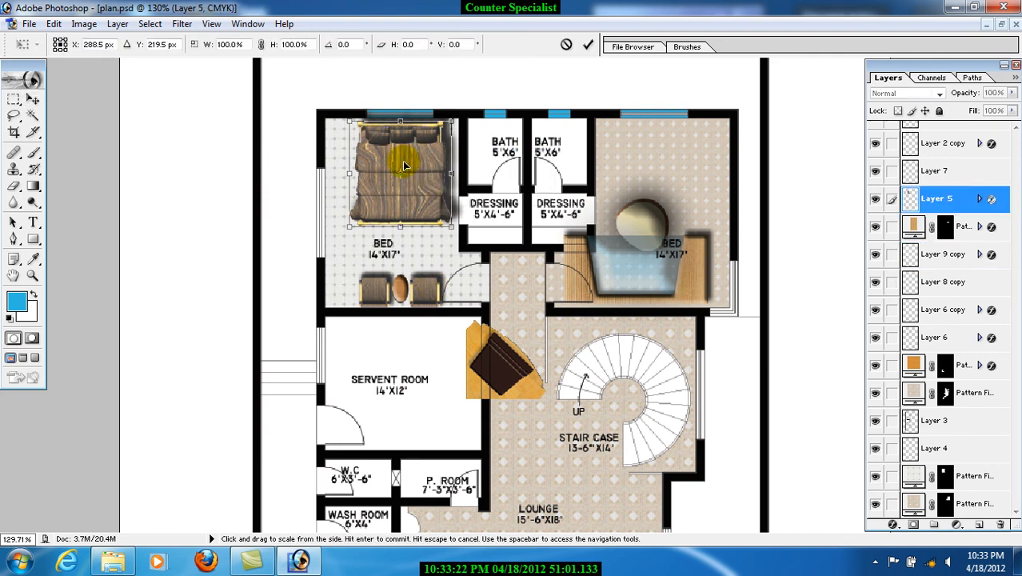
right_click(402, 176)
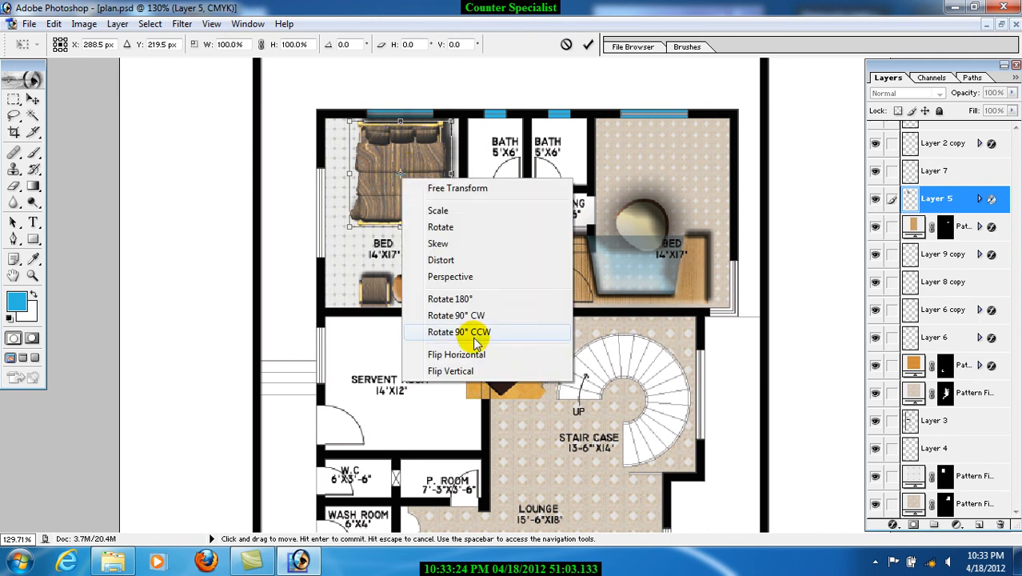
left_click(472, 332)
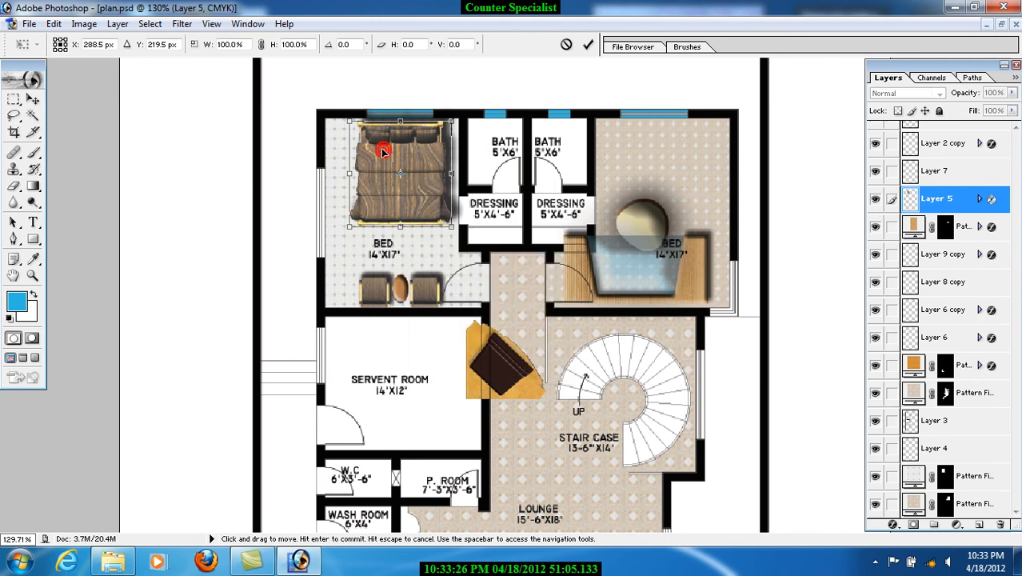
right_click(384, 151)
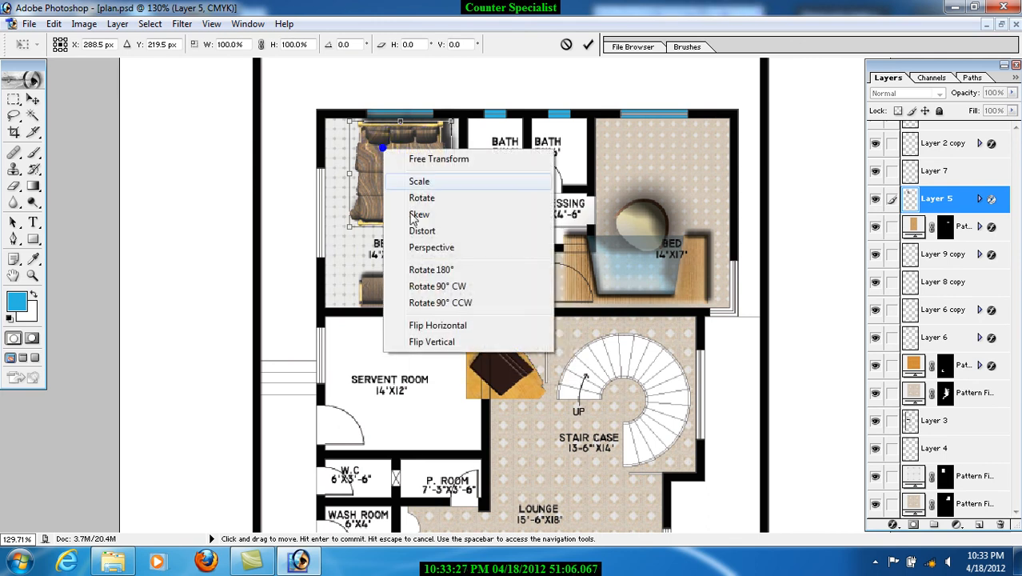
left_click(416, 310)
key("Return")
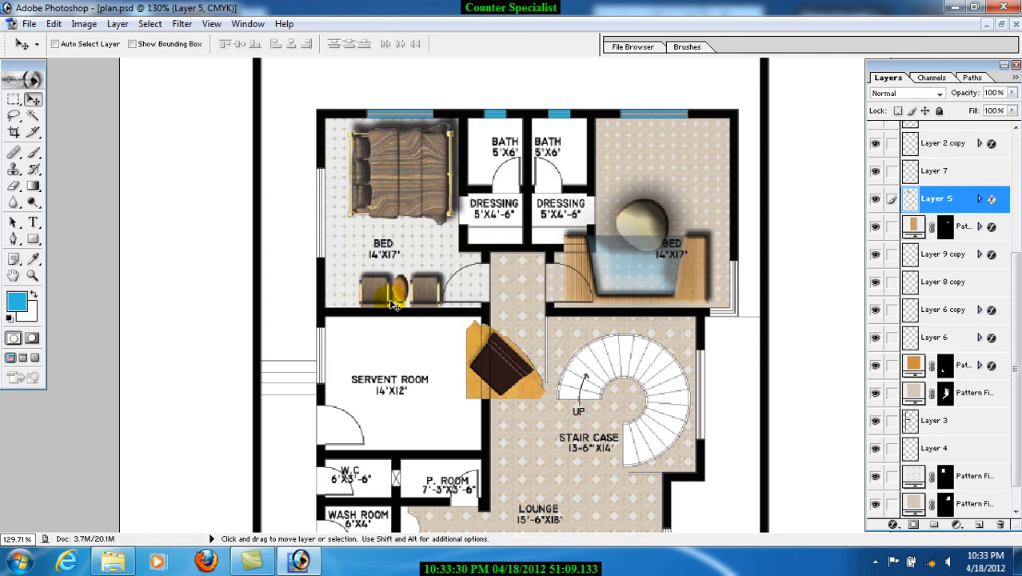
left_click_drag(410, 163, 386, 207)
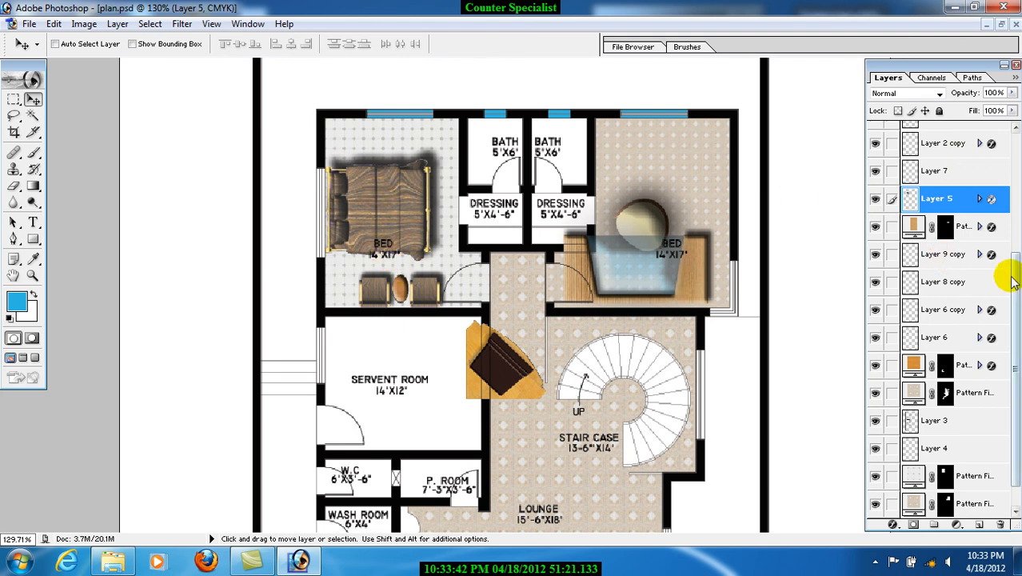
Cut the left bedroom's BED 14'X17' label from the text layer, paste it and place it above the bed
scroll(1006, 272, "up", 5)
scroll(1006, 163, "up", 1)
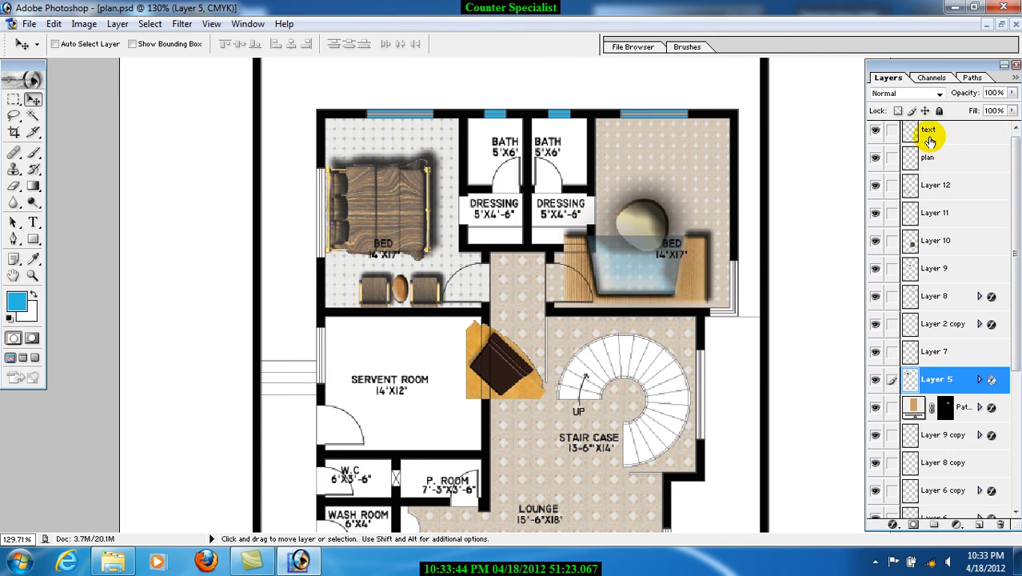
left_click(928, 133)
key("m")
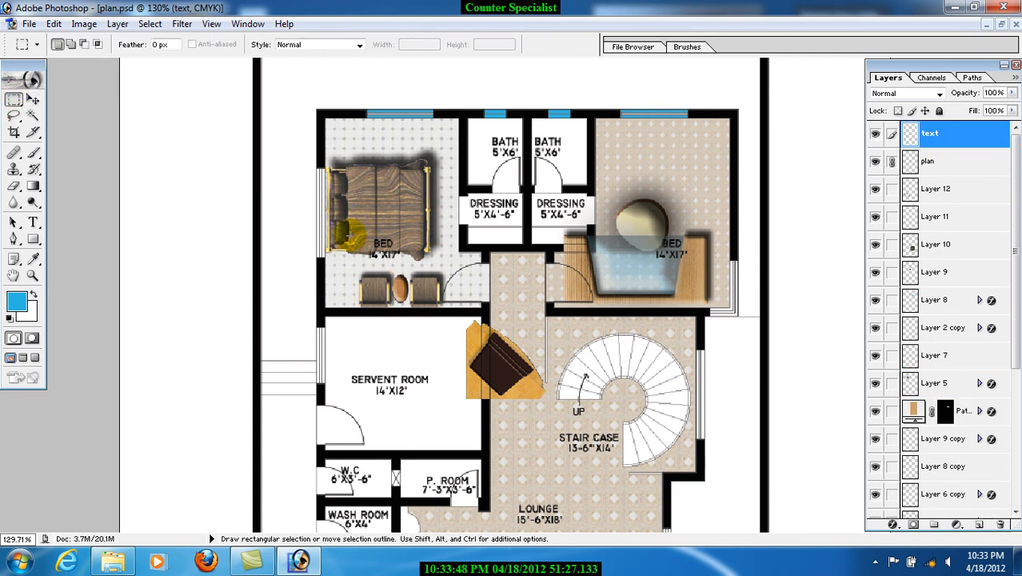
left_click_drag(347, 230, 421, 270)
key("ctrl+x")
key("ctrl+v")
left_click_drag(466, 302, 396, 143)
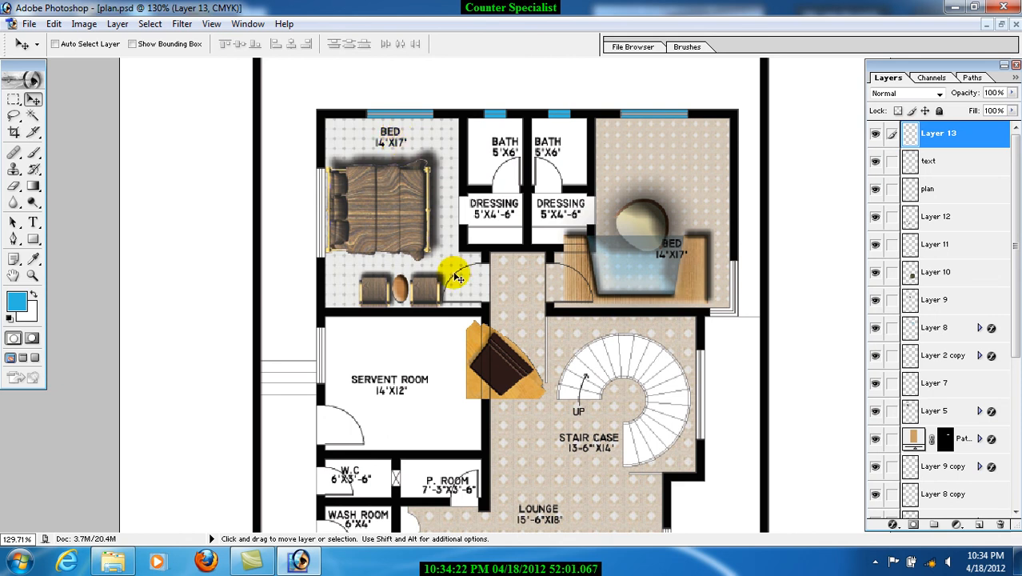
mouse_move(409, 144)
left_mouse_down()
mouse_move(388, 141)
mouse_move(408, 160)
mouse_move(392, 248)
mouse_move(396, 144)
mouse_move(376, 287)
mouse_move(417, 151)
left_mouse_up()
Select the small table's Layer 9 copy and toggle the visibility of its linked Layer 8 copy to check its content
right_click(404, 288)
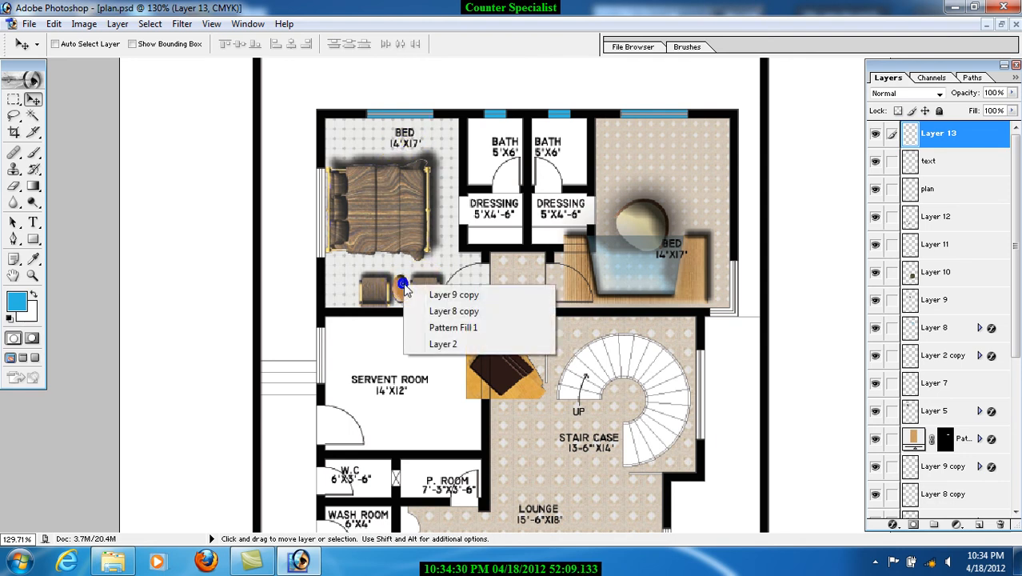
left_click(409, 292)
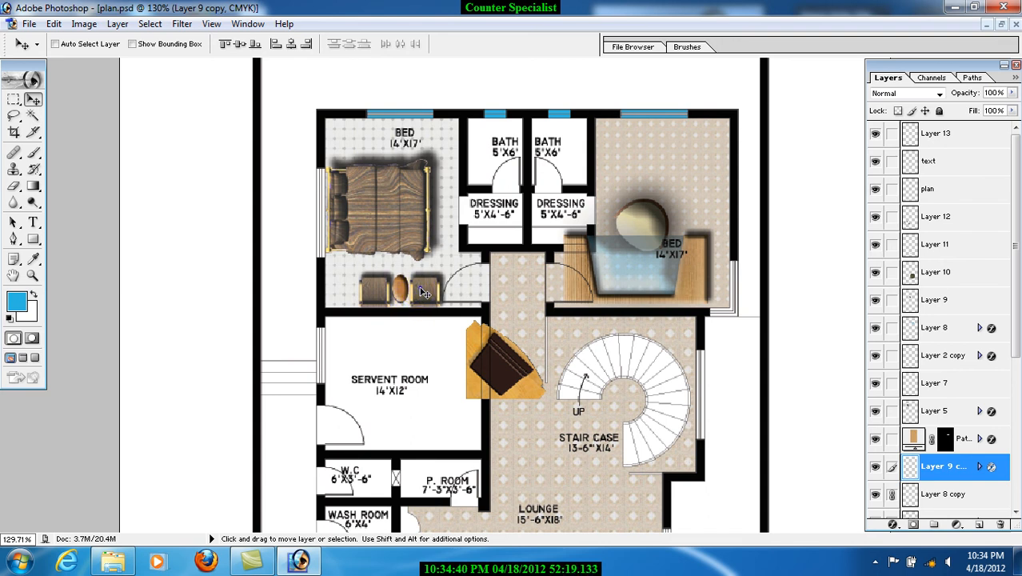
right_click(424, 292)
left_click(448, 298)
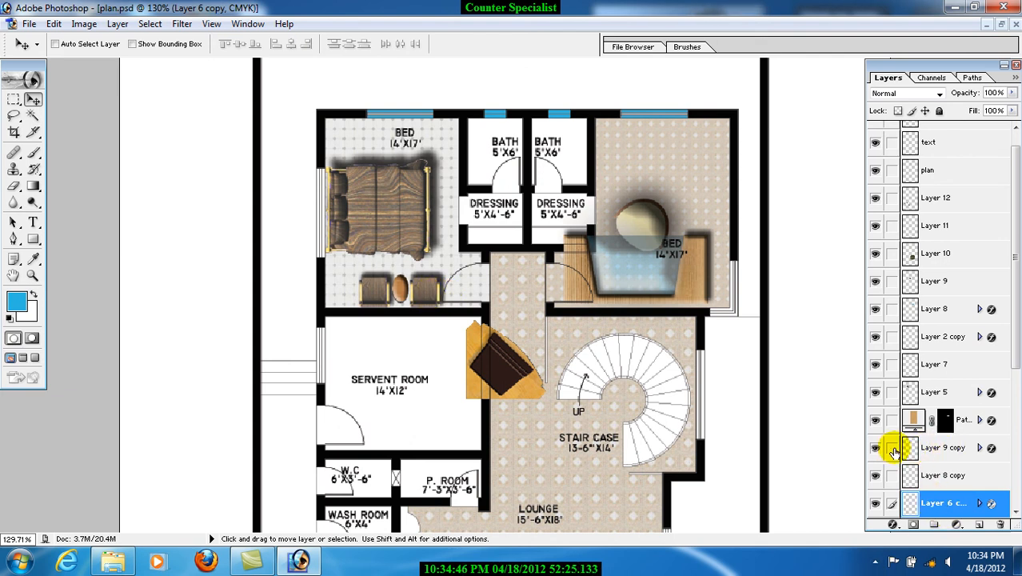
right_click(404, 292)
left_click(418, 292)
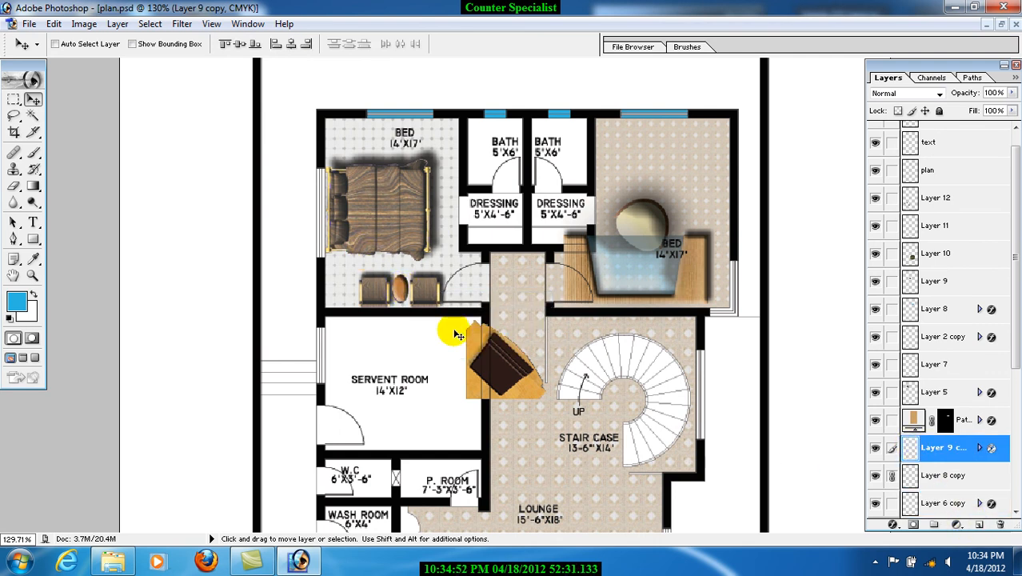
left_click(875, 477)
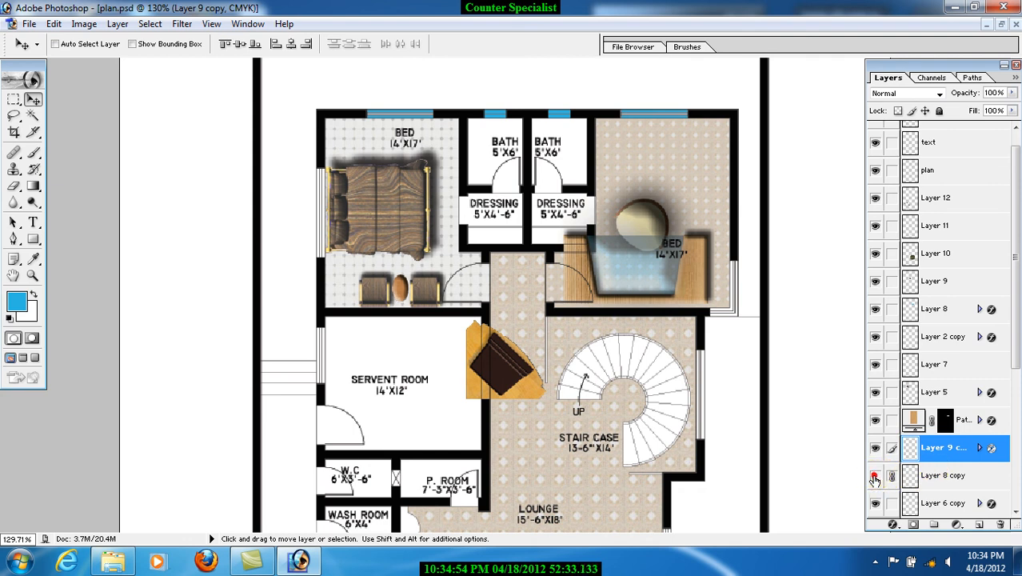
left_click(875, 477)
left_click(875, 477)
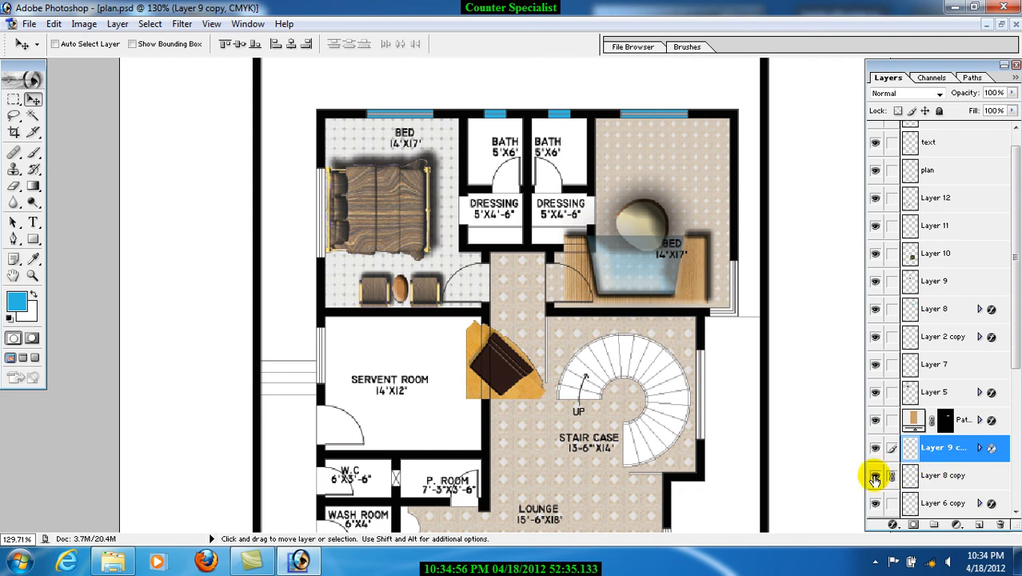
Link the chair beside the bedroom door, Layer 6 copy, to the small table's Layer 9 copy
right_click(427, 282)
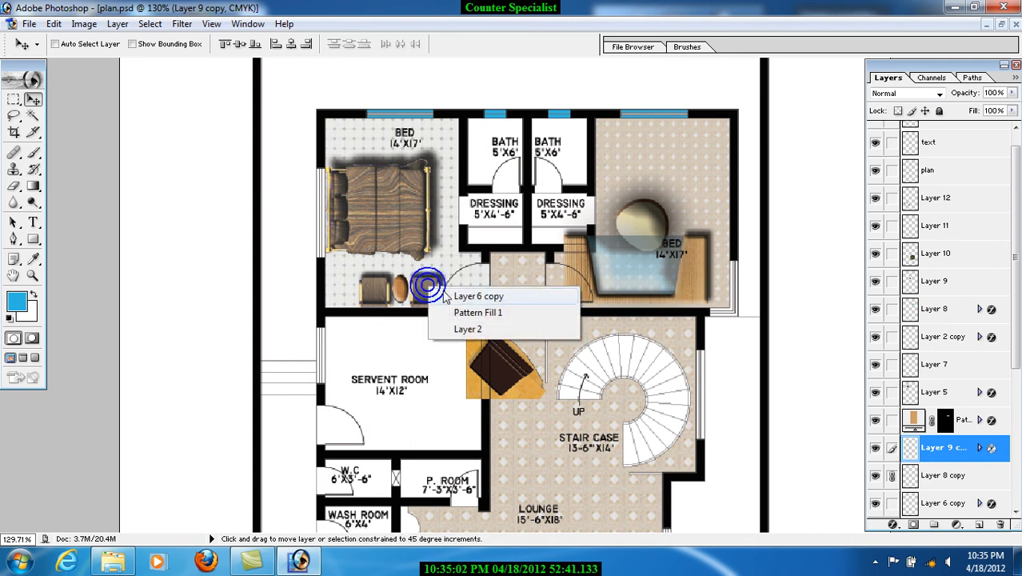
left_click(464, 297)
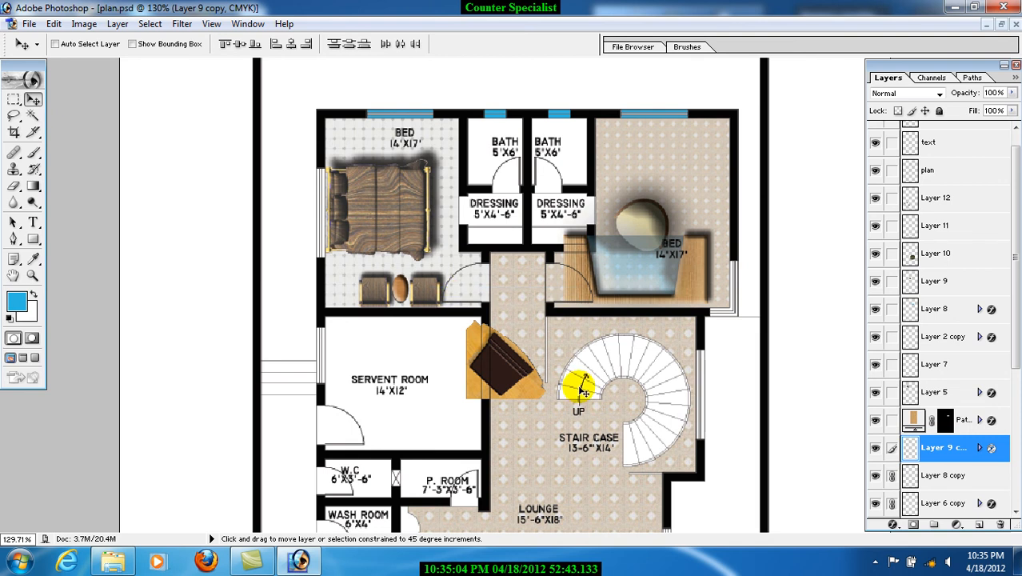
left_click(892, 504)
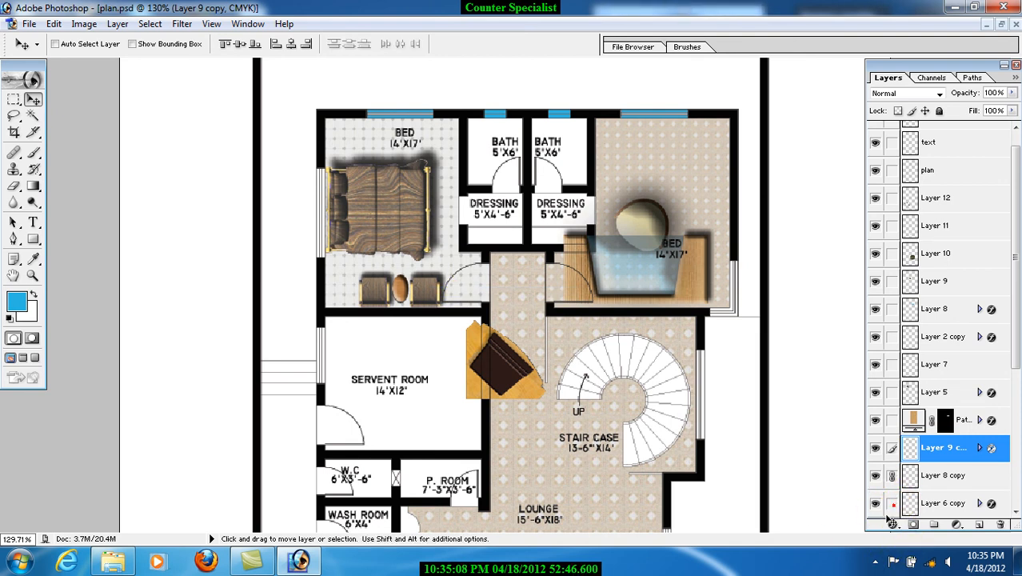
right_click(427, 293, "shift")
left_click(471, 301, "shift")
scroll(904, 420, "down", 3)
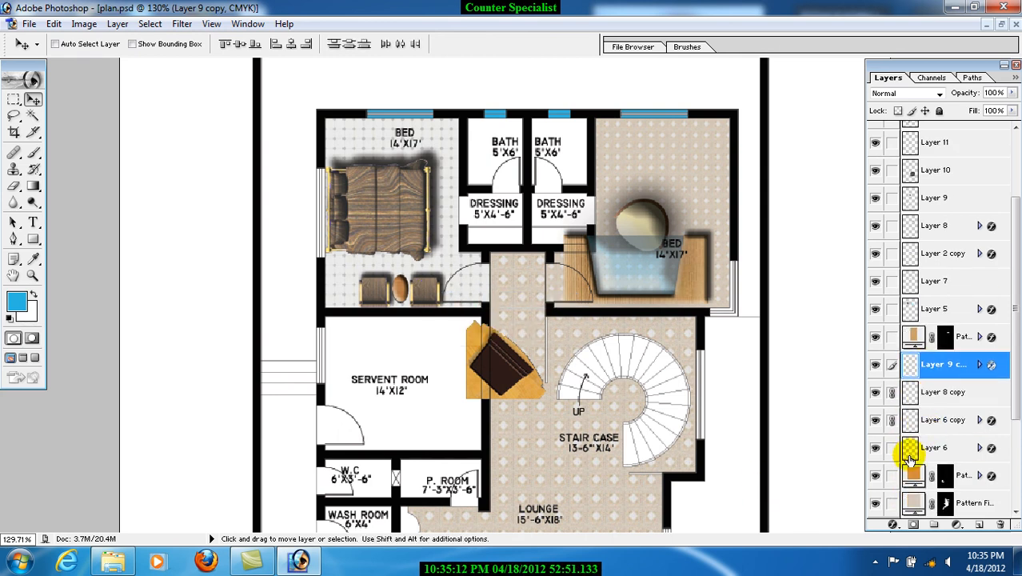
Link the other small chair, Layer 6, to the table's Layer 9 copy as well
right_click(374, 295, "shift")
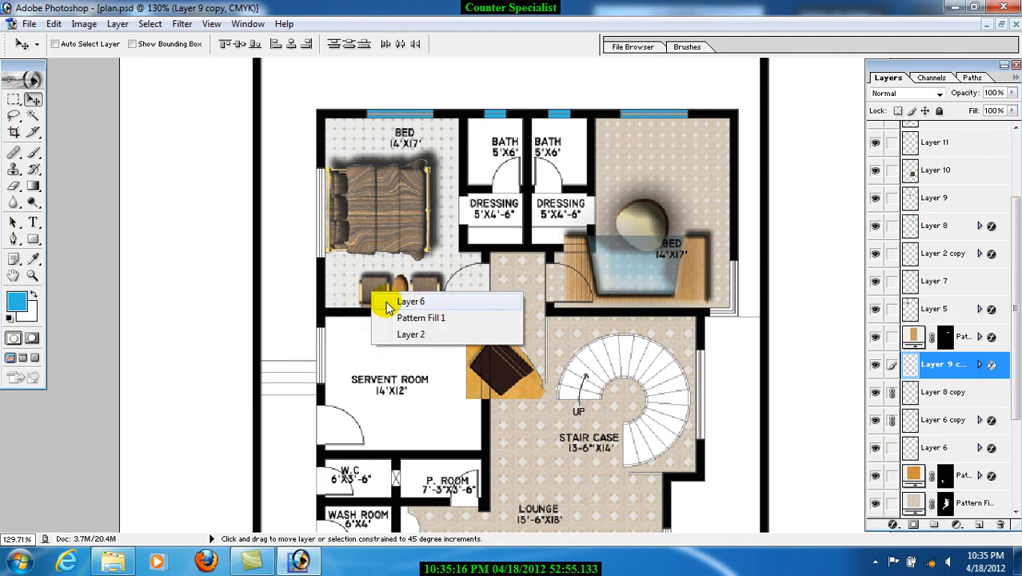
left_click(365, 287)
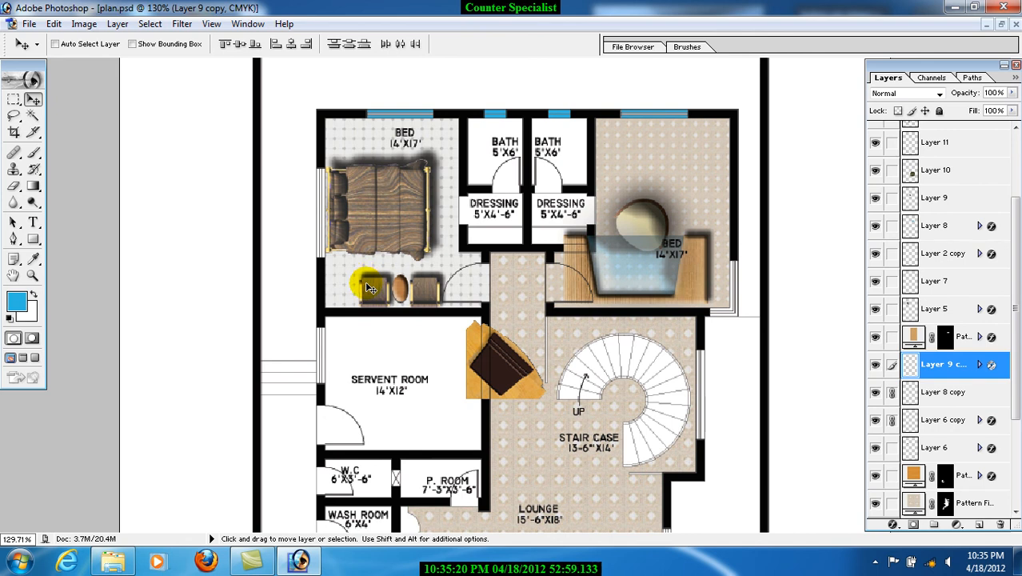
right_click(368, 286)
left_click(376, 291)
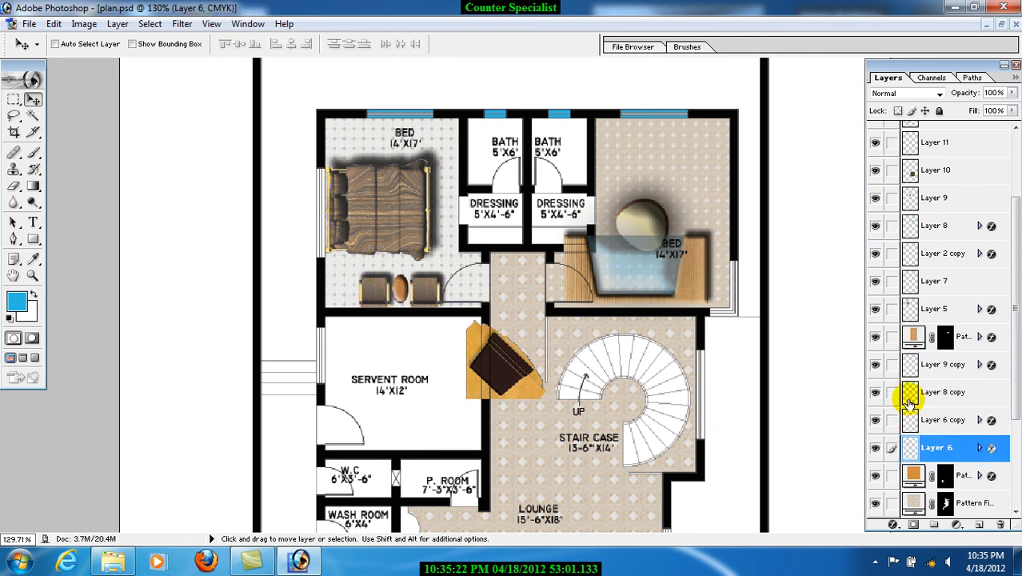
left_click(940, 364)
right_click(366, 292, "shift")
left_click(384, 299)
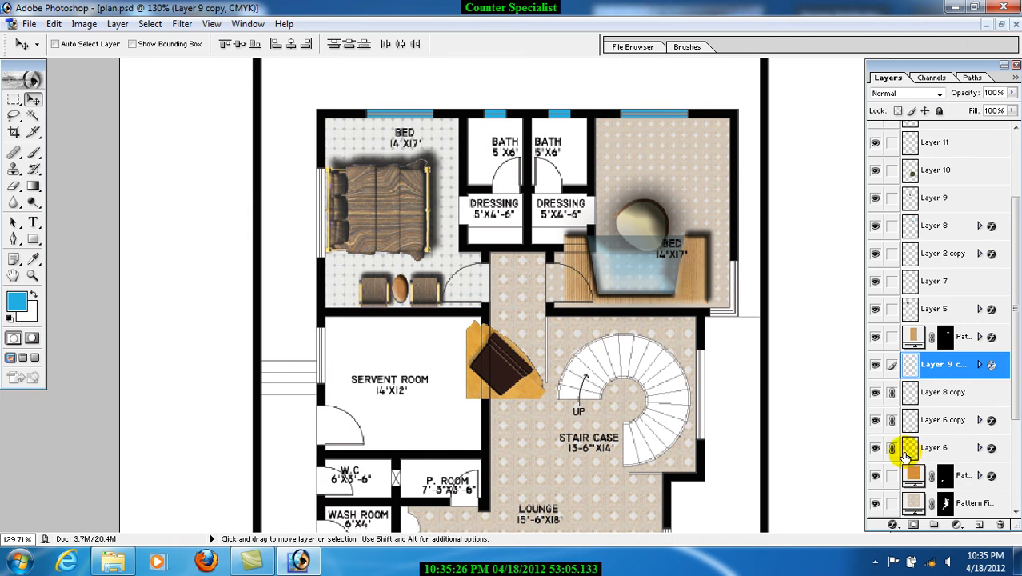
Move the linked chairs and table above the bed to the bedroom's upper wall, and flip them horizontally and vertically
left_click_drag(389, 297, 384, 149)
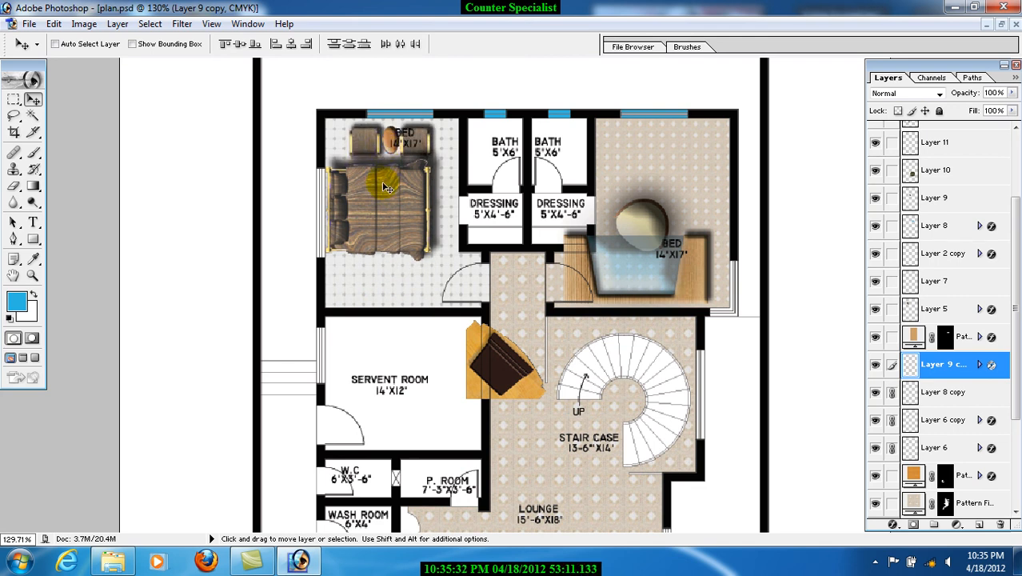
key("ctrl+t")
right_click(405, 150)
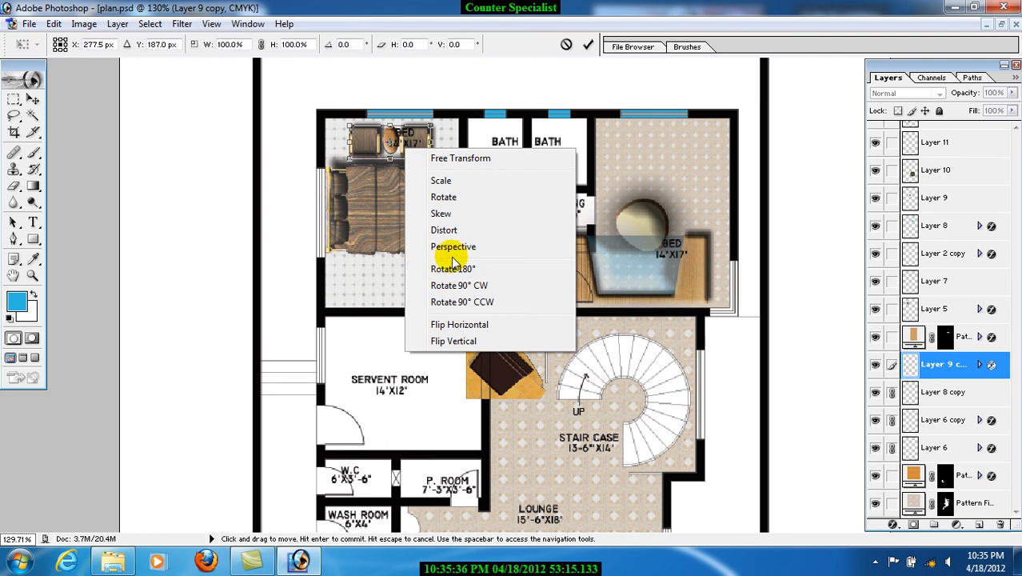
left_click(464, 326)
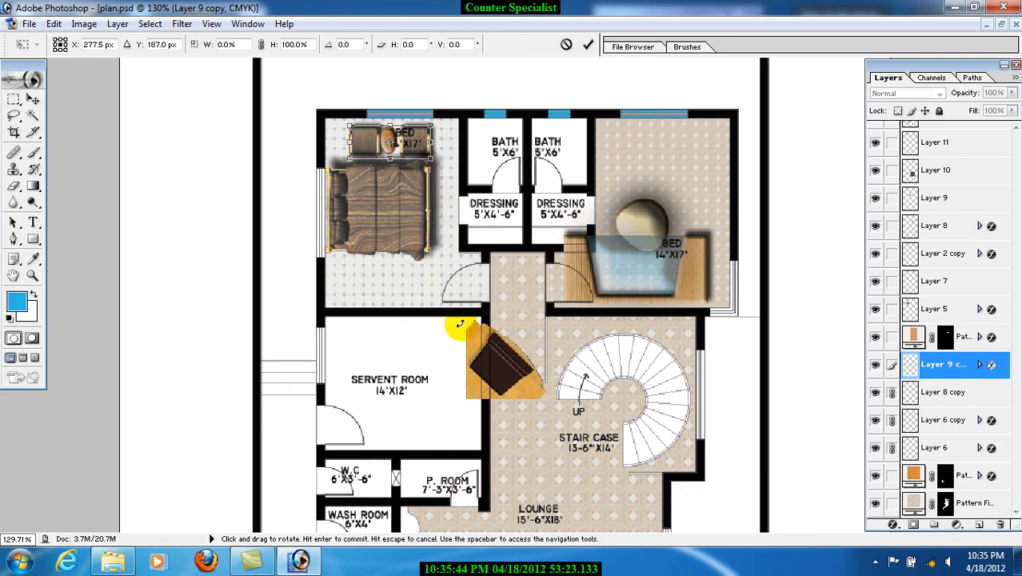
right_click(370, 137)
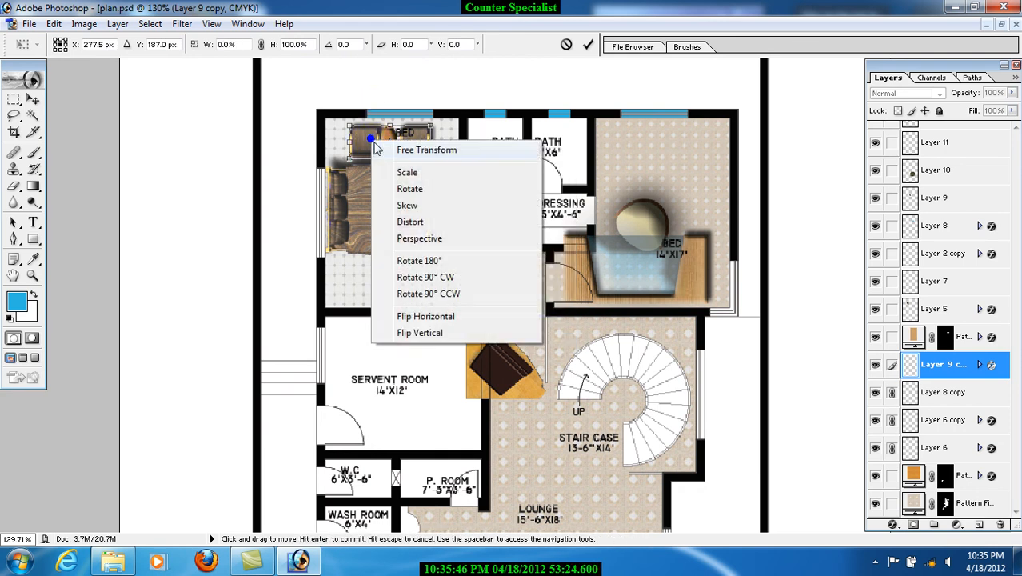
left_click(429, 335)
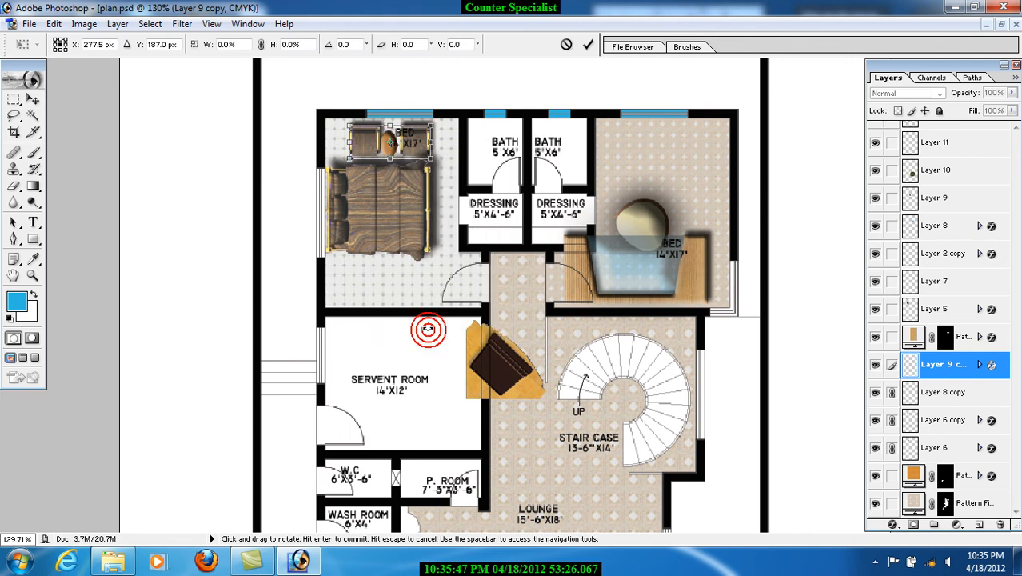
key("Return")
left_click_drag(397, 146, 404, 142)
Commit the flipped chairs and table, then try flipping the bed horizontally about its centre
left_click(401, 219)
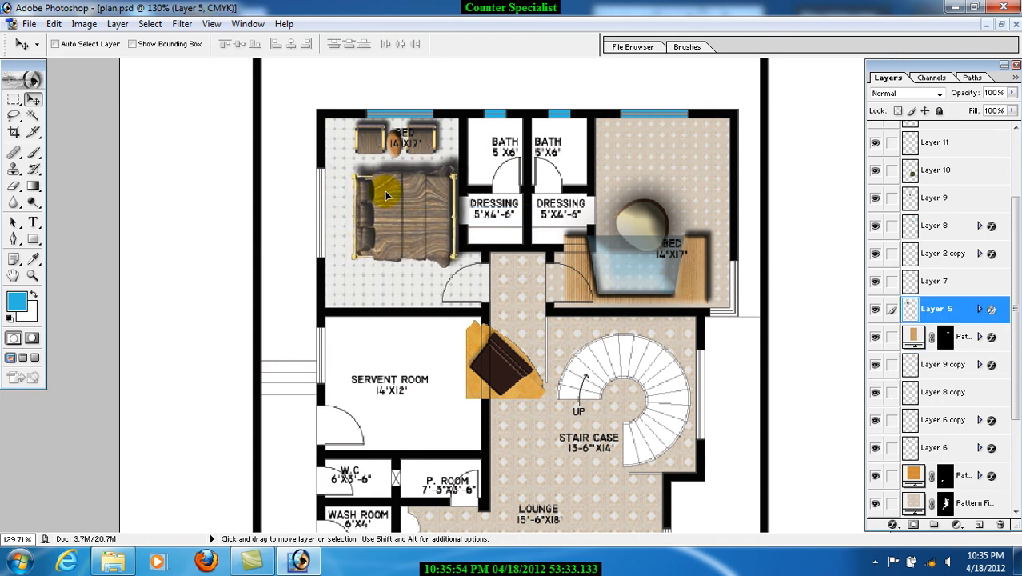
key("ctrl+t")
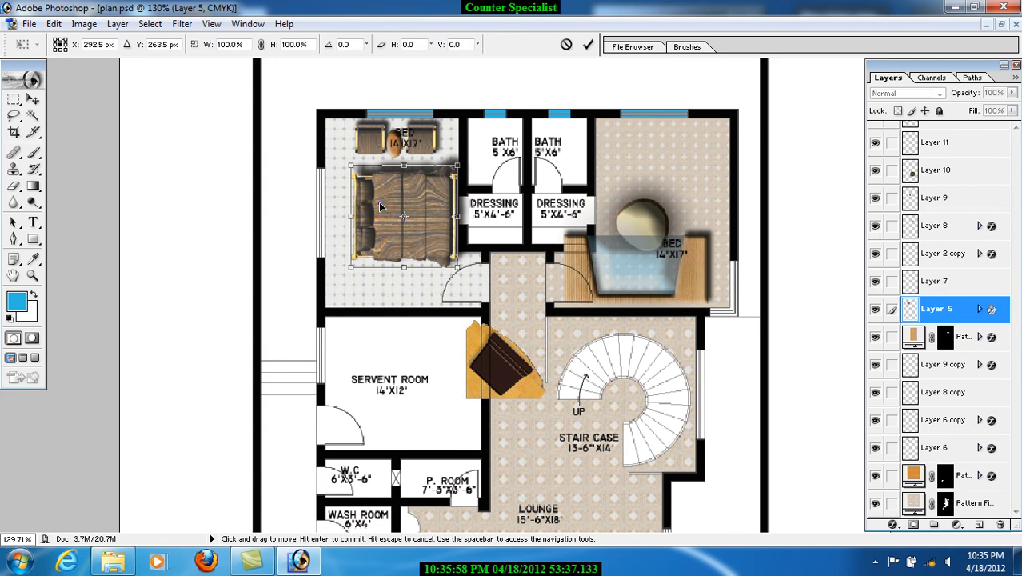
right_click(381, 207)
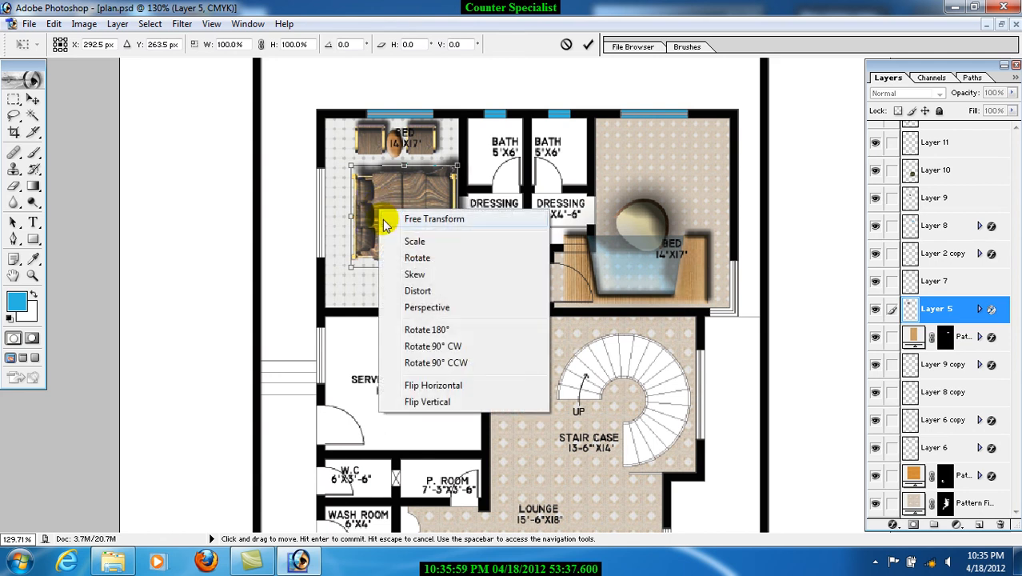
left_click(446, 388)
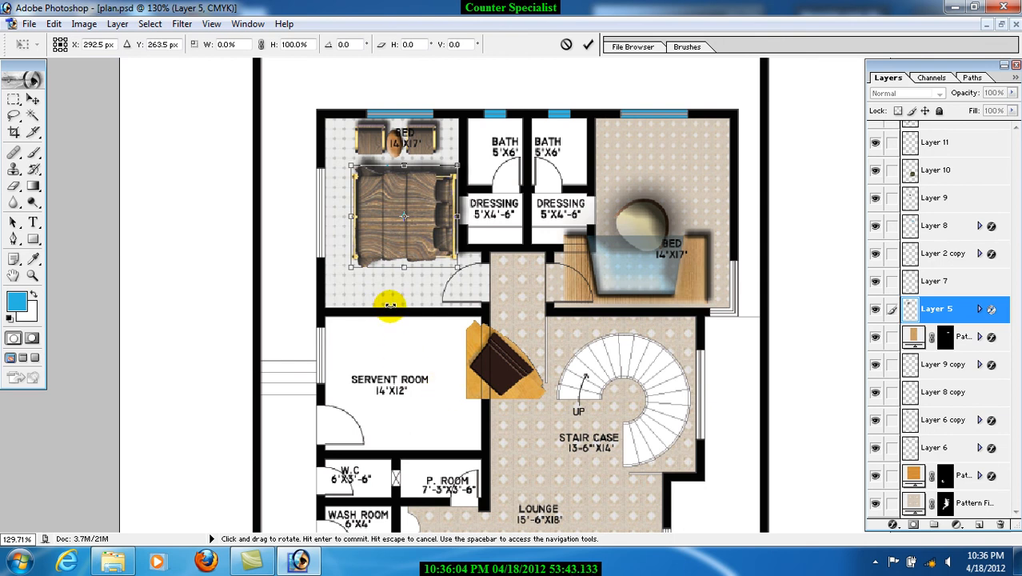
key("ctrl+z")
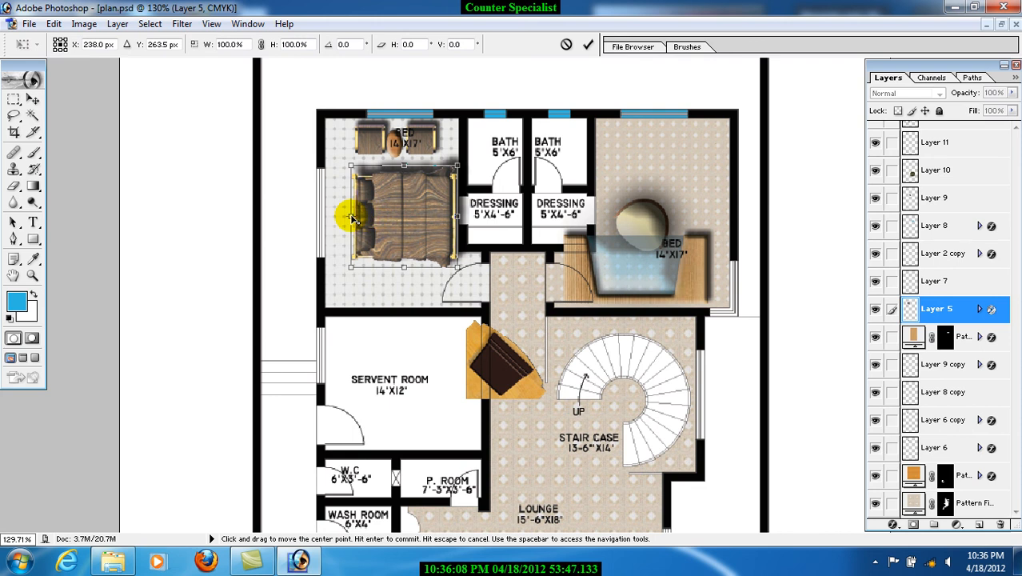
Try flipping the bed horizontally about its left edge
right_click(401, 223)
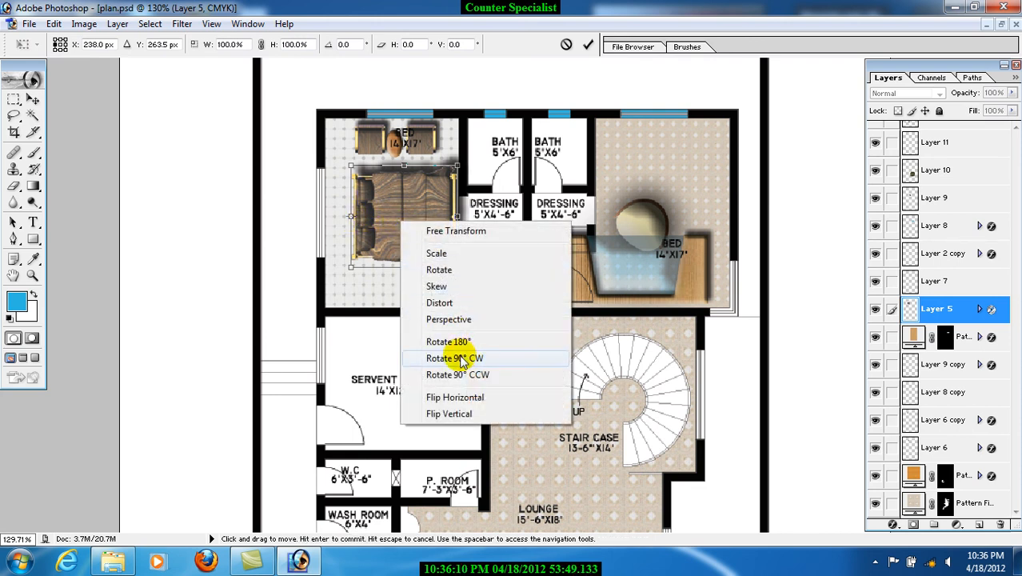
left_click(479, 400)
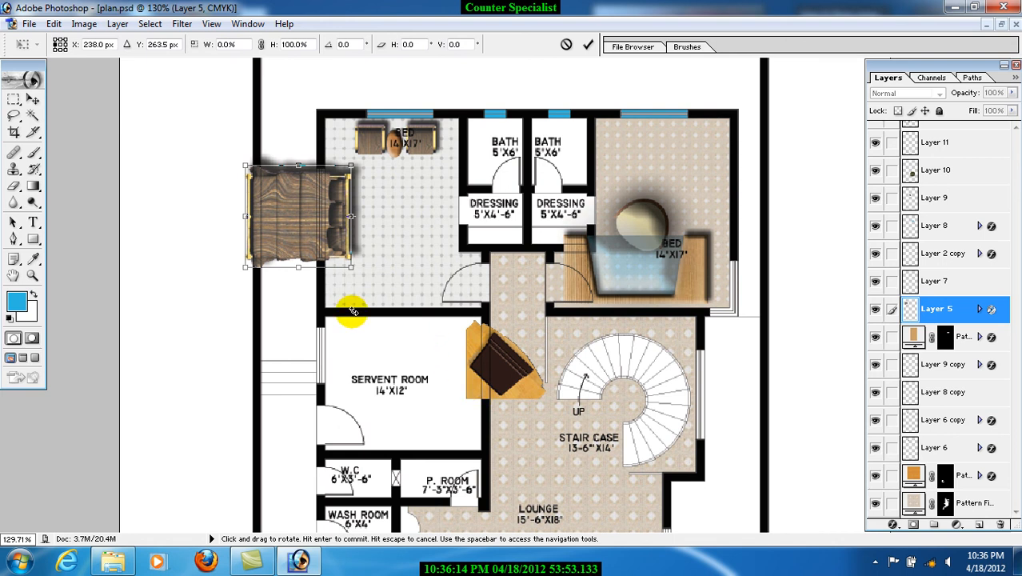
left_click(346, 237)
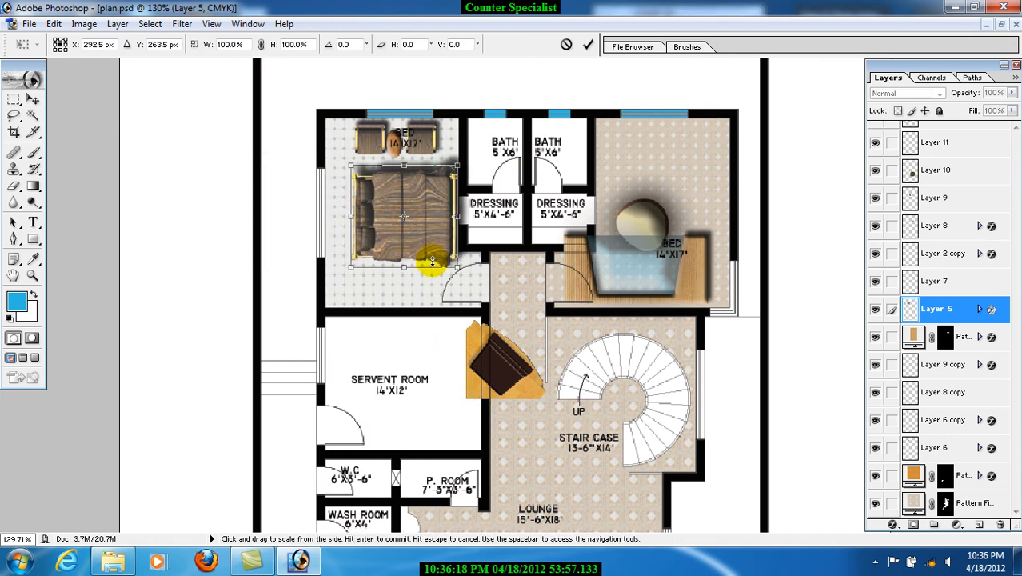
key("Return")
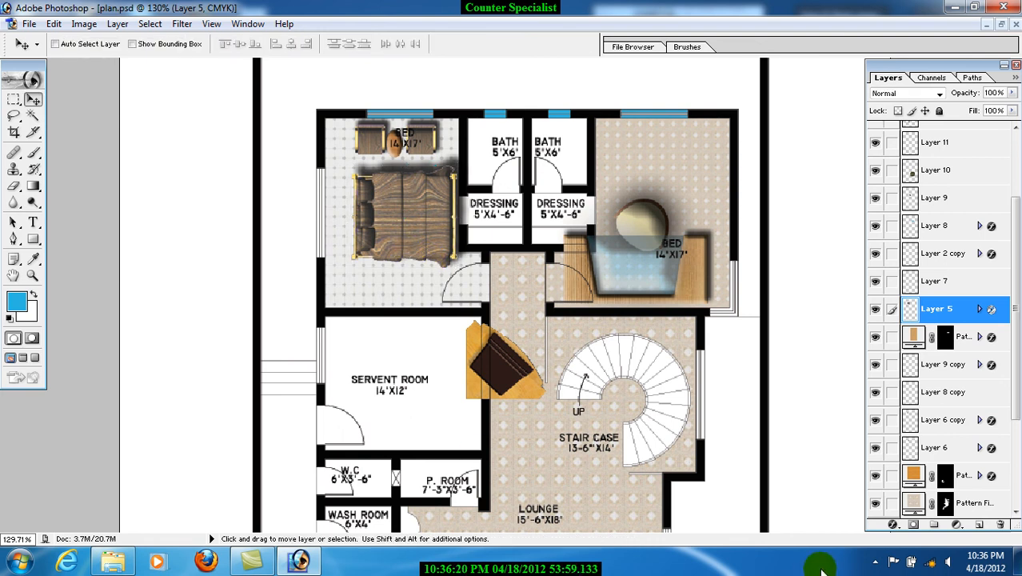
left_click(882, 561)
left_click(897, 472)
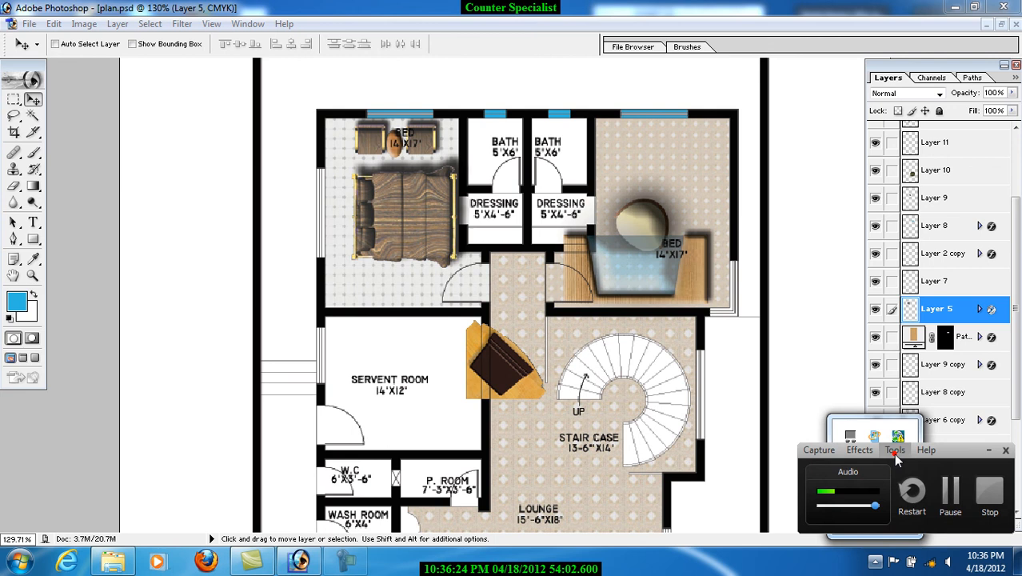
left_click(946, 512)
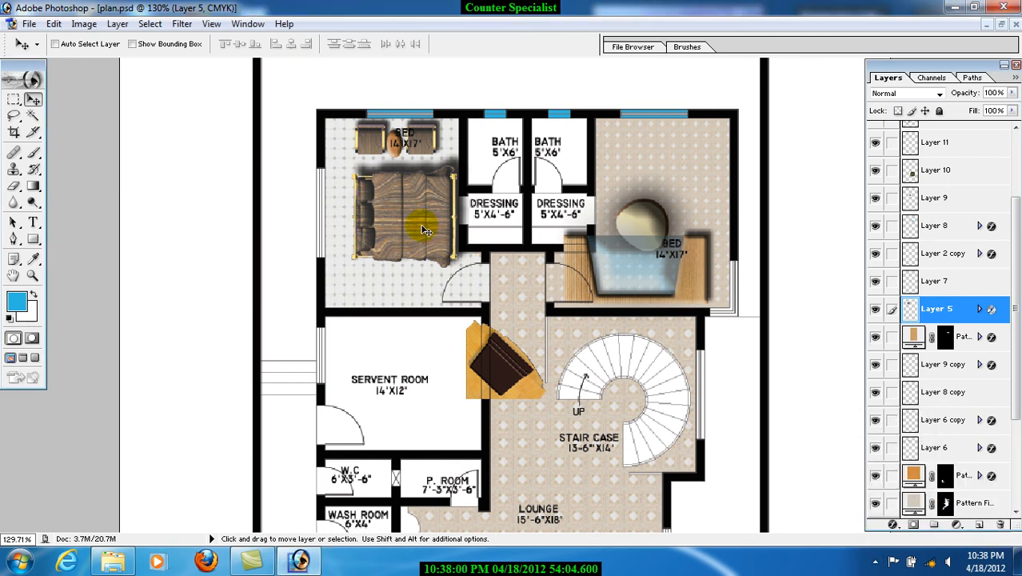
Move the bed back against the bedroom's left wall
right_click(423, 225)
left_click(454, 236)
left_click_drag(393, 208, 365, 204)
Move the corner unit from the passage to the furnished bedroom's lower wall and scale it to about half size
right_click(492, 361)
left_click(512, 369)
left_click_drag(512, 369, 392, 310)
key("ctrl+t")
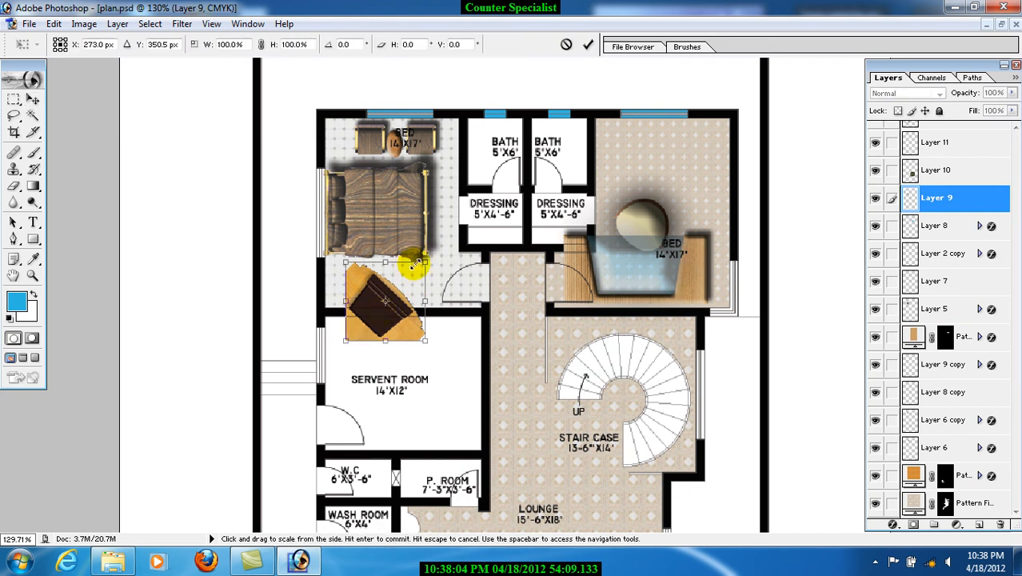
left_click_drag(424, 261, 389, 305)
key("Return")
Shift the linked chairs and small table along the upper wall into the bedroom's upper-left corner
right_click(356, 128)
left_click(364, 140)
left_click_drag(364, 140, 372, 138)
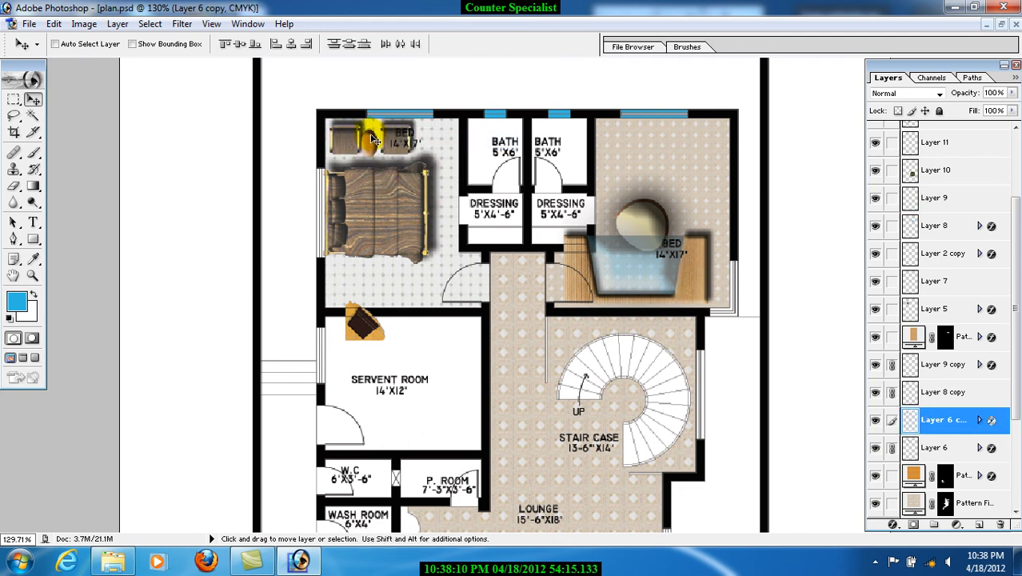
Select the corner unit on Layer 9 and rotate it 90° counterclockwise twice
right_click(356, 330)
left_click(376, 334)
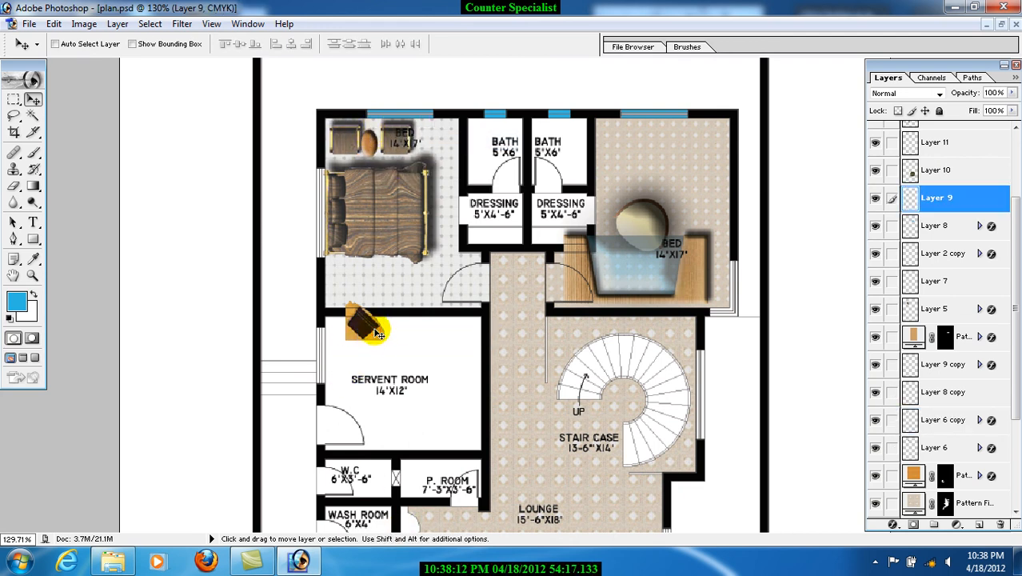
key("ctrl+t")
right_click(378, 326)
left_click(424, 480)
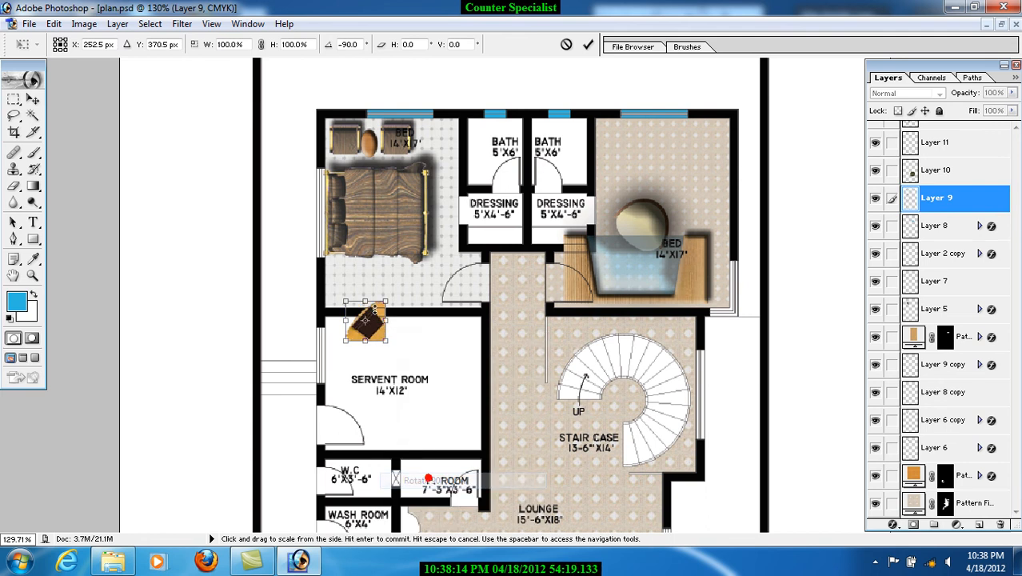
right_click(349, 289)
left_click(420, 441)
key("Return")
Place the corner unit in the bedroom's upper-right corner and scale it down slightly to fit
left_click_drag(340, 355, 413, 174)
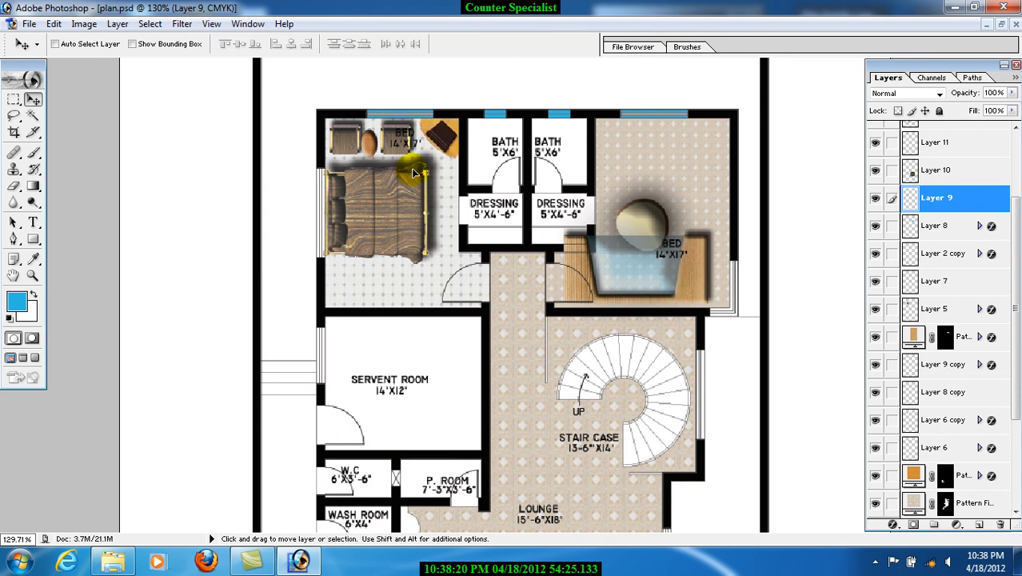
key("ctrl+t")
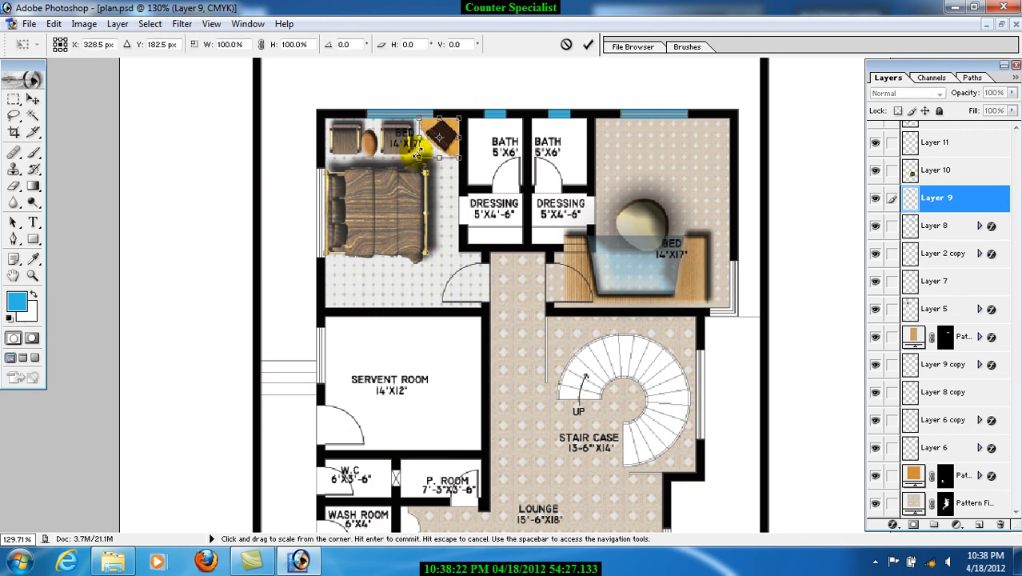
key("Return")
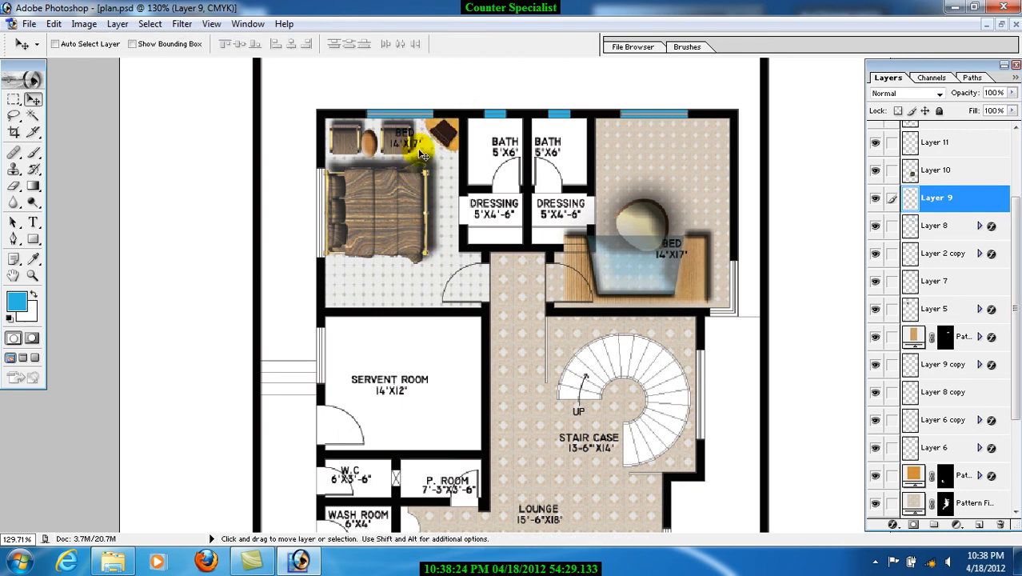
Move the linked desk and chair on Layer 8 from the right bedroom to the lower end of the left bedroom
right_click(647, 258)
left_click(676, 265)
left_click_drag(652, 269, 367, 282)
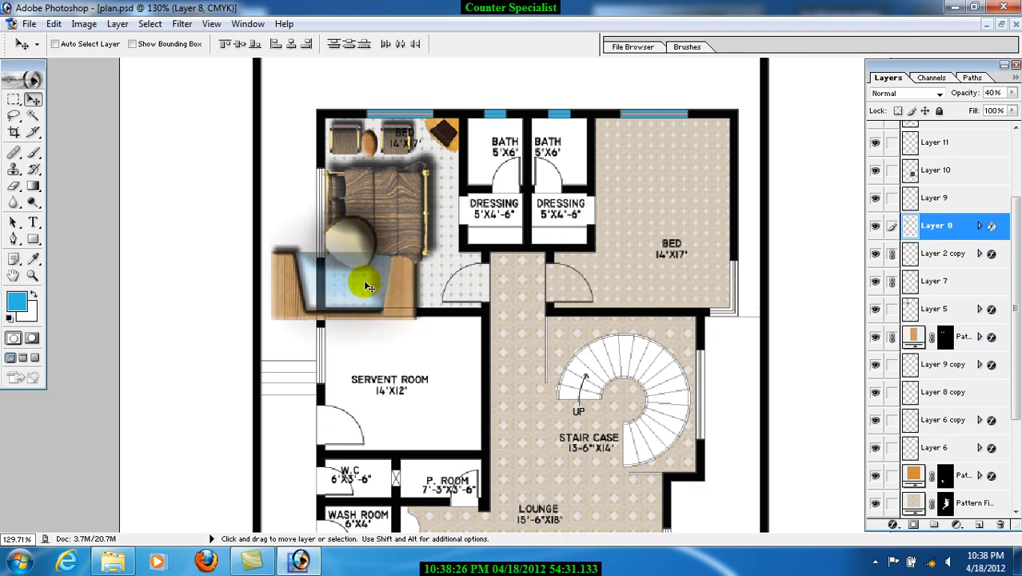
Scale the desk and chair to 23.7% width and 16% height and place them in the left bedroom's lower-left corner
key("ctrl+t")
key("space")
left_click_drag(231, 183, 328, 272)
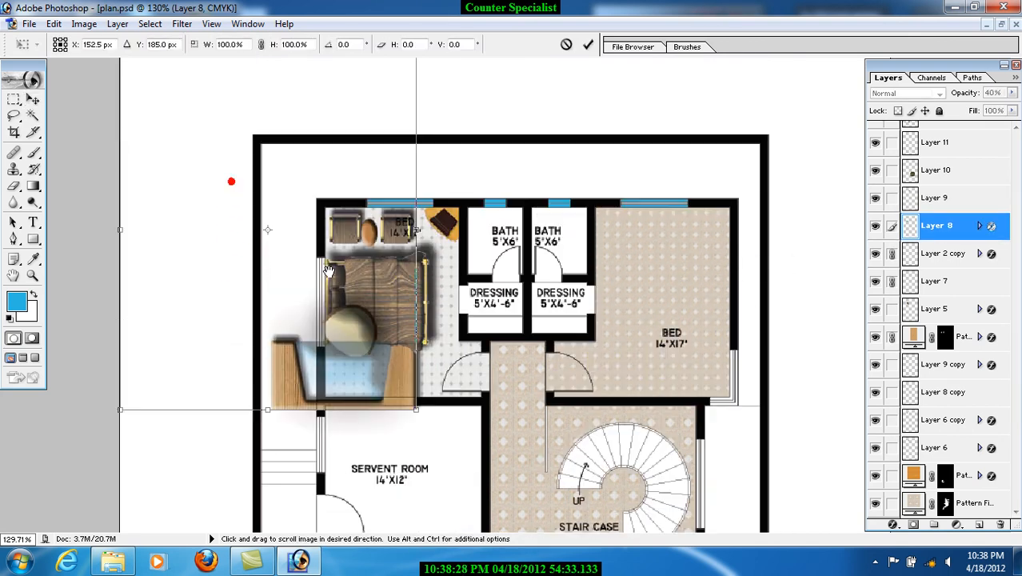
left_click_drag(416, 408, 296, 210)
left_click_drag(222, 145, 427, 294)
left_click_drag(324, 189, 444, 252)
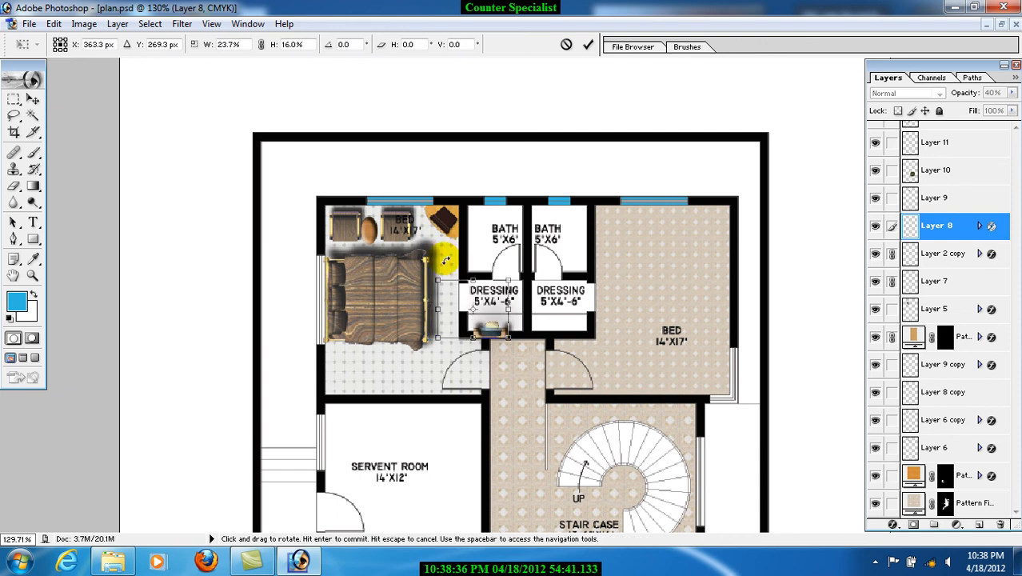
key("Return")
left_click_drag(525, 328, 388, 384)
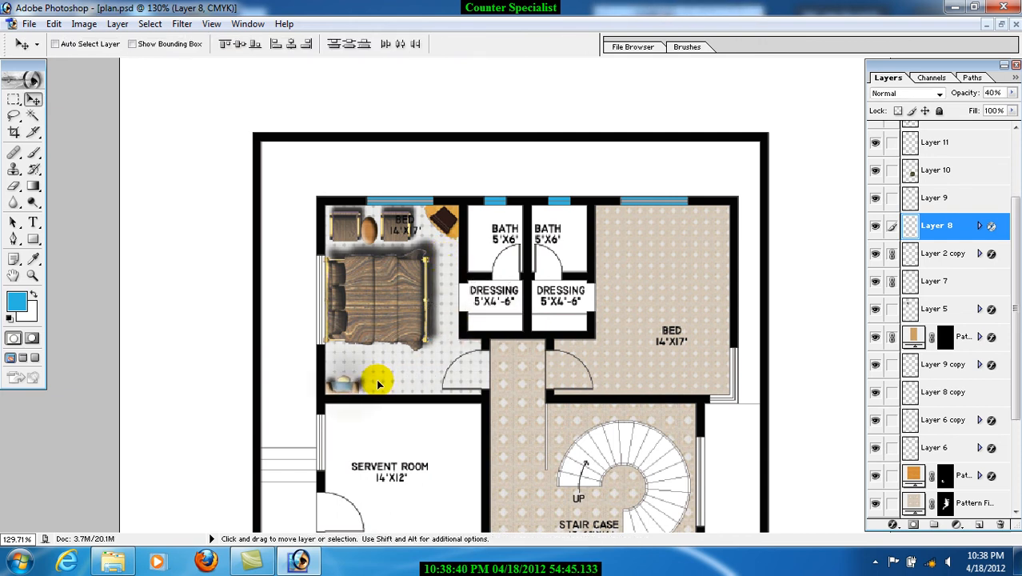
Move the oval rug on Layer 10 from the entrance and dining area up toward the left bedroom
scroll(448, 336, "down", 6)
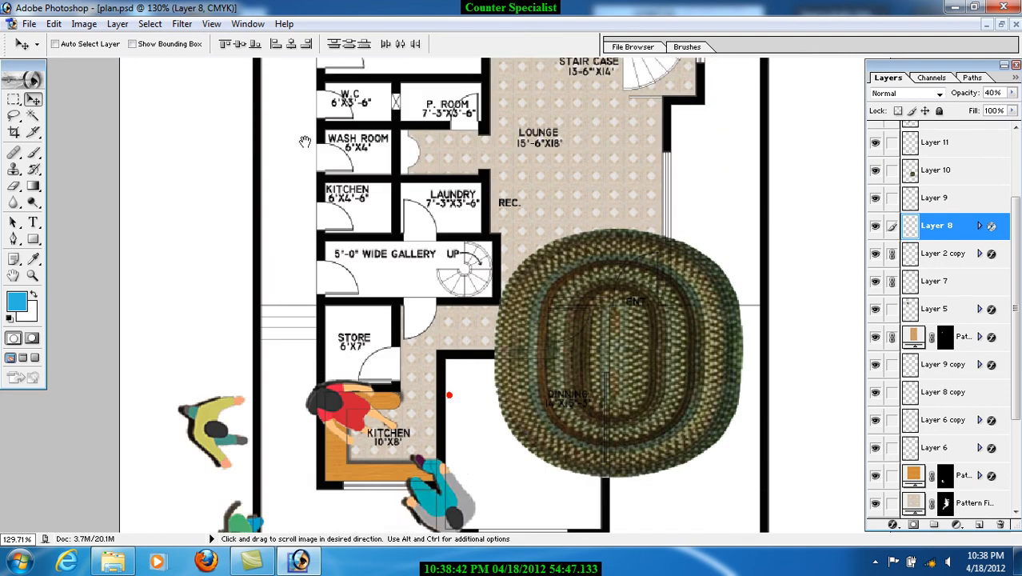
right_click(572, 288)
left_click(598, 301)
left_click_drag(590, 352, 339, 146)
left_click_drag(381, 208, 387, 249)
scroll(387, 249, "up", 1)
left_click_drag(436, 348, 457, 326)
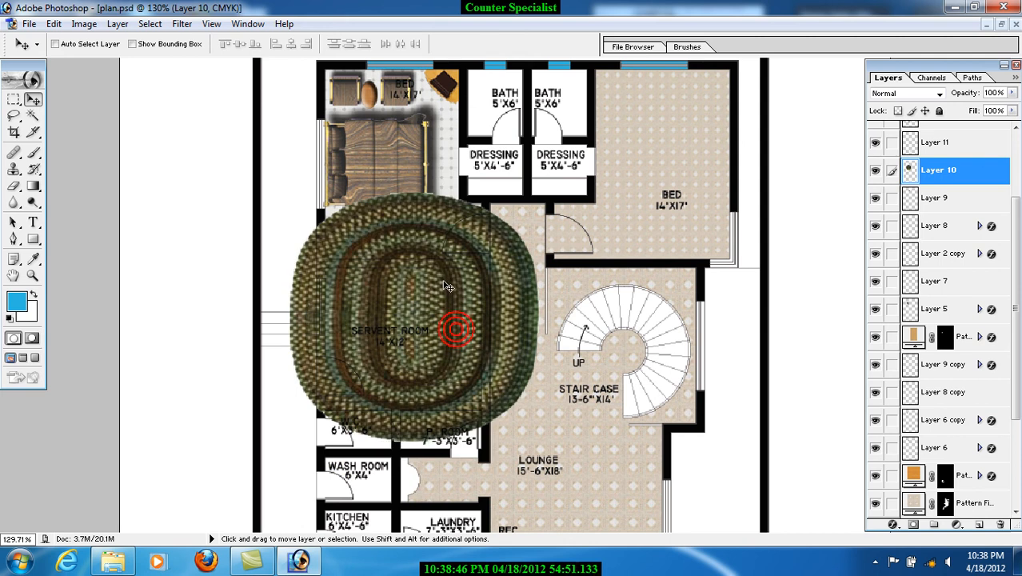
Scale the oval rug down to a small mat between the bed's foot and the dressing room wall
key("ctrl+t")
left_click_drag(539, 193, 498, 172)
key("Return")
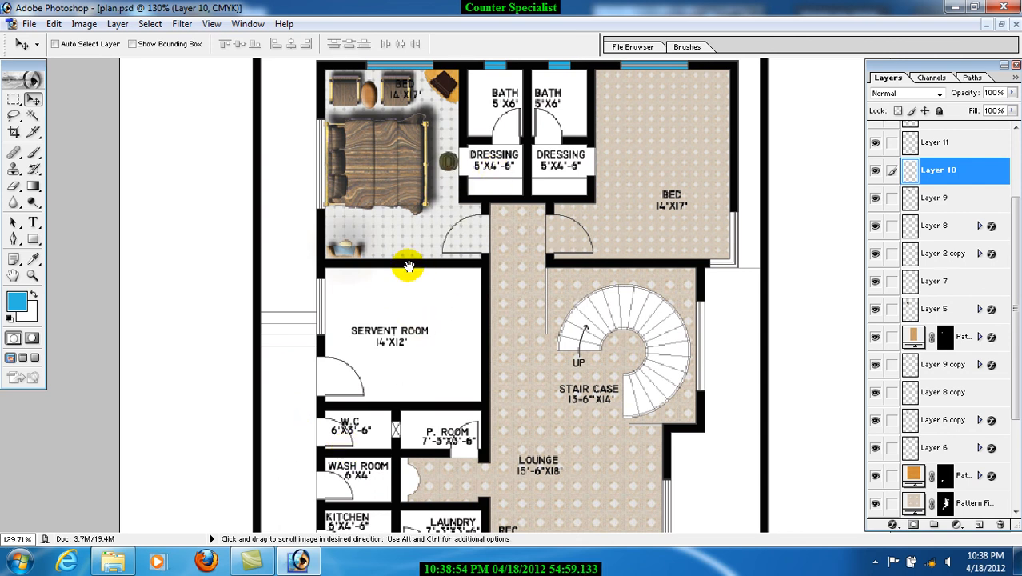
Move the left bedroom's BED 14'X17' label to the clear floor below the bed
scroll(432, 226, "up", 4)
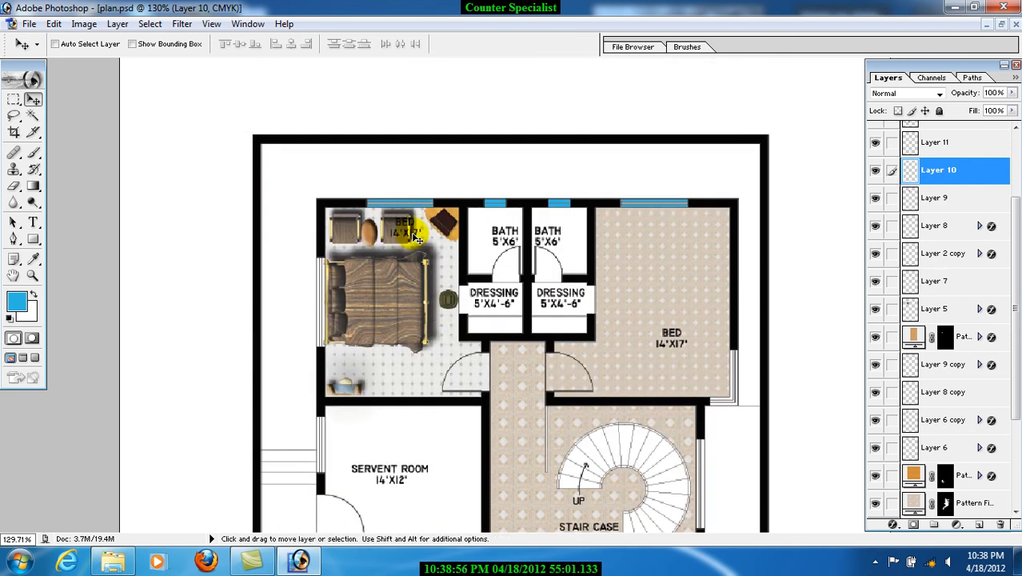
right_click(436, 232)
left_click(443, 241)
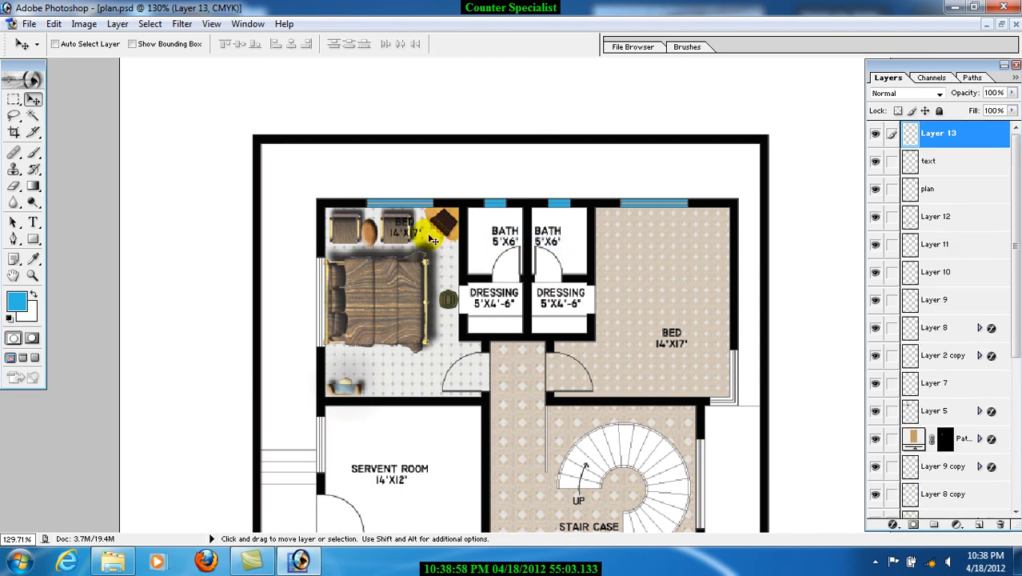
left_click_drag(473, 332, 430, 382)
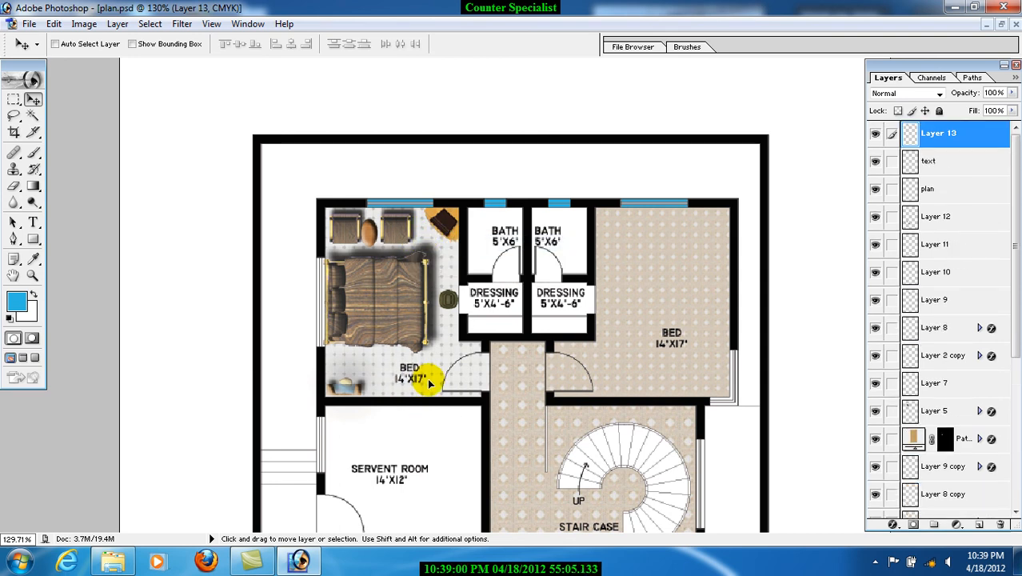
Select the people on Layer 12 and move them so the figure in red lies inside the dining room
scroll(402, 346, "down", 3)
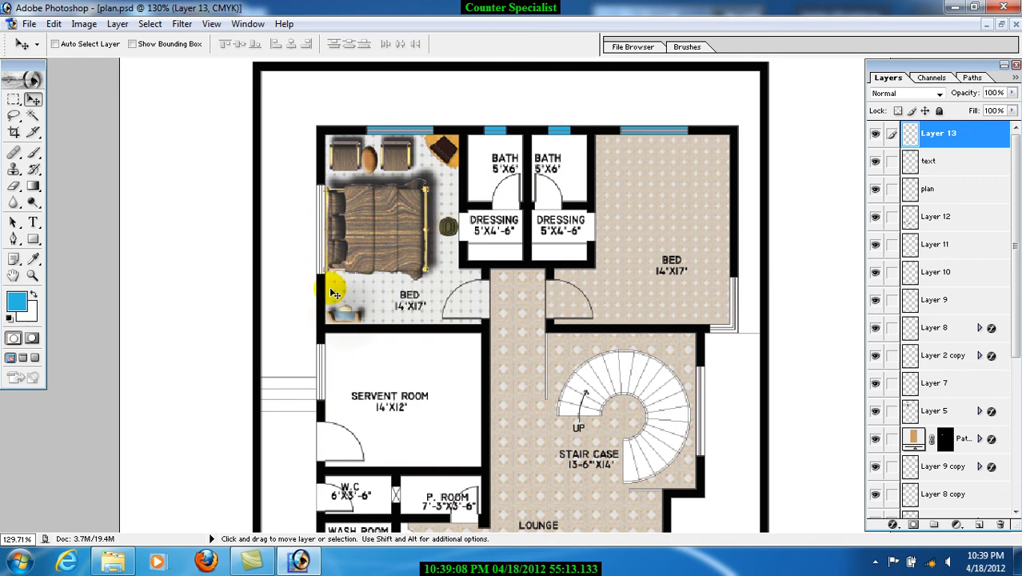
left_click_drag(440, 406, 448, 170)
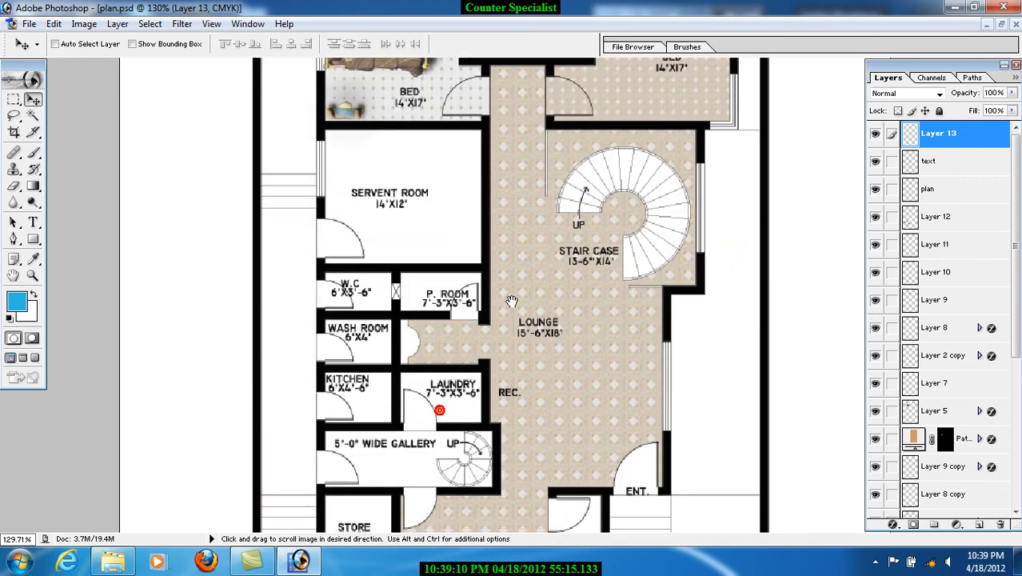
left_click_drag(460, 388, 489, 178)
left_click_drag(471, 449, 498, 356)
right_click(192, 310)
left_click(218, 314)
left_click_drag(366, 312, 556, 328)
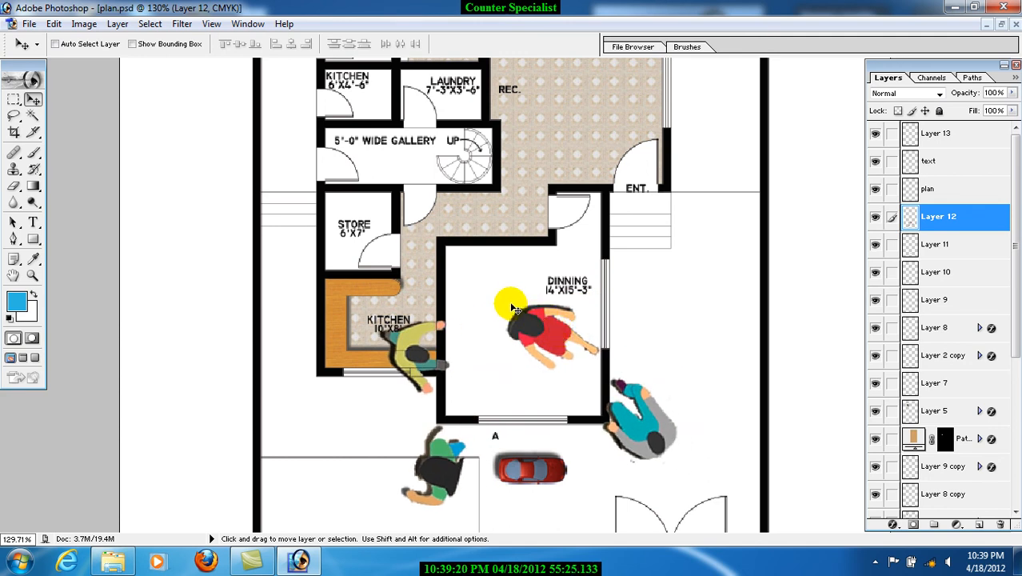
Cut the figure in red out of Layer 12 with a rectangular selection and paste it onto its own layer
left_click(13, 99)
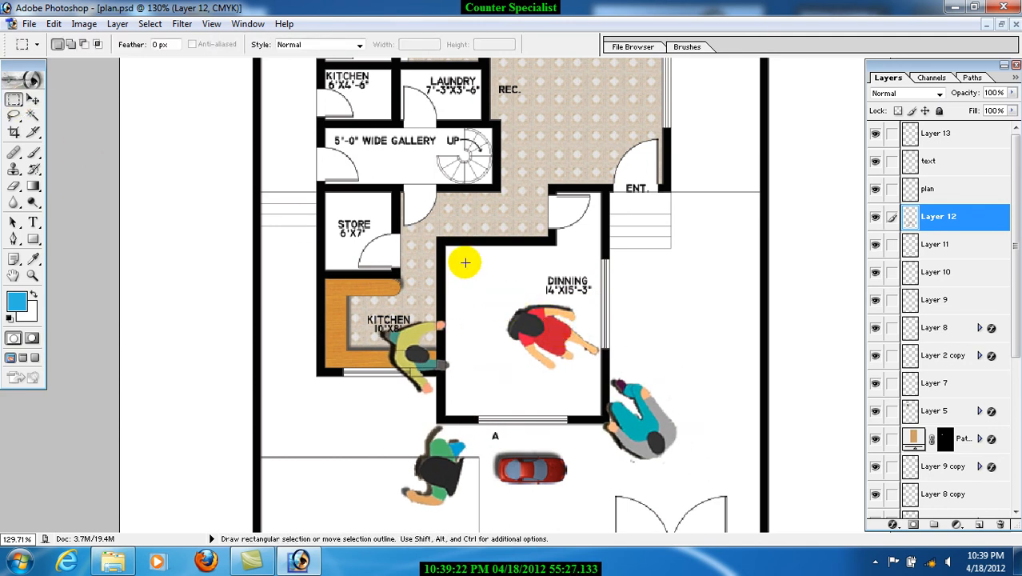
left_click_drag(615, 360, 602, 381)
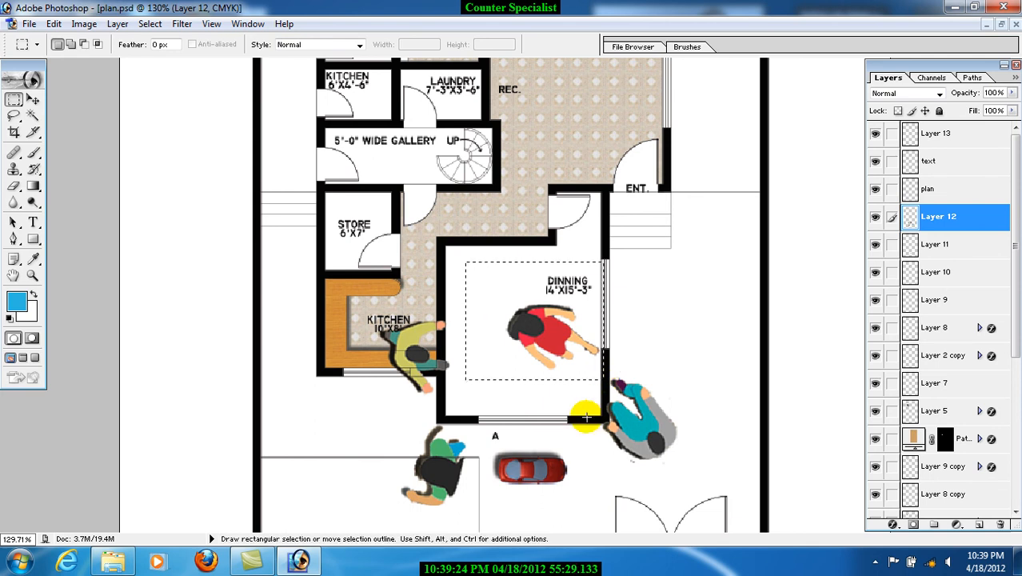
key("ctrl+x")
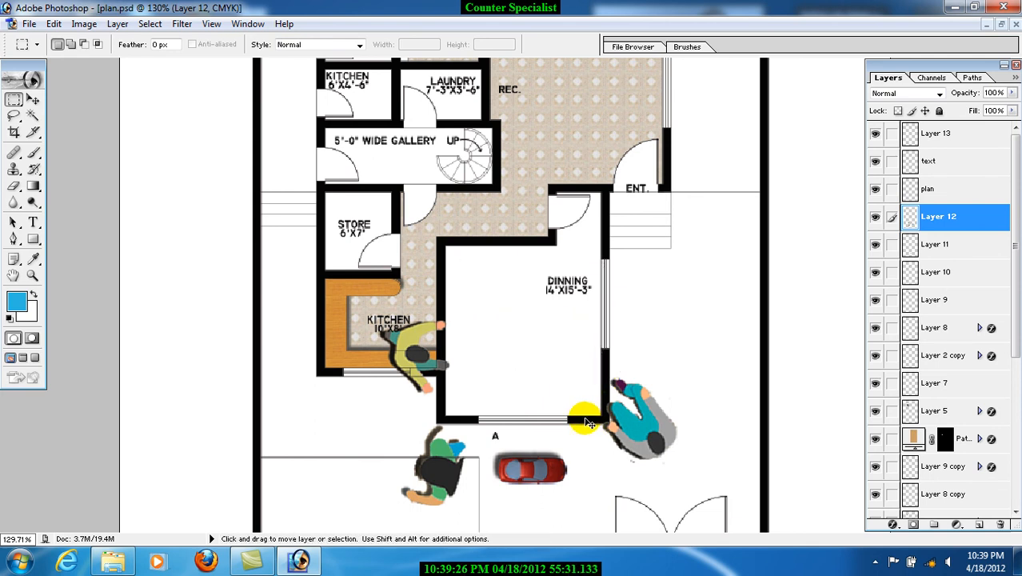
key("ctrl+v")
Place the figure in red at the foot end of the left bedroom's bed and scale it to 44.6%
key("v")
left_click_drag(487, 245, 506, 337)
left_click_drag(562, 420, 492, 200)
left_click_drag(466, 167, 388, 205)
key("ctrl+t")
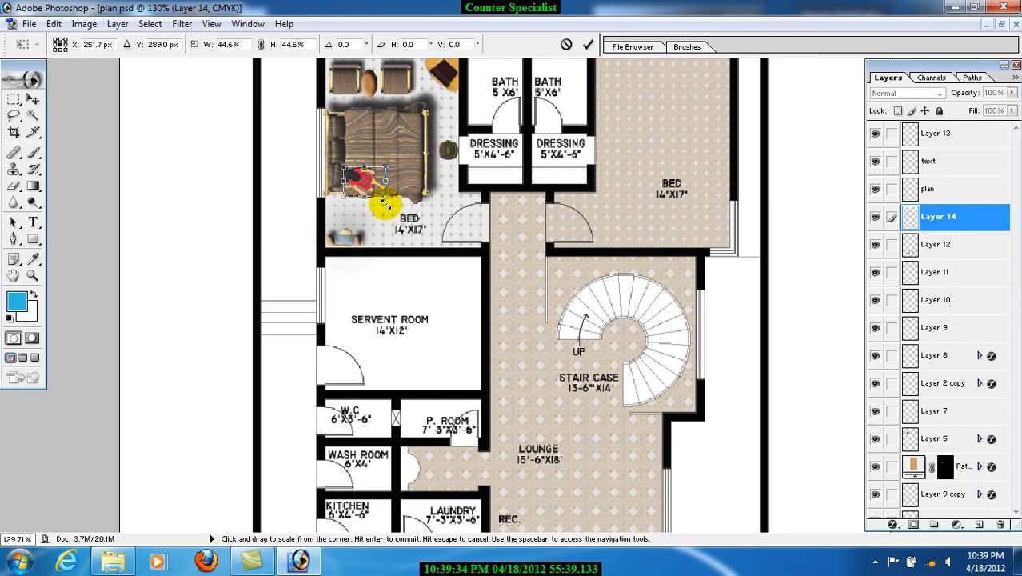
key("Return")
left_click_drag(377, 185, 472, 410)
Cut the figure in teal out of Layer 12 with a rectangular selection and paste it onto its own layer
right_click(640, 293)
left_click(651, 307)
key("m")
left_click(513, 407)
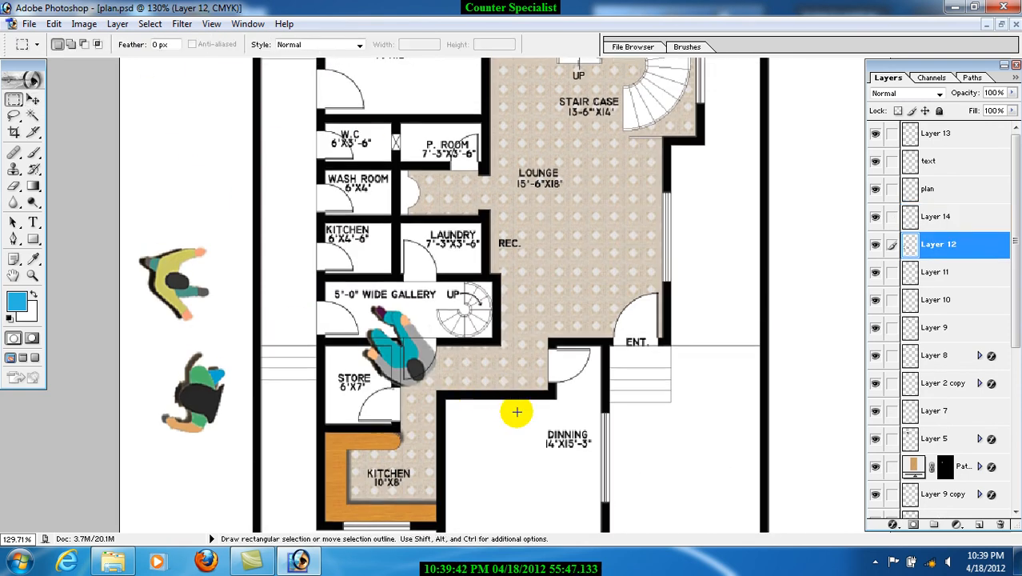
key("ctrl+x")
key("ctrl+v")
Move the figure in teal onto the corner armchair in the left bedroom and scale it down to fit the seat
key("v")
left_click_drag(481, 275, 399, 221)
key("ctrl+t")
left_click_drag(422, 293, 380, 165)
key("Return")
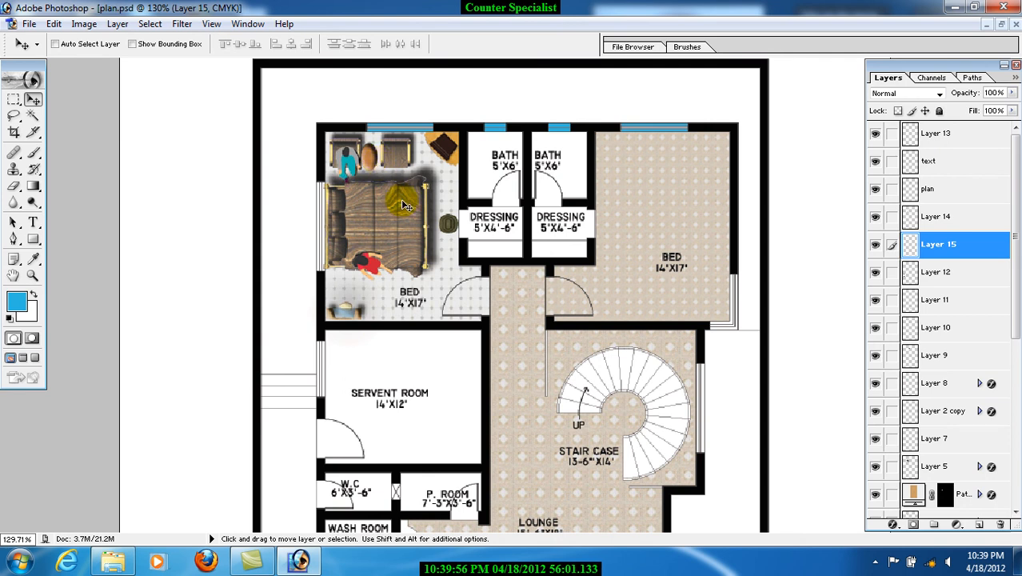
key("ctrl+t")
left_click_drag(369, 190, 361, 177)
key("Return")
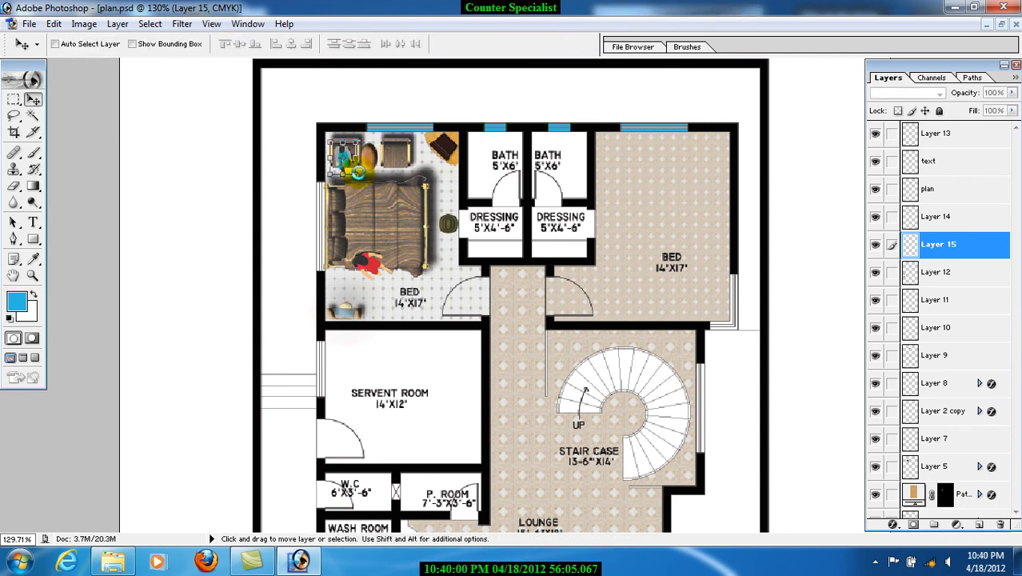
Link the red figure's layer to the bed's Layer 5 and shift both down, away from the armchairs
right_click(377, 205)
left_click(412, 217)
right_click(359, 257)
left_click(376, 267, "shift")
left_click_drag(366, 191, 381, 234)
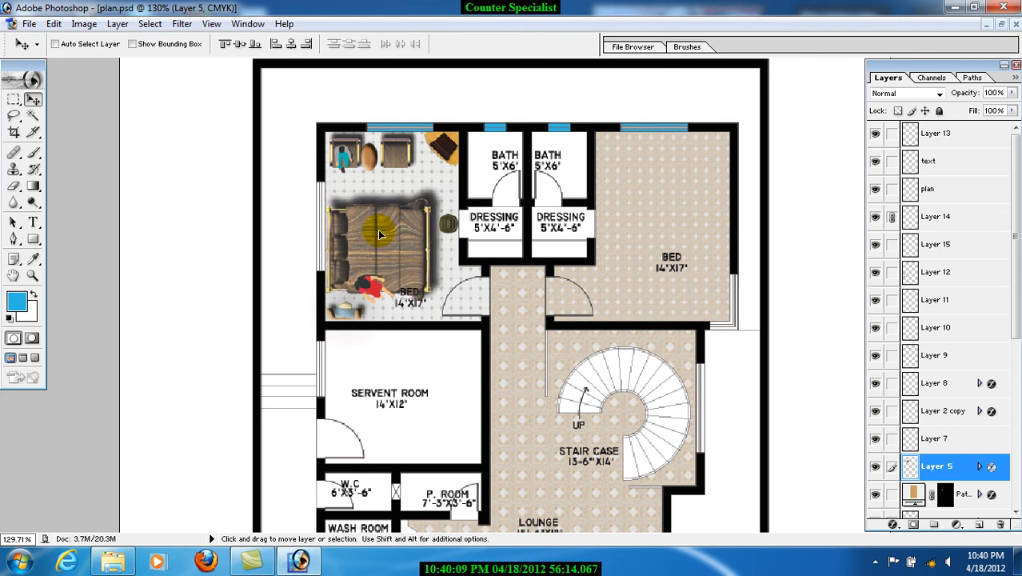
Enlarge the seated teal figure on Layer 15 to 106.5%
right_click(344, 164)
left_click(360, 164)
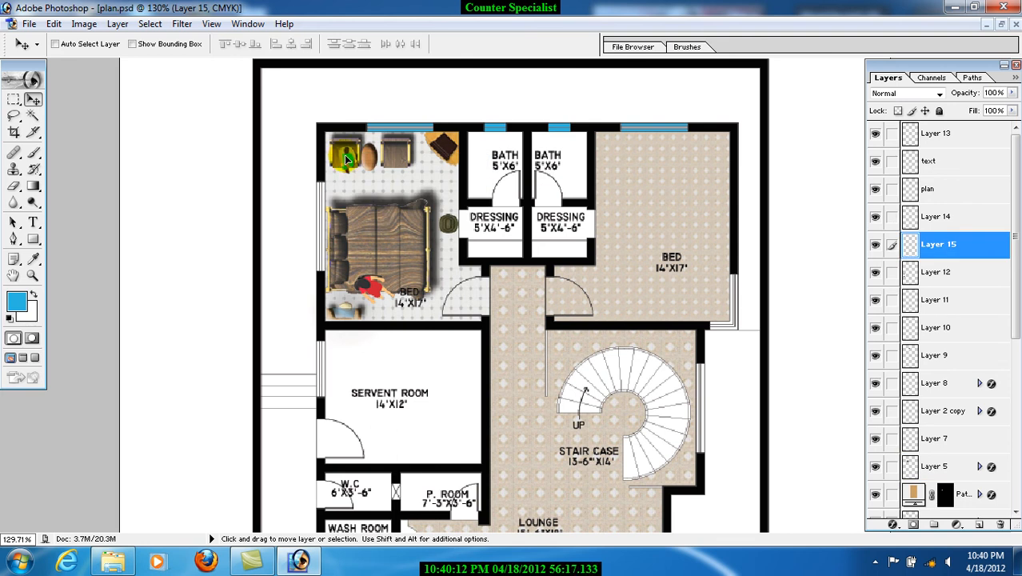
key("ctrl+t")
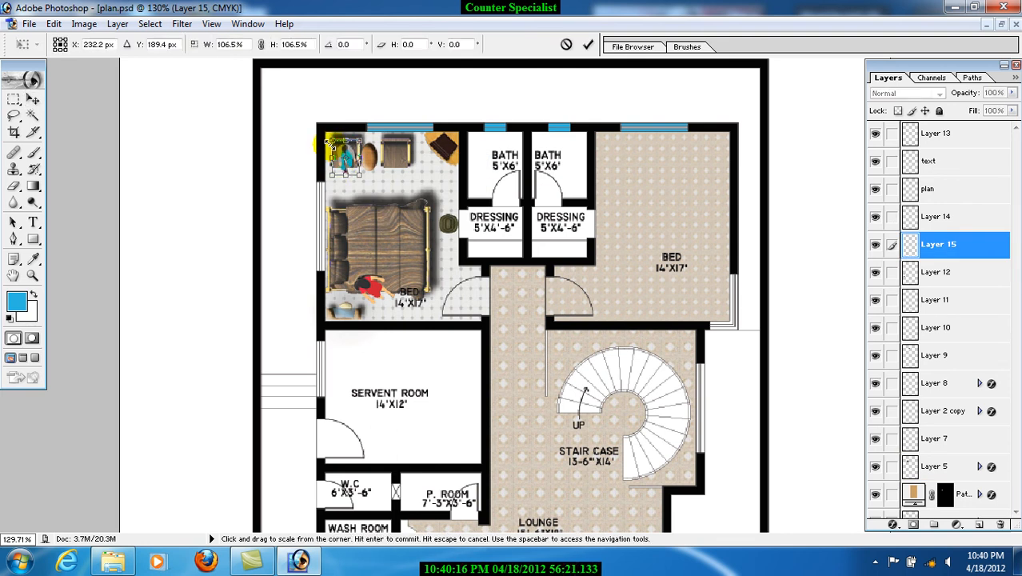
key("Return")
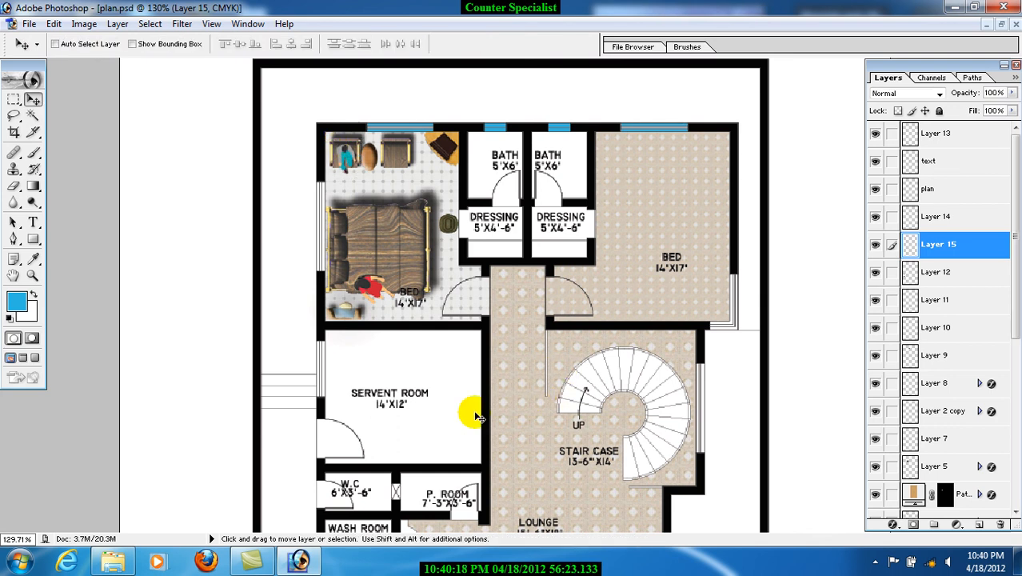
Add a horizontal text layer above Layer 13 with placeholder text in the upper part of the right bedroom
left_click_drag(417, 401, 361, 312)
left_click_drag(525, 372, 436, 364)
left_click_drag(469, 204, 477, 225)
scroll(488, 356, "down", 3)
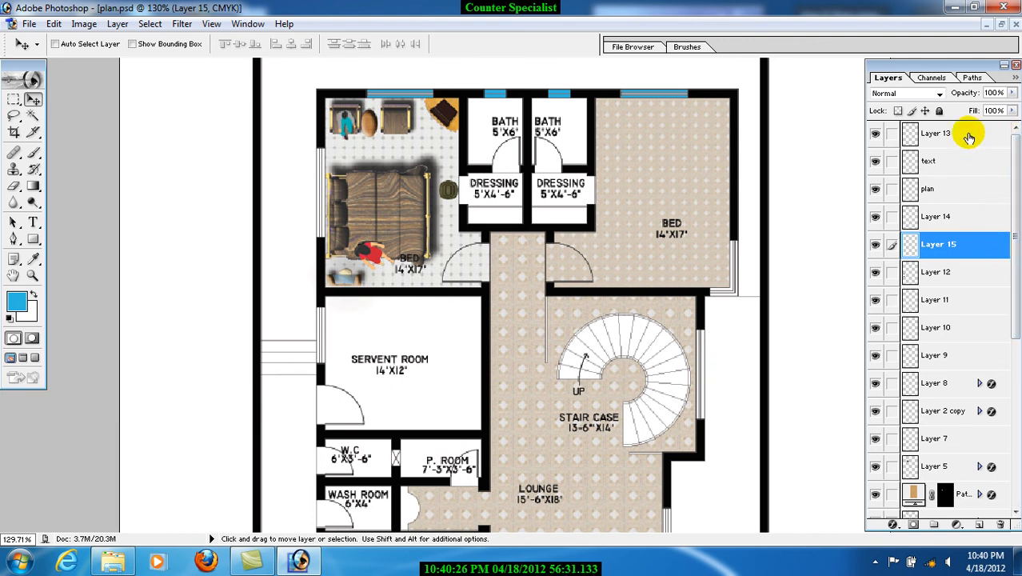
left_click(969, 137)
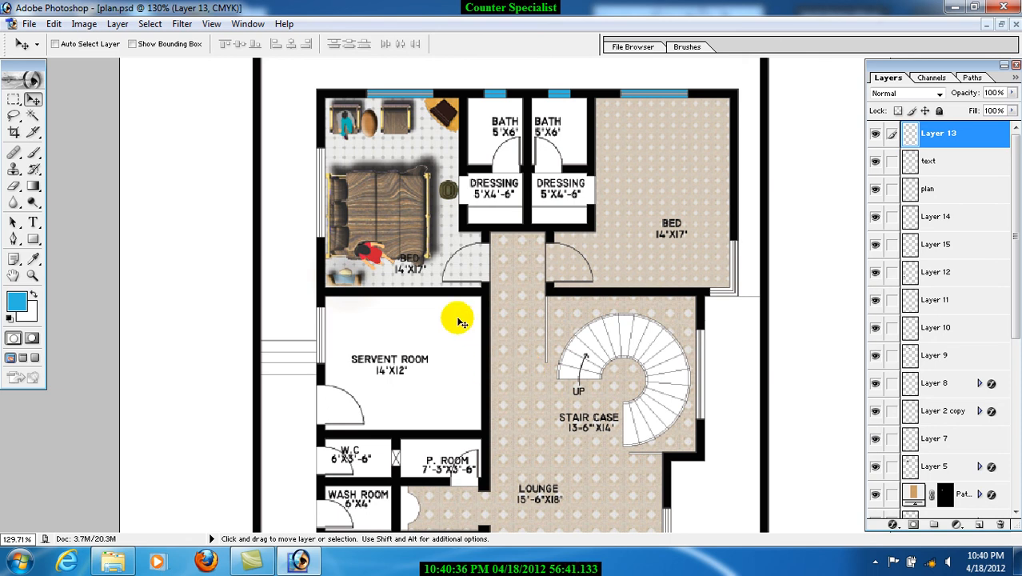
left_click(39, 226)
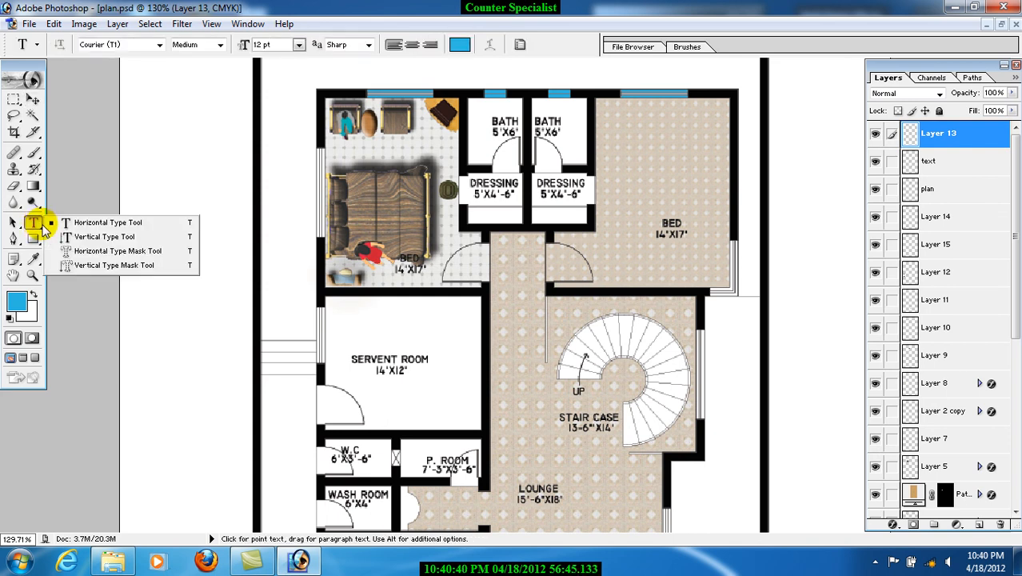
left_click(88, 228)
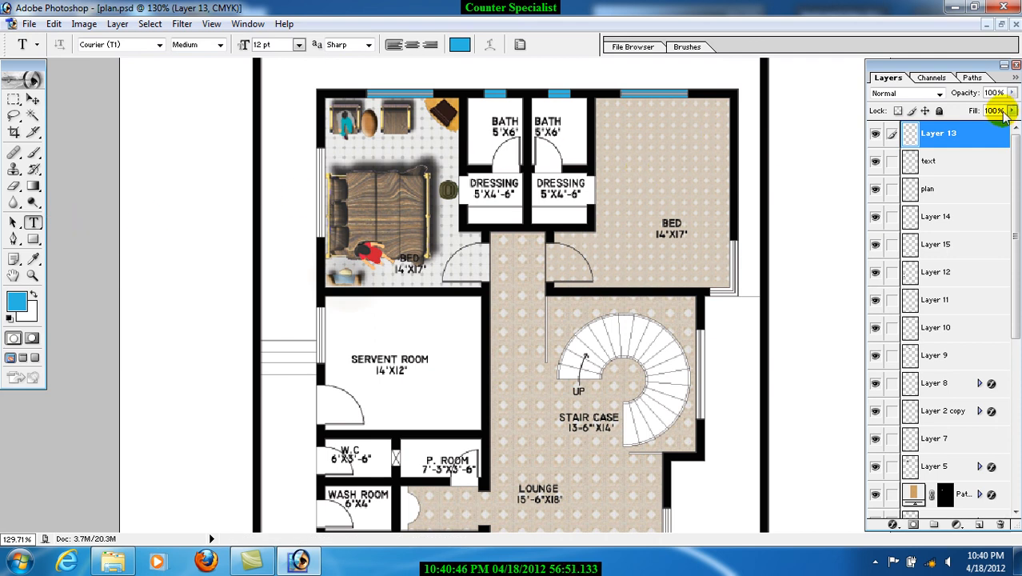
left_click(639, 141)
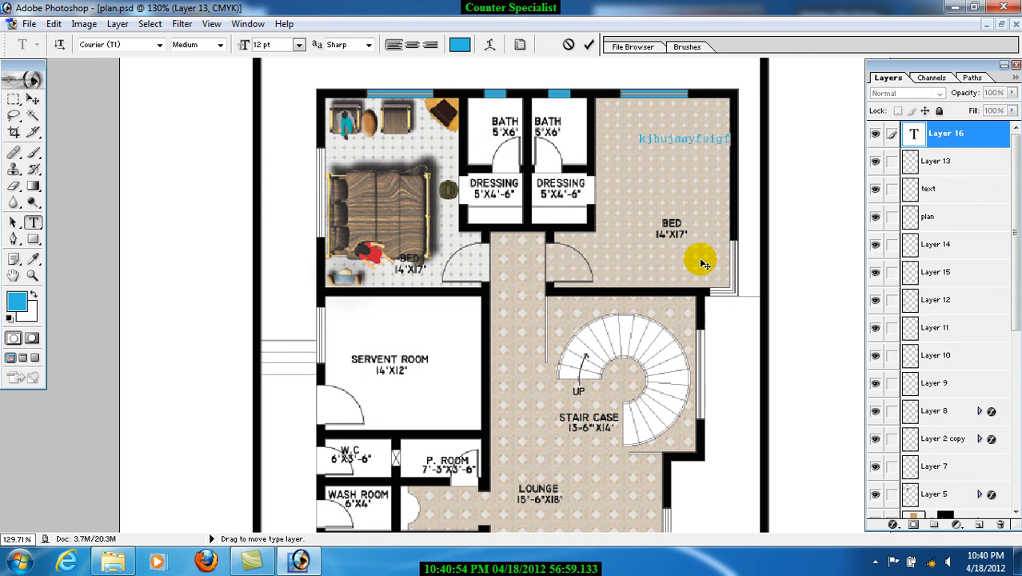
Select all of the placeholder text and set its color to black (000000)
key("ctrl+a")
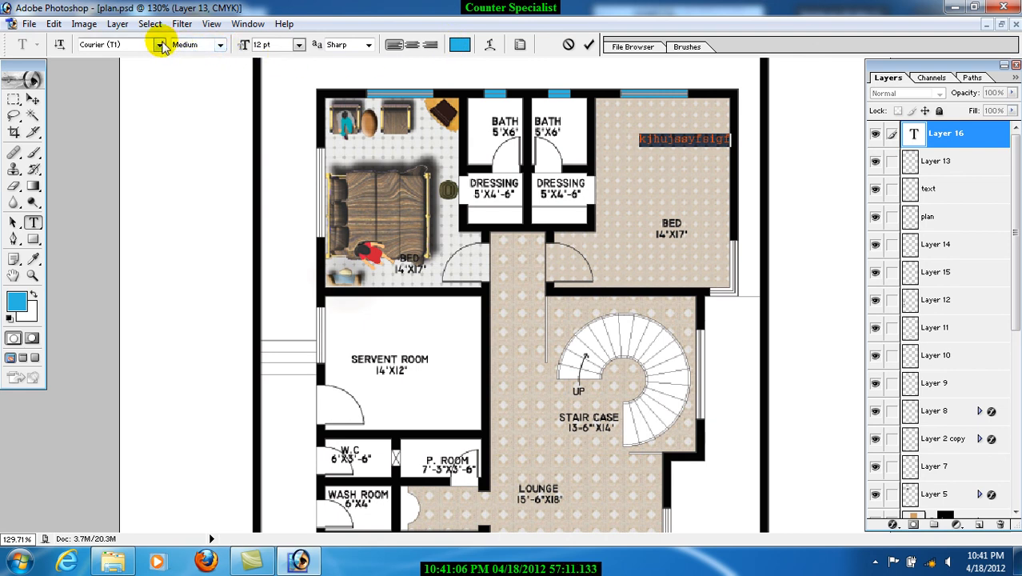
left_click(160, 45)
left_click(160, 44)
left_click(299, 45)
left_click(299, 46)
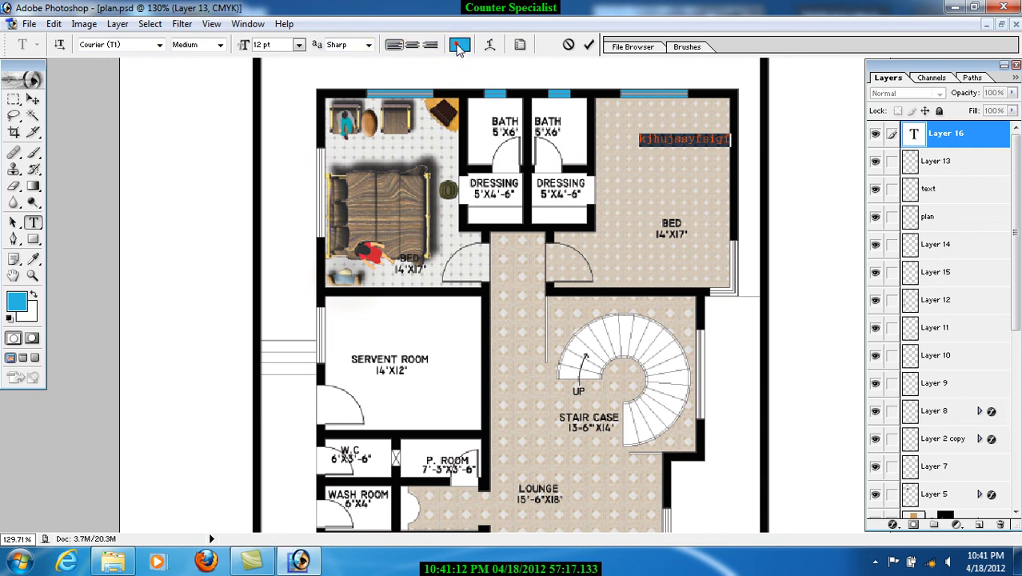
left_click(460, 47)
left_click_drag(596, 279, 513, 398)
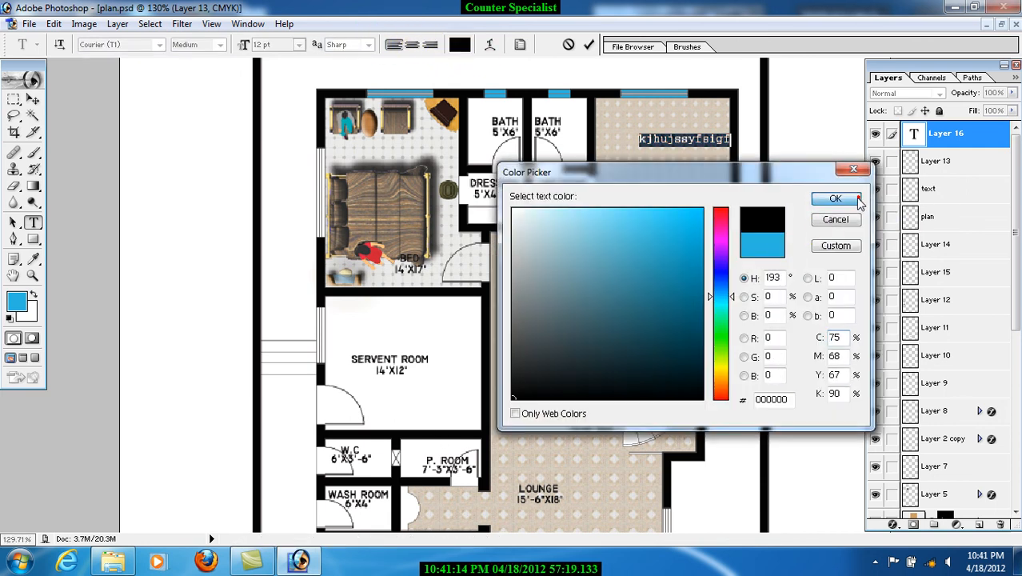
left_click(858, 199)
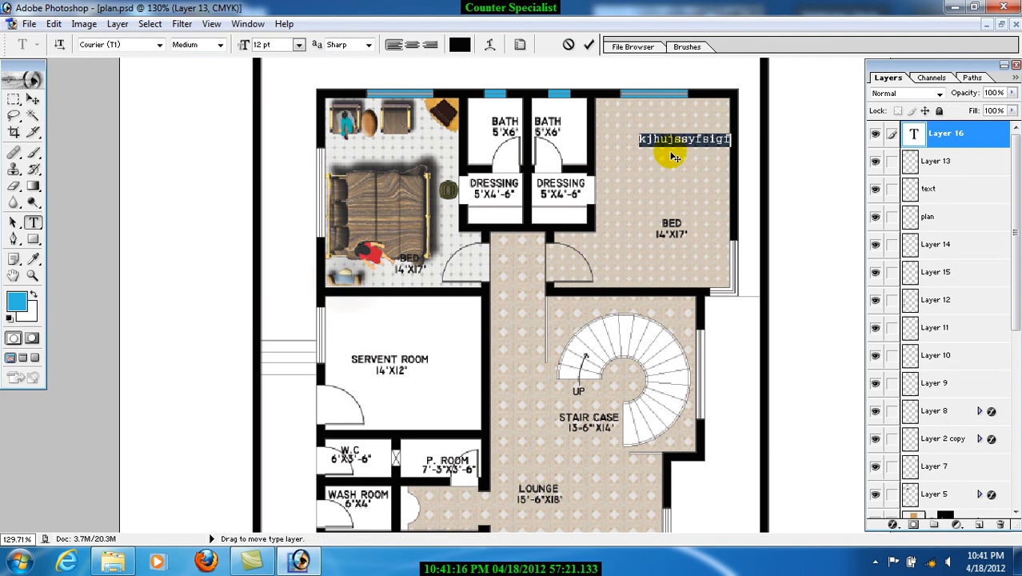
Replace the placeholder with "bed room" above "10 20" and center-align the two lines
type("bed room")
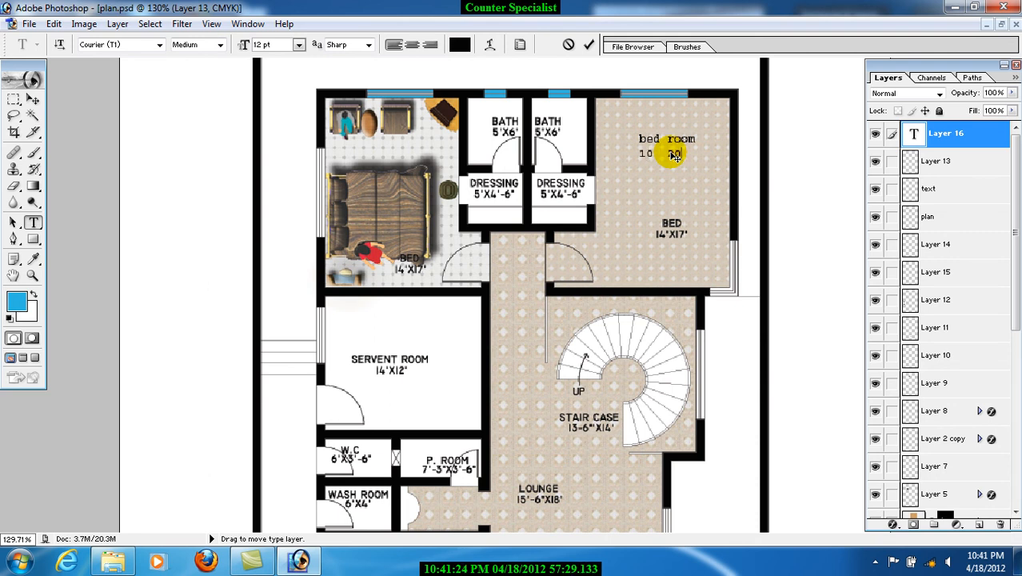
key("ctrl+a")
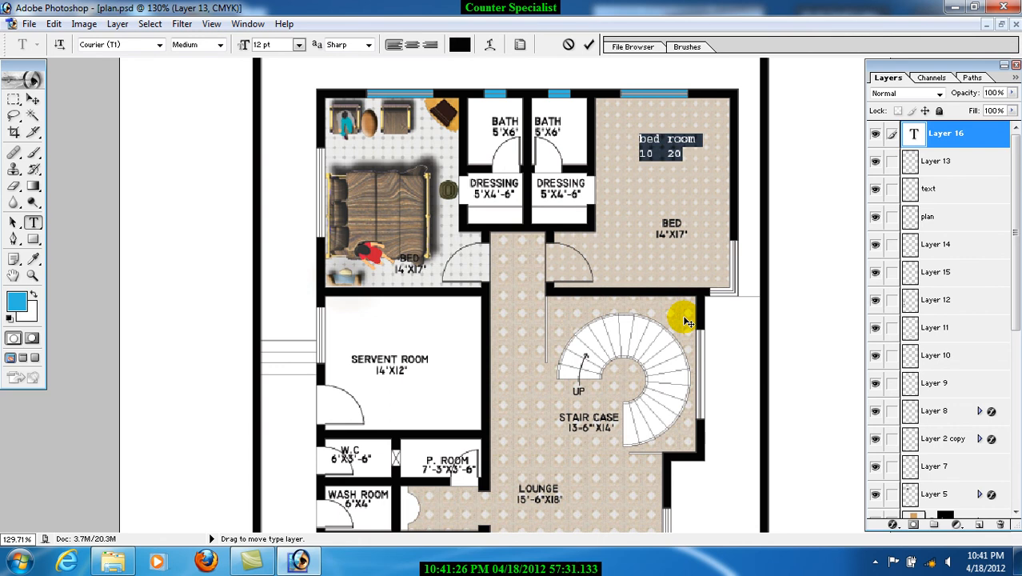
left_click(413, 45)
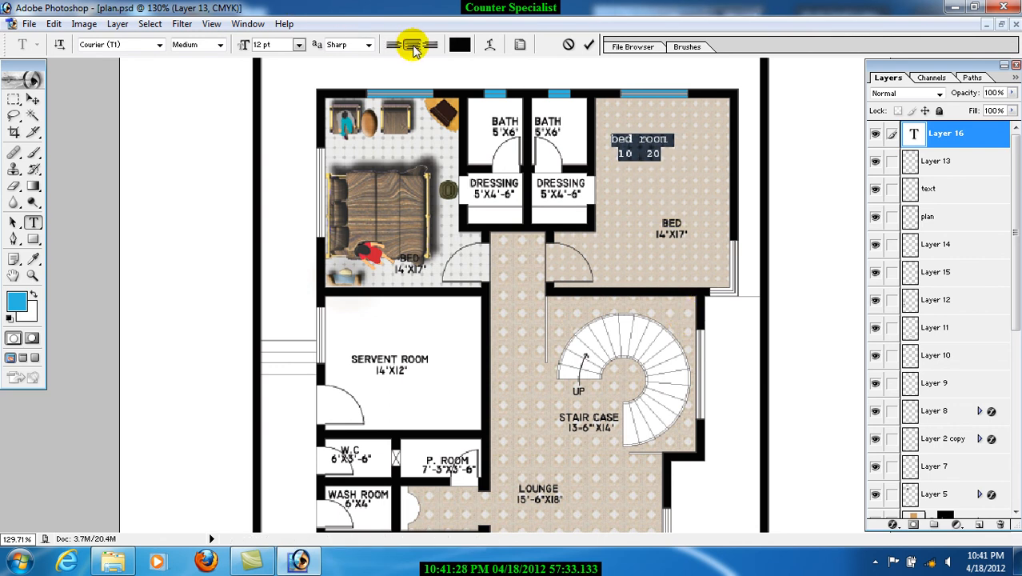
left_click(589, 46)
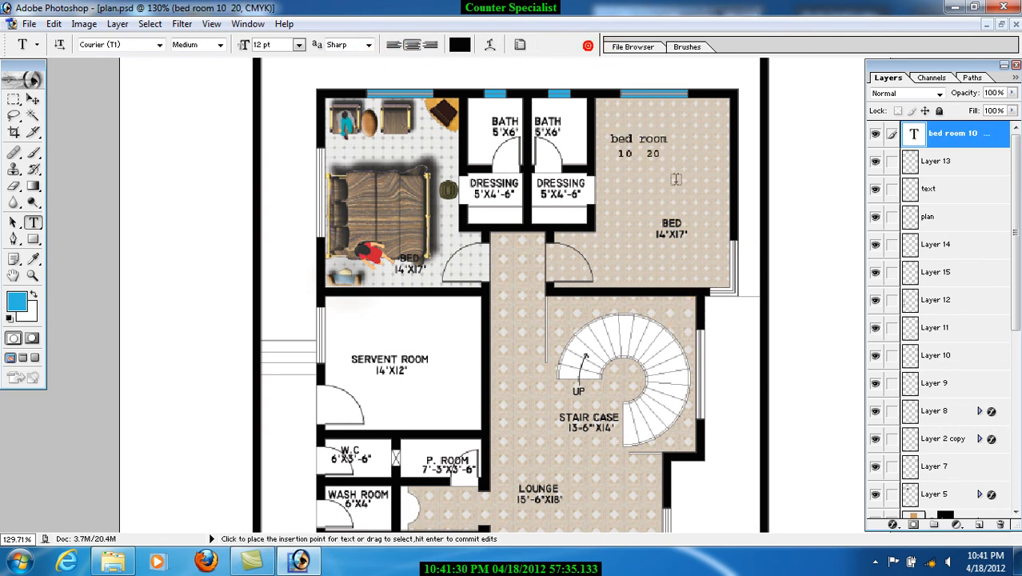
Move the bed room label down to the clear floor above the right bedroom's BED 14'X17' label
left_click(33, 99)
left_click_drag(668, 150, 676, 176)
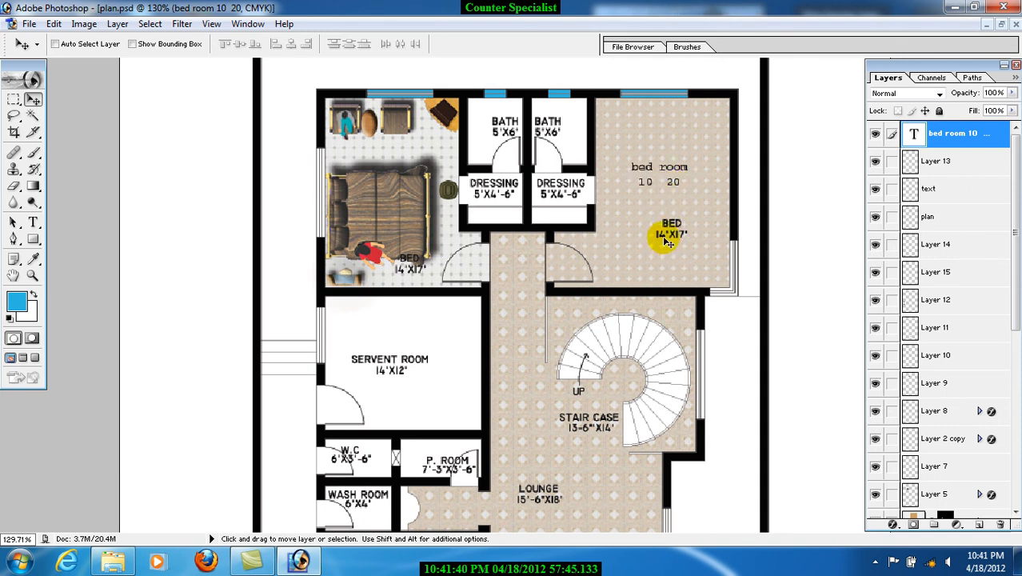
mouse_move(658, 181)
left_mouse_down()
mouse_move(664, 189)
mouse_move(674, 163)
mouse_move(676, 181)
left_mouse_up()
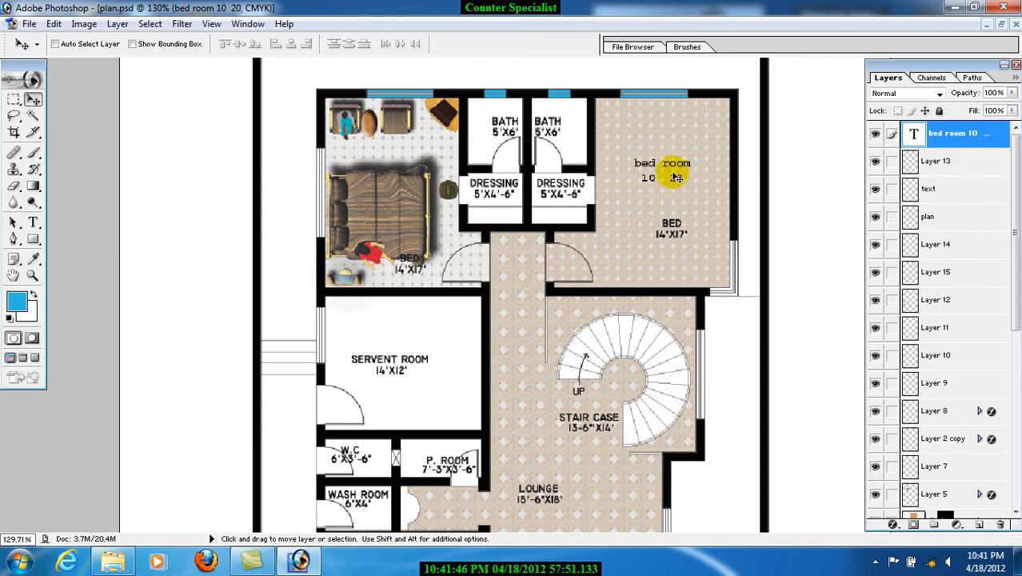
double_click(914, 134)
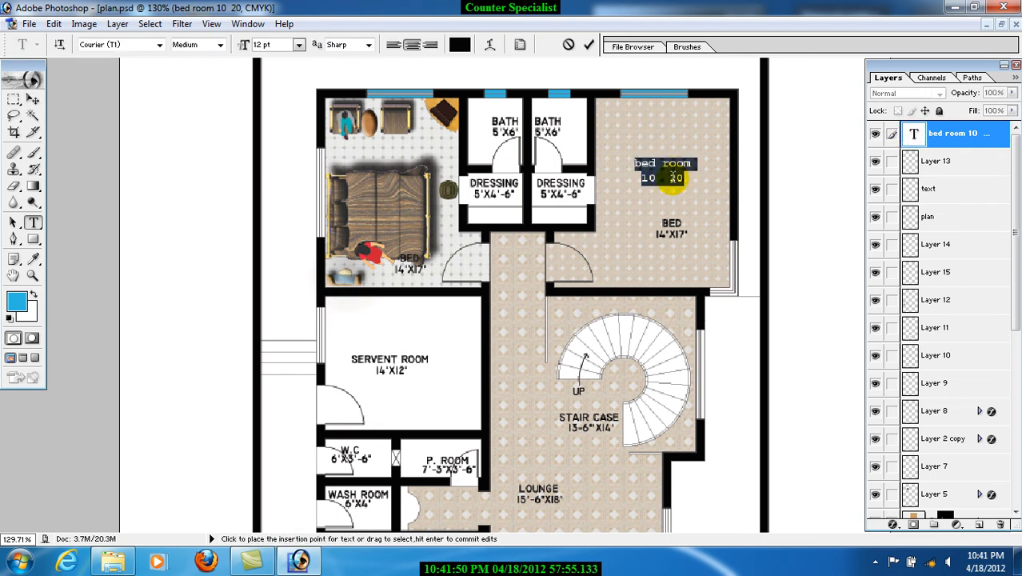
left_click(588, 45)
left_click(676, 183)
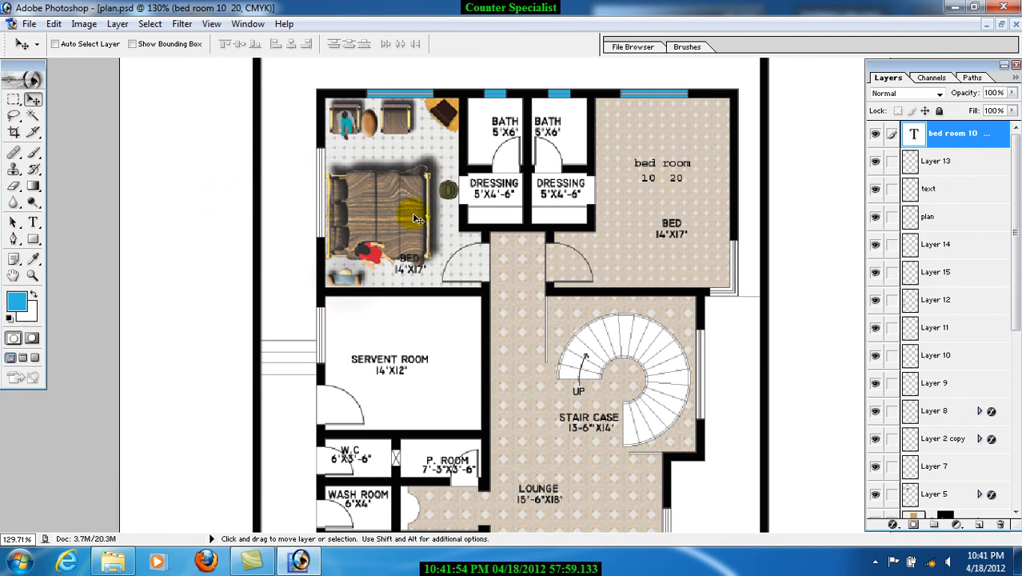
Duplicate the bed room label into the lounge, W.C., laundry, servant room and the passage below the P. room
scroll(564, 357, "down", 2)
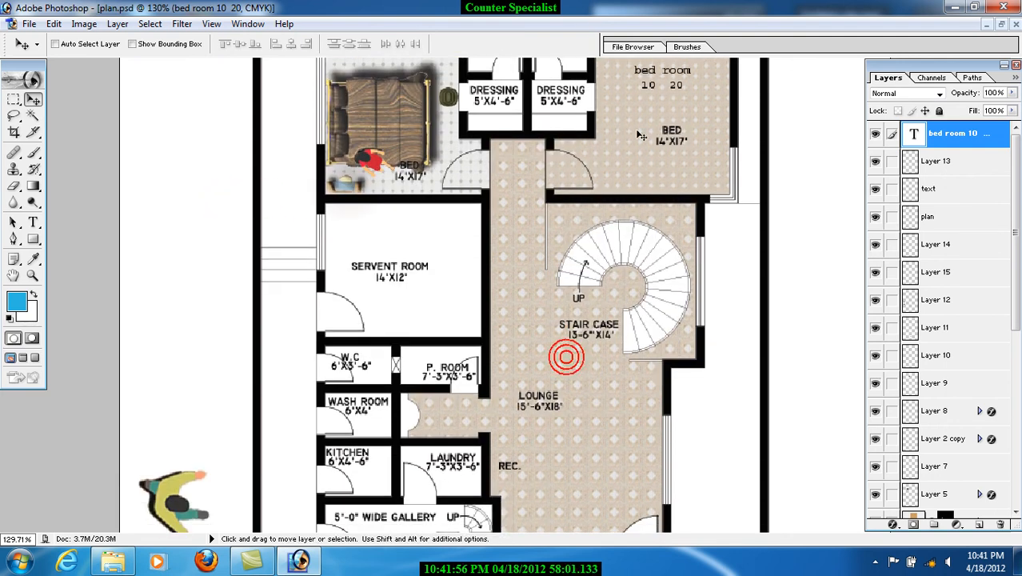
left_click_drag(666, 74, 592, 406)
left_click_drag(593, 406, 362, 366)
left_click_drag(362, 366, 453, 460)
left_click_drag(453, 461, 400, 254)
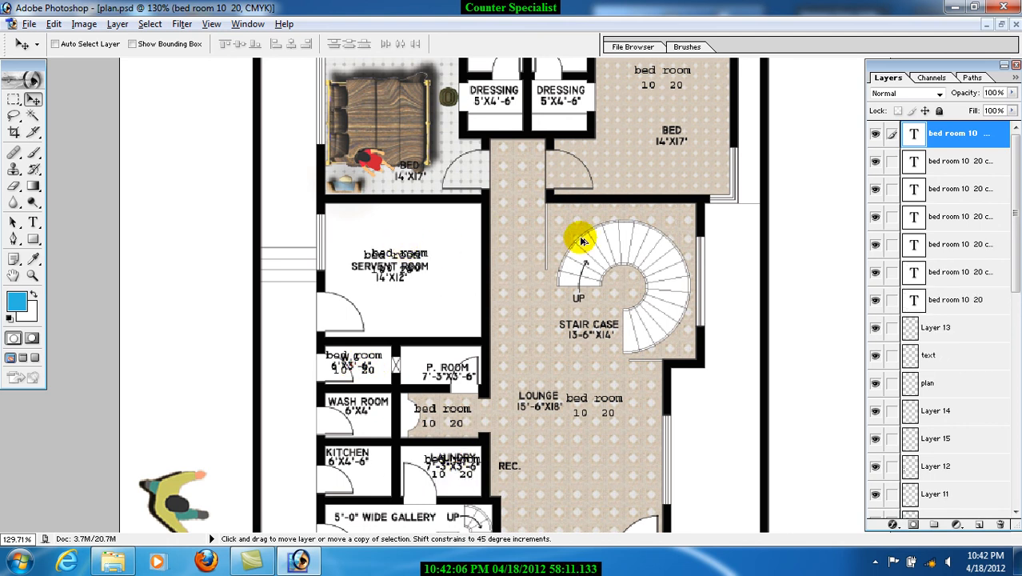
Replace the text of the label copy in the laundry with the placeholder "gegyg9eyg"
double_click(920, 163)
type("gasdhgayg")
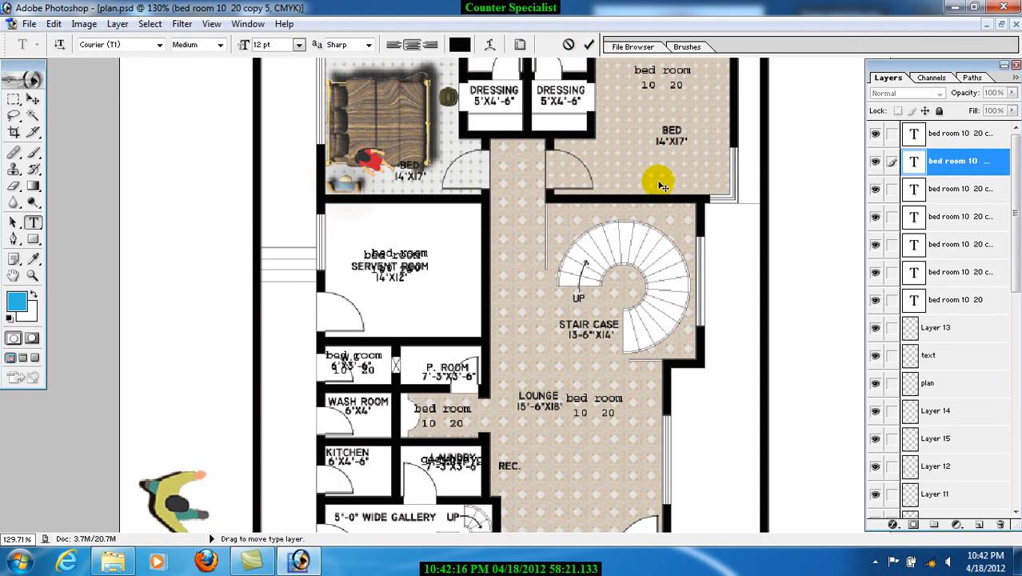
key("ctrl+Return")
key("v")
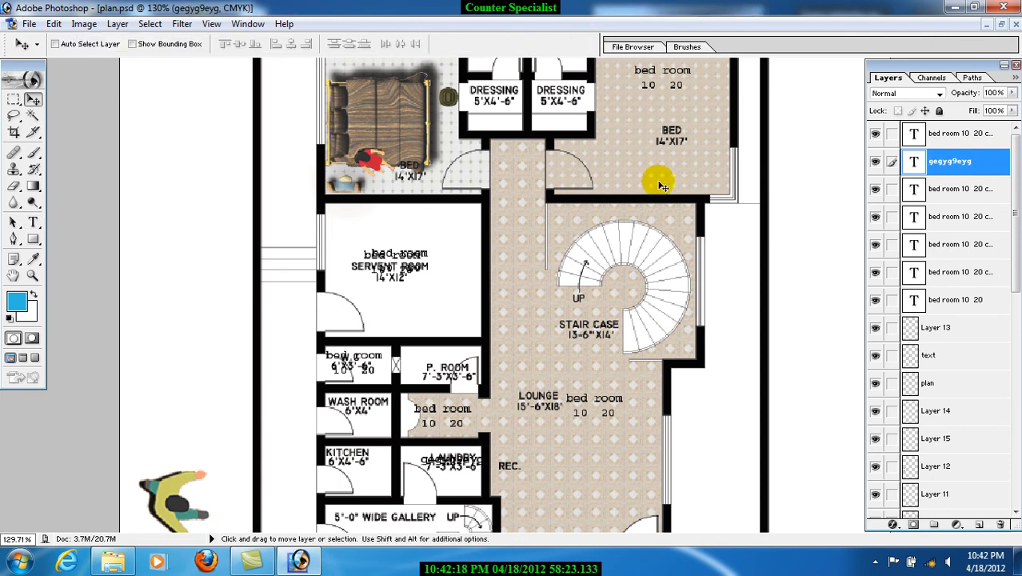
Close plan.psd together with the image editor
key("ctrl+0")
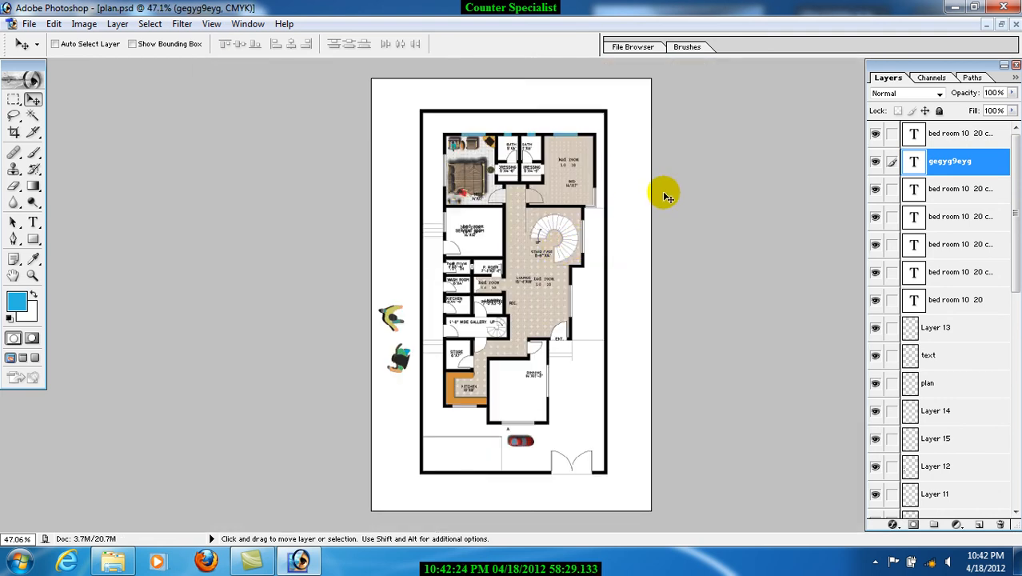
left_click(1016, 203)
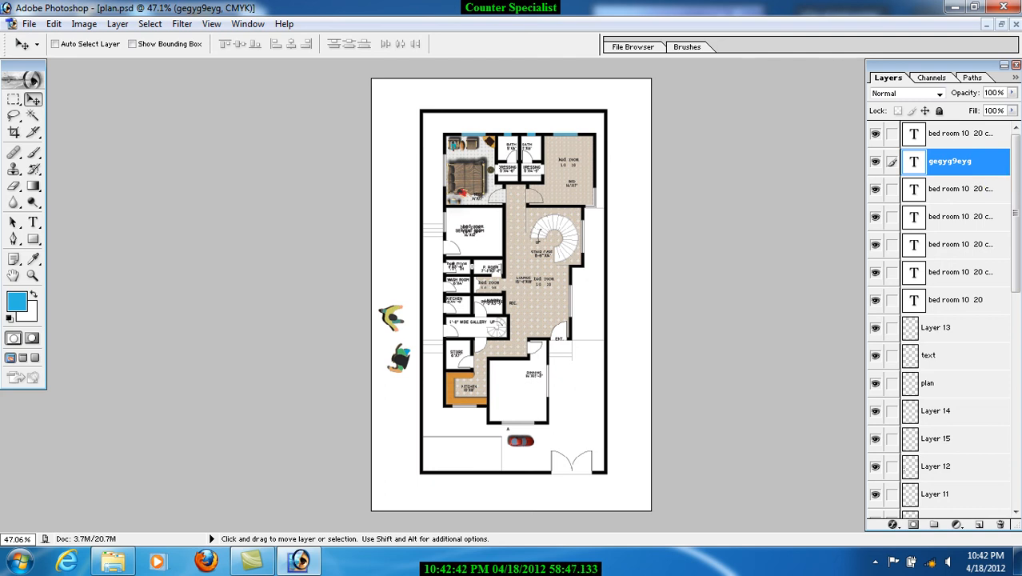
left_click(1004, 8)
left_click(510, 222)
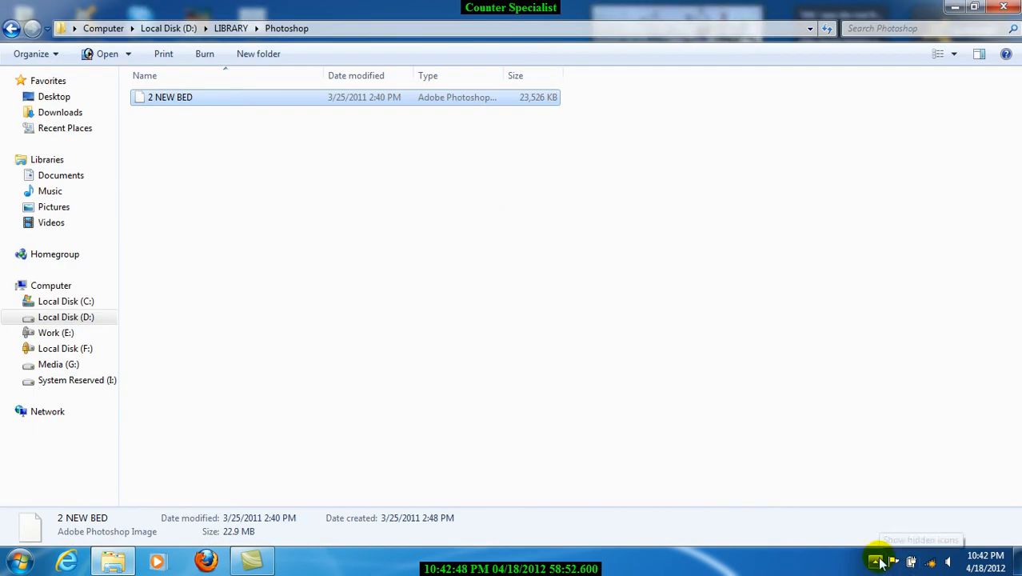
left_click(877, 563)
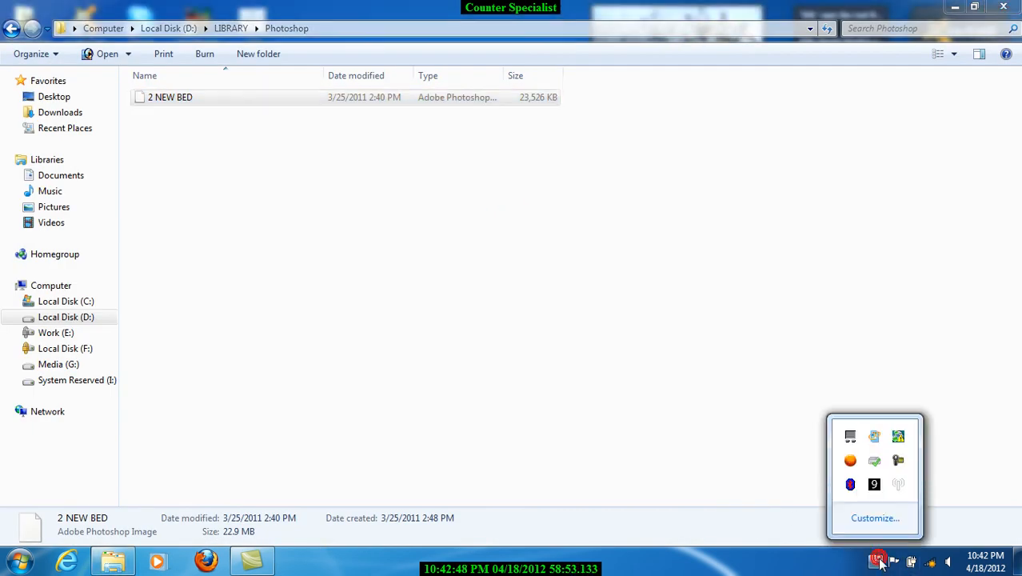
left_click(899, 464)
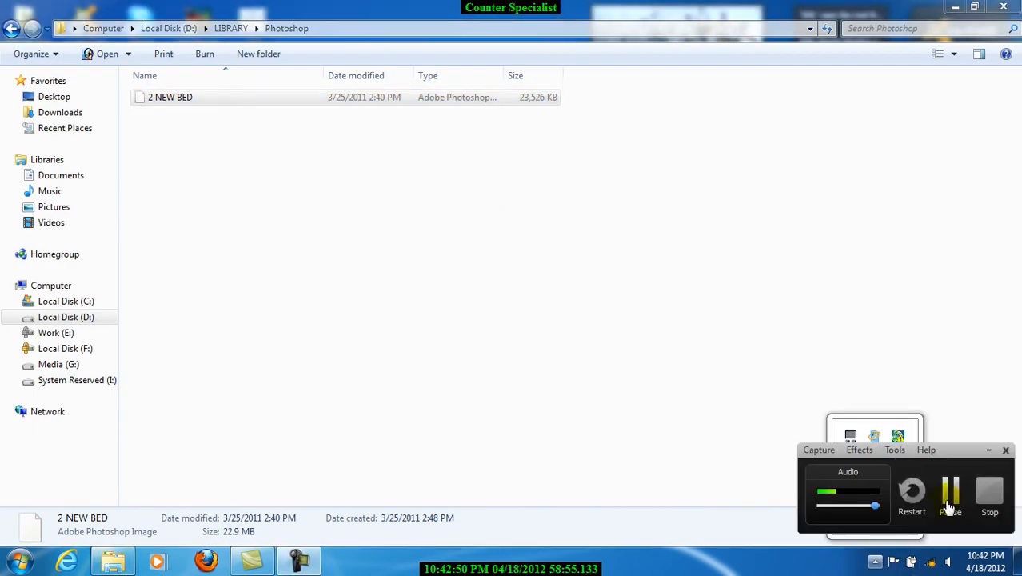